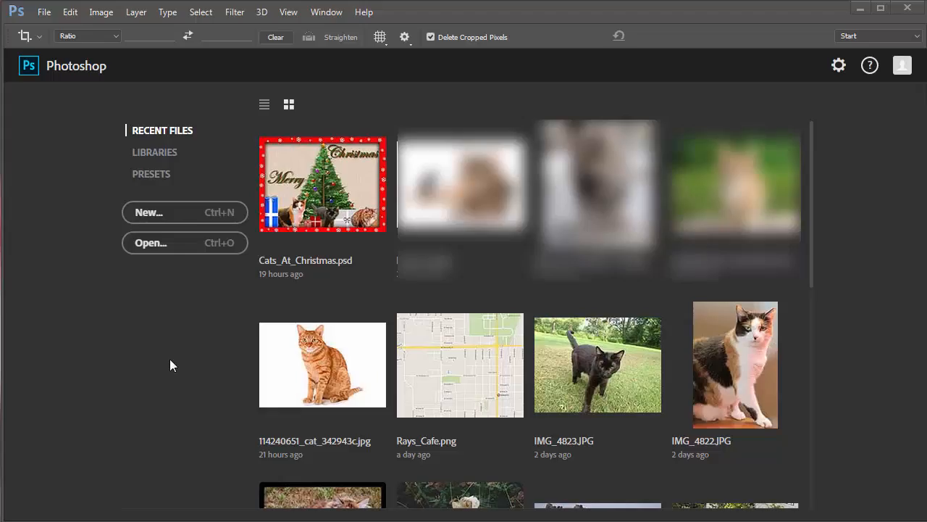
Start a new document with a width of 7 inches and a height of 5 inches
click(44, 13)
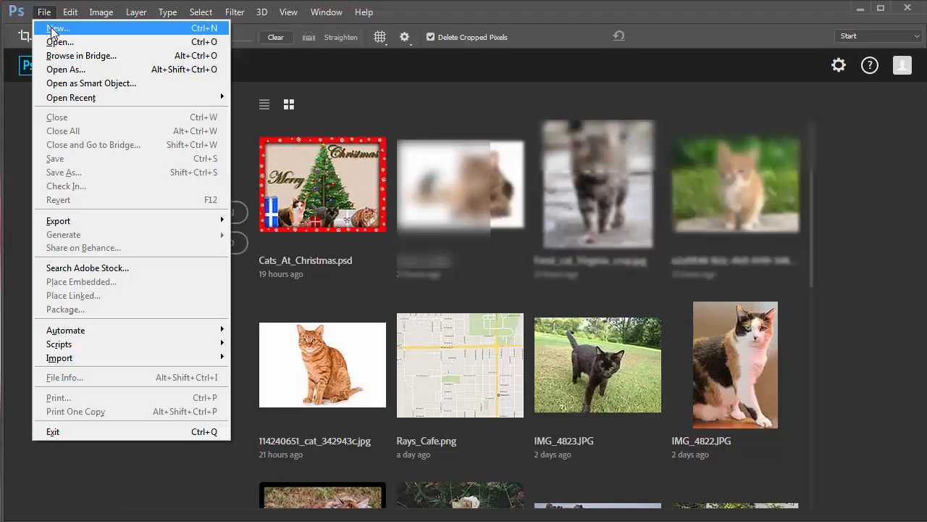
click(52, 29)
drag(635, 163, 290, 142)
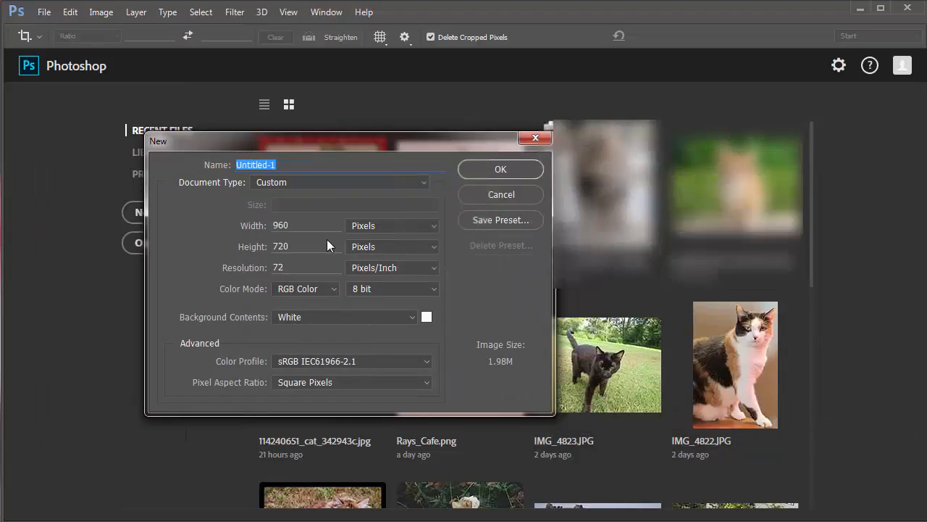
click(365, 223)
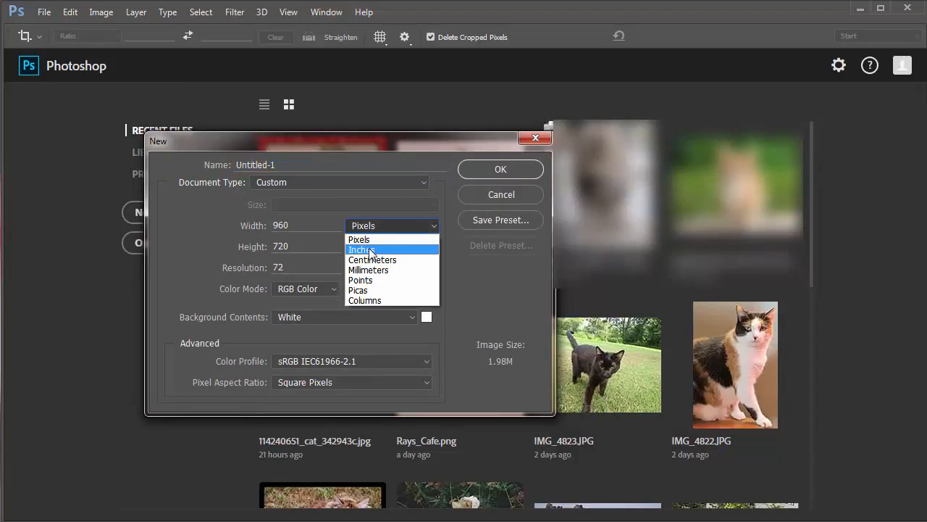
click(369, 250)
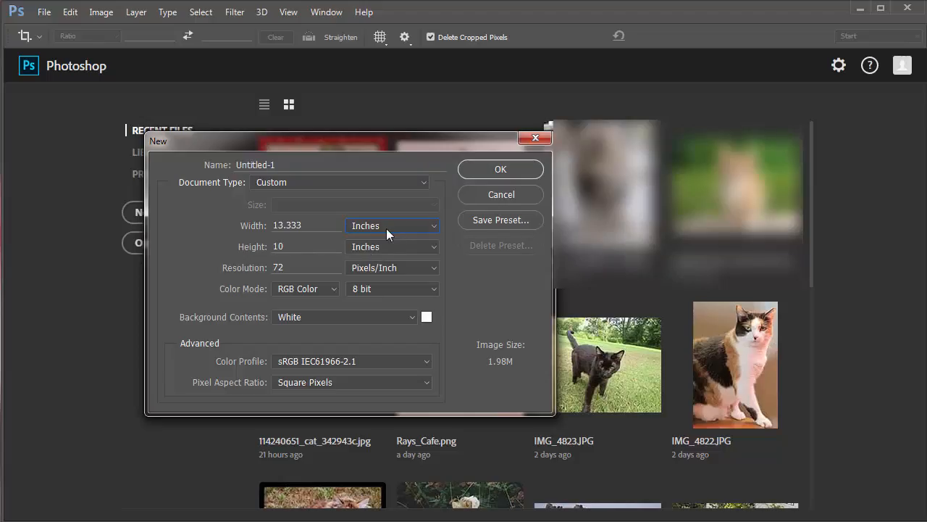
double_click(312, 224)
text(7)
click(251, 246)
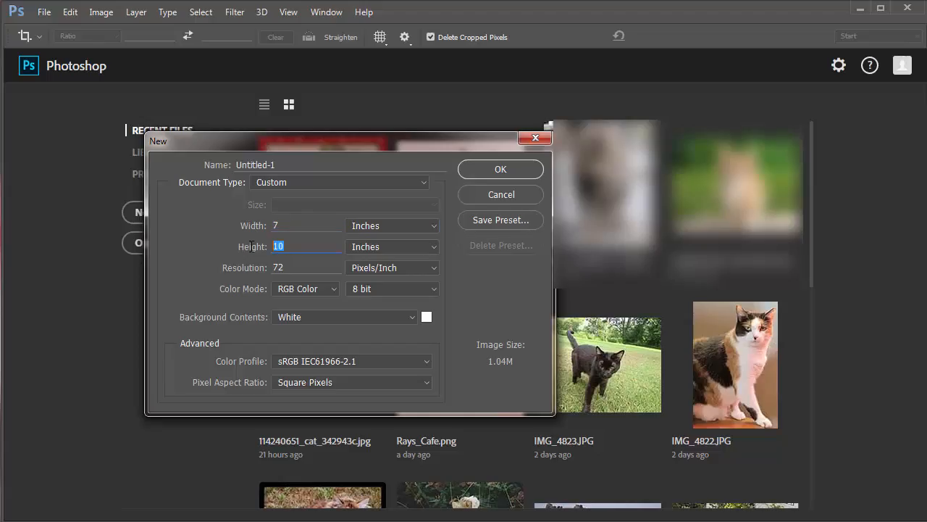
text(5)
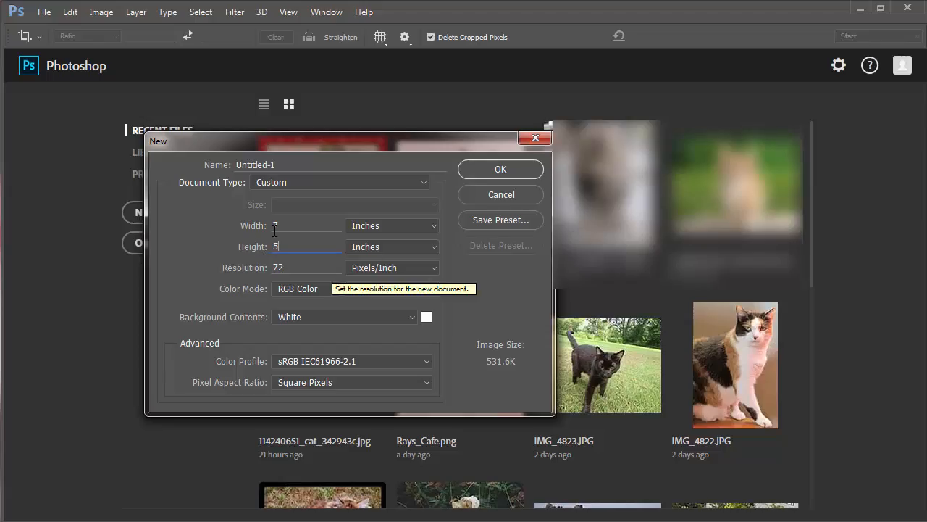
Set the new document's resolution to 300 pixels per inch
click(265, 268)
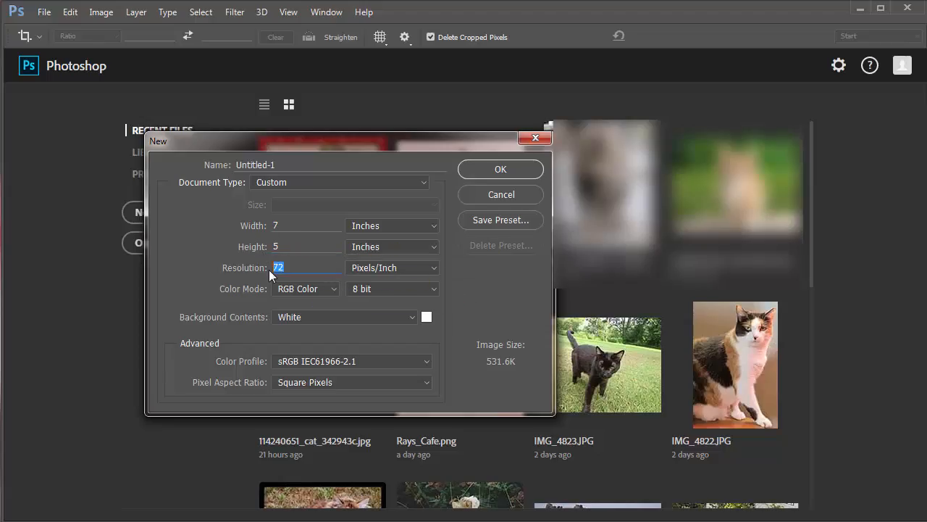
text(300)
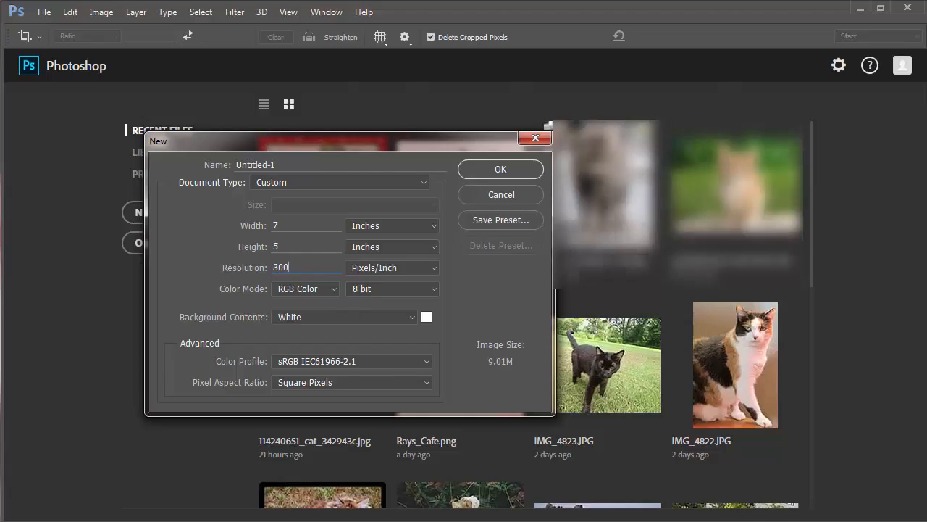
key(alt+Tab)
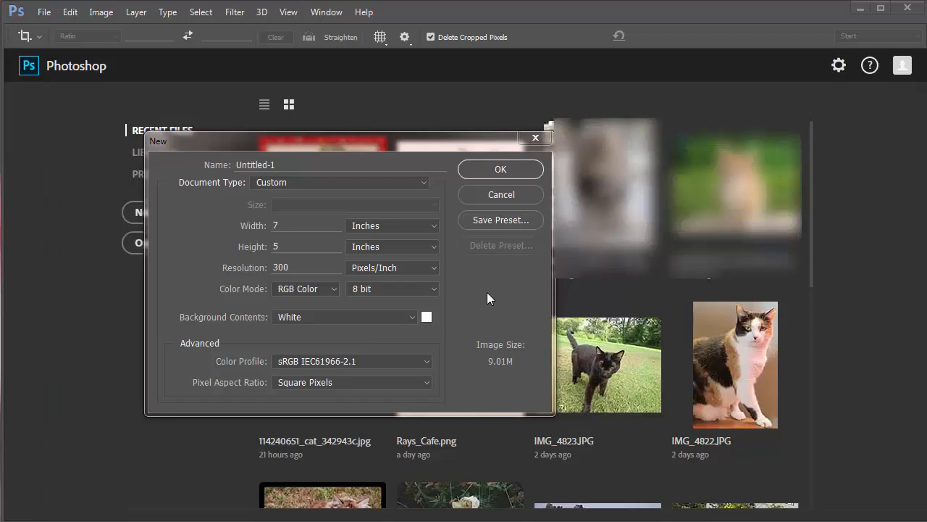
key(Tab)
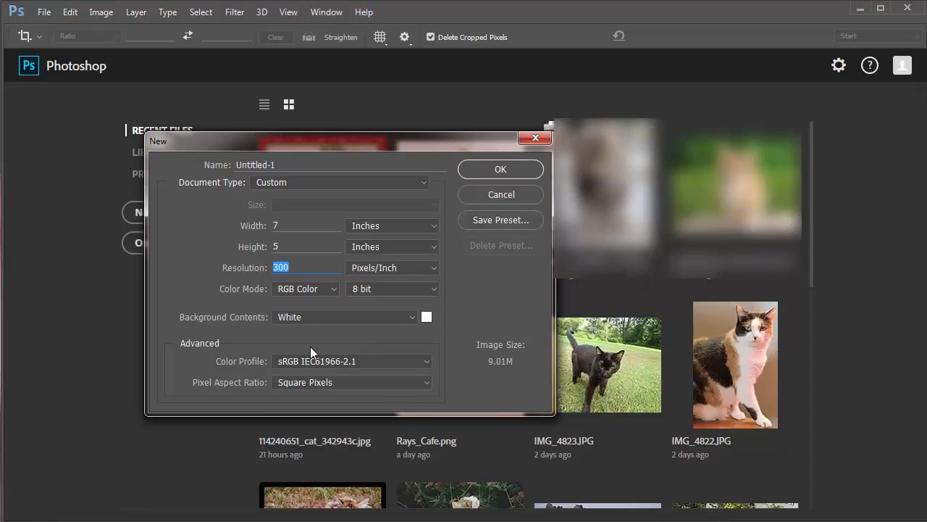
click(426, 320)
drag(705, 188, 549, 166)
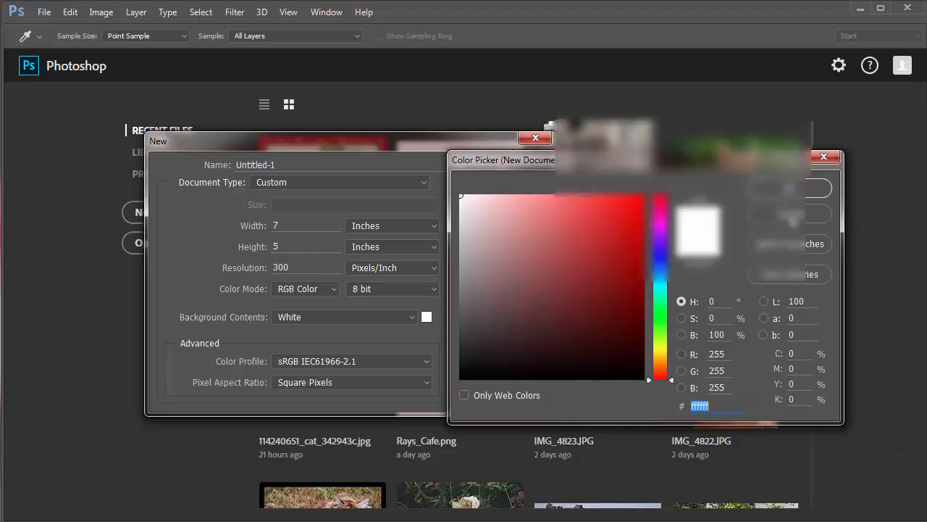
click(790, 213)
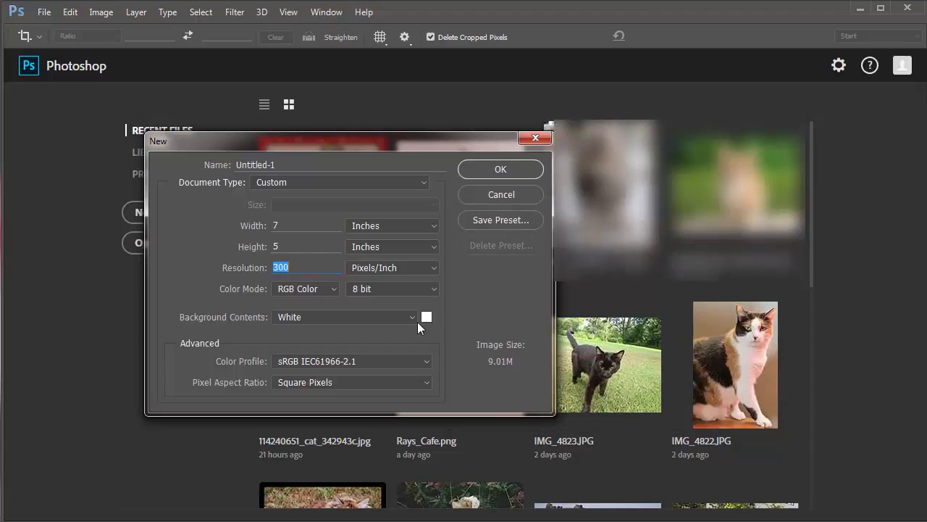
Create the document with these settings and collapse the Properties panel covering the canvas
click(497, 170)
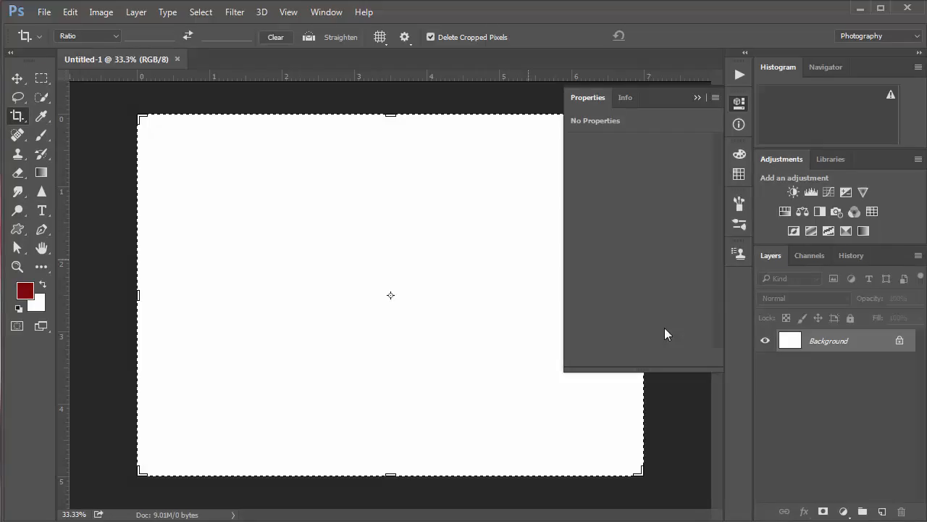
click(696, 98)
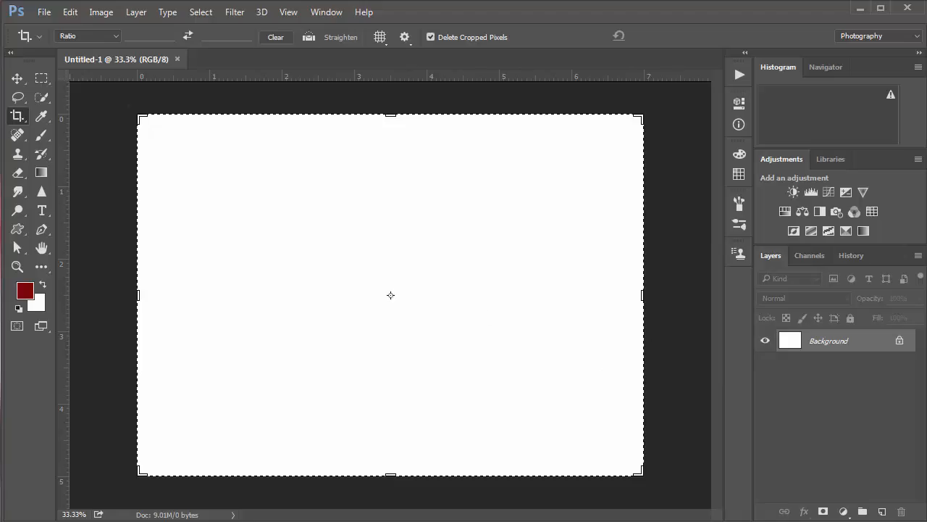
Save the blank document to the Desktop in Photoshop format as Christmas_Card.psd
click(44, 12)
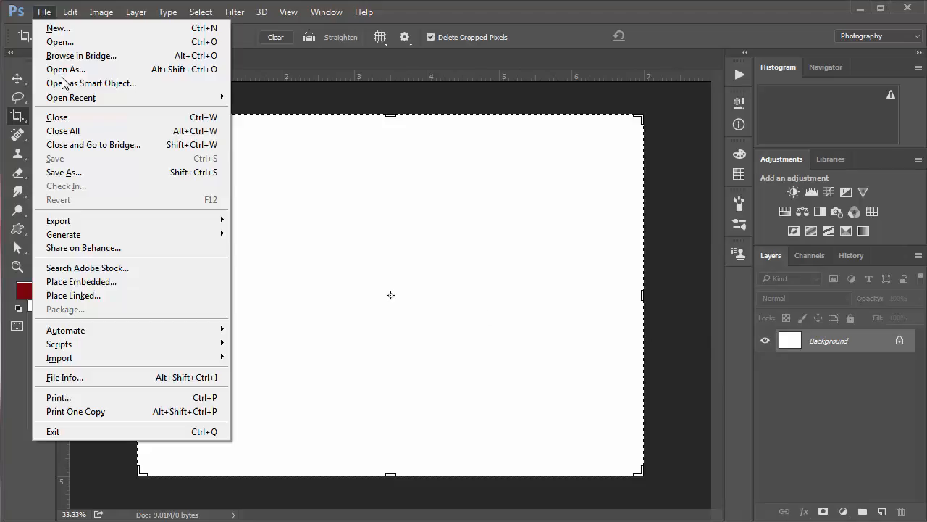
click(87, 171)
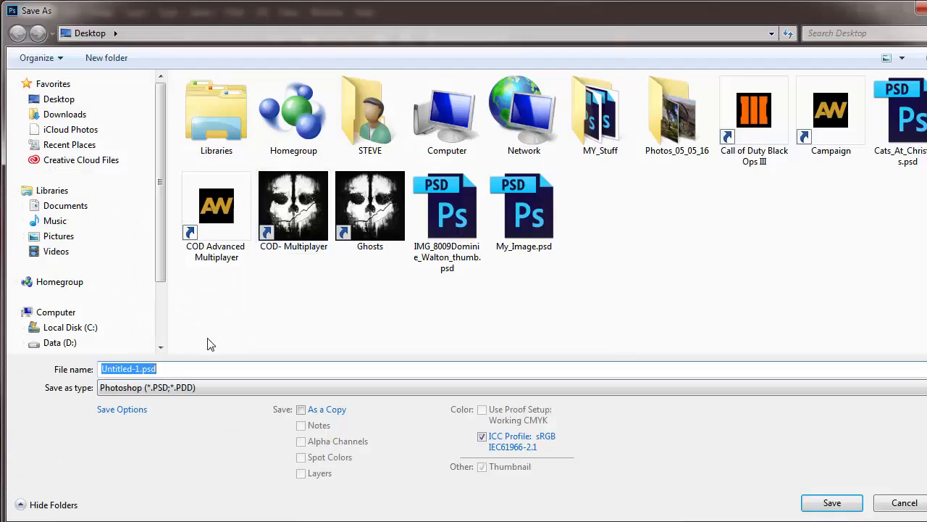
click(139, 369)
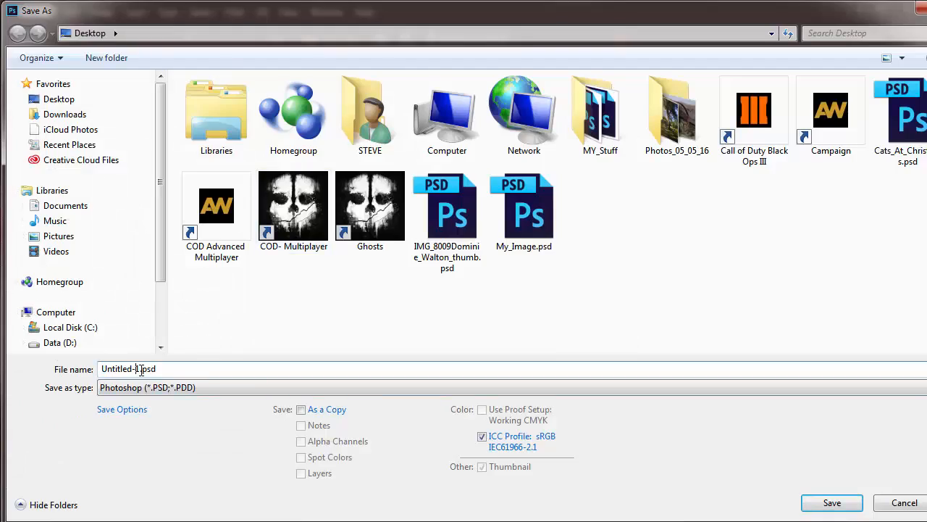
drag(140, 370, 101, 370)
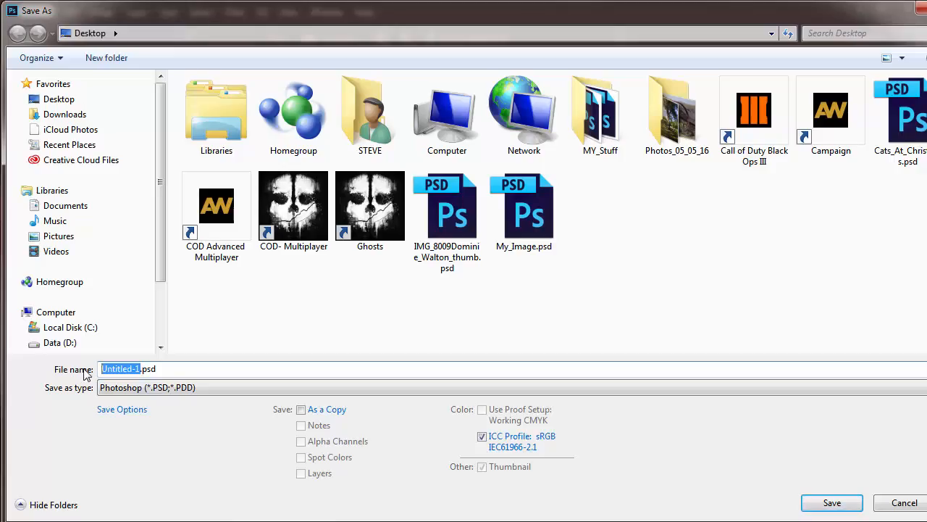
text(Christ)
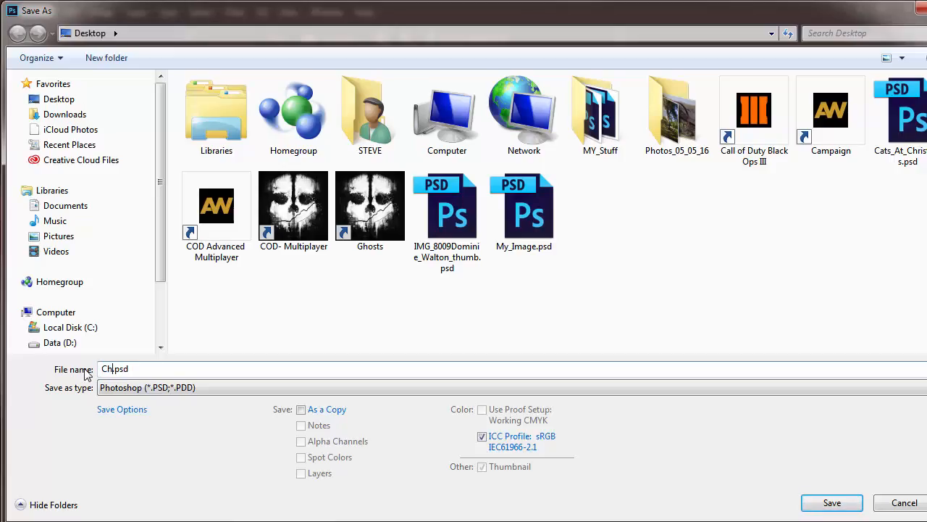
text(mas Card)
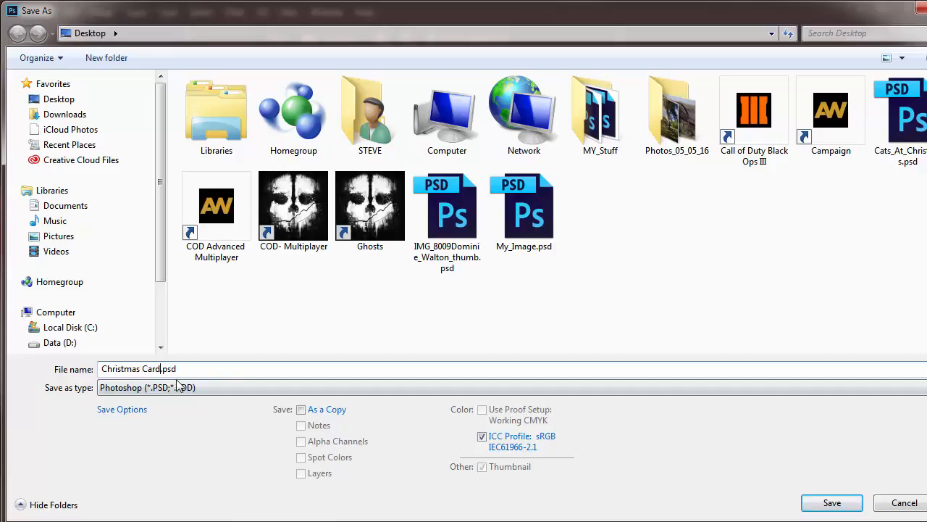
click(139, 374)
key(BackSpace)
text(_)
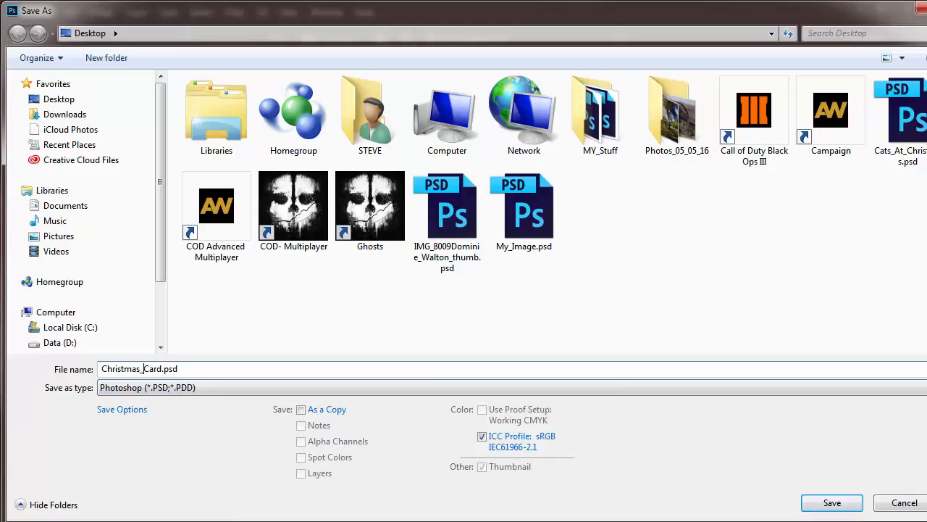
drag(926, 442, 925, 441)
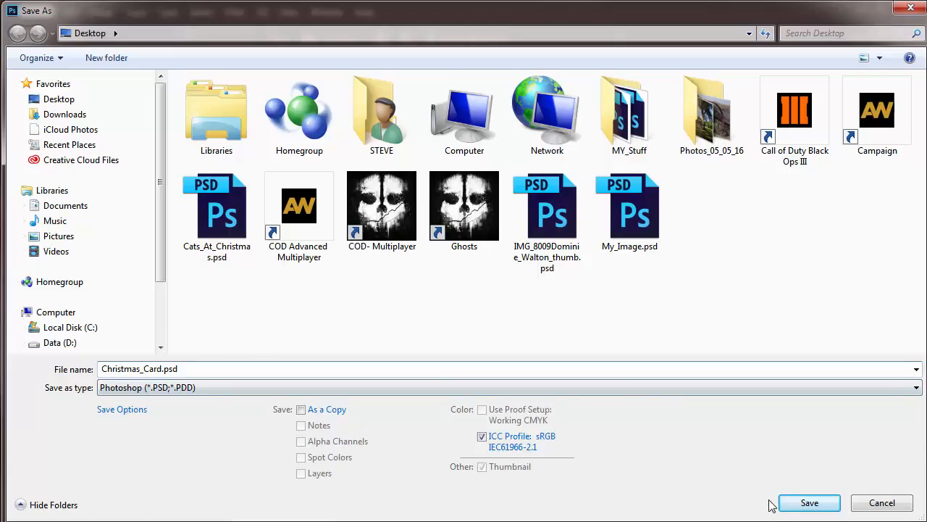
click(823, 505)
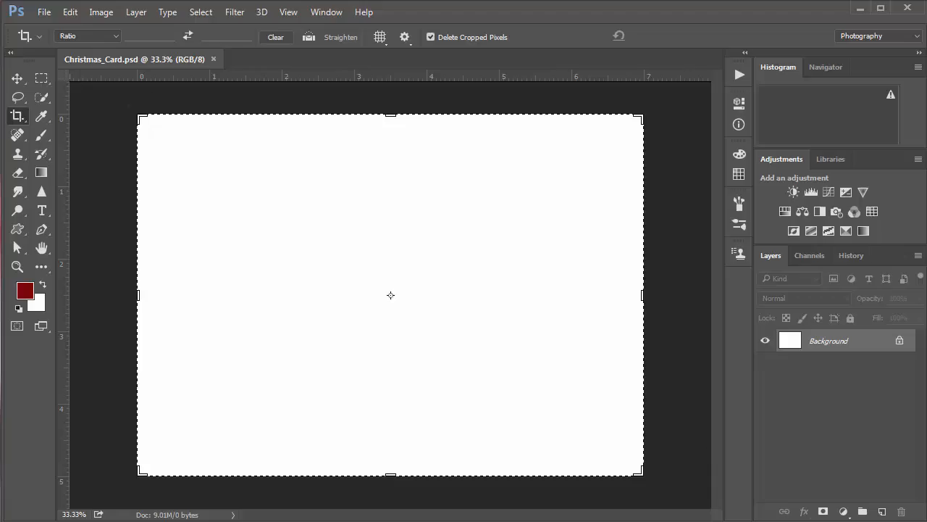
Open the three cat photos IMG_4821.JPG, IMG_4822.JPG and IMG_4823.JPG from the Desktop together
key(ctrl+o)
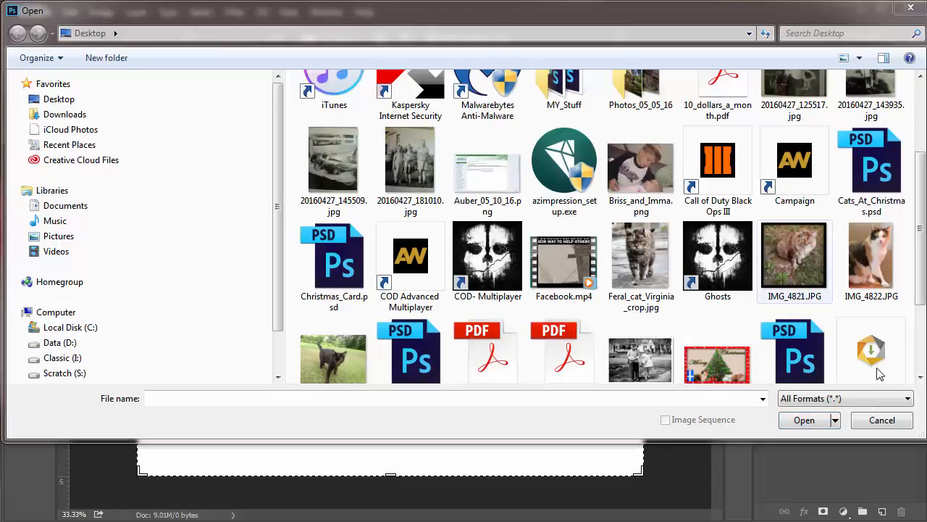
click(794, 252)
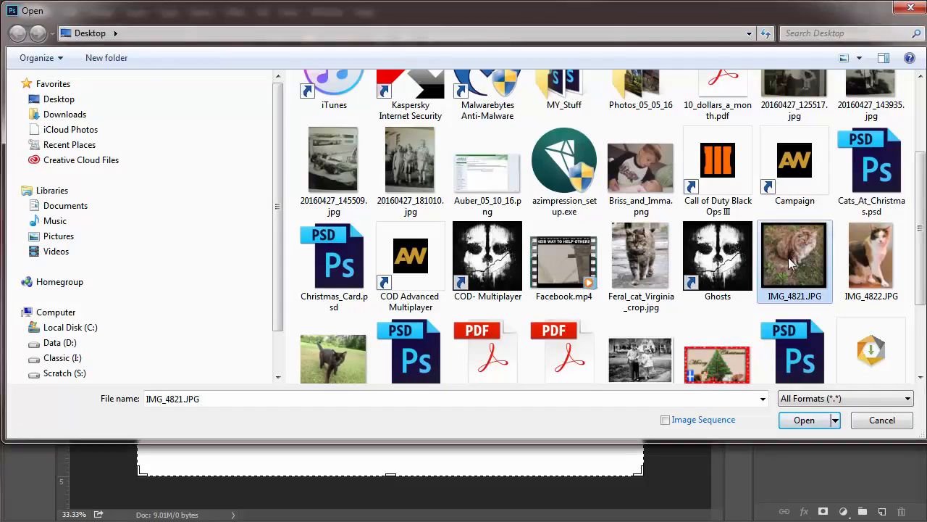
ctrl+click(878, 268)
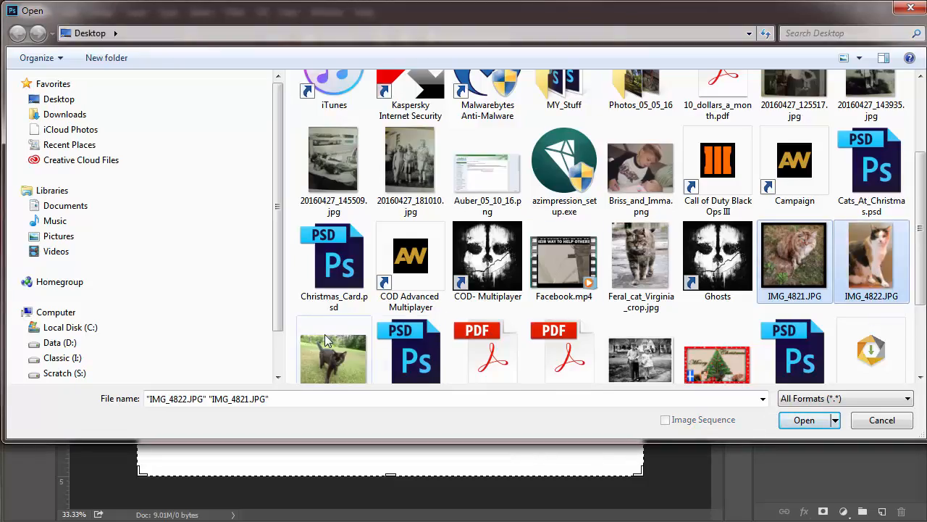
ctrl+click(328, 342)
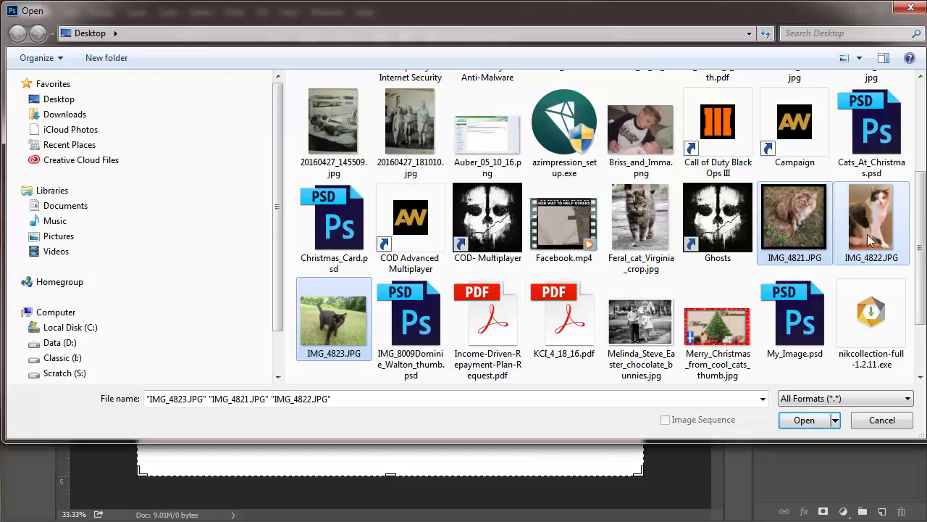
click(810, 422)
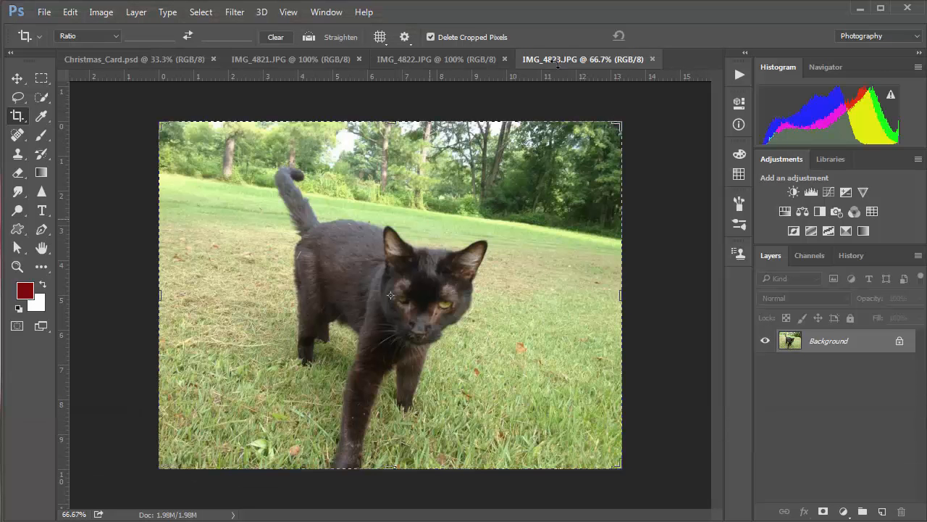
Look through the other opened cat photos and return to the blank Christmas card document
click(418, 60)
click(228, 60)
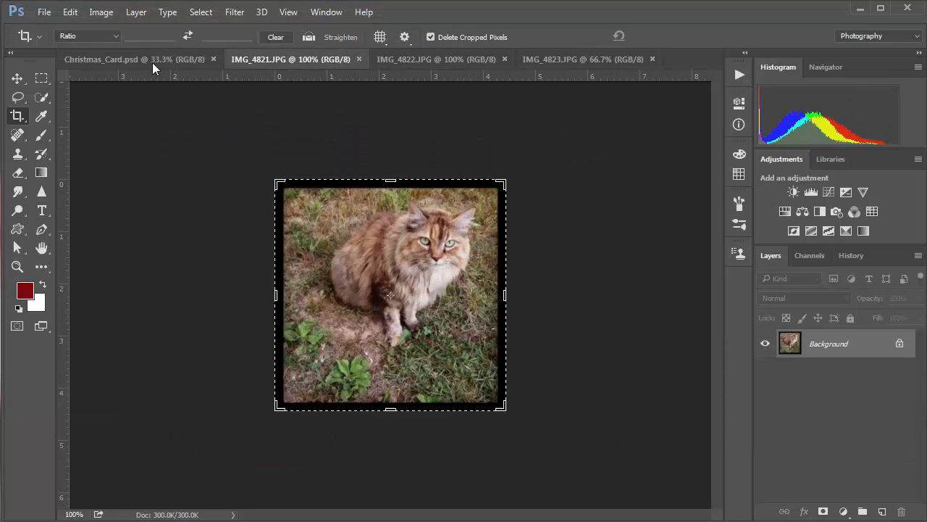
click(152, 59)
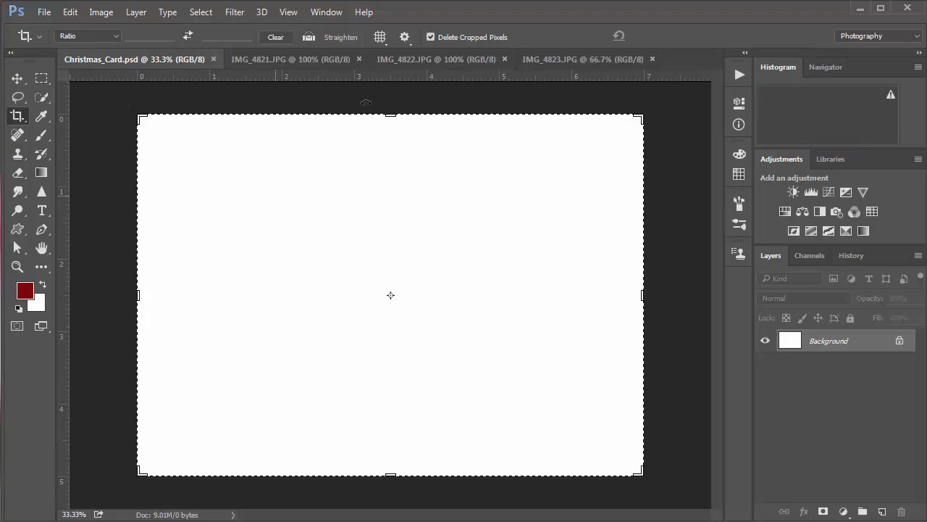
Draw a loose freehand Lasso selection around the whole cat in IMG_4821.JPG, keeping its ears and paws inside
click(292, 61)
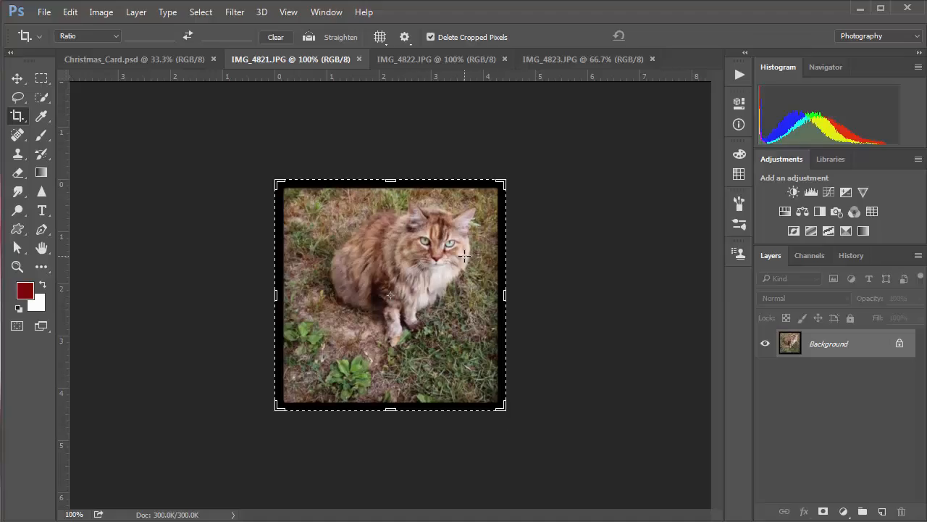
key(ctrl+0)
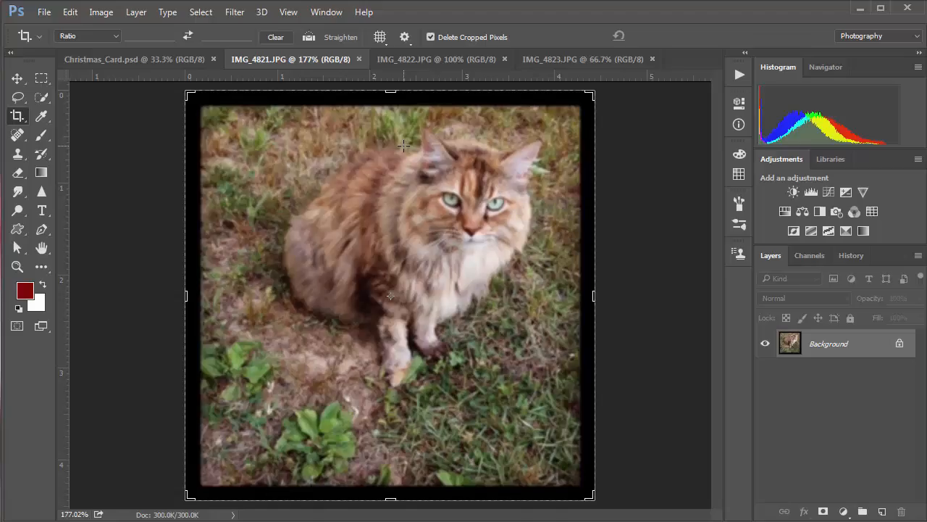
click(18, 100)
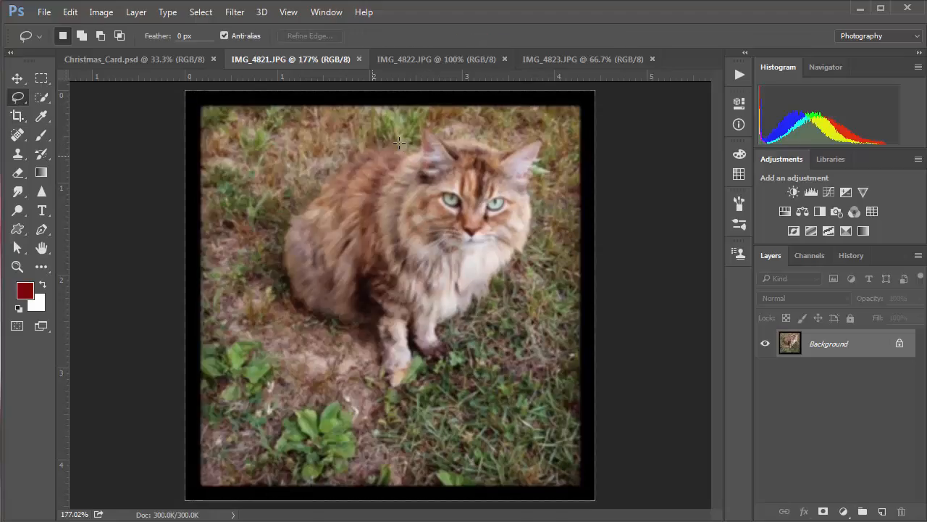
mouse_move(397, 142)
mouse_down()
mouse_move(368, 146)
mouse_move(281, 216)
mouse_move(294, 311)
mouse_move(377, 373)
mouse_move(434, 372)
mouse_move(511, 289)
mouse_move(540, 235)
mouse_move(538, 167)
mouse_up()
mouse_move(492, 141)
mouse_down()
mouse_move(452, 136)
mouse_move(421, 116)
mouse_move(400, 138)
mouse_up()
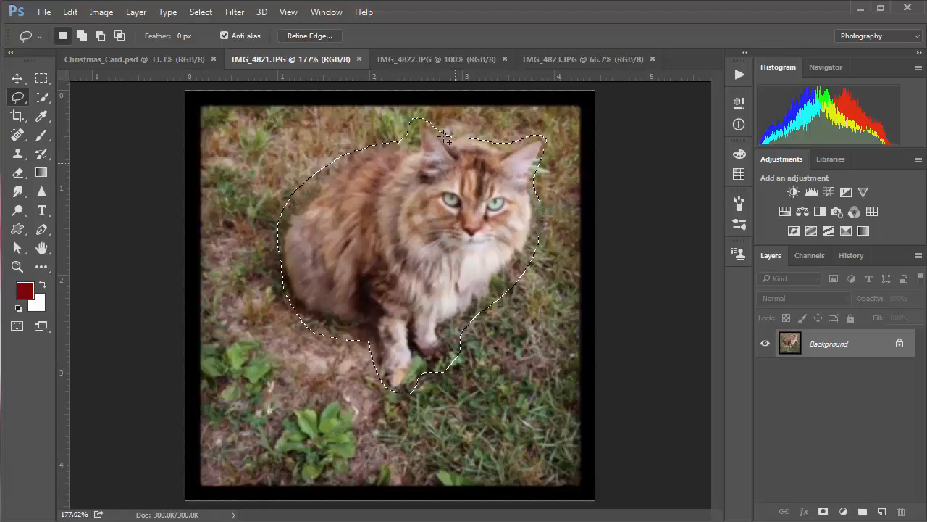
key(shift)
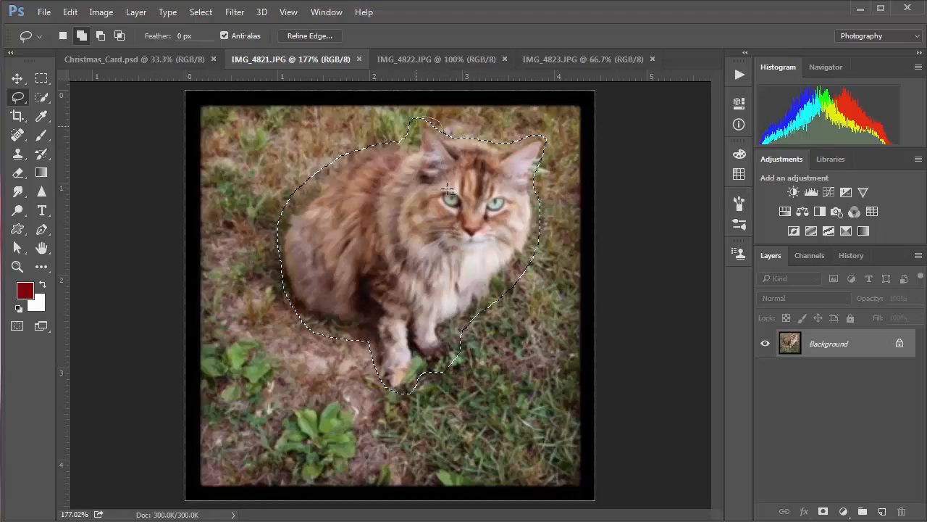
Add a small area along the cat's upper back behind the ear to the Lasso selection
drag(447, 189, 450, 179)
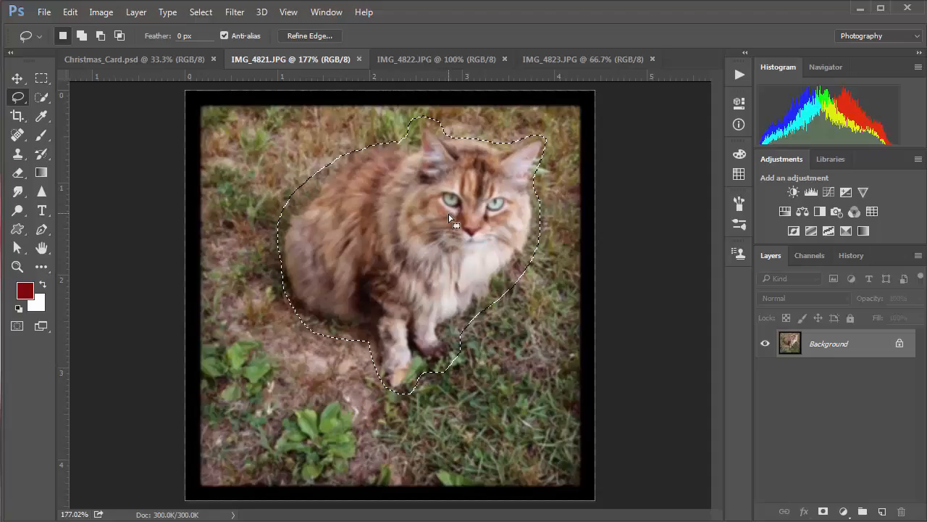
key(shift)
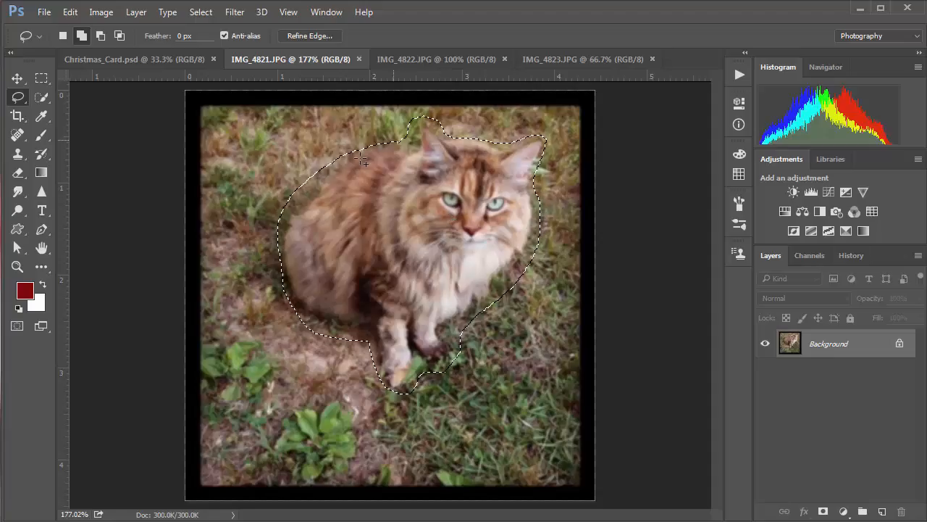
mouse_move(393, 142)
mouse_down()
mouse_move(368, 140)
mouse_move(340, 158)
mouse_up()
Subtract the excess grass beside the cat's chest, below its belly and around its paws from the Lasso selection
key(alt)
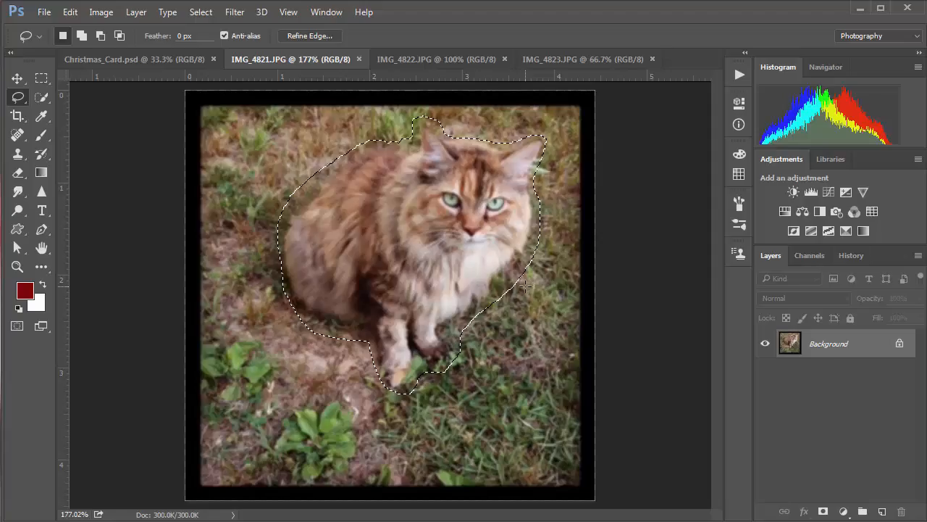
key(alt)
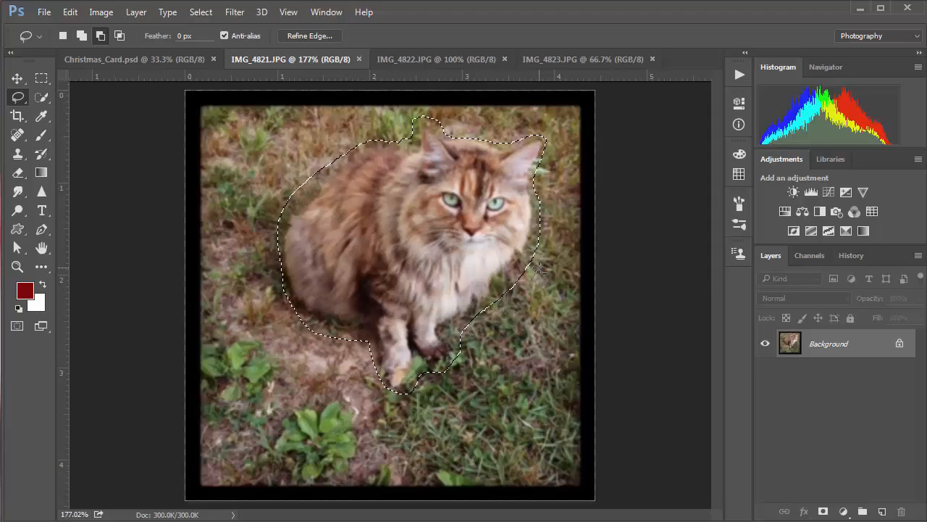
mouse_move(540, 269)
mouse_down()
mouse_move(527, 266)
mouse_move(502, 288)
mouse_move(493, 307)
mouse_move(502, 314)
mouse_up()
drag(501, 313, 502, 314)
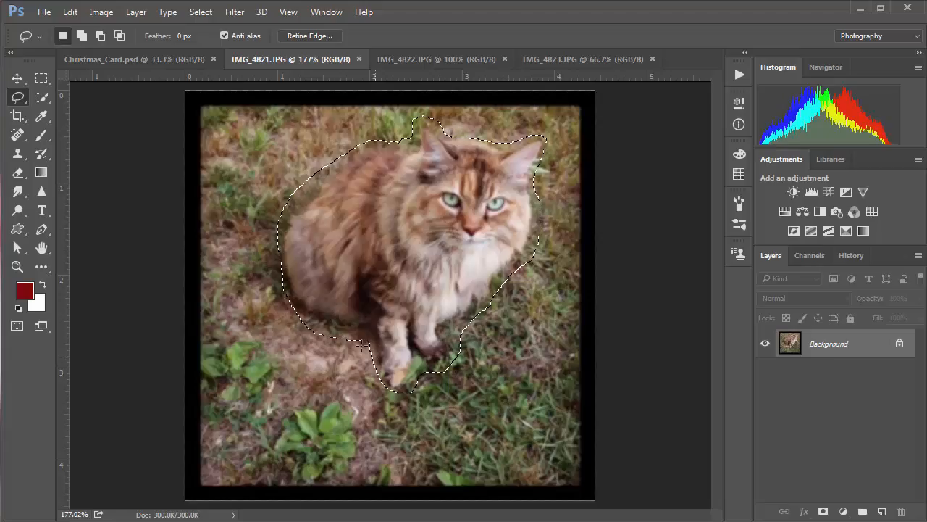
key(alt)
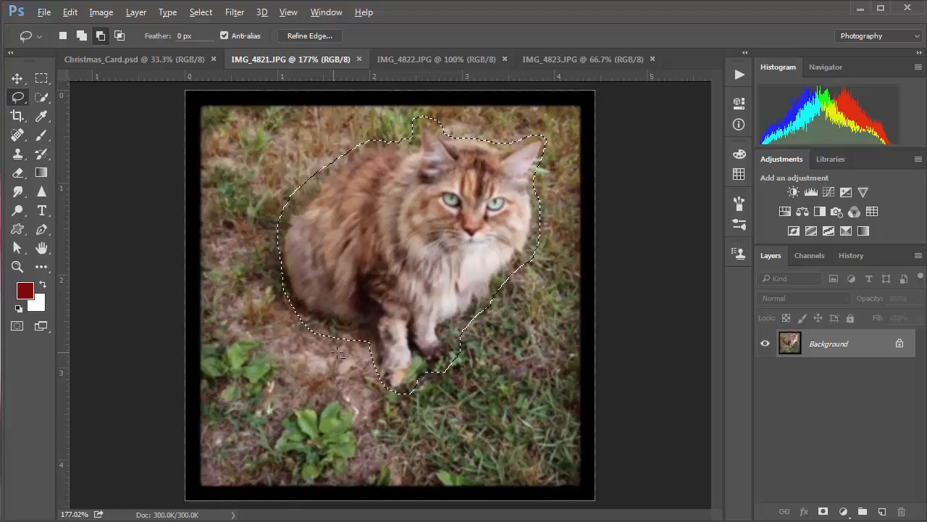
mouse_move(361, 342)
mouse_down()
mouse_move(290, 329)
mouse_move(299, 347)
mouse_up()
mouse_move(452, 333)
mouse_down()
mouse_move(475, 355)
mouse_move(462, 359)
mouse_move(455, 340)
mouse_up()
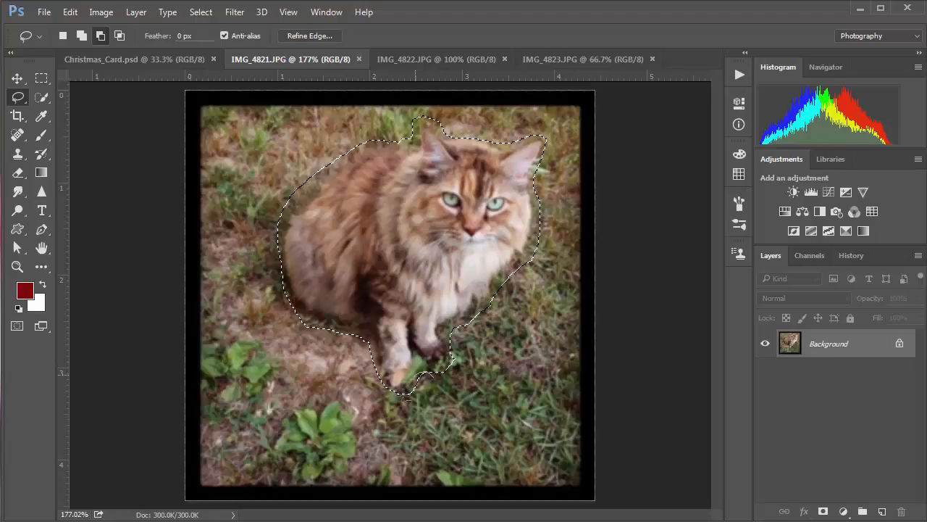
drag(403, 397, 399, 393)
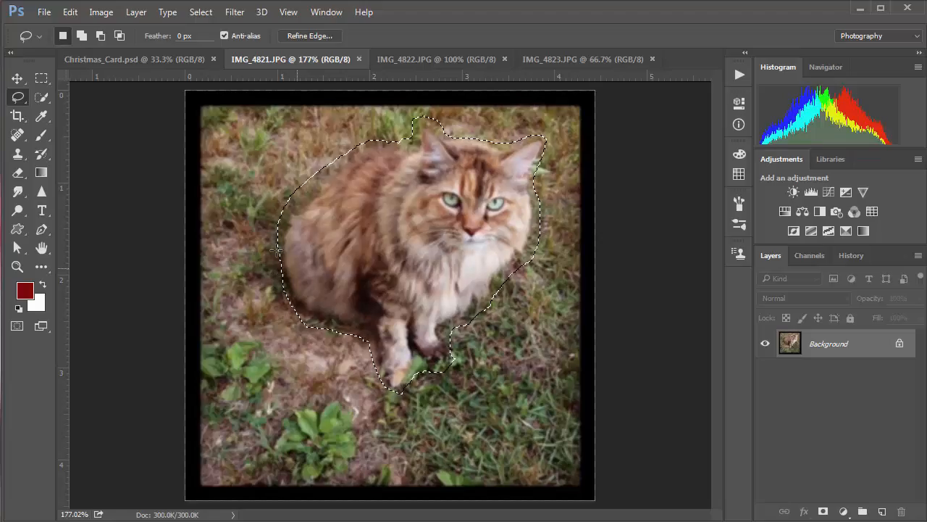
Add a strip along the cat's rear flank to the Lasso selection so the outline sits slightly outside the fur
key(shift)
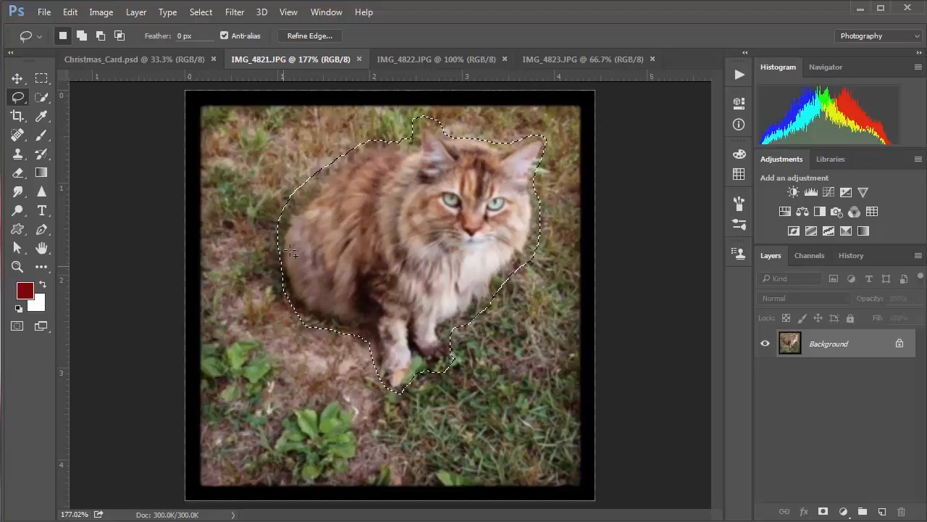
key(shift)
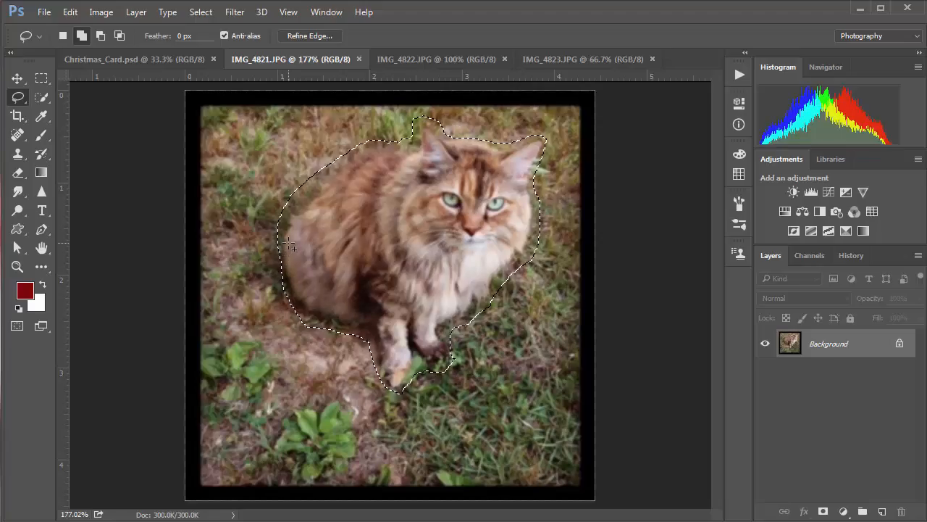
mouse_move(286, 248)
mouse_down()
mouse_move(282, 234)
mouse_move(272, 269)
mouse_move(282, 304)
mouse_move(305, 315)
mouse_up()
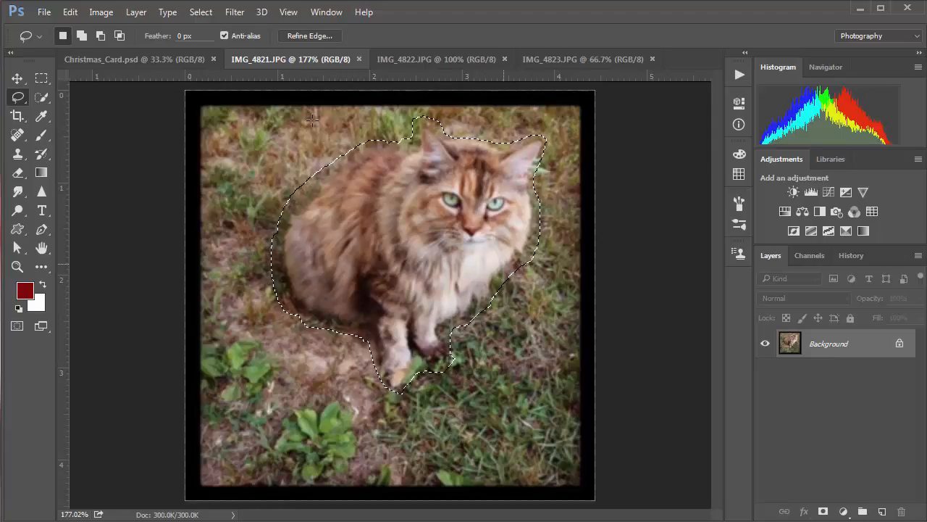
Open Refine Edge for the selection and brush around the cat's whole outline with the Refine Radius tool at sizes 30 and 25
click(304, 36)
drag(561, 89, 694, 103)
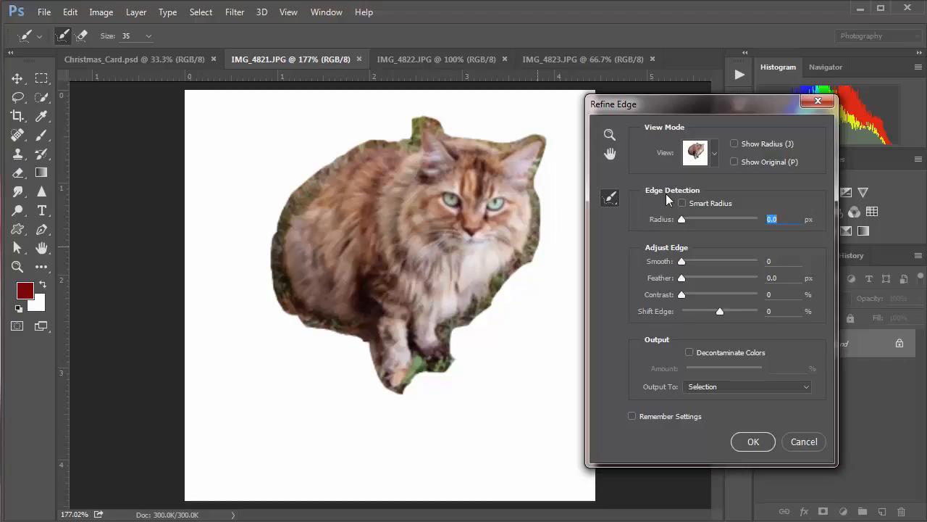
click(692, 168)
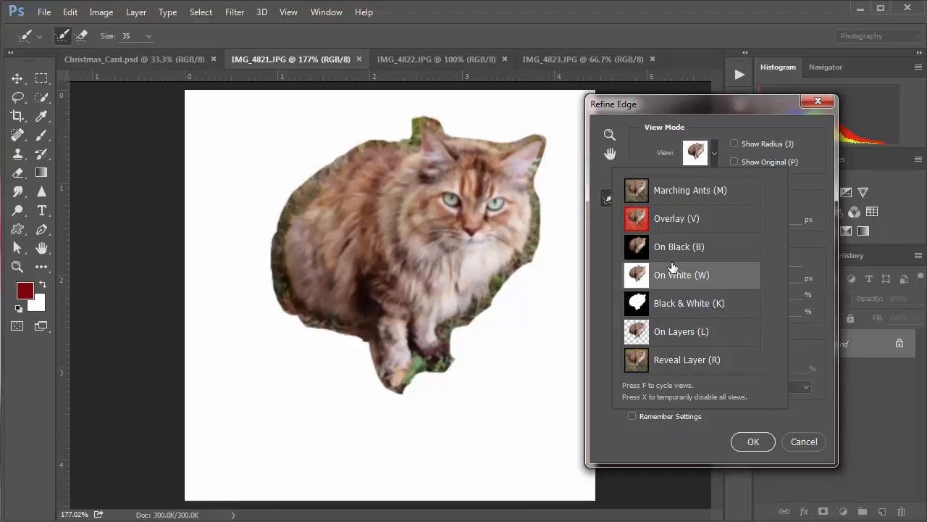
drag(773, 102, 844, 102)
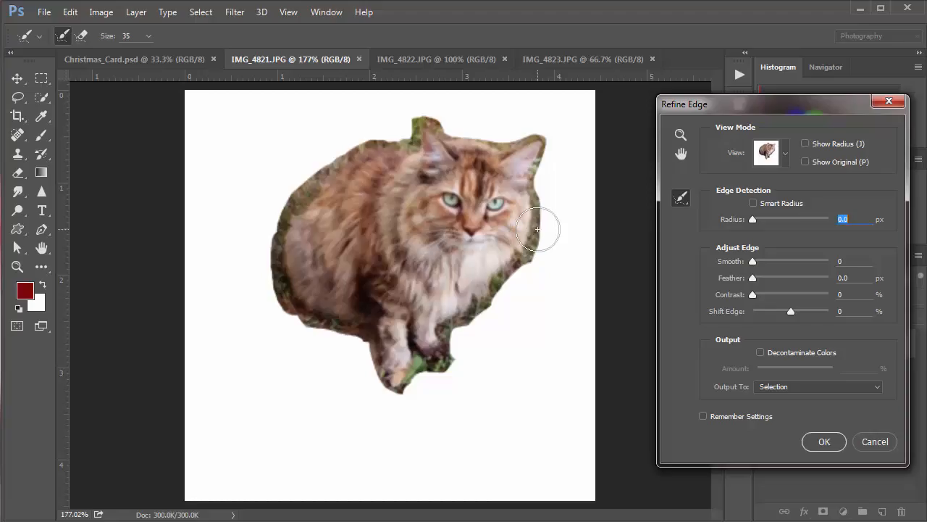
drag(573, 207, 561, 213)
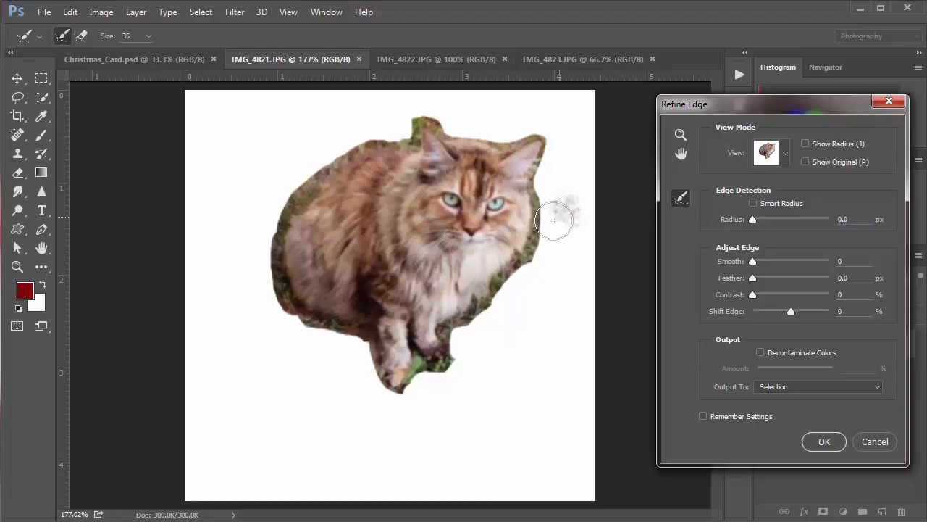
key(bracketleft)
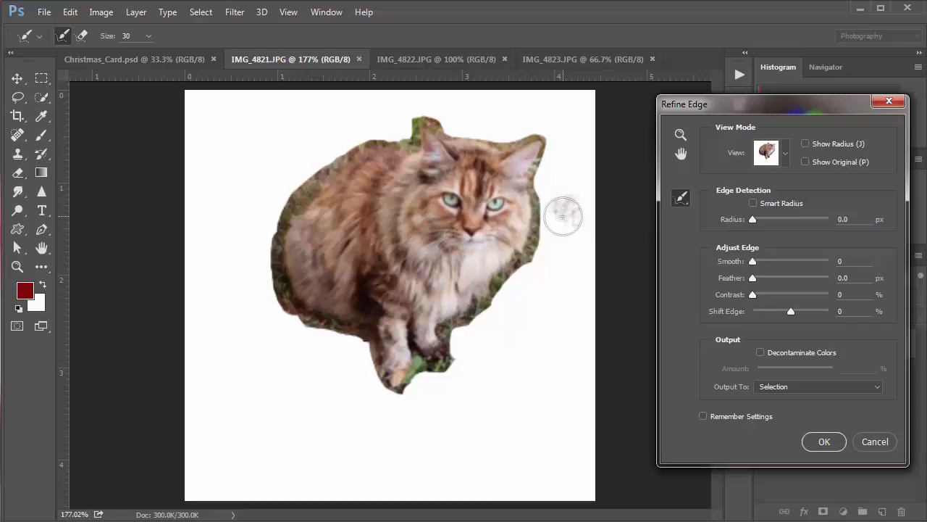
mouse_move(562, 216)
mouse_down()
mouse_move(538, 243)
mouse_move(539, 202)
mouse_move(537, 231)
mouse_move(457, 326)
mouse_move(454, 357)
mouse_move(437, 367)
mouse_move(415, 359)
mouse_move(399, 392)
mouse_up()
key(bracketleft)
mouse_move(378, 384)
mouse_down()
mouse_move(359, 333)
mouse_move(296, 316)
mouse_move(278, 290)
mouse_move(283, 194)
mouse_move(339, 158)
mouse_move(402, 143)
mouse_move(427, 113)
mouse_move(538, 140)
mouse_move(548, 149)
mouse_move(542, 211)
mouse_move(557, 266)
mouse_up()
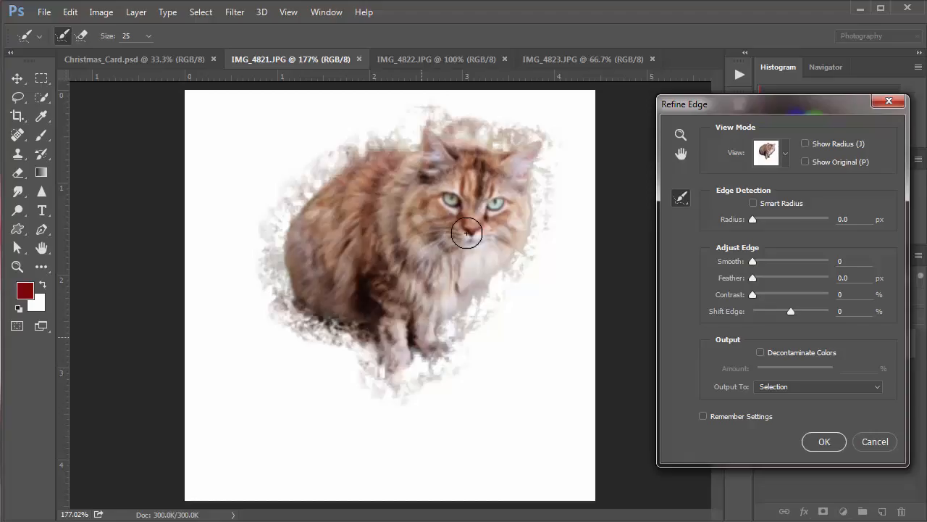
Output the refined cat selection to a New Layer with Layer Mask, leaving Decontaminate Colors off
drag(782, 94, 752, 75)
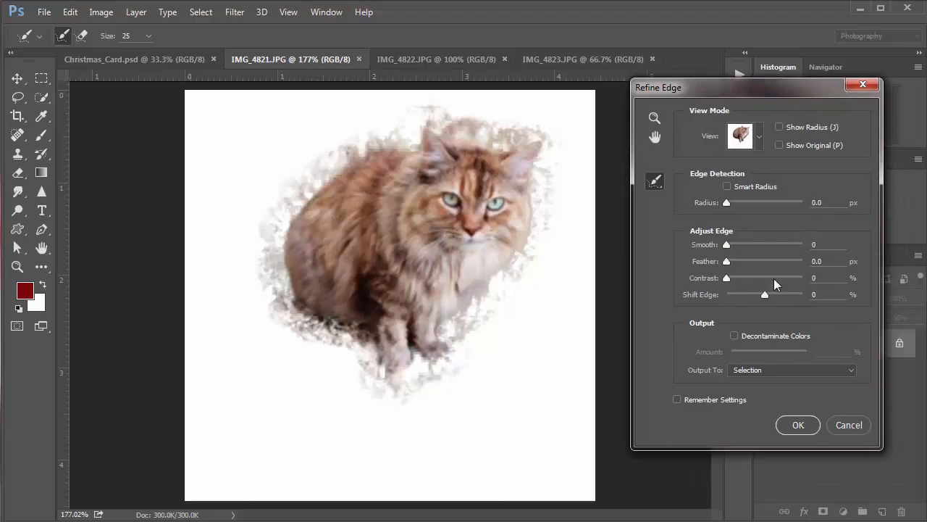
click(768, 368)
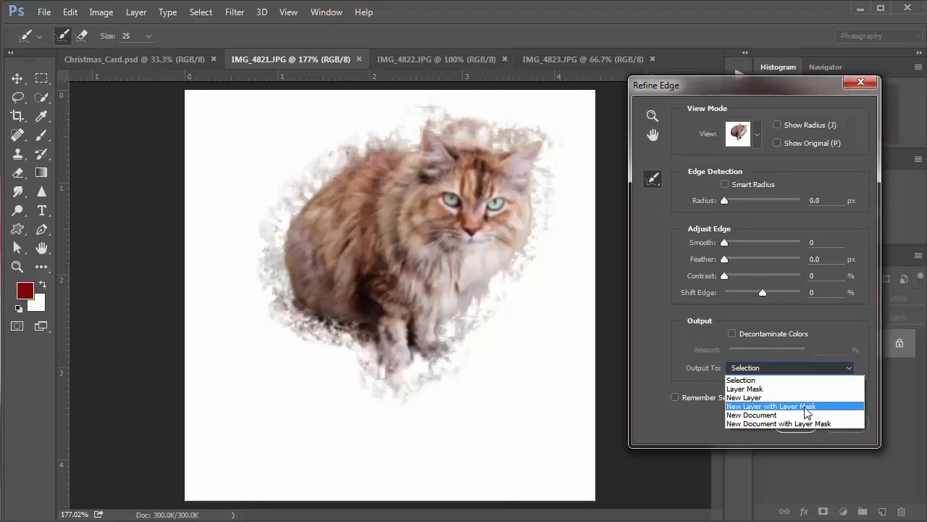
click(786, 408)
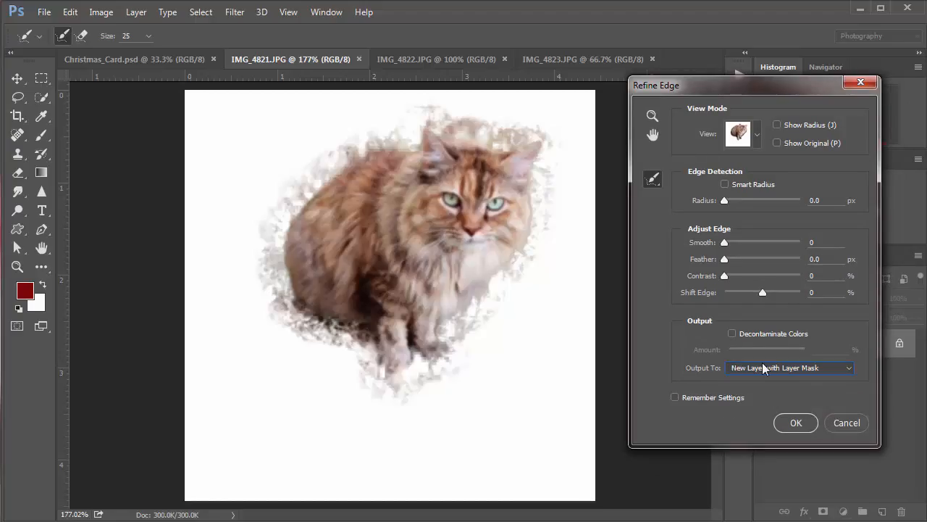
click(733, 334)
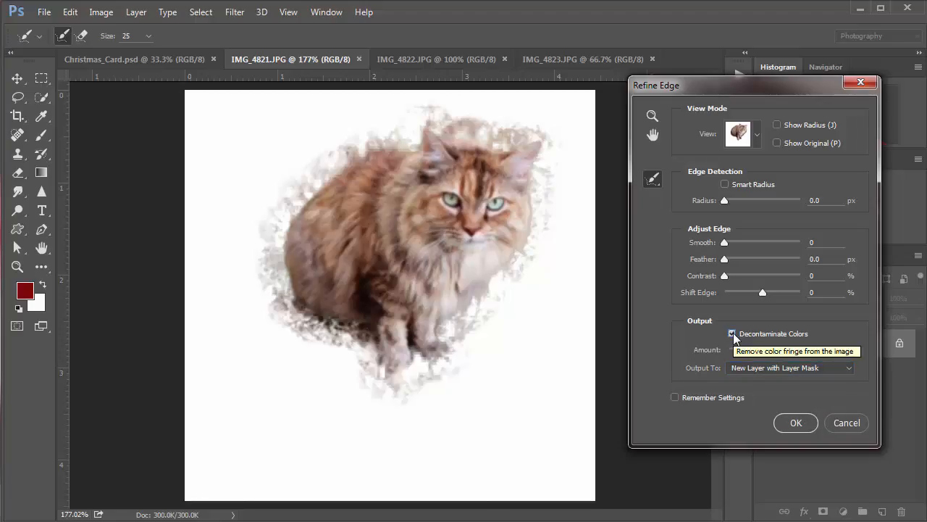
click(733, 335)
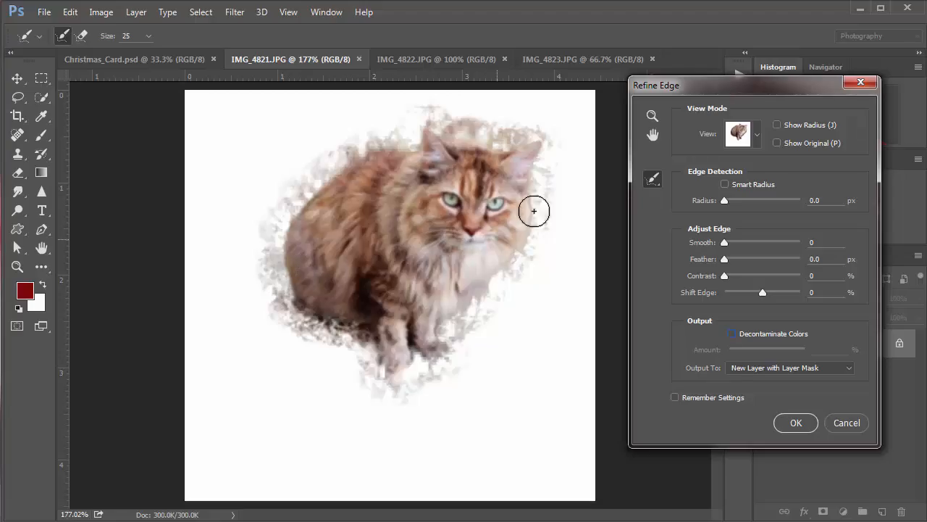
click(733, 334)
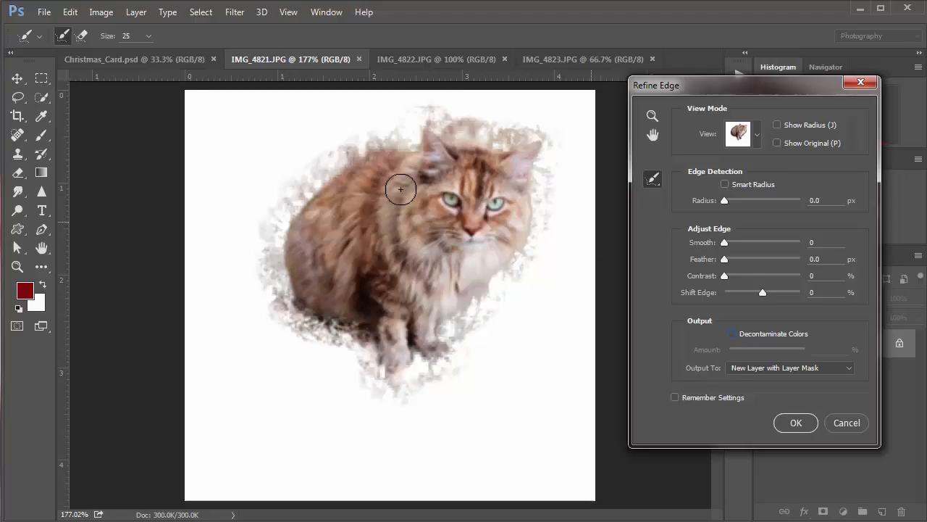
click(795, 423)
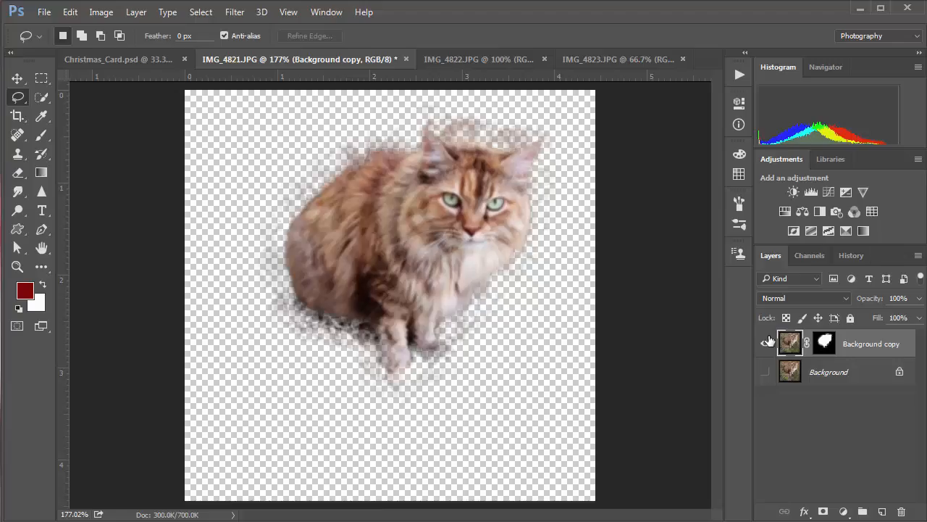
Disable and re-enable the Background copy's layer mask to compare the cut-out with the full photo
right_click(826, 344)
click(833, 350)
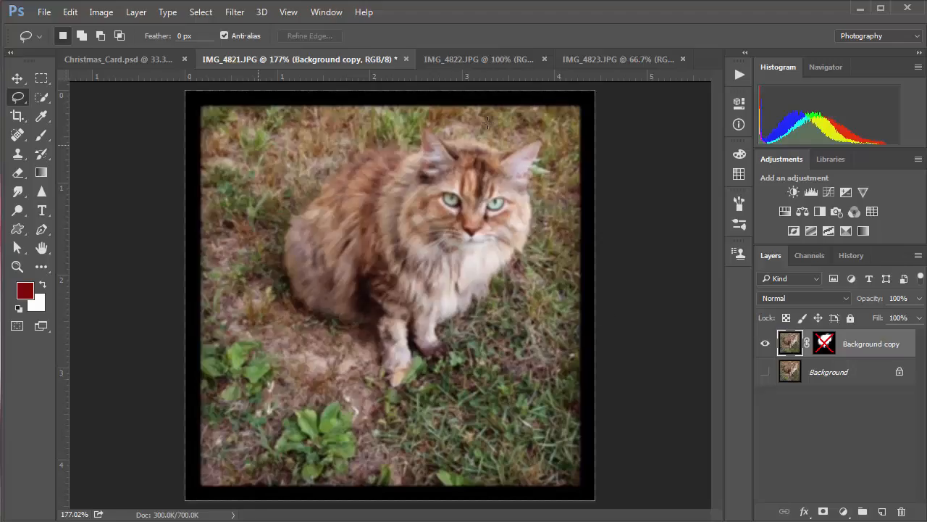
right_click(823, 345)
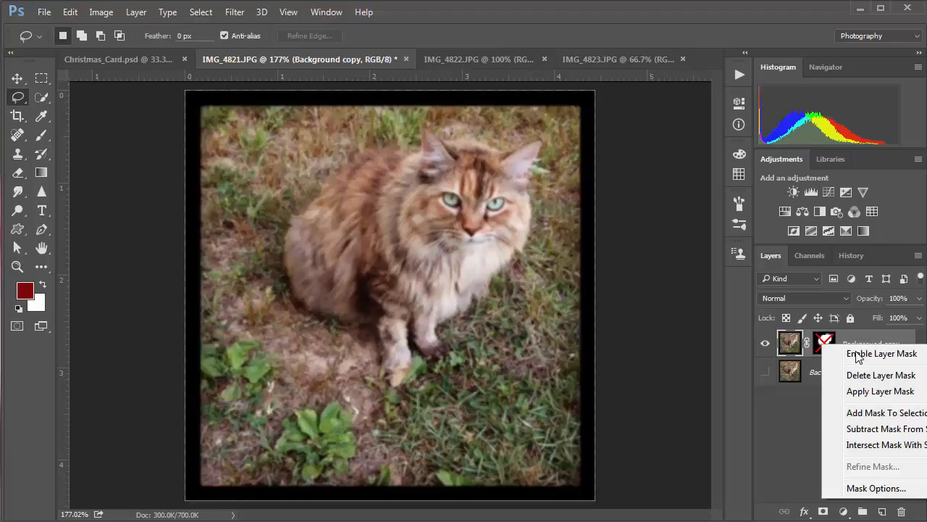
click(879, 354)
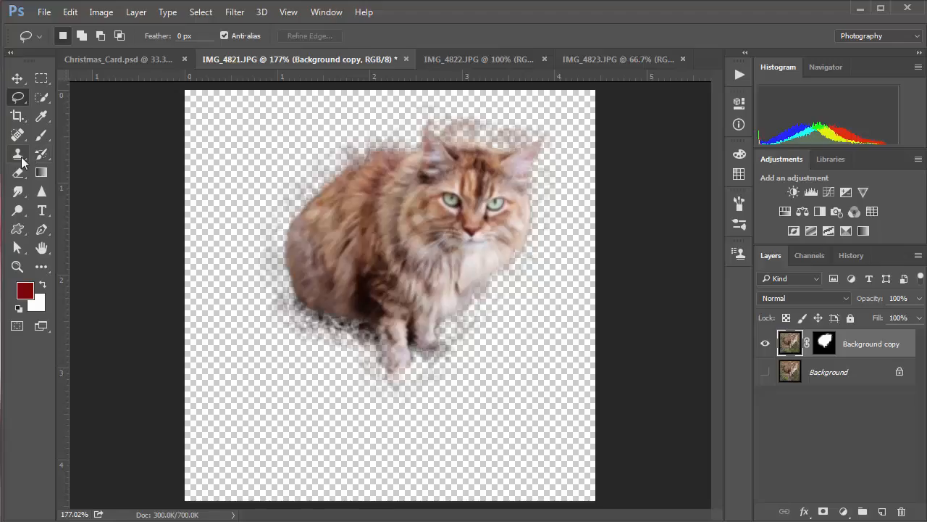
Paint black on the Background copy's layer mask with a 20 px brush at 100% opacity, hiding the fringe below the cat's rear and belly
click(42, 140)
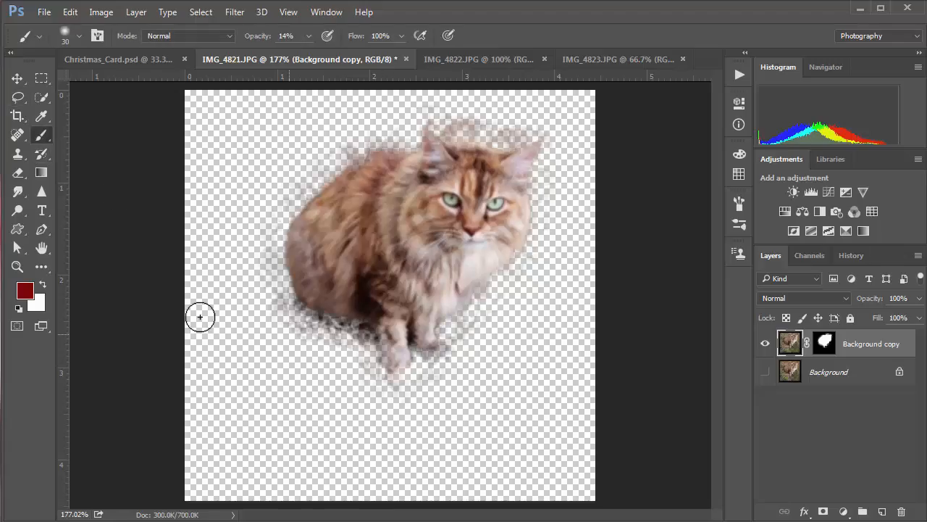
click(825, 343)
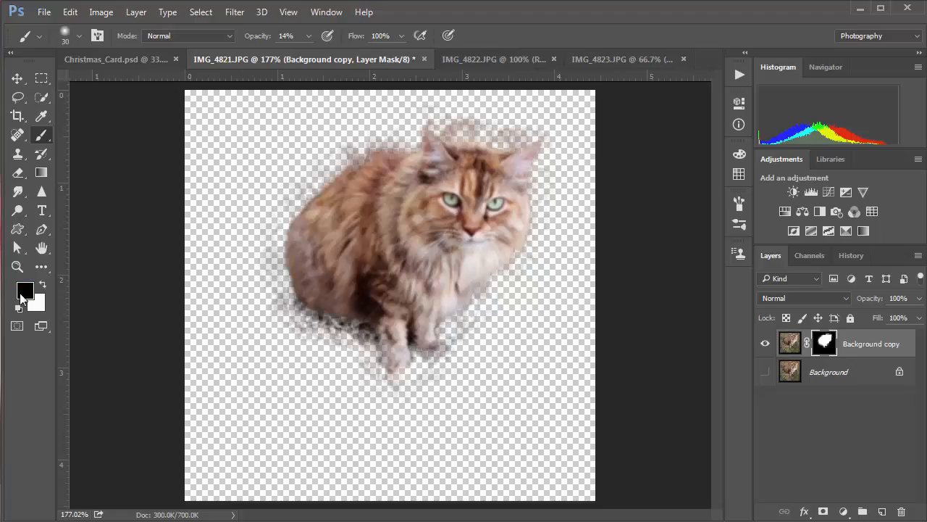
click(790, 347)
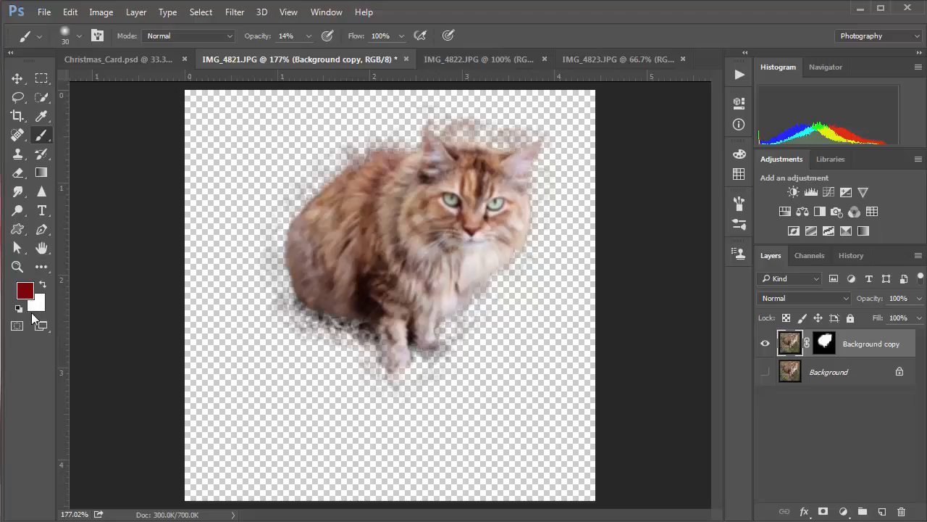
click(825, 345)
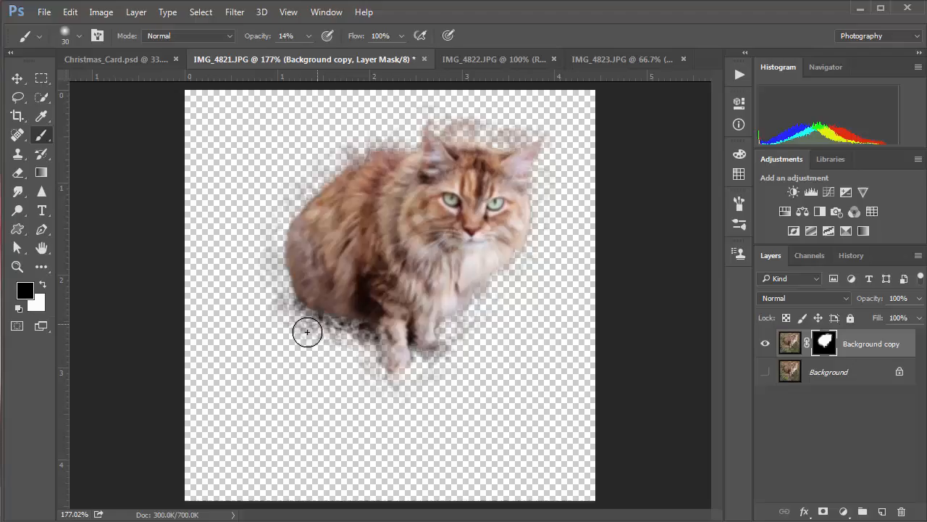
key(bracketleft)
key(bracketleft)
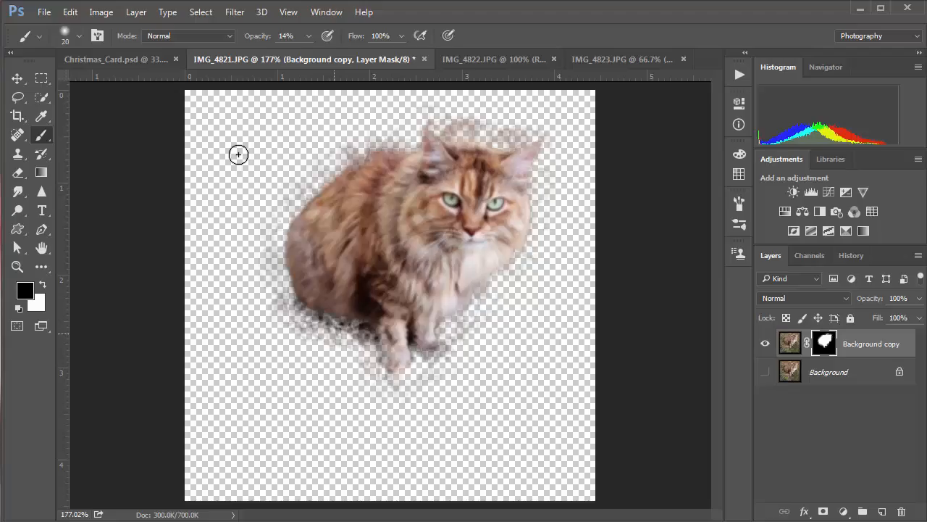
click(309, 35)
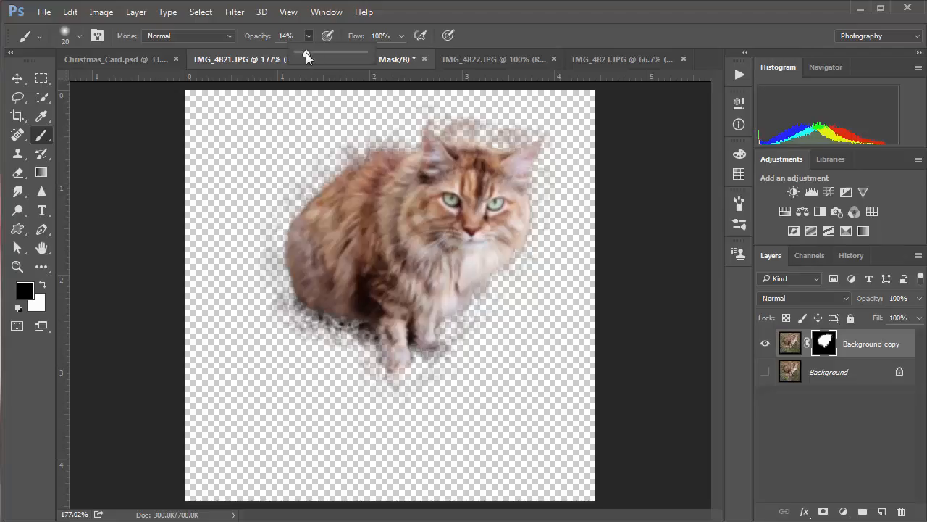
drag(304, 53, 384, 60)
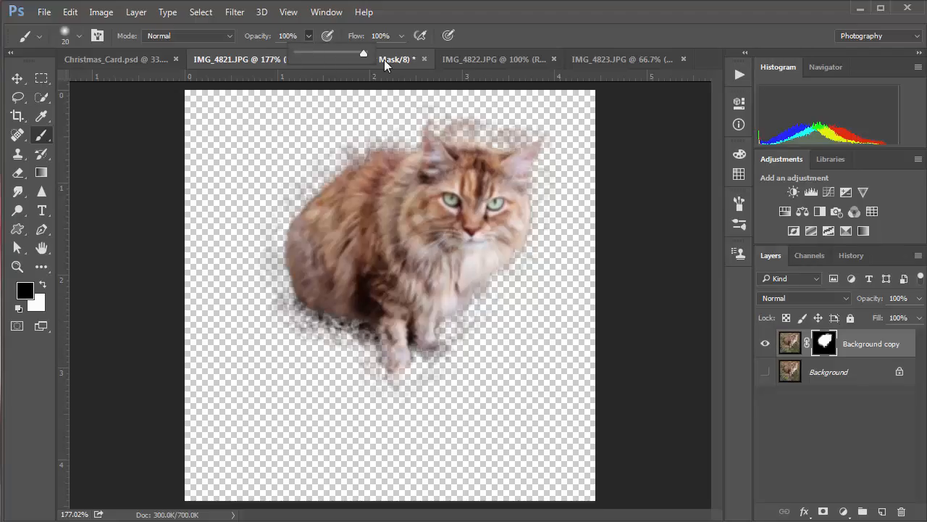
click(268, 268)
mouse_move(272, 268)
mouse_down()
mouse_move(300, 323)
mouse_move(285, 317)
mouse_move(358, 339)
mouse_move(367, 358)
mouse_up()
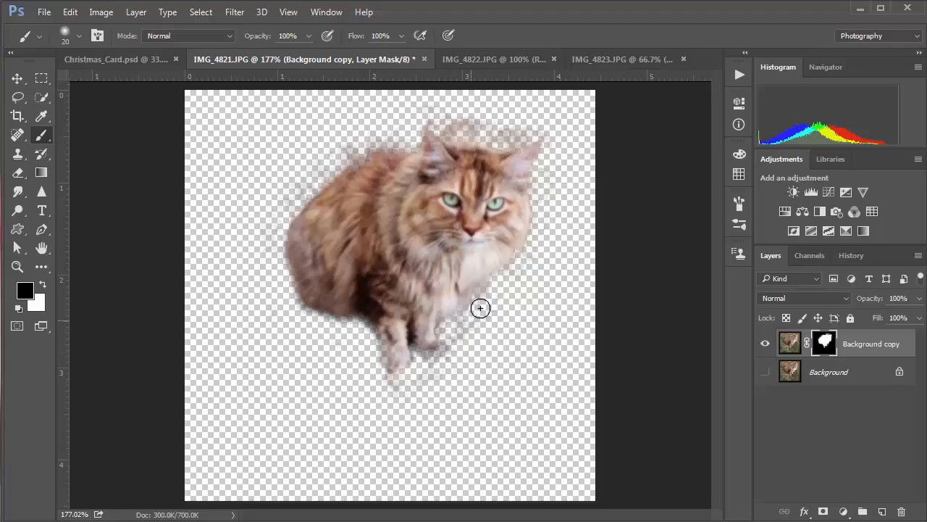
Mask out the fringe around the front paws, head and face, using a 10 px brush along the chest and front leg
mouse_move(480, 309)
mouse_down()
mouse_move(448, 352)
mouse_move(456, 363)
mouse_move(417, 398)
mouse_move(358, 342)
mouse_up()
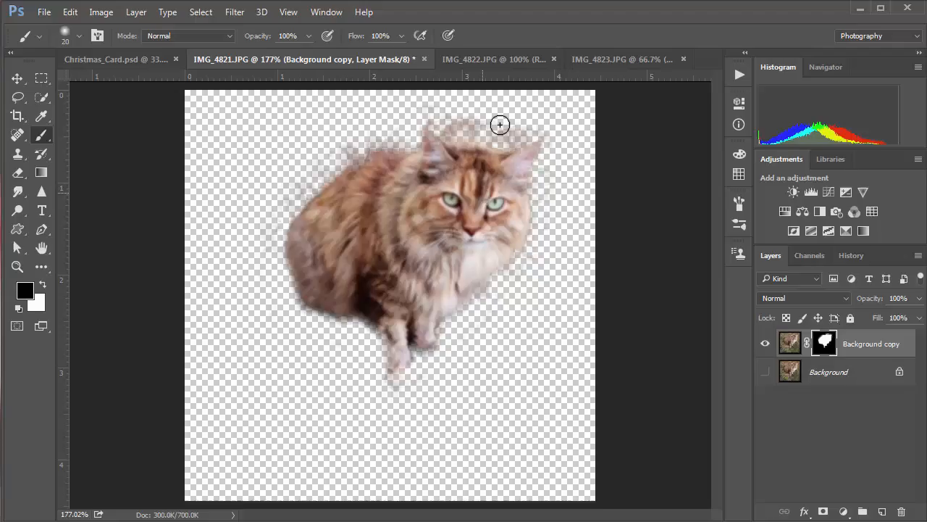
mouse_move(488, 131)
mouse_down()
mouse_move(462, 132)
mouse_move(458, 123)
mouse_move(497, 135)
mouse_move(548, 126)
mouse_move(555, 141)
mouse_move(540, 224)
mouse_move(515, 208)
mouse_move(490, 307)
mouse_move(489, 293)
mouse_up()
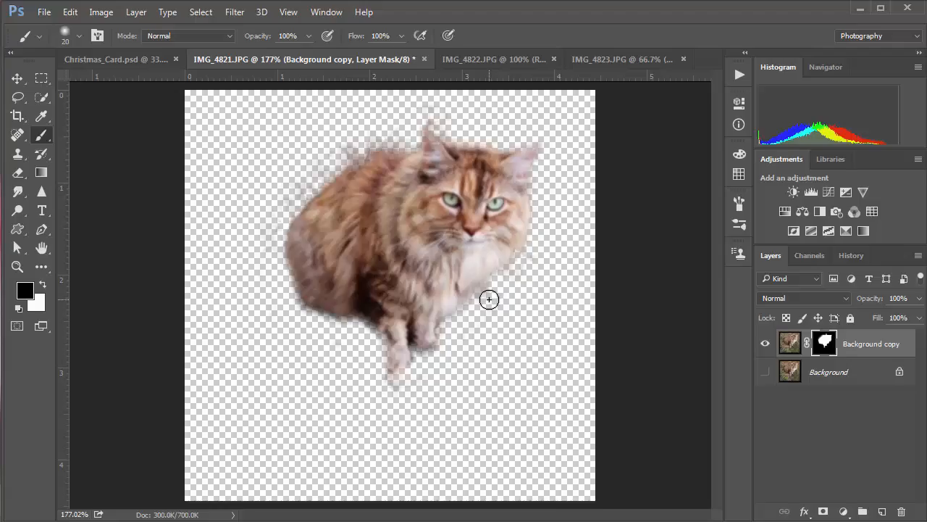
key(bracketleft)
drag(490, 284, 442, 332)
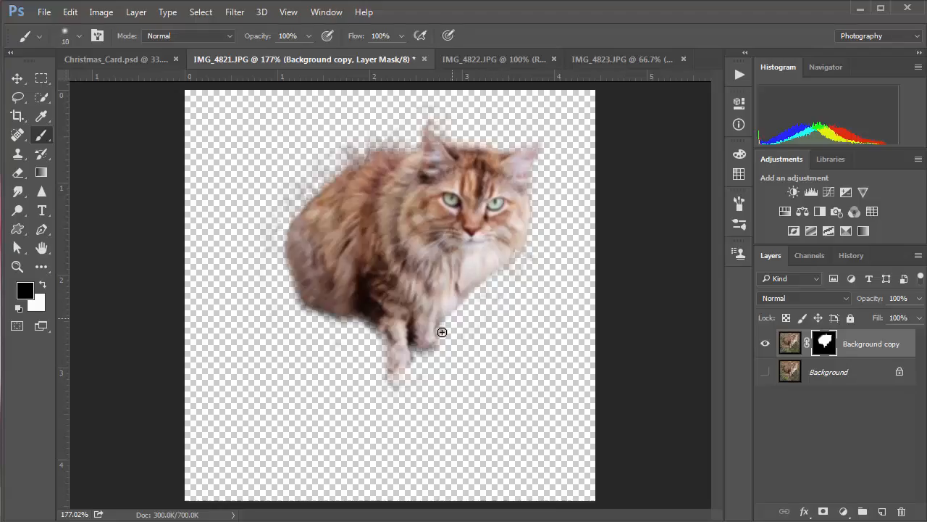
With brush hardness at 0%, mask out the fringe along the cat's back at size 25 and around the ear nearest its back at size 15
click(64, 35)
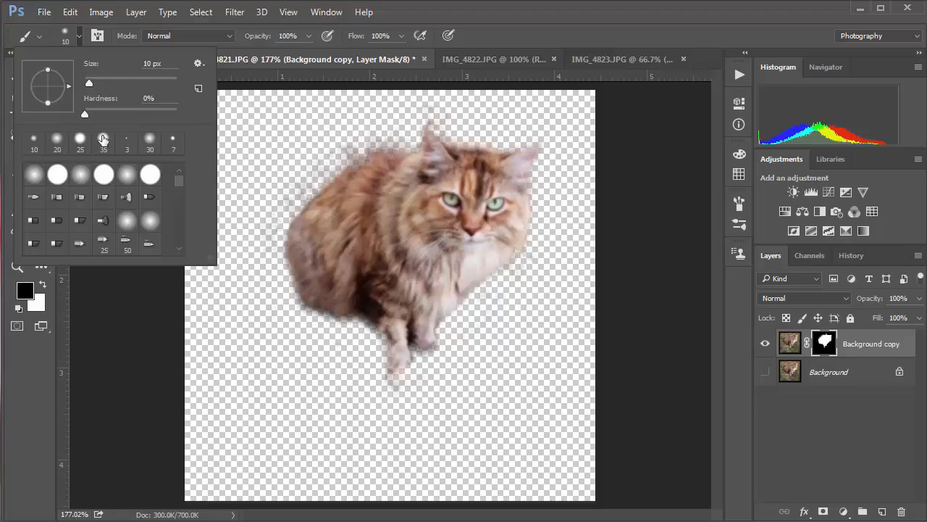
drag(84, 113, 65, 115)
key(Return)
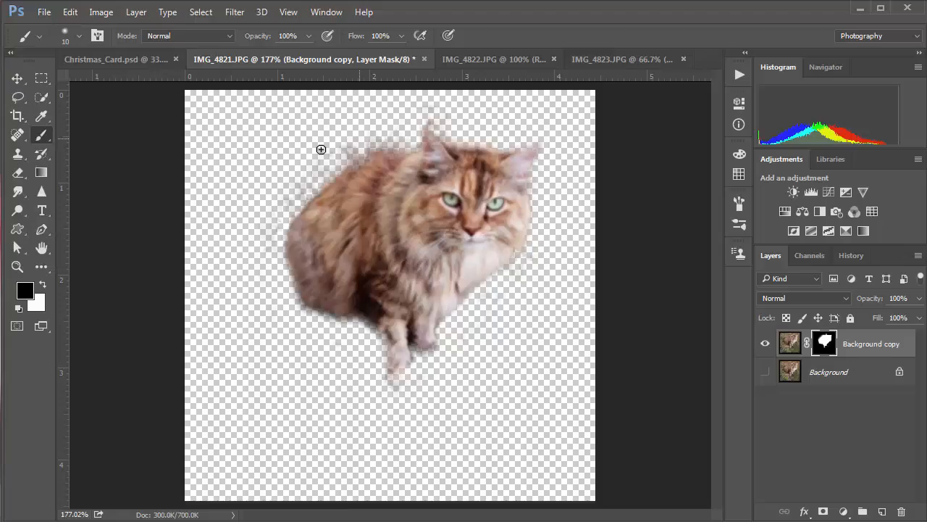
key(bracketright)
key(bracketright)
key(bracketright)
mouse_move(349, 140)
mouse_down()
mouse_move(302, 174)
mouse_move(311, 169)
mouse_move(274, 220)
mouse_up()
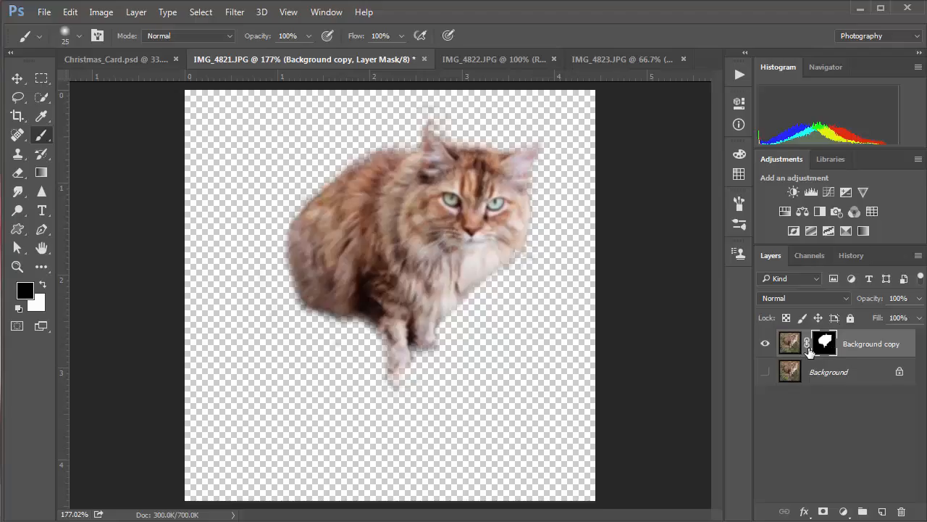
key(bracketleft)
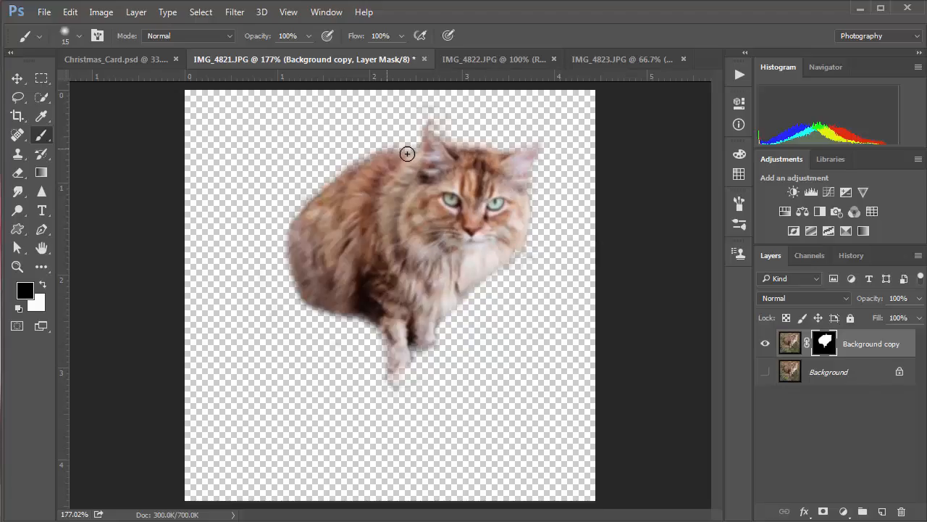
drag(451, 134, 428, 120)
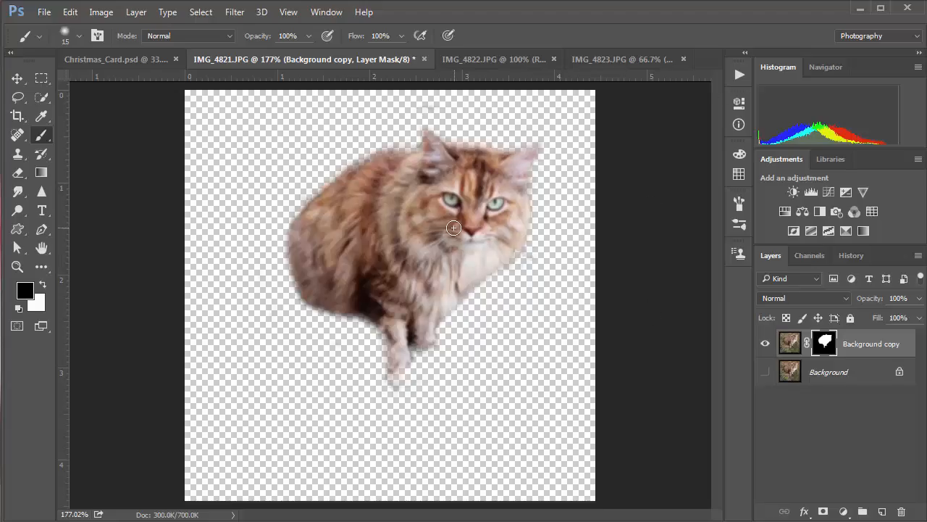
Copy the masked cat layer from IMG_4821.JPG into Christmas_Card.psd
click(99, 60)
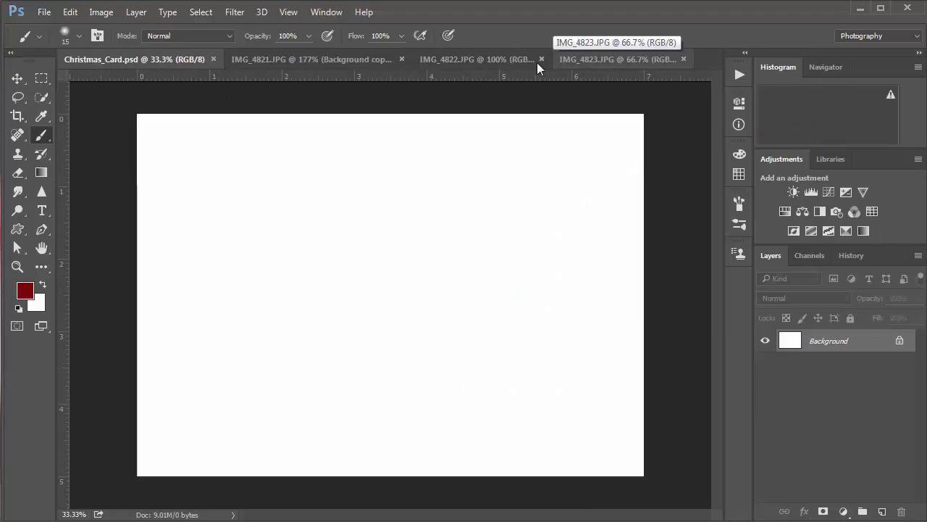
click(564, 59)
click(496, 62)
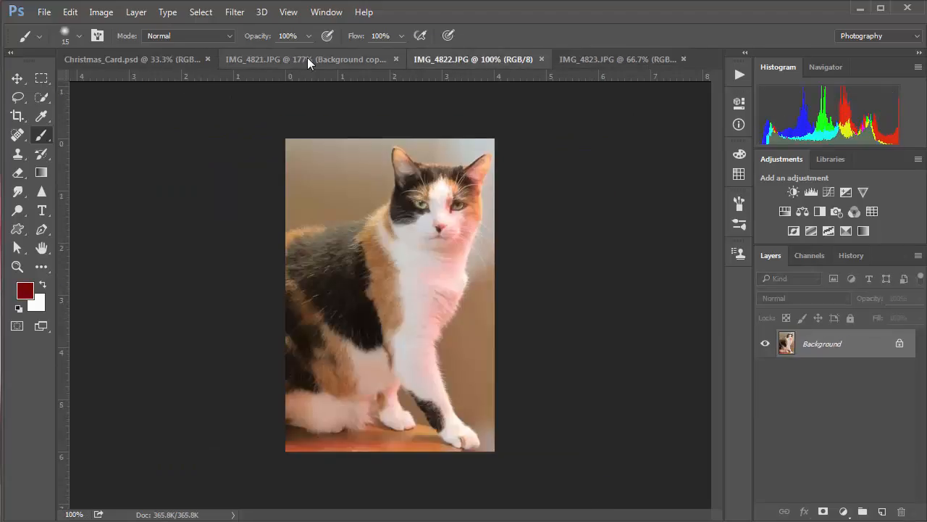
click(308, 62)
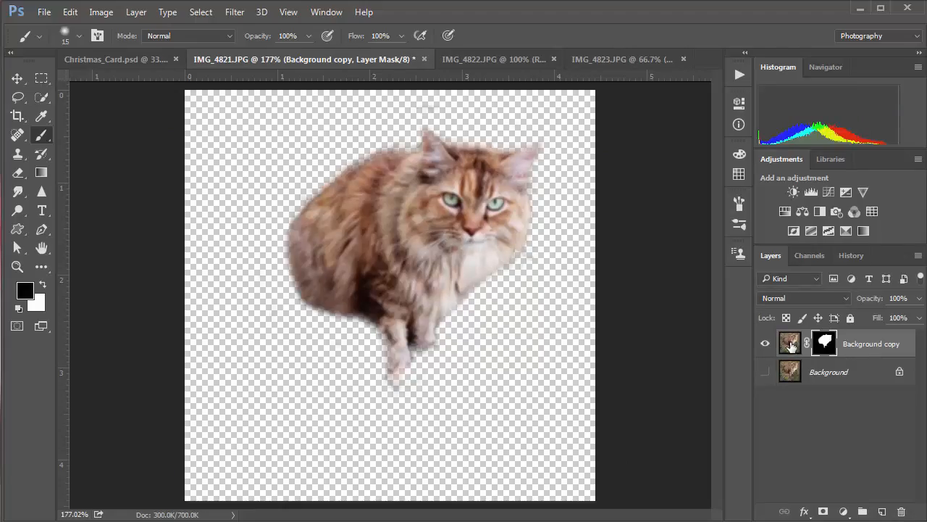
drag(792, 346, 328, 308)
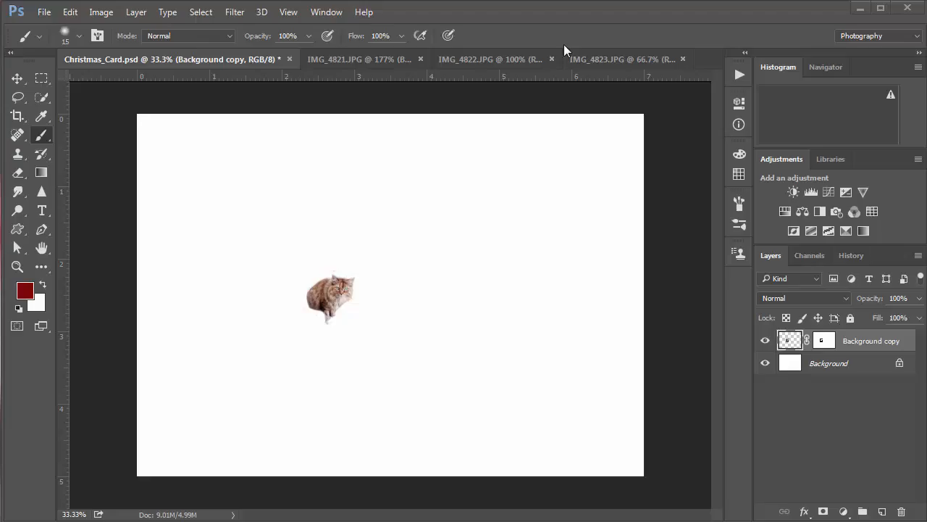
Copy the entire original, unmasked IMG_4821.JPG photo and paste it into Christmas_Card.psd
click(385, 59)
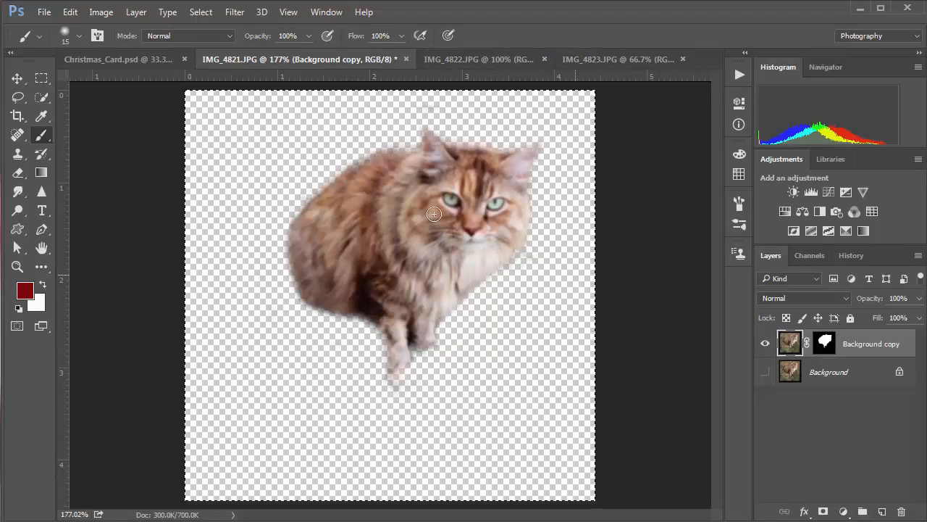
click(487, 59)
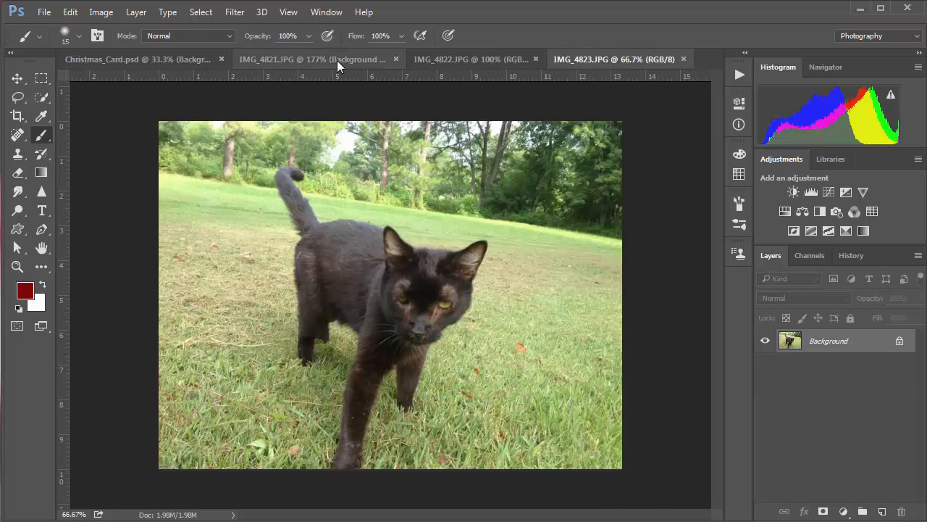
click(337, 61)
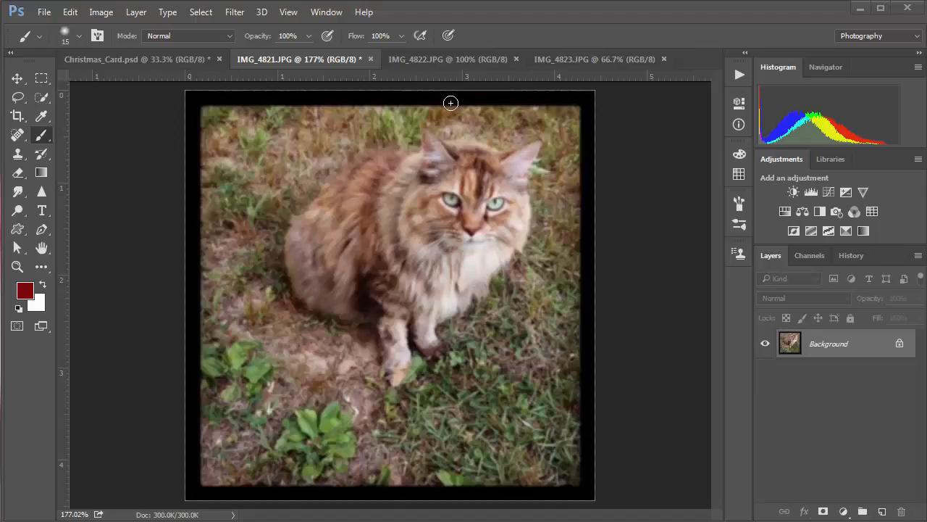
key(ctrl+a)
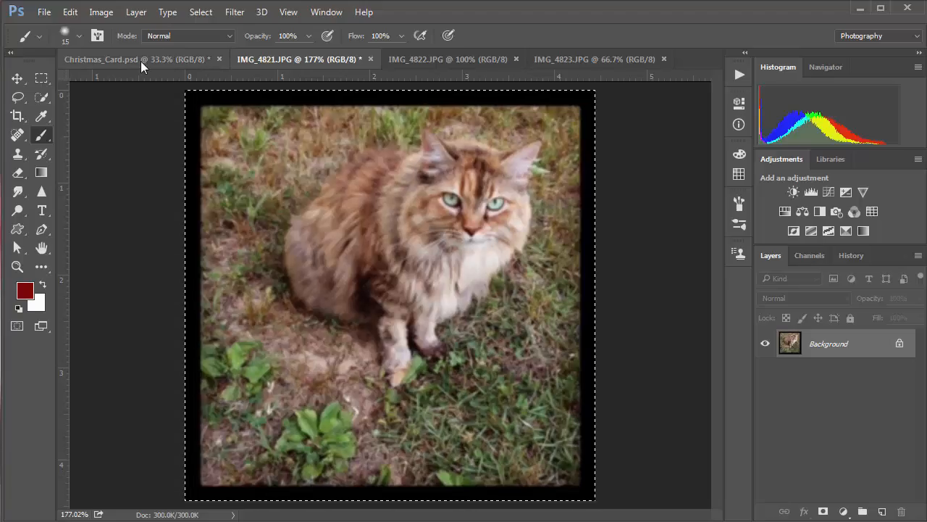
click(100, 59)
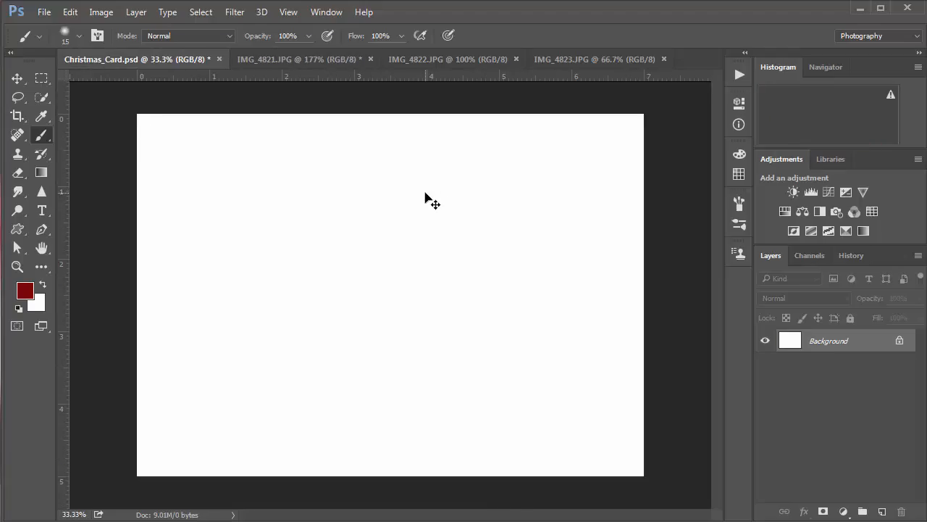
key(ctrl+v)
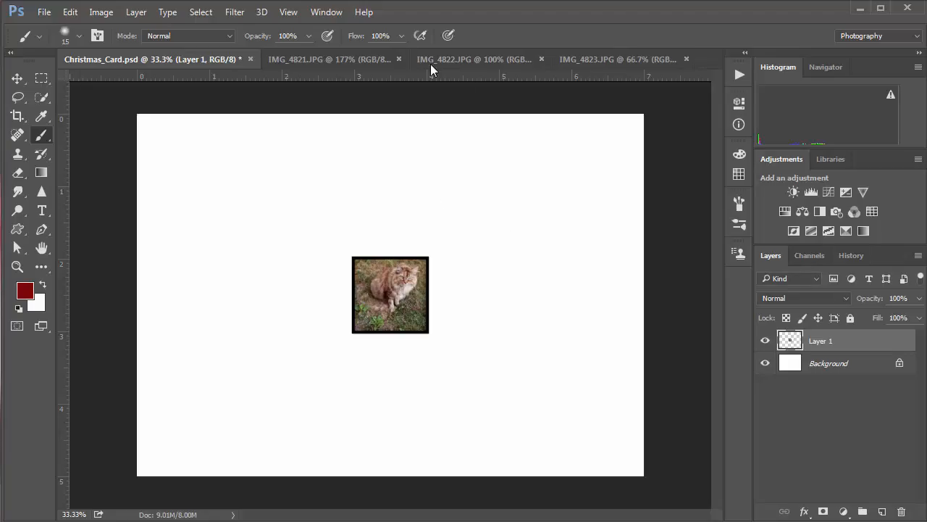
Copy the entire calico cat photo from IMG_4822.JPG and paste it into Christmas_Card.psd
click(476, 59)
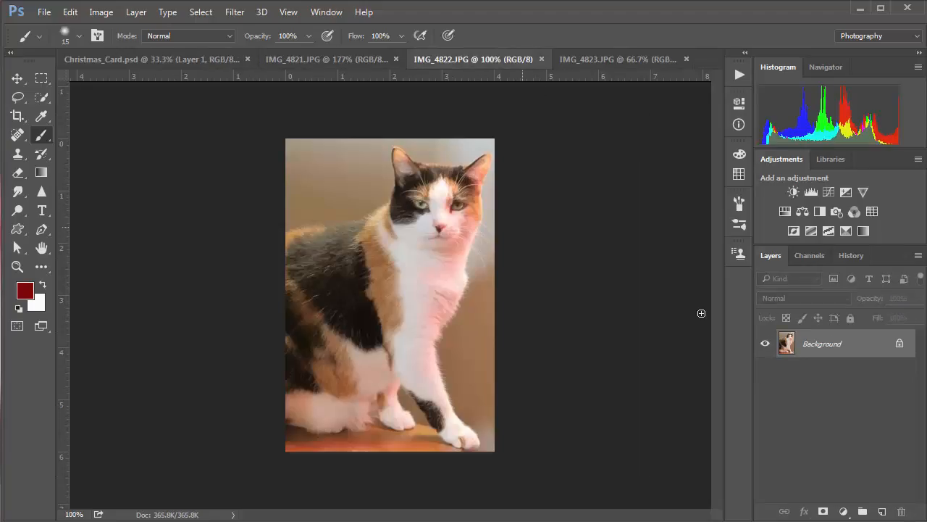
key(ctrl+a)
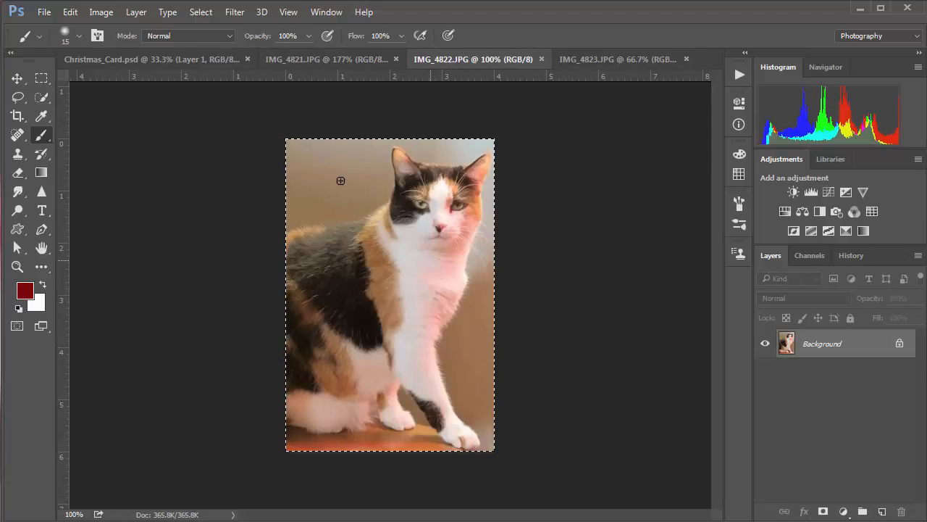
click(143, 56)
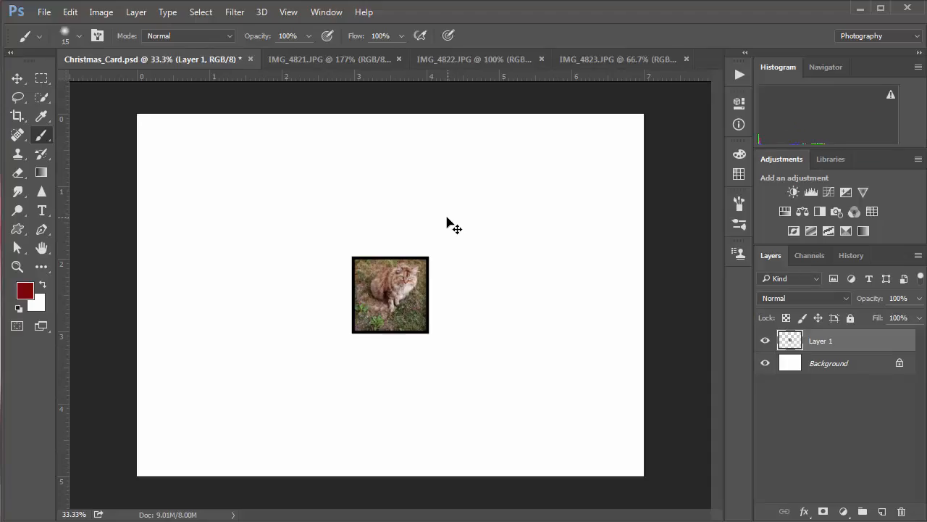
key(ctrl+v)
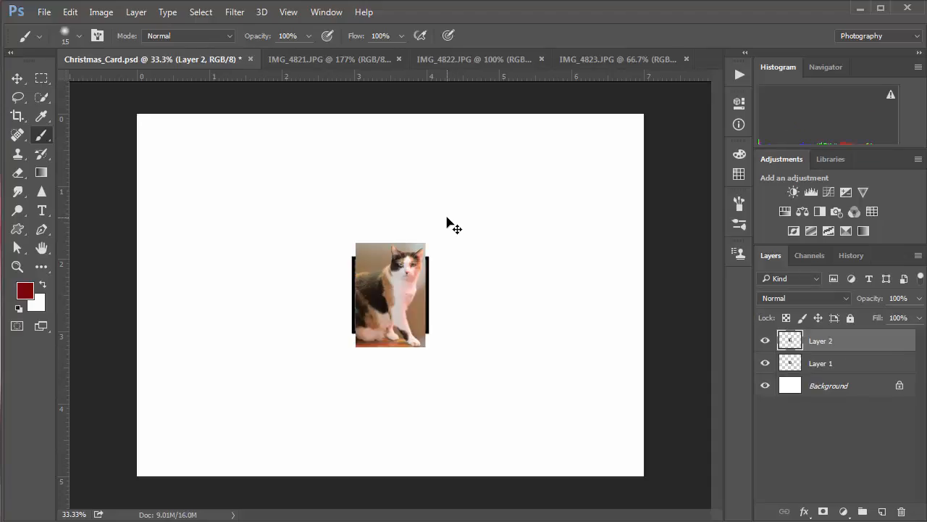
Paste the entire black cat photo from IMG_4823.JPG into Christmas_Card.psd and move it to the canvas's lower-right area
click(596, 56)
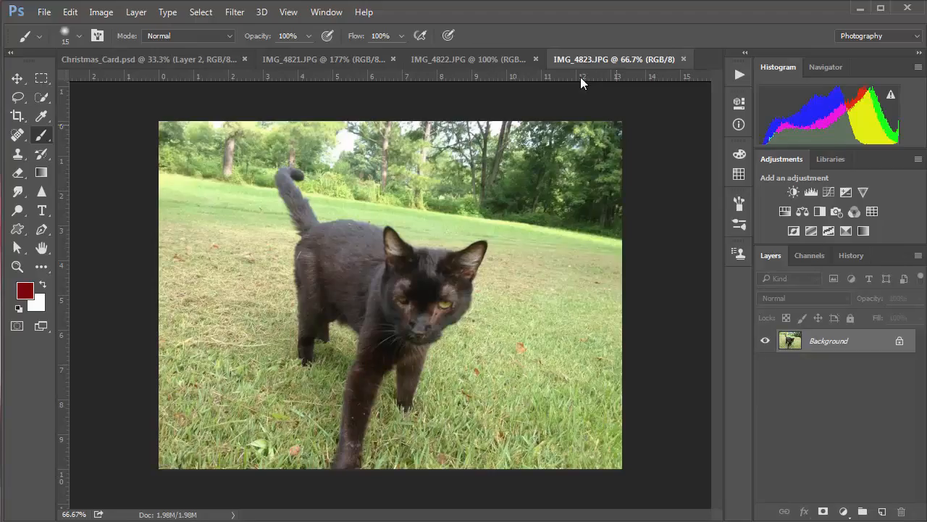
key(ctrl+a)
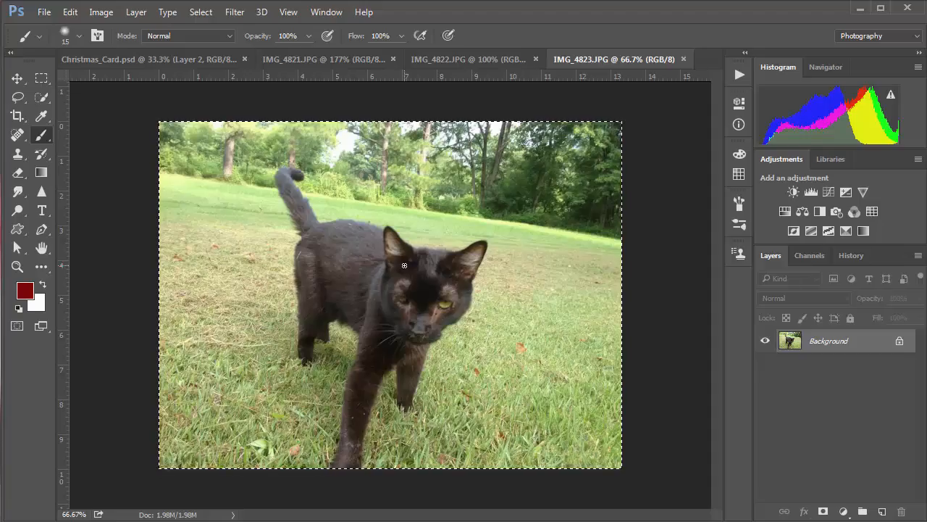
click(148, 61)
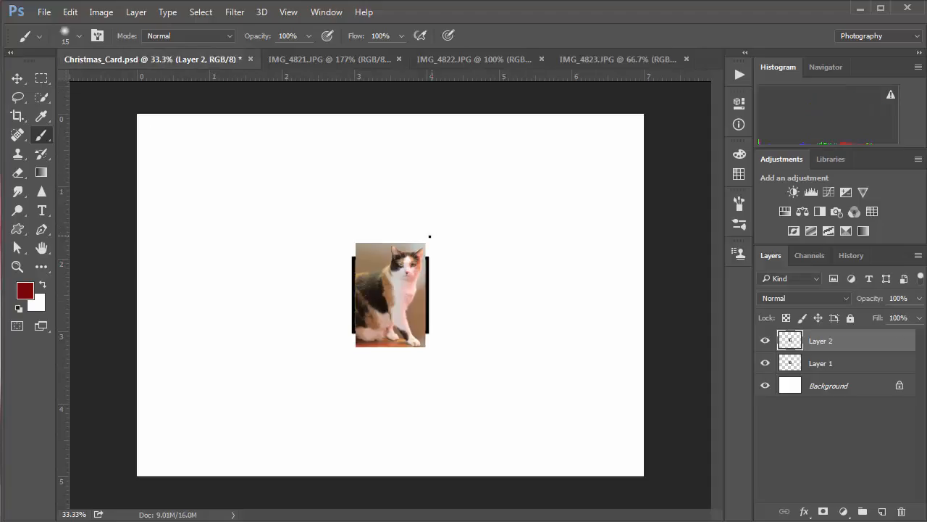
drag(430, 235, 426, 236)
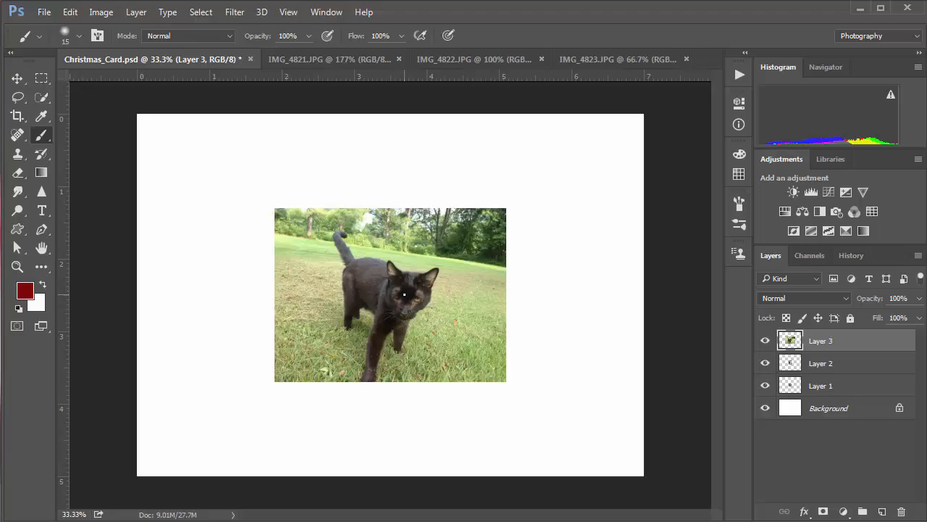
key(v)
mouse_move(461, 330)
mouse_down()
mouse_move(530, 356)
mouse_move(544, 390)
mouse_up()
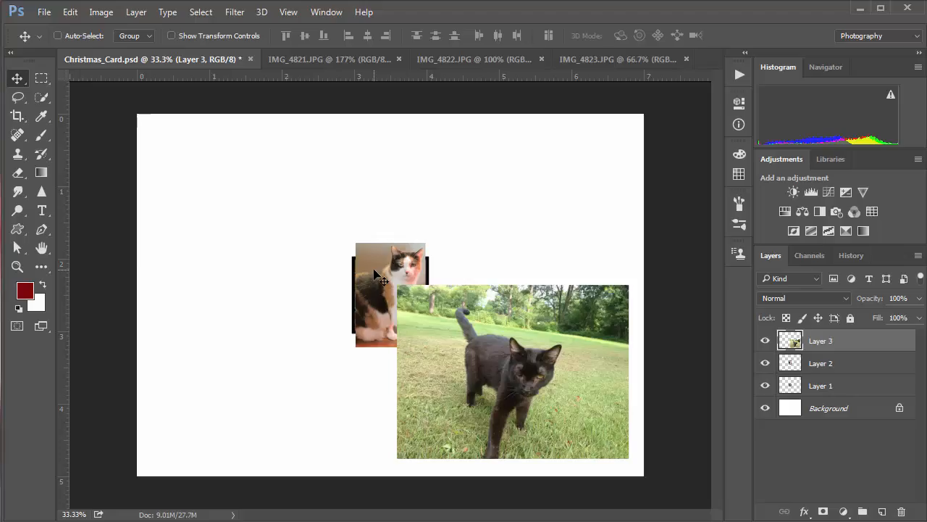
Move the calico cat photo on Layer 2 to the canvas's lower-left area
key(ctrl)
ctrl+click(390, 271)
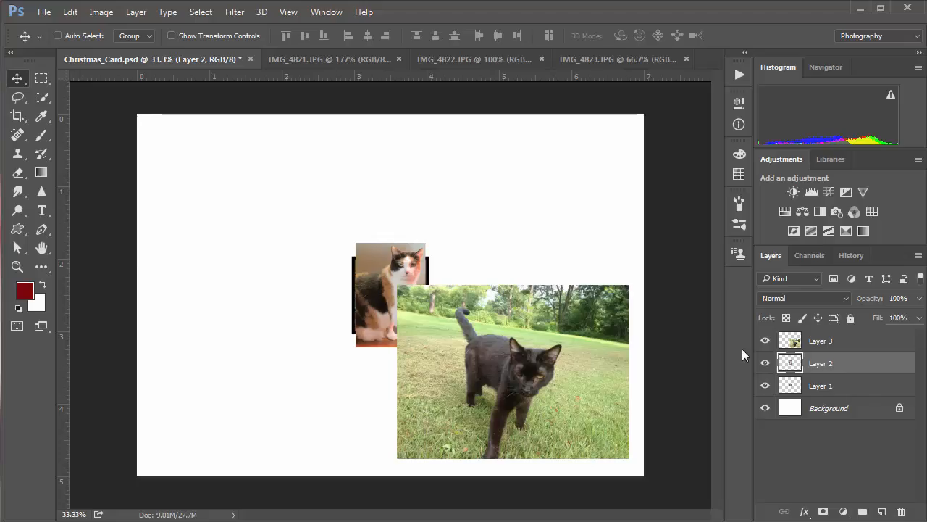
drag(374, 274, 201, 350)
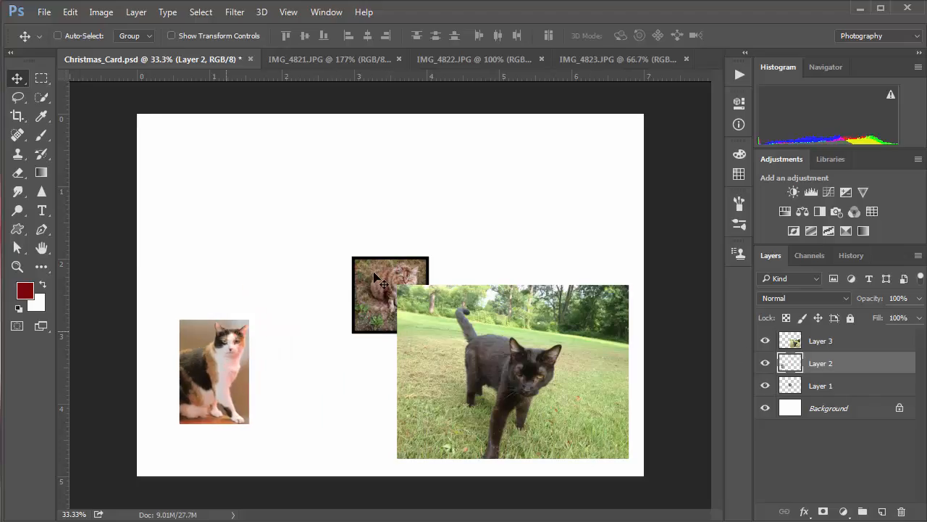
Move the framed tabby cat photo on Layer 1 between the calico and black cat photos
click(381, 267)
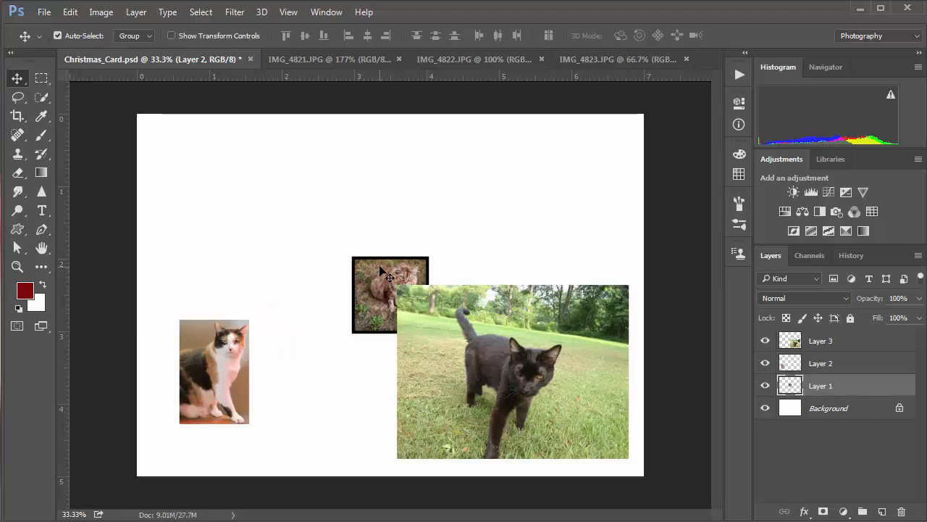
drag(381, 267, 242, 169)
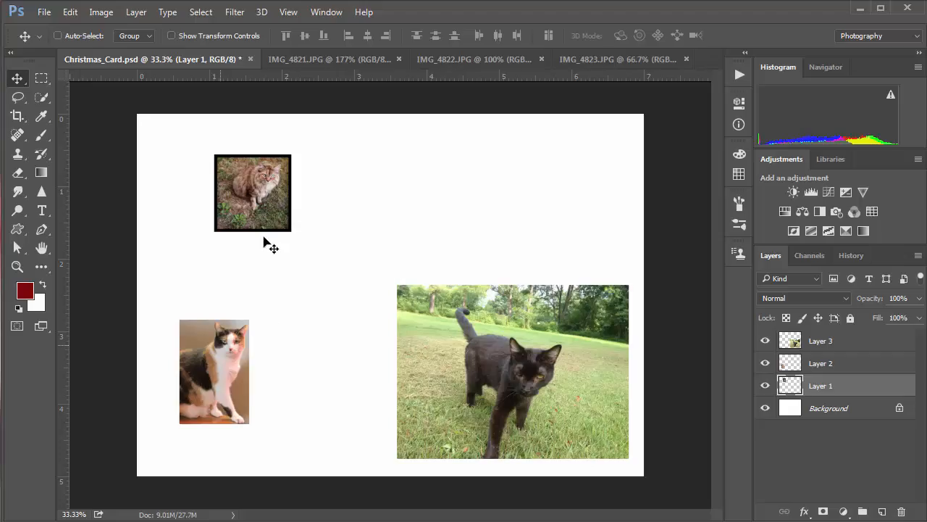
drag(273, 205, 358, 336)
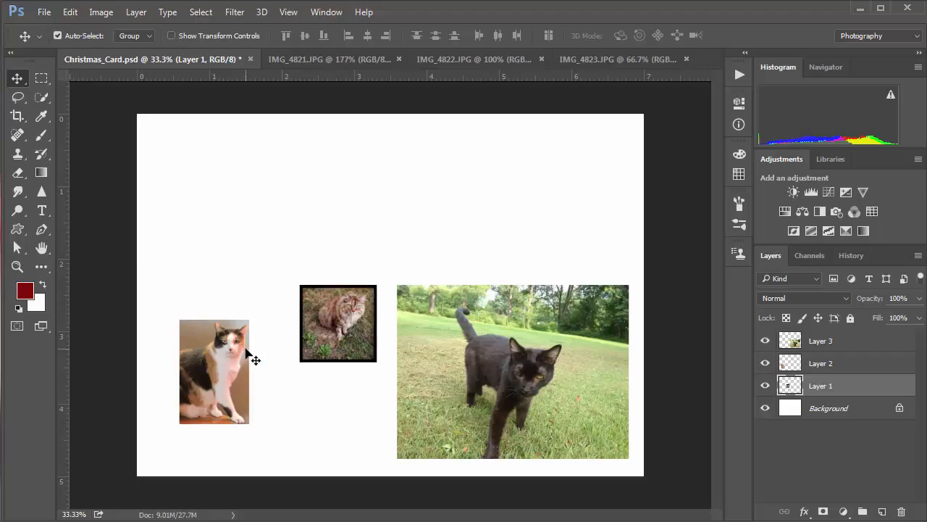
Enlarge the calico cat photo proportionally to about 165% with Free Transform, extending it up and to the right
click(234, 351)
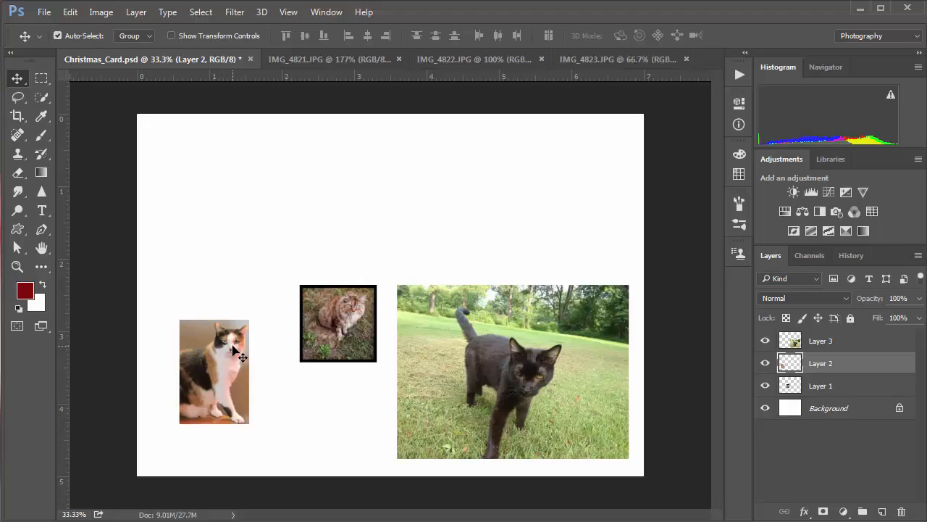
key(ctrl+t)
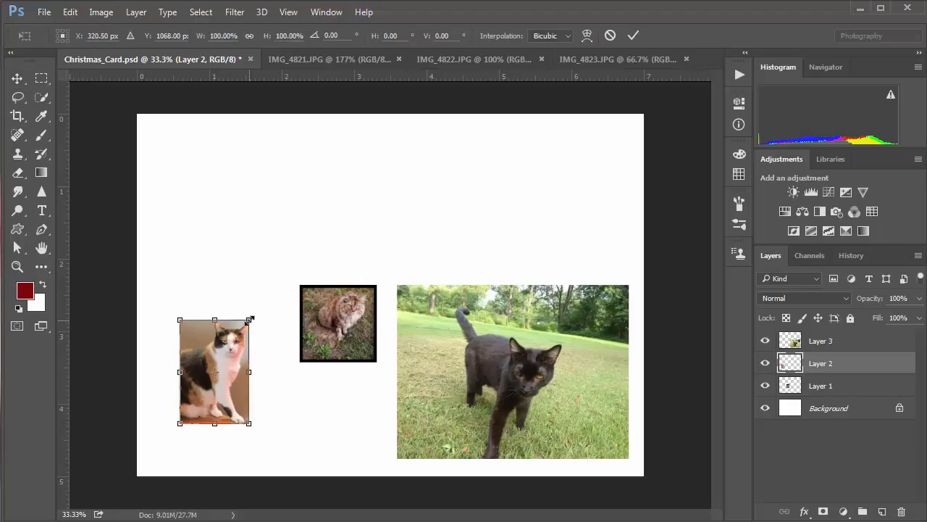
drag(249, 319, 321, 270)
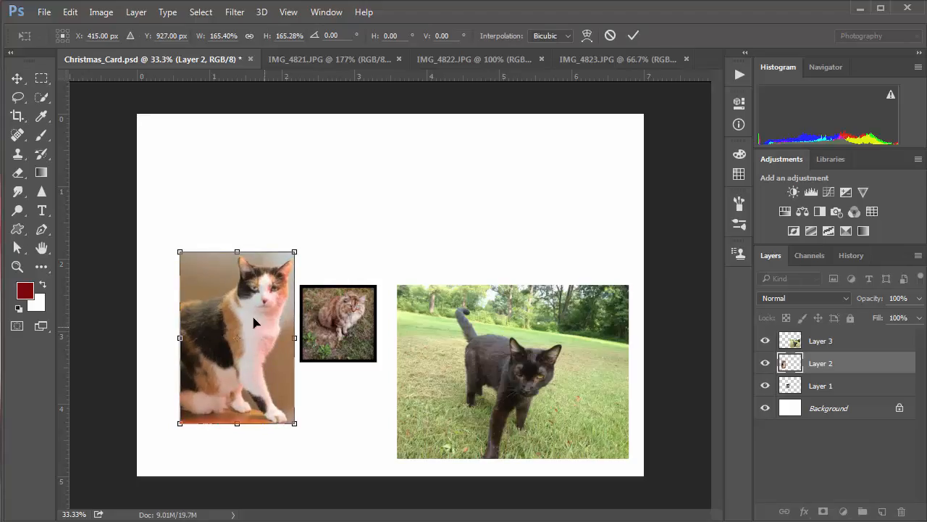
key(Return)
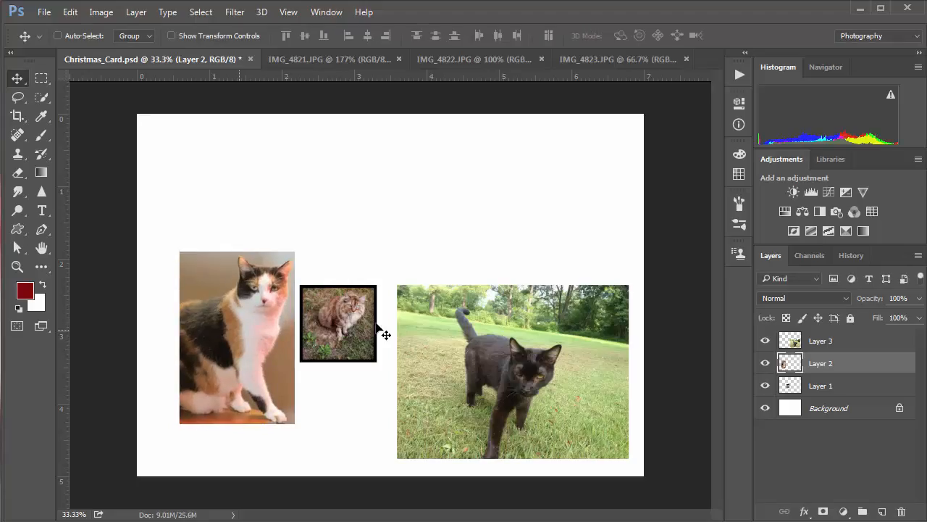
Enlarge the tabby cat photo on Layer 1 proportionally to about 213% with Free Transform
key(ctrl)
click(345, 319)
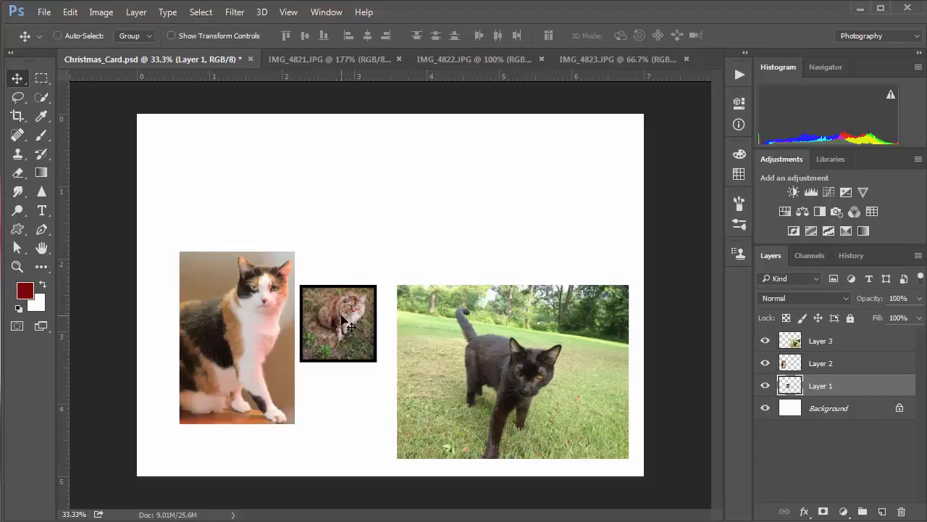
key(ctrl+t)
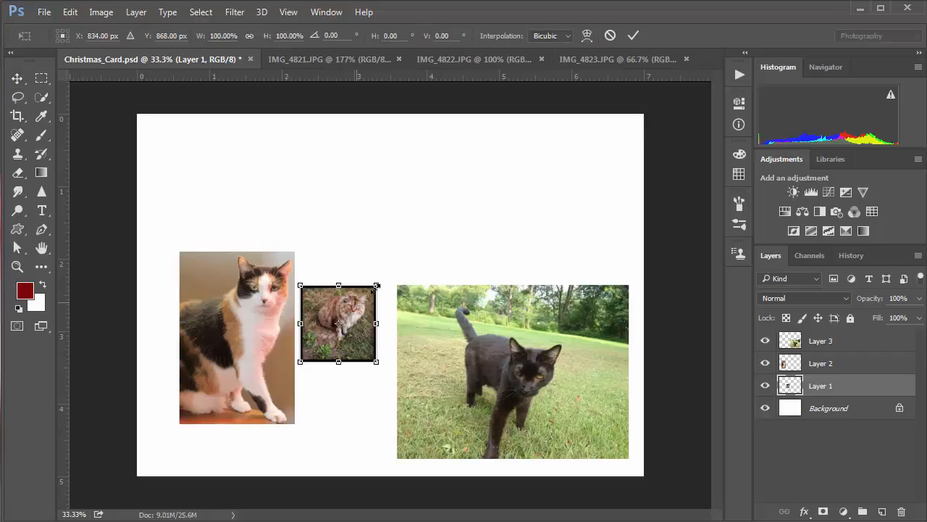
drag(377, 286, 489, 226)
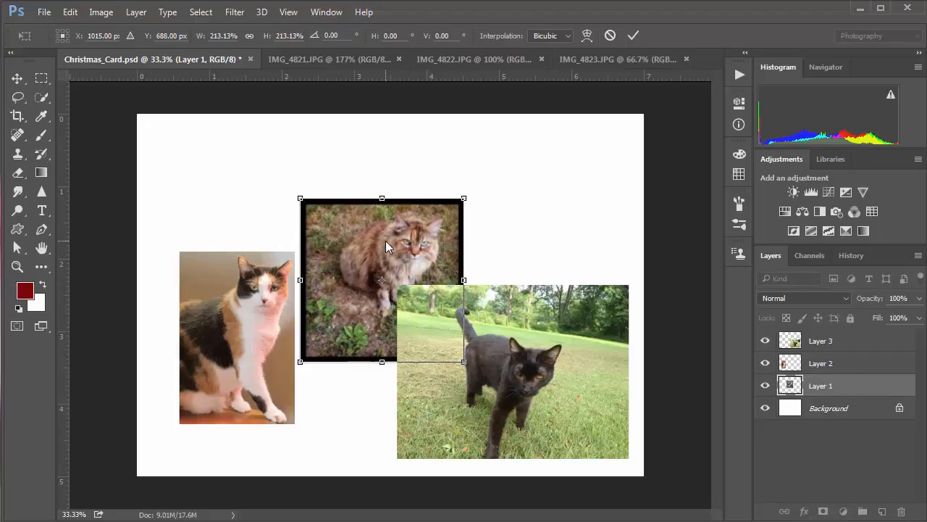
key(Return)
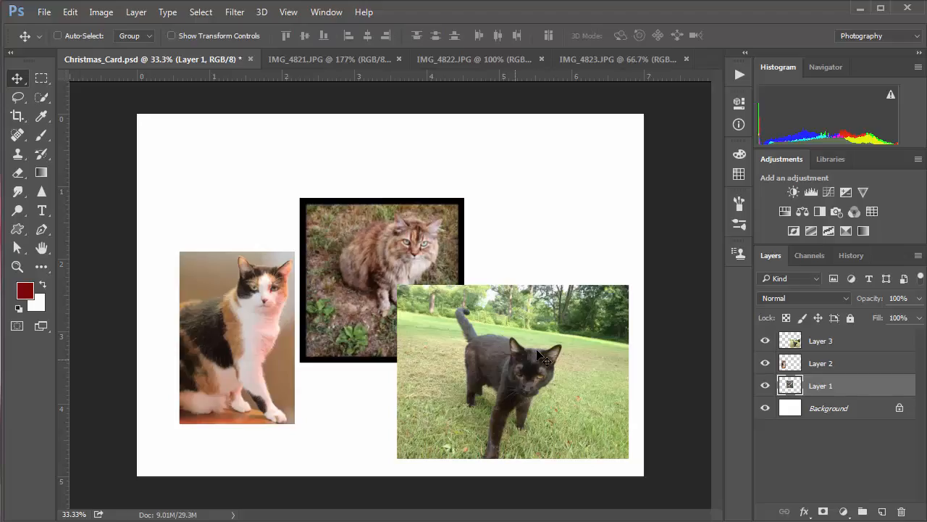
Close the source photos IMG_4821.JPG, IMG_4823.JPG and IMG_4822.JPG, leaving only Christmas_Card.psd open
click(339, 57)
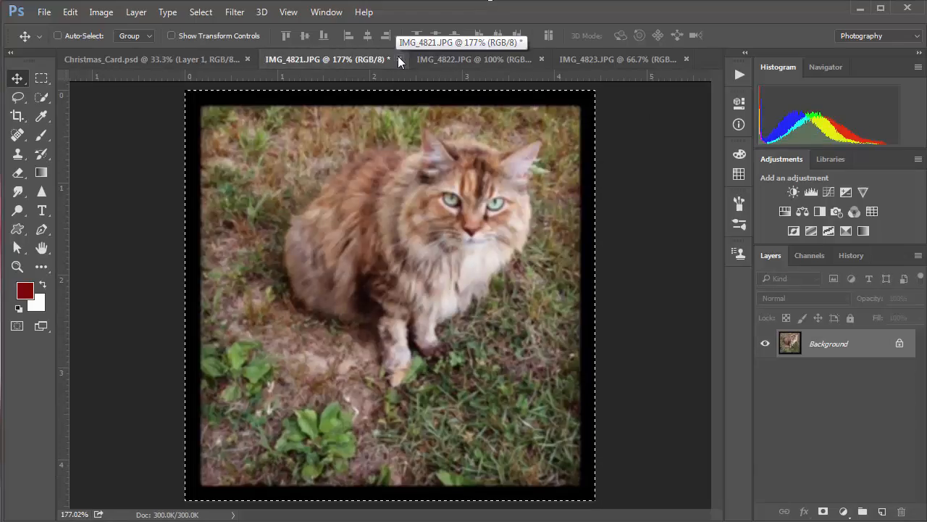
click(399, 58)
click(466, 219)
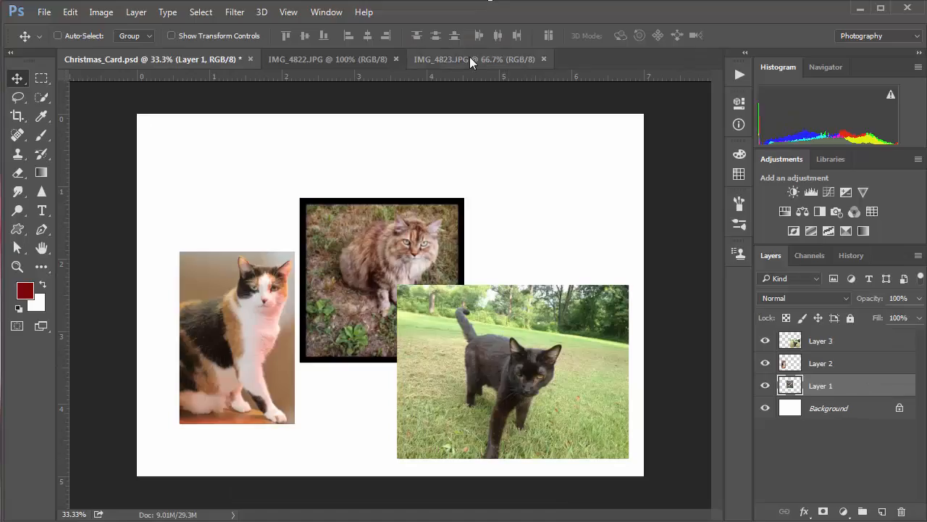
click(469, 61)
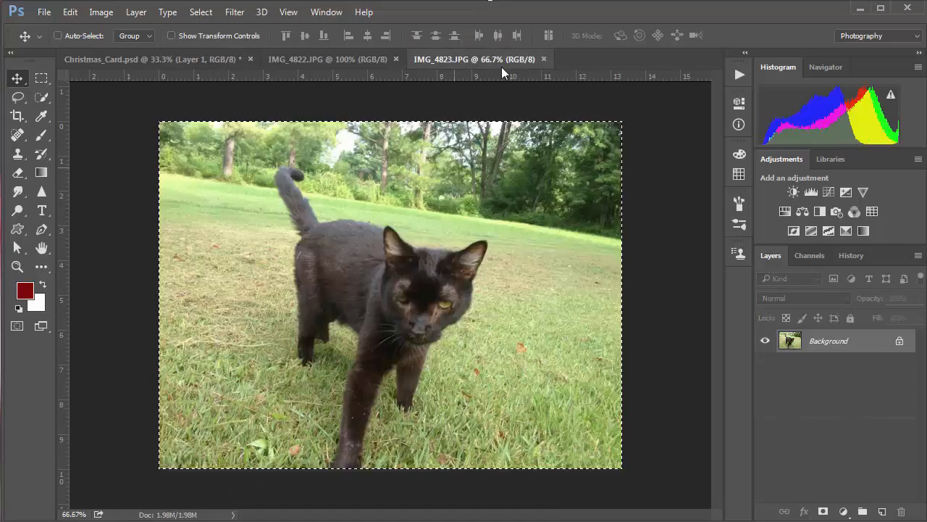
click(544, 59)
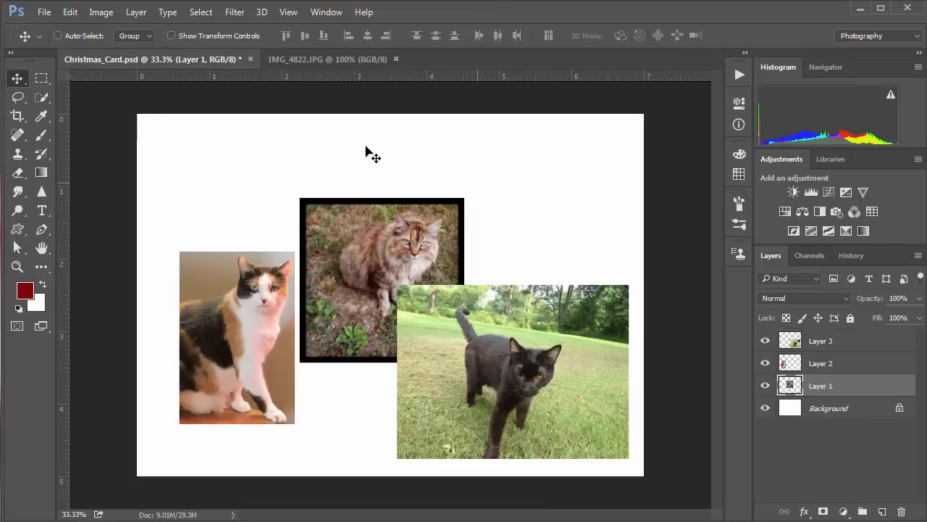
click(354, 61)
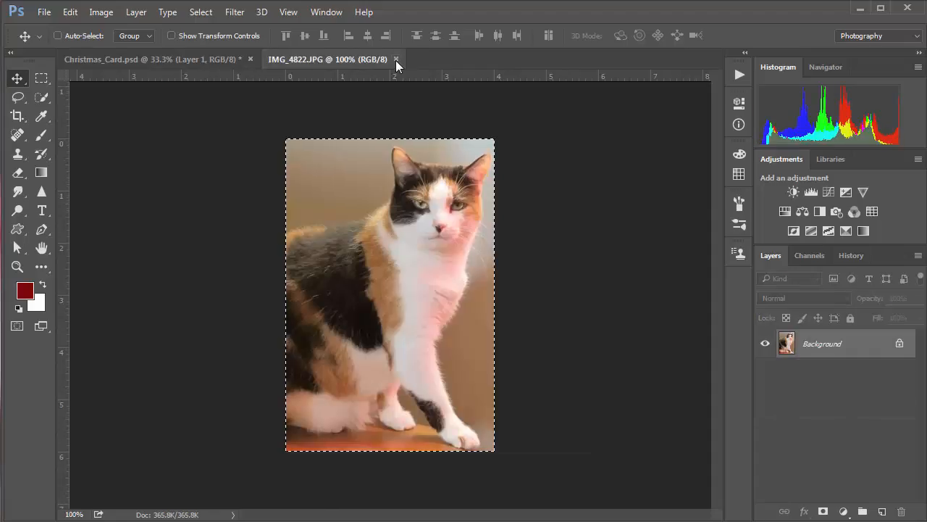
click(396, 59)
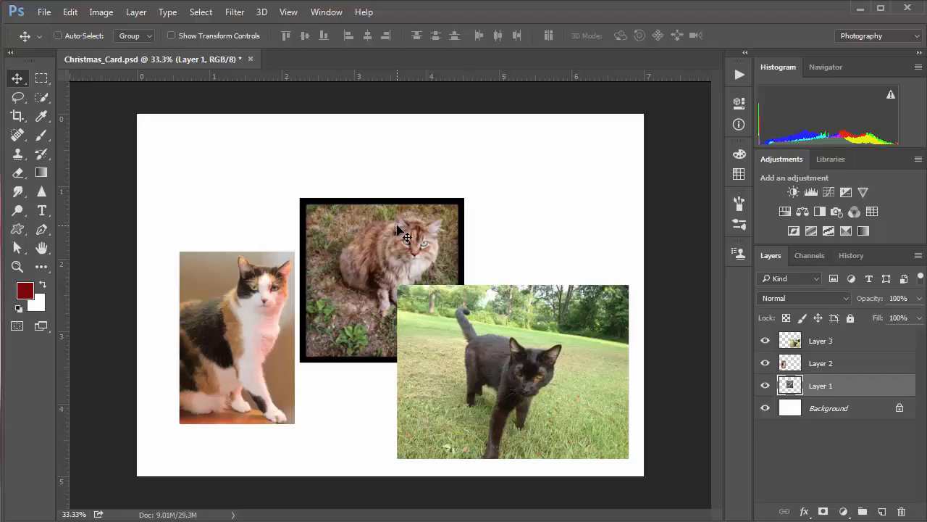
Move the enlarged tabby cat photo up toward the canvas's top edge, clear of the black cat photo
key(ctrl)
drag(383, 239, 368, 192)
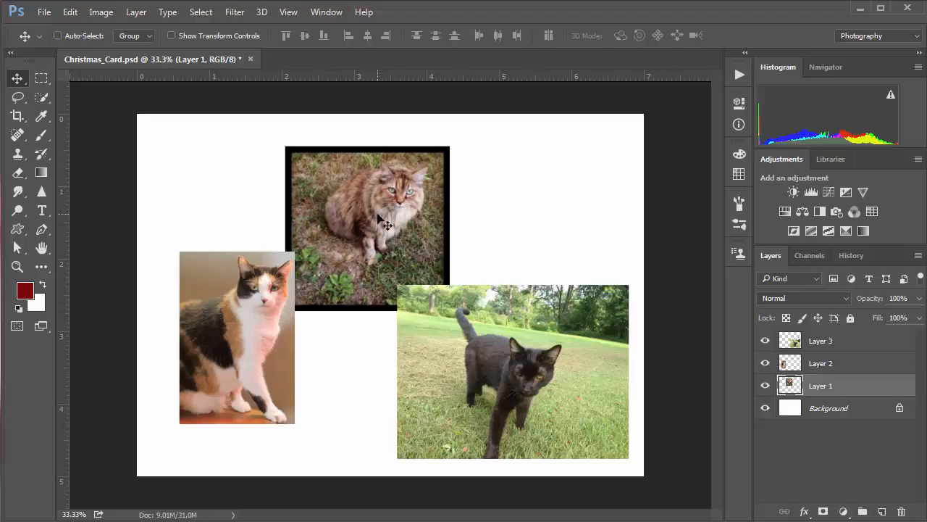
Examine the tabby cat's face and fur at magnifications up to 300%, then return to 100% view
key(ctrl+space)
click(383, 211)
click(421, 174)
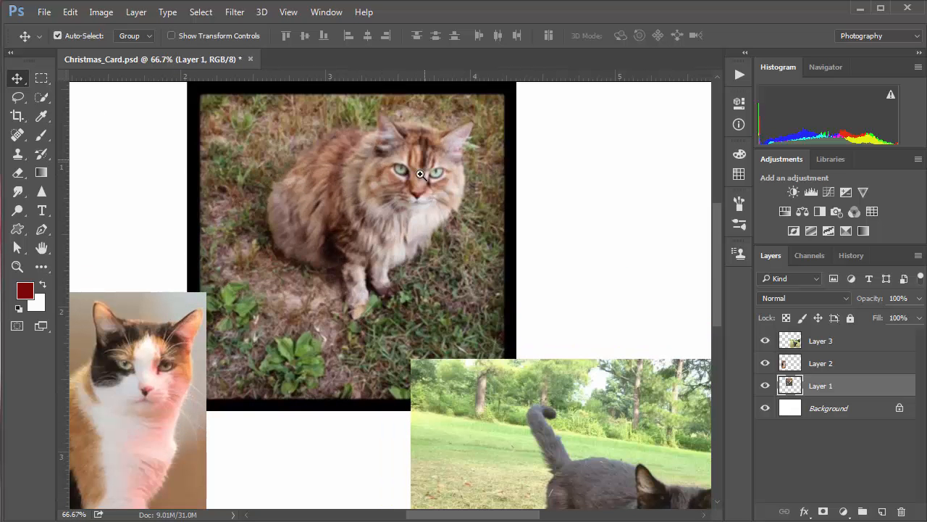
click(421, 174)
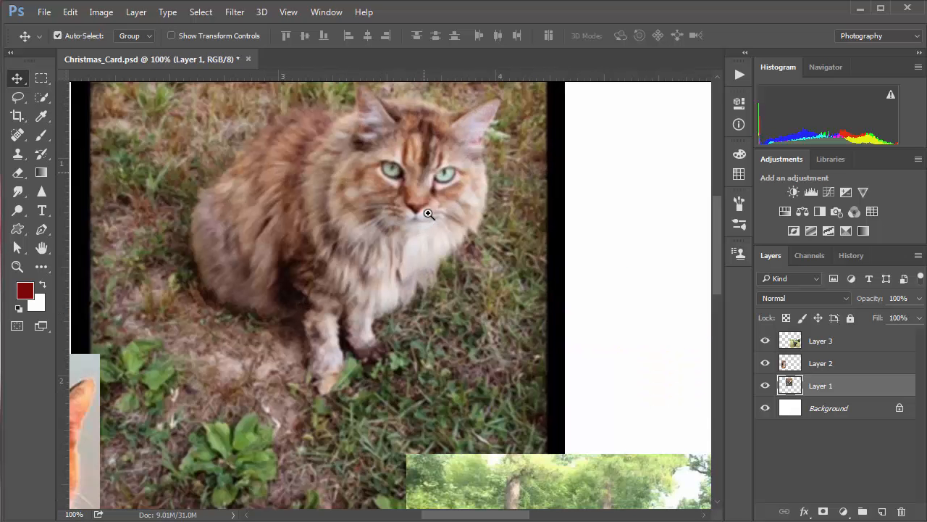
click(391, 171)
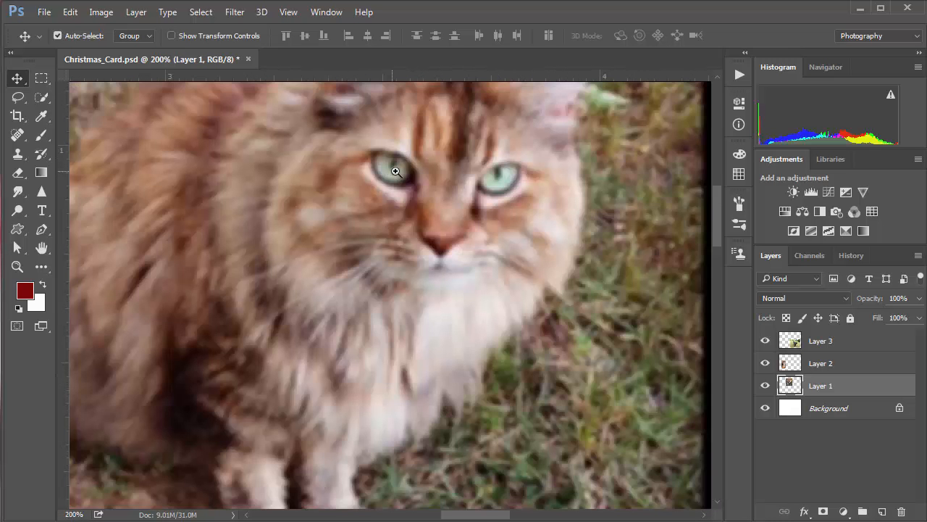
click(396, 172)
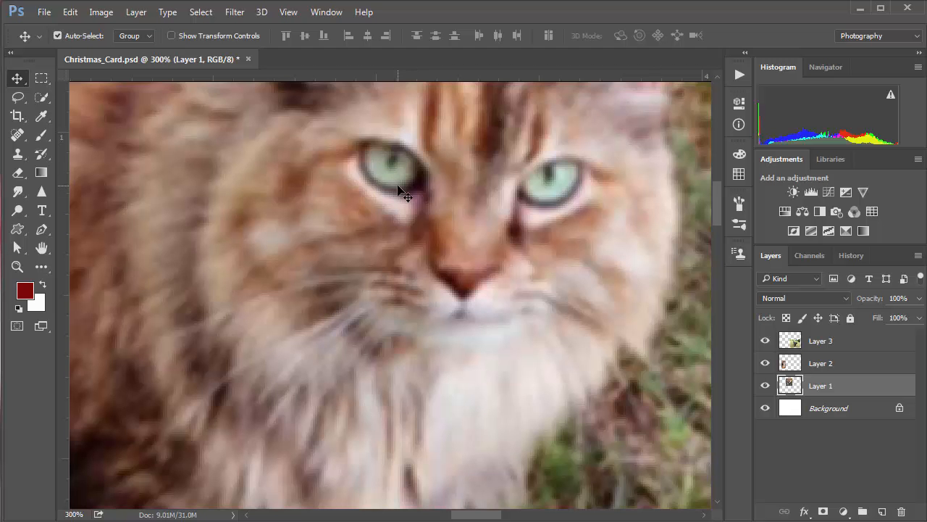
key(ctrl+minus)
key(ctrl+minus)
key(ctrl+plus)
key(ctrl+plus)
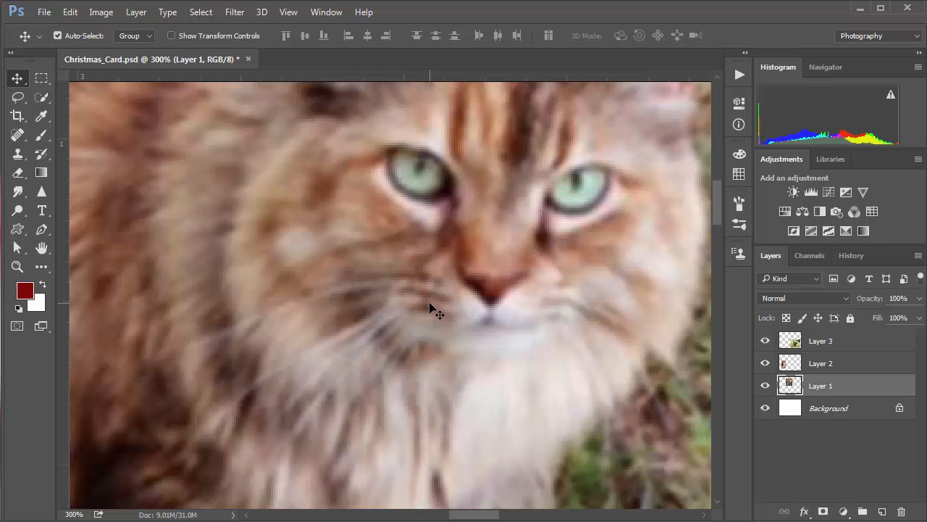
scroll(429, 304, down, 3)
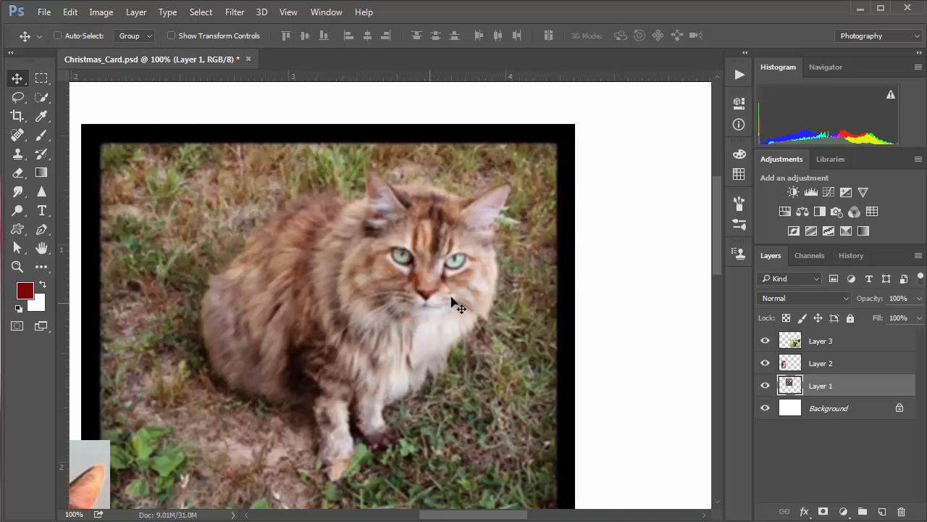
Draw a loose Lasso selection around the tabby cat on Layer 1 with 0 px feather
click(17, 98)
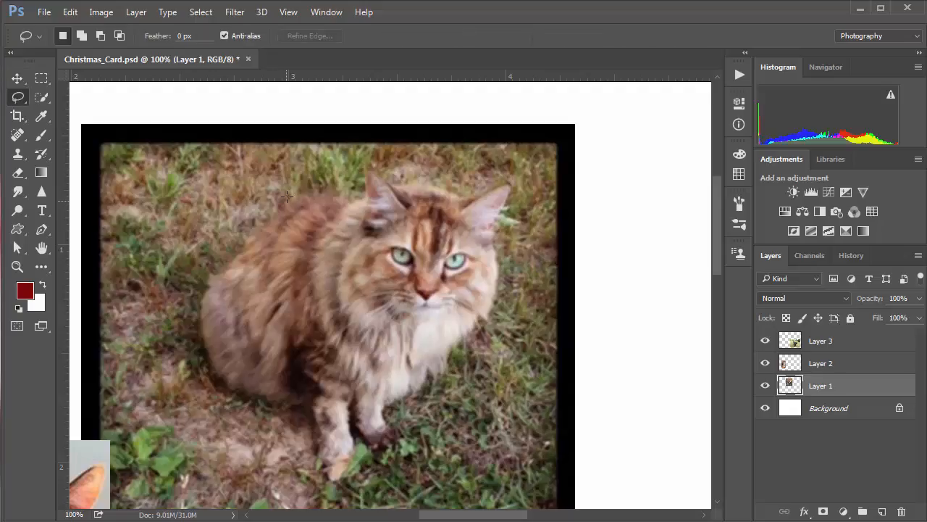
mouse_move(231, 247)
mouse_down()
mouse_move(200, 281)
mouse_move(196, 358)
mouse_move(216, 393)
mouse_move(305, 414)
mouse_move(302, 452)
mouse_up()
drag(498, 321, 512, 249)
drag(275, 186, 277, 187)
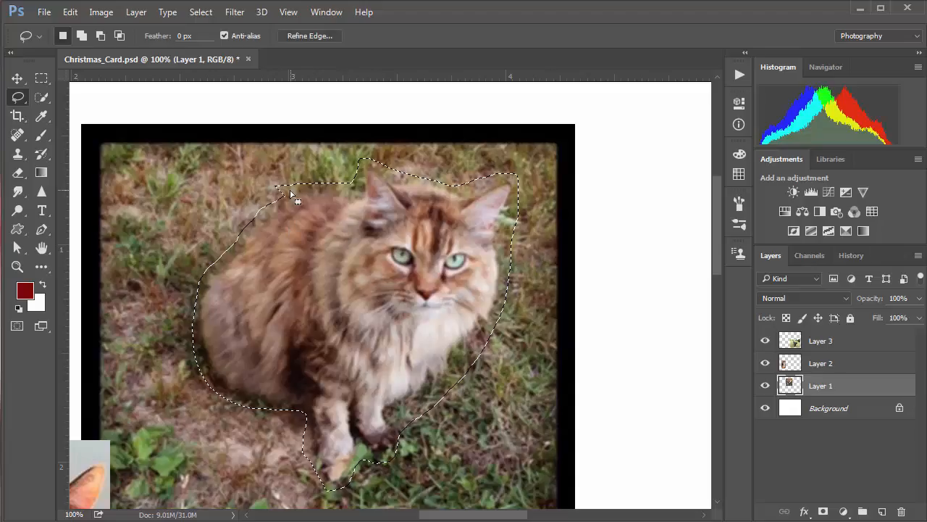
Correct the tabby cat's selection by adding a bit at the upper back, then subtracting excess grass above the back and beside the cheek
key(shift)
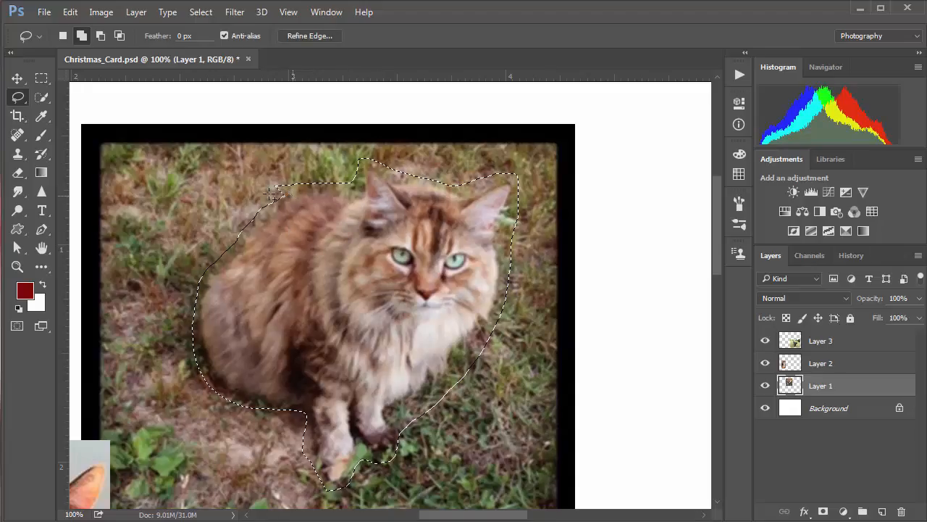
drag(366, 216, 353, 209)
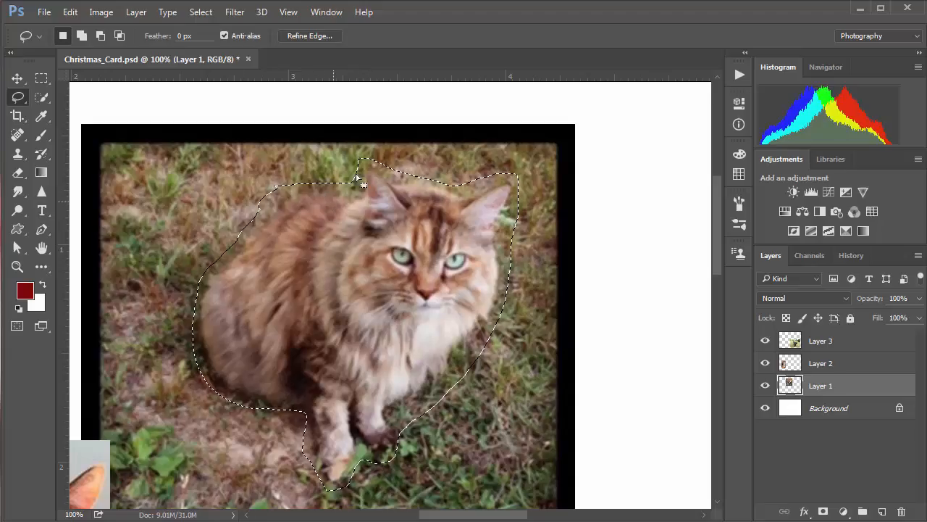
key(alt)
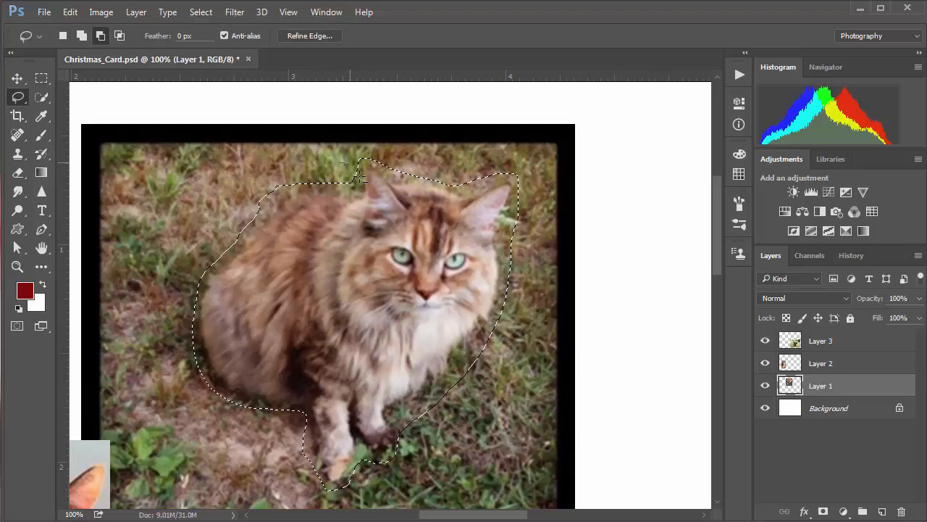
drag(308, 188, 250, 211)
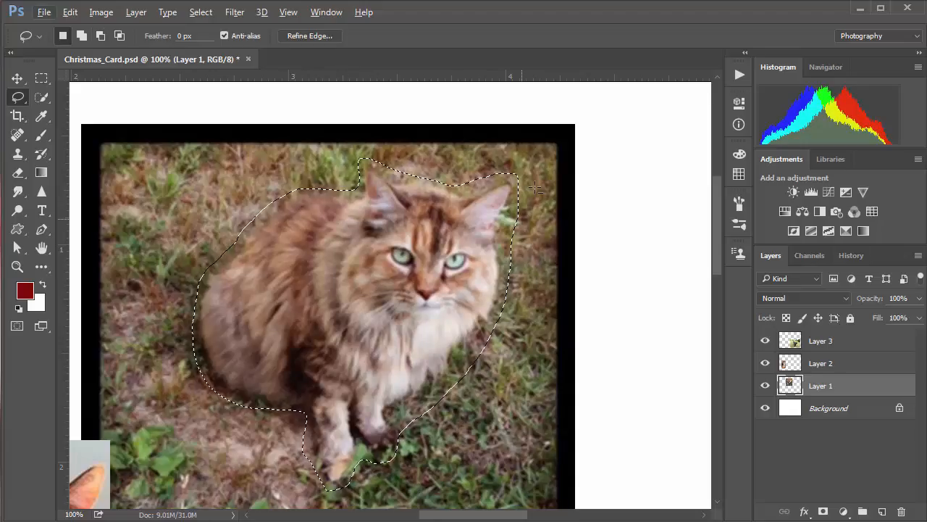
key(alt)
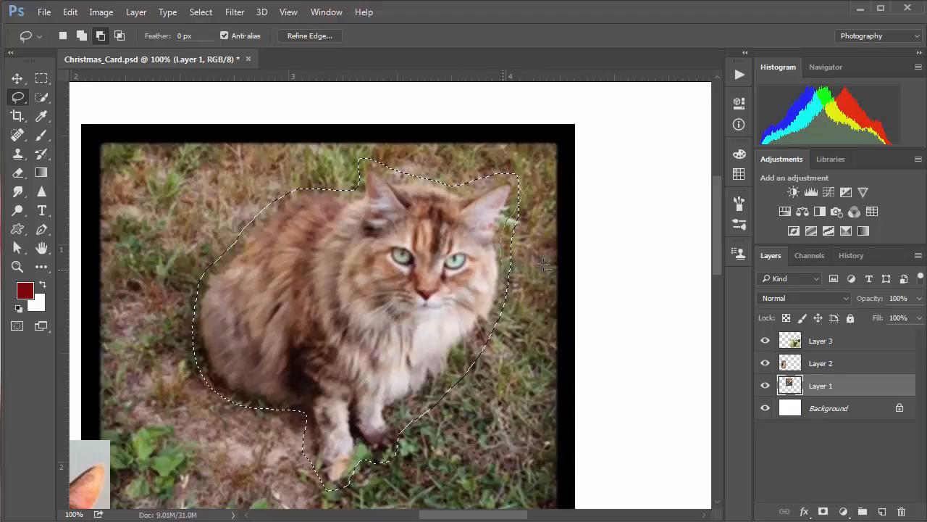
drag(544, 266, 555, 258)
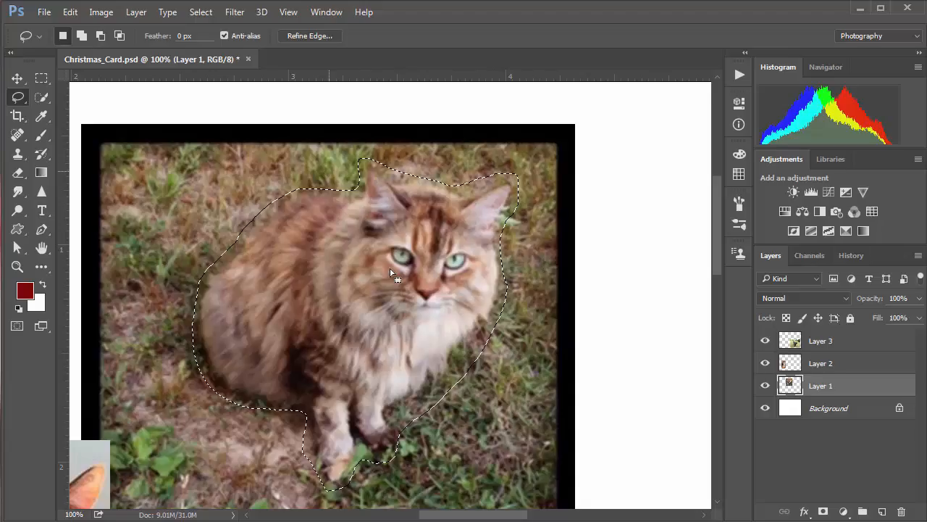
Refine the edge of the tabby cat's selection by brushing around its outline, and output it to a New Layer with Layer Mask
click(316, 36)
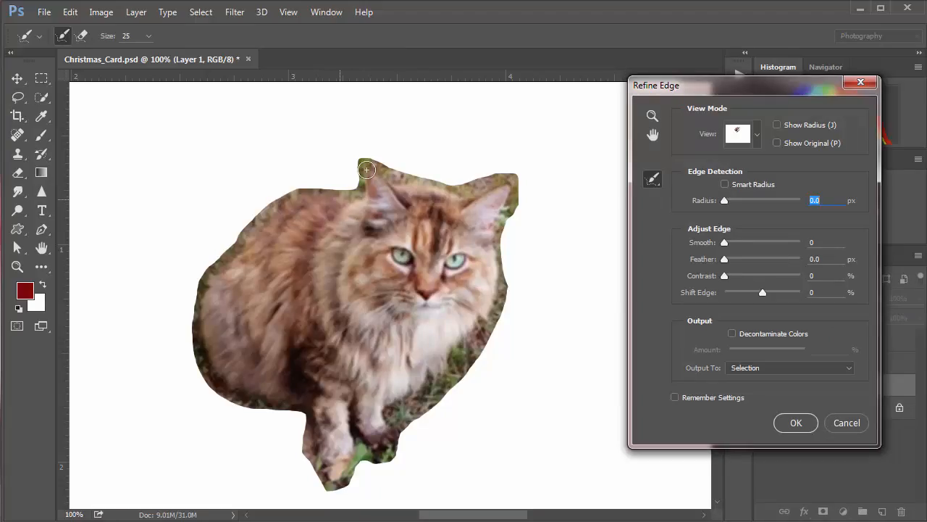
mouse_move(365, 169)
mouse_down()
mouse_move(356, 194)
mouse_move(297, 194)
mouse_move(253, 219)
mouse_move(202, 287)
mouse_move(196, 313)
mouse_move(201, 367)
mouse_move(214, 382)
mouse_move(258, 402)
mouse_move(306, 407)
mouse_move(310, 469)
mouse_move(303, 436)
mouse_move(325, 485)
mouse_move(343, 478)
mouse_move(359, 439)
mouse_move(371, 456)
mouse_move(336, 463)
mouse_move(350, 482)
mouse_move(380, 462)
mouse_move(398, 439)
mouse_move(389, 413)
mouse_move(397, 406)
mouse_move(399, 420)
mouse_move(418, 390)
mouse_move(407, 418)
mouse_move(426, 403)
mouse_move(415, 419)
mouse_move(445, 384)
mouse_move(432, 385)
mouse_move(427, 403)
mouse_move(460, 382)
mouse_move(474, 338)
mouse_move(457, 370)
mouse_move(459, 342)
mouse_move(452, 372)
mouse_move(421, 407)
mouse_move(434, 383)
mouse_move(470, 373)
mouse_move(500, 284)
mouse_move(472, 369)
mouse_move(500, 300)
mouse_move(500, 223)
mouse_move(516, 175)
mouse_move(448, 187)
mouse_move(490, 181)
mouse_move(516, 197)
mouse_move(507, 187)
mouse_move(384, 172)
mouse_move(360, 155)
mouse_up()
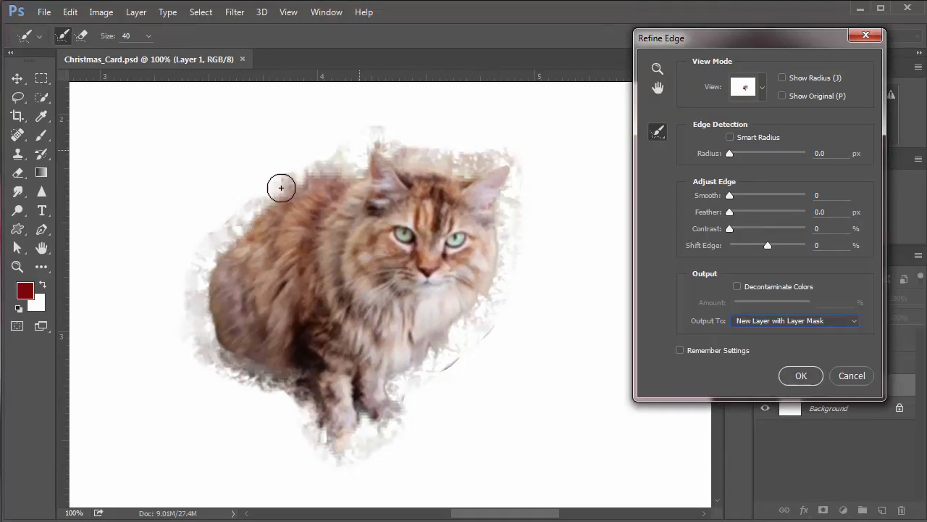
click(755, 322)
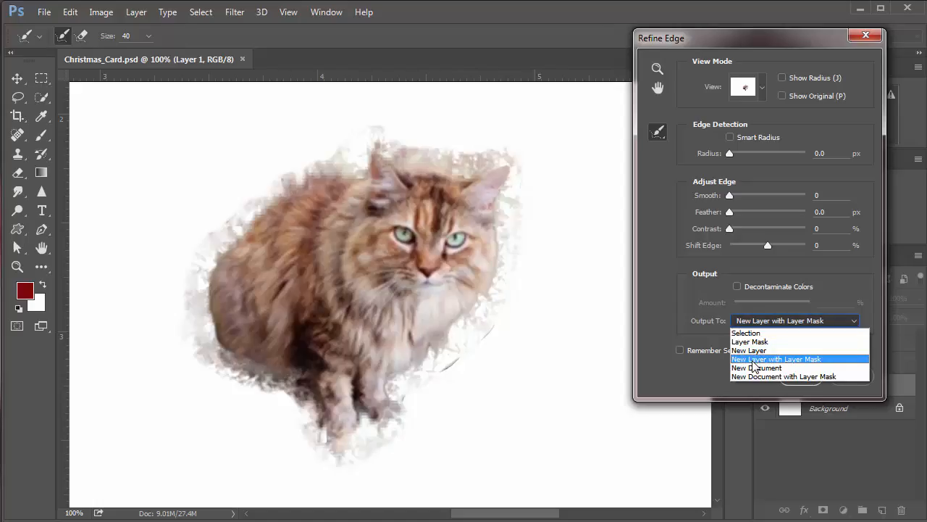
click(753, 360)
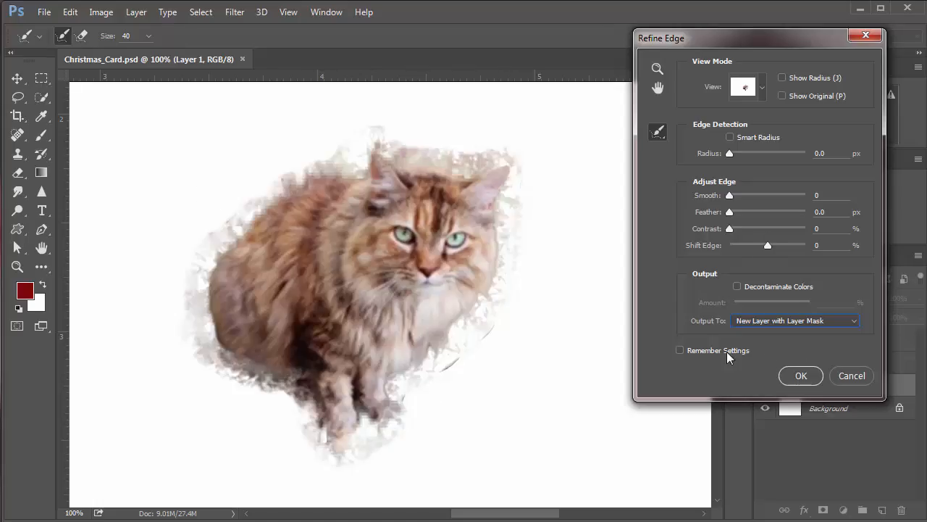
click(801, 376)
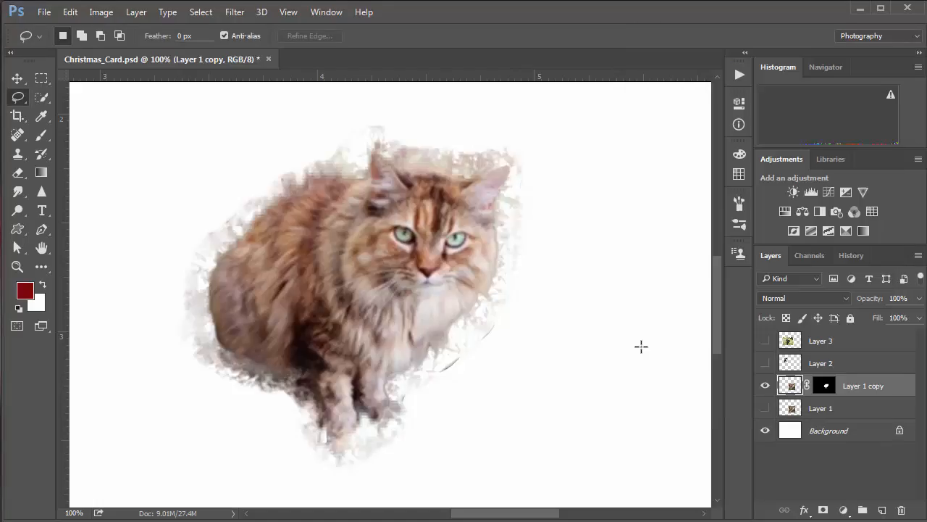
On Layer 1 copy's mask, hide the fringe around the tabby's hindquarters with black at 100% opacity, and restore its lower body edge with white
click(824, 388)
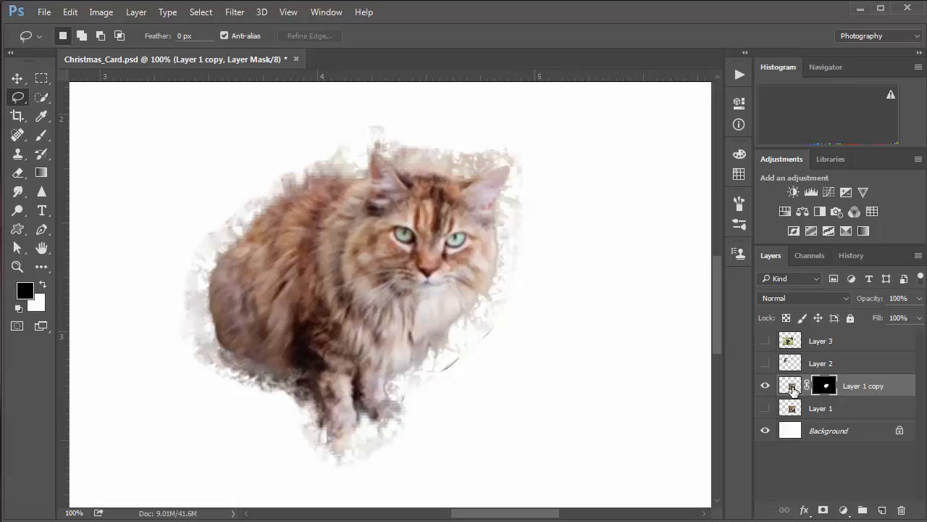
click(792, 388)
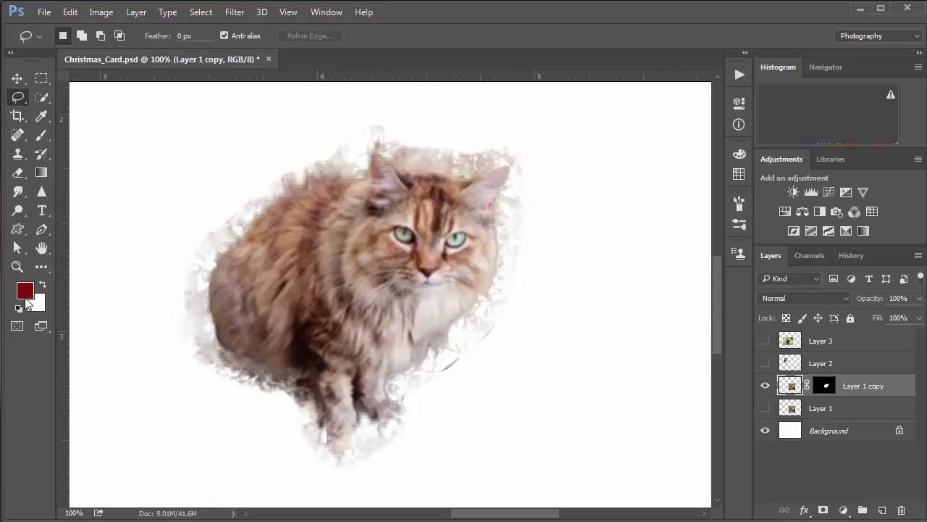
click(824, 387)
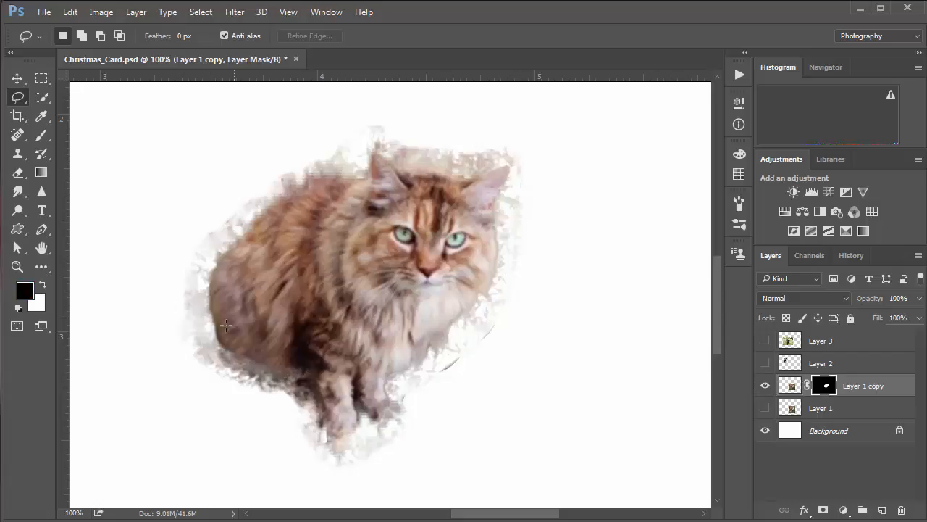
click(41, 135)
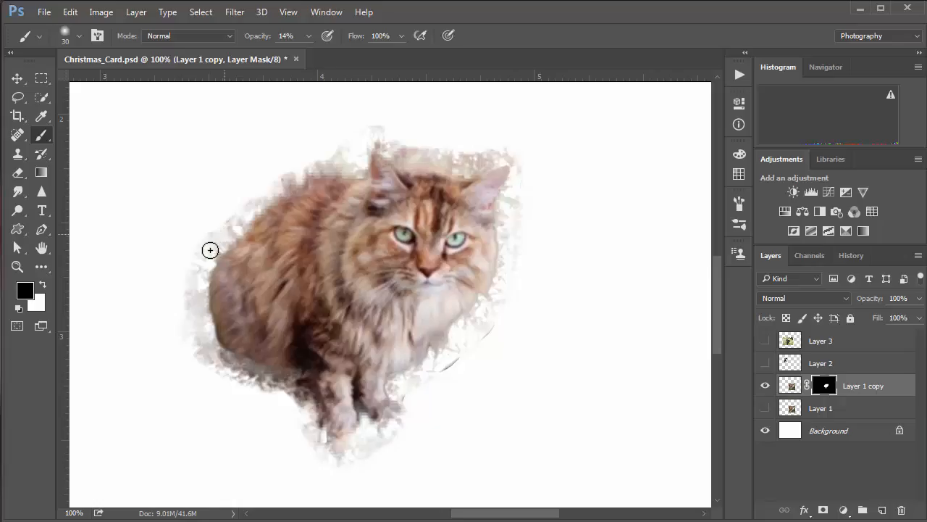
click(309, 36)
drag(305, 53, 366, 59)
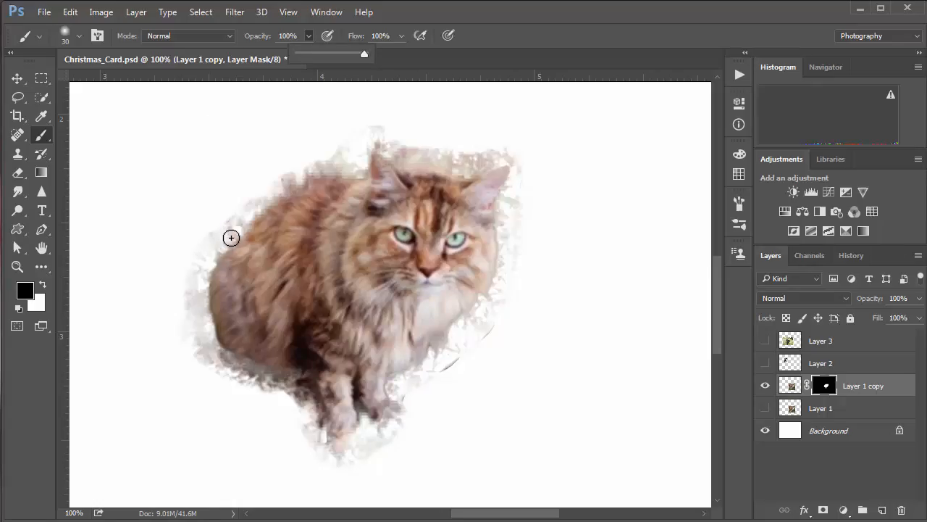
mouse_move(218, 234)
mouse_down()
mouse_move(242, 205)
mouse_move(195, 272)
mouse_move(194, 327)
mouse_move(196, 277)
mouse_move(209, 362)
mouse_move(186, 351)
mouse_move(208, 362)
mouse_move(211, 338)
mouse_move(241, 388)
mouse_move(219, 350)
mouse_move(275, 392)
mouse_move(222, 363)
mouse_move(269, 381)
mouse_move(317, 384)
mouse_move(270, 380)
mouse_move(244, 364)
mouse_move(248, 377)
mouse_move(224, 354)
mouse_move(228, 368)
mouse_move(260, 385)
mouse_up()
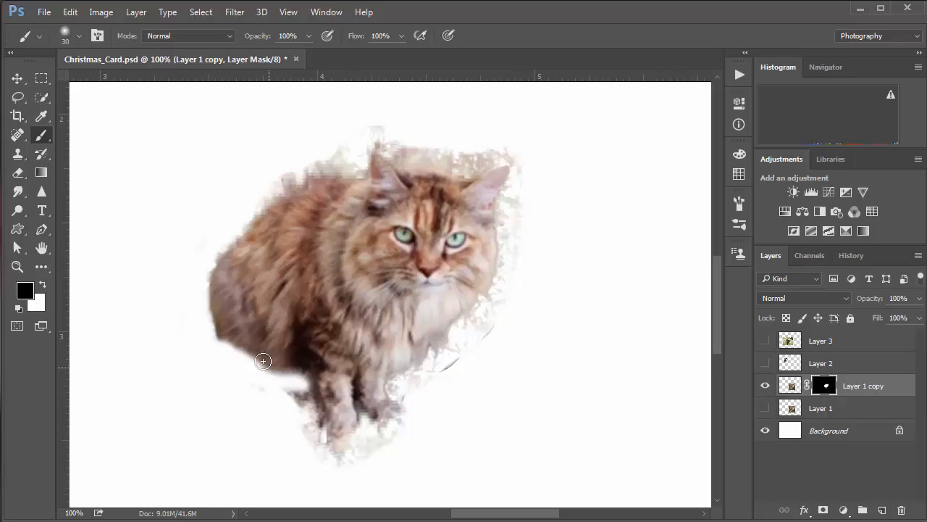
key(x)
mouse_move(217, 335)
mouse_down()
mouse_move(257, 366)
mouse_move(287, 367)
mouse_move(258, 367)
mouse_move(312, 373)
mouse_up()
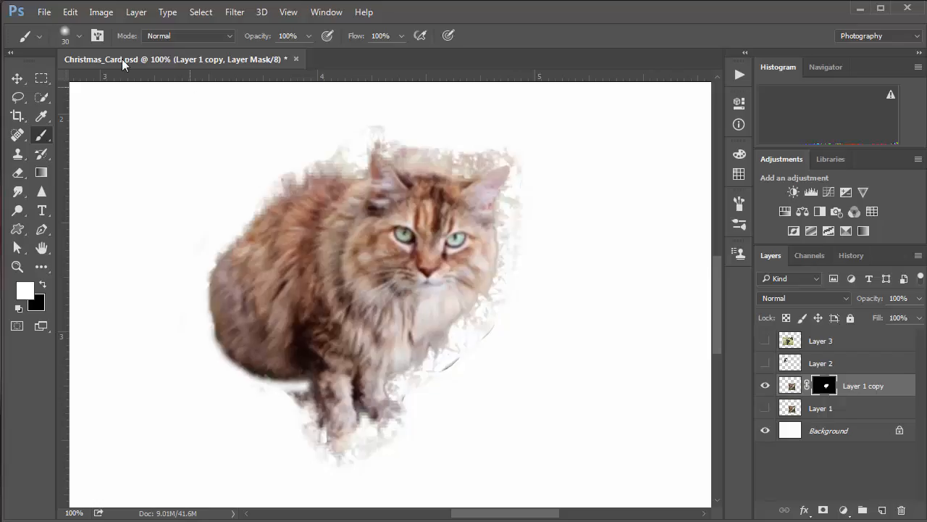
Set the 30 px brush's hardness to 32% and paint the mask black along the tabby's upper back to hide the background
click(67, 32)
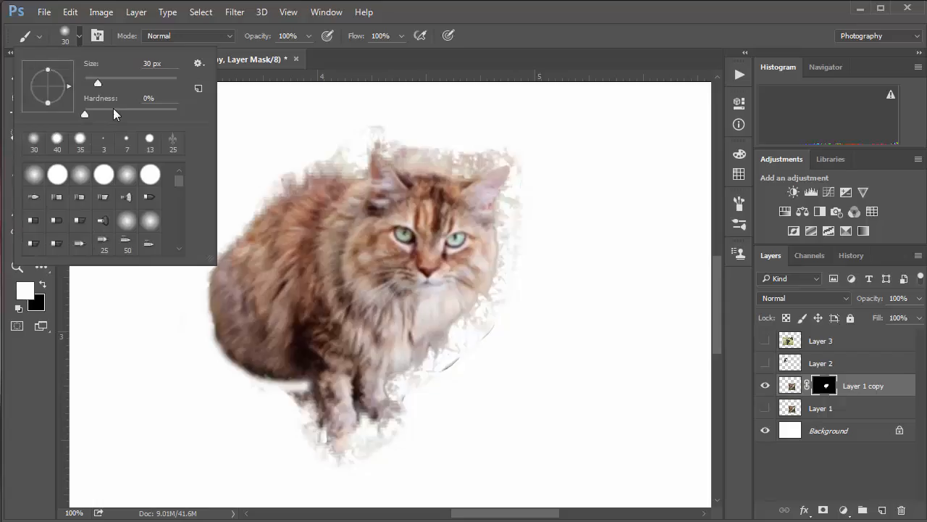
drag(89, 114, 117, 111)
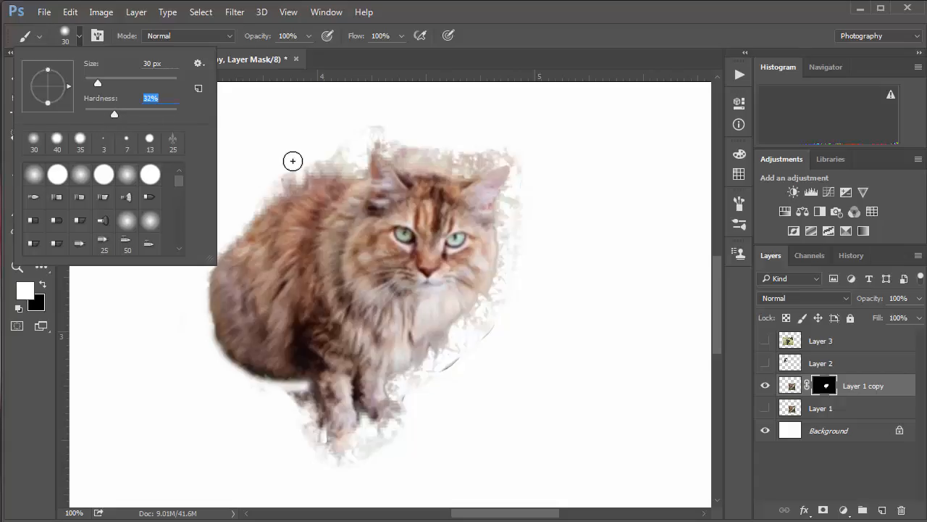
drag(289, 170, 272, 184)
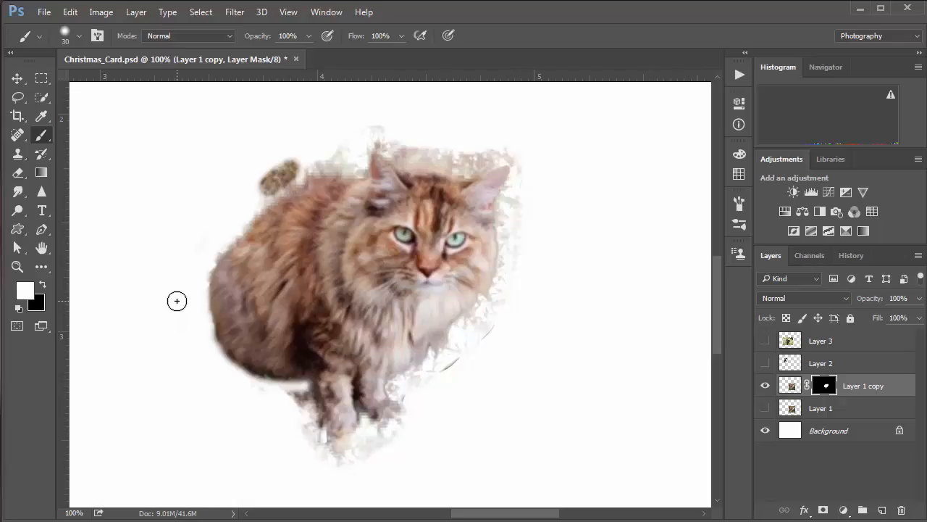
key(x)
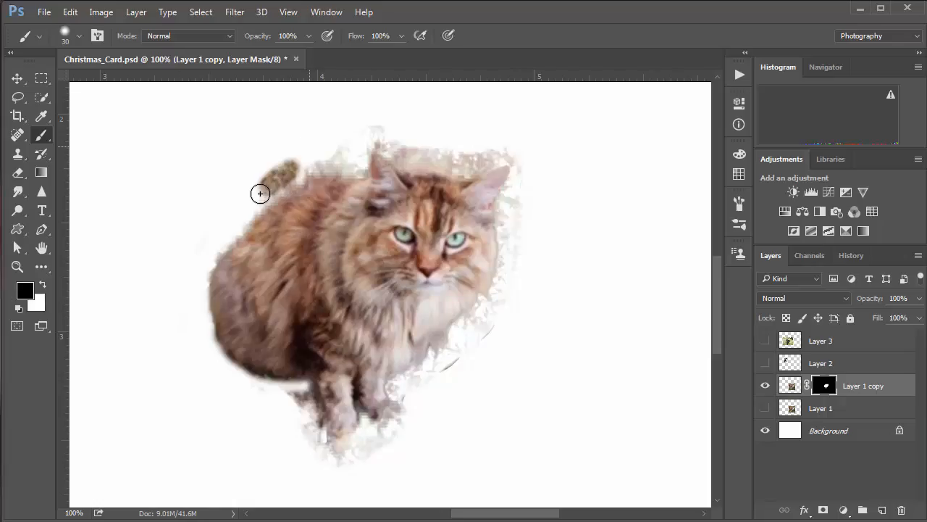
mouse_move(260, 193)
mouse_down()
mouse_move(283, 180)
mouse_move(264, 190)
mouse_move(291, 156)
mouse_move(256, 197)
mouse_up()
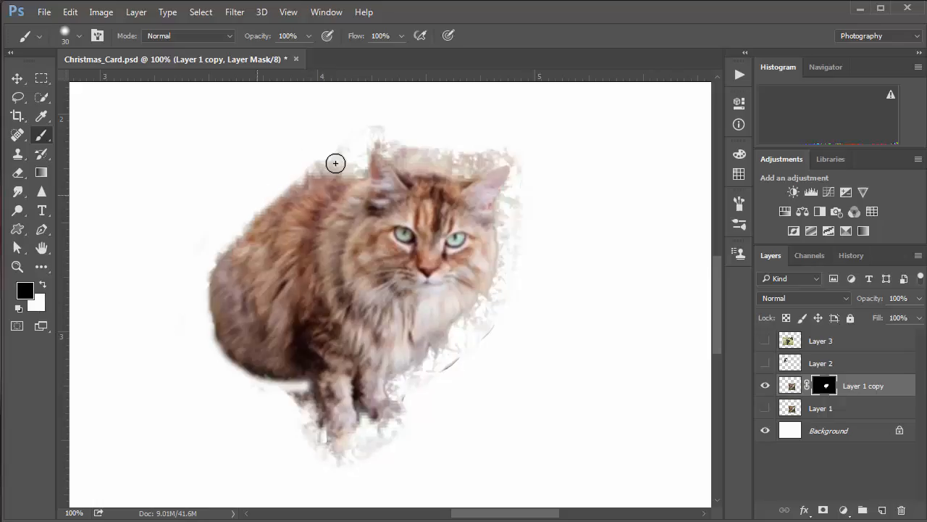
mouse_move(336, 163)
mouse_down()
mouse_move(298, 170)
mouse_move(282, 184)
mouse_up()
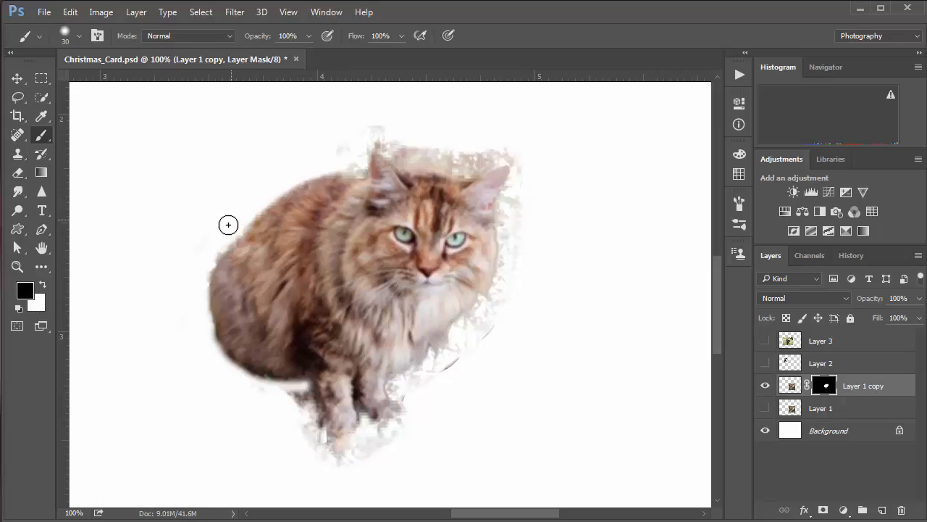
mouse_move(228, 225)
mouse_down()
mouse_move(203, 263)
mouse_move(227, 233)
mouse_move(197, 273)
mouse_up()
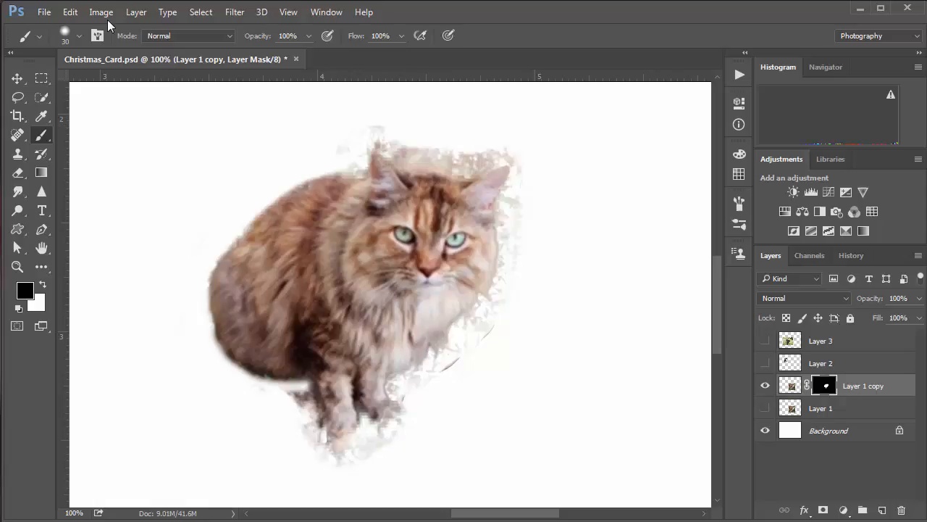
Soften the 30 px brush and mask out the remaining background around the tabby's ears, head, chest, belly and paws with black
click(64, 36)
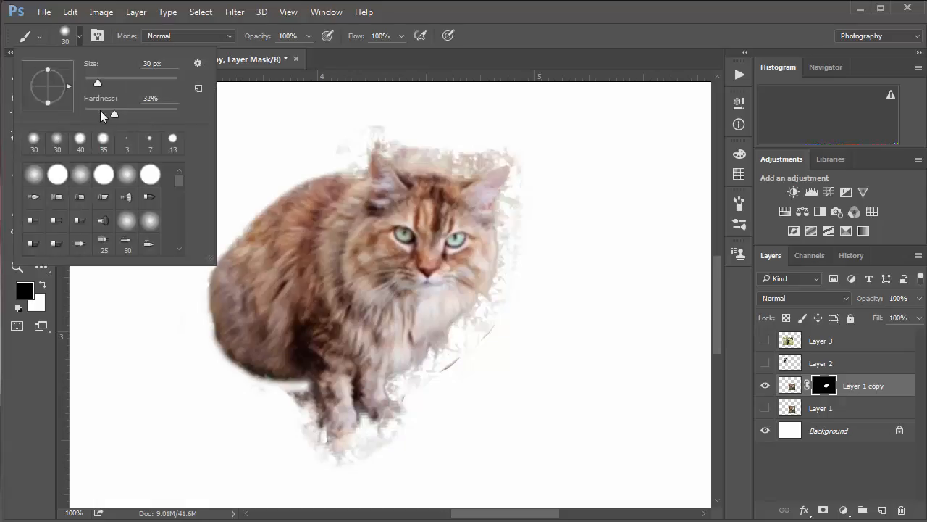
drag(101, 116, 100, 114)
click(151, 99)
key(Return)
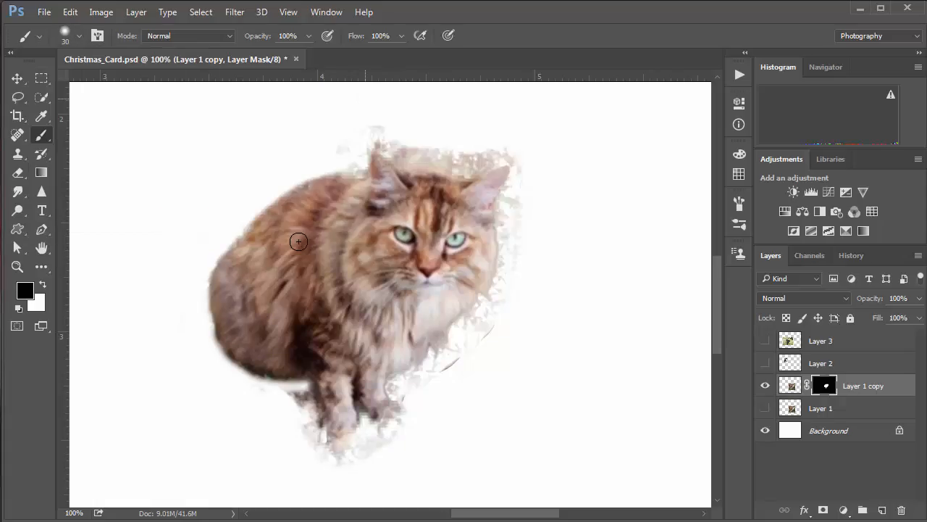
mouse_move(376, 125)
mouse_down()
mouse_move(401, 161)
mouse_move(463, 165)
mouse_move(435, 159)
mouse_move(432, 150)
mouse_move(442, 147)
mouse_move(470, 169)
mouse_move(492, 158)
mouse_move(471, 173)
mouse_move(494, 153)
mouse_move(514, 158)
mouse_move(522, 172)
mouse_move(507, 202)
mouse_move(507, 281)
mouse_move(520, 207)
mouse_up()
mouse_move(509, 256)
mouse_down()
mouse_move(488, 329)
mouse_move(481, 323)
mouse_up()
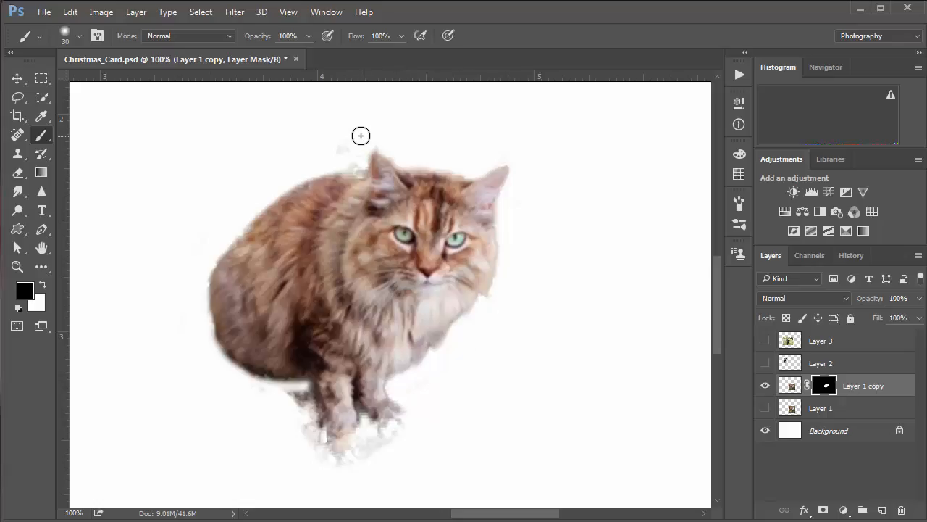
mouse_move(384, 147)
mouse_down()
mouse_move(353, 132)
mouse_move(355, 159)
mouse_up()
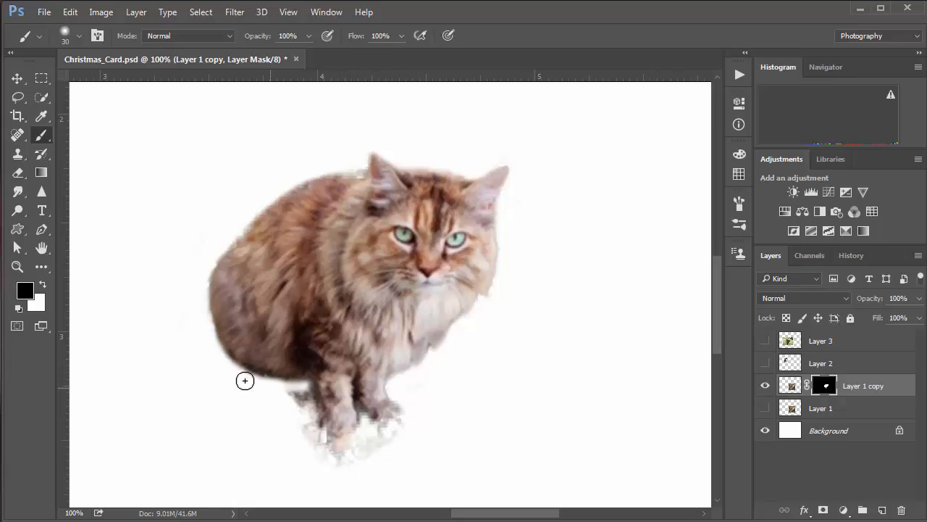
mouse_move(235, 371)
mouse_down()
mouse_move(303, 392)
mouse_move(307, 417)
mouse_move(308, 387)
mouse_move(322, 440)
mouse_move(302, 446)
mouse_move(352, 457)
mouse_move(347, 478)
mouse_move(366, 440)
mouse_move(380, 445)
mouse_move(406, 429)
mouse_move(374, 430)
mouse_up()
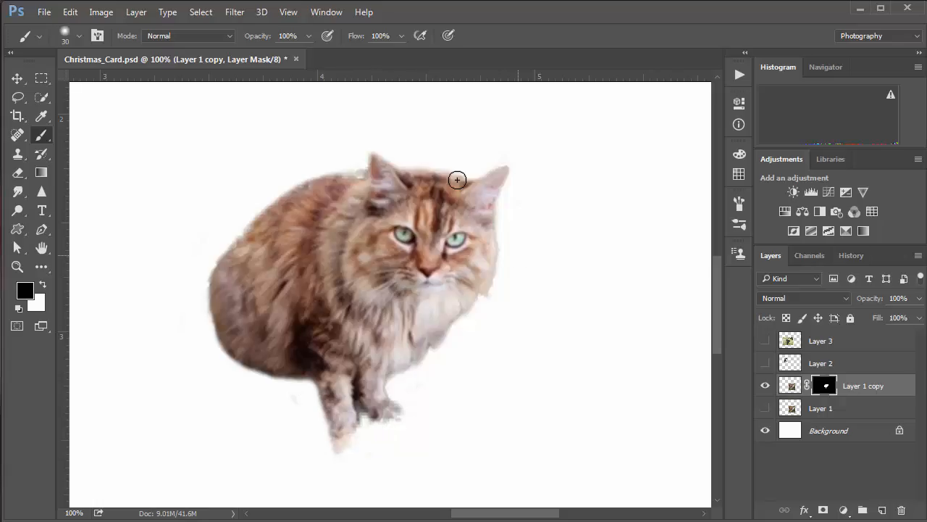
Hide Layer 1 copy and delete the original tabby photo on Layer 1
click(766, 386)
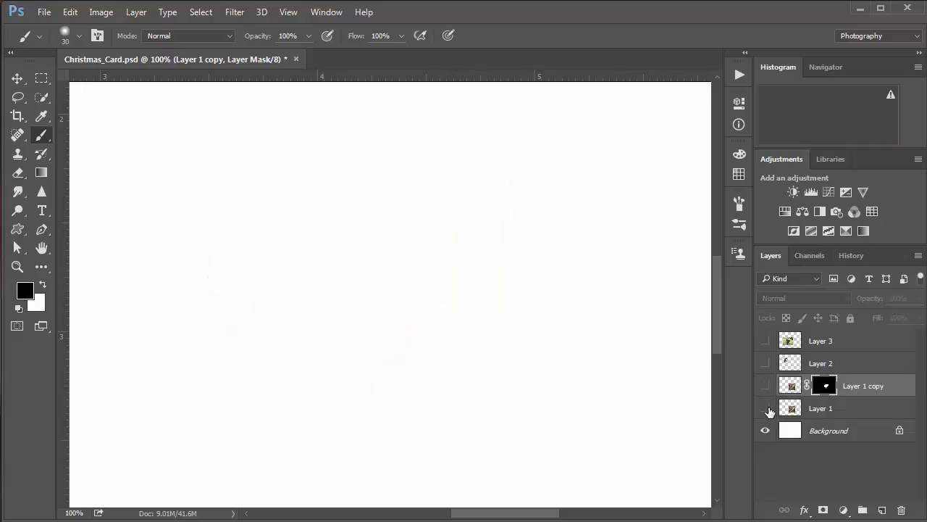
click(766, 409)
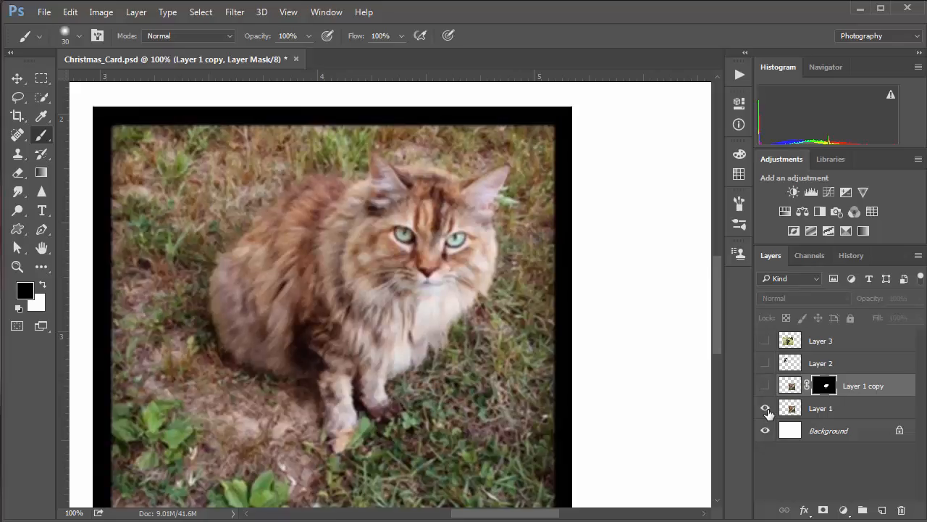
drag(793, 411, 901, 511)
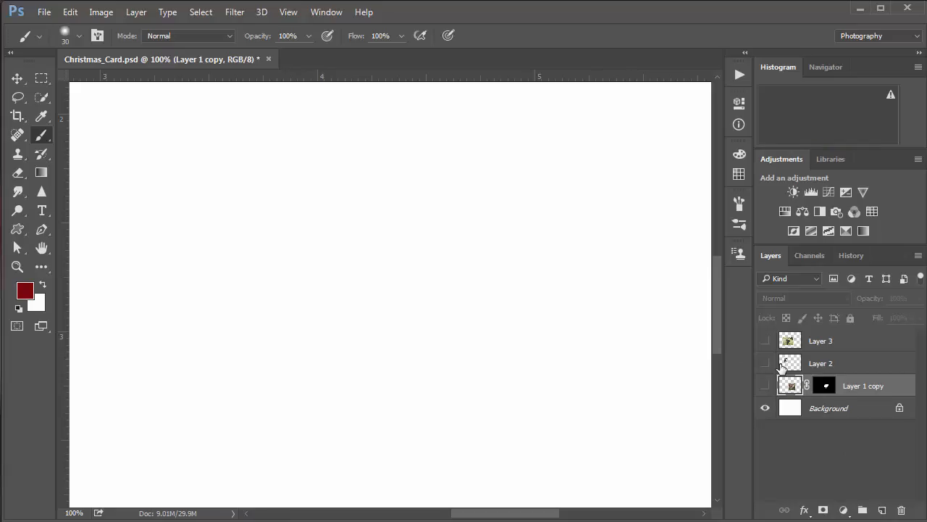
Show and select Layer 2, which holds the calico cat photo
click(765, 363)
click(821, 363)
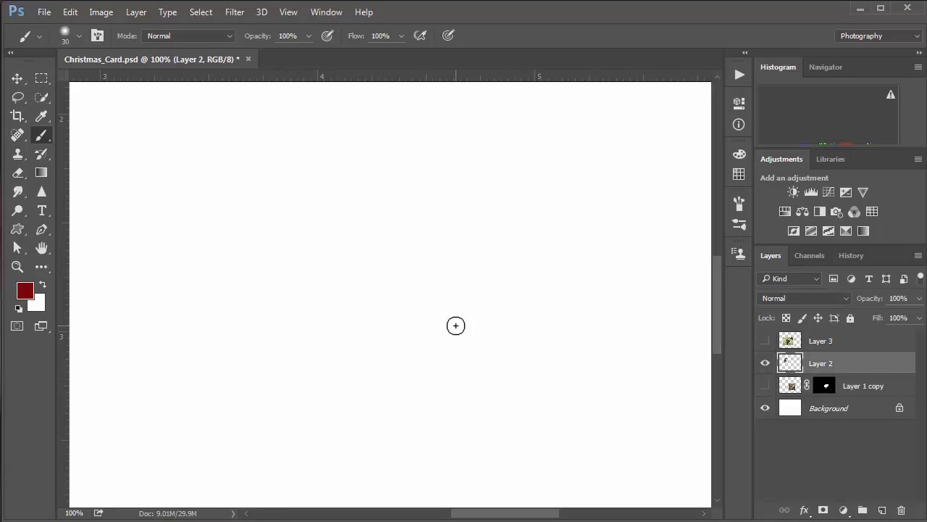
key(space)
click(827, 66)
drag(837, 113, 816, 101)
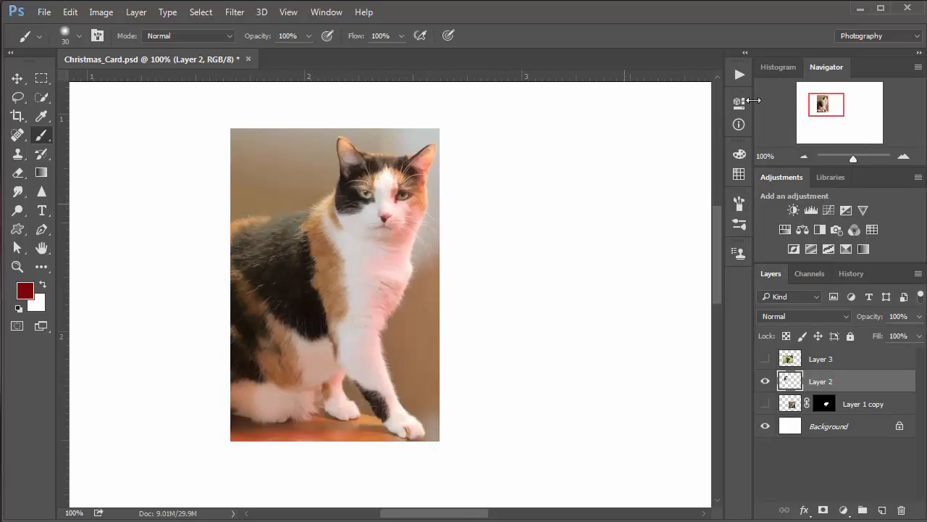
click(326, 13)
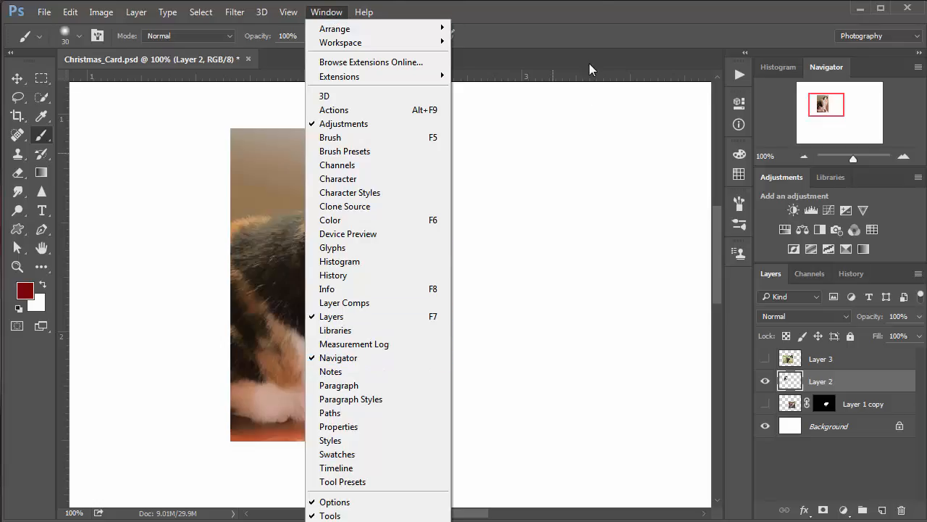
click(601, 21)
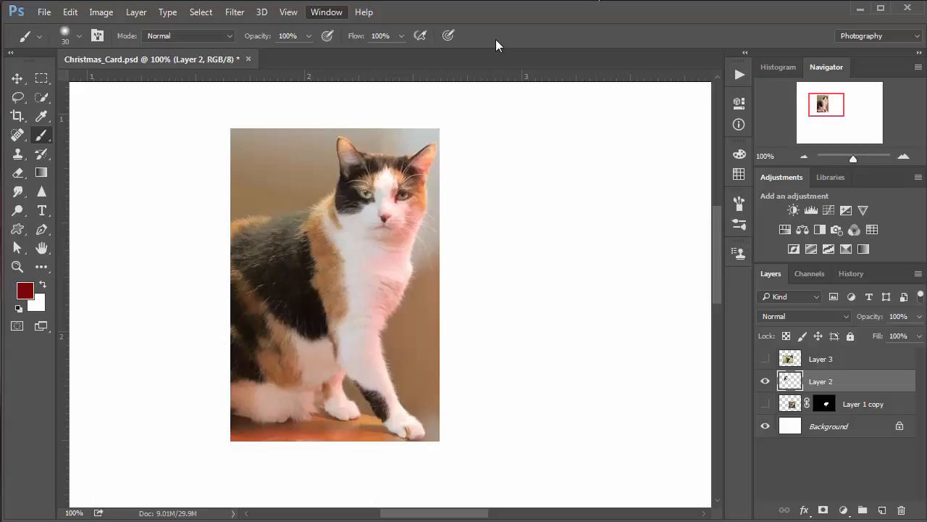
click(325, 14)
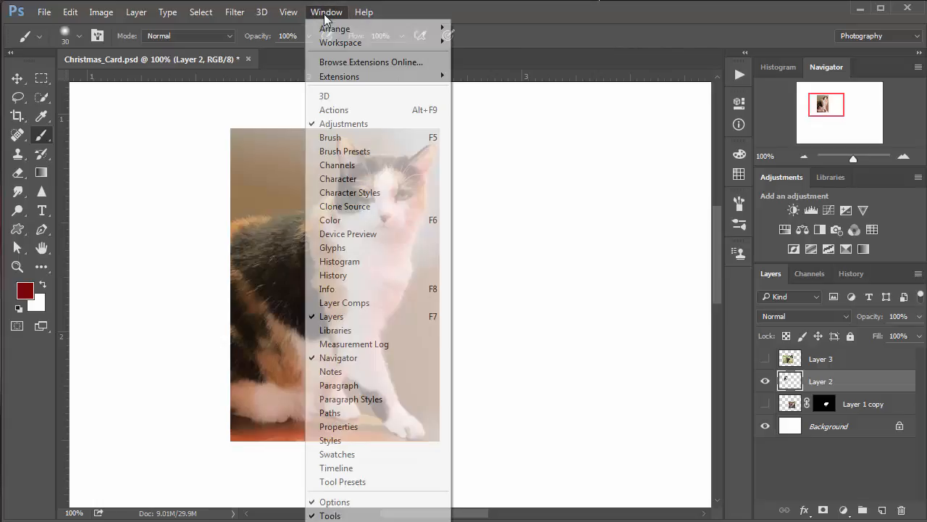
mouse_move(358, 41)
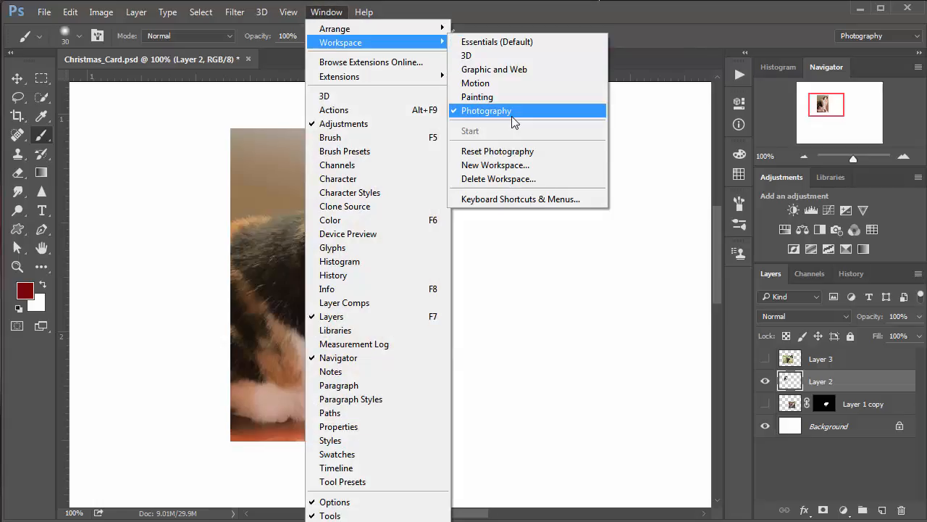
click(669, 20)
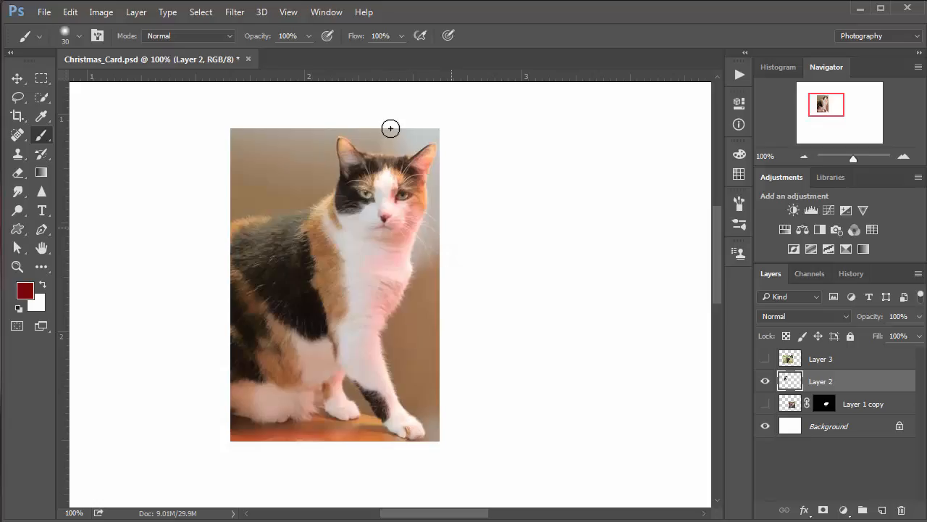
Lasso loosely around the calico and subtract the selection areas beyond the photo's left and bottom edges with the Rectangular Marquee
click(19, 97)
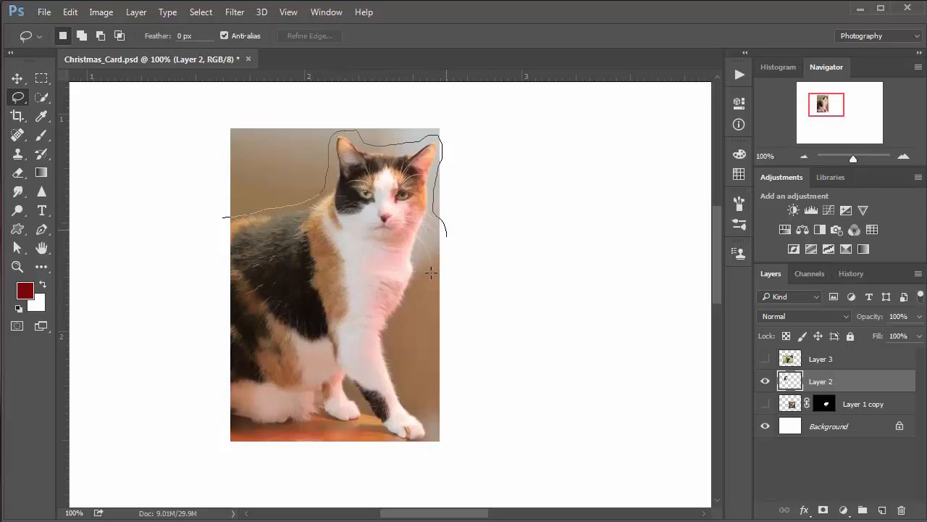
mouse_move(444, 439)
mouse_down()
mouse_move(362, 464)
mouse_move(213, 442)
mouse_move(221, 218)
mouse_up()
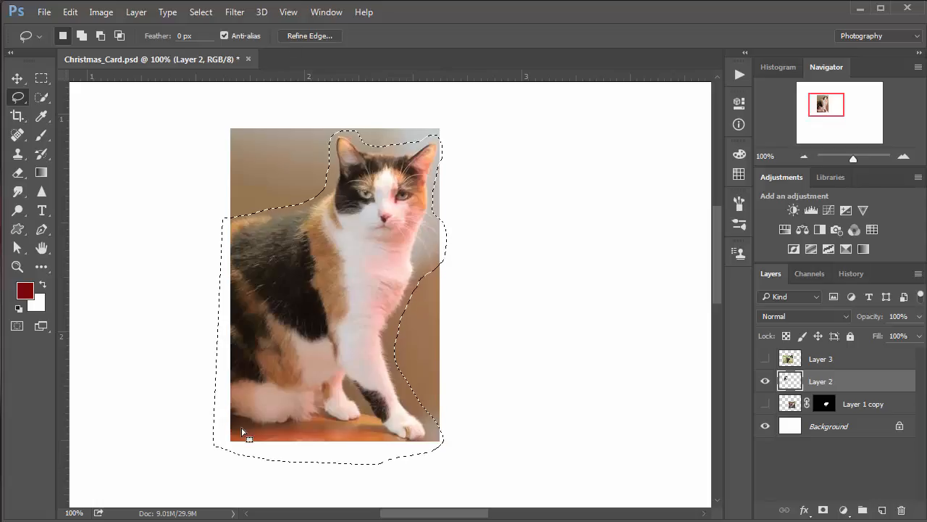
click(42, 79)
right_click(43, 79)
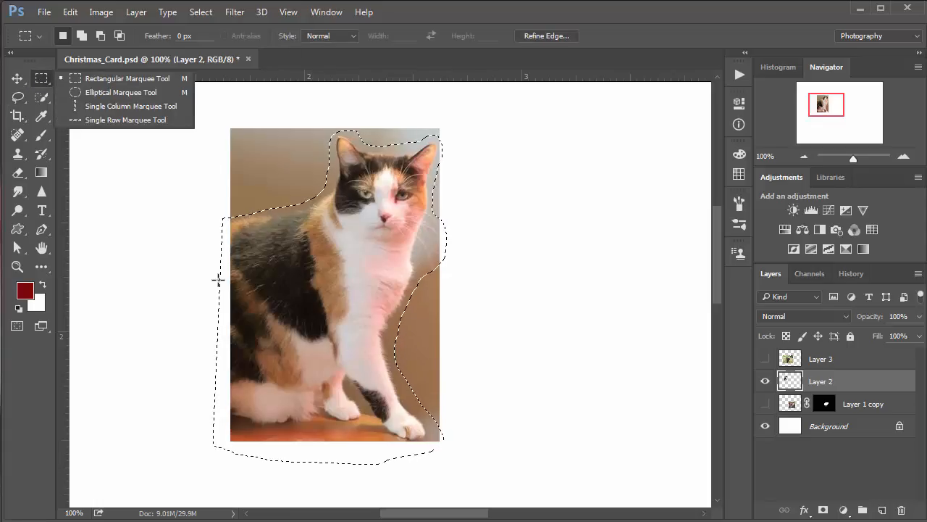
click(238, 258)
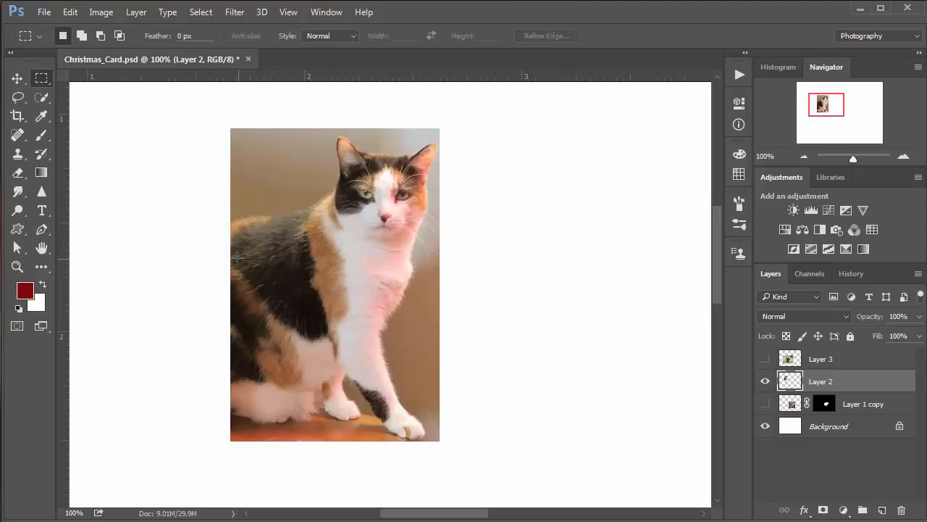
key(ctrl+shift+d)
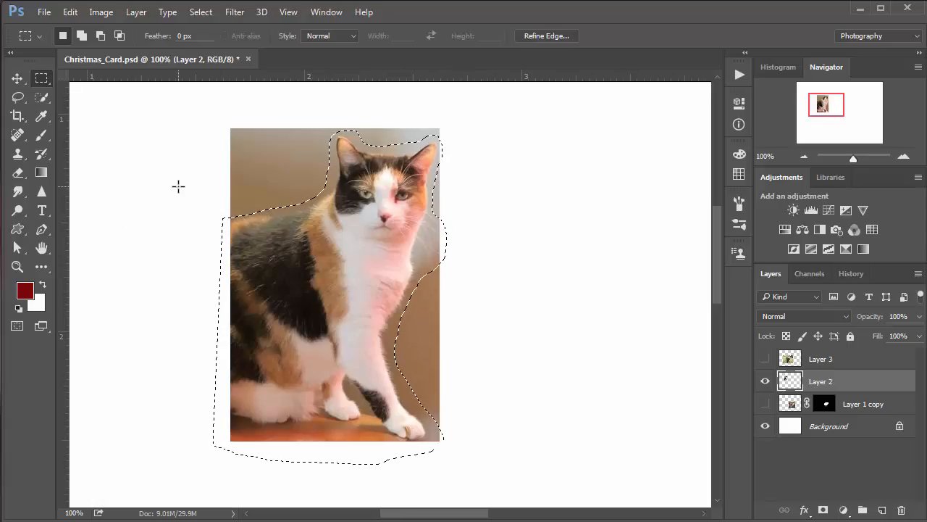
key(alt)
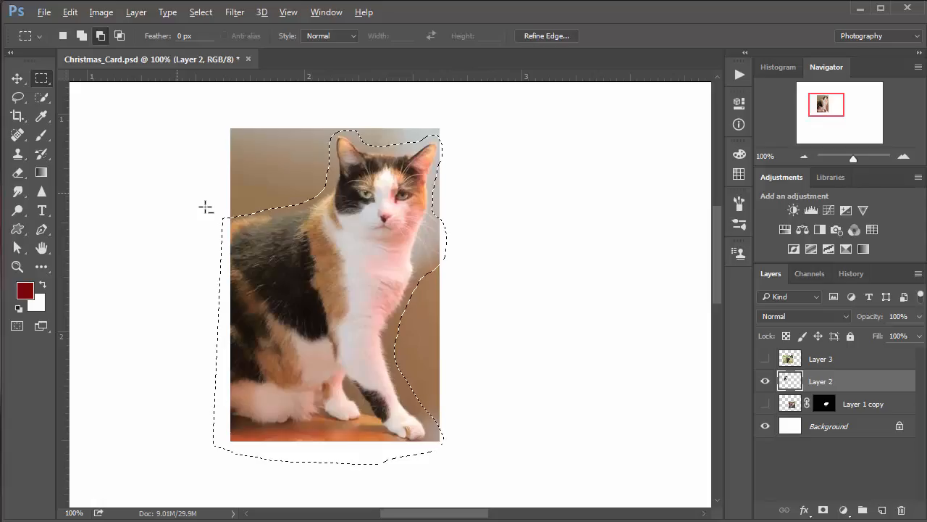
drag(178, 193, 231, 499)
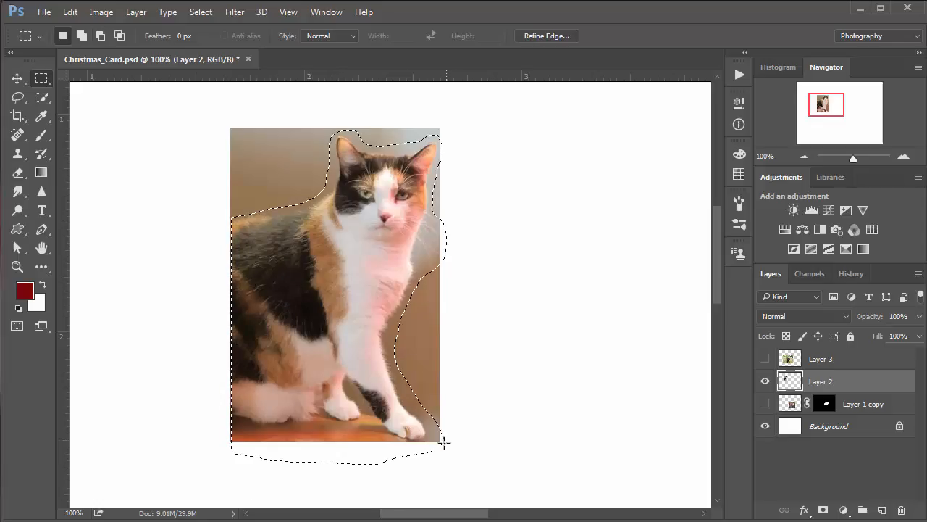
drag(470, 493, 183, 441)
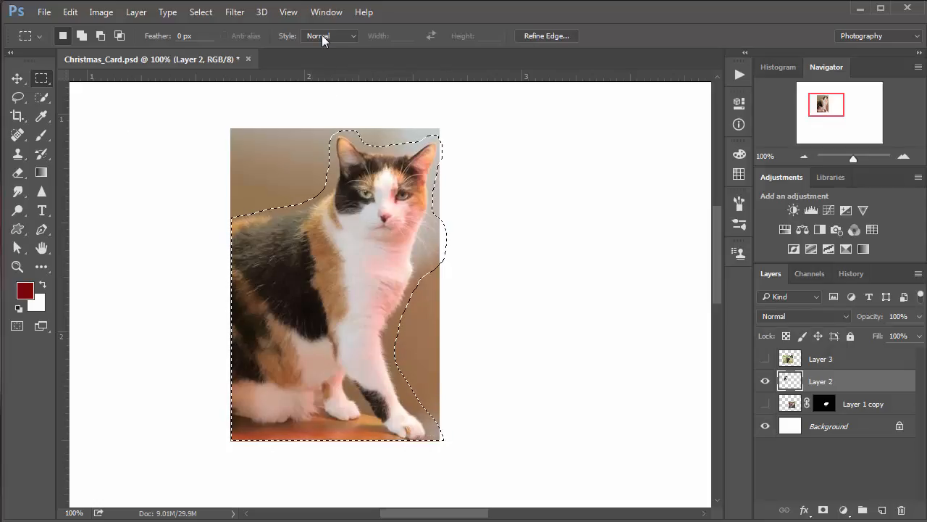
Refine the selection in Refine Edge, brushing a size 40 Refine Radius along the calico's chest, front leg, paws, back, ears and head
click(539, 35)
drag(700, 45, 638, 46)
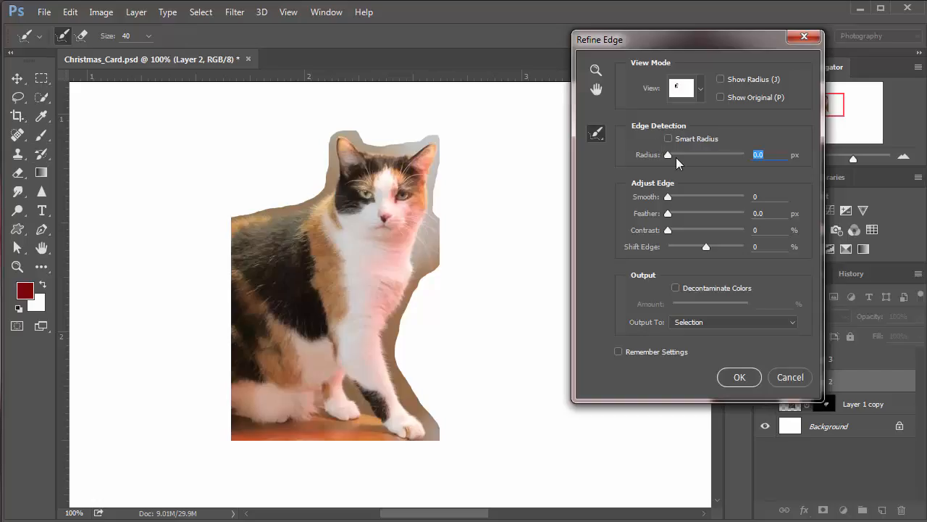
mouse_move(437, 137)
mouse_down()
mouse_move(435, 243)
mouse_move(402, 304)
mouse_move(390, 370)
mouse_move(440, 439)
mouse_up()
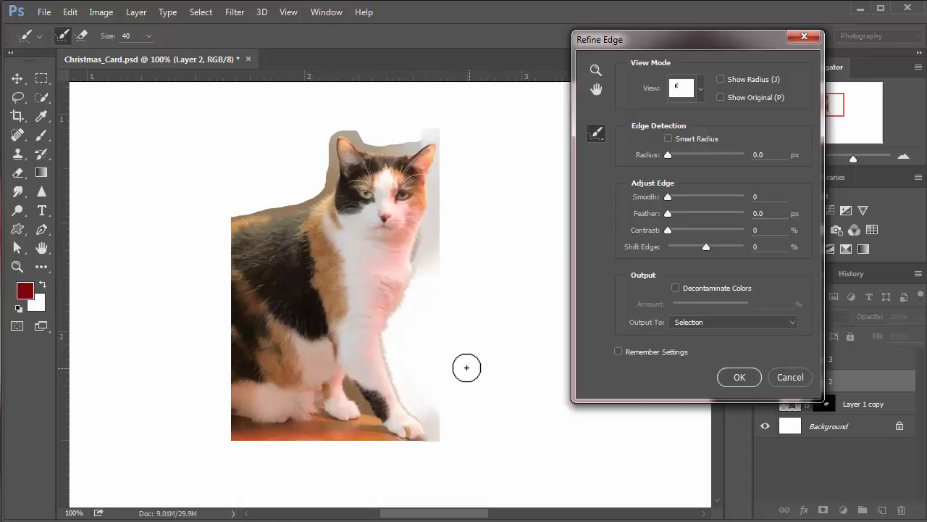
mouse_move(429, 412)
mouse_down()
mouse_move(435, 440)
mouse_move(393, 442)
mouse_move(351, 390)
mouse_move(369, 439)
mouse_move(532, 473)
mouse_move(371, 437)
mouse_move(362, 426)
mouse_move(289, 431)
mouse_move(361, 442)
mouse_move(238, 437)
mouse_up()
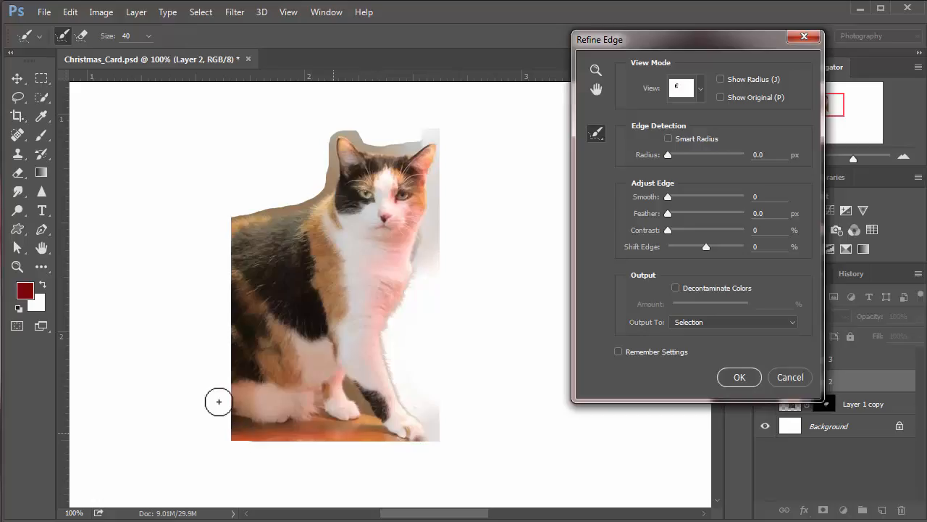
mouse_move(335, 133)
mouse_down()
mouse_move(332, 183)
mouse_move(227, 224)
mouse_up()
mouse_move(342, 127)
mouse_down()
mouse_move(401, 151)
mouse_move(451, 138)
mouse_up()
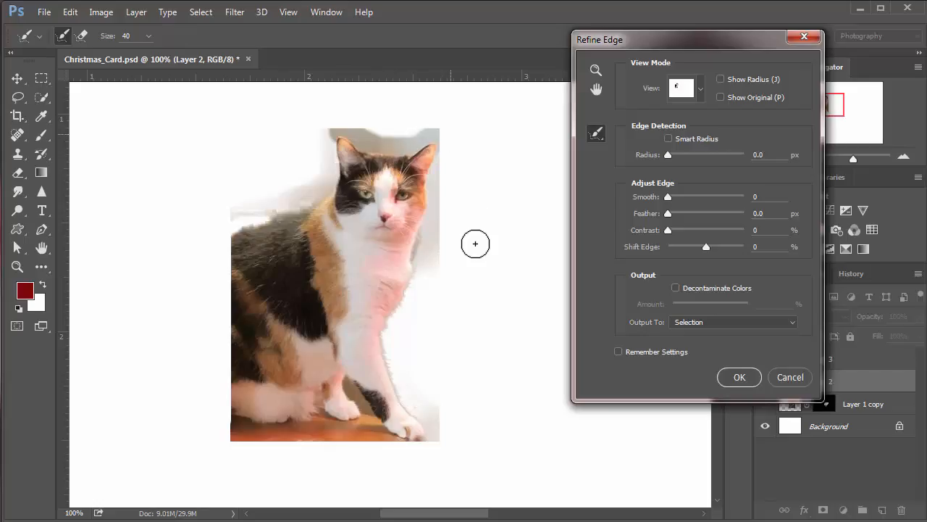
mouse_move(439, 205)
mouse_down()
mouse_move(425, 239)
mouse_move(429, 286)
mouse_up()
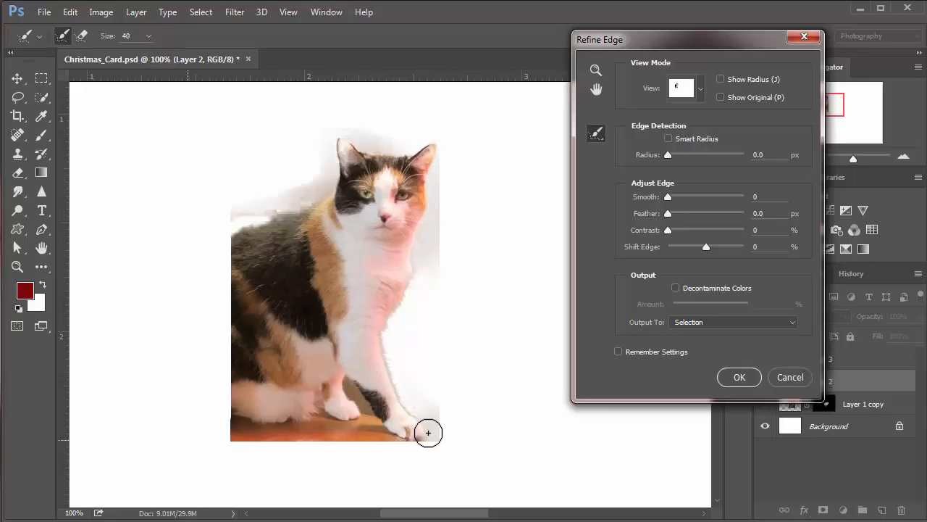
drag(427, 430, 433, 447)
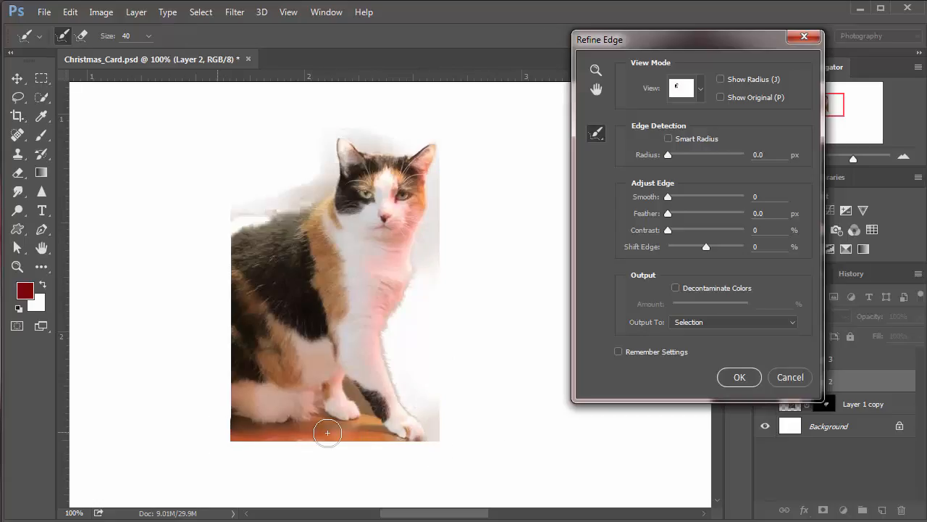
drag(305, 186, 234, 223)
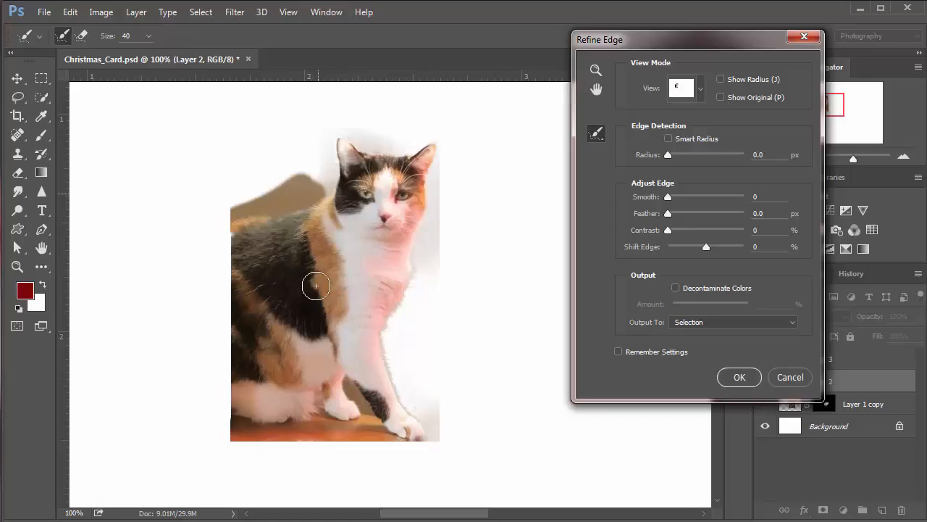
Output the refined calico selection as a New Layer with Layer Mask
click(700, 326)
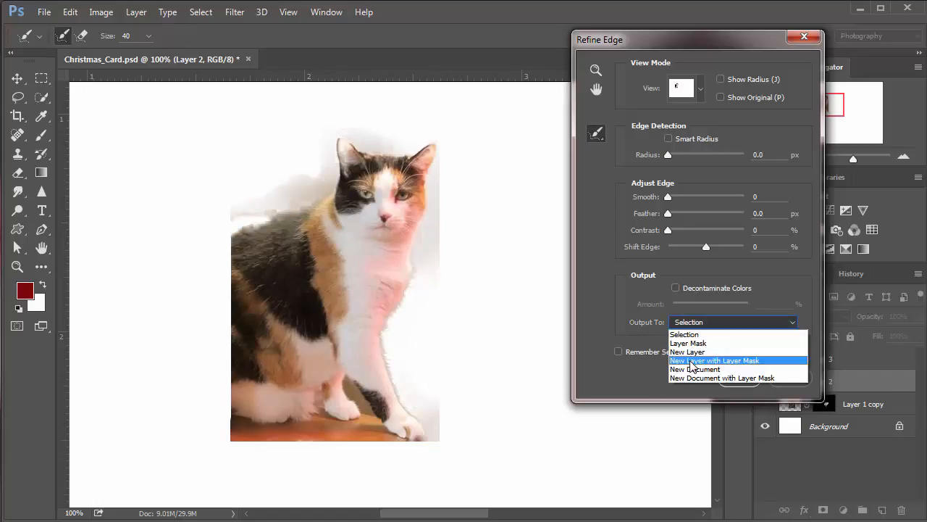
click(692, 360)
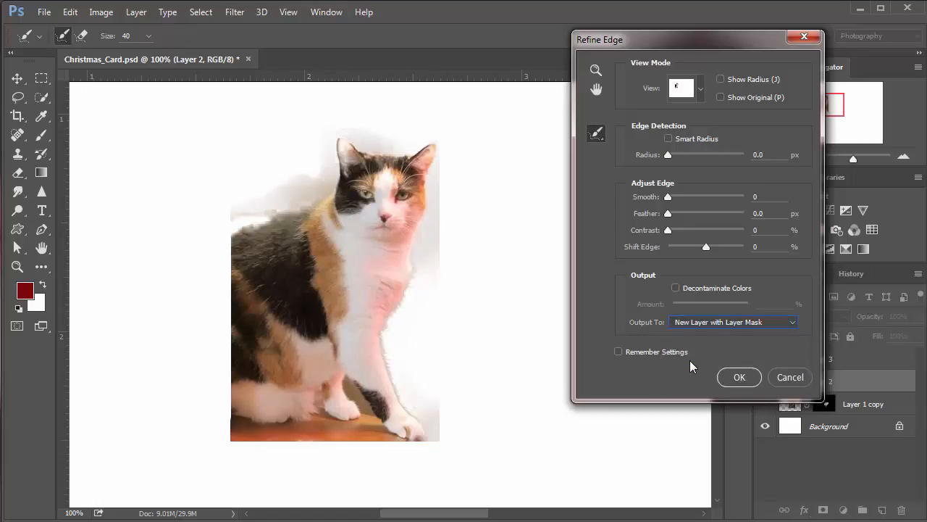
click(739, 377)
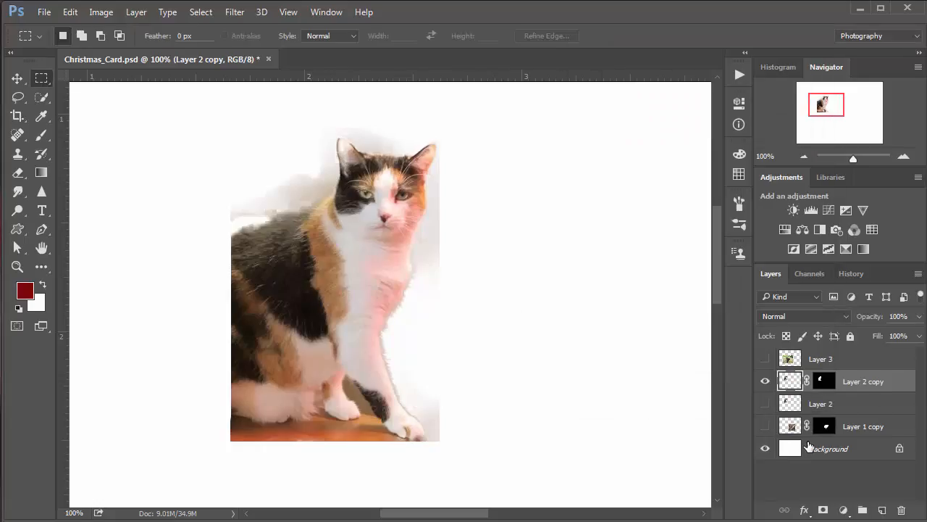
Paint the Layer 2 copy mask black with a 35 px brush to hide the halo around the calico and the table below it
click(825, 381)
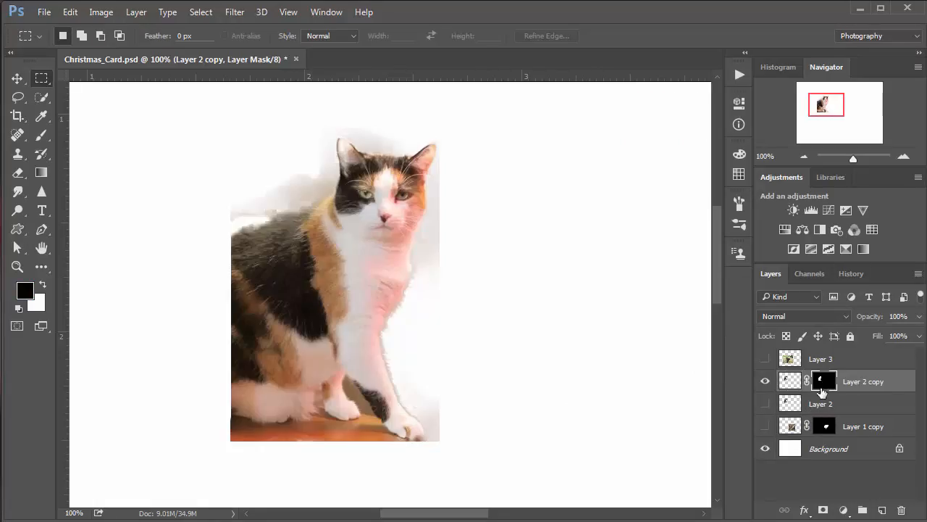
click(41, 135)
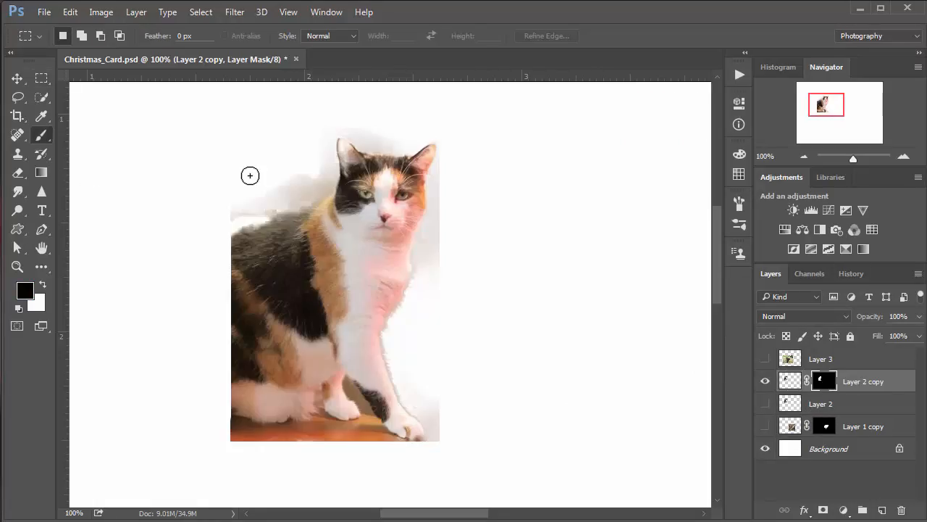
key(bracketright)
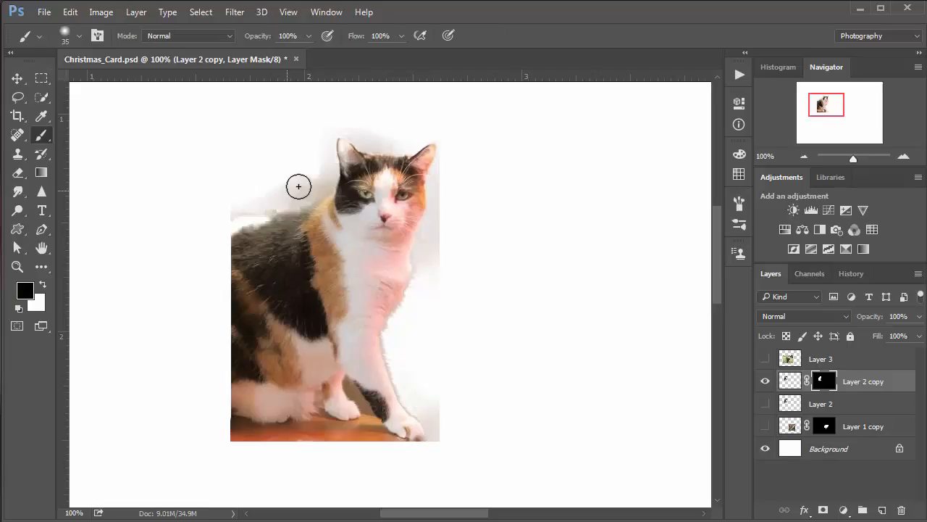
mouse_move(281, 194)
mouse_down()
mouse_move(253, 210)
mouse_move(269, 199)
mouse_move(236, 204)
mouse_move(310, 186)
mouse_move(292, 194)
mouse_move(314, 183)
mouse_move(329, 153)
mouse_move(326, 182)
mouse_move(330, 173)
mouse_move(308, 196)
mouse_move(325, 186)
mouse_move(291, 202)
mouse_move(325, 191)
mouse_move(340, 119)
mouse_move(378, 147)
mouse_move(400, 146)
mouse_move(371, 136)
mouse_move(455, 149)
mouse_move(436, 174)
mouse_move(444, 219)
mouse_move(435, 199)
mouse_move(429, 221)
mouse_move(440, 287)
mouse_move(425, 233)
mouse_move(393, 356)
mouse_move(408, 375)
mouse_move(393, 344)
mouse_move(401, 377)
mouse_move(389, 358)
mouse_move(405, 397)
mouse_move(432, 419)
mouse_move(430, 399)
mouse_move(443, 431)
mouse_move(422, 418)
mouse_move(434, 441)
mouse_move(402, 447)
mouse_move(337, 427)
mouse_move(199, 424)
mouse_move(265, 445)
mouse_move(324, 422)
mouse_up()
key(bracketleft)
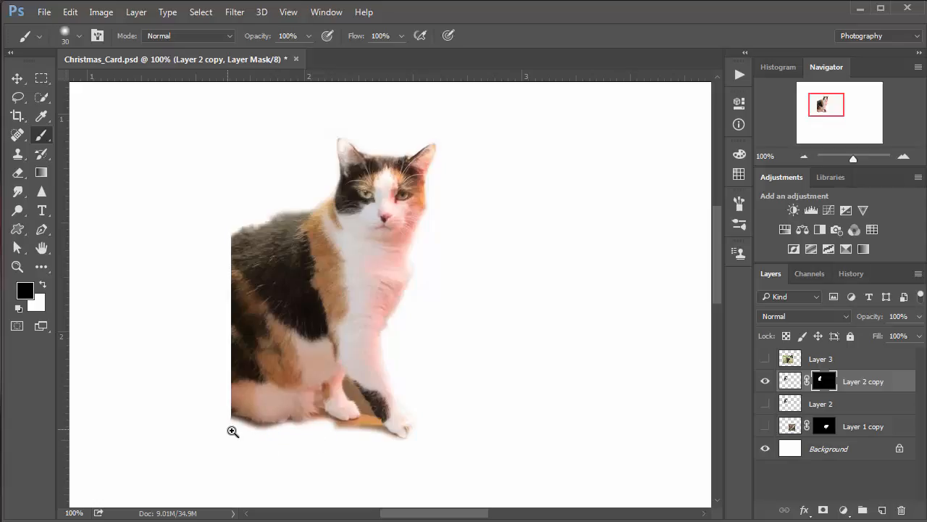
Paint the mask black with a 15 px brush at 13% hardness along the underside of the calico's hind leg
ctrl+click(234, 426)
ctrl+click(237, 426)
ctrl+click(249, 420)
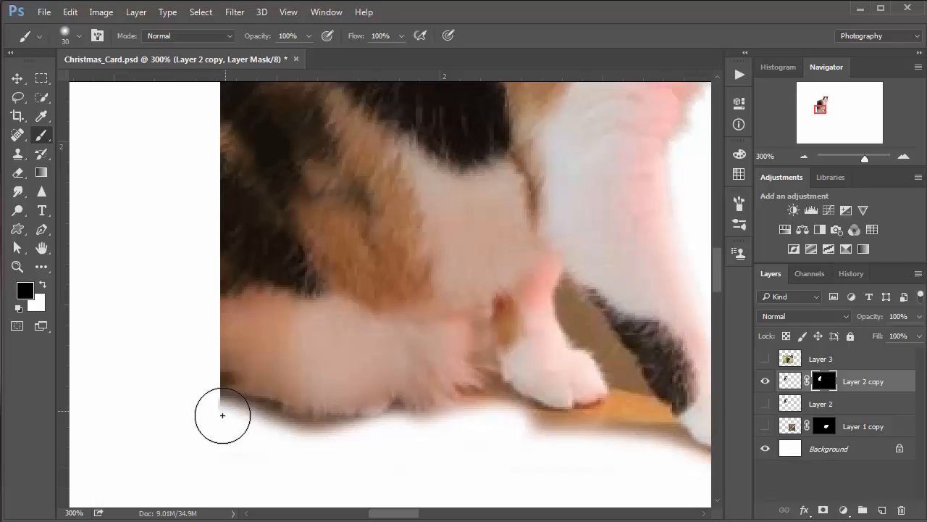
key(bracketleft)
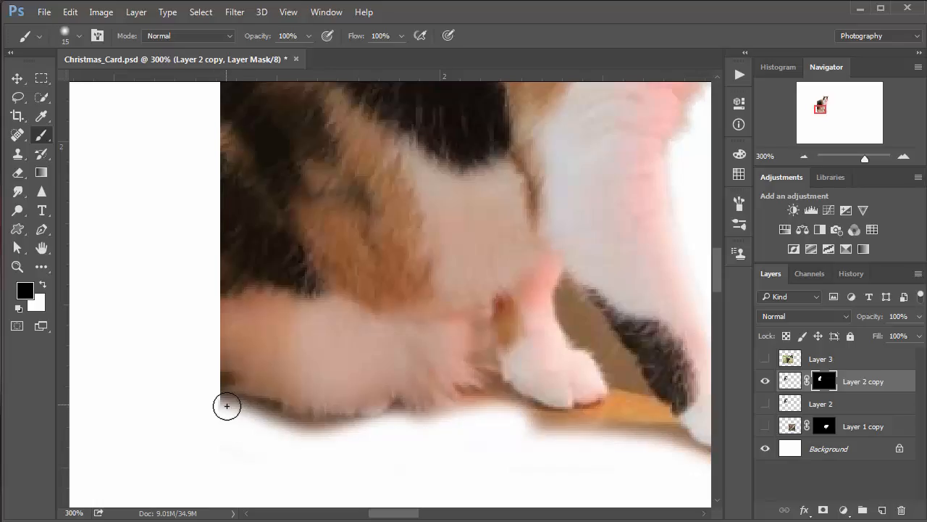
key(bracketleft)
click(65, 36)
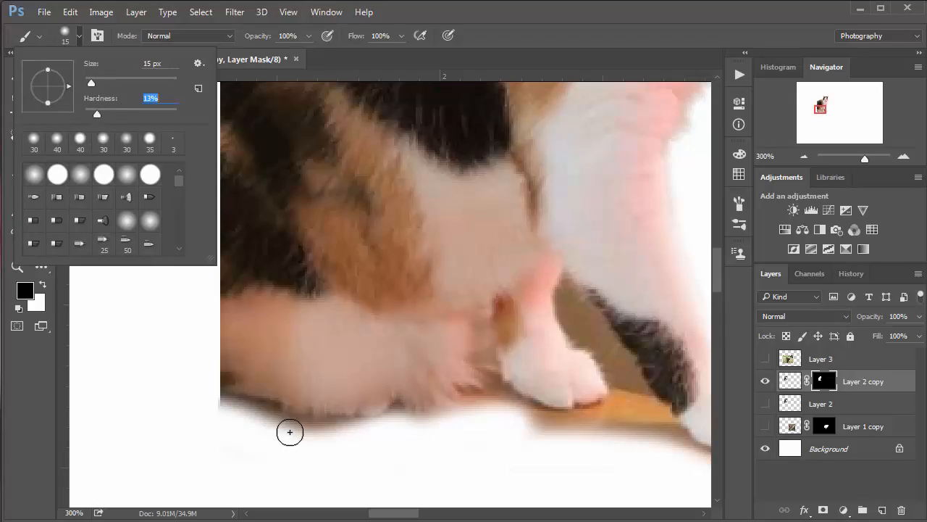
key(Return)
mouse_move(209, 420)
mouse_down()
mouse_move(281, 425)
mouse_move(256, 419)
mouse_move(274, 422)
mouse_move(244, 403)
mouse_move(220, 399)
mouse_move(277, 438)
mouse_move(351, 434)
mouse_move(399, 471)
mouse_up()
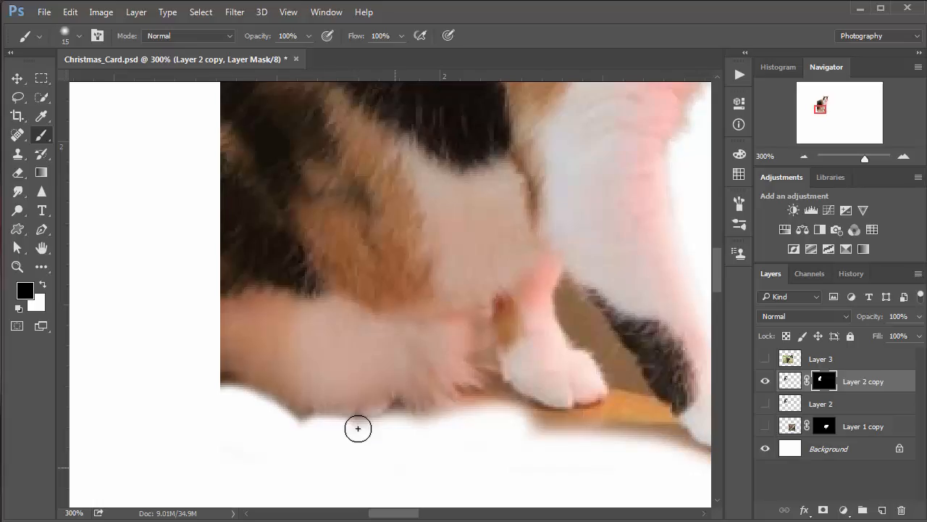
Restore the hind leg's lower edge by painting the mask white, and repaint the shadow beneath it in black
key(x)
mouse_move(368, 406)
mouse_down()
mouse_move(307, 404)
mouse_move(321, 398)
mouse_move(236, 379)
mouse_move(219, 363)
mouse_move(220, 387)
mouse_up()
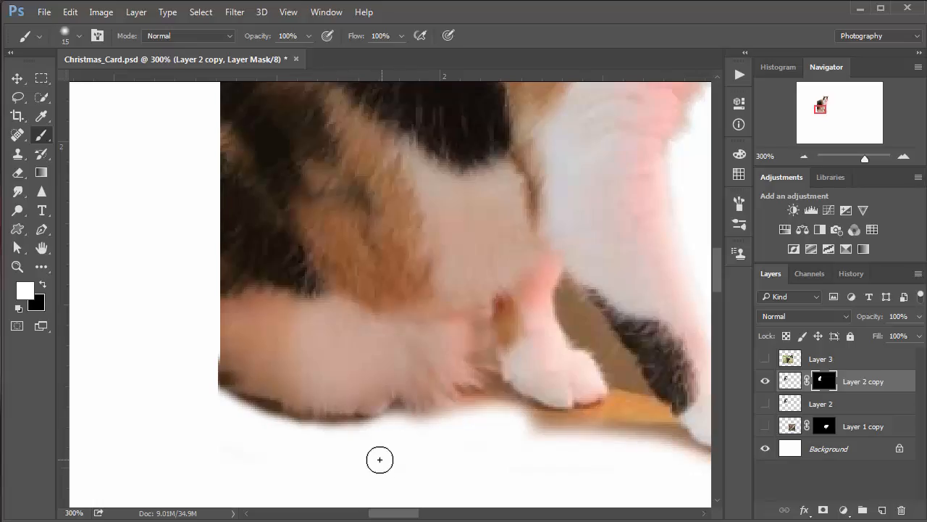
key(x)
mouse_move(323, 431)
mouse_down()
mouse_move(361, 438)
mouse_move(348, 424)
mouse_move(300, 433)
mouse_move(309, 419)
mouse_move(293, 424)
mouse_move(233, 410)
mouse_up()
Mask out the table along the hind foot and front paw and between the front legs in black with 9 px and 15 px brushes
key(bracketleft)
key(bracketleft)
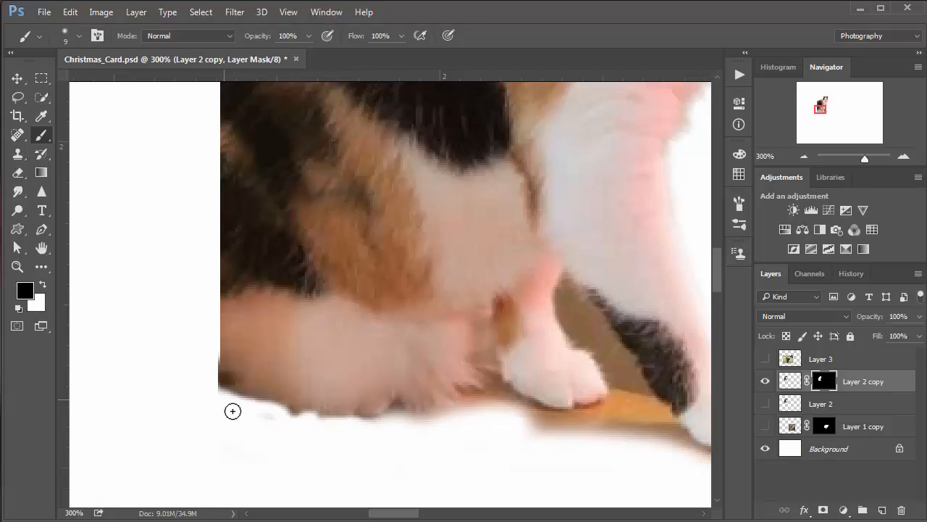
mouse_move(391, 420)
mouse_down()
mouse_move(393, 412)
mouse_move(430, 429)
mouse_move(451, 416)
mouse_move(450, 425)
mouse_up()
mouse_move(463, 410)
mouse_down()
mouse_move(508, 398)
mouse_move(555, 418)
mouse_move(524, 408)
mouse_move(585, 416)
mouse_move(569, 413)
mouse_move(616, 393)
mouse_move(592, 343)
mouse_move(570, 331)
mouse_move(559, 288)
mouse_move(586, 311)
mouse_move(666, 427)
mouse_move(702, 455)
mouse_up()
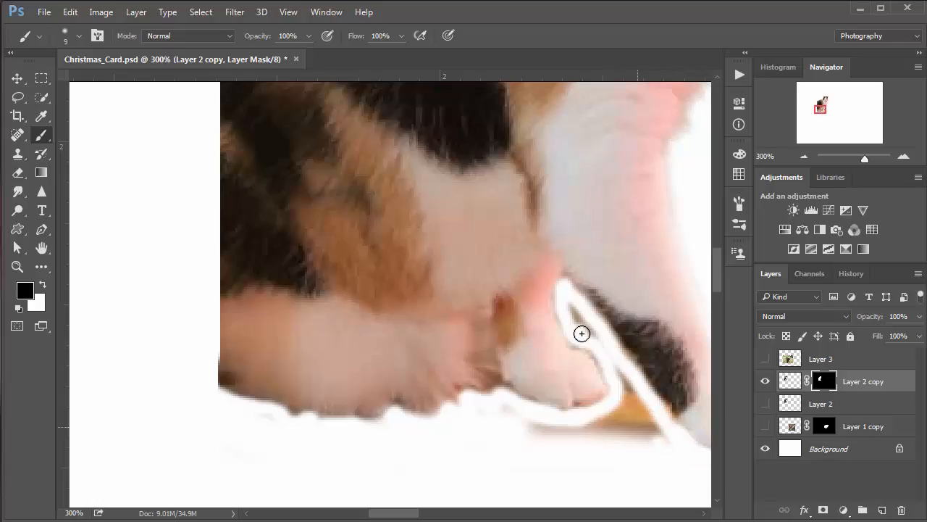
mouse_move(581, 331)
mouse_down()
mouse_move(616, 404)
mouse_move(614, 389)
mouse_move(623, 386)
mouse_move(635, 405)
mouse_move(654, 408)
mouse_move(628, 455)
mouse_up()
key(bracketright)
key(bracketright)
mouse_move(620, 420)
mouse_down()
mouse_move(548, 433)
mouse_move(501, 416)
mouse_up()
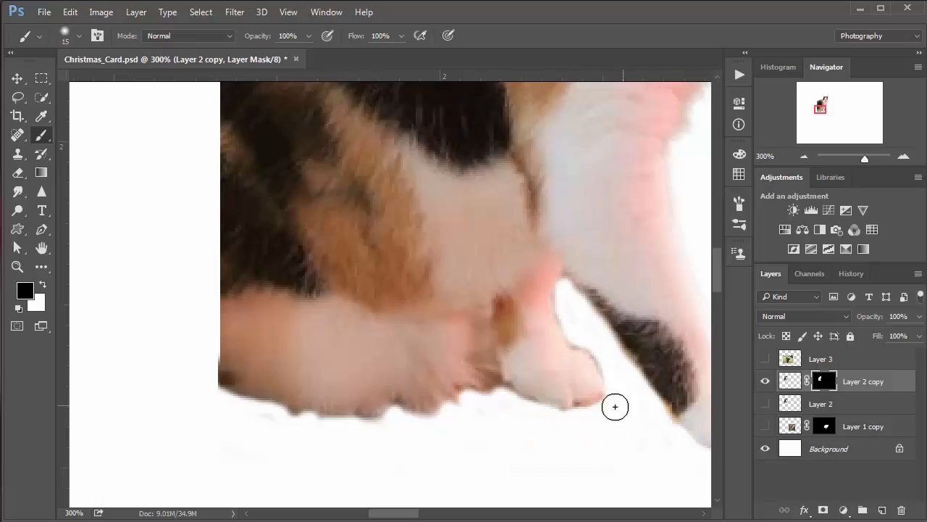
Clean leftover background from the inner front leg, the paw and the hind leg's lower edge with a 10 px black brush
key(bracketleft)
mouse_move(560, 305)
mouse_down()
mouse_move(558, 292)
mouse_move(567, 327)
mouse_move(604, 363)
mouse_move(613, 391)
mouse_up()
mouse_move(404, 417)
mouse_down()
mouse_move(385, 429)
mouse_move(293, 421)
mouse_up()
mouse_move(216, 387)
mouse_down()
mouse_move(213, 356)
mouse_move(209, 379)
mouse_up()
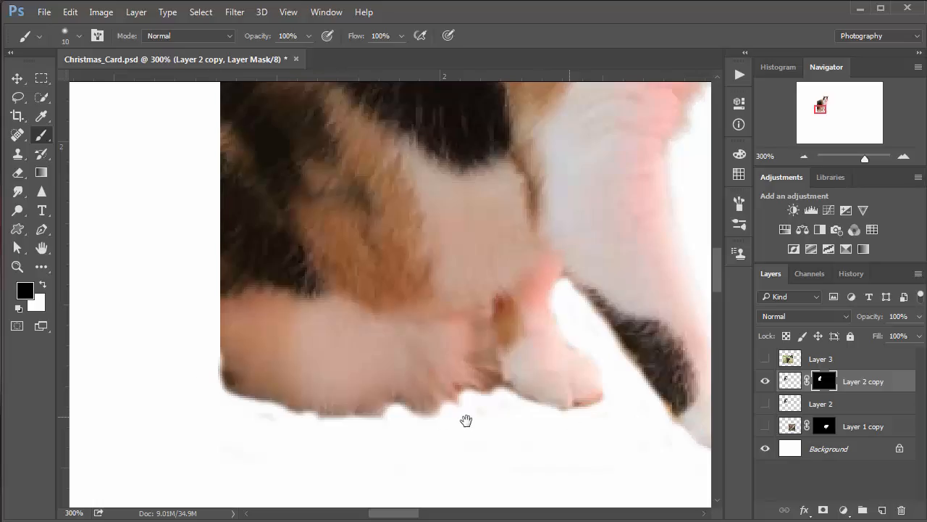
Inspect the calico cutout's edges from the front paws up along the chest and back to the ears
scroll(466, 420, right, 3)
scroll(343, 408, up, 1)
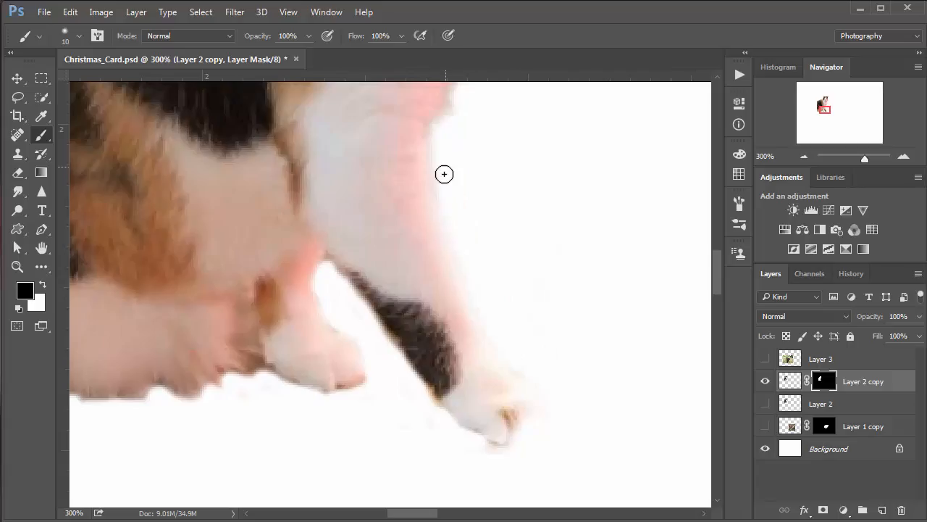
drag(416, 256, 533, 422)
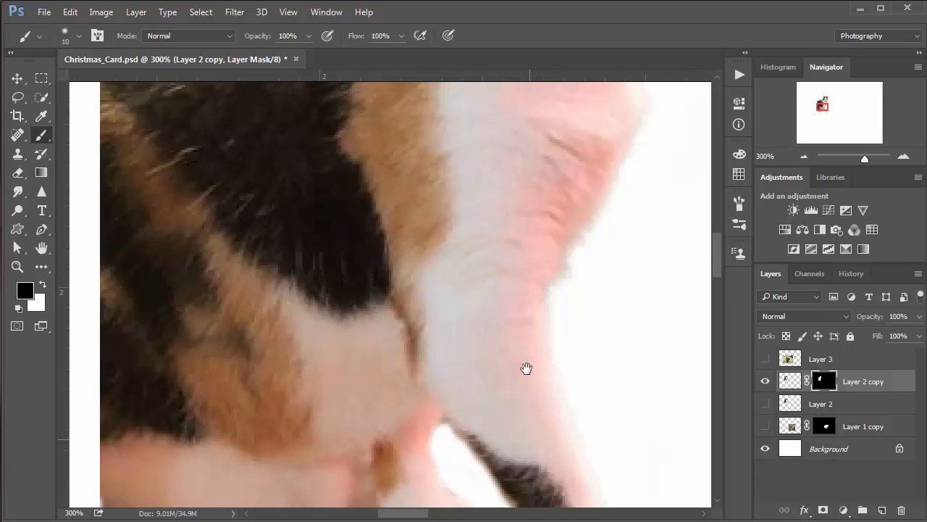
drag(526, 369, 519, 480)
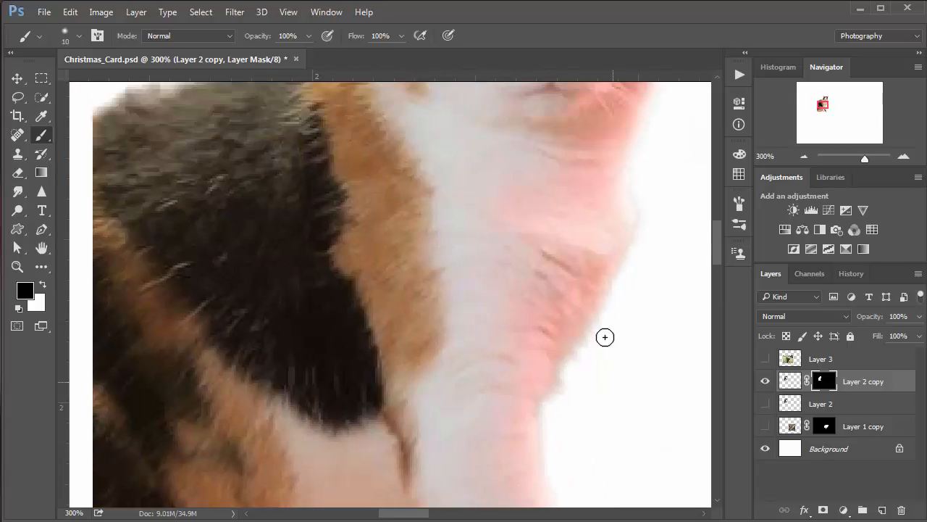
scroll(604, 336, up, 10)
scroll(447, 327, left, 3)
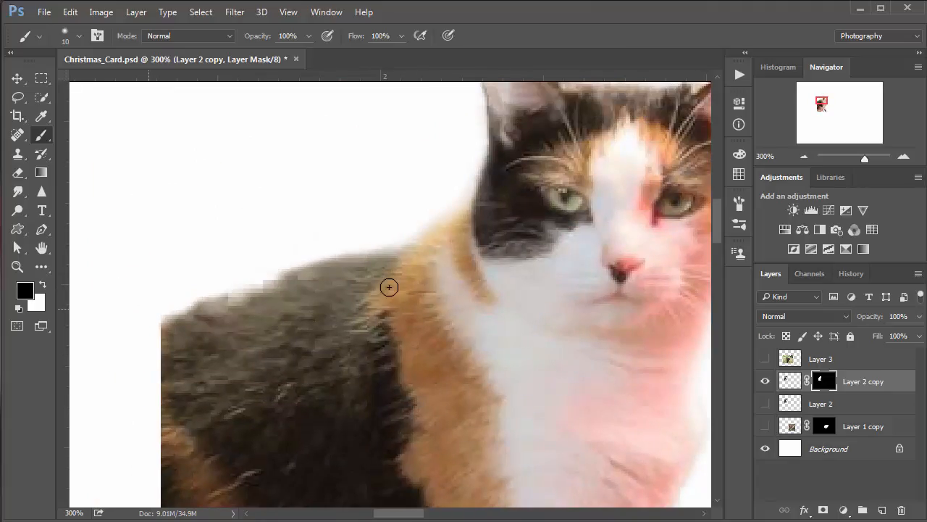
scroll(431, 336, up, 5)
scroll(430, 335, right, 5)
drag(484, 259, 434, 274)
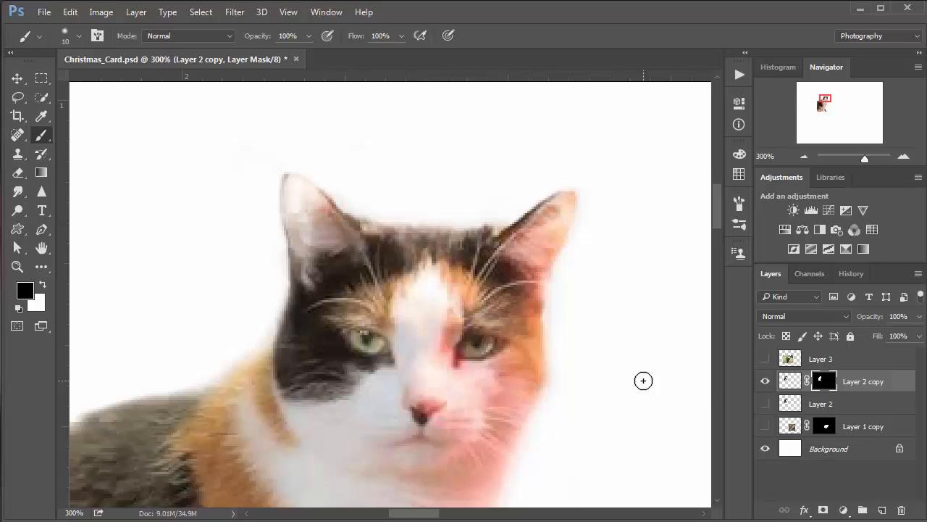
key(ctrl+0)
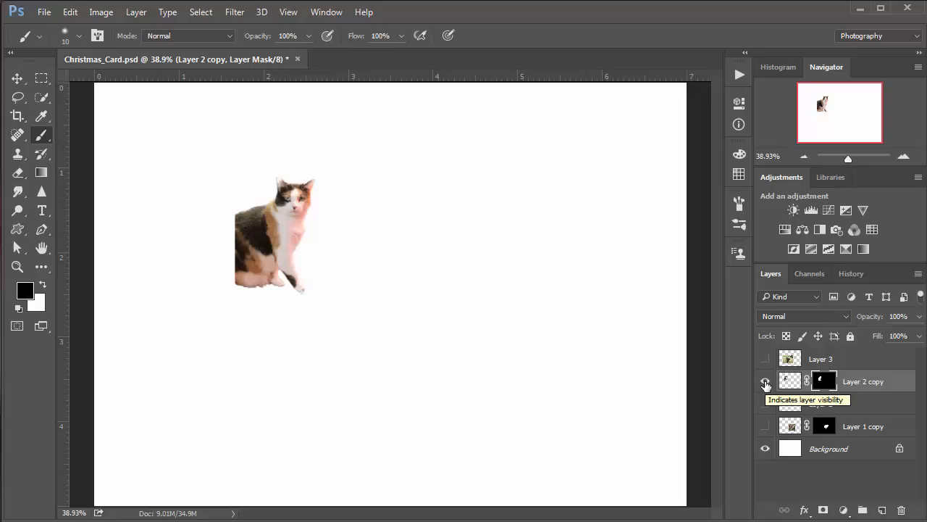
Hide the calico cutout on Layer 2 copy and show the black cat photo on Layer 3
click(765, 382)
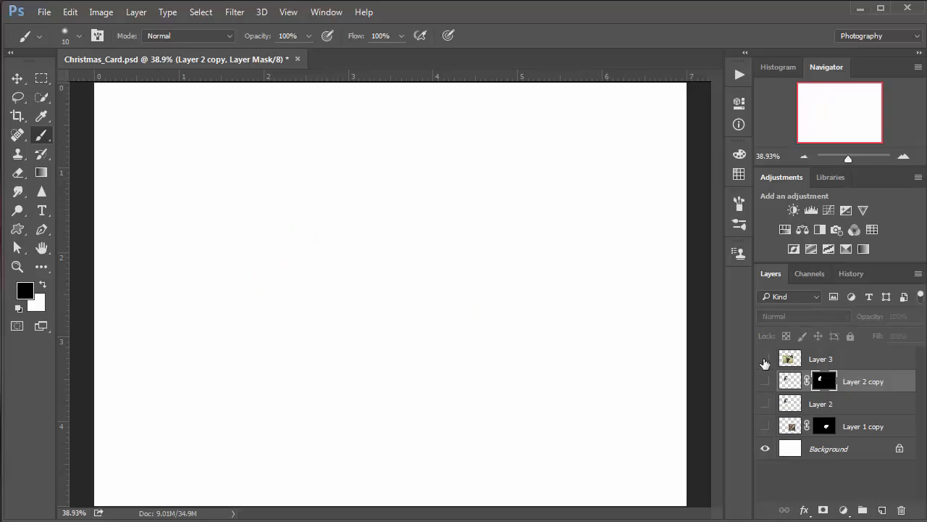
click(765, 361)
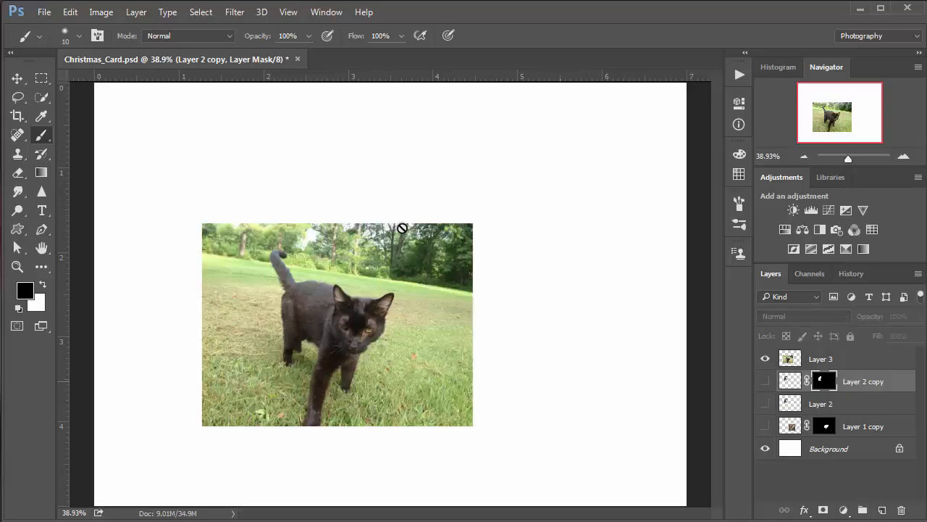
scroll(369, 326, up, 2)
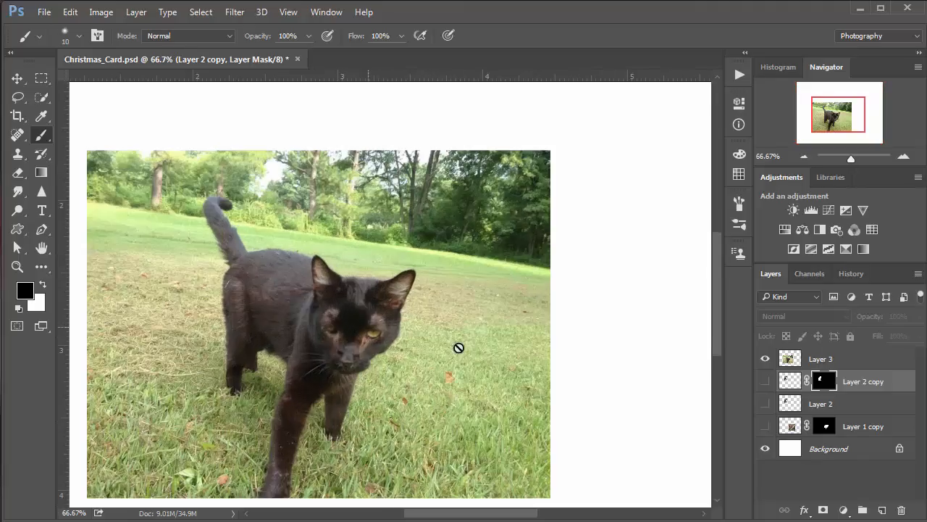
drag(458, 348, 524, 296)
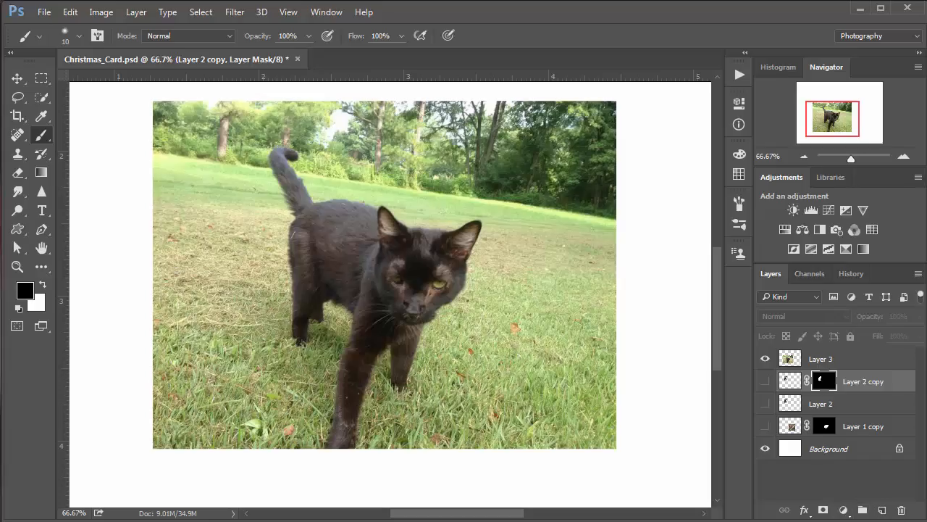
key(F10)
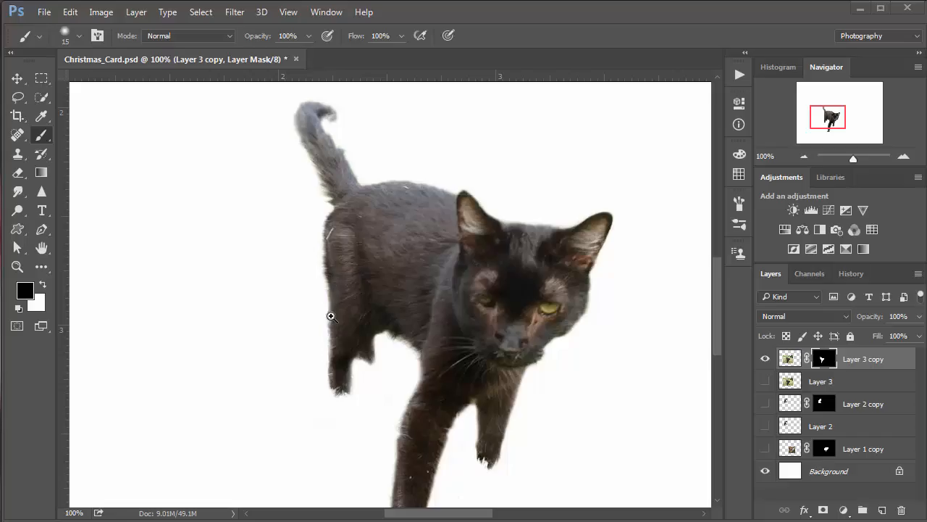
Check the black cat's legs and mask out the stray light fringe along the extended front leg's outer edge with a 15 px black brush
scroll(331, 316, up, 1)
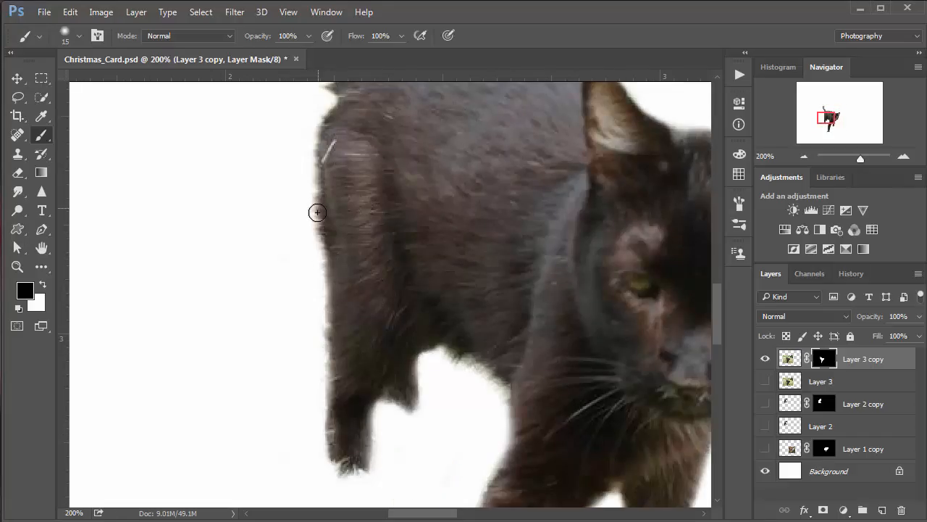
drag(408, 320, 389, 235)
drag(432, 348, 408, 291)
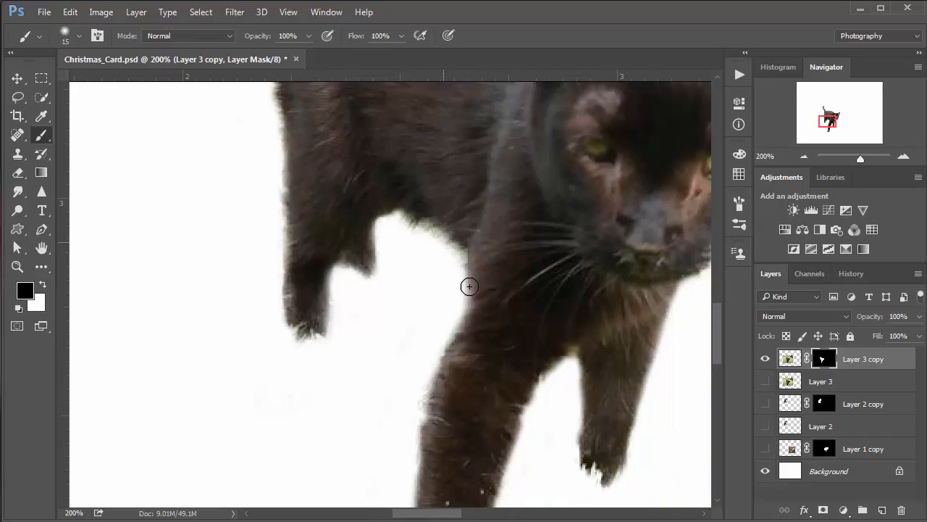
drag(516, 316, 477, 181)
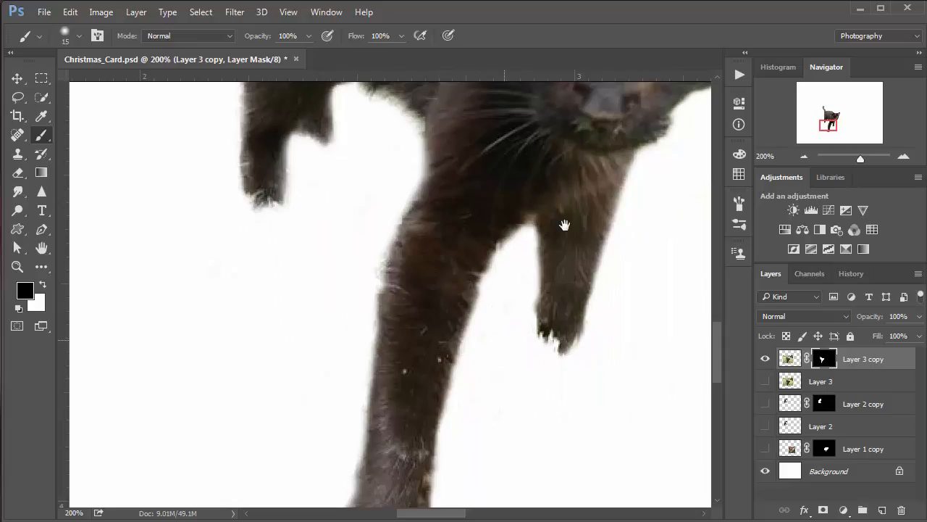
drag(565, 225, 611, 192)
drag(447, 396, 453, 405)
drag(381, 502, 381, 470)
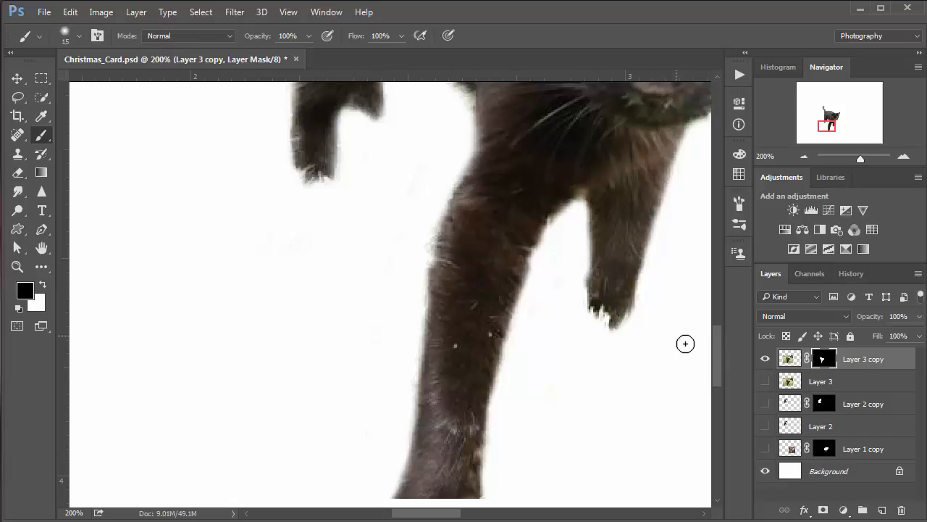
drag(448, 181, 420, 265)
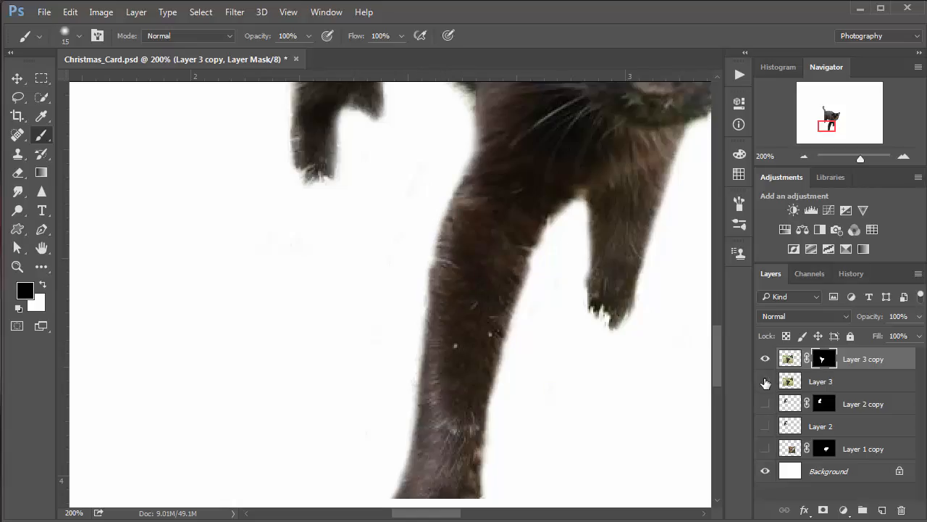
Make Layer 3, Layer 2 copy, Layer 2 and Layer 1 copy visible again
drag(766, 382, 766, 434)
click(765, 448)
key(ctrl+minus)
key(ctrl+minus)
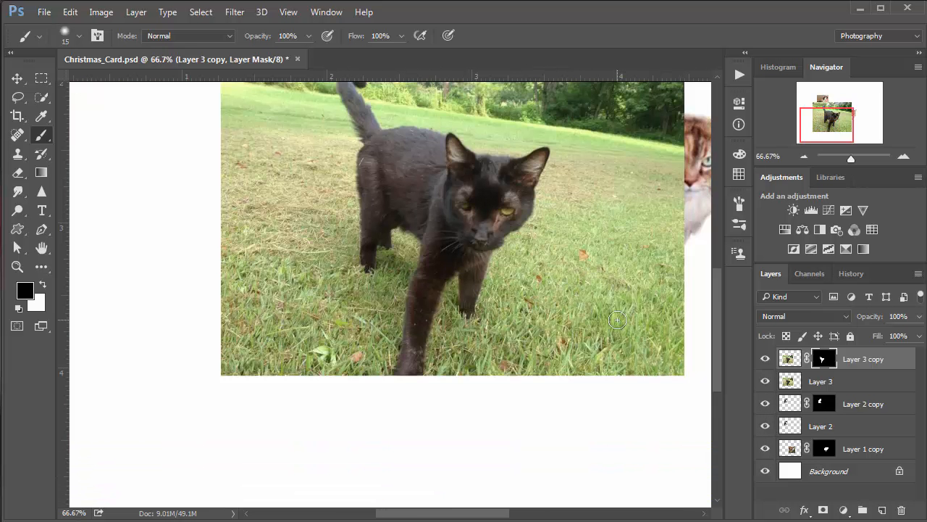
key(ctrl+minus)
drag(510, 169, 493, 254)
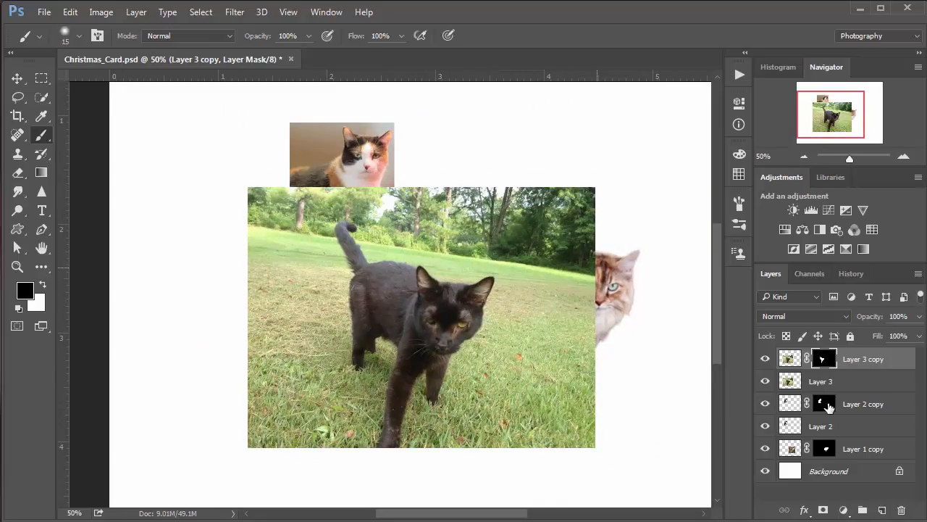
Delete the two unmasked photo layers, Layer 3 and Layer 2
click(806, 385)
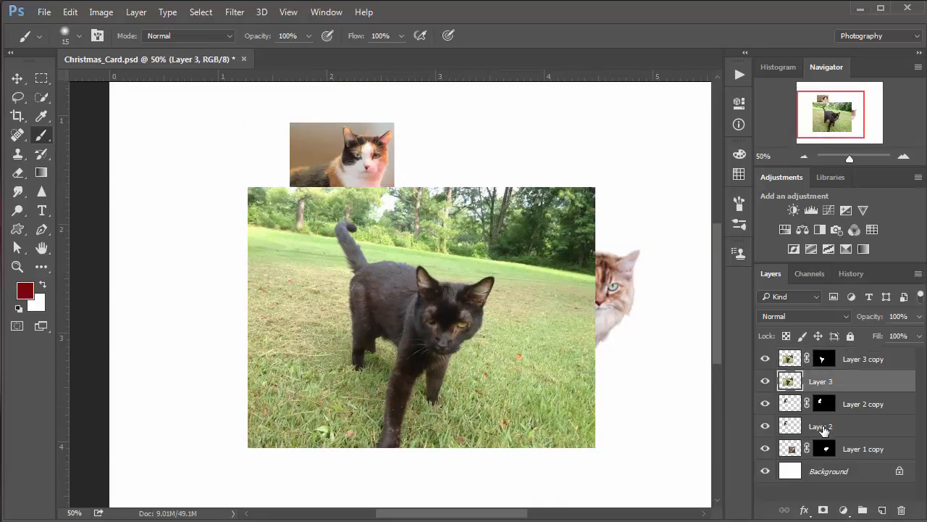
click(904, 510)
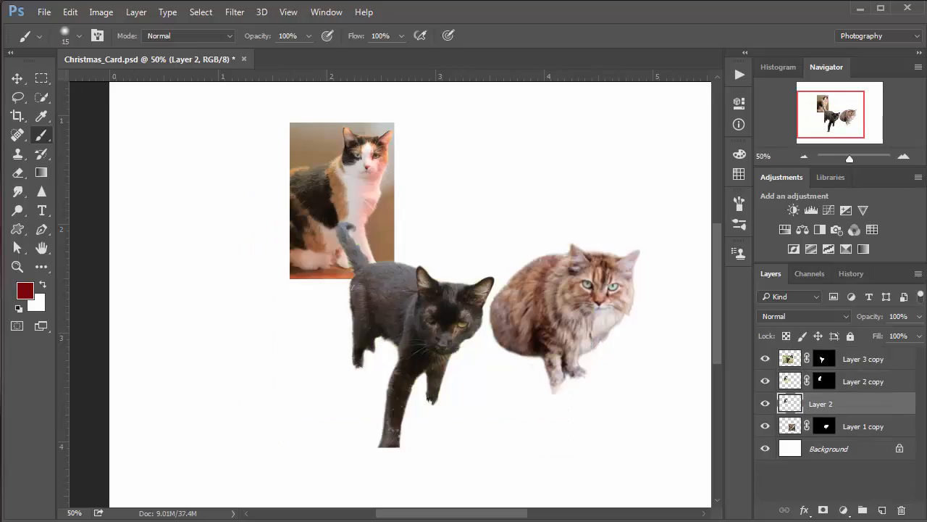
click(902, 511)
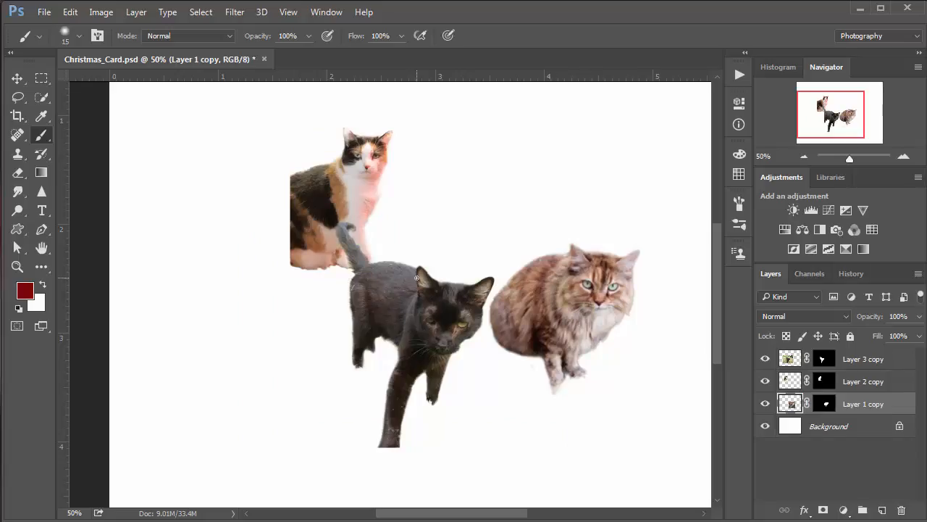
Move the calico cutout into the lower-left corner of the card so its cut-off side meets the card's edge
key(ctrl+minus)
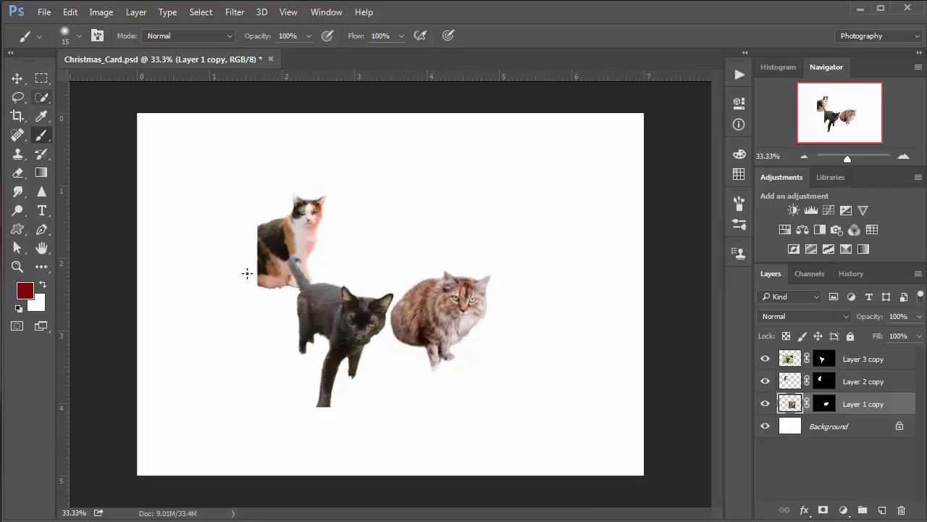
click(19, 80)
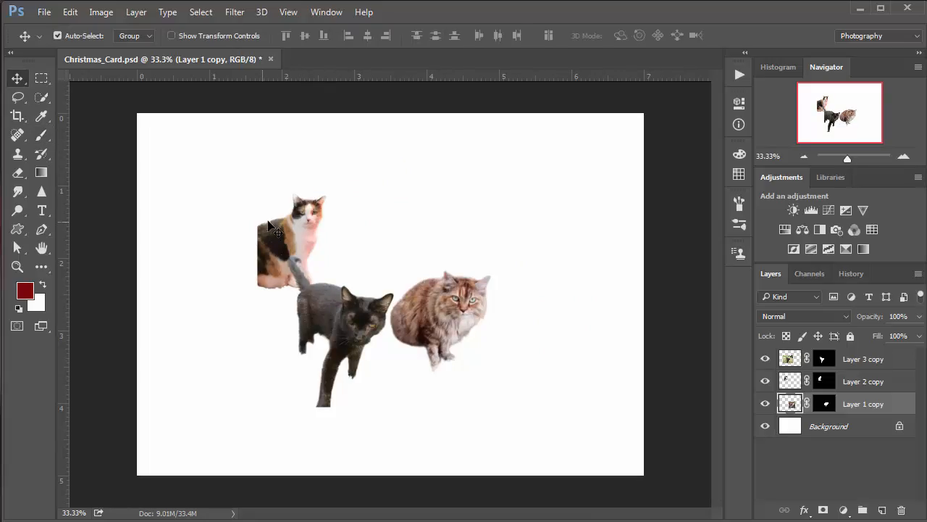
key(ctrl)
ctrl+click(290, 232)
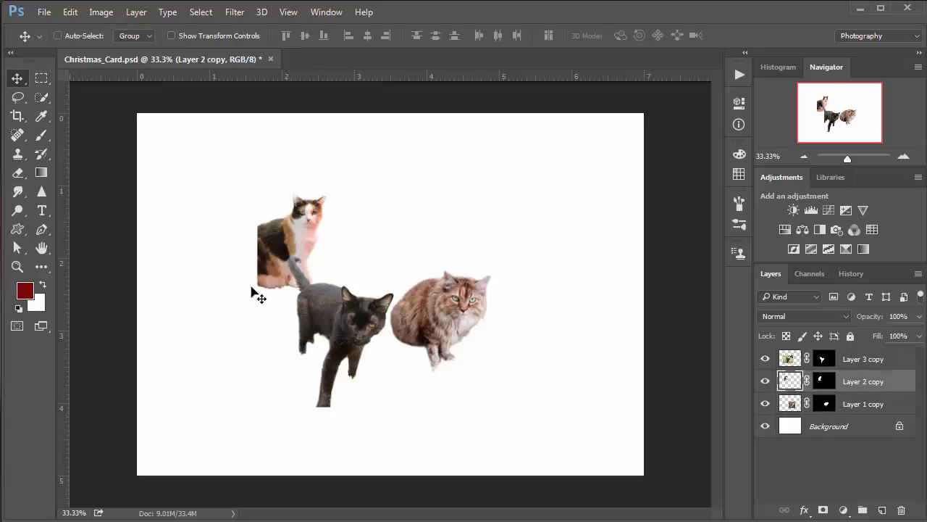
drag(293, 229, 275, 359)
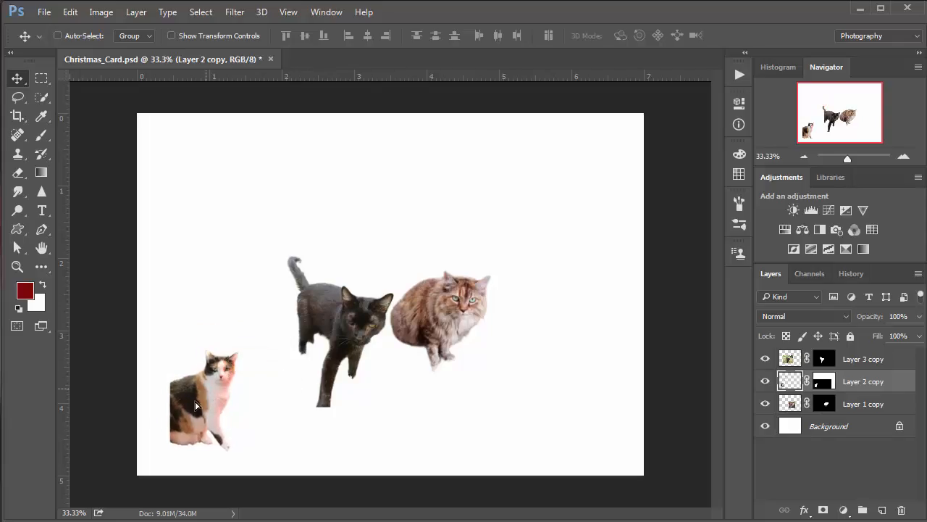
drag(212, 399, 176, 424)
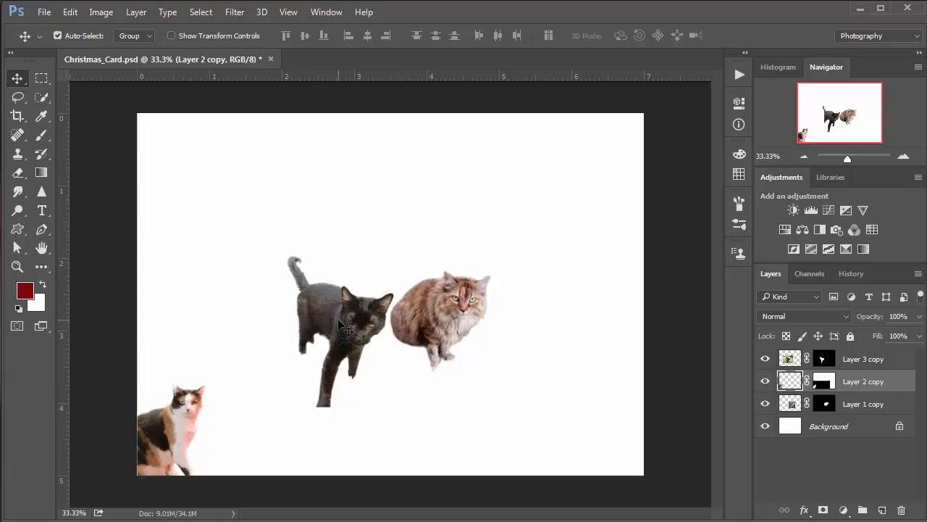
Move the black cat down to the card's bottom edge and the long-haired tabby into the lower-right area
drag(332, 358, 335, 425)
ctrl+click(464, 330)
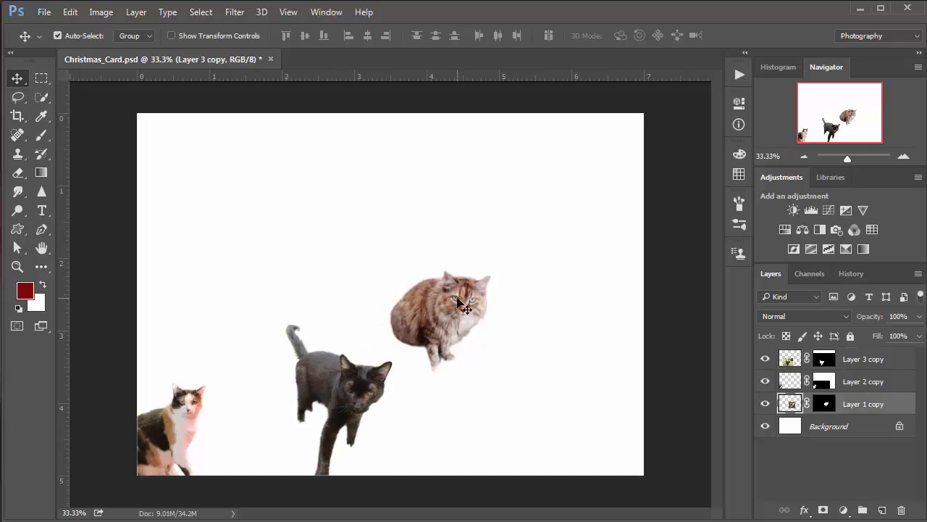
drag(465, 327, 553, 411)
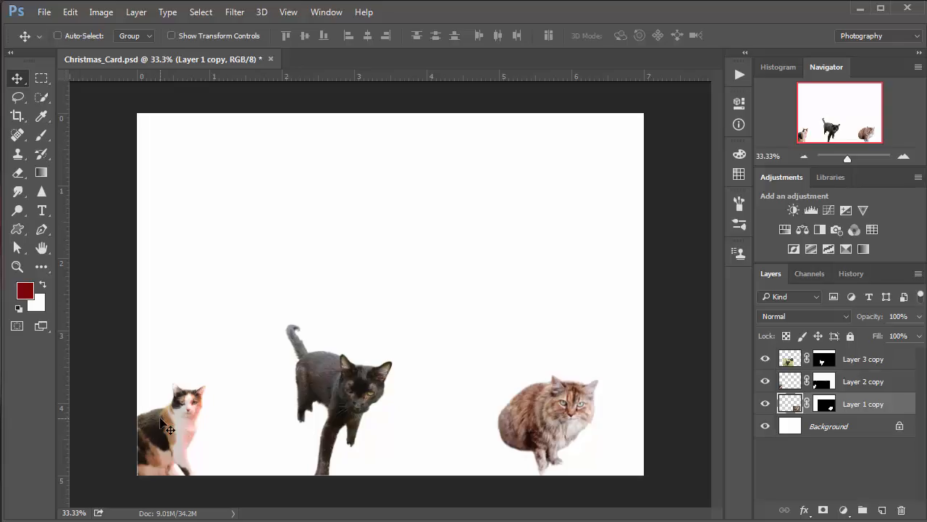
Reposition the calico, black cat and tabby inward, leaving a clear margin between them and the card's edges
drag(160, 420, 216, 394)
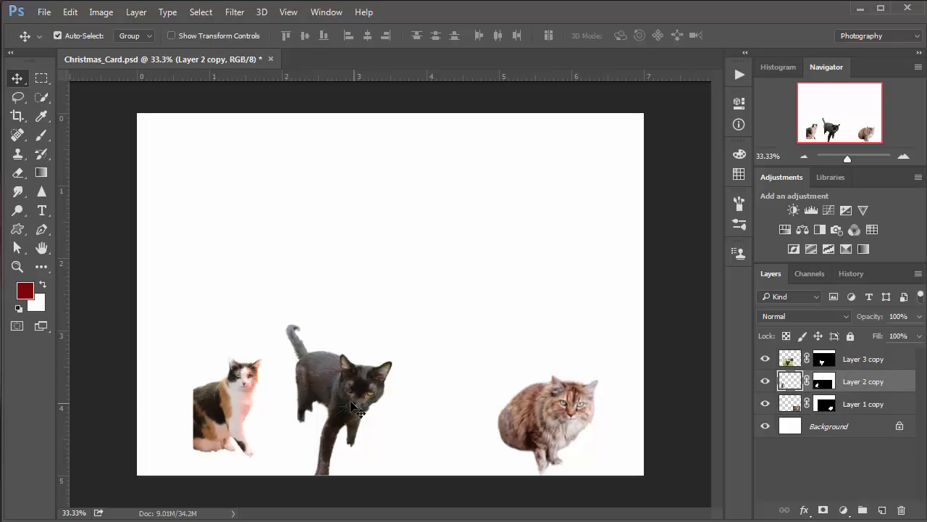
drag(351, 403, 352, 368)
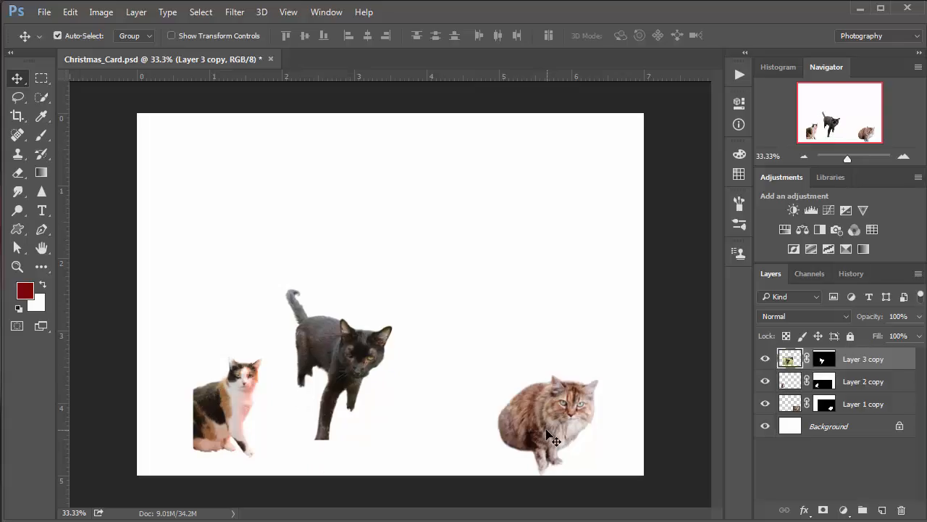
drag(547, 433, 502, 374)
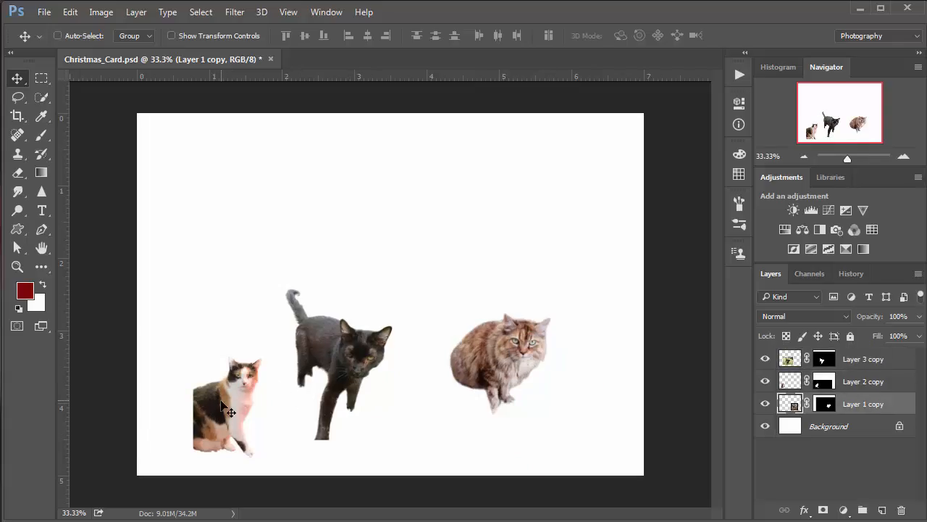
drag(220, 402, 228, 362)
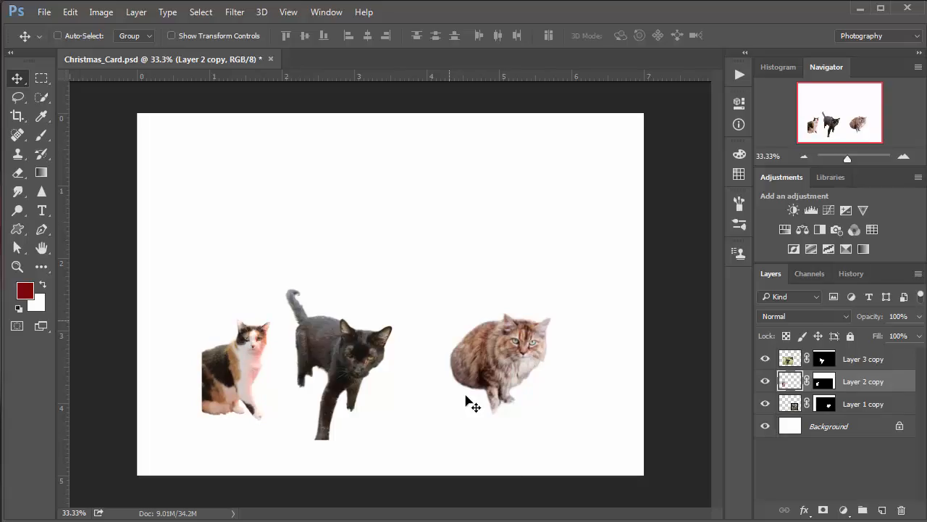
Switch to the Rectangular Marquee tool and place a horizontal guide across the card about 0.3 inch below its upper edge
click(43, 76)
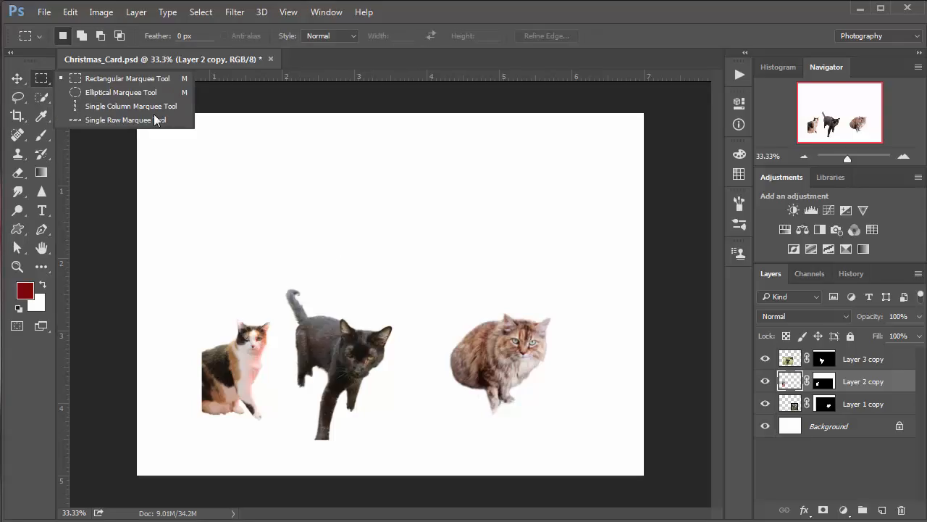
click(83, 79)
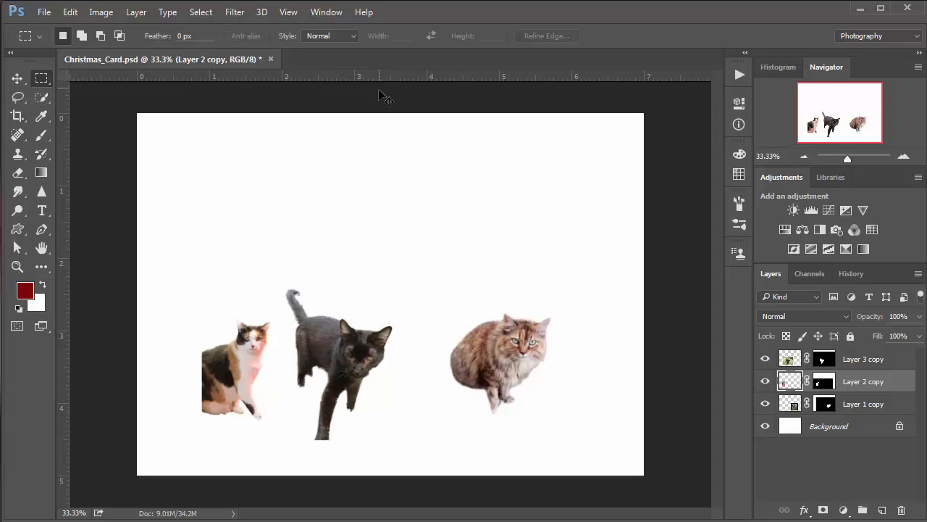
key(ctrl+r)
key(ctrl+r)
key(ctrl+r)
key(ctrl+r)
drag(397, 74, 387, 136)
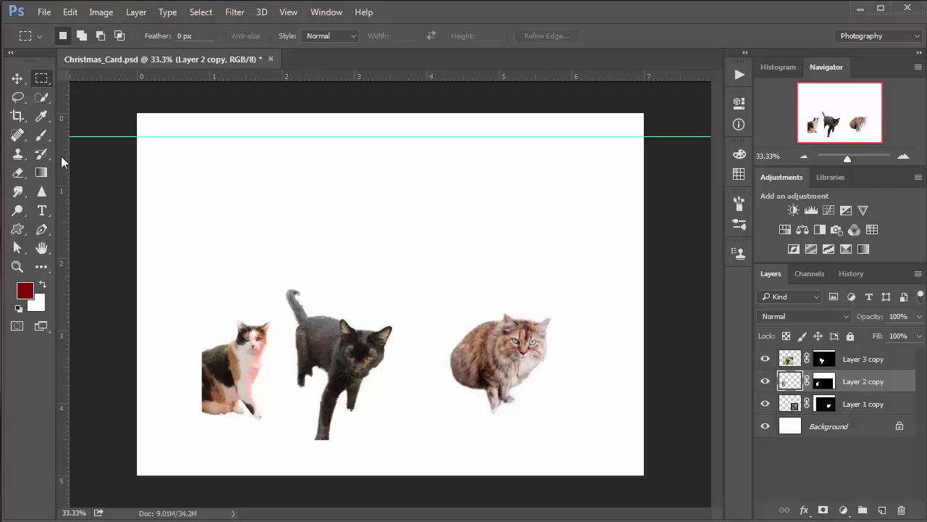
Place guides about 0.3 inch inside the card's right, bottom and left edges and marquee-select the rectangle the four guides enclose
drag(63, 250, 623, 289)
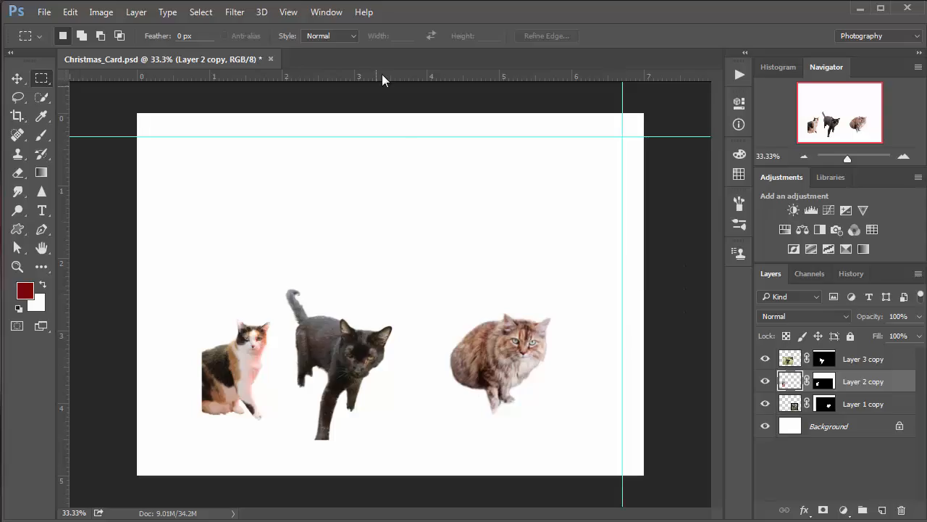
drag(382, 78, 384, 452)
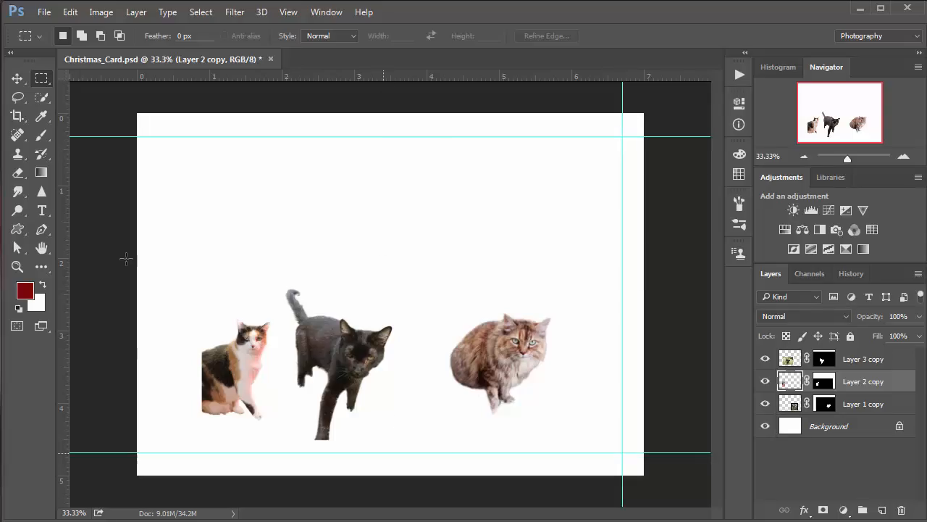
drag(63, 311, 163, 311)
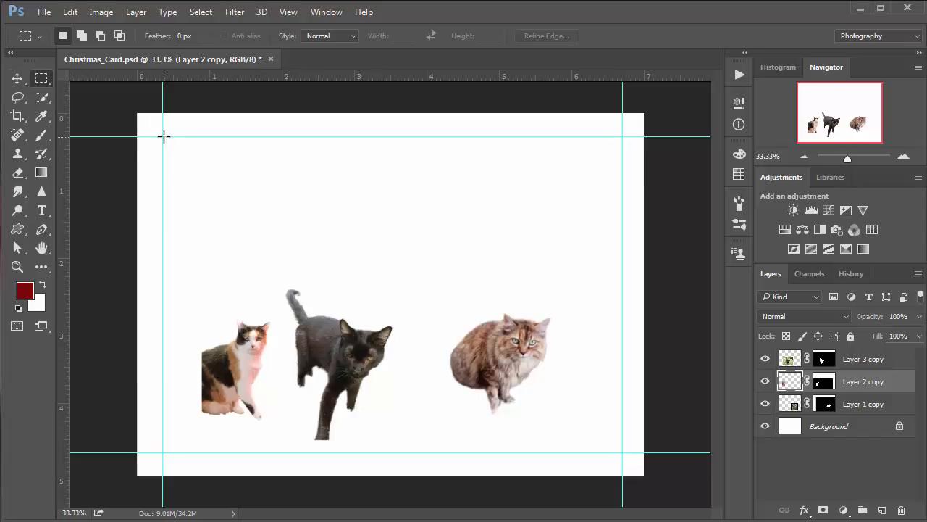
drag(164, 137, 624, 445)
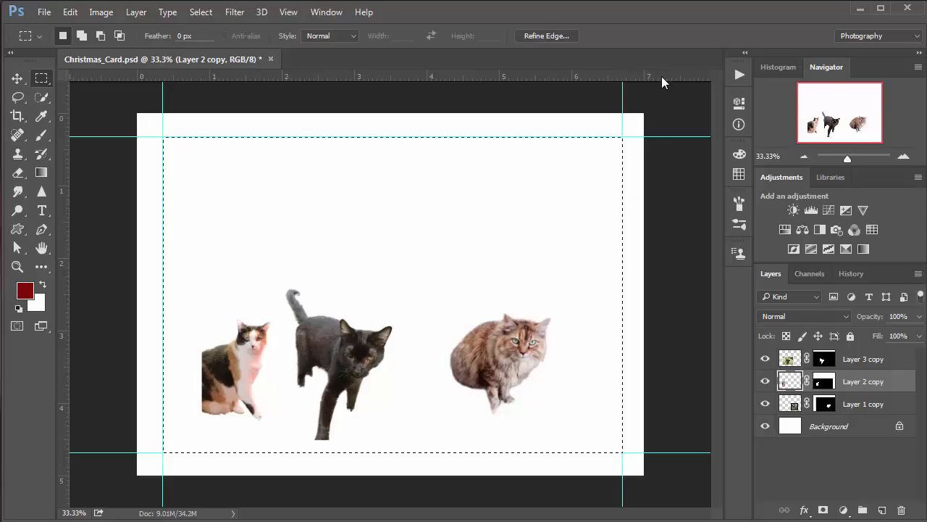
drag(644, 114, 621, 492)
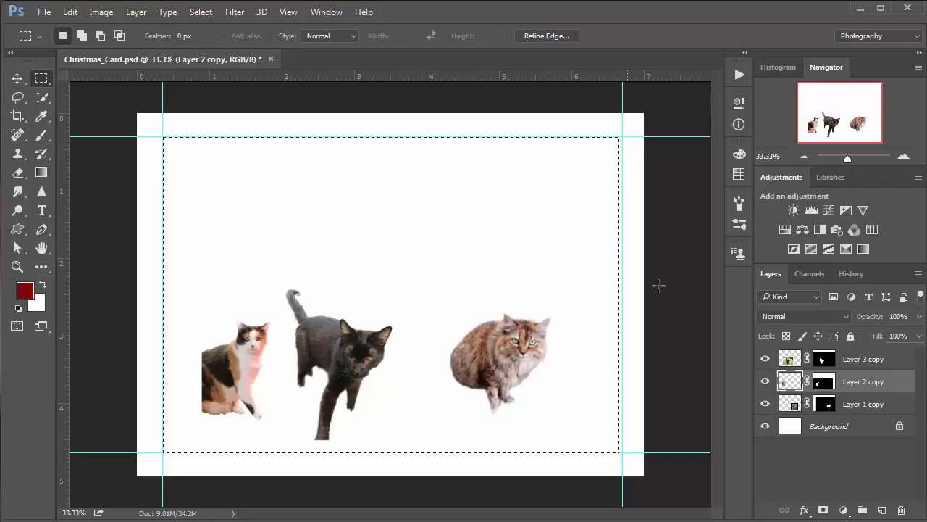
Add a new layer above Layer 3 copy and name it Frame
click(796, 359)
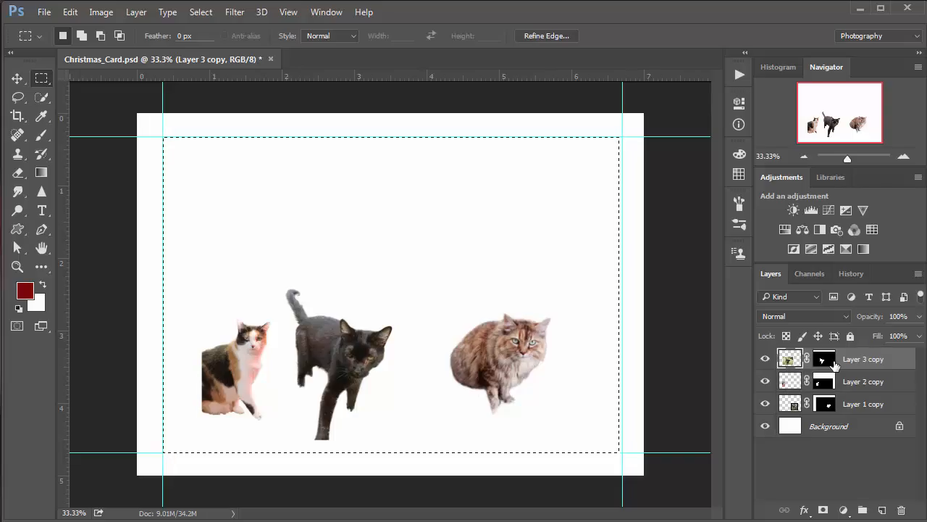
click(882, 511)
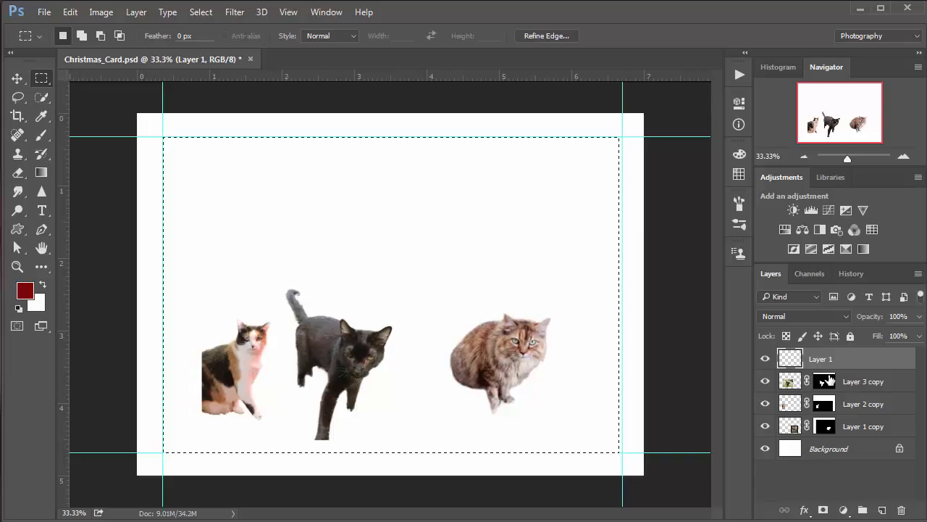
double_click(822, 359)
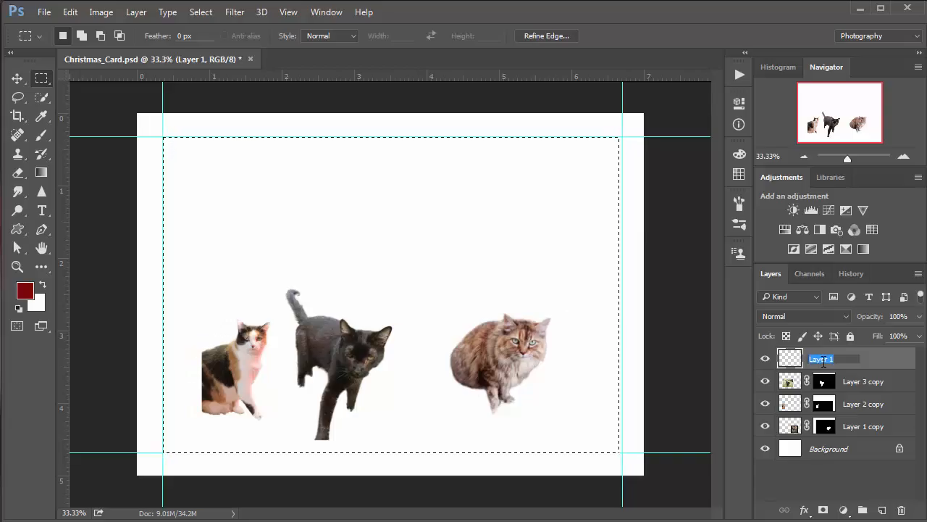
text(Frame)
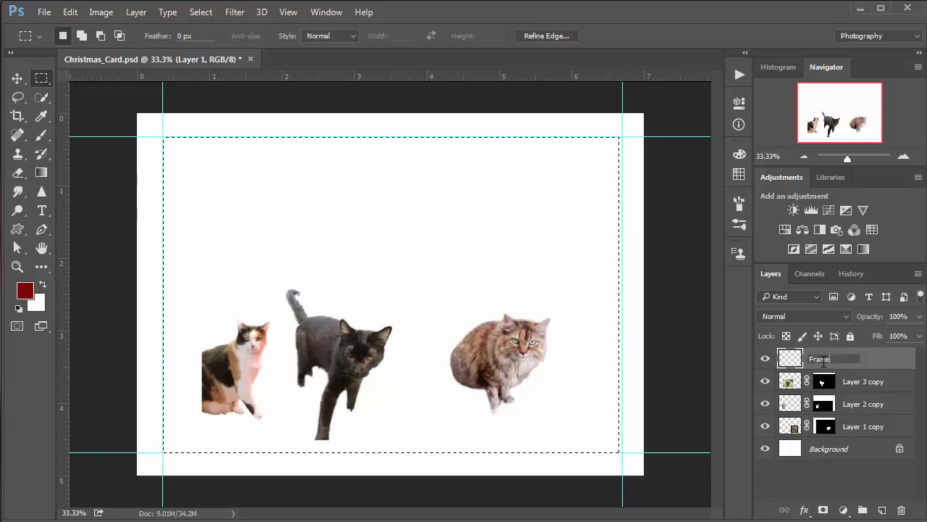
click(899, 361)
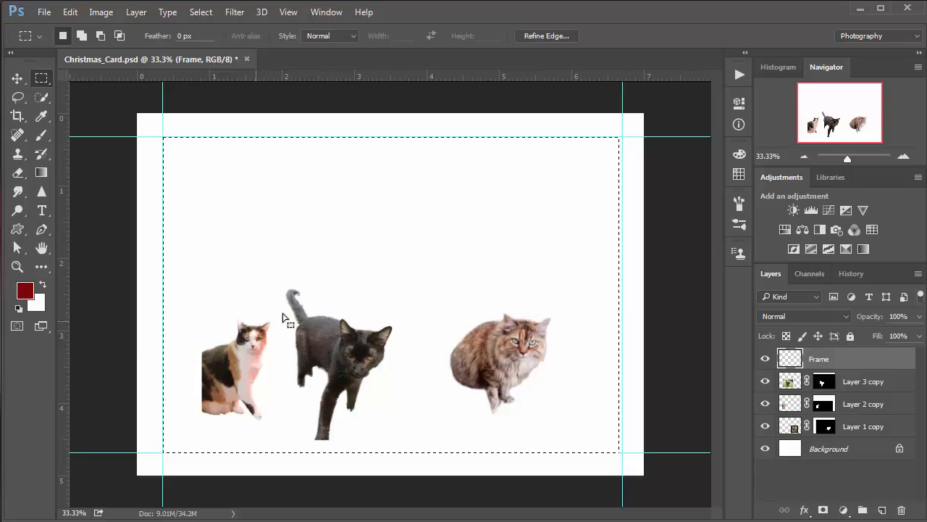
Fill the inverse of the selection with white on the Frame layer and hide all other layers, leaving nothing selected
click(200, 13)
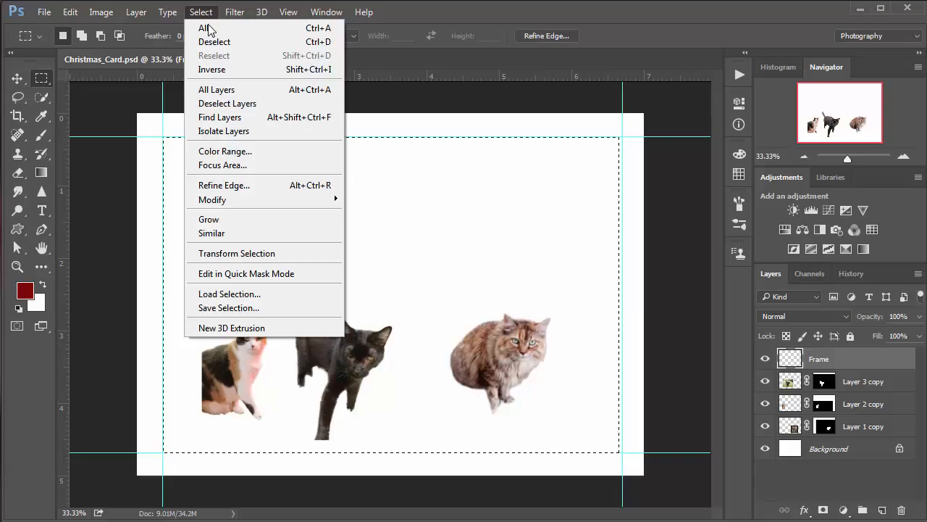
click(270, 74)
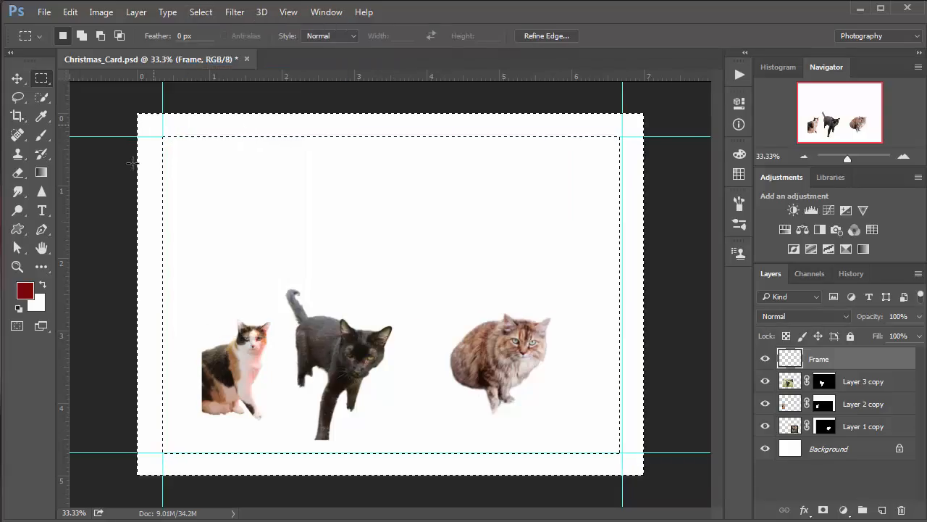
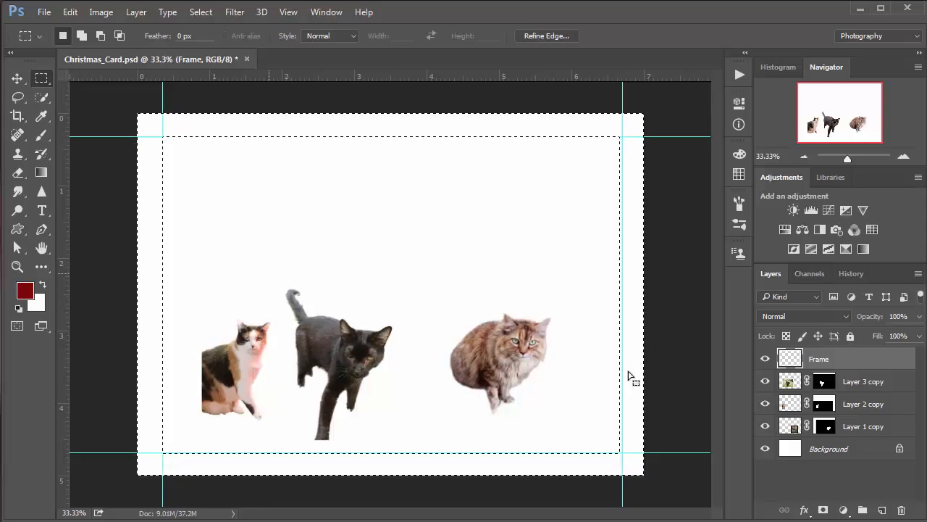
drag(765, 381, 763, 451)
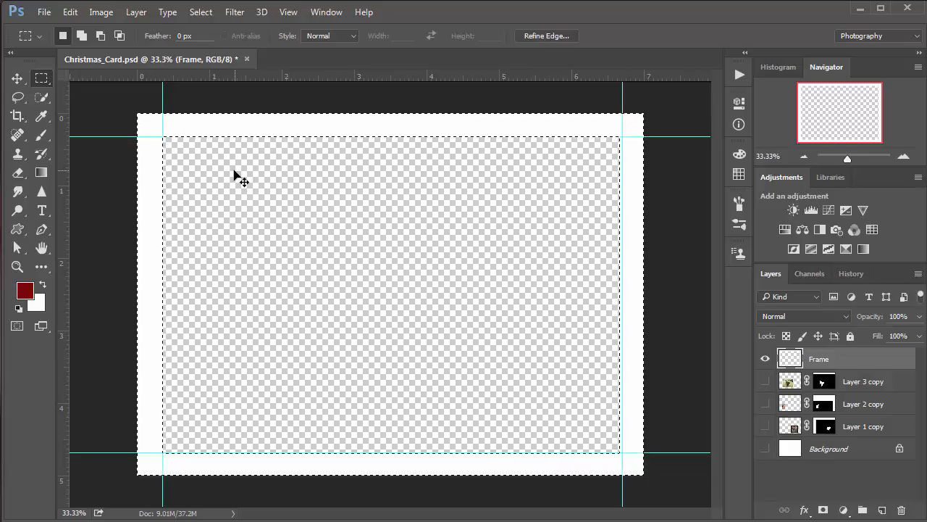
key(ctrl+d)
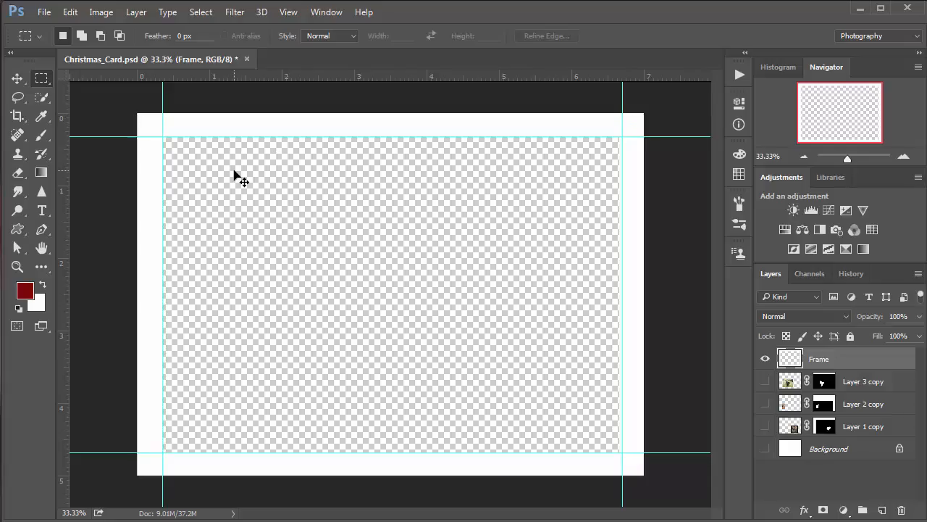
Remove all four margin guides from the card with the Move tool
click(22, 81)
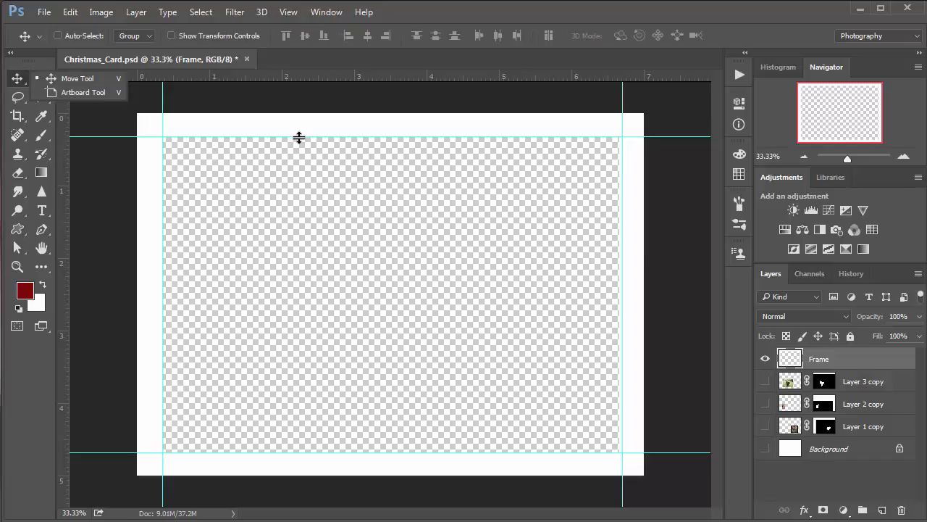
drag(298, 136, 322, 192)
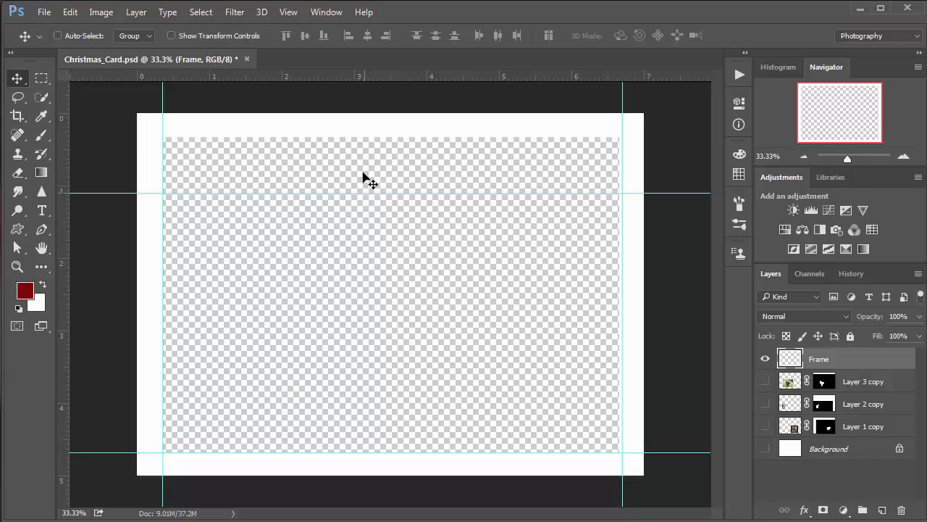
drag(362, 192, 356, 76)
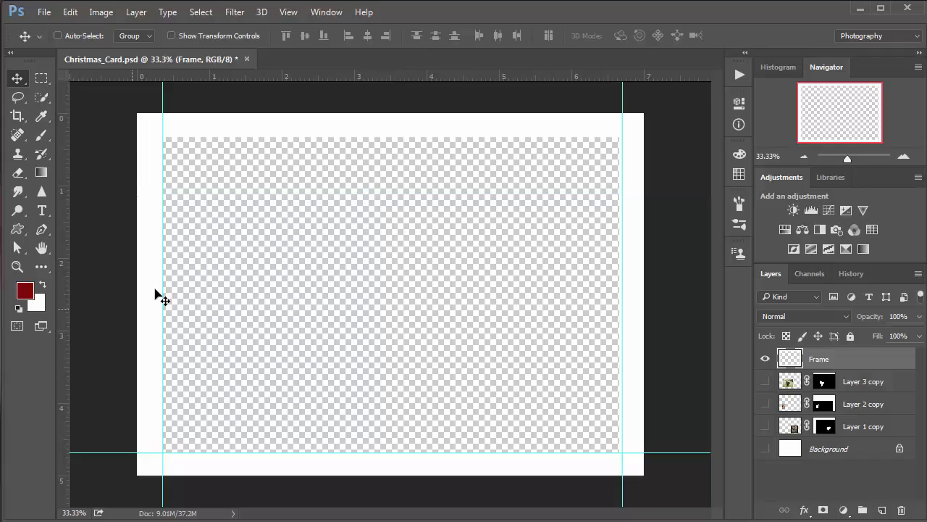
drag(163, 287, 64, 288)
drag(621, 264, 63, 318)
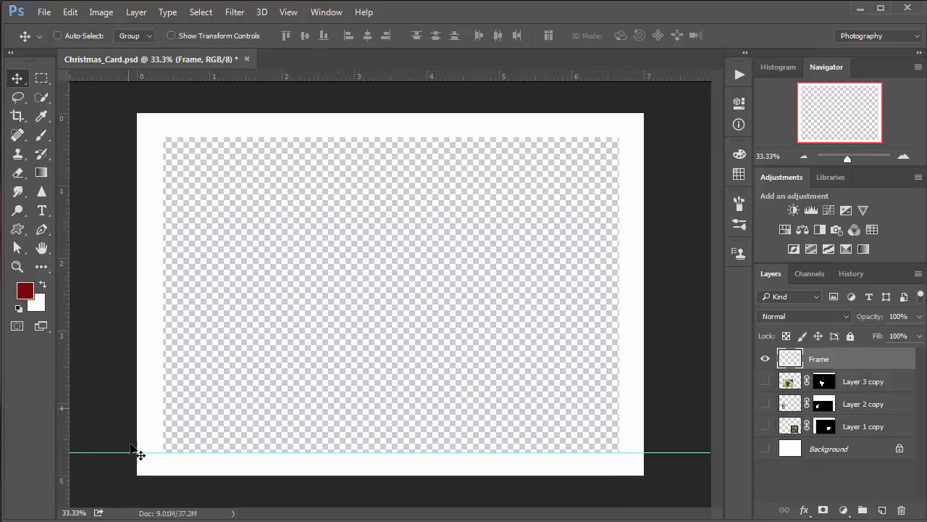
drag(135, 451, 217, 76)
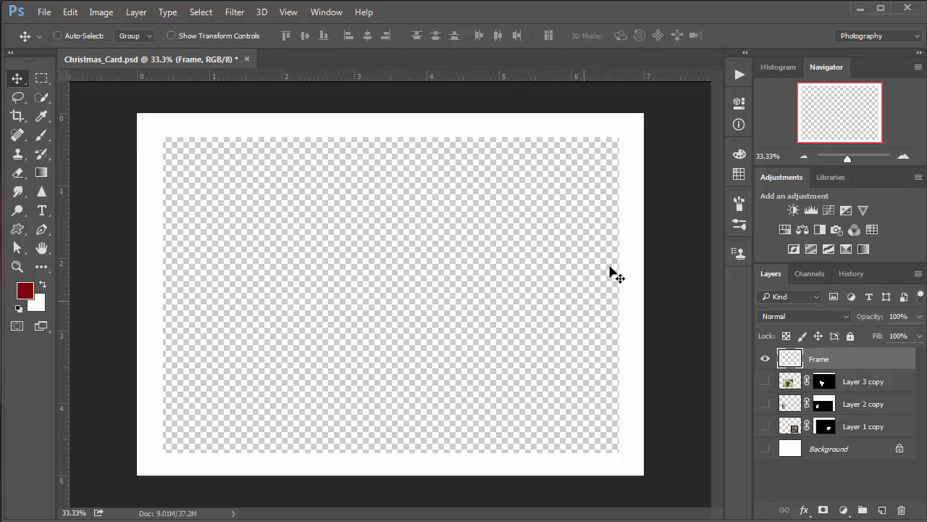
Add a drop shadow to the Frame layer with distance 14 px, spread 15% and size 73 px
click(806, 510)
click(848, 498)
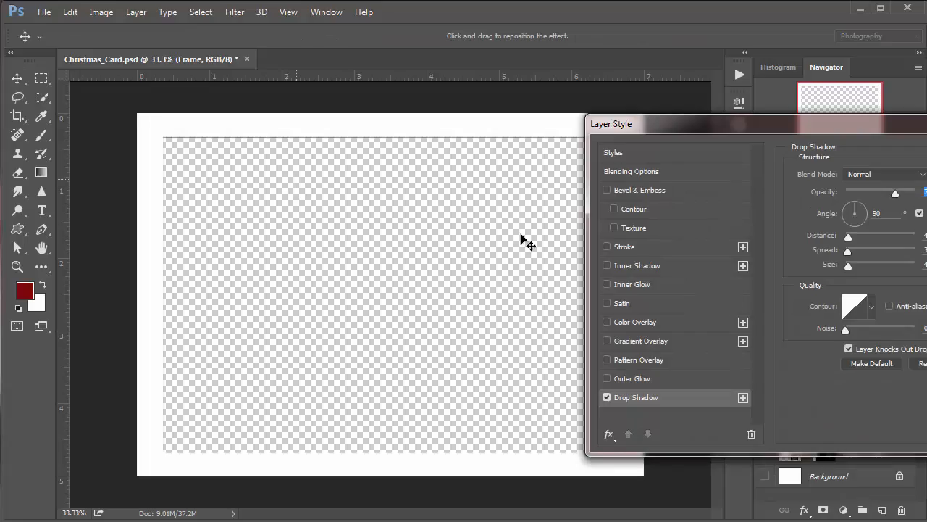
drag(838, 126, 627, 43)
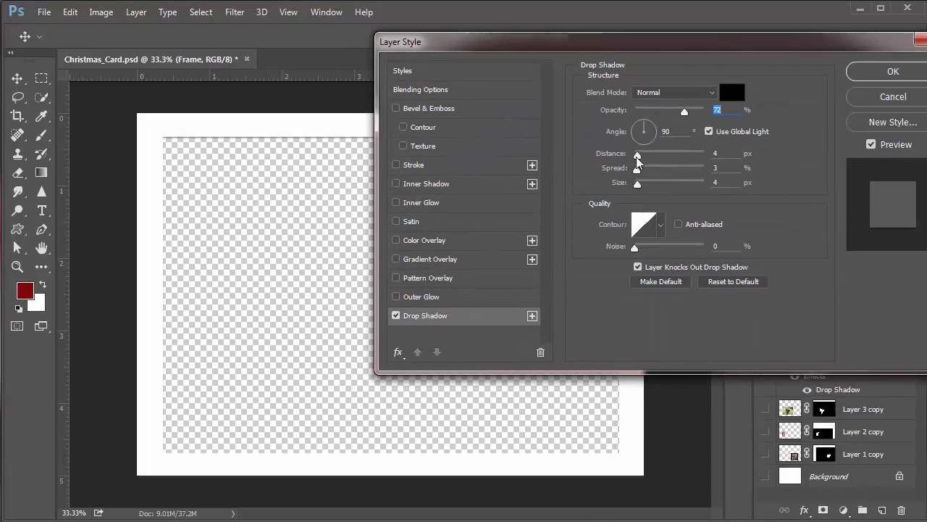
mouse_move(638, 155)
mouse_down()
mouse_move(647, 185)
mouse_move(660, 186)
mouse_move(645, 172)
mouse_up()
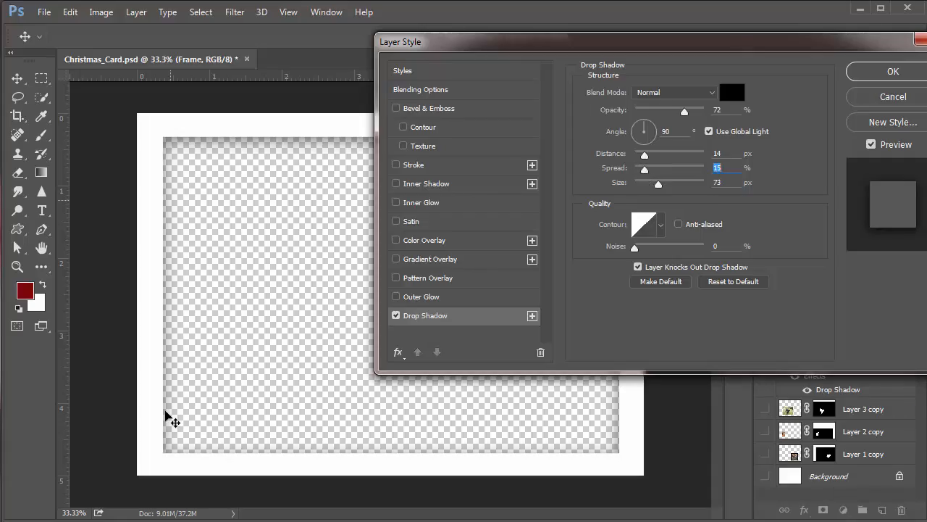
Turn off Use Global Light for the frame's drop shadow, with its angle at 90°, and apply the layer style
click(643, 124)
drag(630, 138, 654, 113)
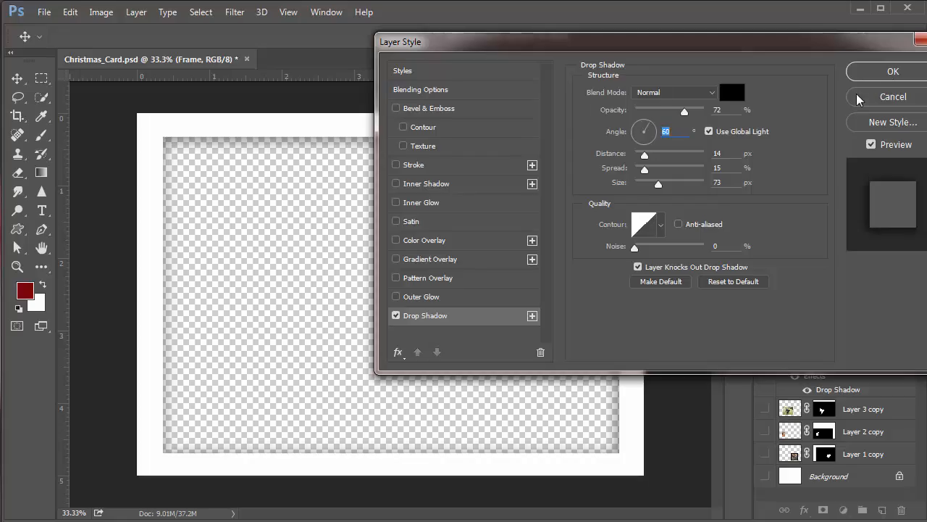
click(709, 133)
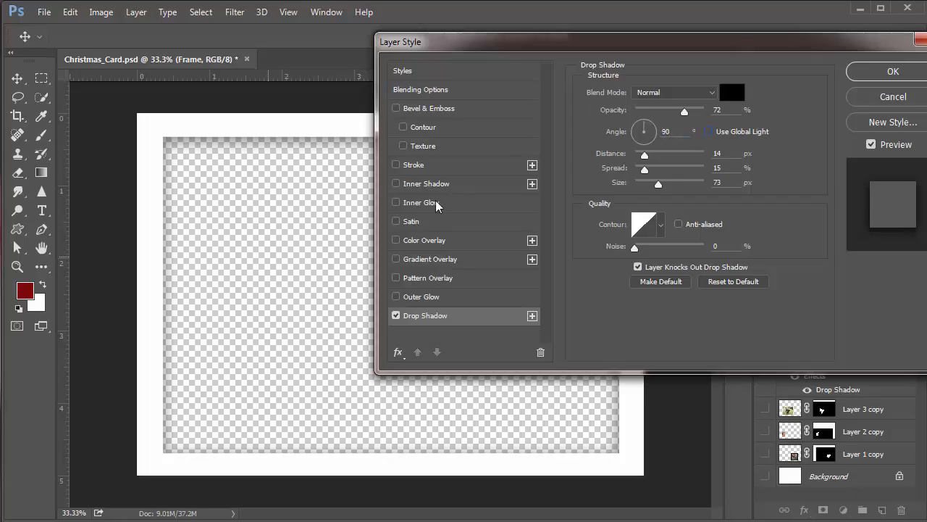
click(879, 74)
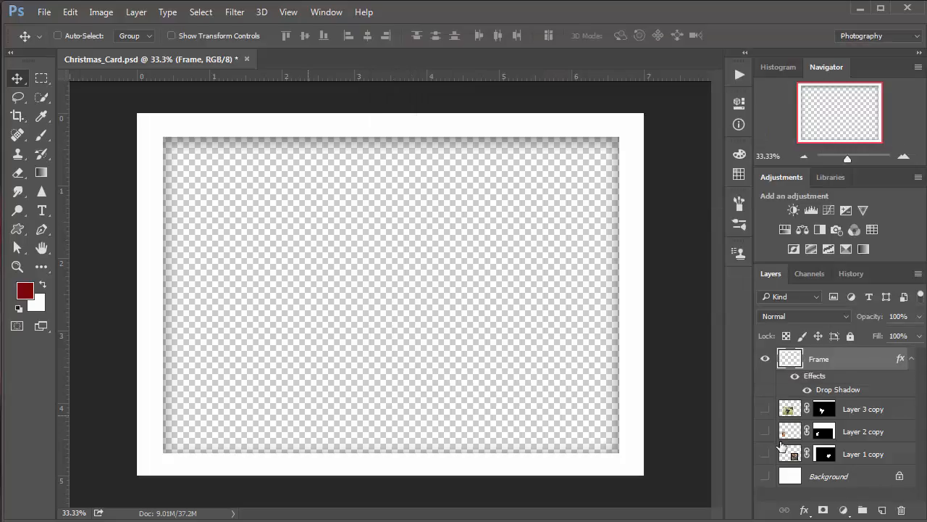
Show the three cat layers and the Background again and open the Tree render filter
drag(764, 413, 765, 477)
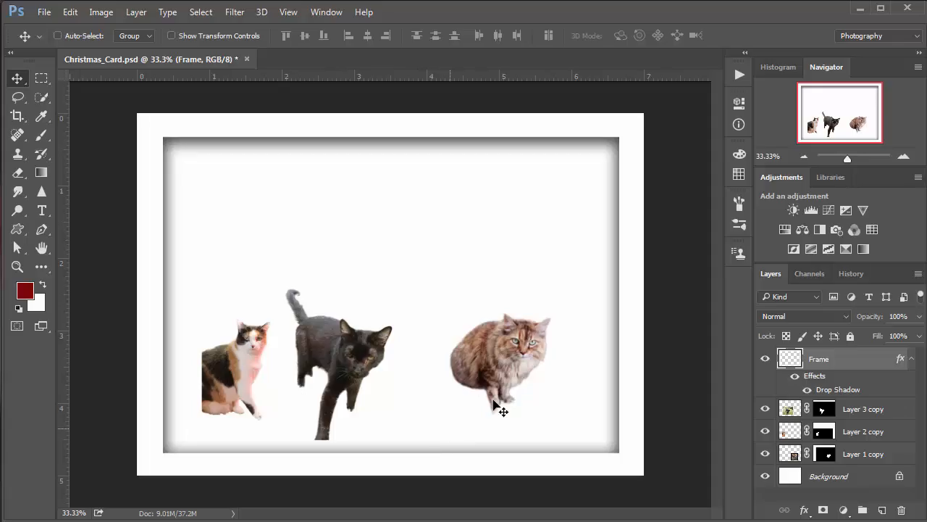
click(234, 12)
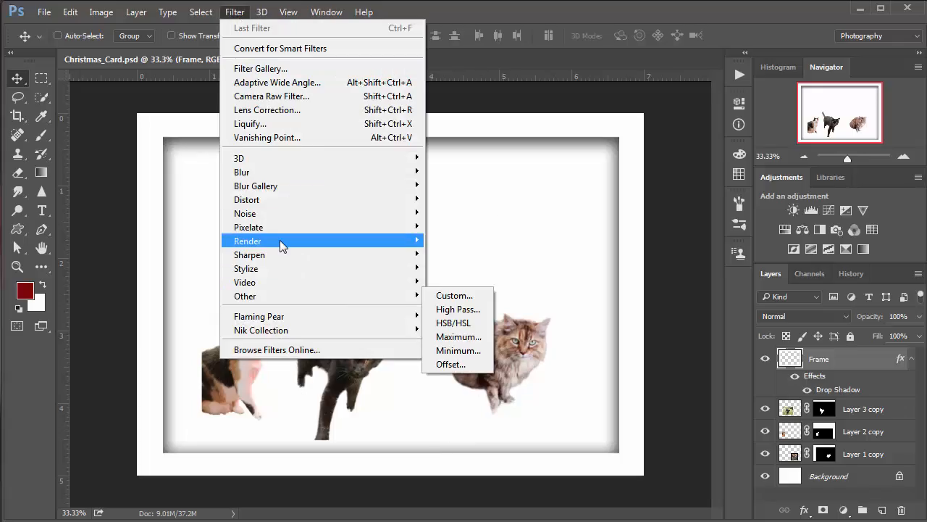
mouse_move(281, 241)
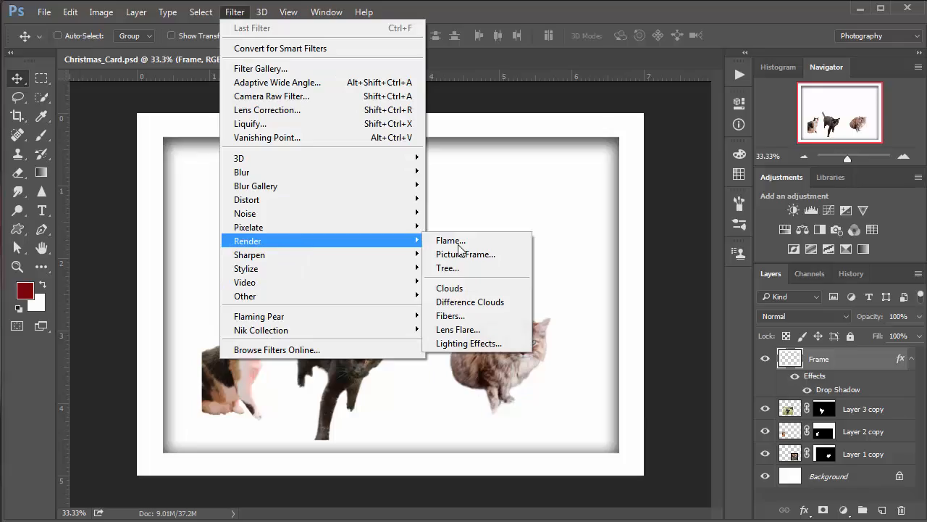
click(505, 269)
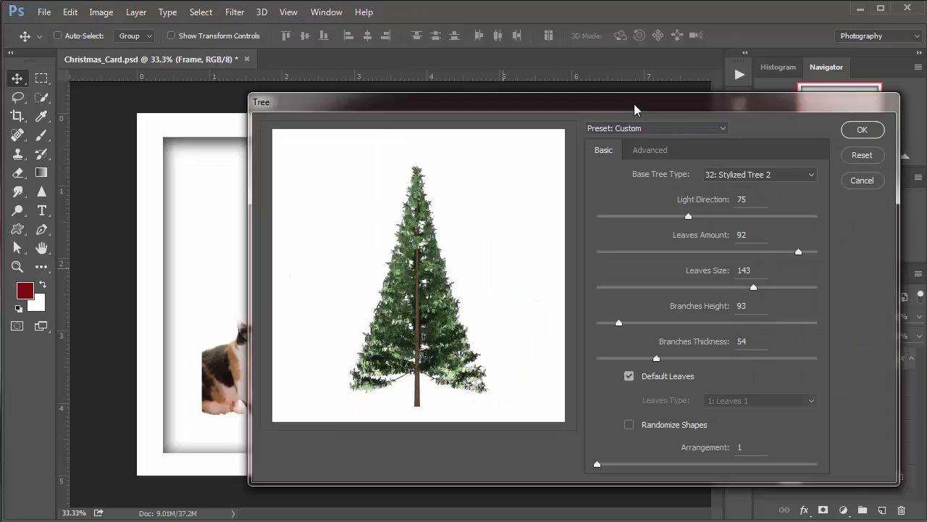
drag(635, 109, 577, 81)
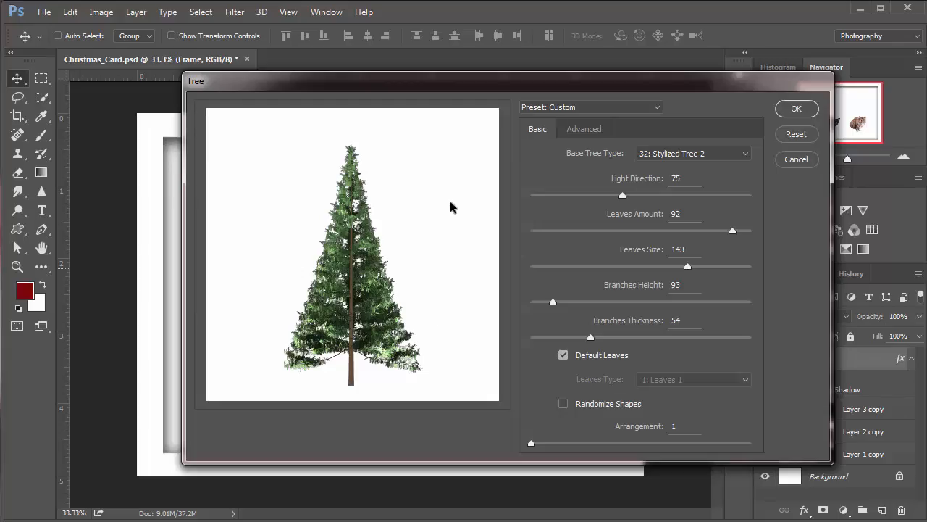
drag(413, 81, 496, 92)
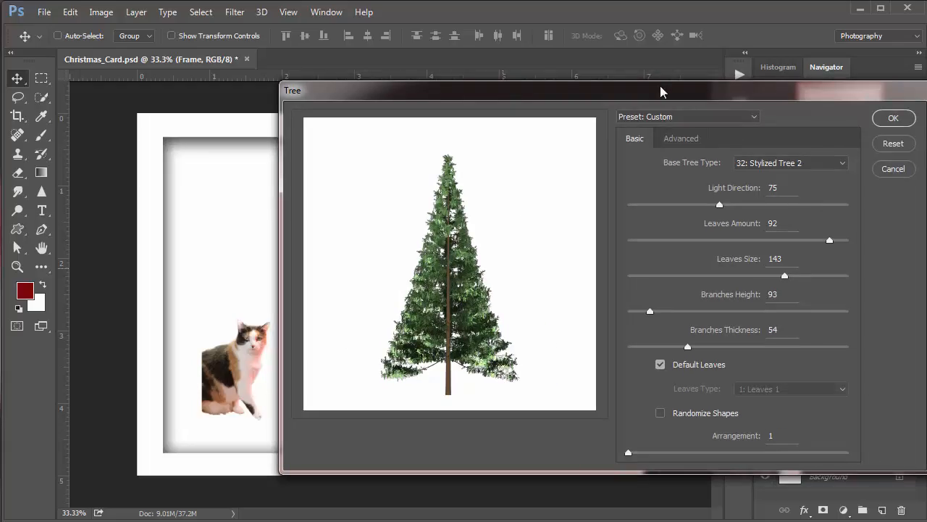
drag(662, 92, 601, 76)
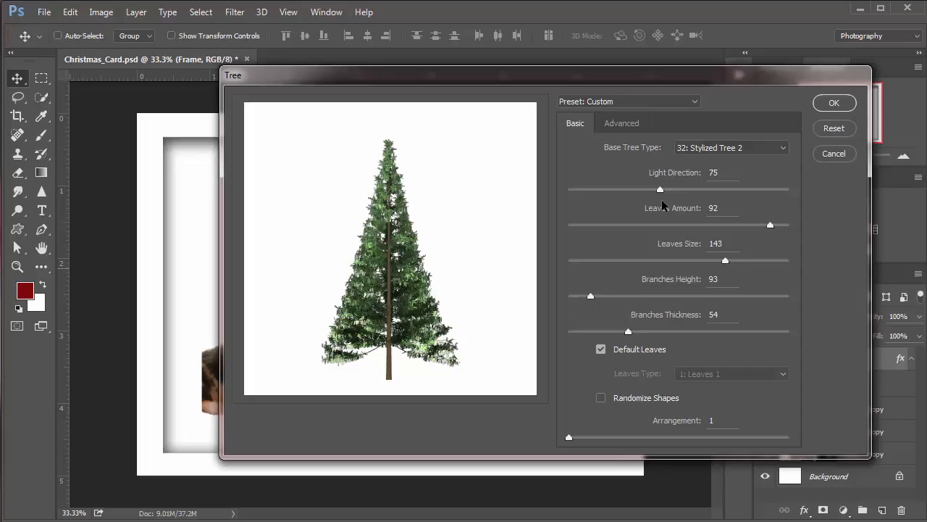
Set the Stylized Tree 2's light direction to 41
drag(660, 190, 680, 190)
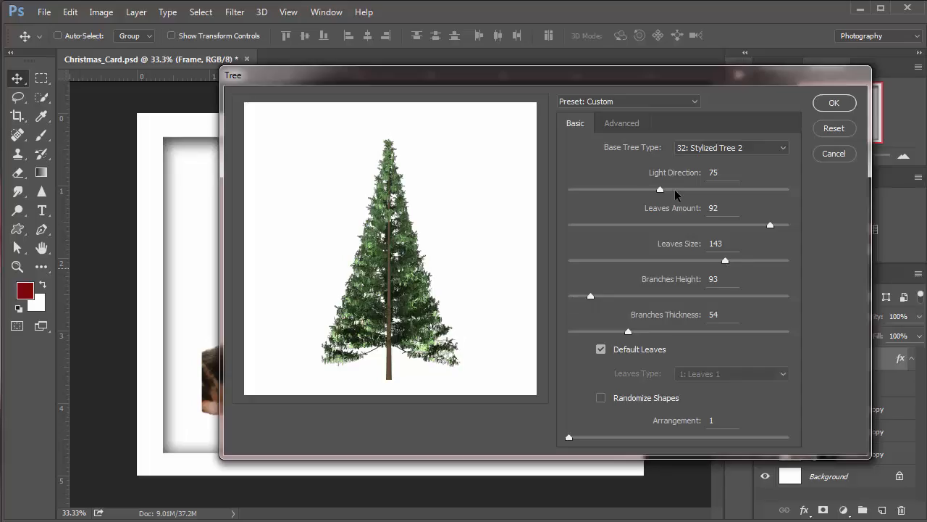
click(718, 190)
click(618, 190)
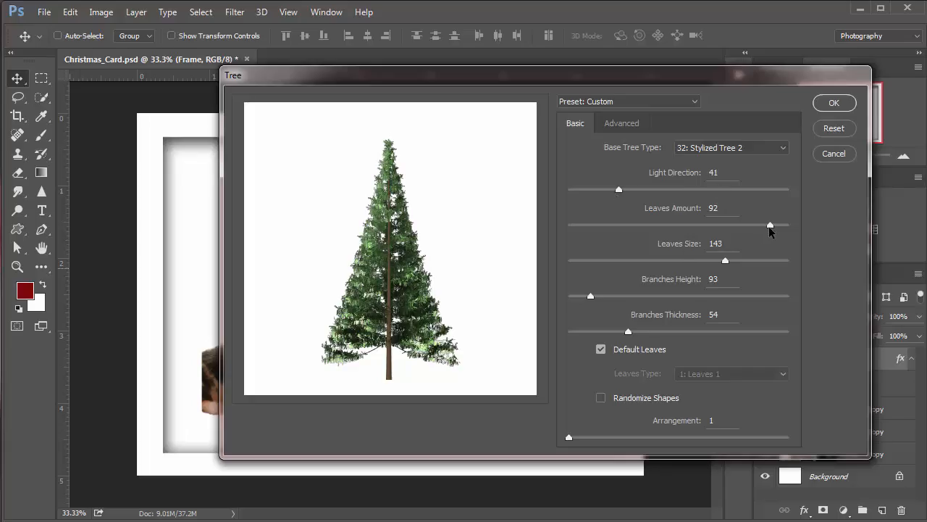
Try a sparser leaves amount for the tree and settle on a leaves amount of 90
drag(770, 227, 642, 230)
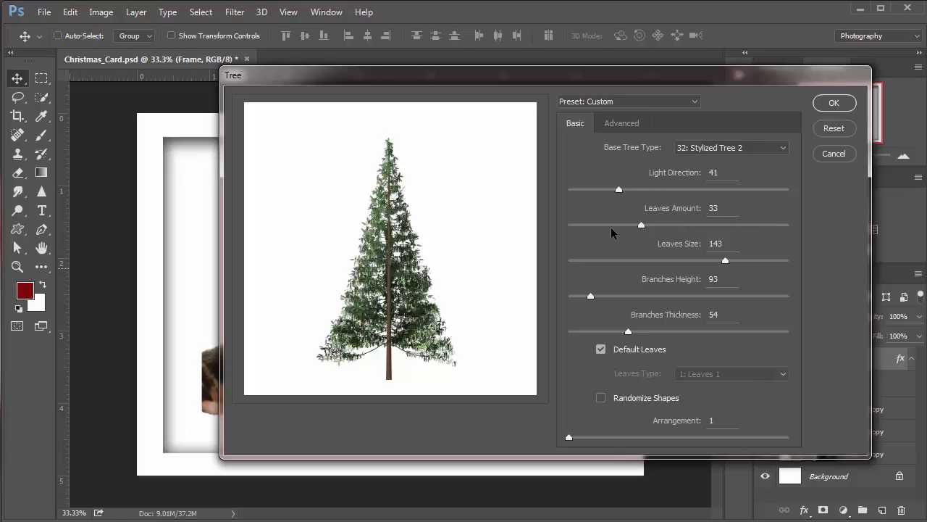
click(747, 226)
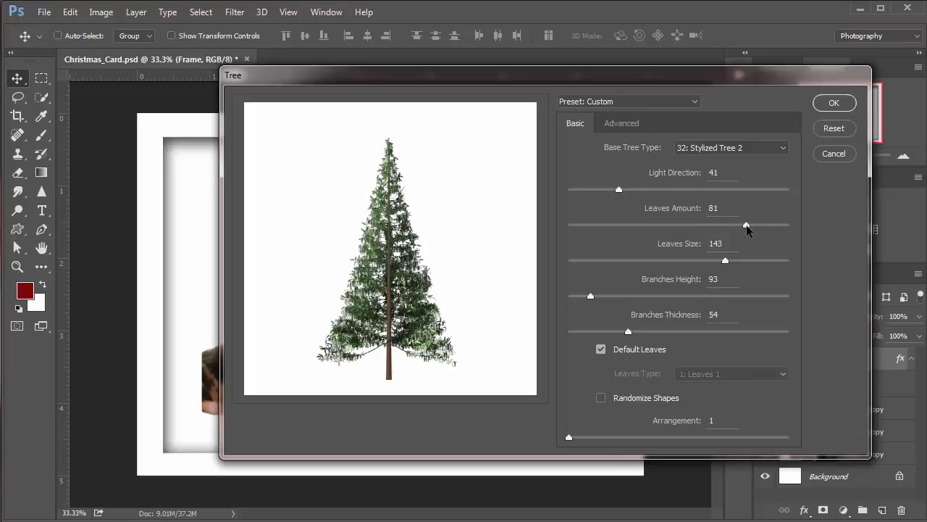
drag(747, 226, 766, 226)
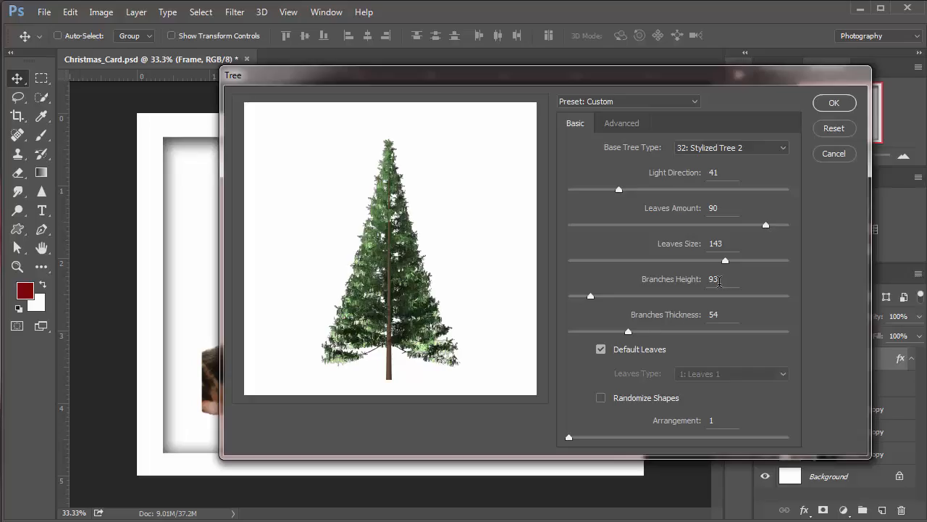
Set the tree's branches height to 87 and its branches thickness to 70
drag(591, 297, 648, 299)
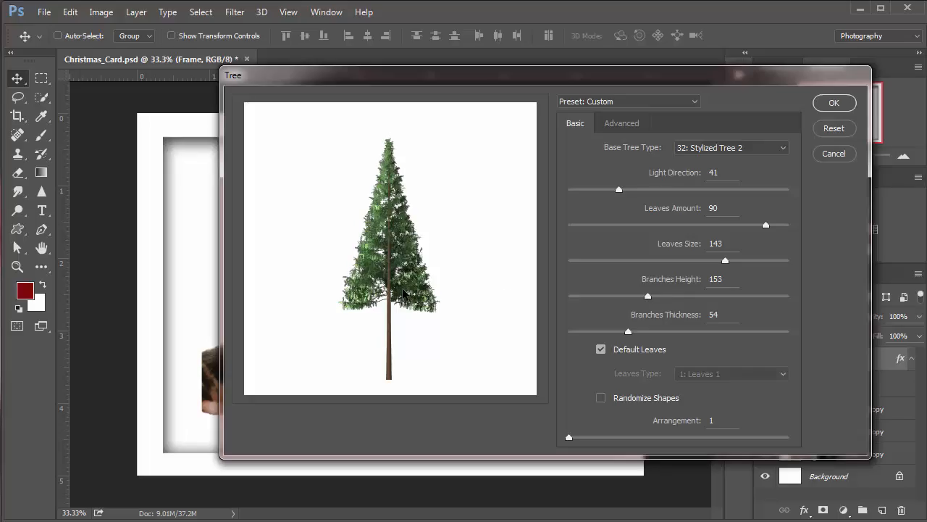
drag(597, 298, 585, 305)
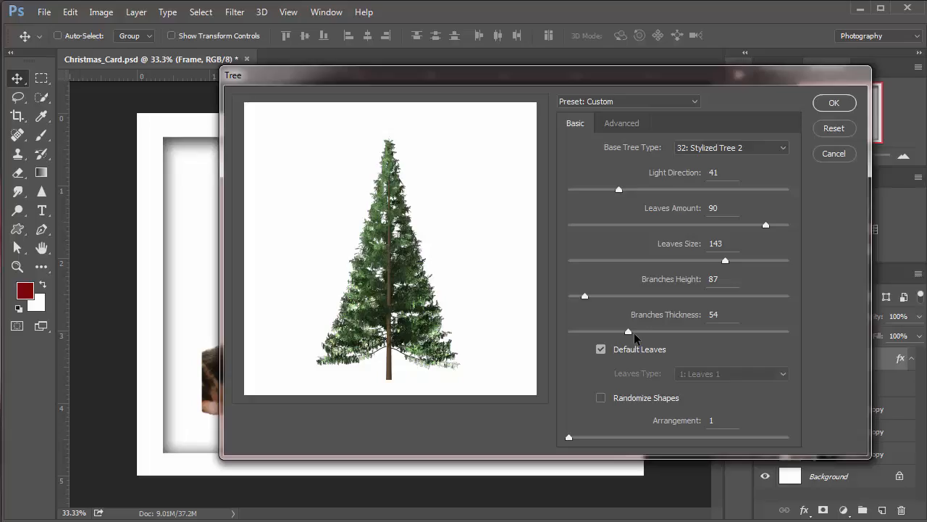
drag(634, 333, 677, 335)
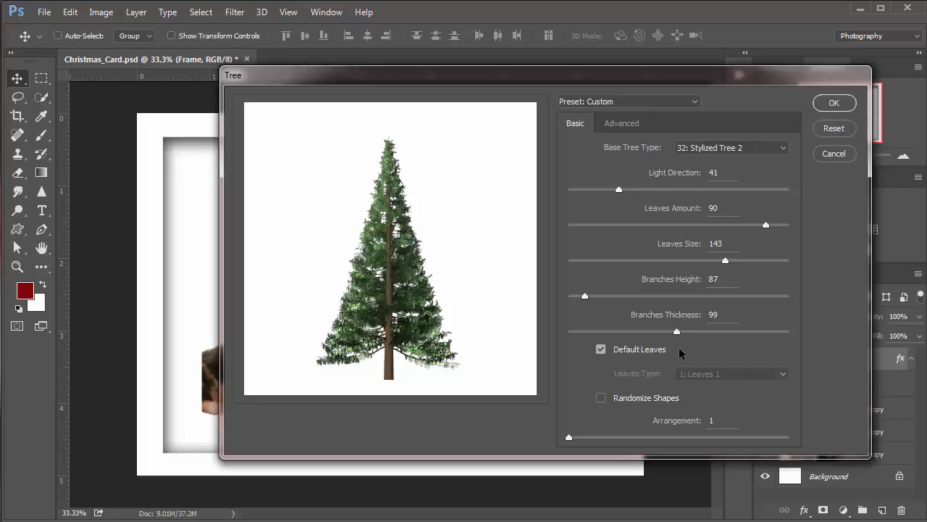
drag(676, 334, 643, 342)
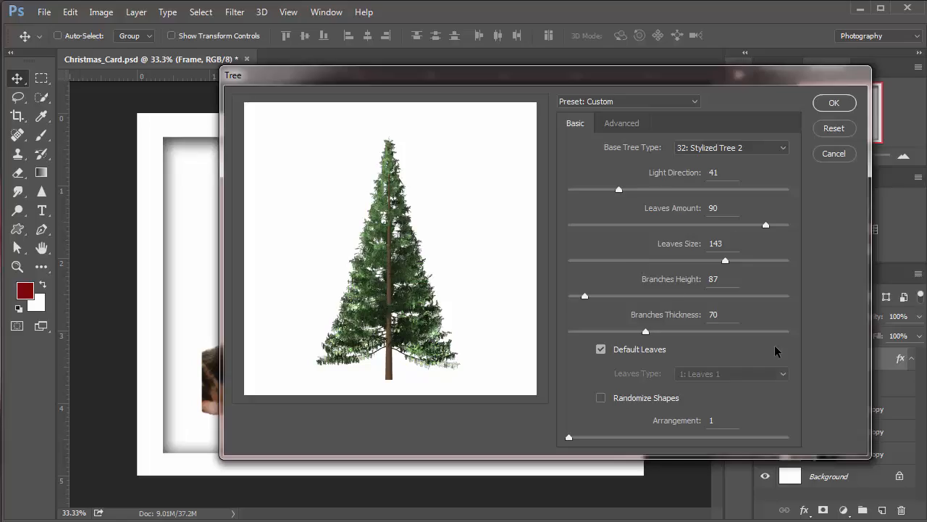
key(Return)
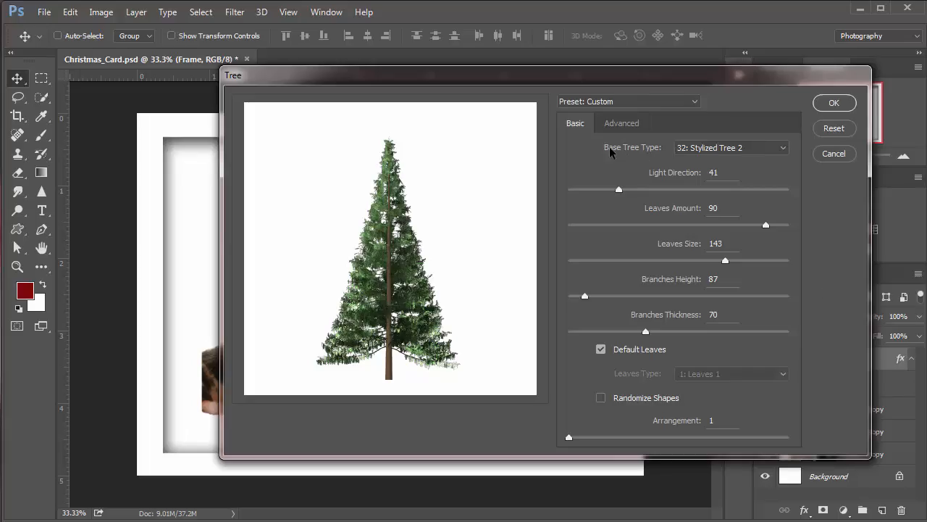
Preview the Pine Tree 2 and Spruce Tree base types, and return to Stylized Tree 2
click(785, 150)
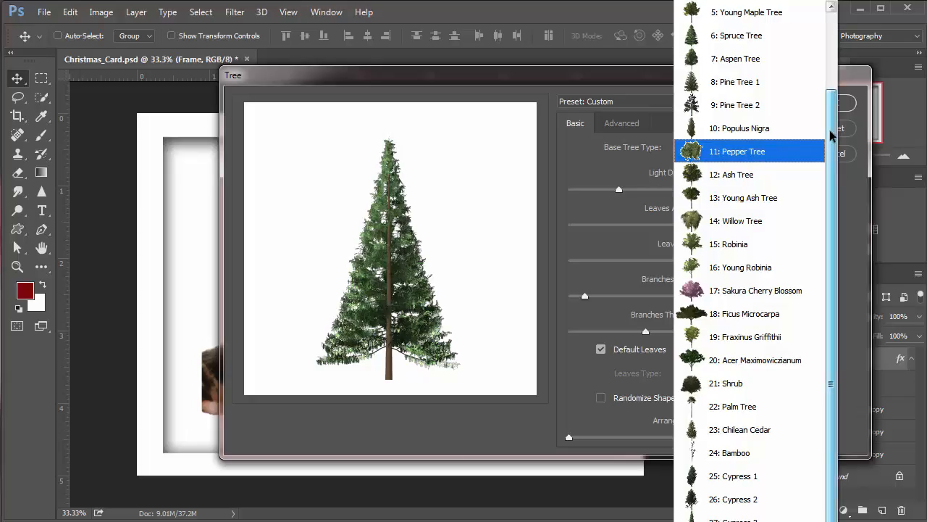
click(743, 105)
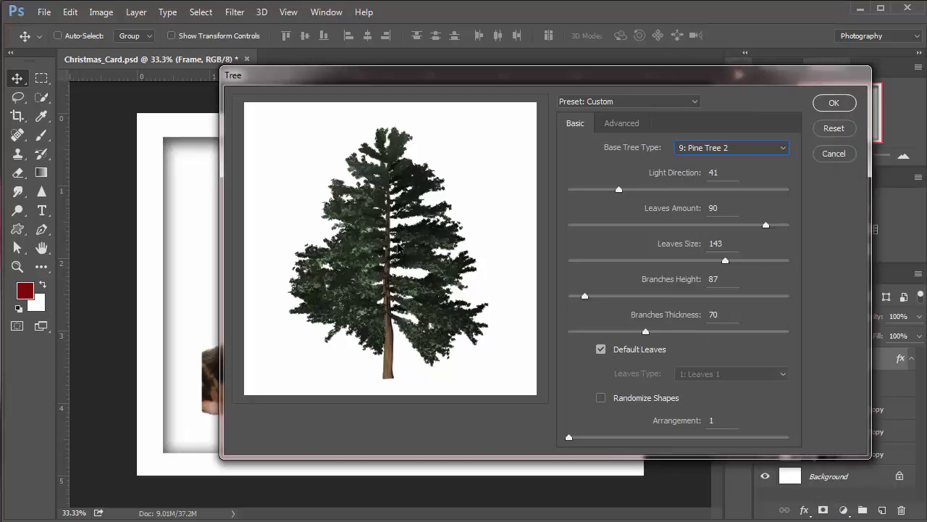
click(782, 149)
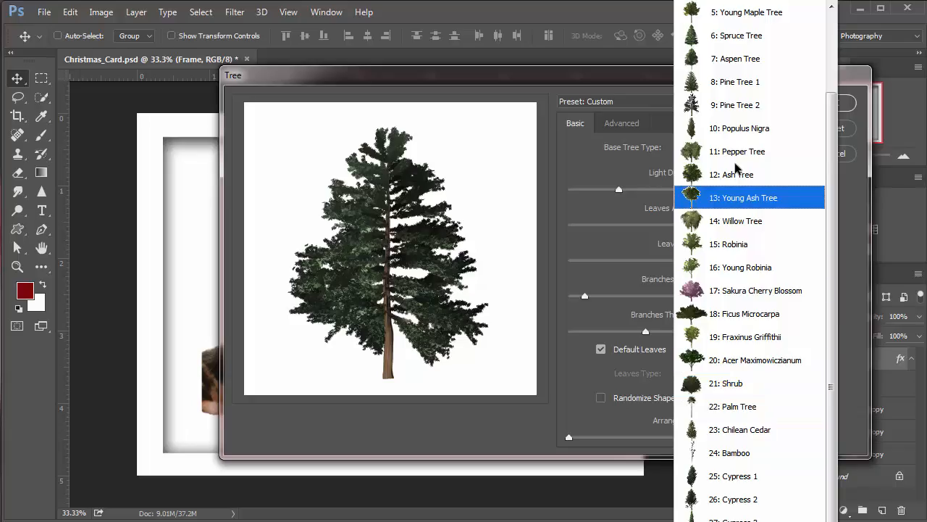
click(739, 35)
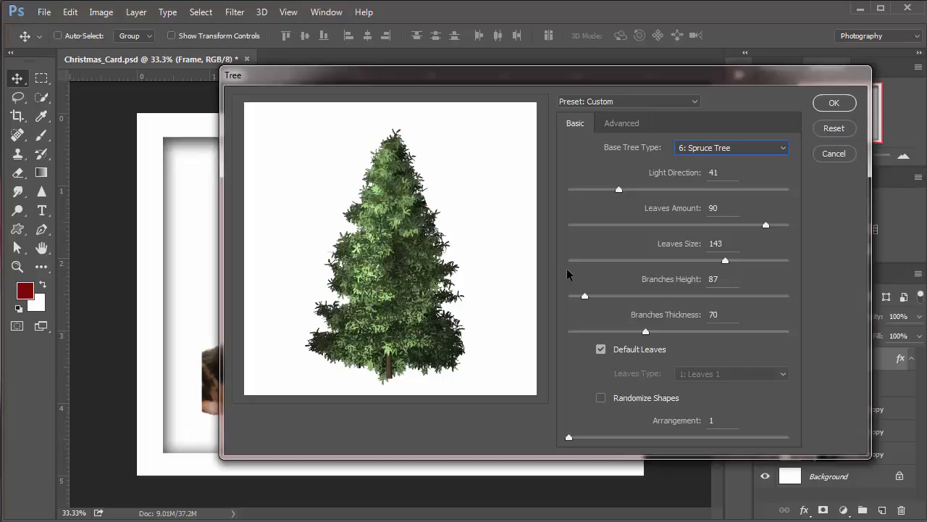
click(784, 148)
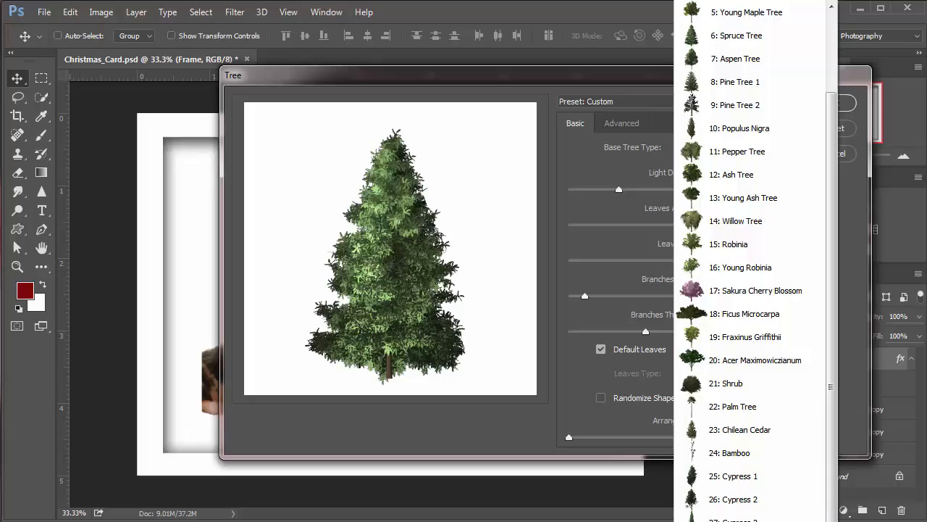
click(731, 520)
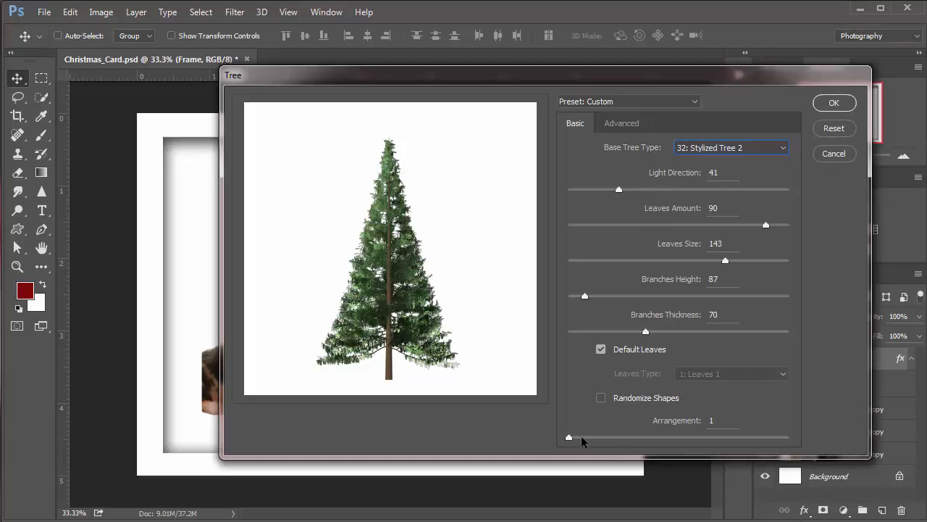
Try out the tree's shape variations, set its arrangement to 17.4 with Randomize Shapes off, and render the tree
drag(572, 439, 676, 439)
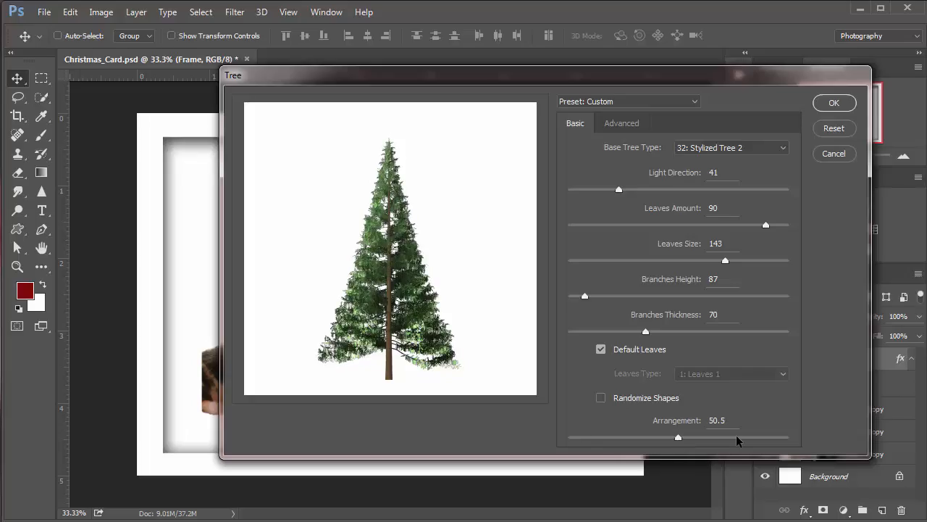
drag(736, 437, 739, 438)
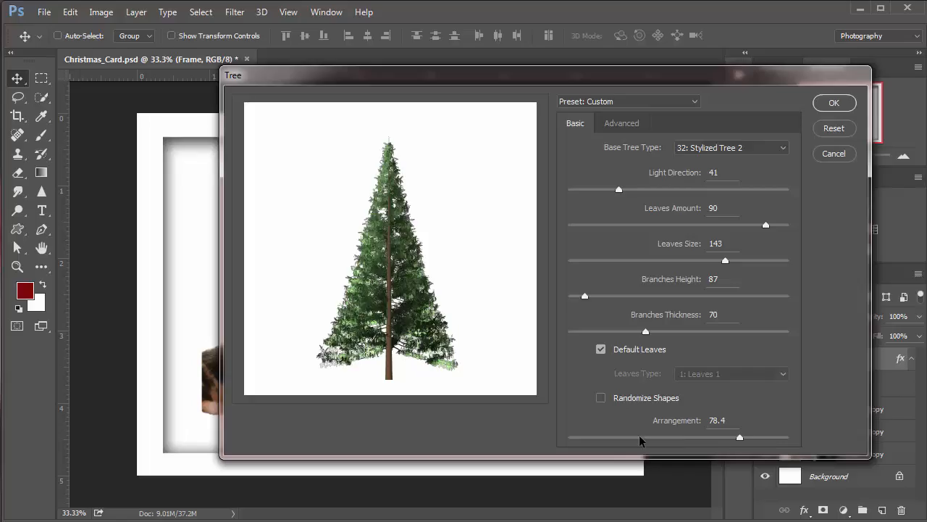
click(601, 398)
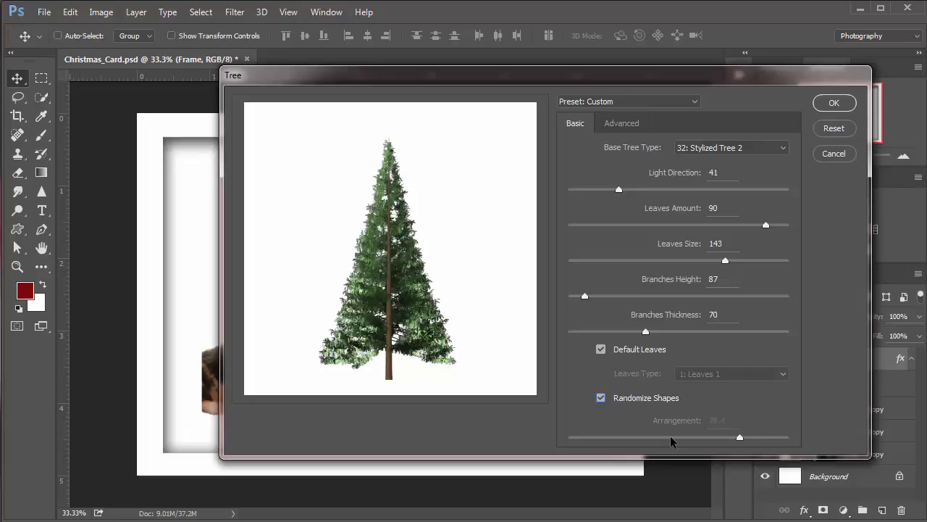
click(601, 398)
drag(730, 443, 680, 443)
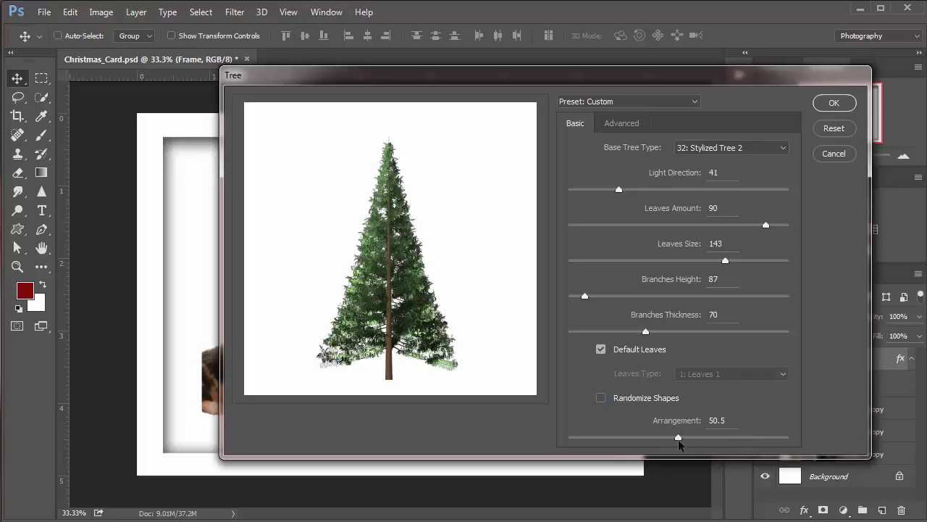
click(721, 439)
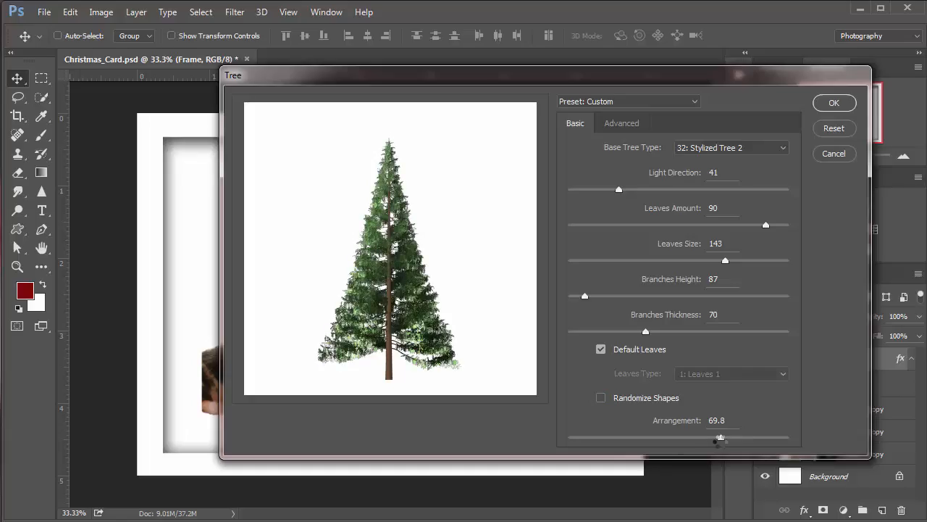
click(625, 438)
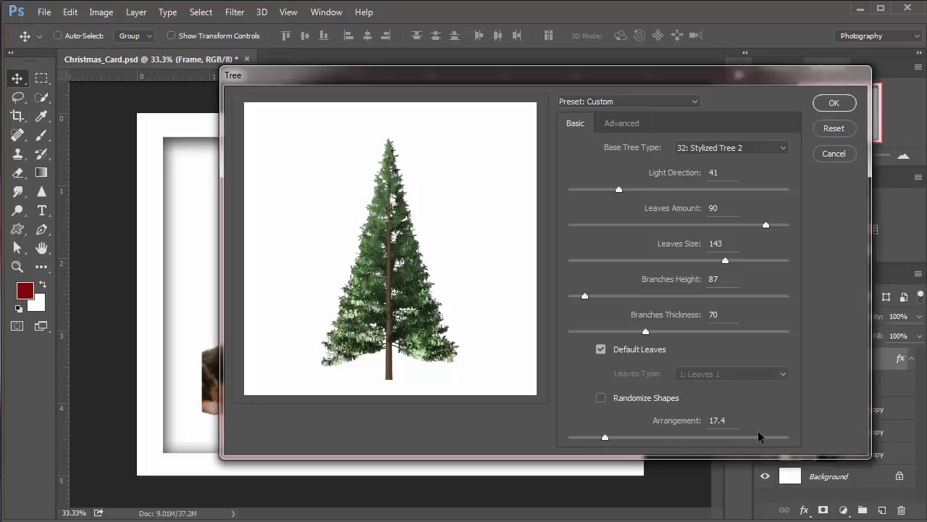
click(842, 104)
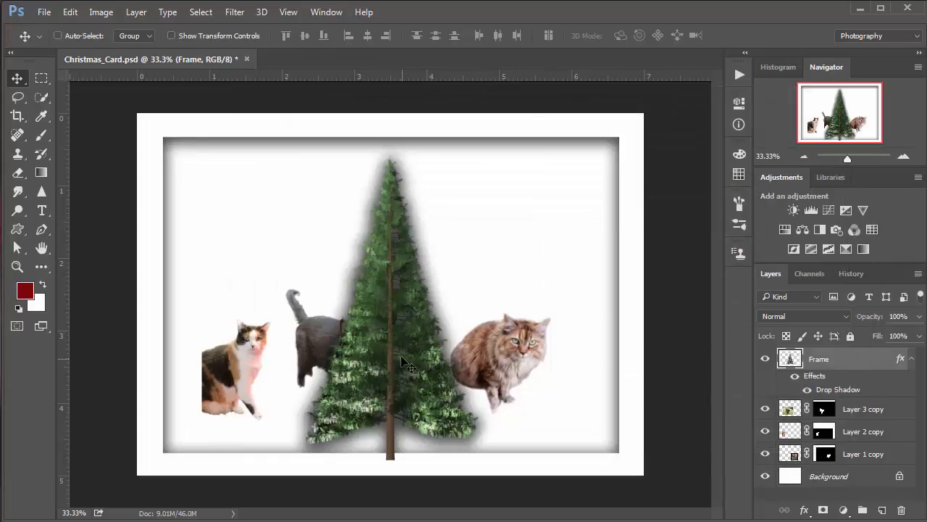
Move the Frame layer slightly up, and undo both this move and the tree rendered on the Frame layer
mouse_move(401, 356)
mouse_down()
mouse_move(405, 338)
mouse_move(399, 350)
mouse_up()
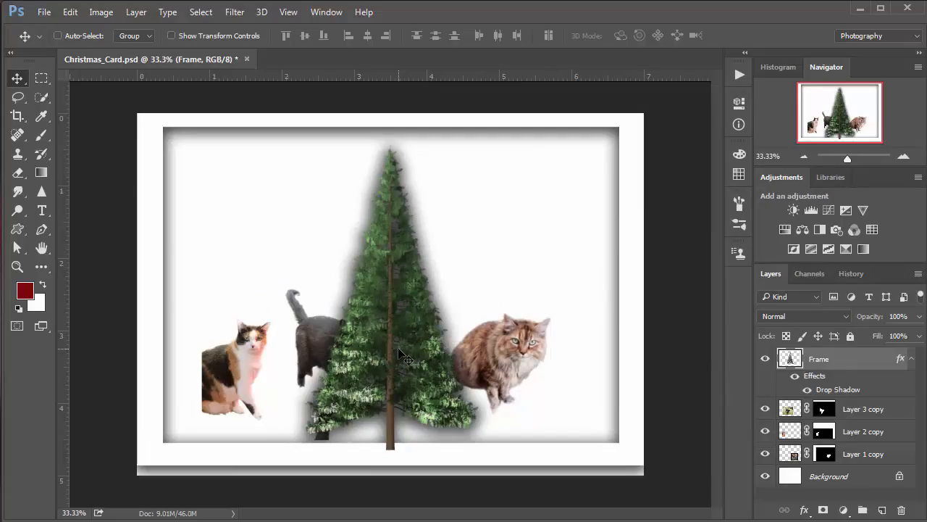
key(ctrl)
key(ctrl+z)
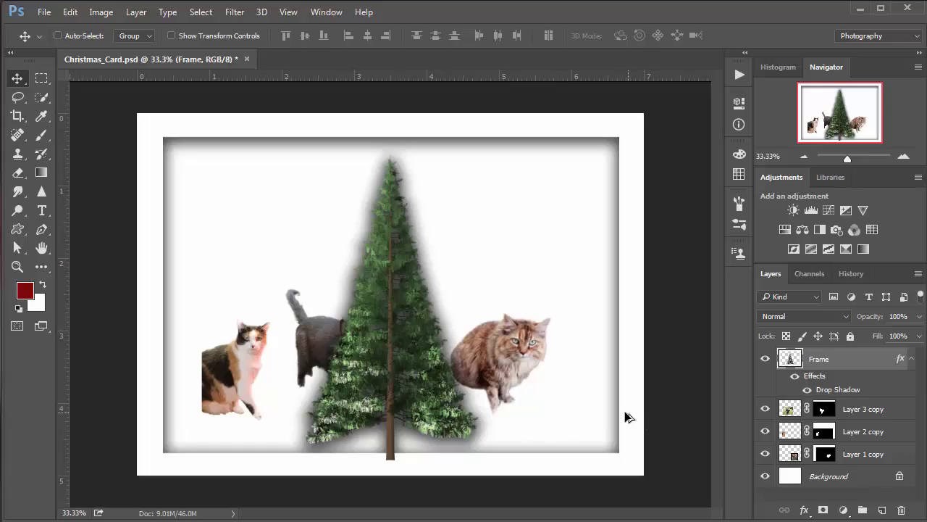
key(ctrl+z)
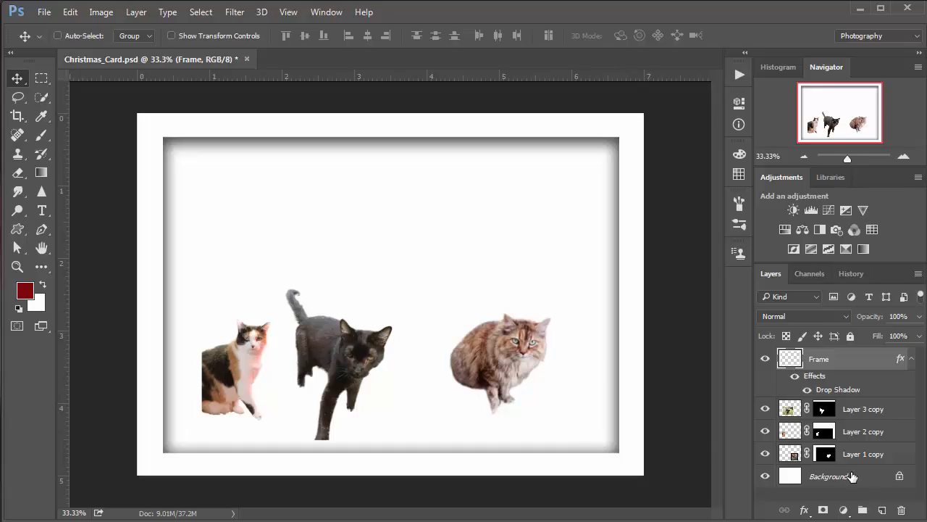
Render the tree with the last filter settings on a new layer above Frame and move it up so the trunk stays inside the frame
click(883, 510)
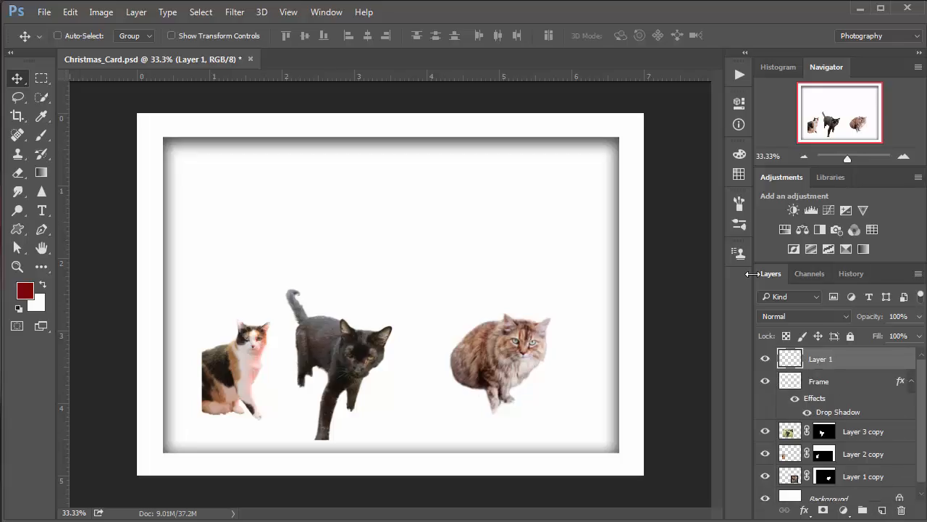
click(241, 10)
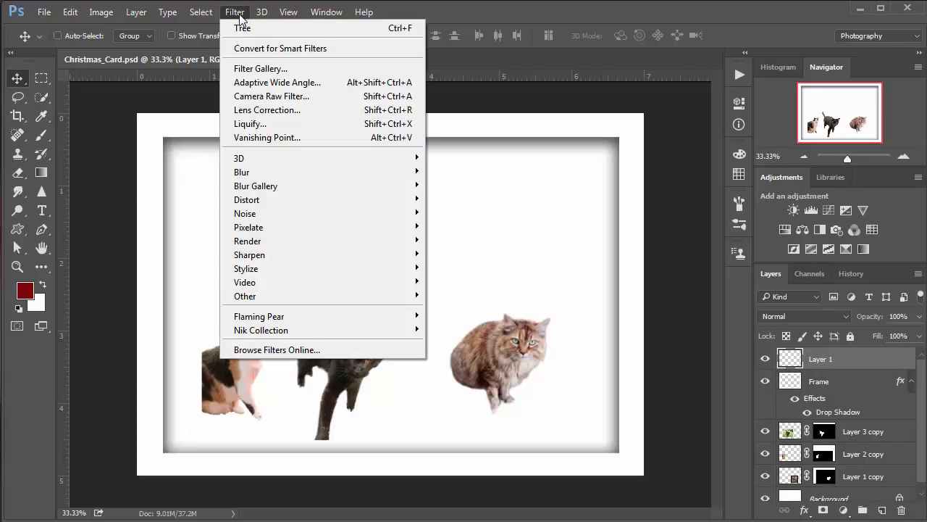
click(276, 31)
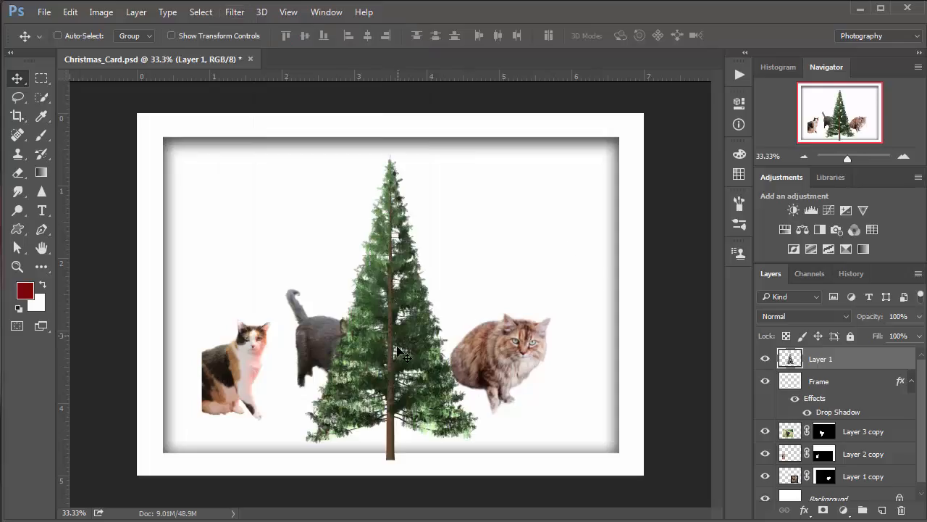
mouse_move(396, 352)
mouse_down()
mouse_move(397, 332)
mouse_move(399, 342)
mouse_up()
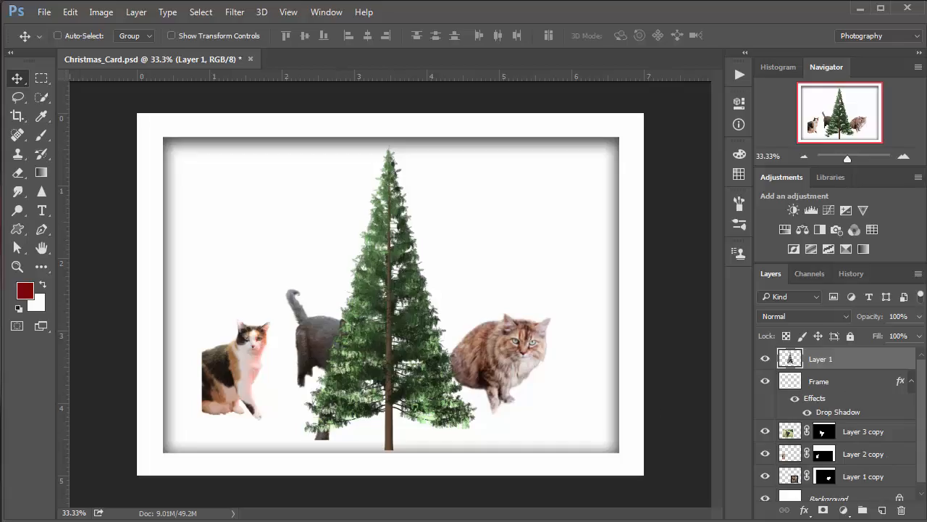
Place the tree layer behind the three cats, directly above the Background, and convert it to a Smart Object
scroll(840, 423, down, 1)
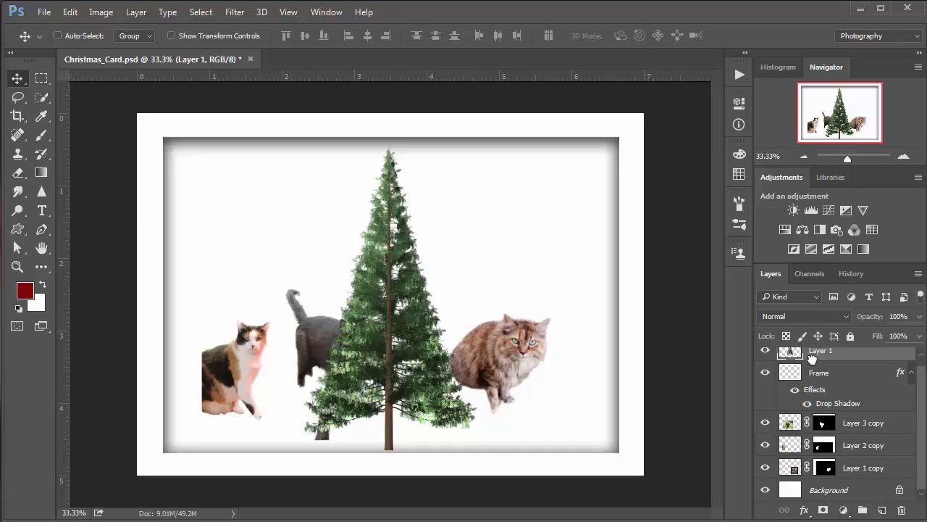
drag(812, 357, 830, 474)
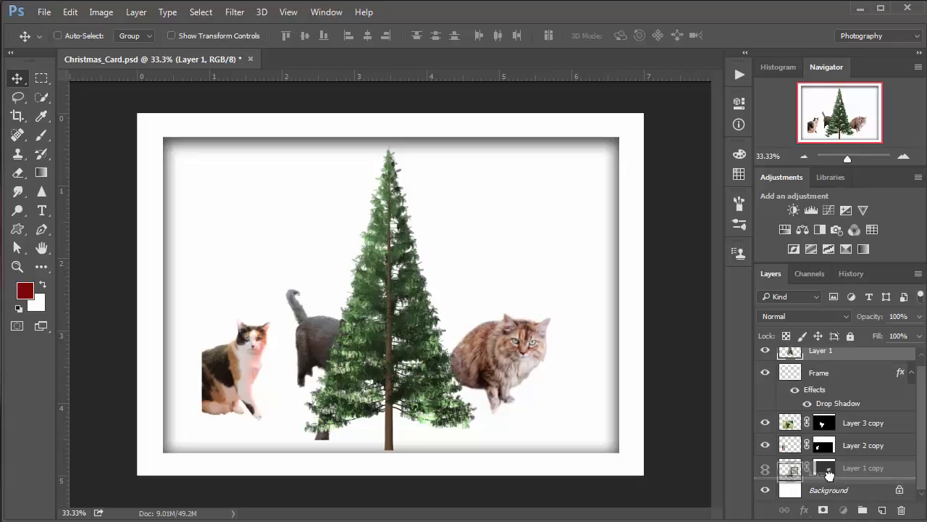
drag(830, 473, 830, 474)
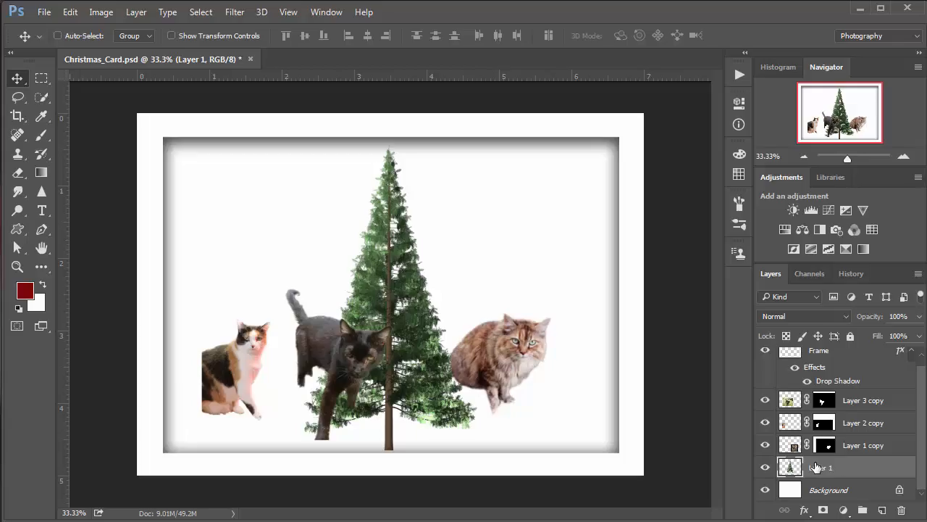
right_click(817, 467)
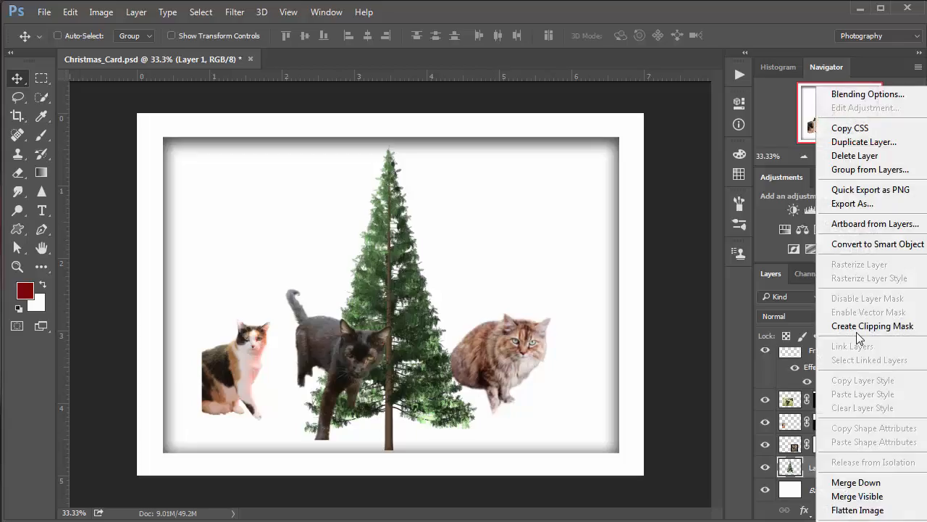
click(859, 248)
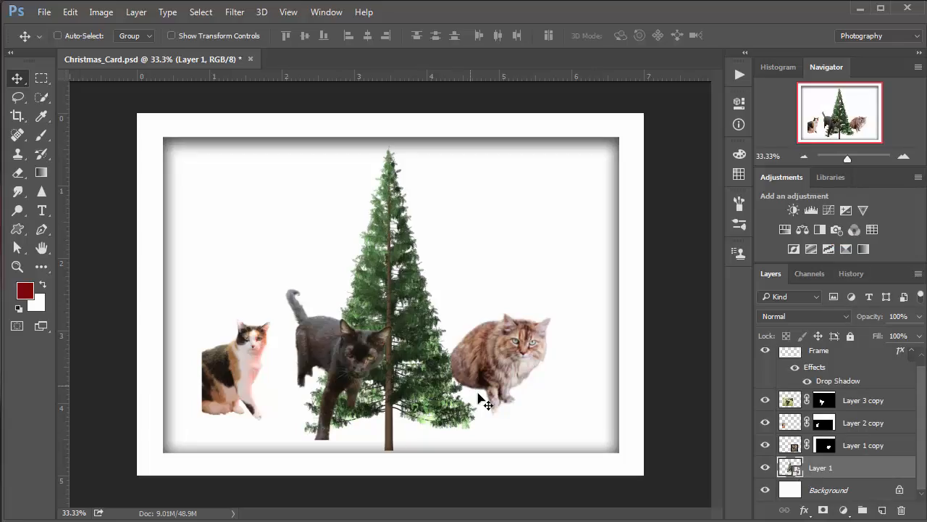
Stretch the tree to about 166% of its width, keeping its height near 100%, and move it up so its tip meets the frame's inner upper edge
key(ctrl+t)
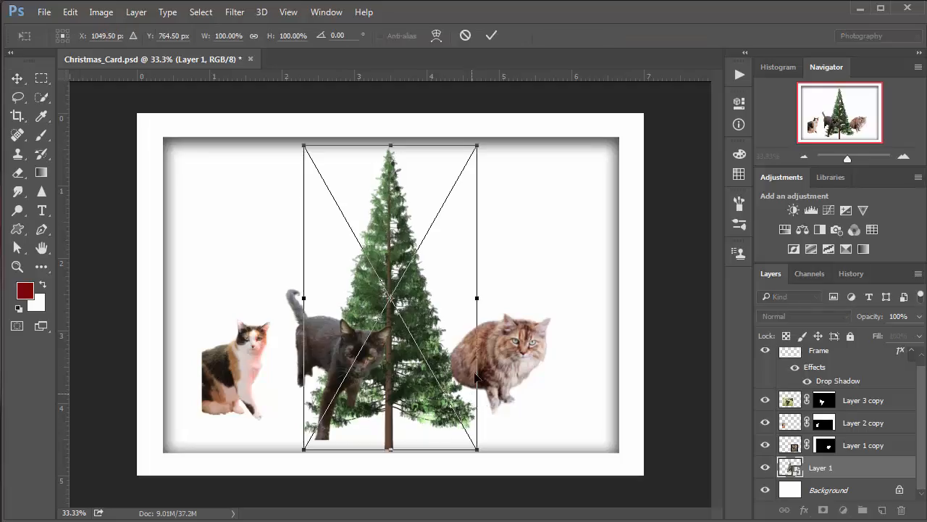
drag(509, 299, 507, 299)
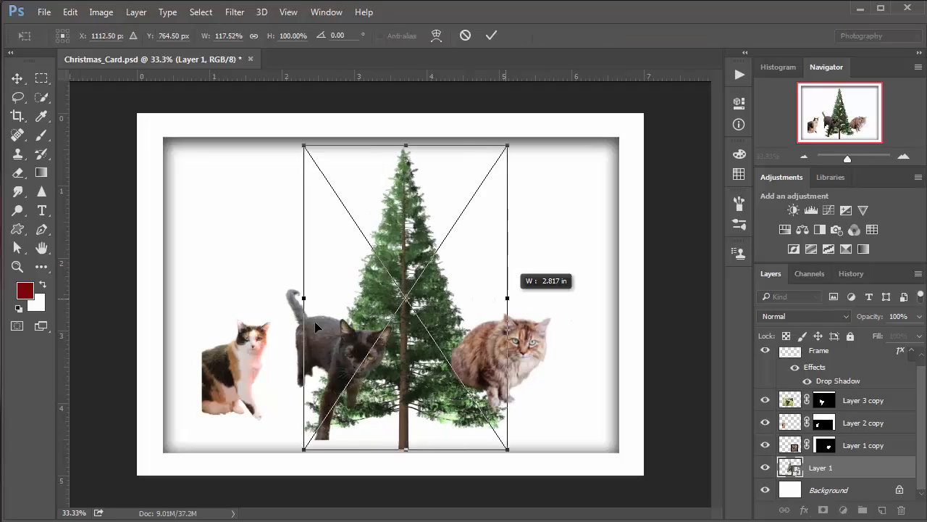
drag(305, 298, 271, 298)
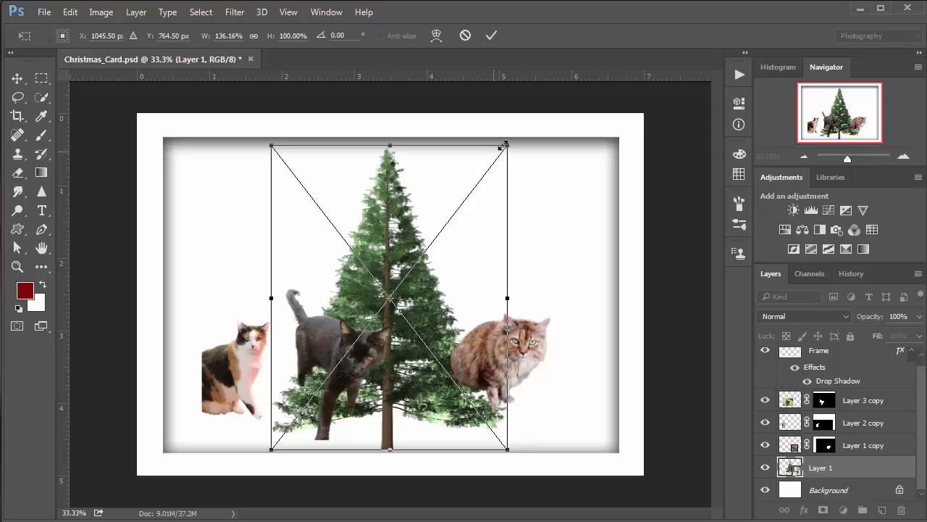
drag(507, 146, 556, 161)
drag(447, 270, 430, 262)
drag(400, 443, 399, 459)
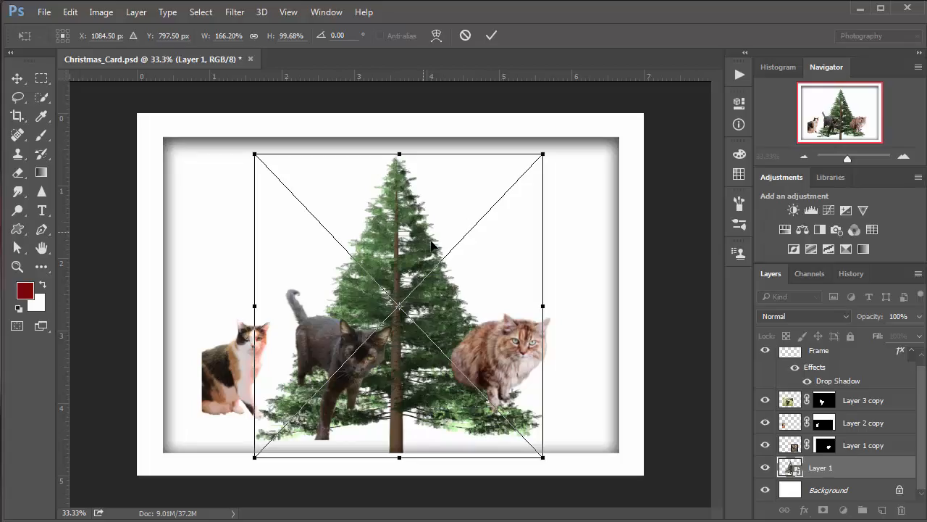
key(Return)
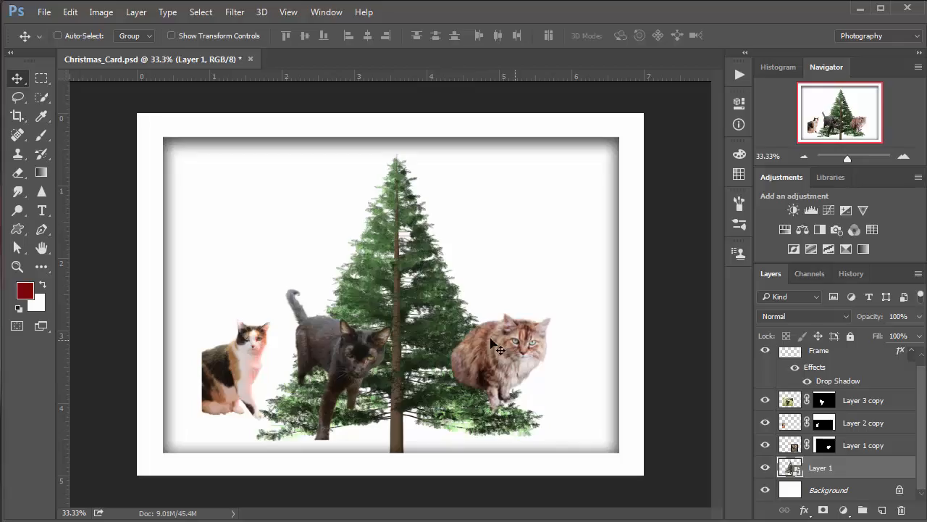
drag(395, 331, 396, 308)
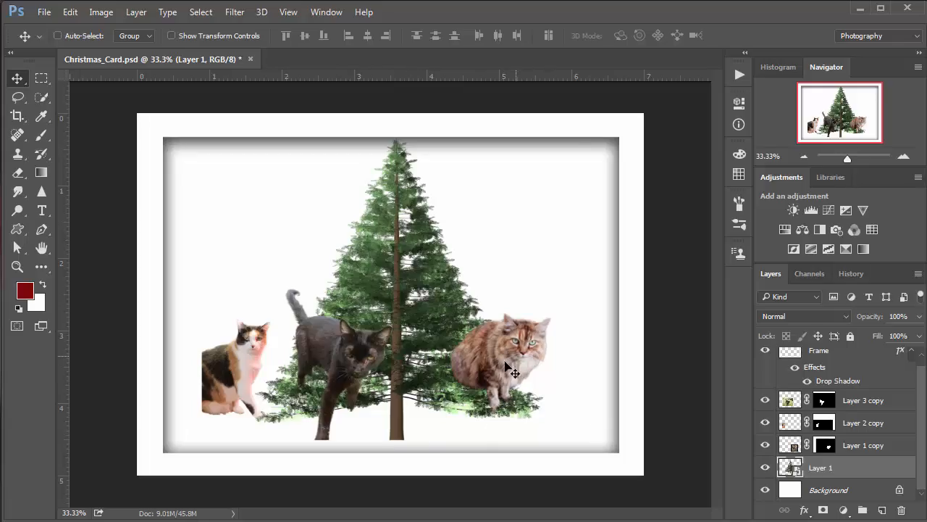
Spread out the cats: the brown long-haired one right of the tree, the black one before the trunk, the calico in the frame's lower-left corner
click(58, 36)
drag(520, 360, 569, 376)
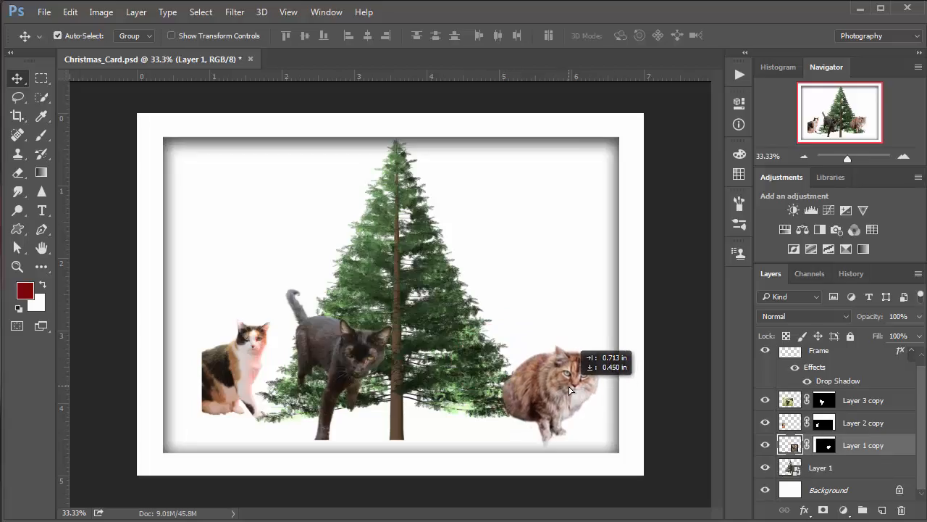
click(338, 360)
drag(337, 361, 457, 397)
drag(405, 372, 342, 358)
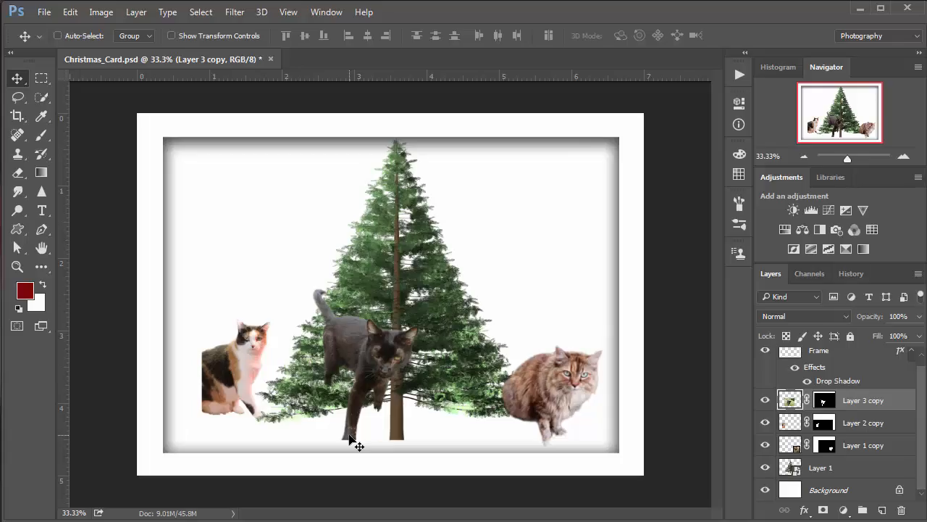
key(ctrl)
drag(225, 376, 185, 406)
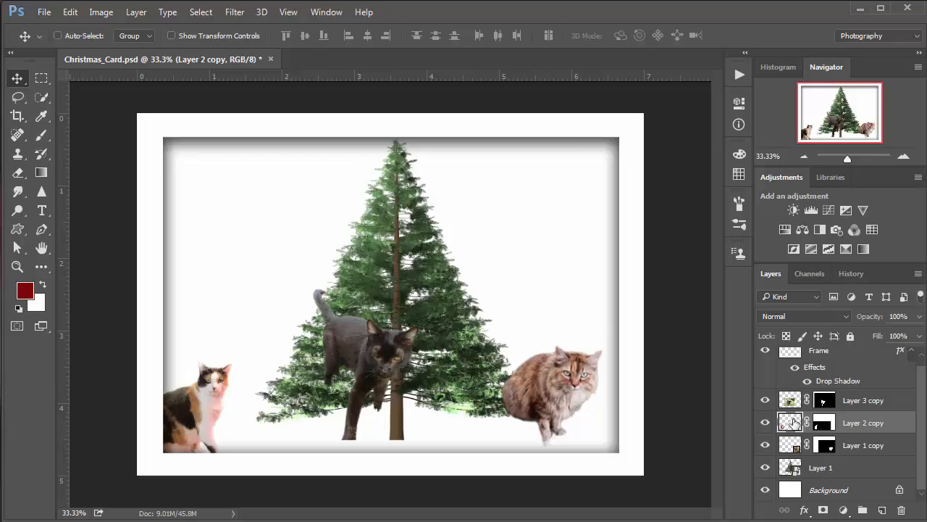
Convert the calico cat's layer, Layer 2 copy, to a Smart Object and scale it up to about 128%
right_click(852, 427)
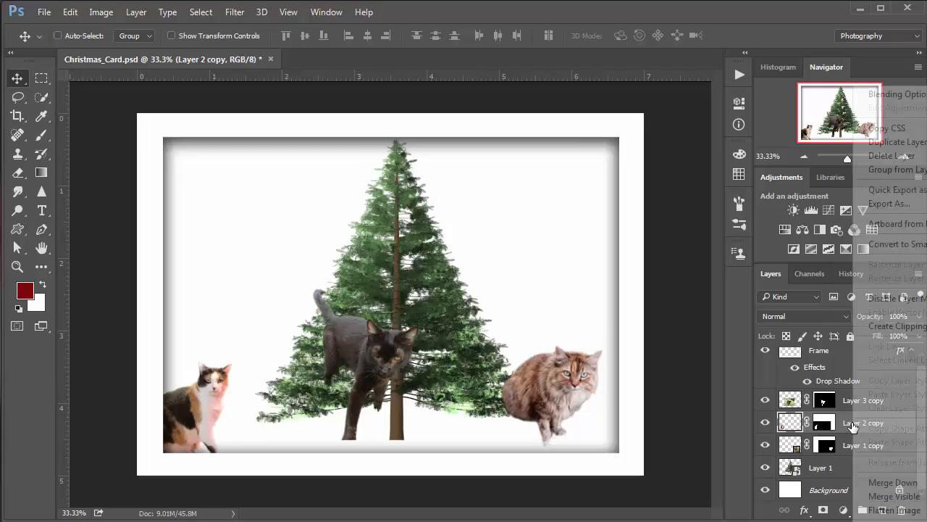
click(898, 244)
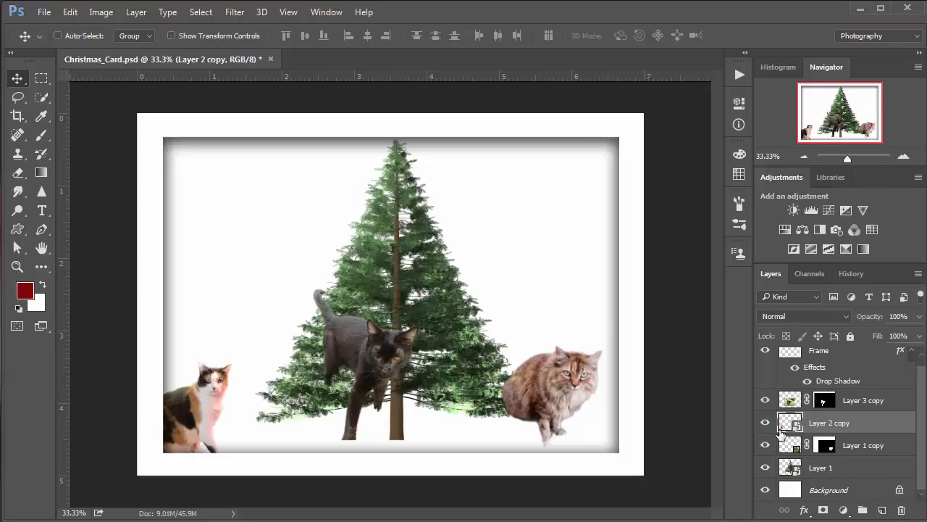
key(ctrl)
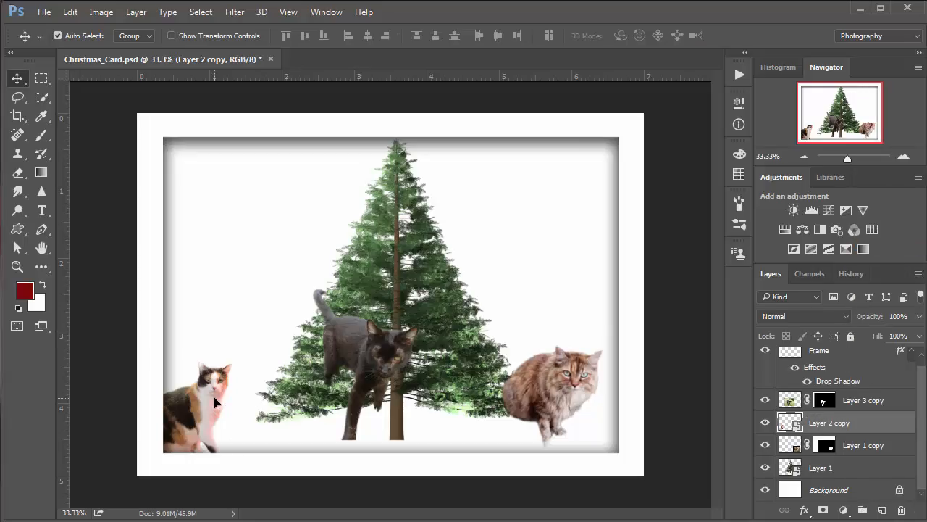
key(ctrl+t)
drag(235, 355, 251, 330)
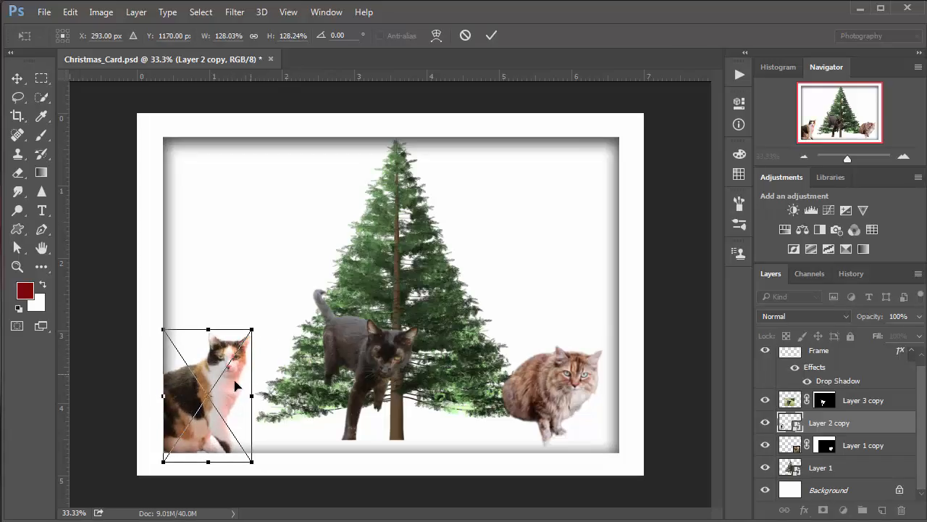
key(Return)
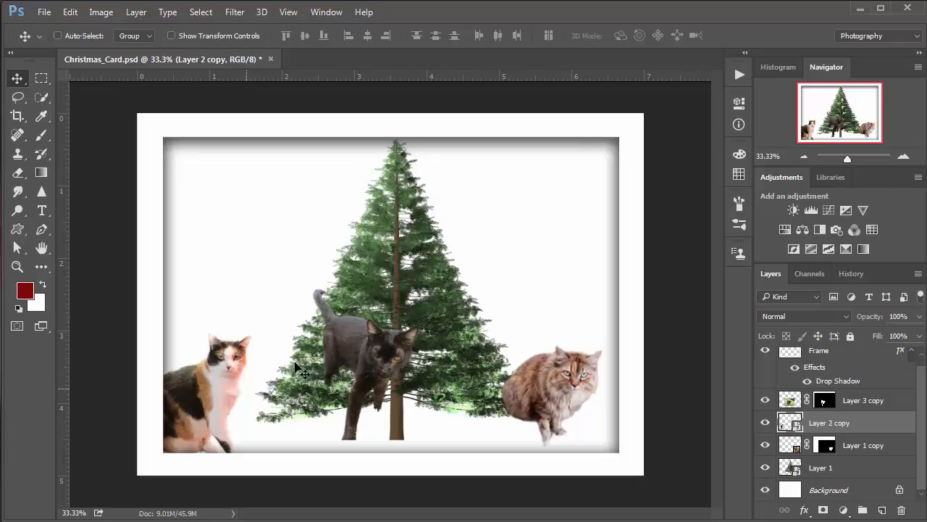
Try to reshape the black cat on Layer 3 copy by distorting its corners and narrowing it, and move it in front of the tree trunk
ctrl+click(380, 353)
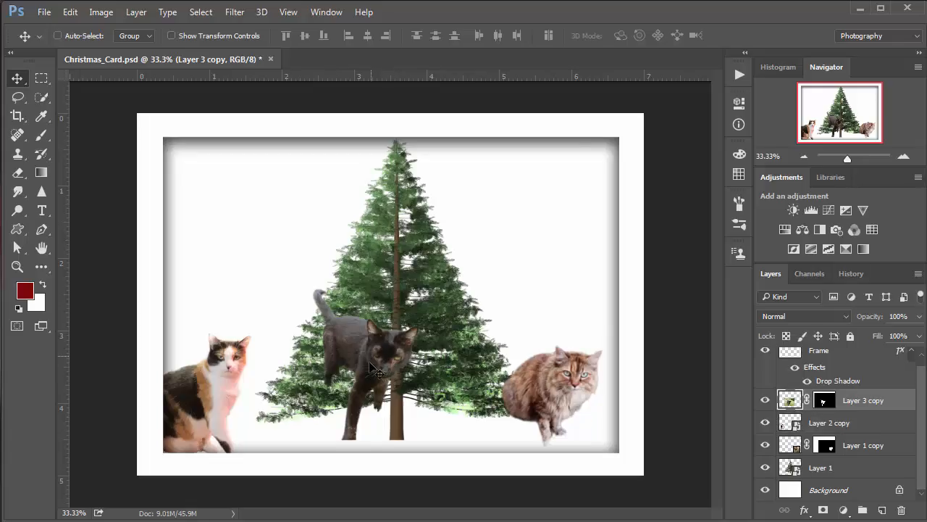
key(ctrl+t)
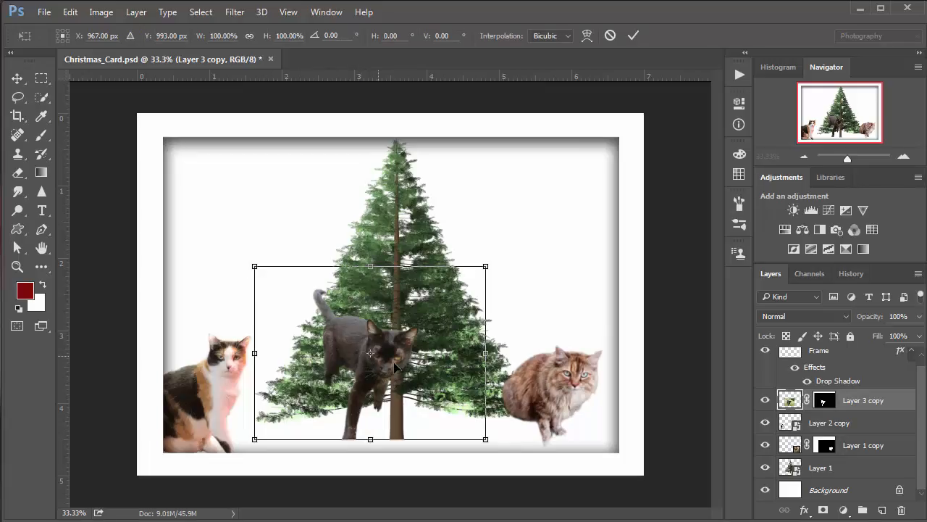
scroll(393, 368, up, 1)
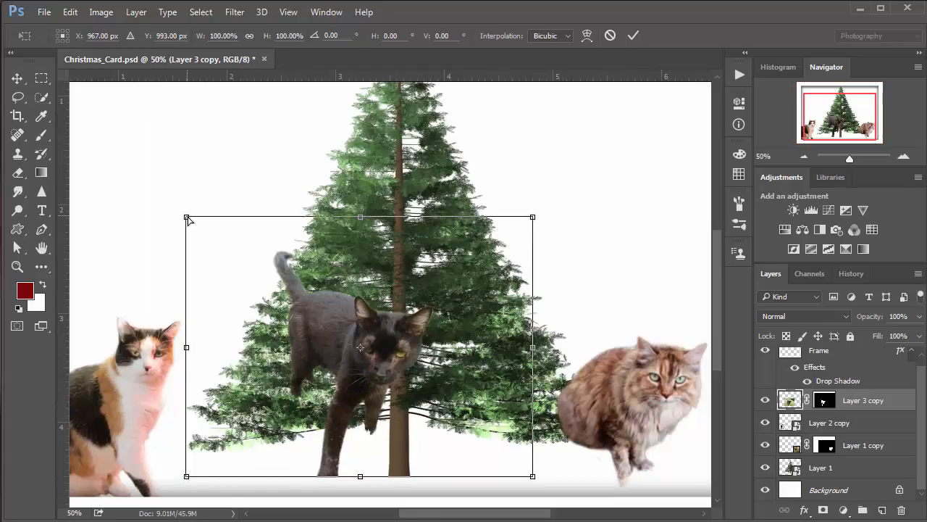
drag(188, 218, 185, 316)
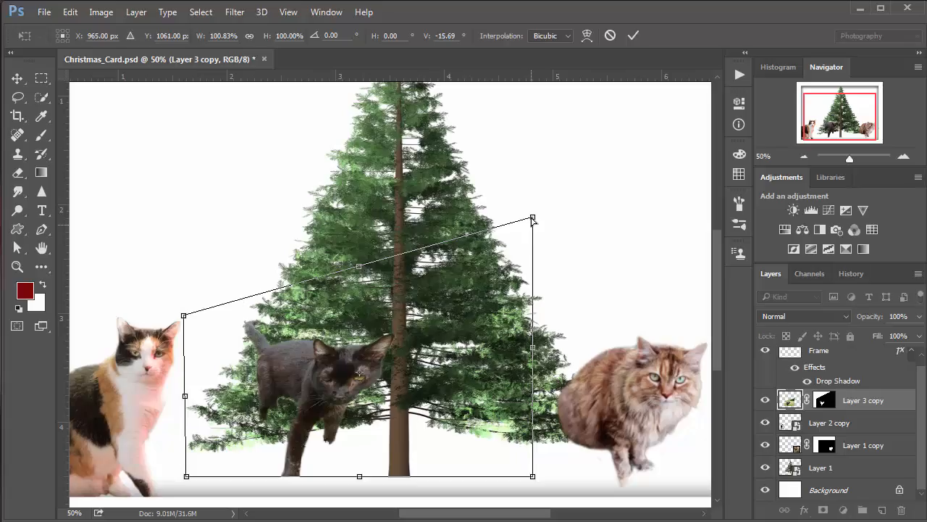
drag(533, 217, 501, 214)
drag(532, 476, 505, 477)
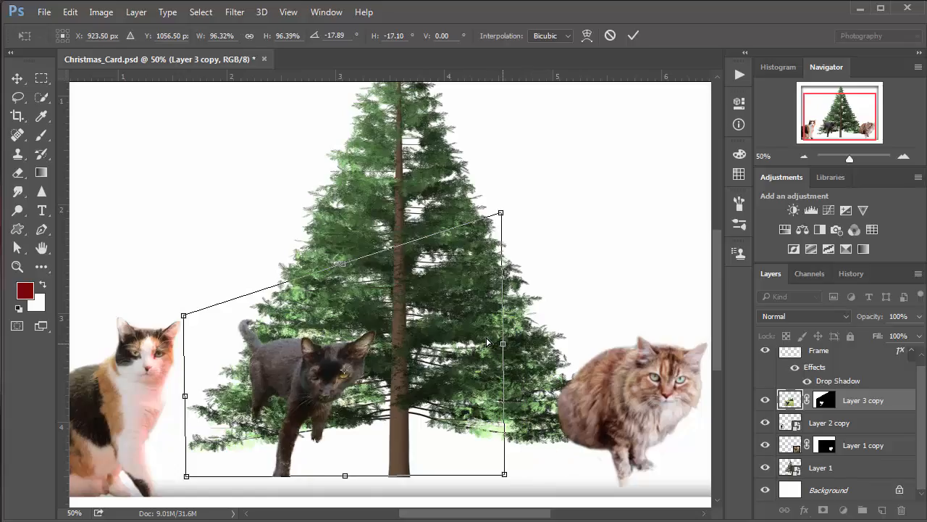
drag(502, 344, 469, 331)
key(Return)
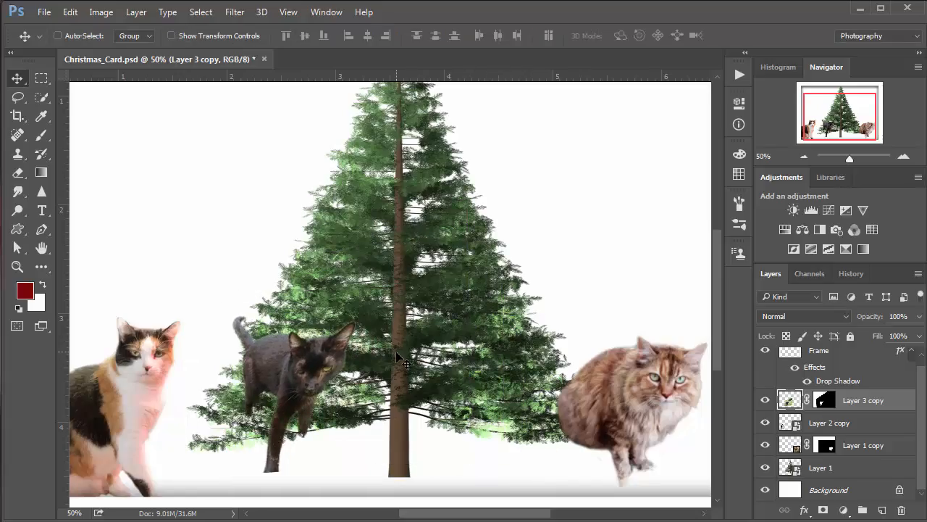
drag(368, 393, 455, 412)
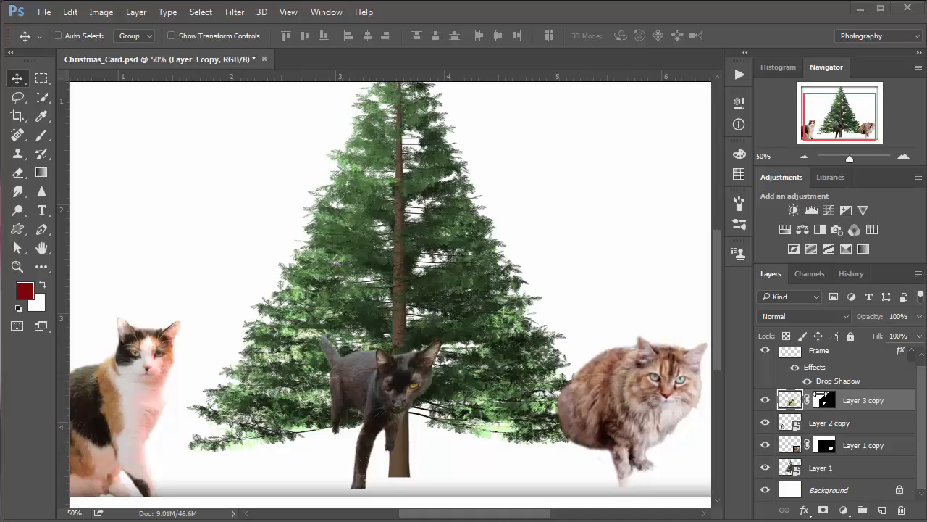
Undo the black cat's move and distortion, going back in the history to the calico cat's Free Transform
key(ctrl)
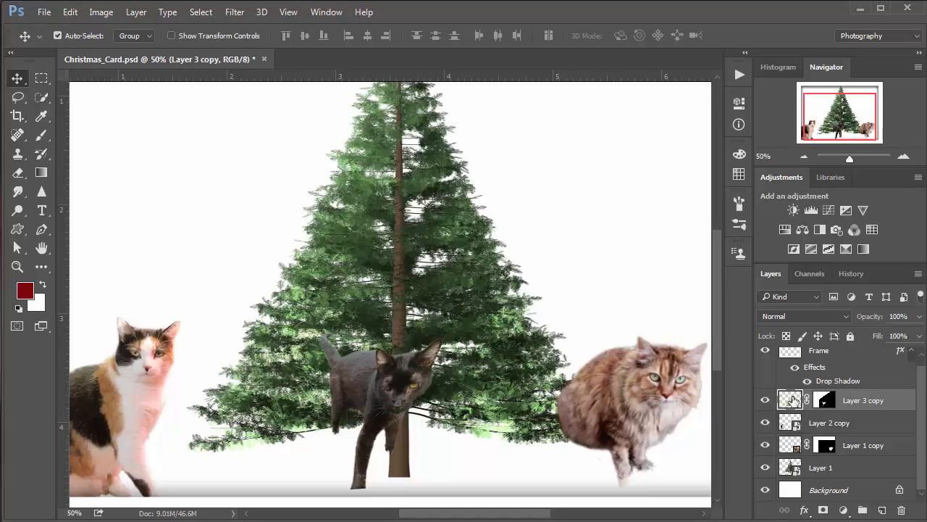
key(ctrl+z)
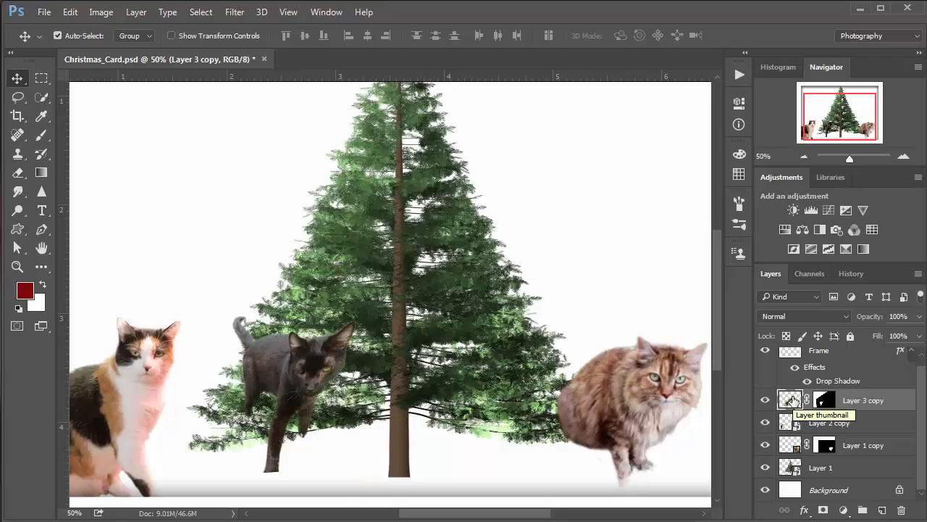
click(790, 399)
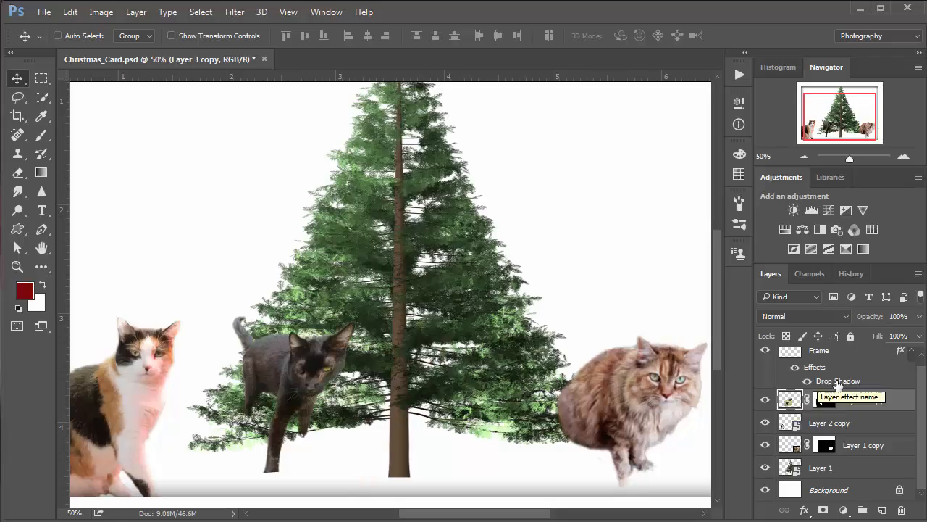
click(852, 275)
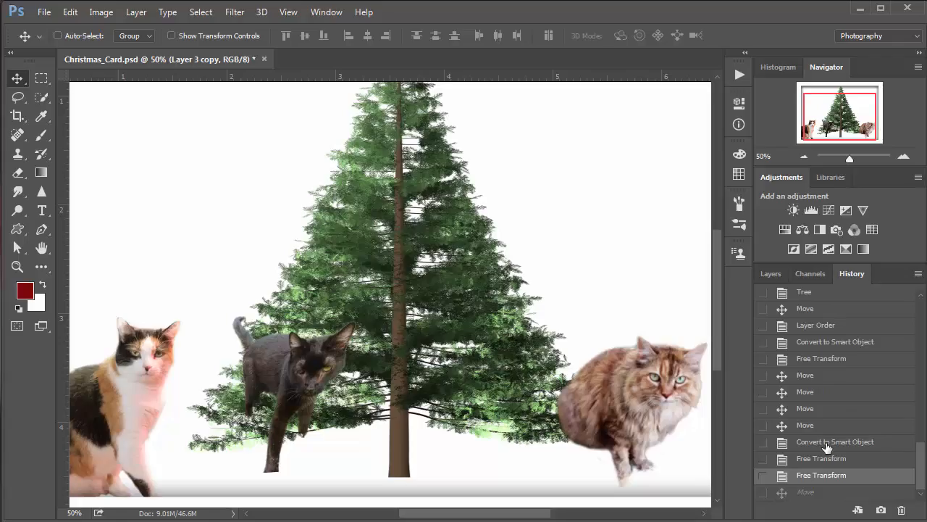
click(804, 458)
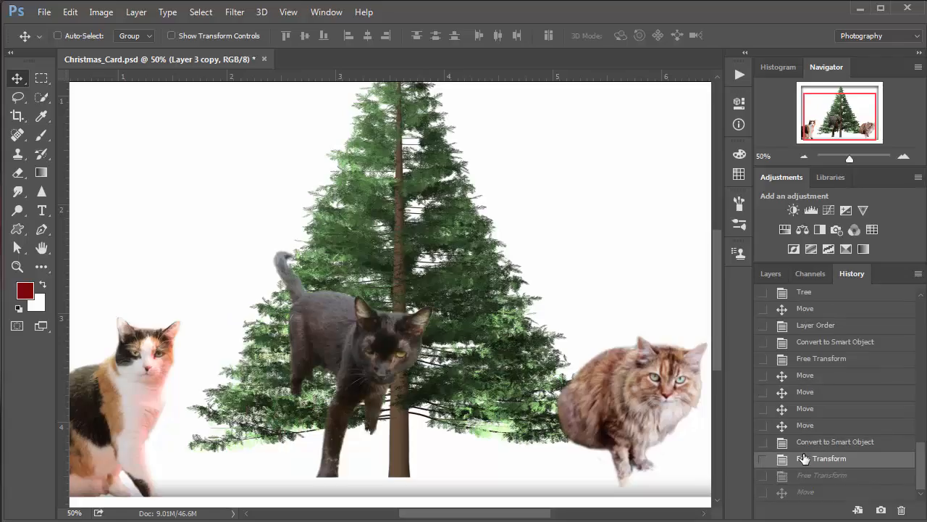
click(806, 443)
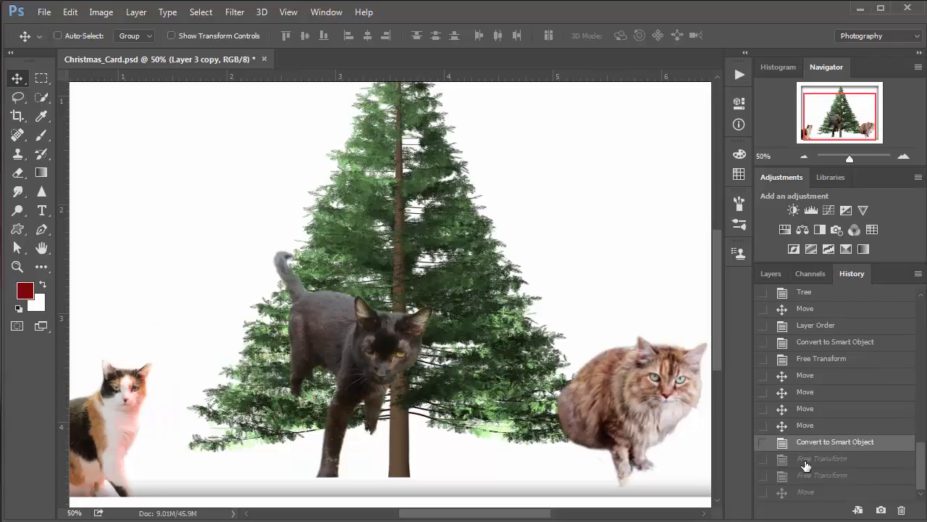
click(806, 461)
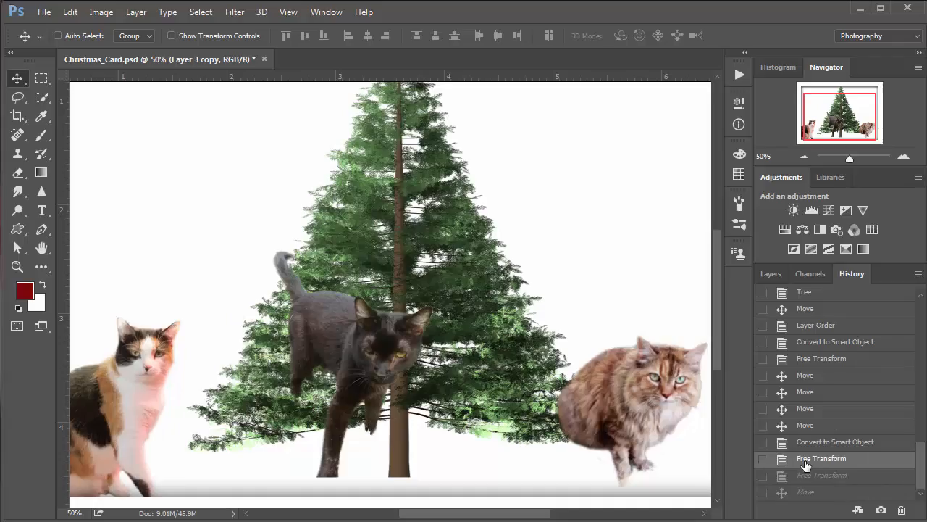
click(771, 273)
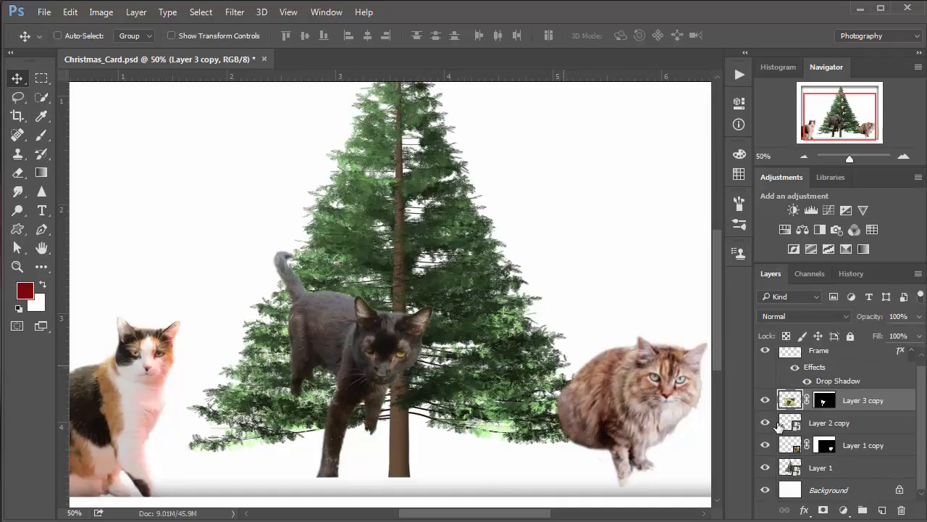
Convert the black cat's Layer 3 copy and the brown cat's Layer 1 copy to Smart Objects
right_click(852, 402)
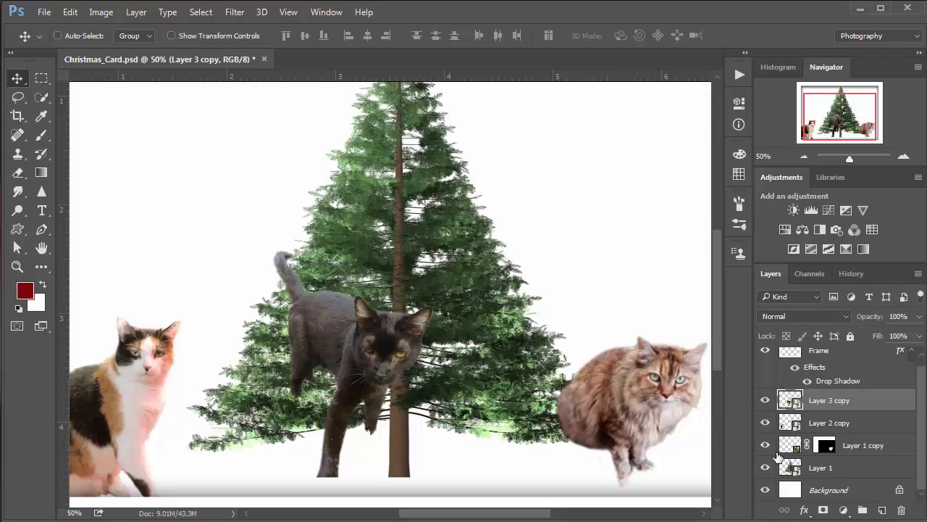
click(868, 448)
right_click(871, 448)
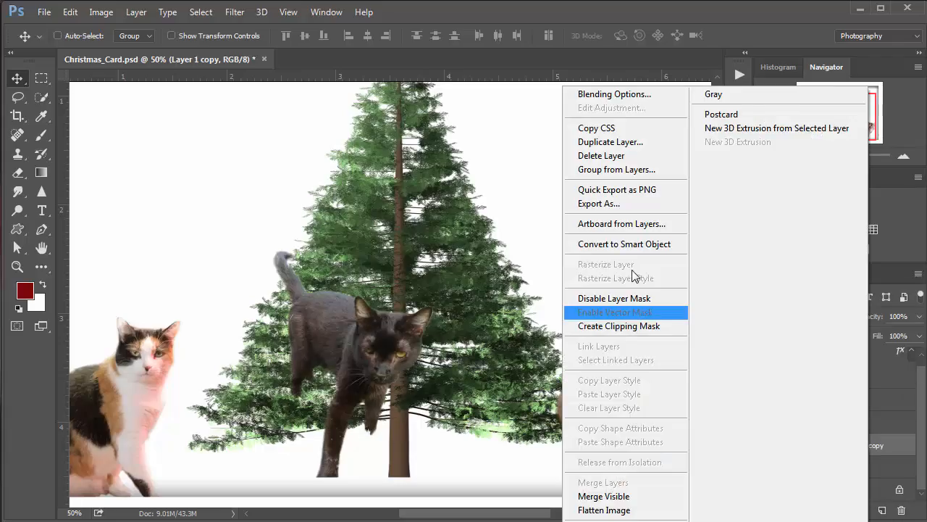
click(627, 247)
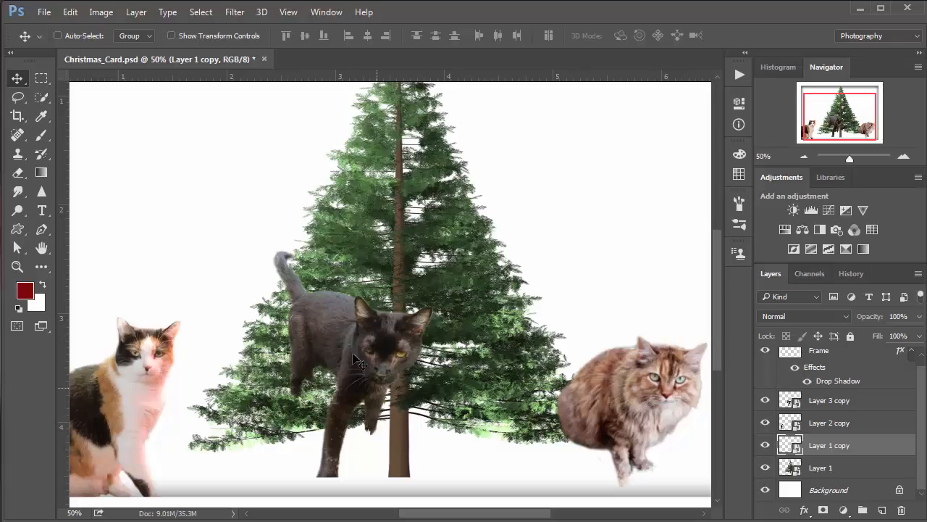
Hide and show Layer 2 copy and Layer 3 copy to check which cat each holds, and select Layer 3 copy
click(766, 423)
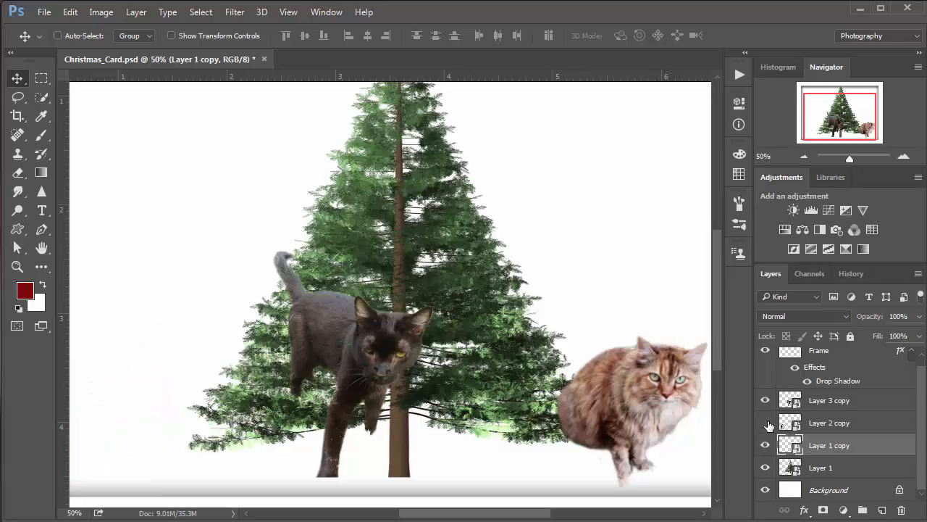
click(766, 424)
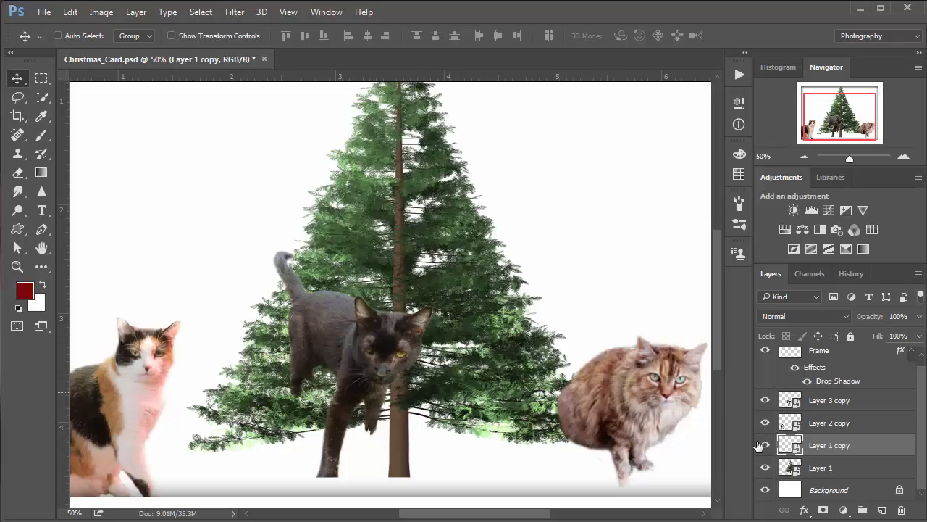
click(766, 423)
click(766, 423)
click(766, 400)
click(766, 400)
click(785, 402)
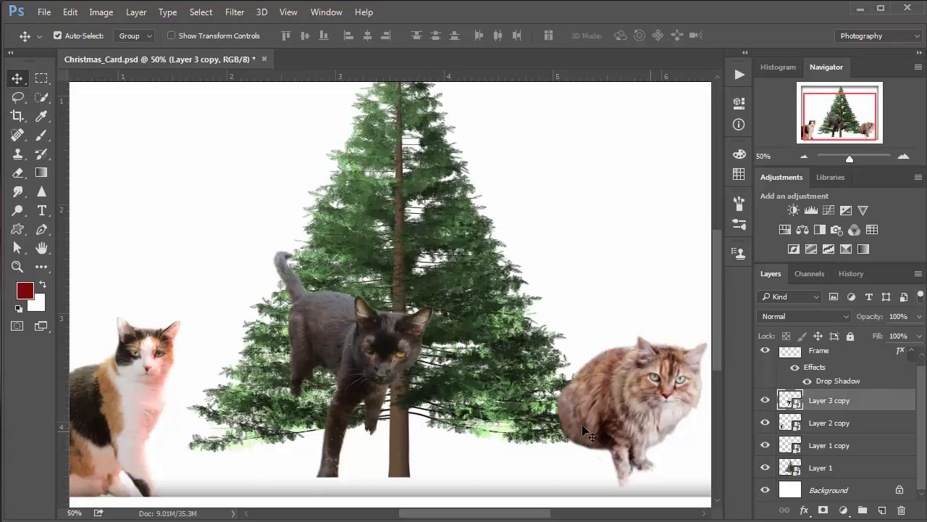
Distort the black cat on Layer 3 copy with Free Transform, lowering its upper-left corner and raising its lower-right corner
key(ctrl+t)
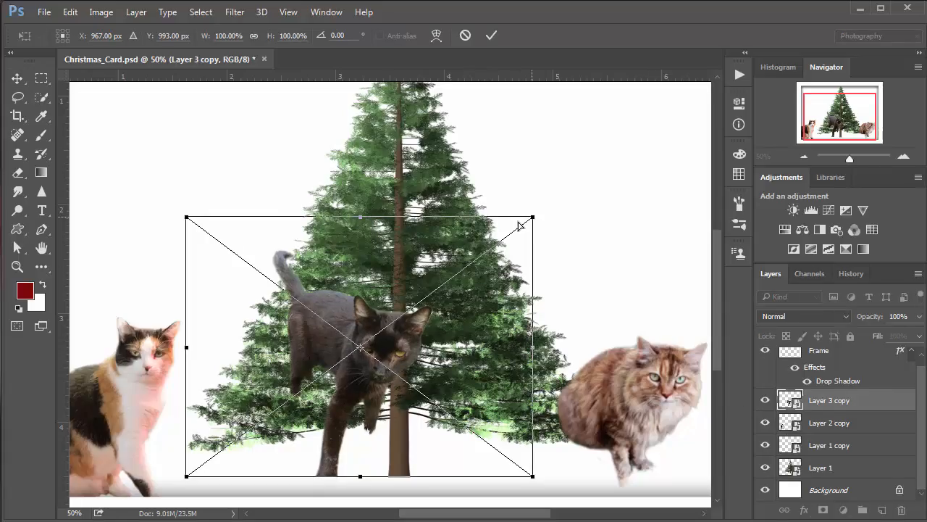
drag(519, 223, 491, 229)
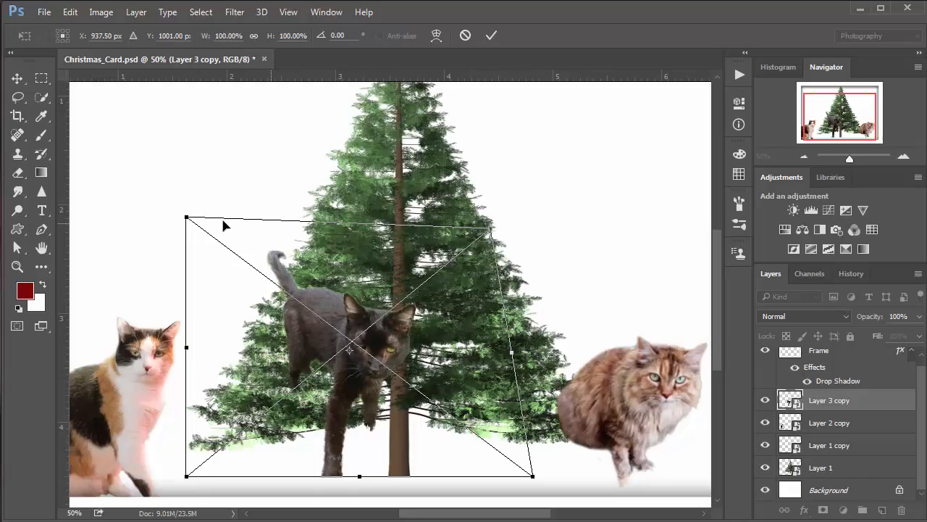
drag(188, 219, 180, 280)
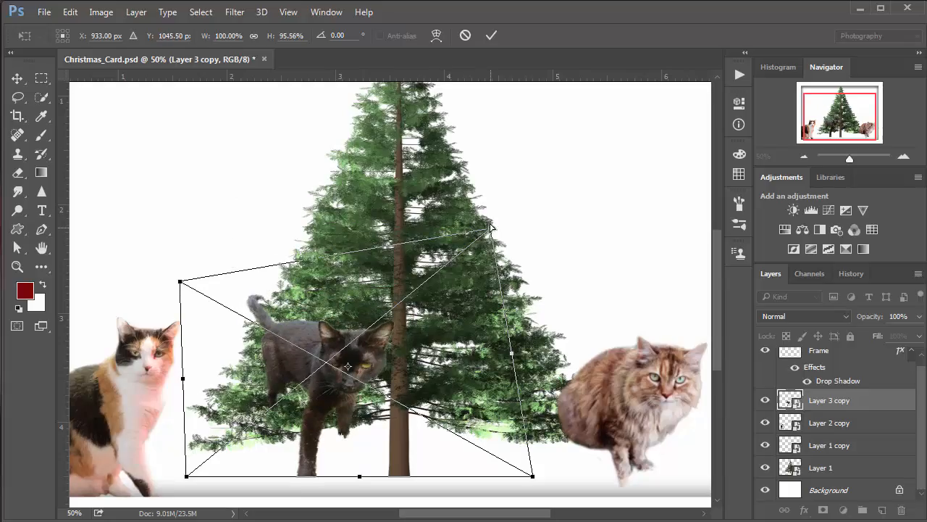
drag(490, 229, 479, 210)
drag(181, 282, 193, 284)
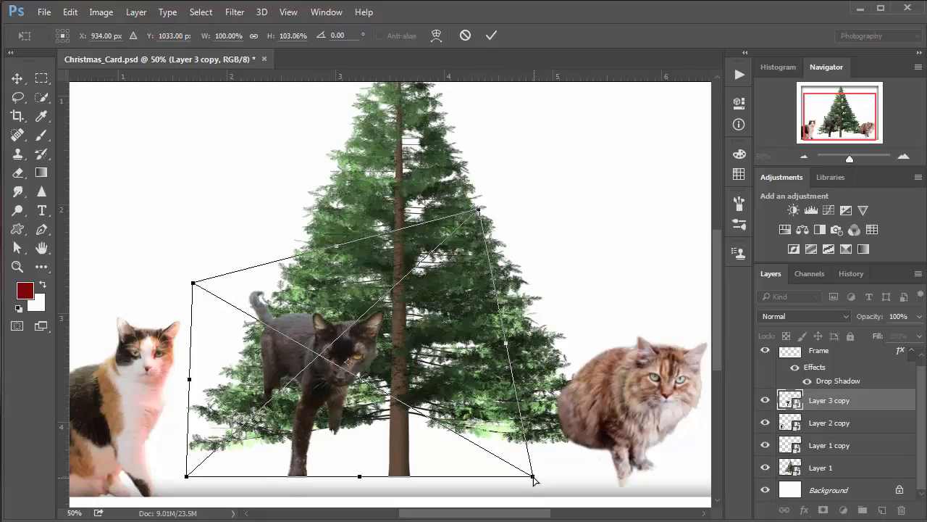
drag(534, 478, 495, 419)
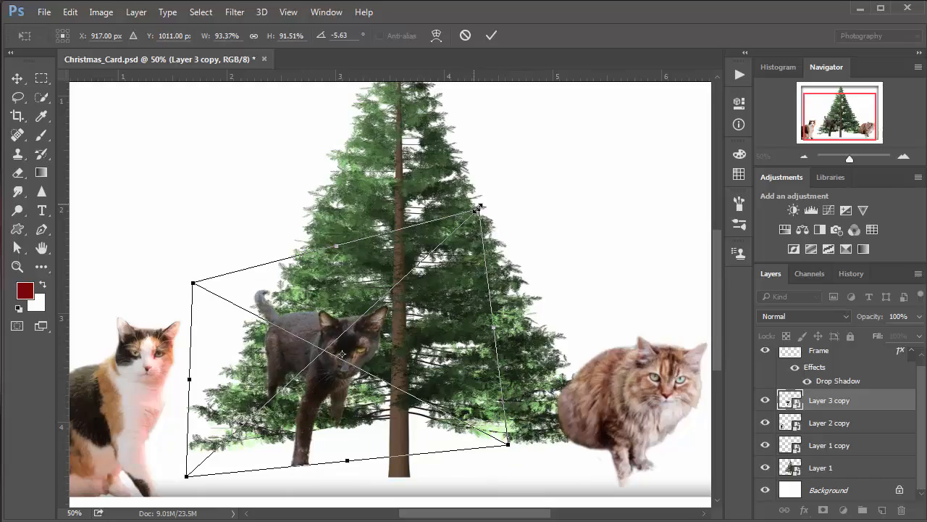
drag(479, 208, 506, 200)
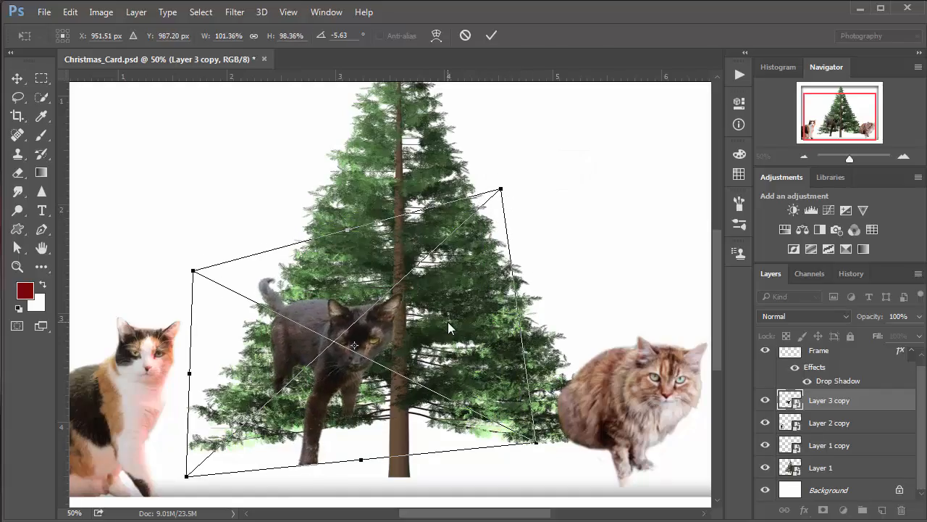
key(Return)
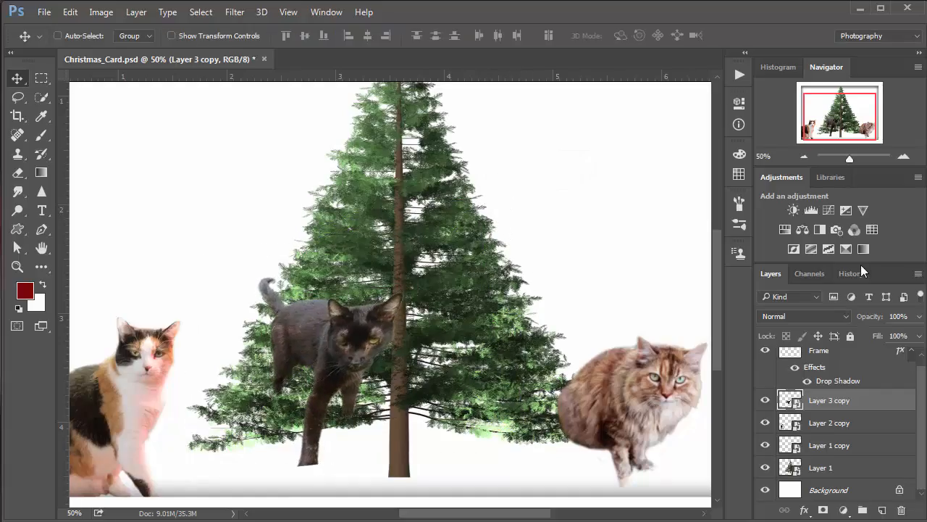
Compare the black cat before and after the distortion in the history, and move it down in front of the tree trunk
click(862, 266)
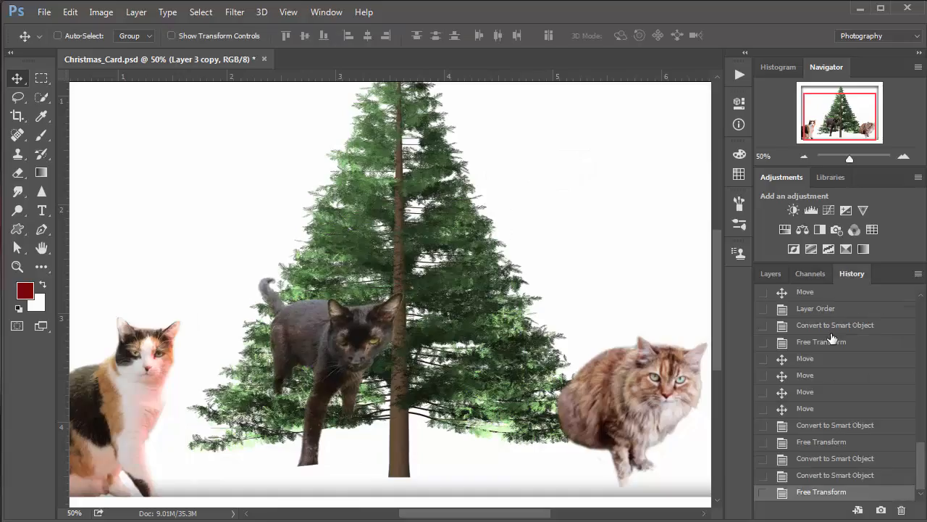
click(829, 476)
click(832, 492)
drag(368, 380, 384, 404)
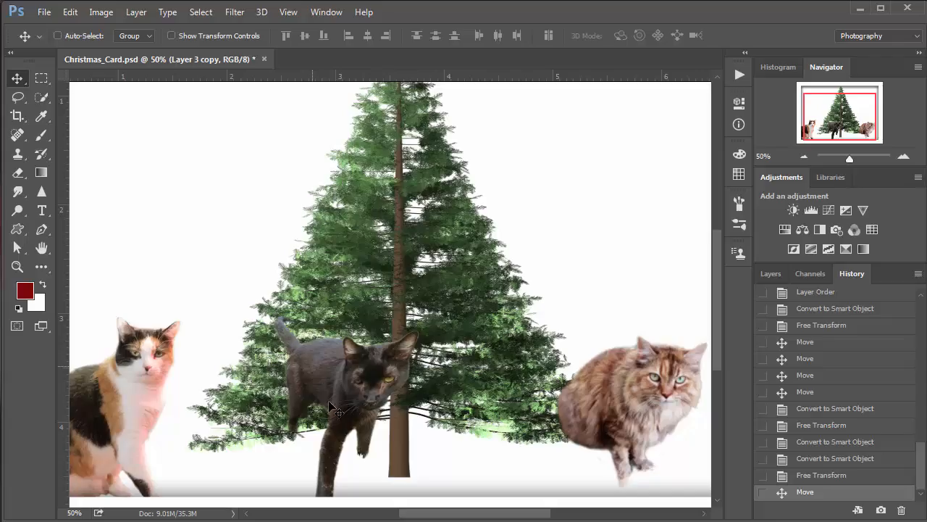
mouse_move(381, 397)
mouse_down()
mouse_move(398, 383)
mouse_move(377, 398)
mouse_up()
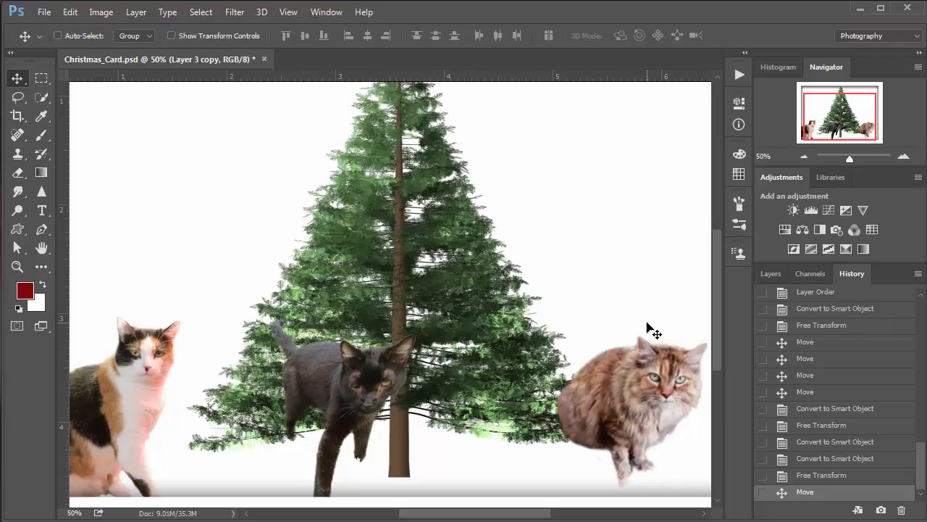
key(ctrl)
key(ctrl+0)
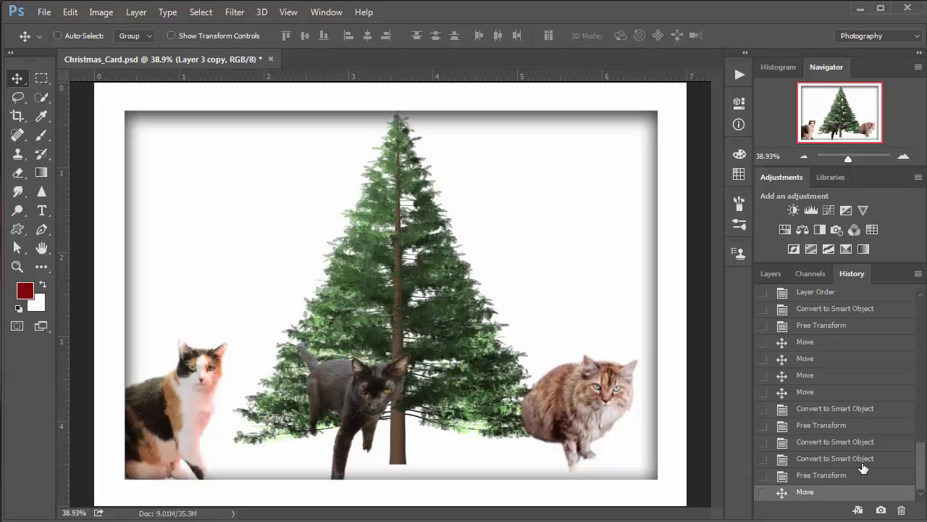
Activate the Custom Shape Tool and look through the full shape library for the snowflake shape
click(771, 274)
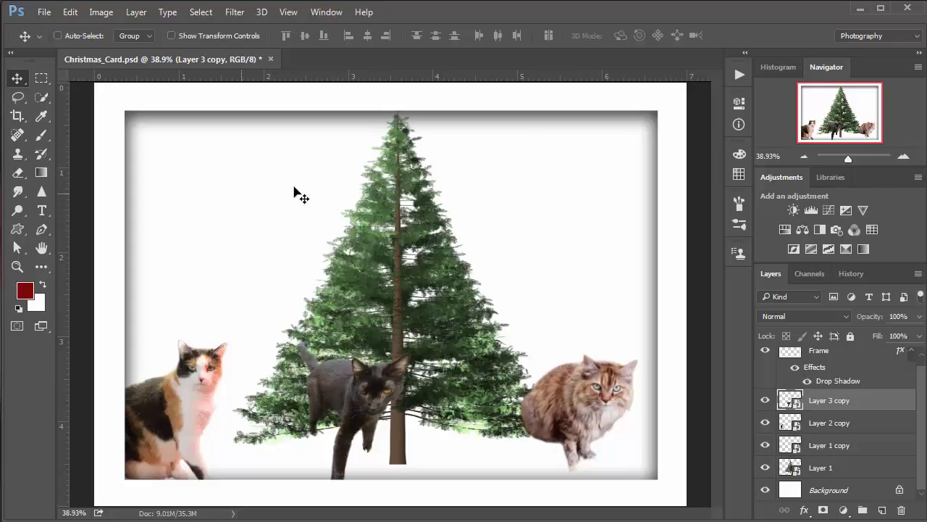
click(17, 230)
right_click(18, 230)
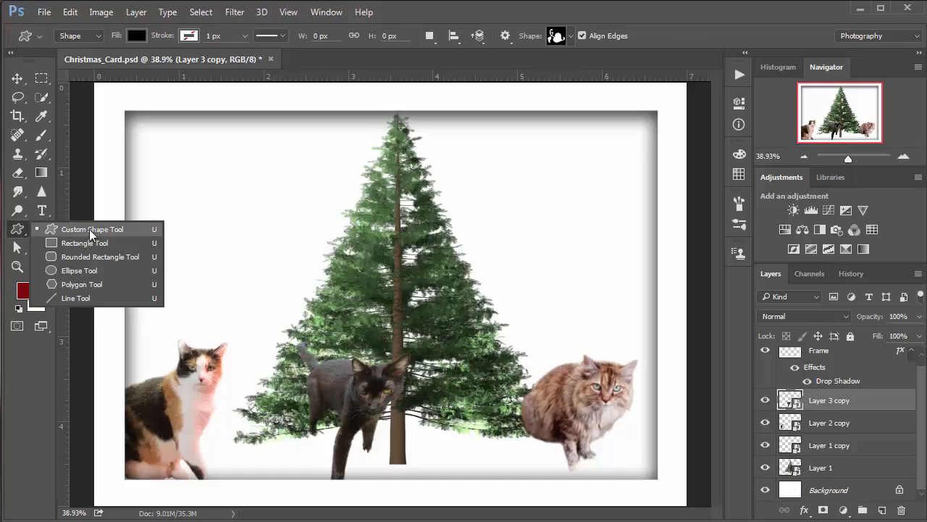
click(91, 229)
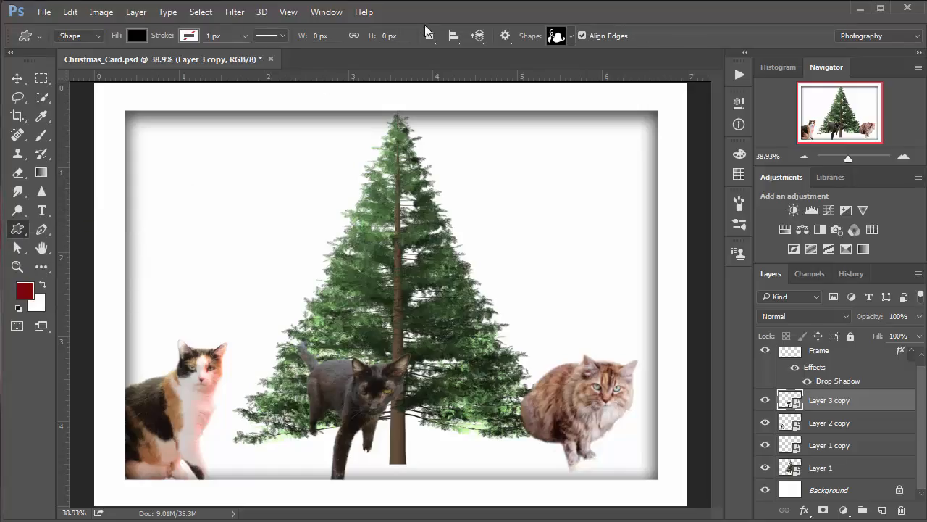
click(566, 37)
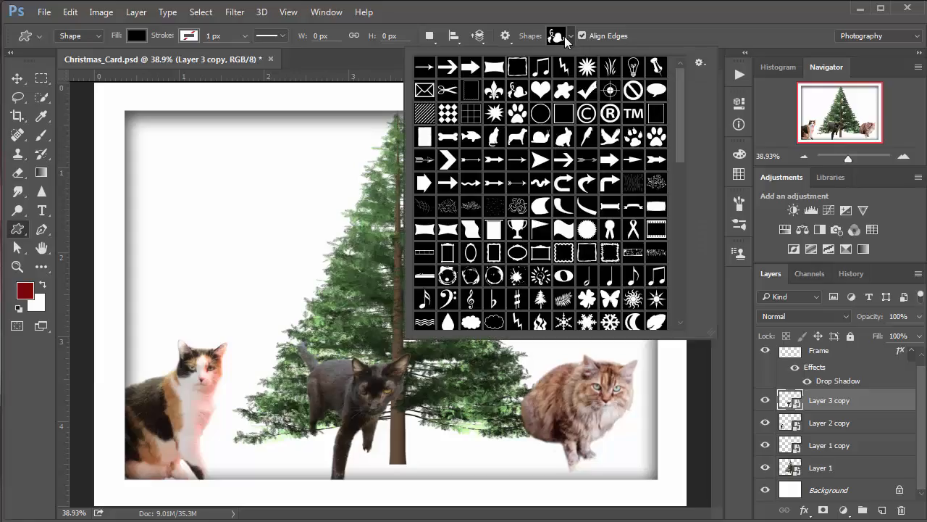
click(700, 63)
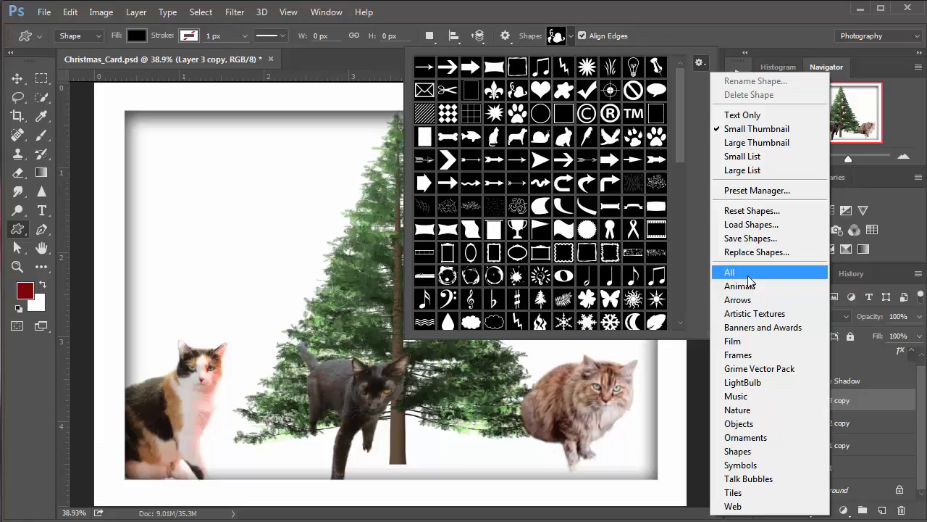
click(681, 117)
mouse_move(680, 142)
mouse_down()
mouse_move(696, 300)
mouse_move(671, 128)
mouse_up()
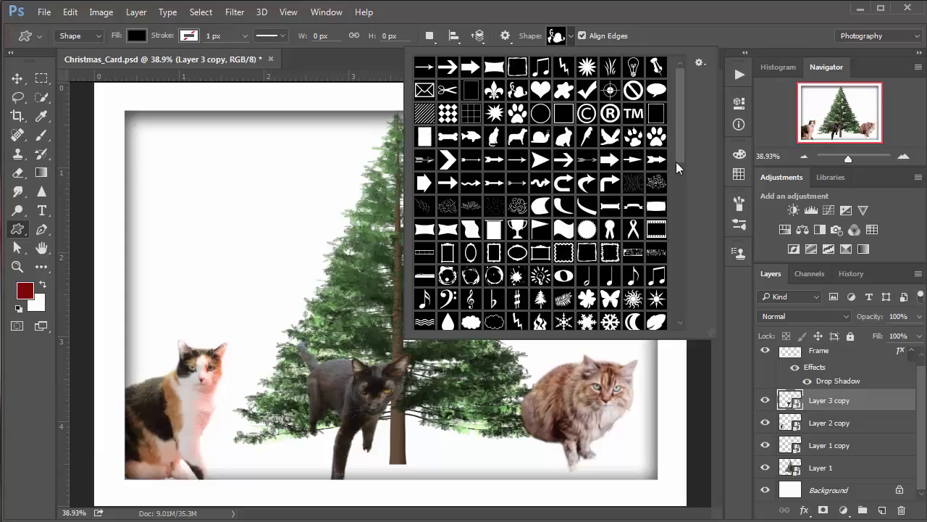
scroll(674, 186, down, 5)
scroll(674, 188, down, 5)
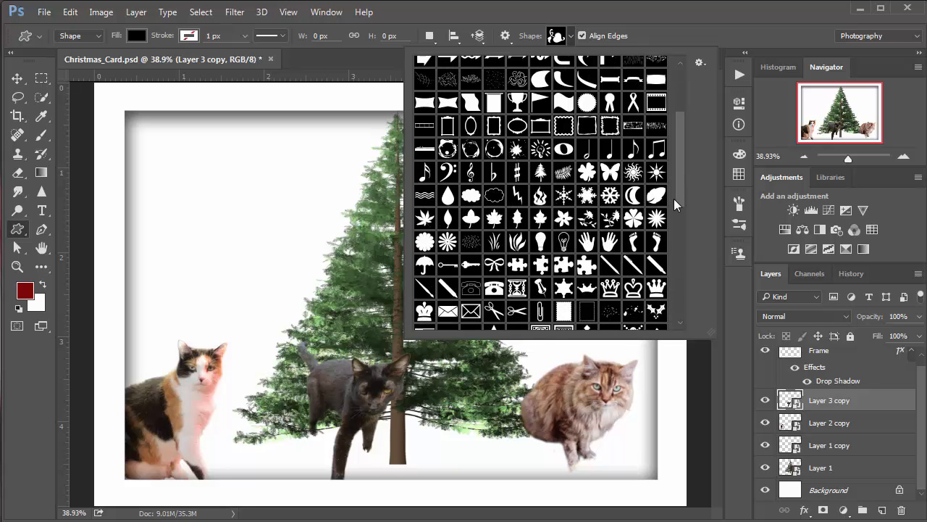
drag(677, 234, 682, 270)
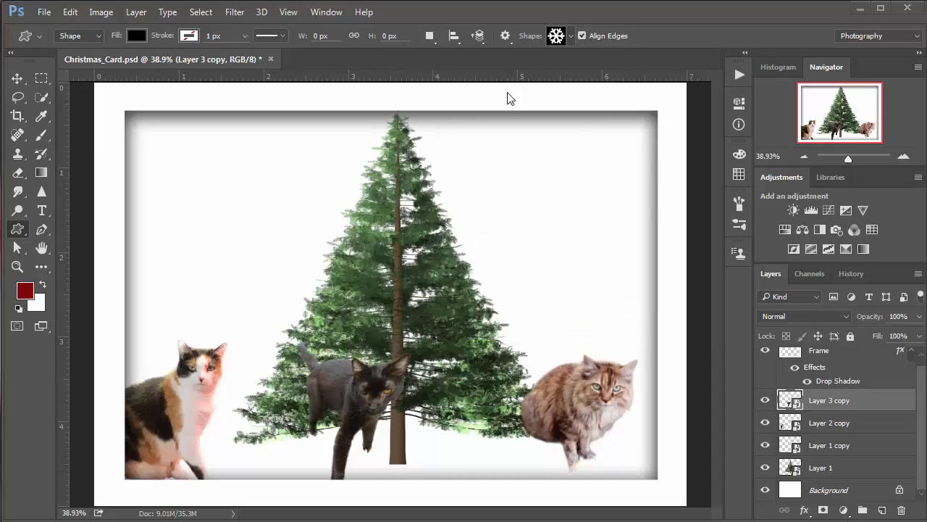
Draw a black snowflake custom shape about 78 by 68 px in the card's white border above the upper-left frame corner
click(562, 40)
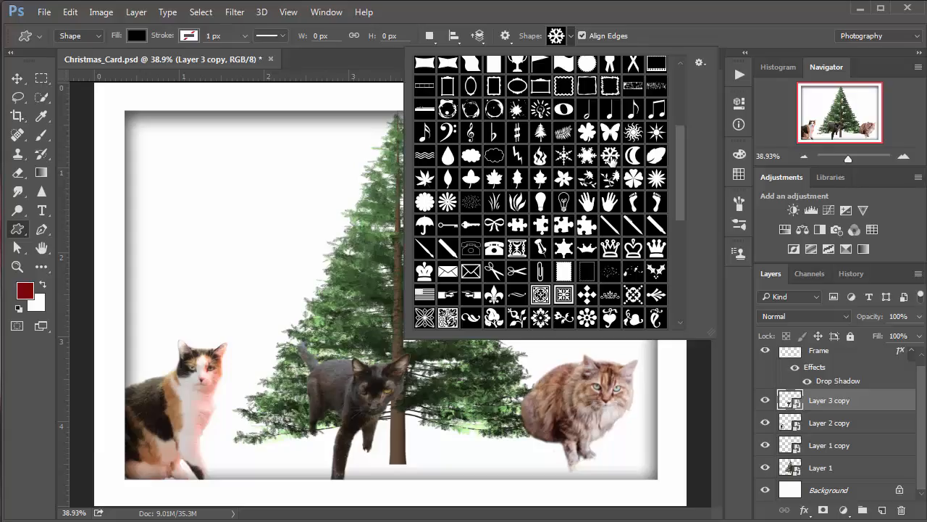
click(609, 161)
click(478, 14)
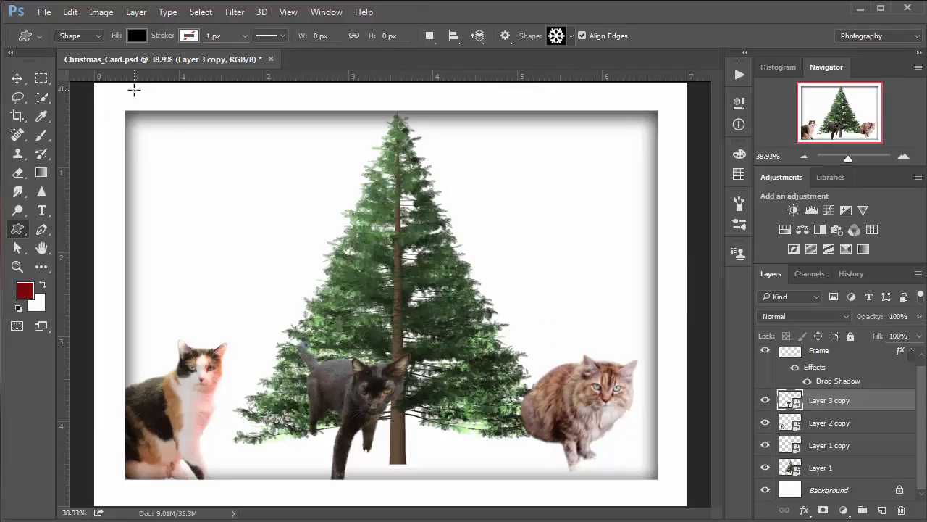
drag(135, 90, 156, 108)
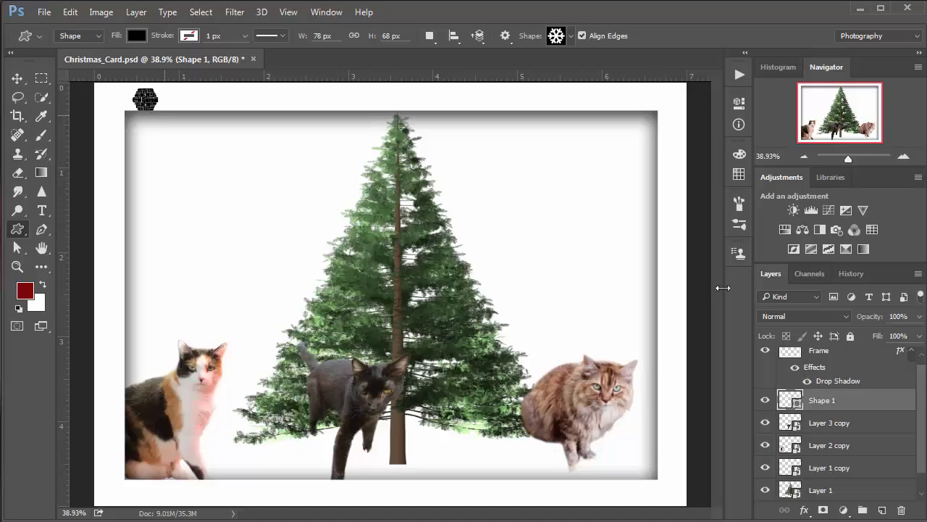
Load the Shape 1 snowflake as a selection and add a new layer above it with the default foreground and background colors
ctrl+click(786, 403)
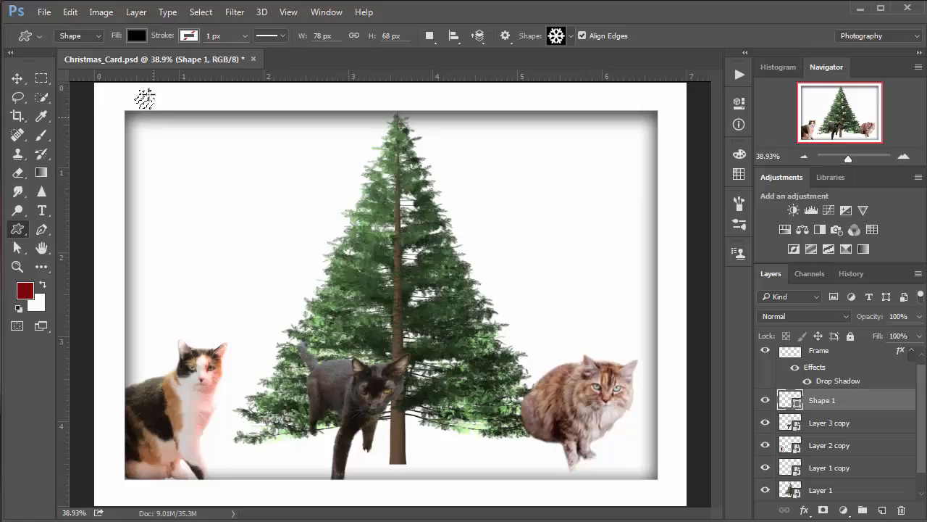
click(882, 512)
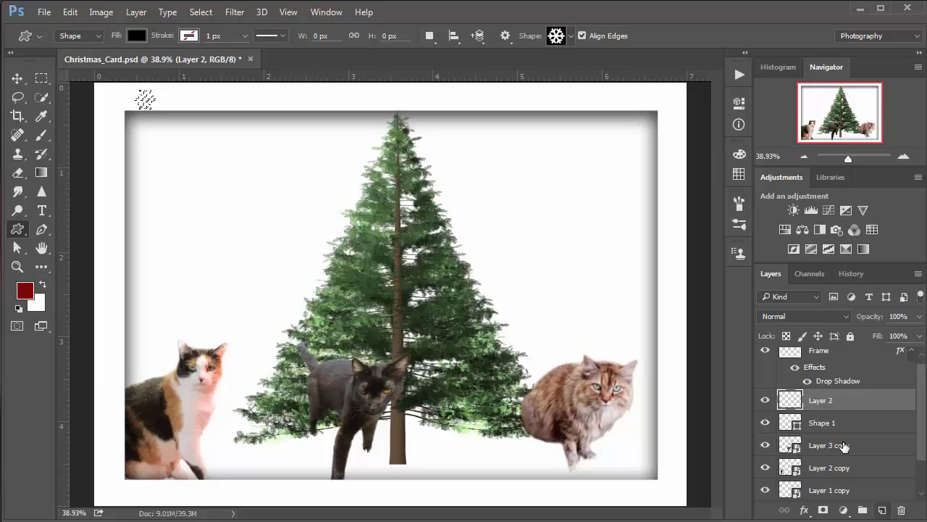
key(d)
key(v)
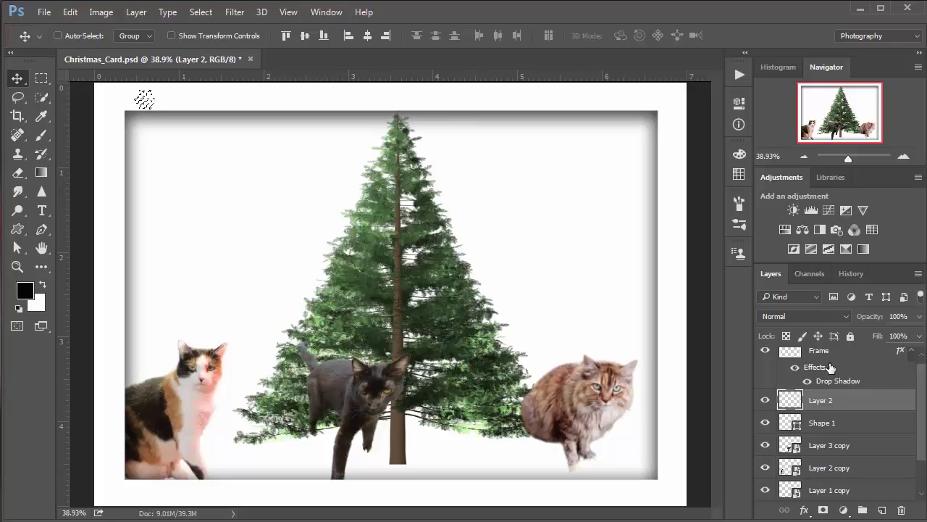
click(765, 352)
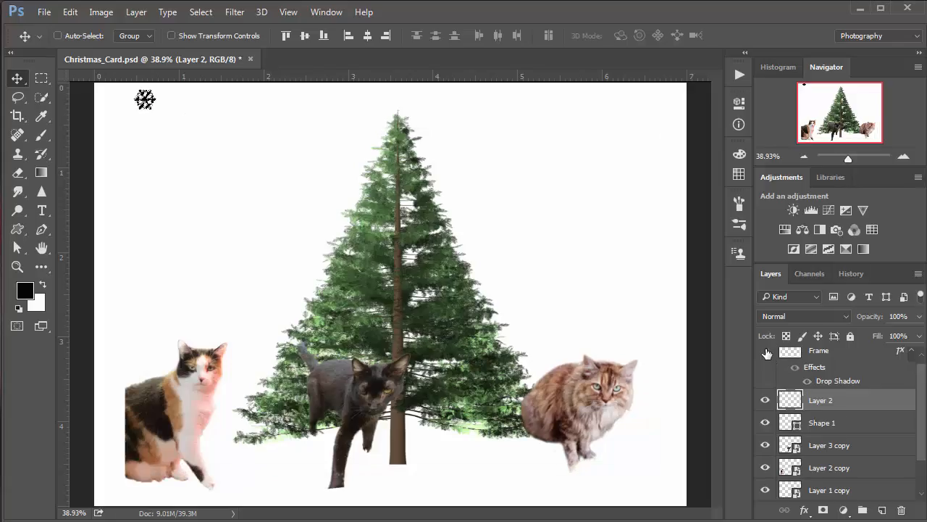
click(766, 352)
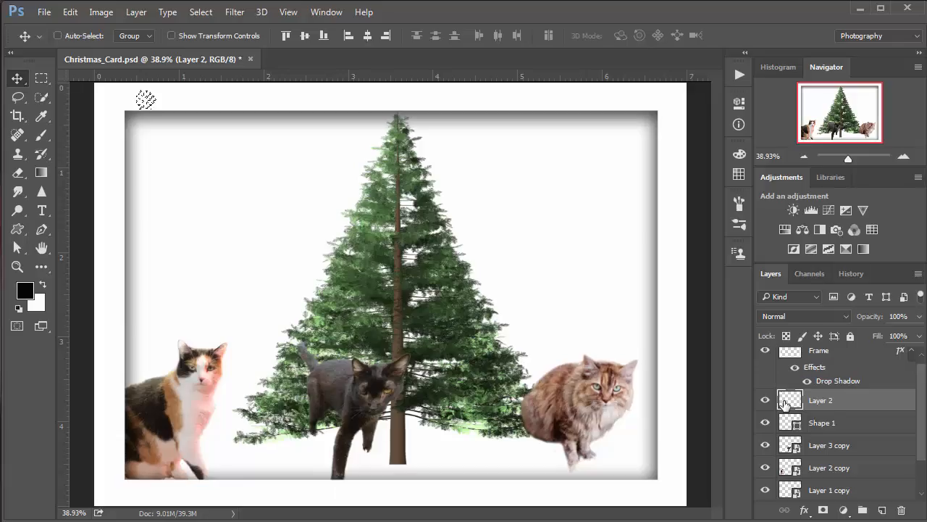
Rename the new Layer 2 as Snowflake and move it above the Frame layer
double_click(831, 403)
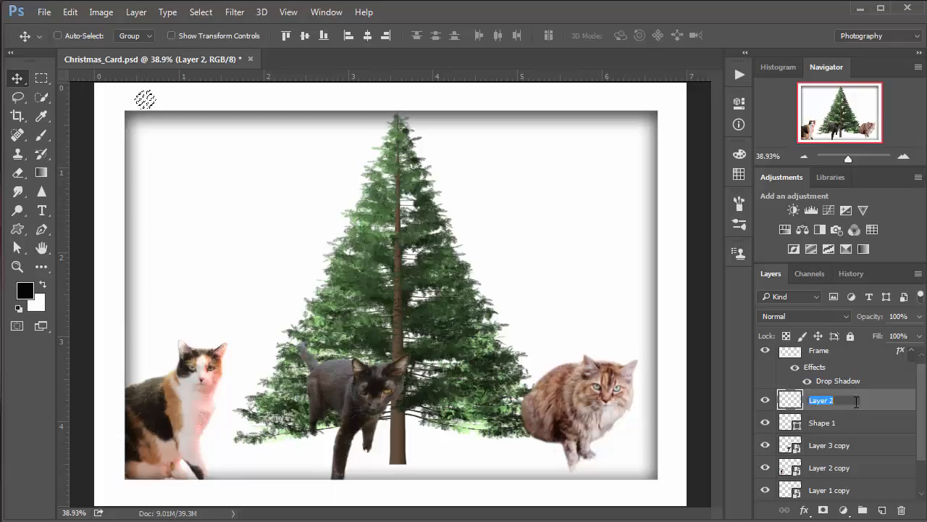
text(Snowflake)
key(Return)
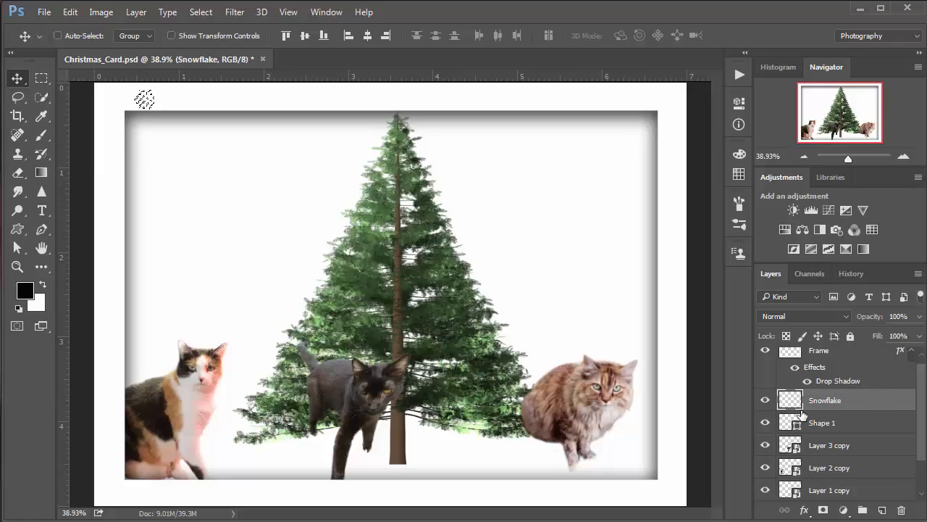
drag(796, 403, 799, 350)
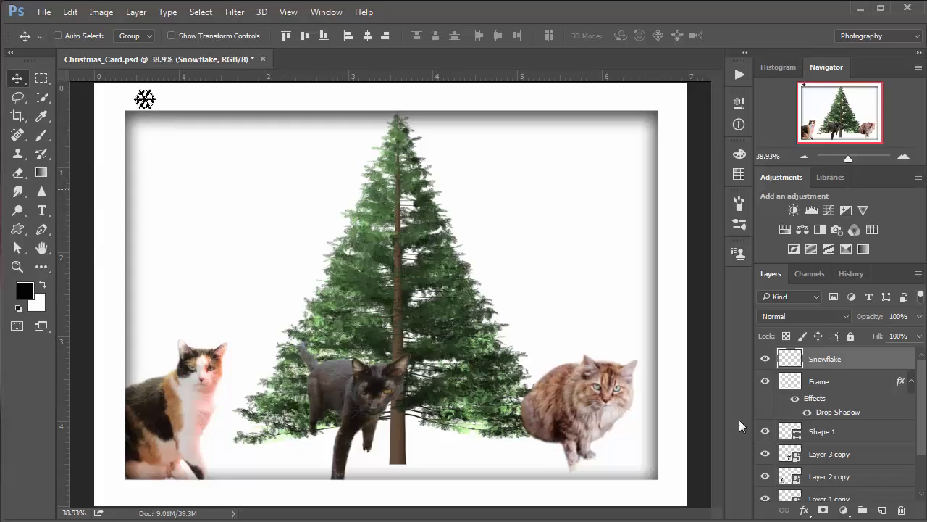
Fill the selection on the Snowflake layer with red ff0000 and deselect it
click(26, 292)
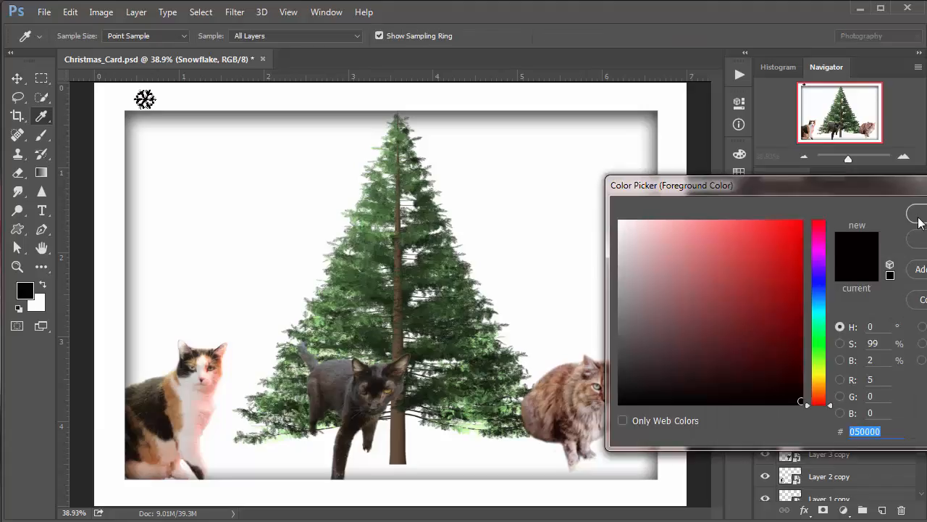
text(ff0000)
click(917, 215)
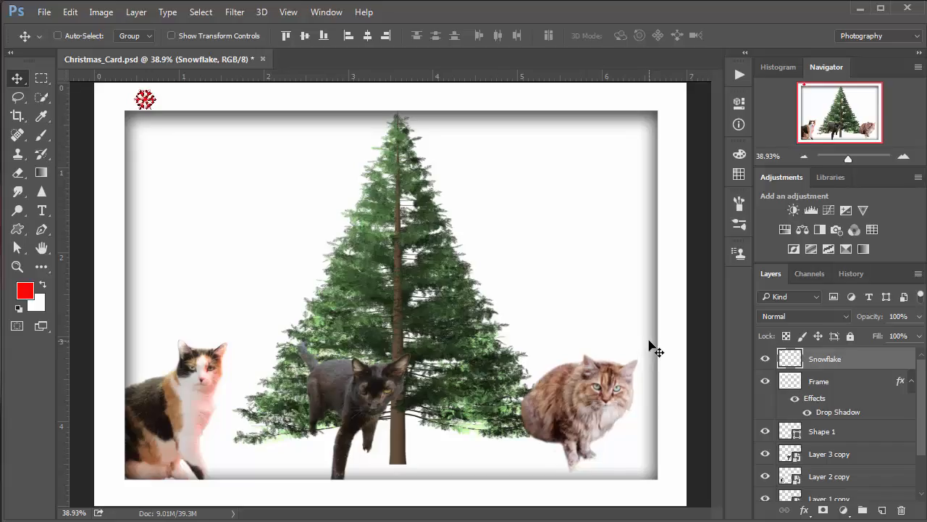
key(ctrl+d)
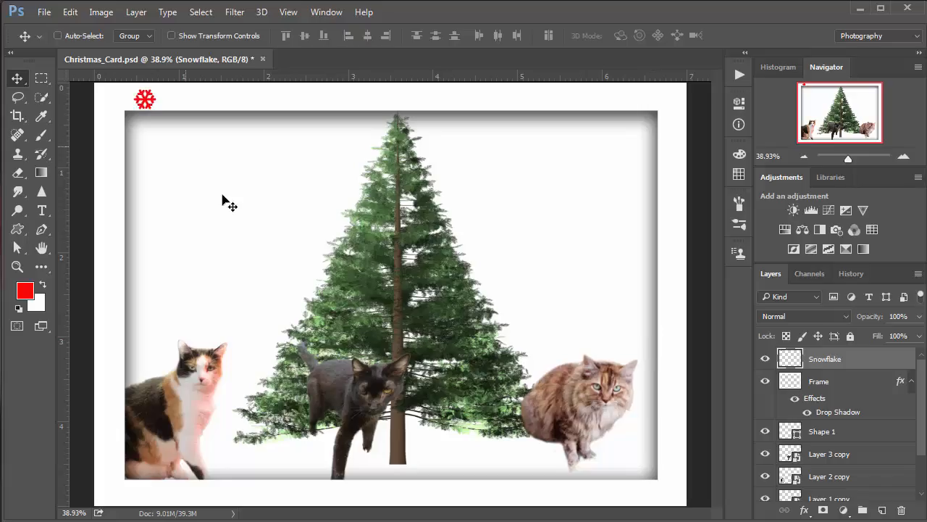
Move the red snowflake within the white border to just above the frame opening's upper-left corner, nudging it into place
drag(170, 139, 150, 142)
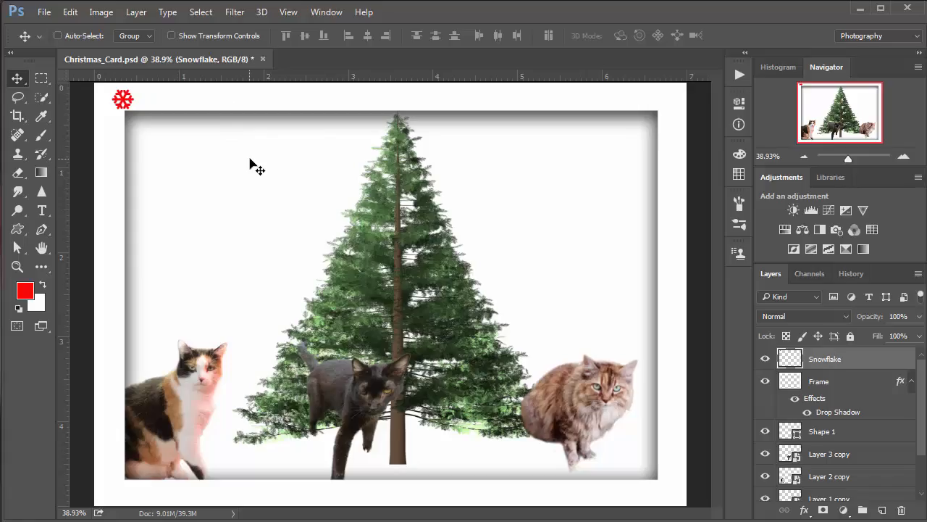
key(Up)
key(Up)
key(Up)
key(Right)
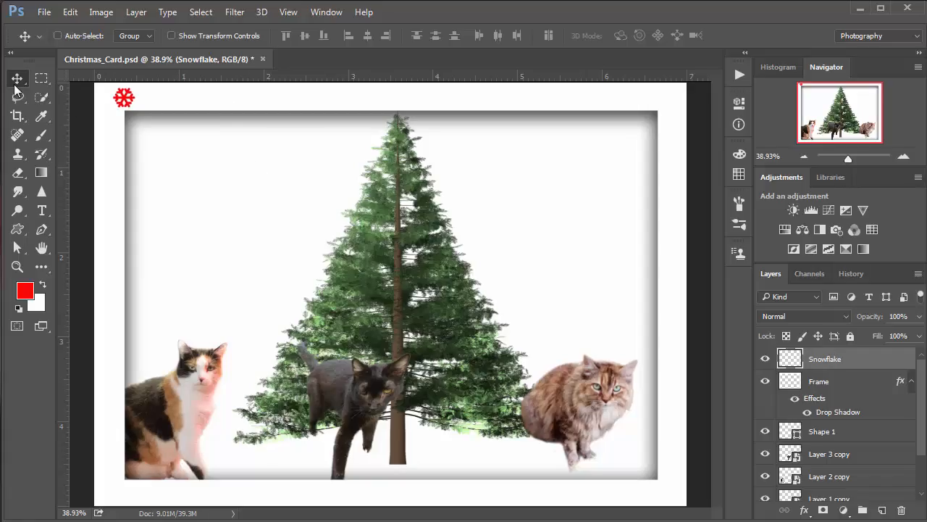
key(shift+Right)
key(shift+Right)
key(shift+Right)
key(shift+Right)
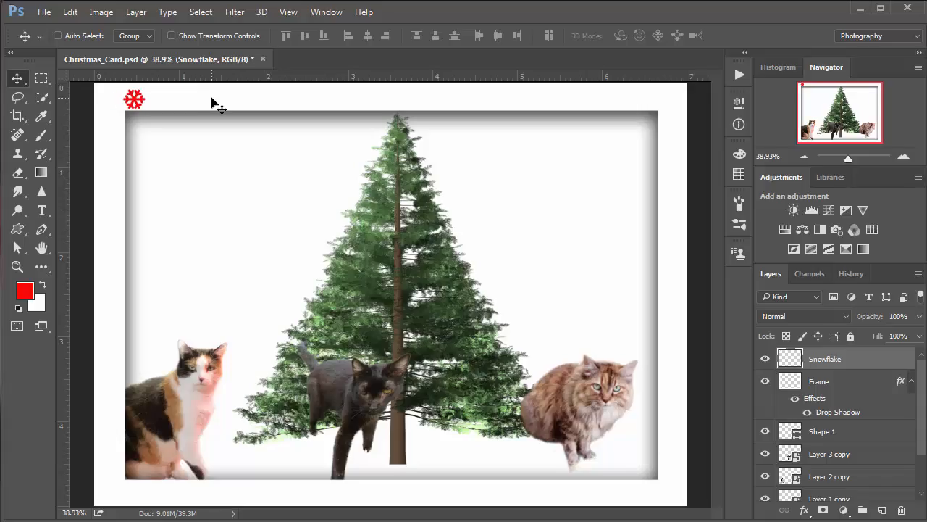
Nudge the red snowflake slightly up and load its outline as a selection on a new layer
key(shift+Up)
key(Down)
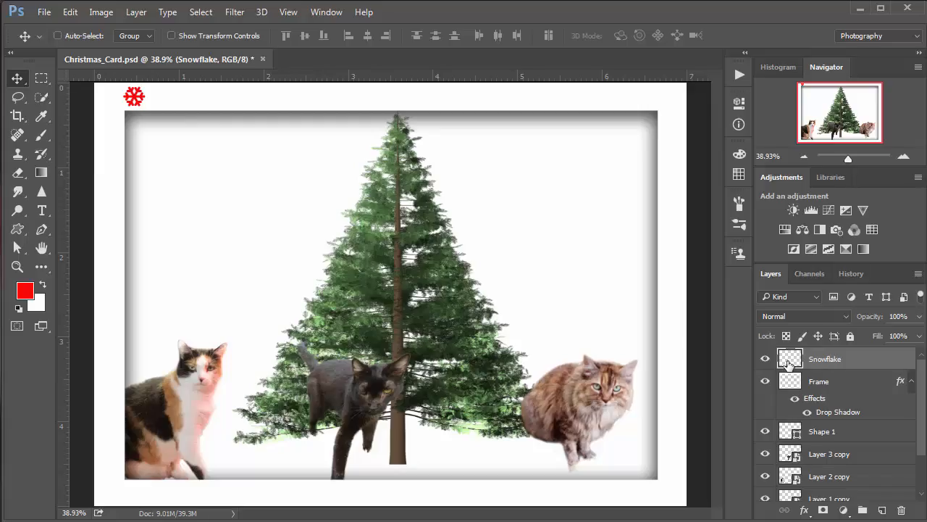
key(ctrl)
ctrl+click(795, 362)
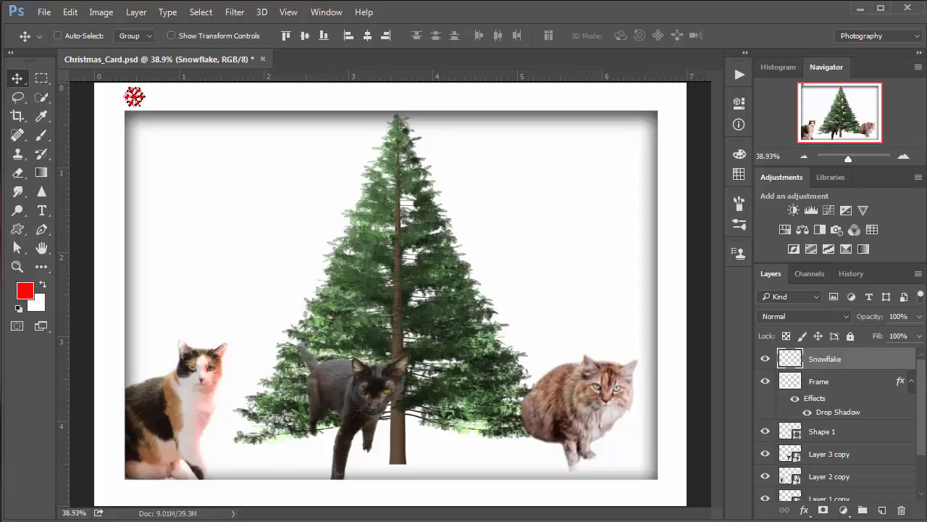
click(883, 510)
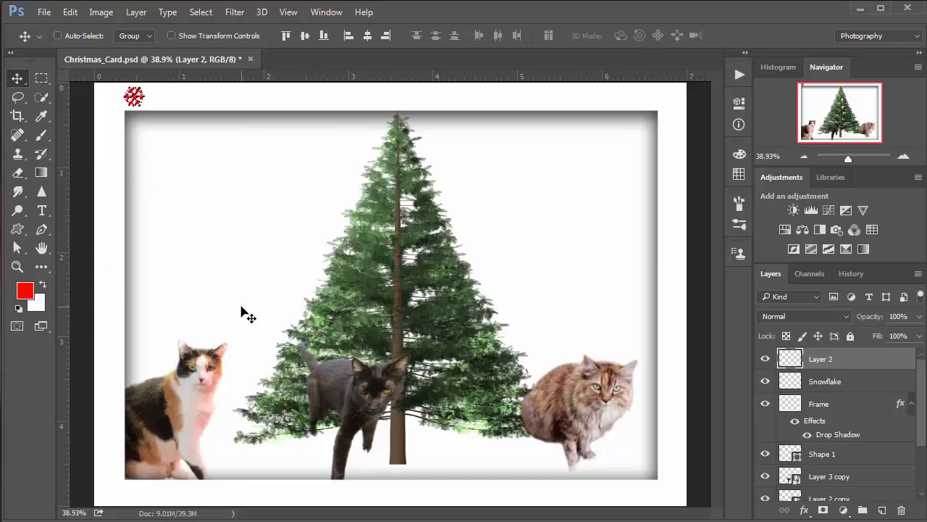
Fill the snowflake selection with white on the new layer, and move the white snowflake to the right of the red one
key(ctrl)
key(ctrl+BackSpace)
key(alt+BackSpace)
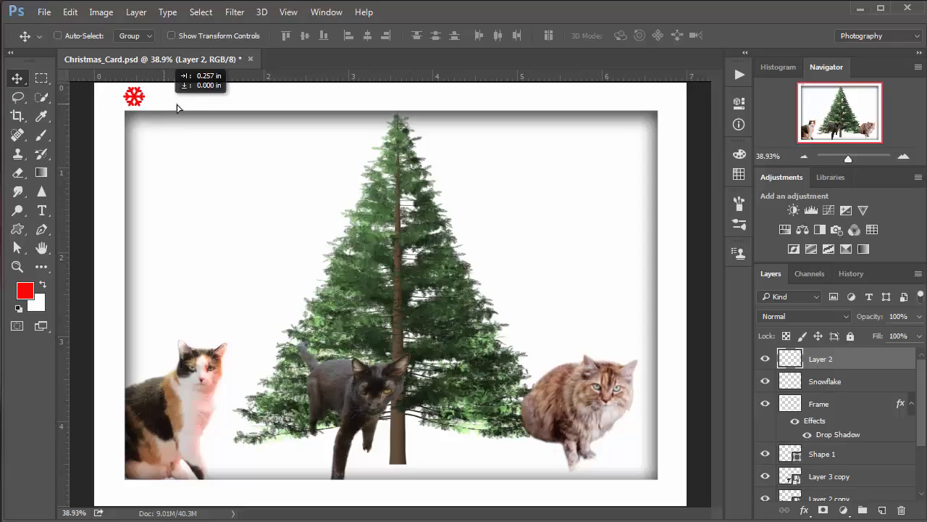
drag(178, 109, 210, 113)
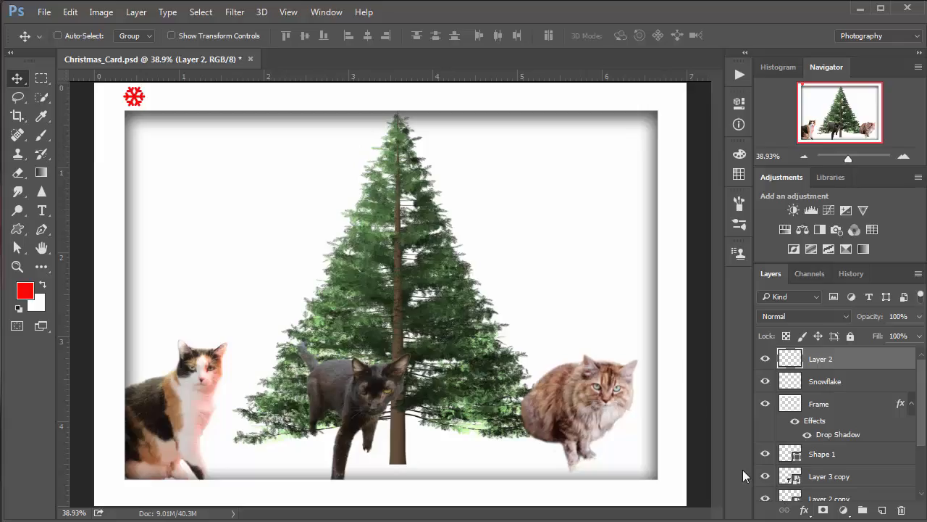
Add a drop shadow to the white snowflake layer with distance 1 px, spread 1% and size 1 px
click(804, 511)
click(818, 499)
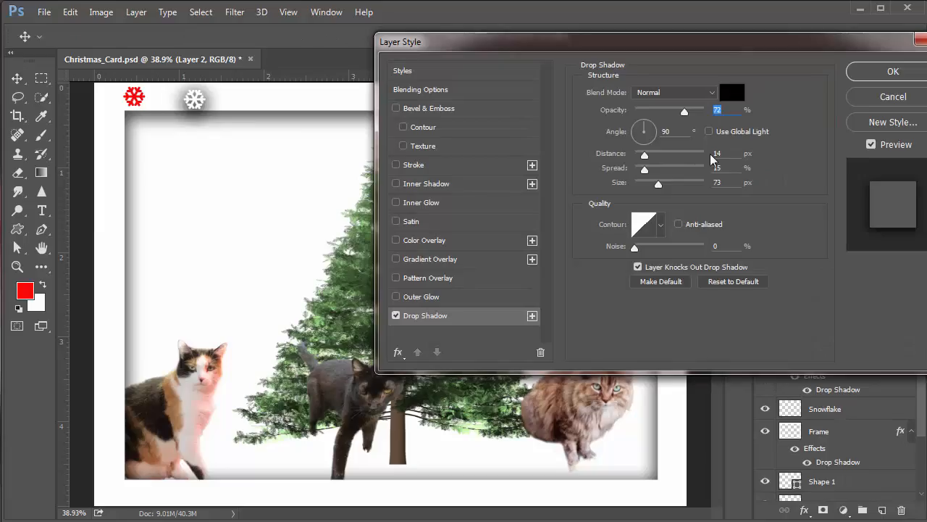
drag(723, 153, 689, 152)
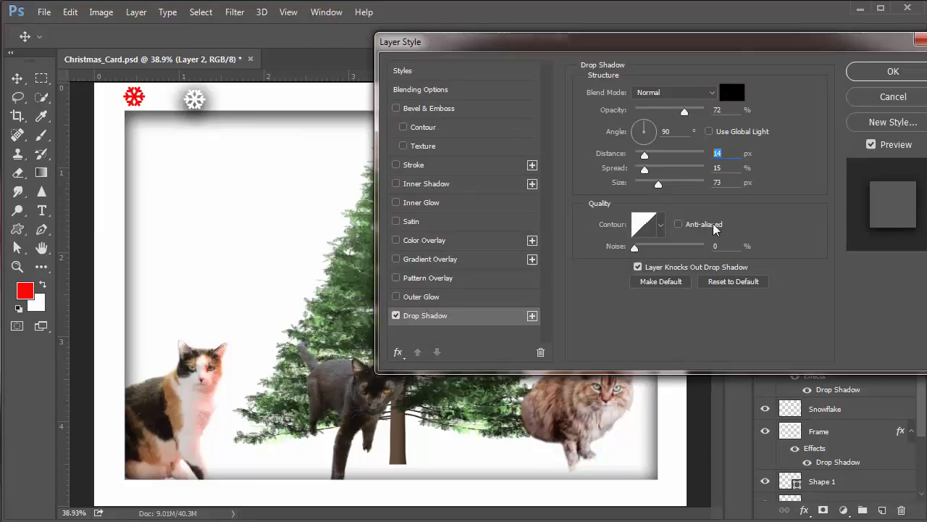
text(1)
key(Tab)
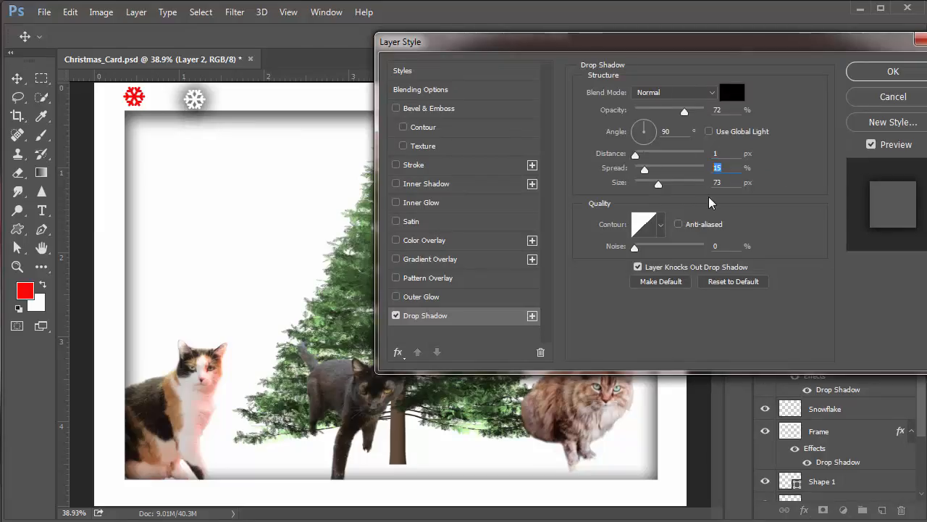
text(1)
key(Tab)
text(1)
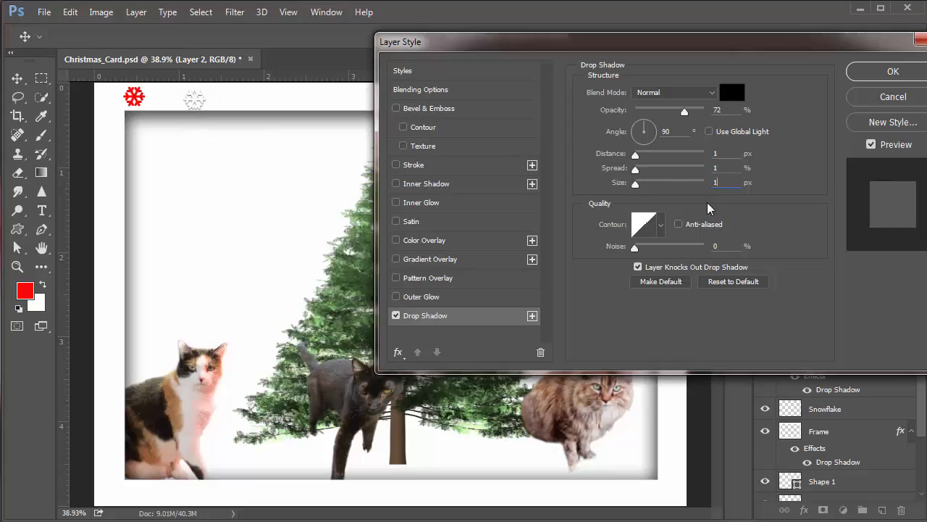
Try to reposition the snowflake on the canvas, undo it, and set the shadow's distance and size to 1 px again
drag(198, 108, 190, 105)
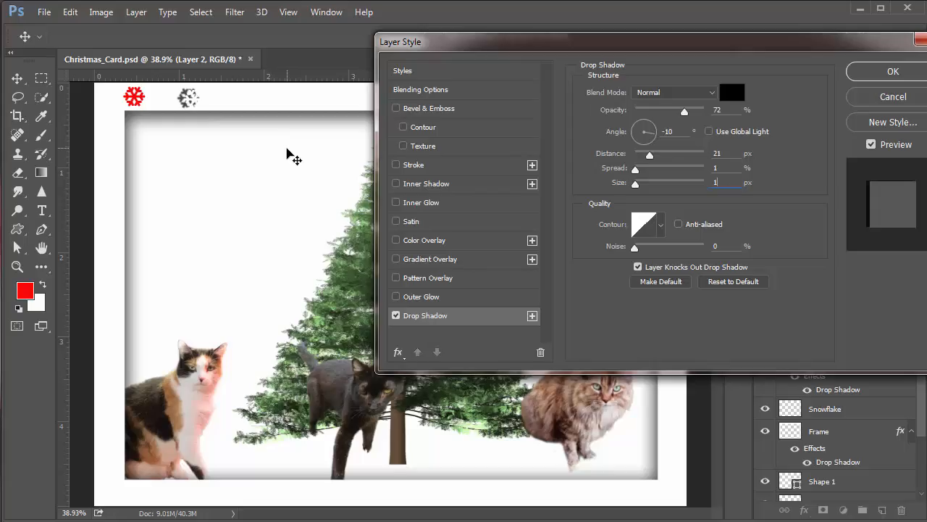
key(ctrl+z)
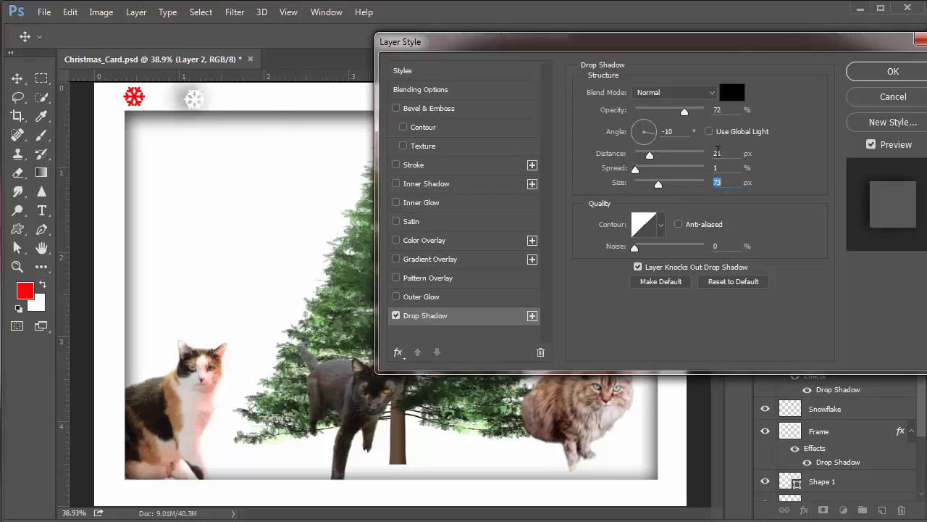
double_click(717, 152)
text(1)
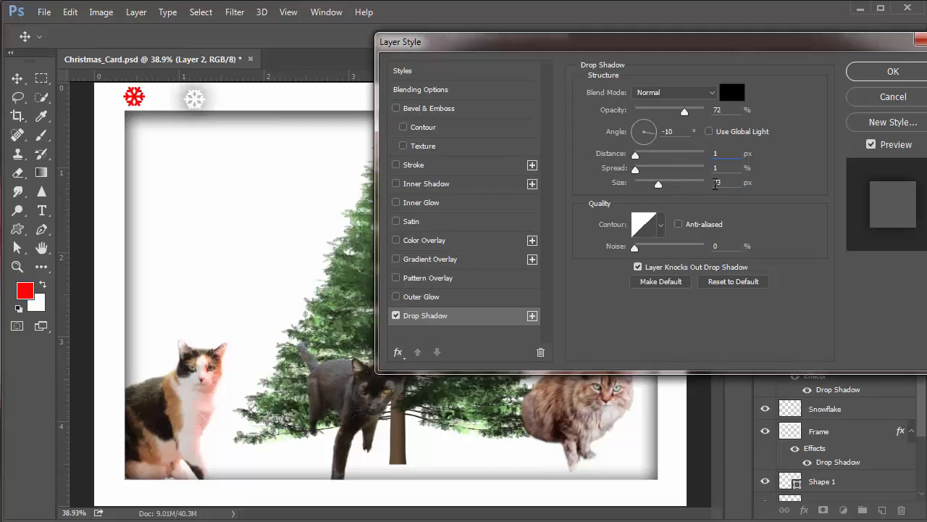
double_click(716, 182)
text(1)
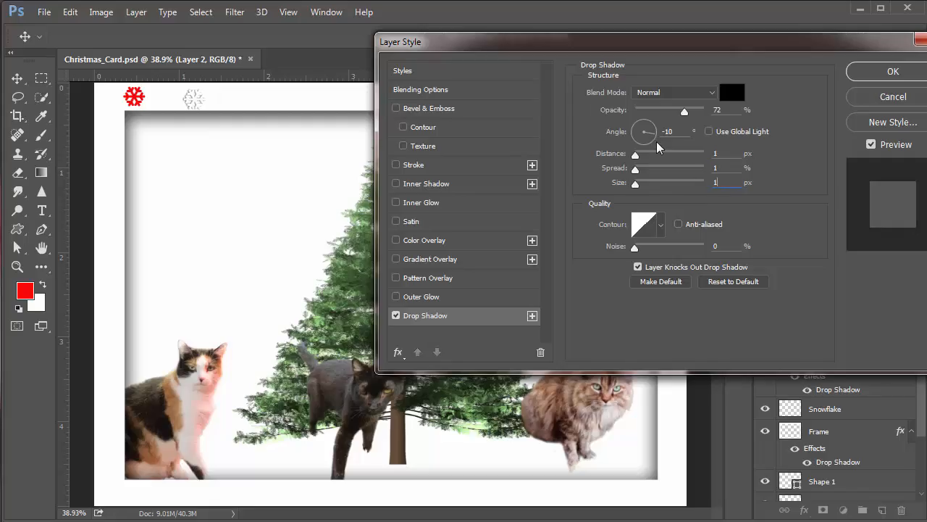
Set the drop shadow's angle to 112°, size to 3 px and opacity to 100%
mouse_move(639, 129)
mouse_down()
mouse_move(635, 121)
mouse_move(642, 129)
mouse_up()
double_click(717, 183)
text(2)
drag(725, 185, 707, 185)
text(3)
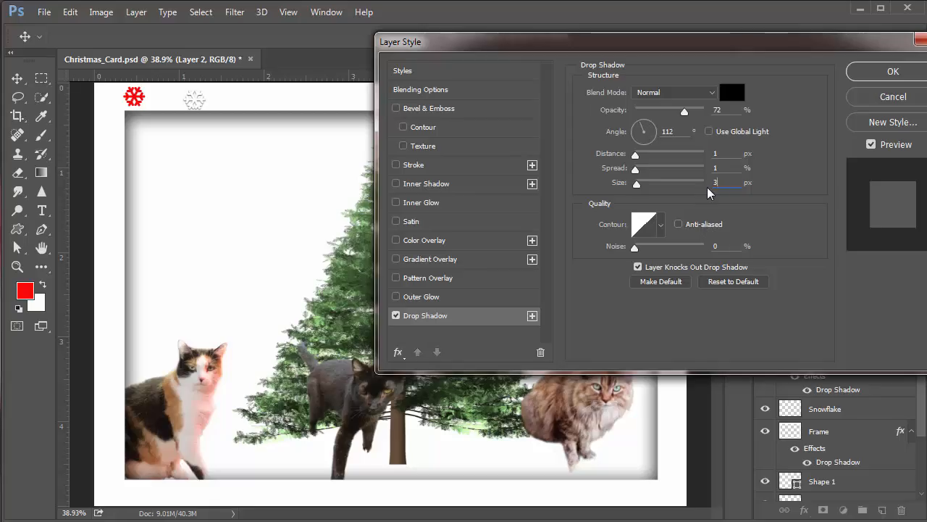
drag(719, 184, 708, 183)
drag(679, 114, 714, 114)
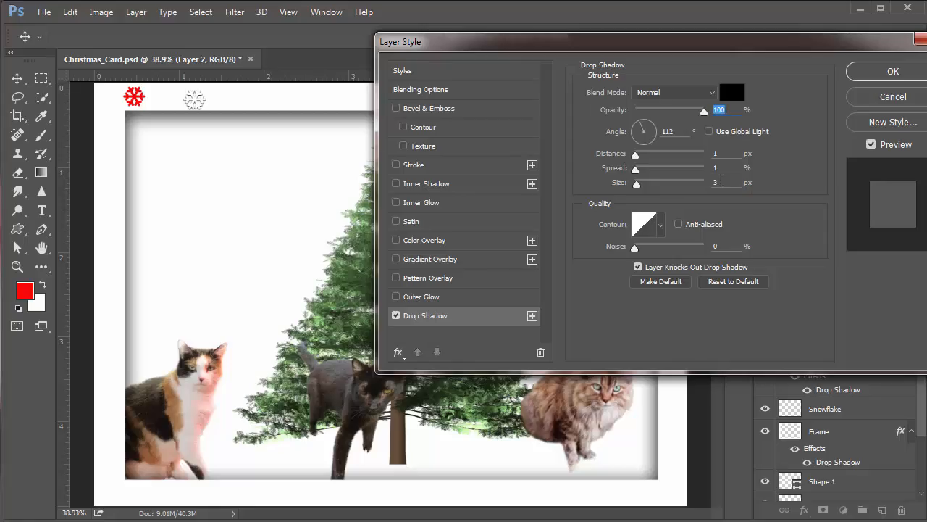
Set the shadow's size to 6 px, apply the effect, and move the white snowflake slightly closer to the red one
double_click(717, 182)
text(6)
key(Return)
mouse_move(206, 105)
mouse_down()
mouse_move(189, 102)
mouse_move(208, 103)
mouse_move(197, 100)
mouse_up()
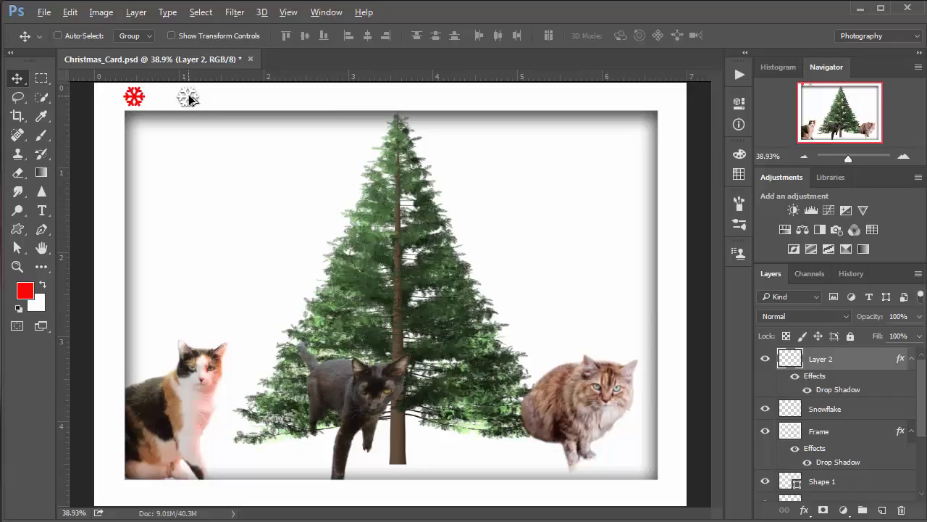
Duplicate the white snowflake to its right and delete the duplicate layer
drag(189, 99, 234, 97)
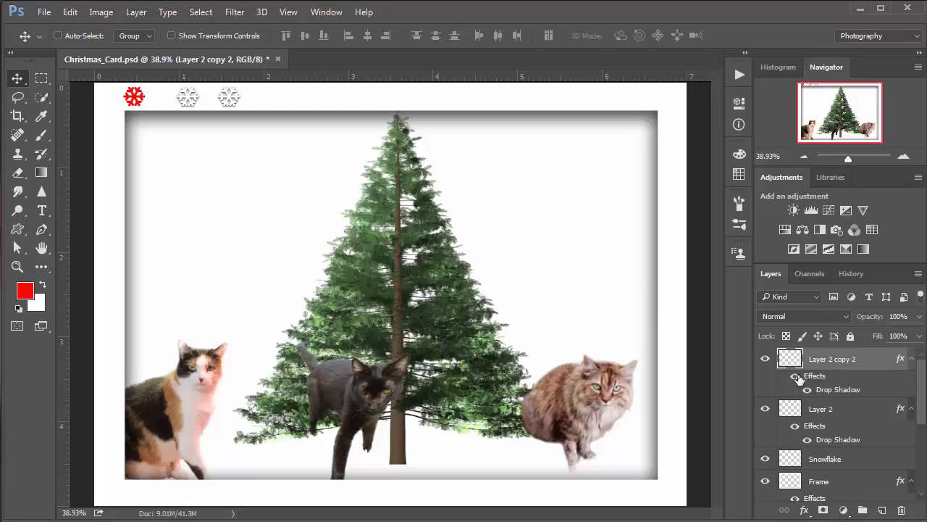
drag(792, 360, 902, 511)
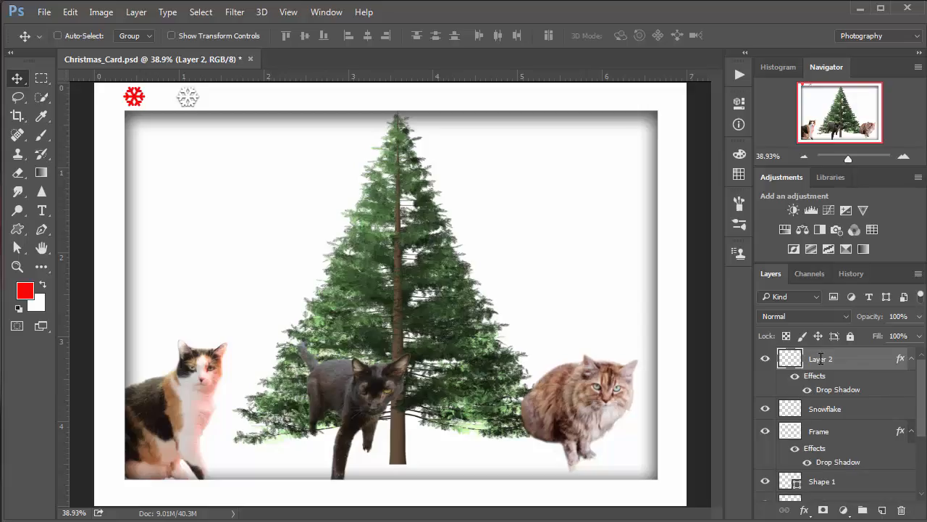
Rename Layer 2 as White Snowflake
double_click(820, 358)
text(W)
text(hite Snowflake)
key(Return)
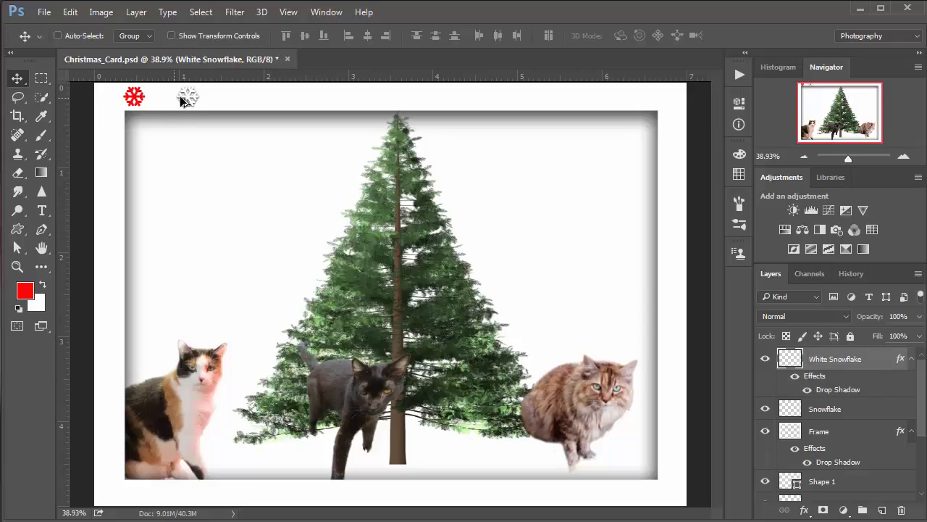
Duplicate the white snowflake to its right, scale the copy to about 81%, and move it closer to the original
drag(181, 96, 252, 101)
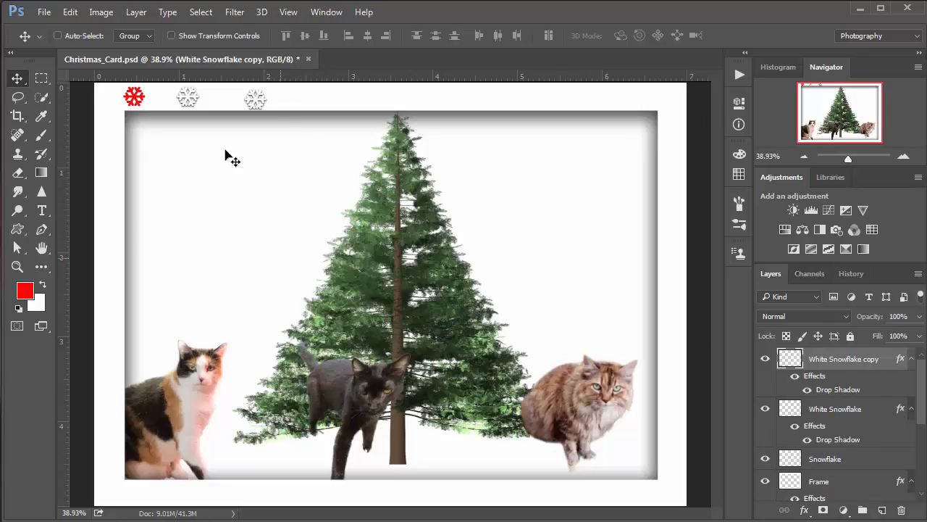
key(ctrl)
key(ctrl+t)
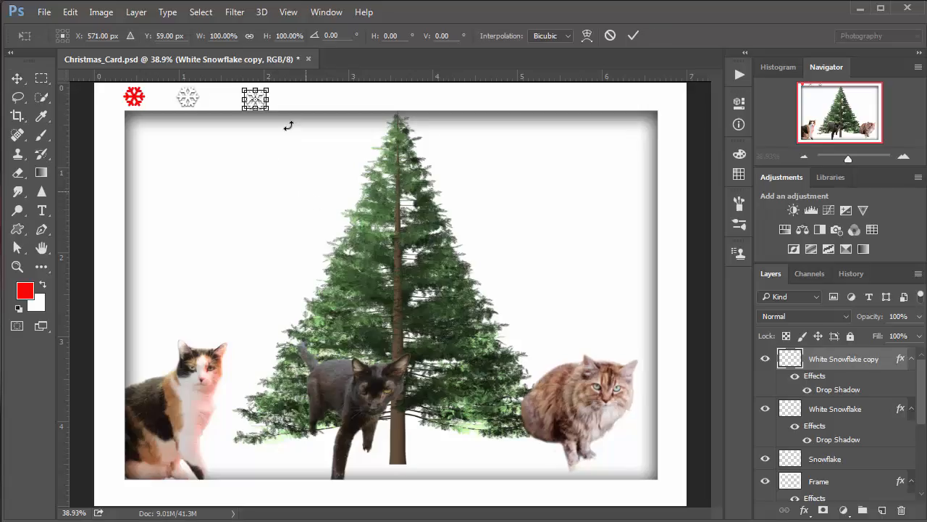
drag(268, 85, 265, 91)
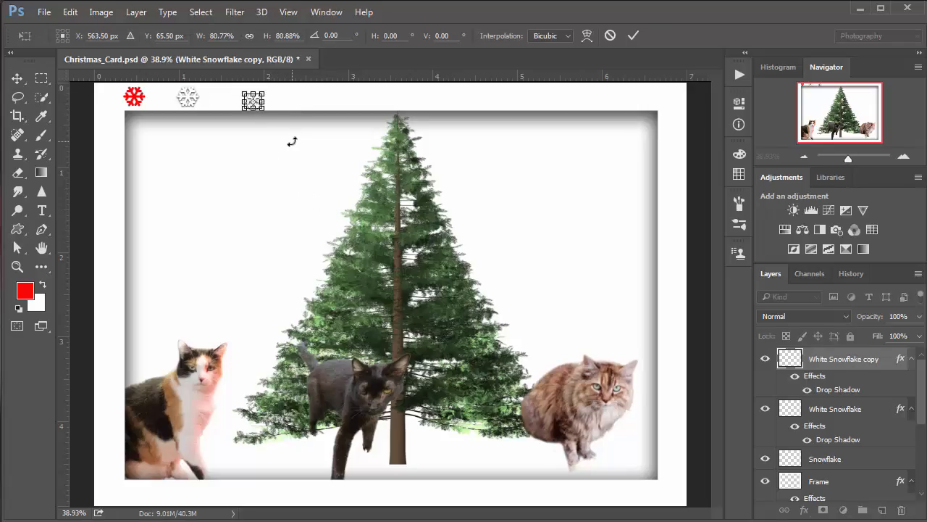
key(Return)
drag(255, 102, 224, 102)
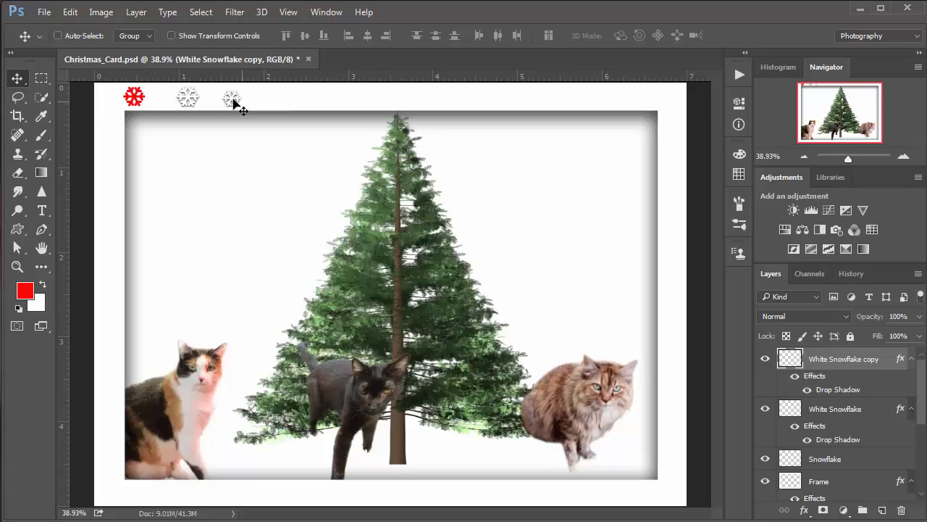
Duplicate the smaller white snowflake to its right, scale the copy down further, and place it as the row's last snowflake
drag(233, 103, 285, 103)
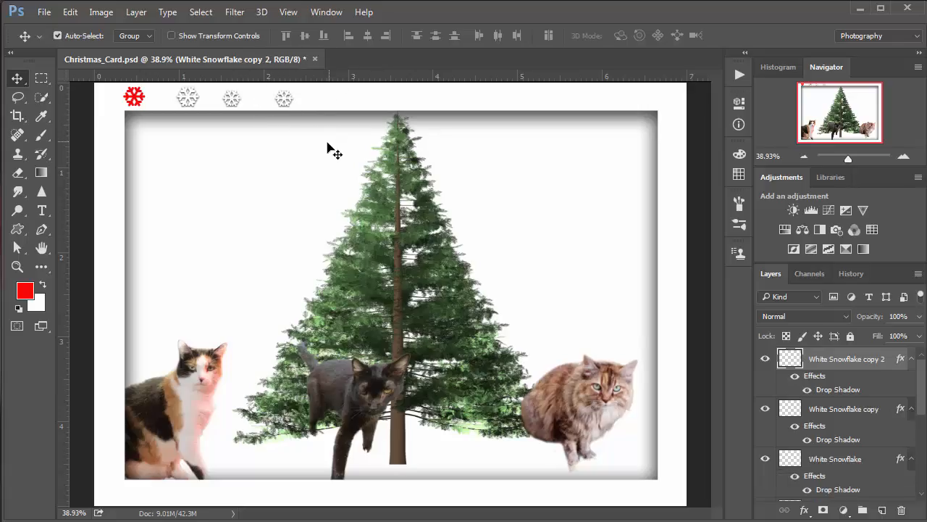
key(ctrl+t)
drag(293, 90, 290, 92)
drag(281, 100, 272, 99)
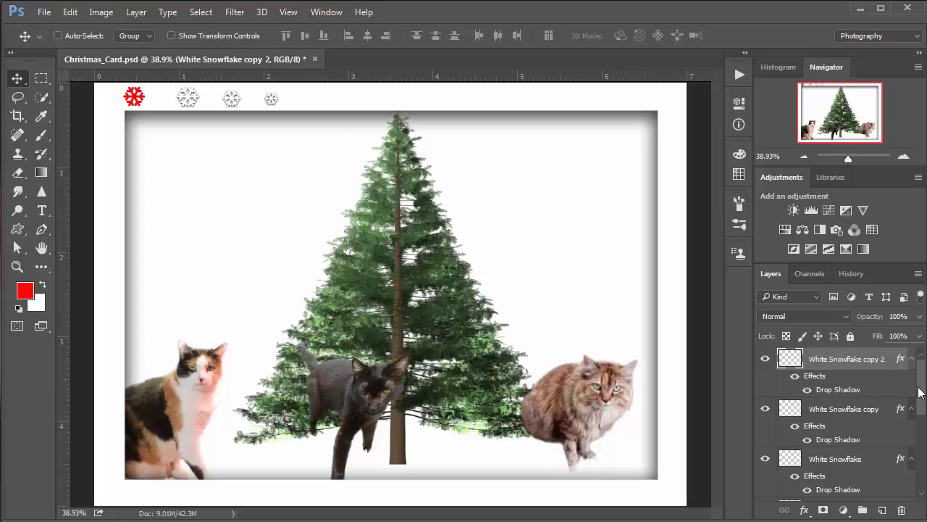
Create a layer group named Top Snowflakes
click(862, 511)
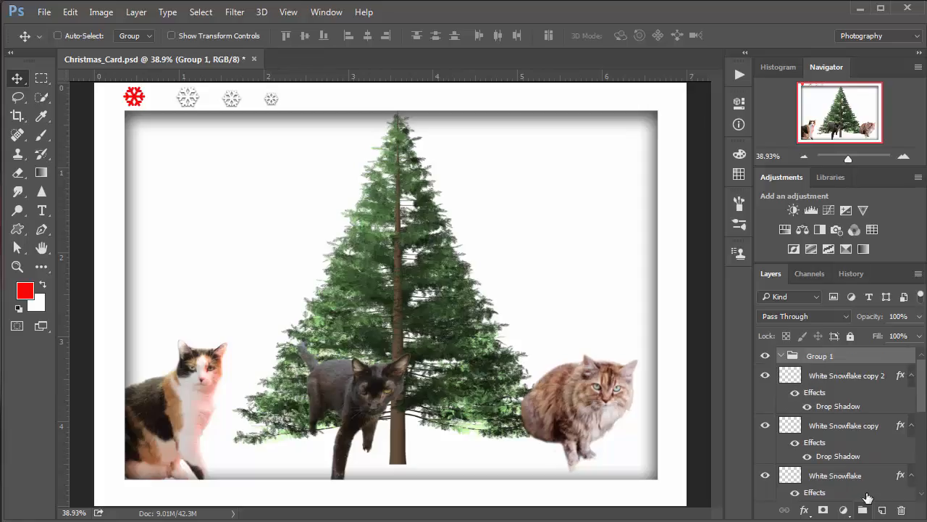
double_click(826, 356)
text(Top Snowflakes)
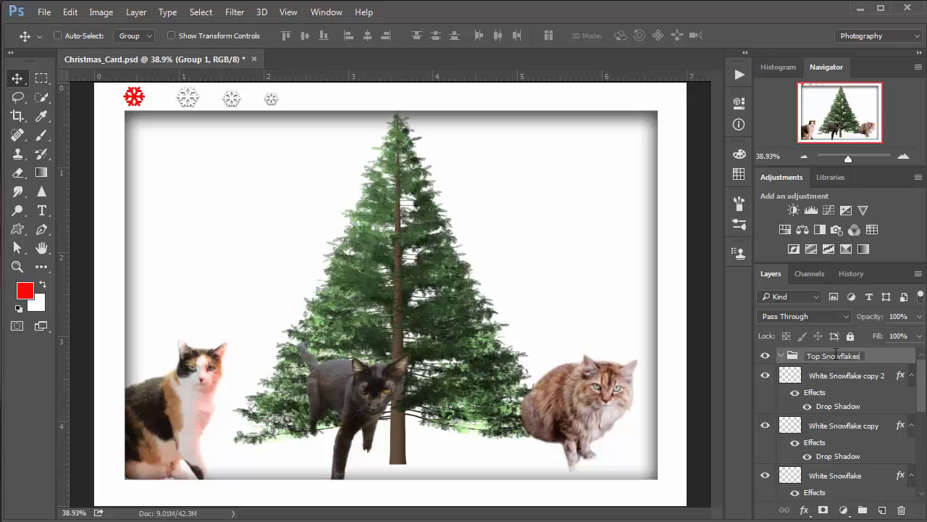
key(Return)
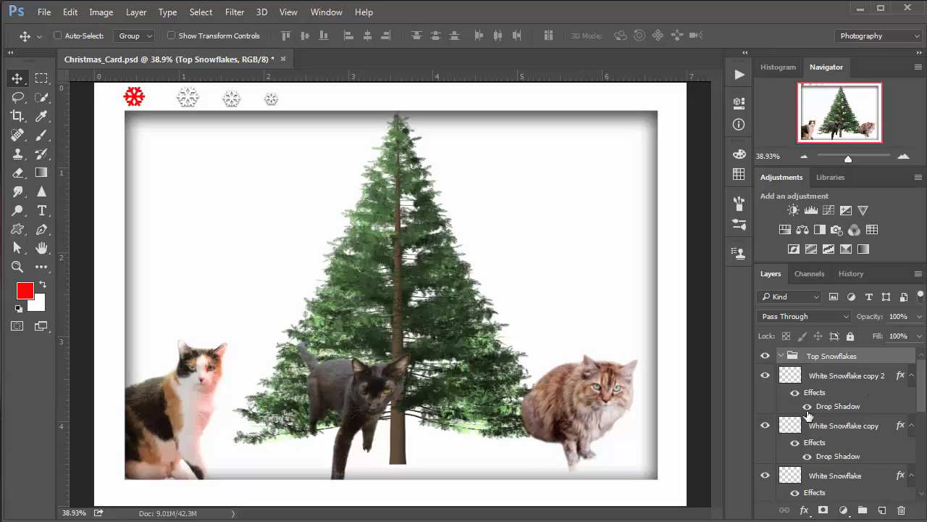
Move the White Snowflake layer and its two copies into the Top Snowflakes group
drag(795, 379, 807, 360)
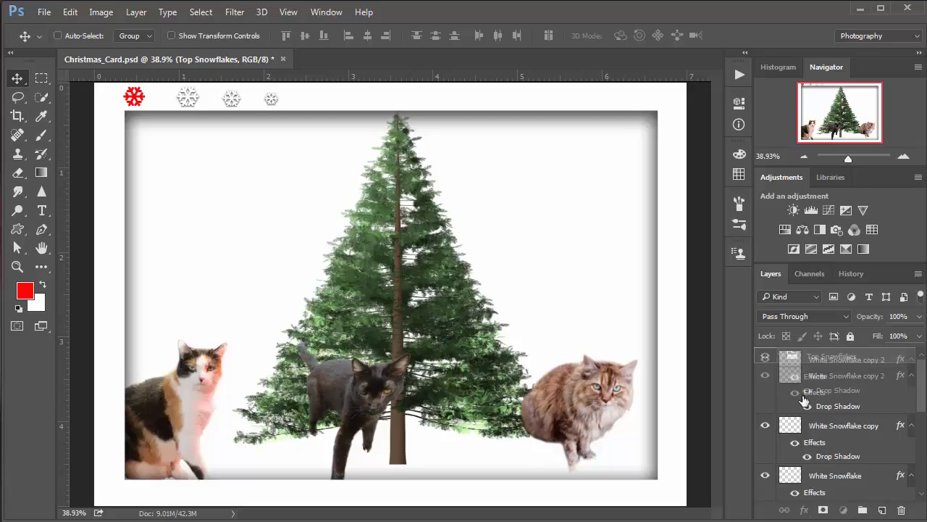
drag(790, 430, 823, 359)
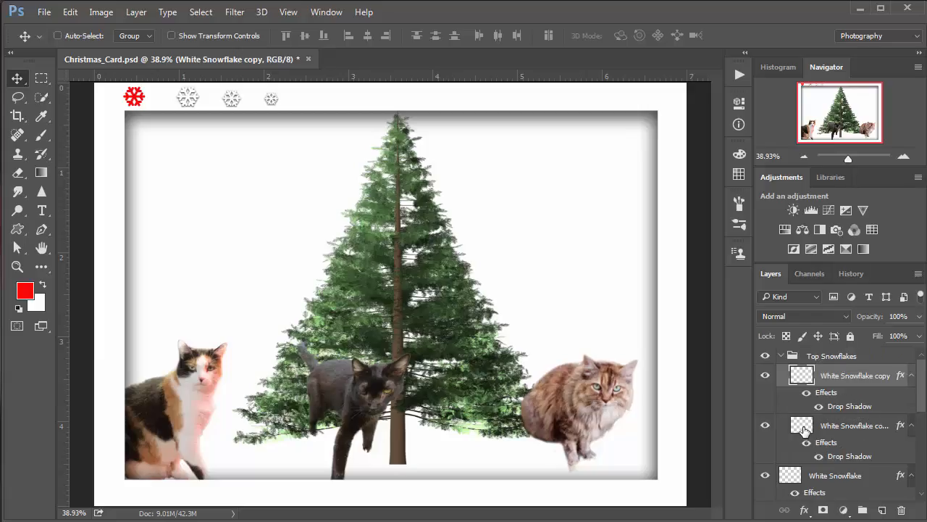
drag(805, 430, 826, 362)
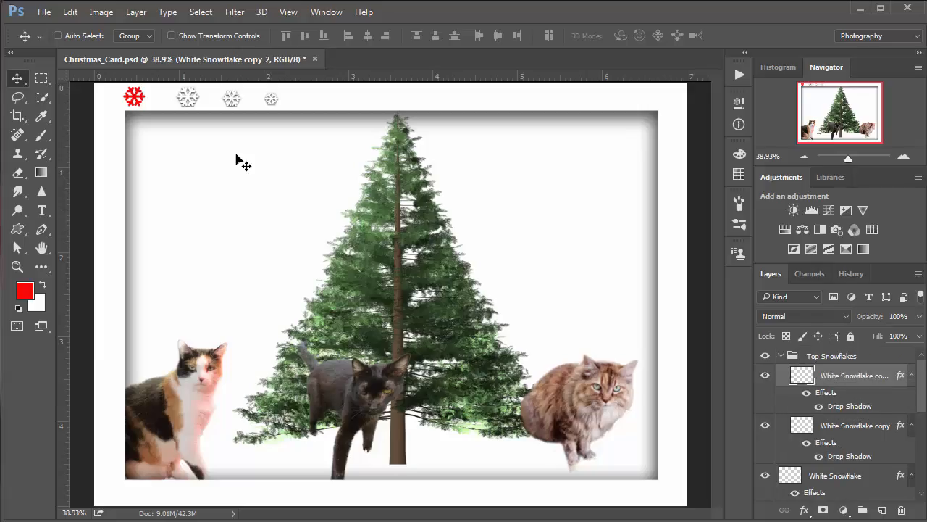
click(767, 359)
click(767, 357)
drag(806, 429, 833, 371)
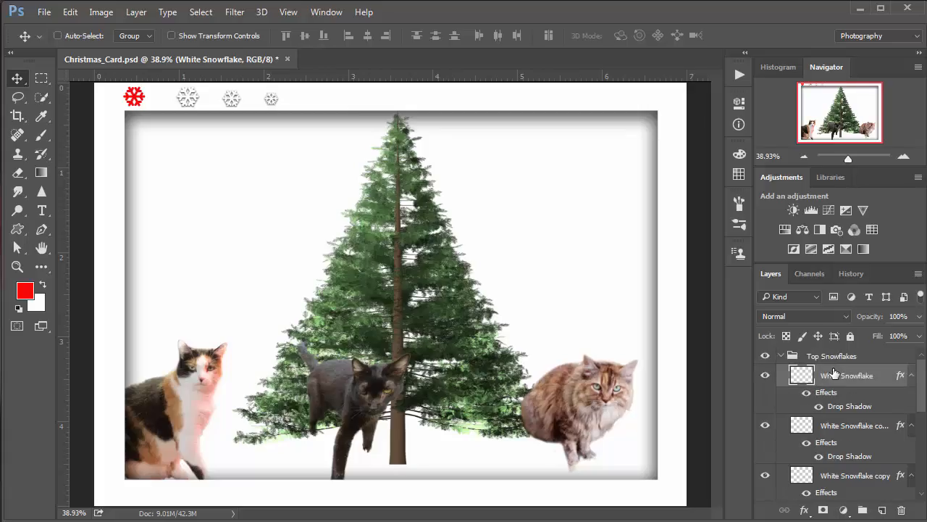
Toggle the Top Snowflakes group's visibility off and on to check which snowflakes it contains
click(765, 356)
click(764, 356)
click(765, 356)
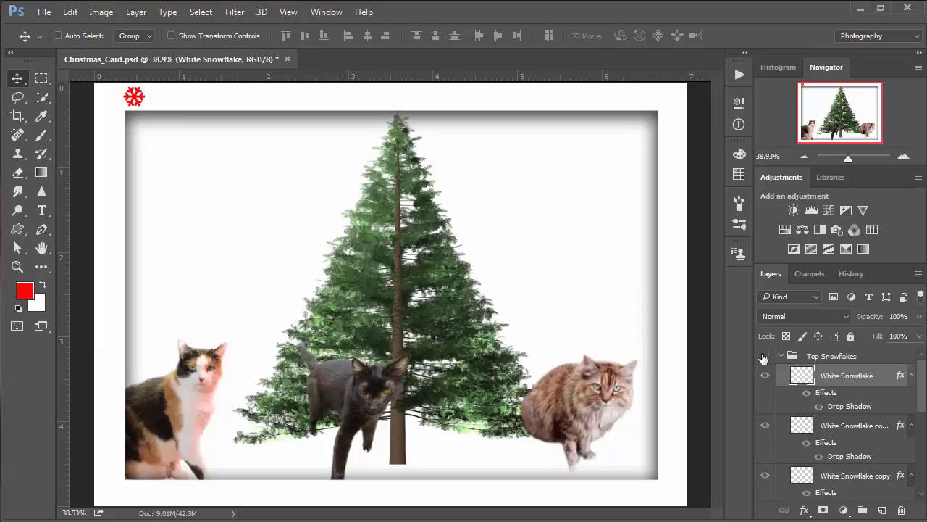
click(765, 356)
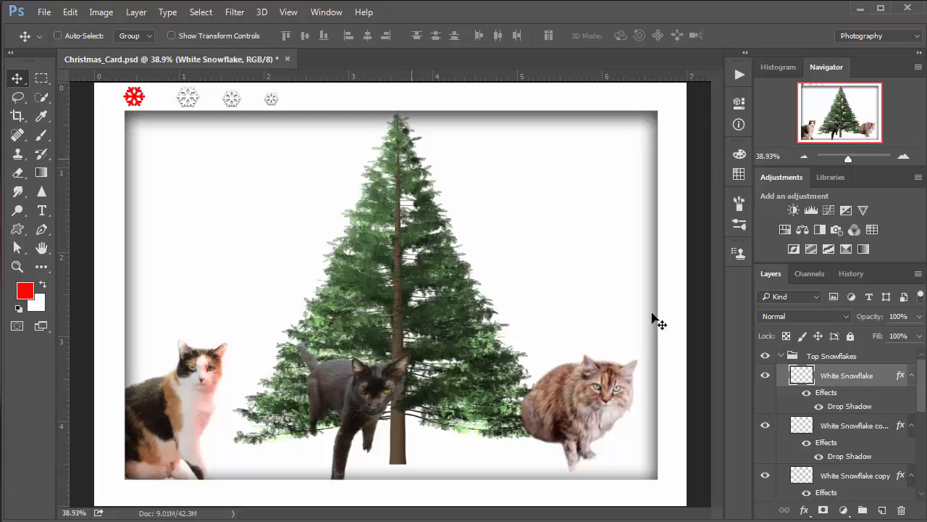
Collapse the effects lists of the three white snowflake layers in the Top Snowflakes group
click(912, 382)
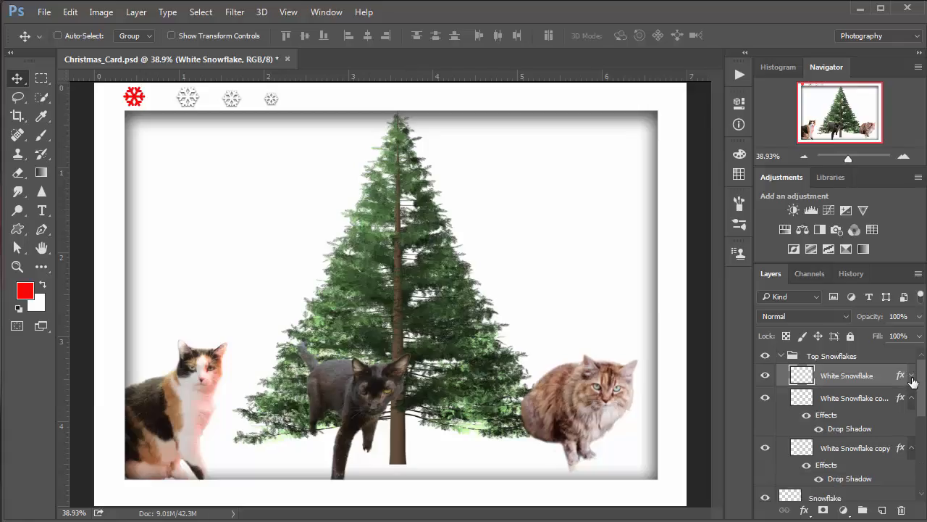
click(911, 398)
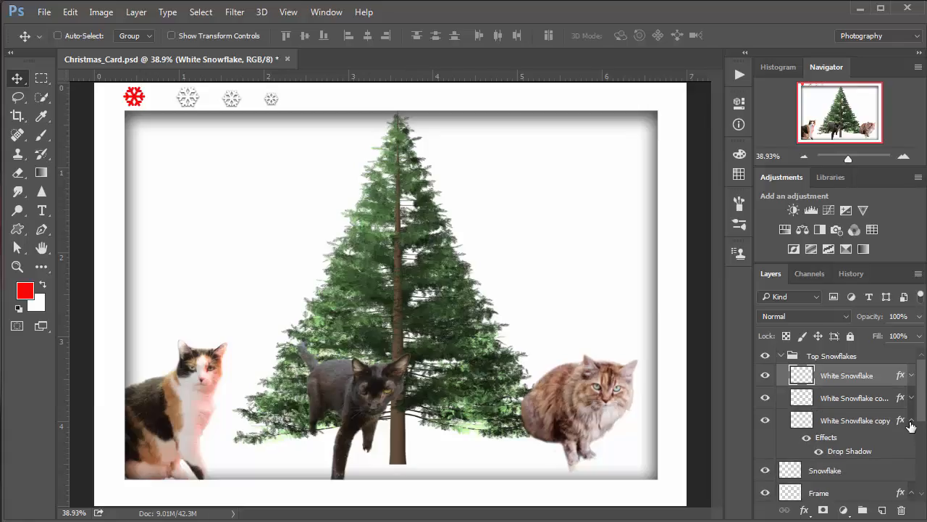
click(911, 426)
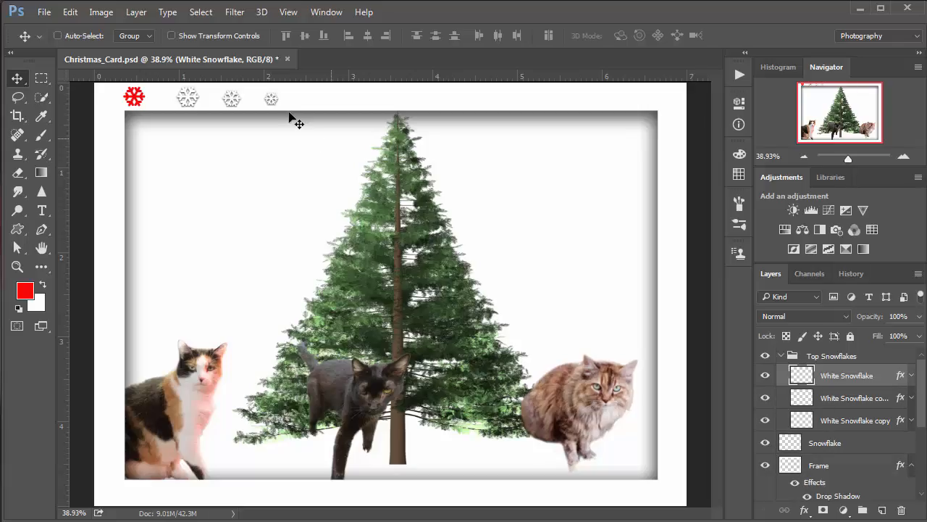
Toggle the Top Snowflakes group and the red Snowflake layer off and on to compare what each one controls
click(764, 357)
click(763, 357)
click(763, 357)
click(764, 357)
click(781, 356)
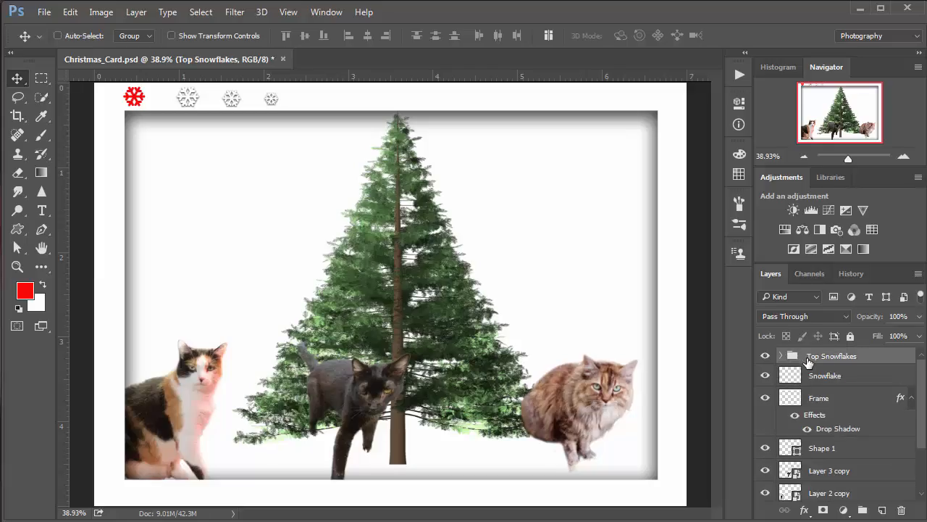
click(766, 357)
click(766, 357)
click(765, 376)
click(765, 376)
click(765, 376)
click(765, 376)
click(781, 356)
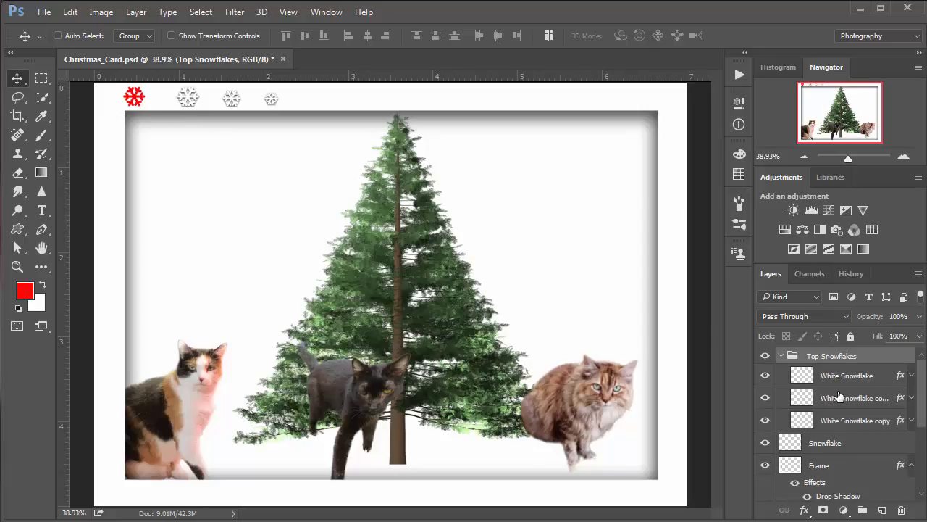
Copy the layer style from the White Snowflake layer and paste it onto the red Snowflake layer
right_click(897, 382)
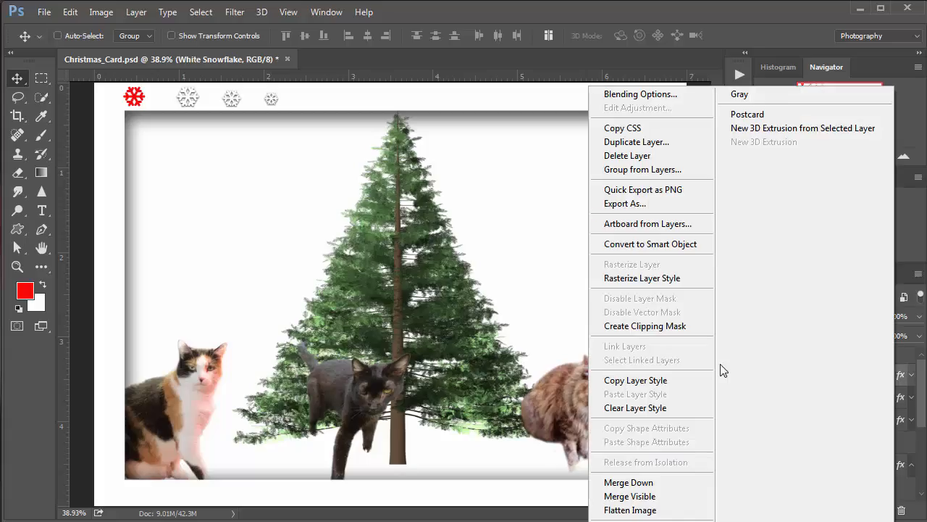
click(638, 383)
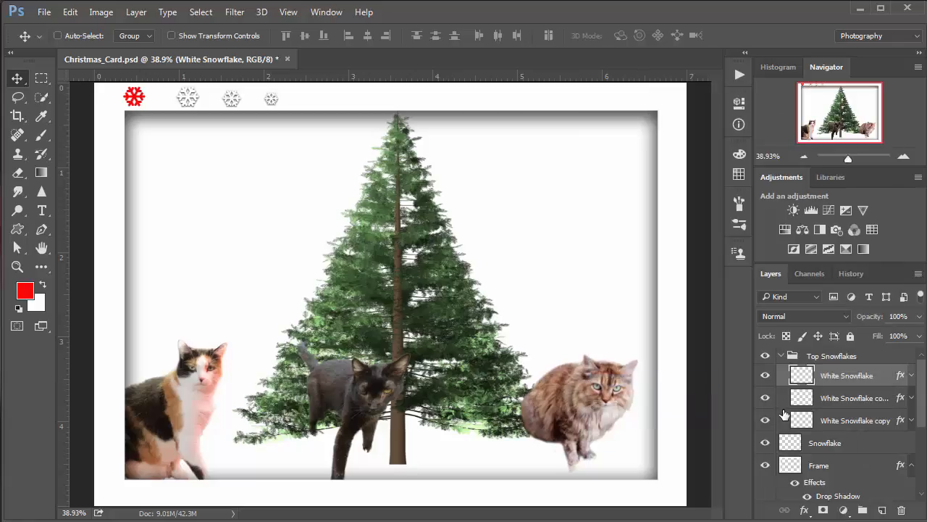
click(781, 357)
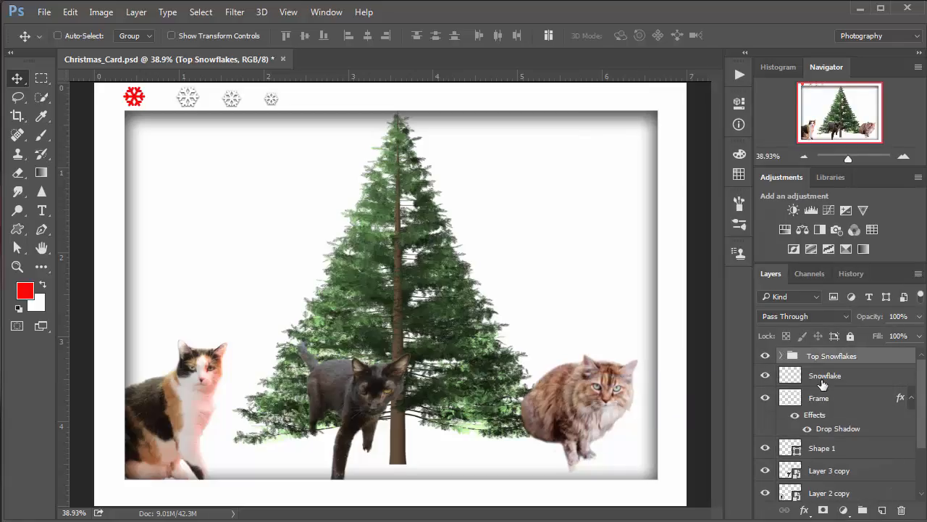
click(765, 376)
click(765, 376)
click(829, 377)
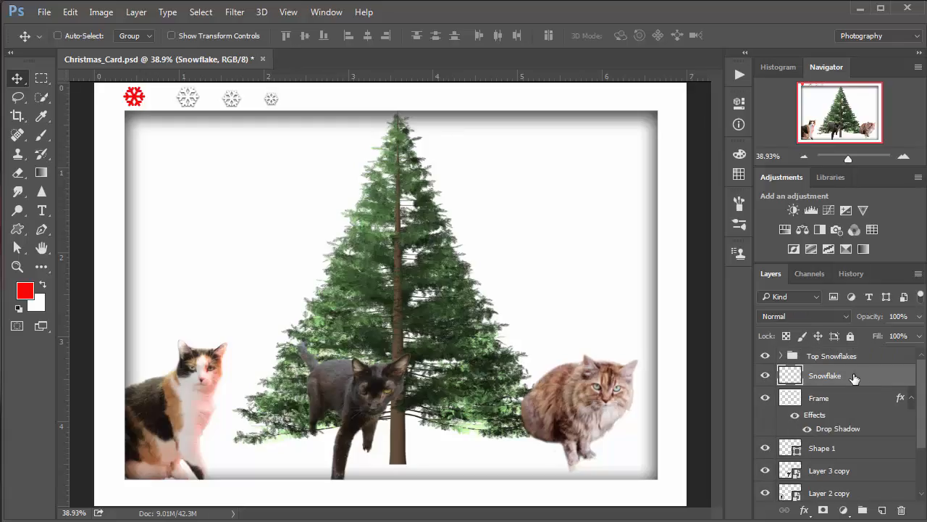
right_click(859, 375)
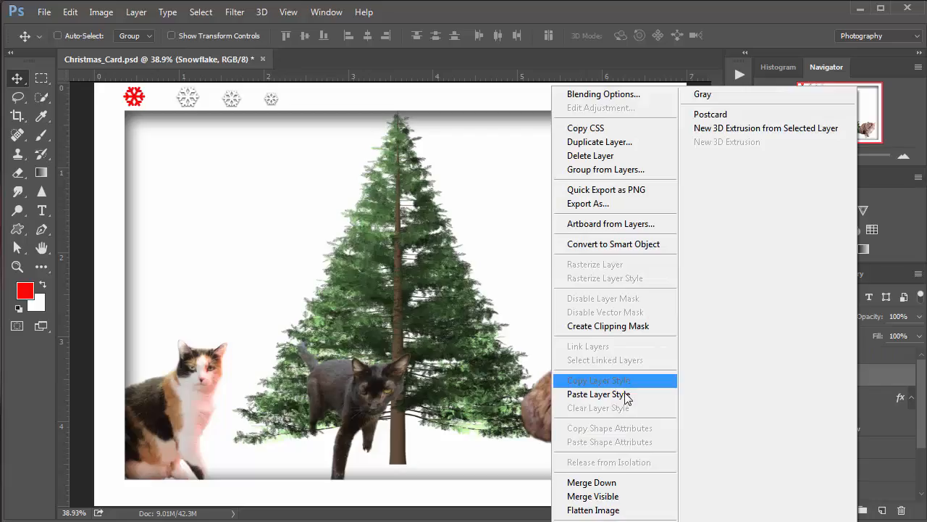
click(627, 394)
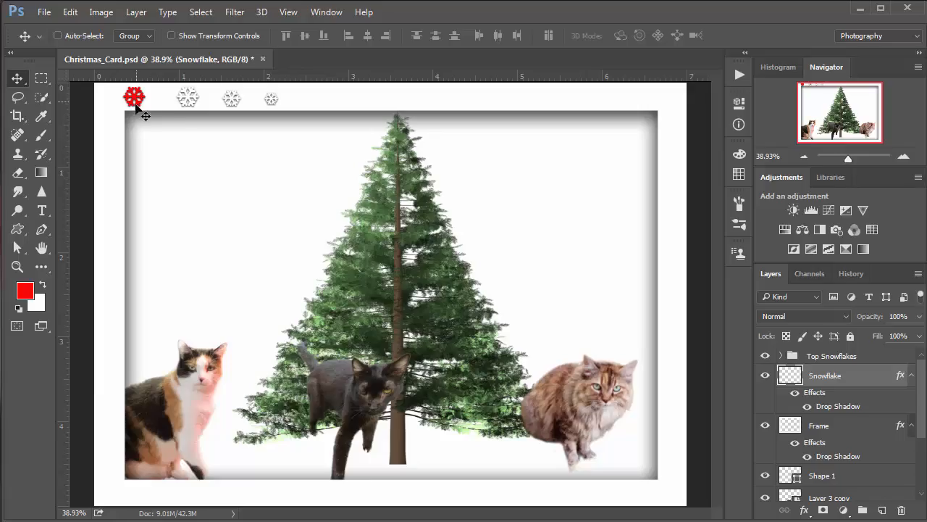
Set the red Snowflake layer's drop shadow to a size of 2 px and a distance of 1 px
double_click(838, 408)
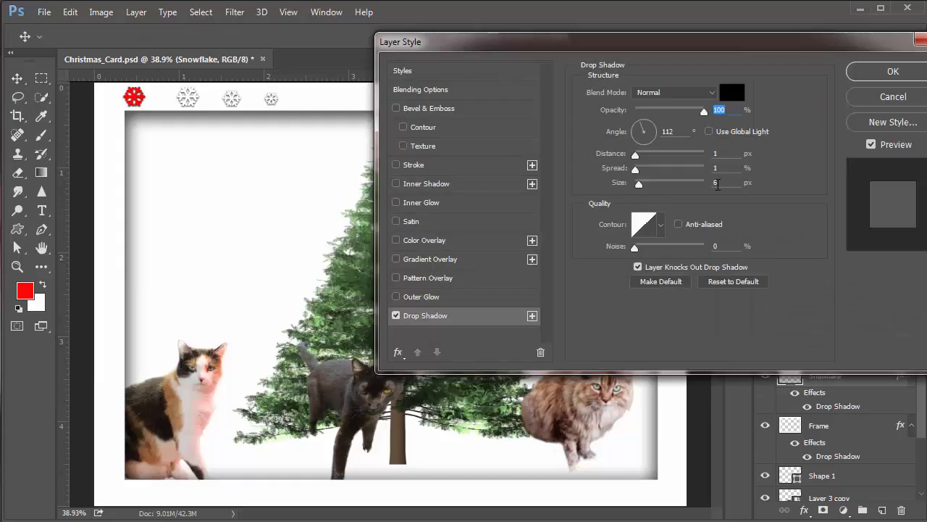
double_click(717, 183)
text(2)
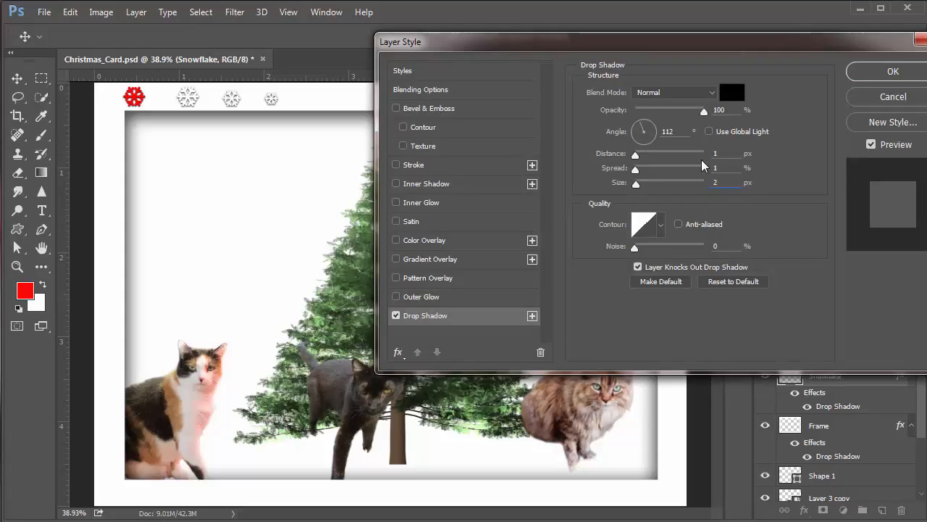
double_click(710, 153)
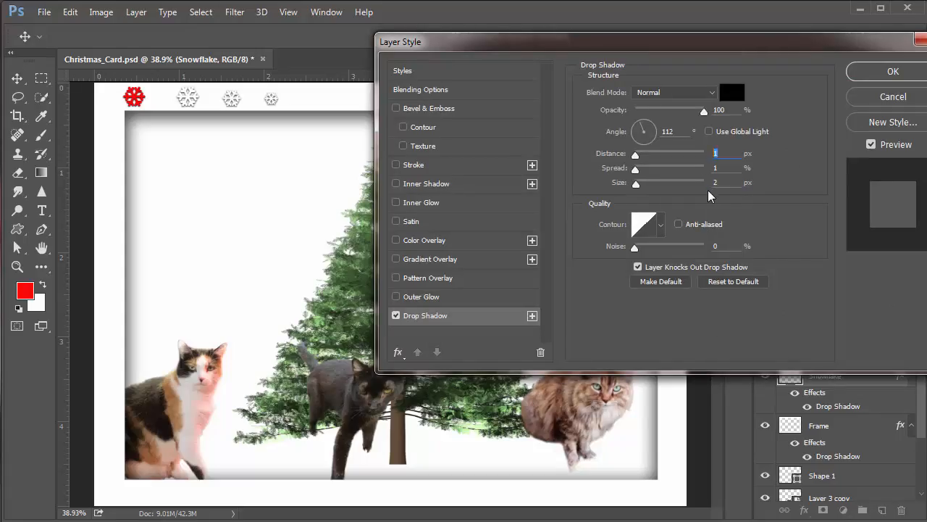
text(3)
double_click(716, 152)
text(1)
click(888, 72)
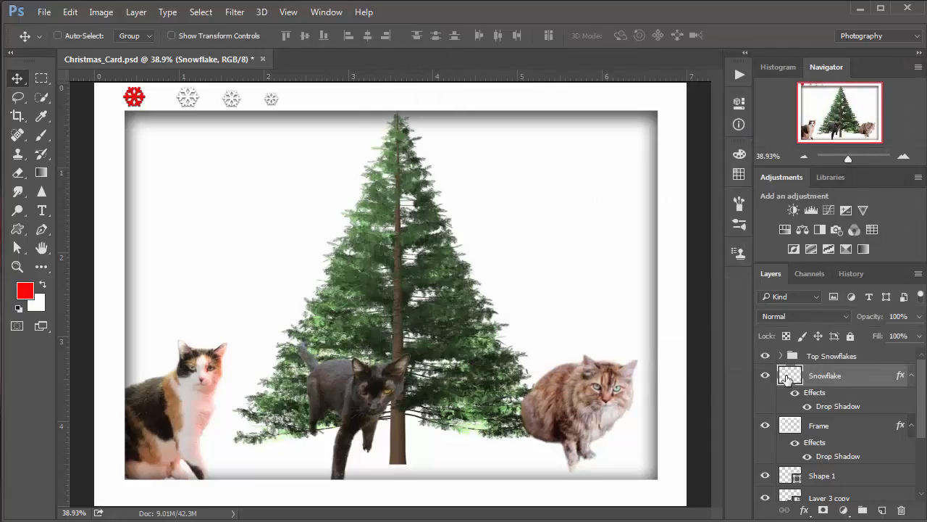
Delete the red Snowflake layer and the Shape 1 layer, and collapse the Frame layer's effects list
drag(789, 375, 902, 512)
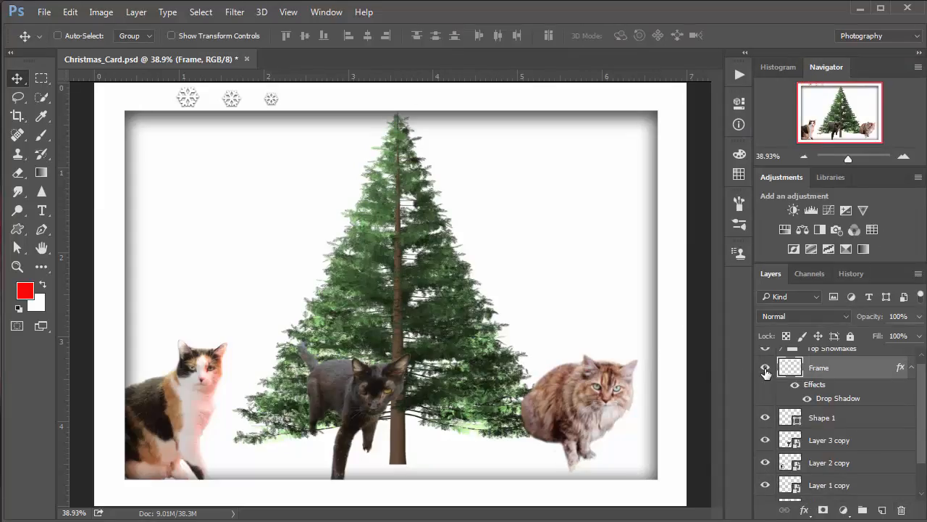
click(912, 370)
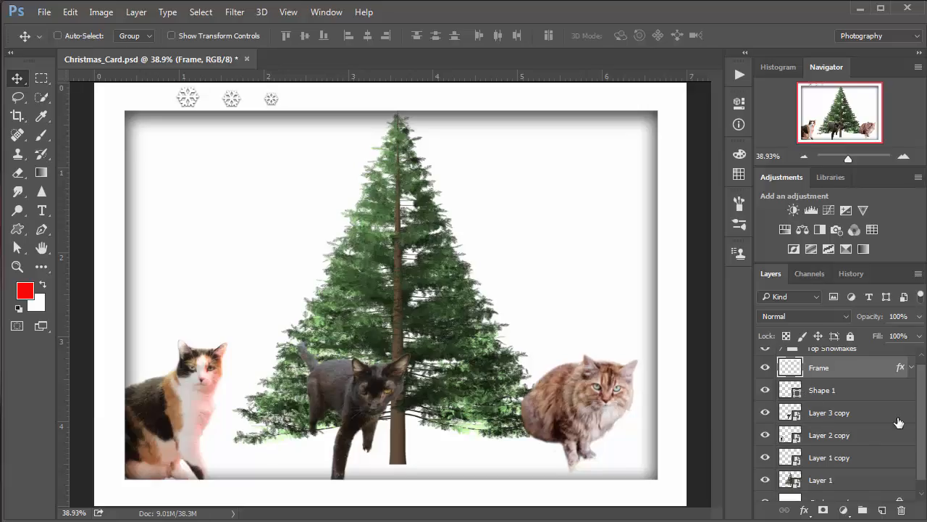
click(914, 393)
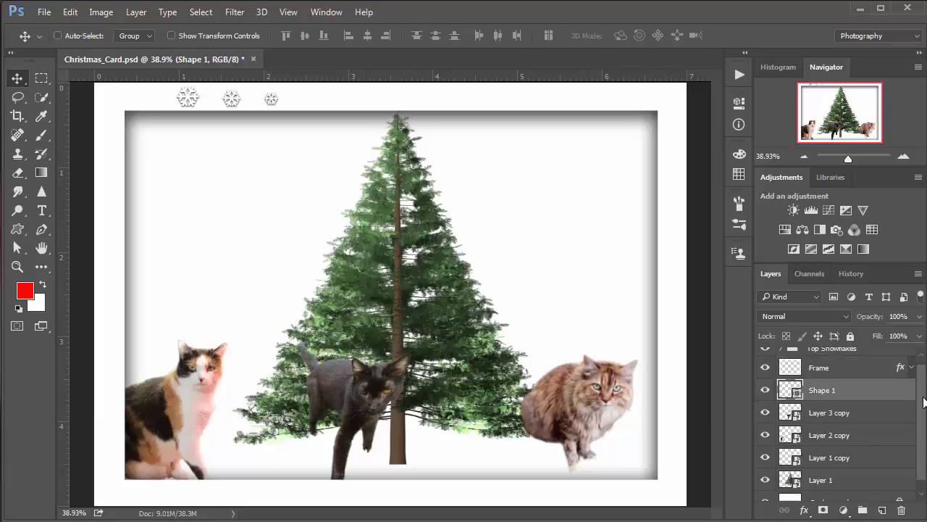
scroll(923, 380, up, 1)
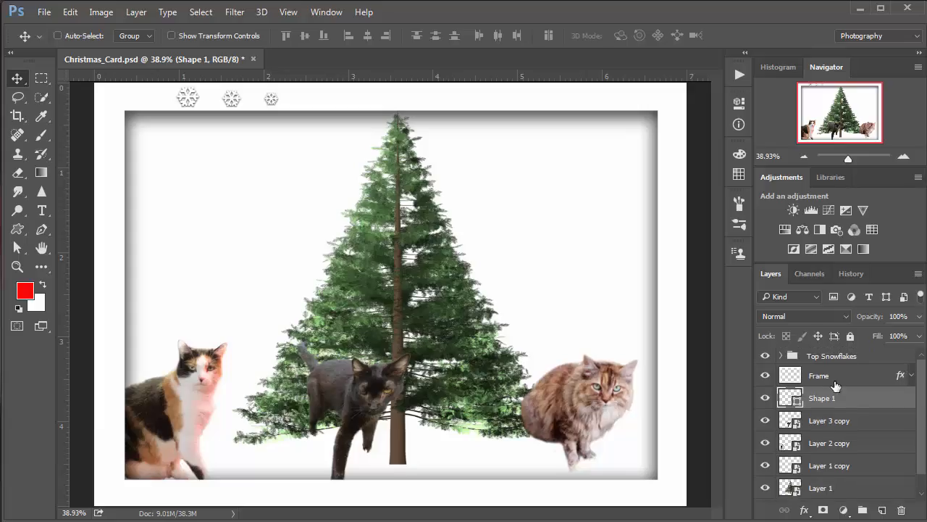
click(764, 398)
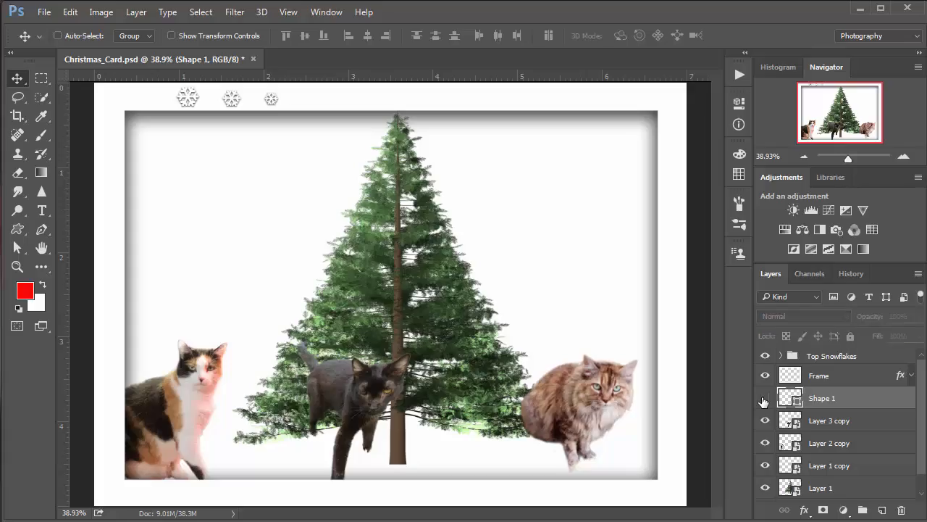
click(764, 398)
click(764, 398)
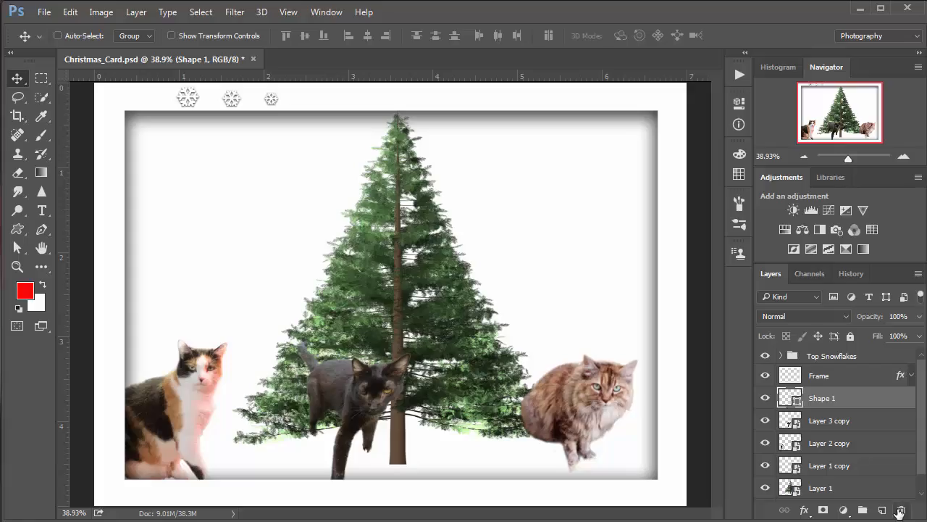
drag(900, 512, 900, 512)
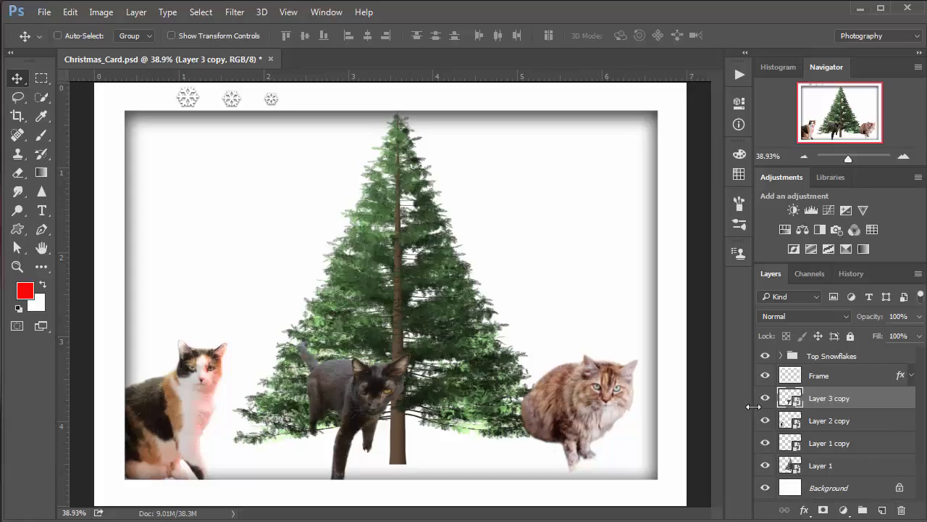
Try duplicating the whole Top Snowflakes group to the right along the top border, and undo the duplication
click(780, 356)
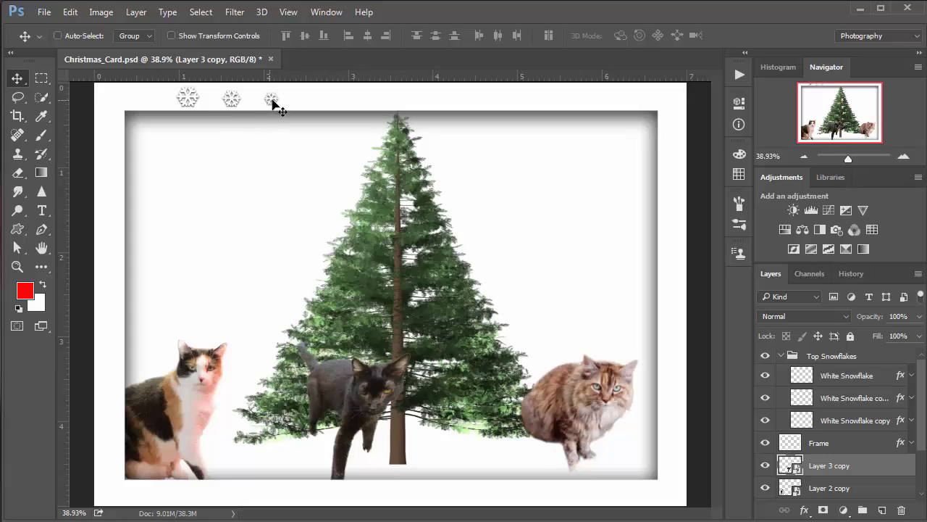
key(ctrl)
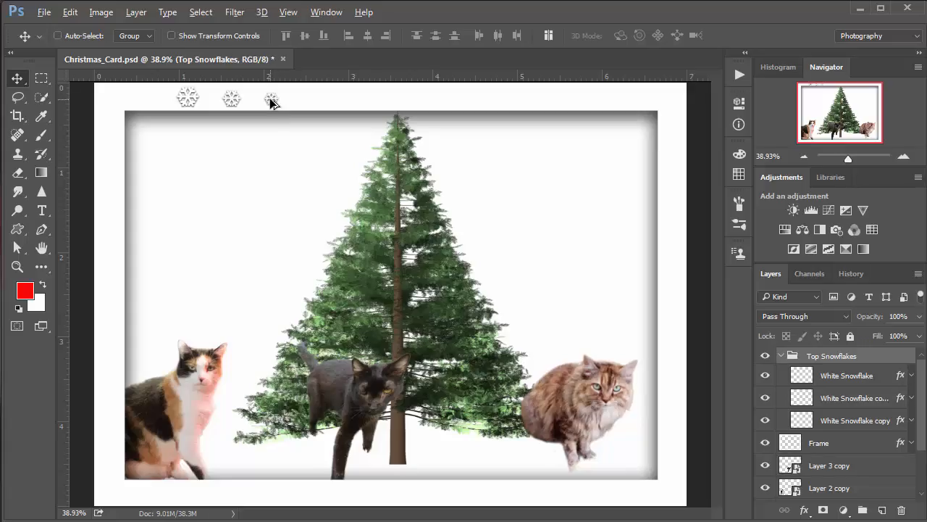
drag(277, 104, 427, 103)
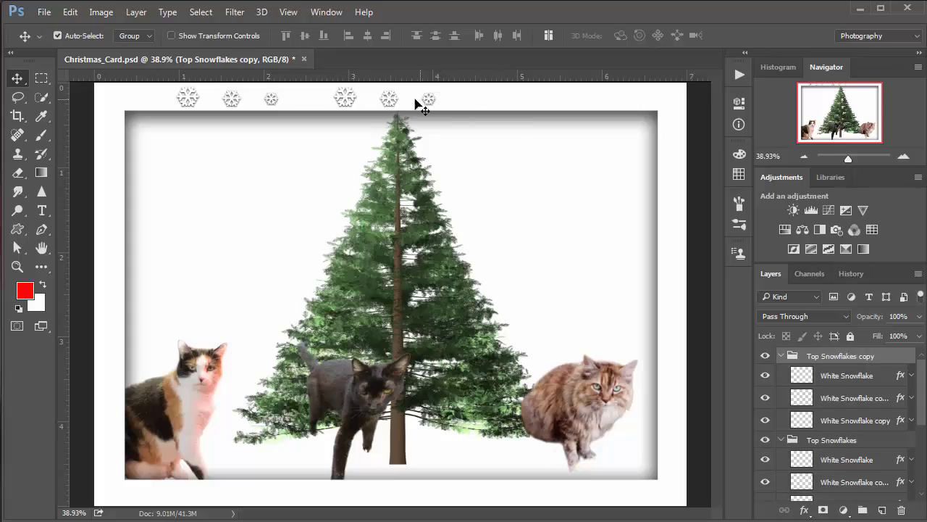
key(ctrl+z)
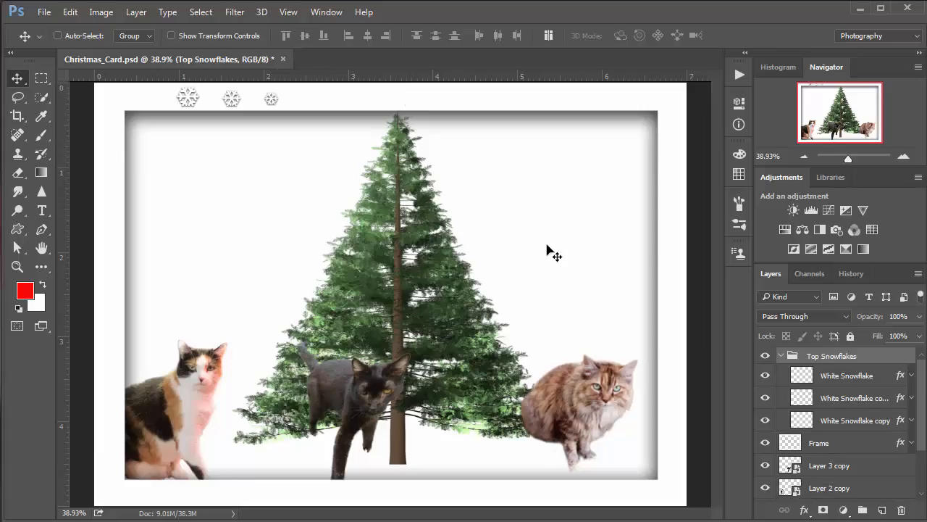
Try auto-selecting the individual white snowflakes directly on the canvas
key(ctrl)
click(829, 382)
key(ctrl)
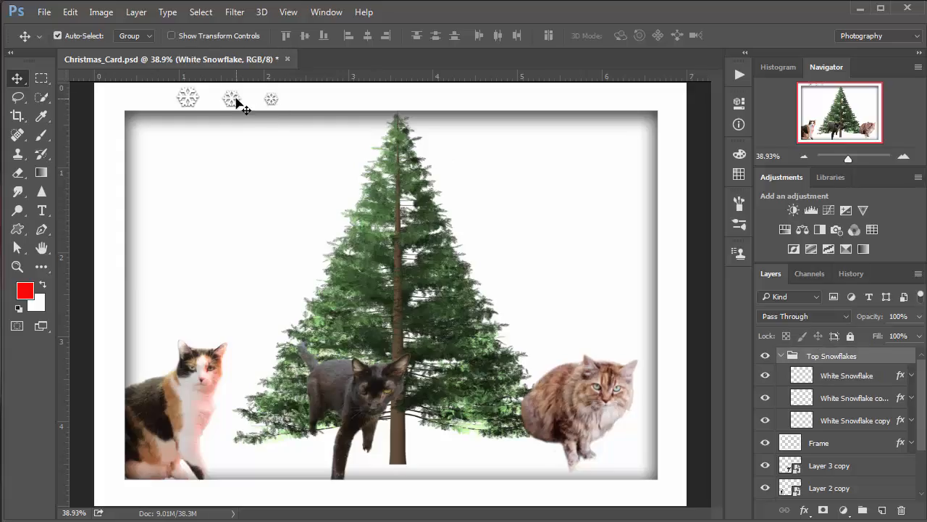
click(237, 103)
click(273, 101)
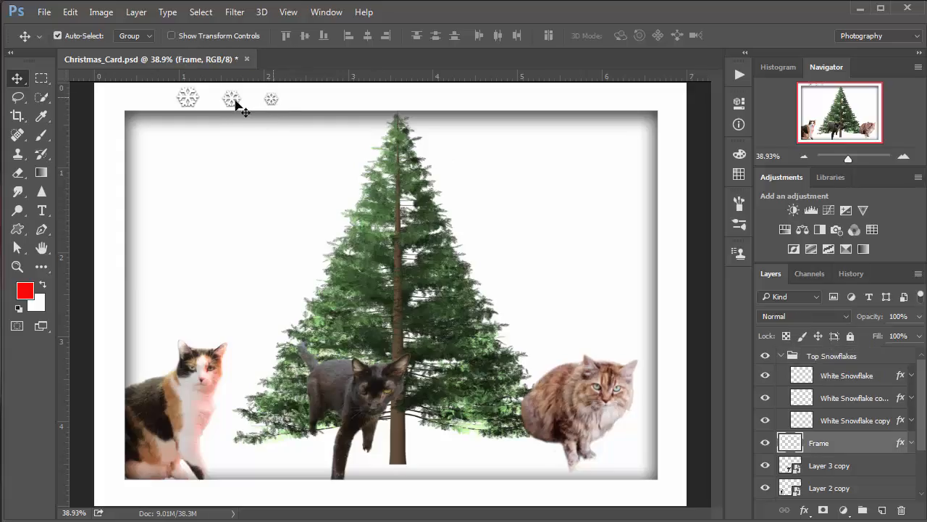
click(186, 102)
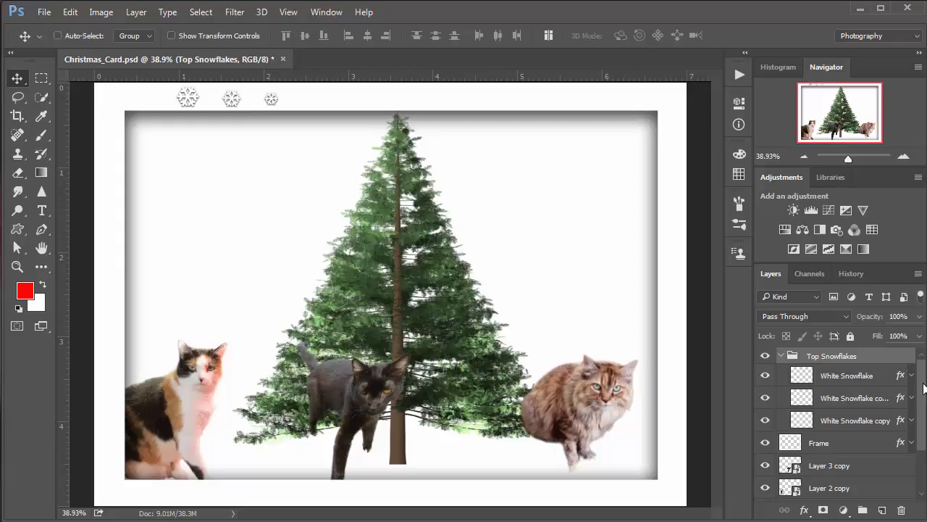
Identify the White Snowflake layer by toggling its visibility, and rename it LG White Snowflake
click(765, 377)
click(765, 377)
double_click(834, 376)
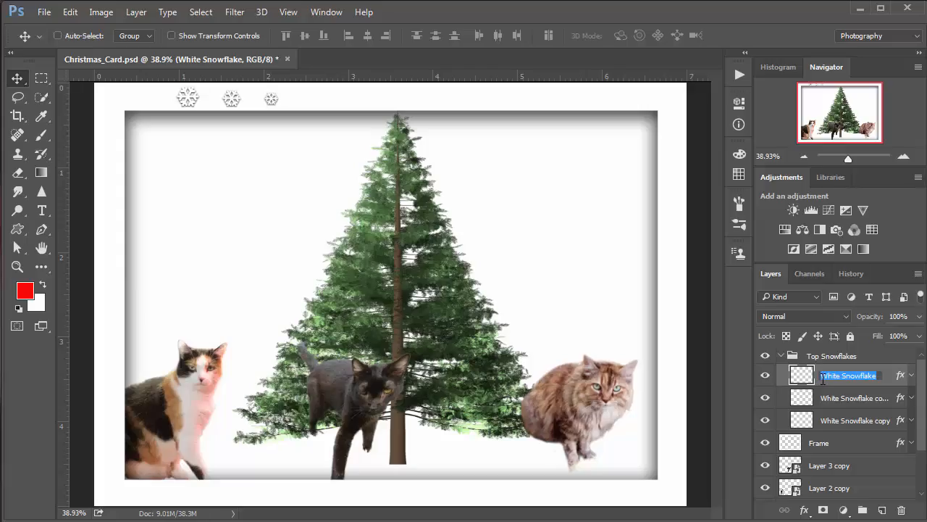
click(877, 378)
text(L)
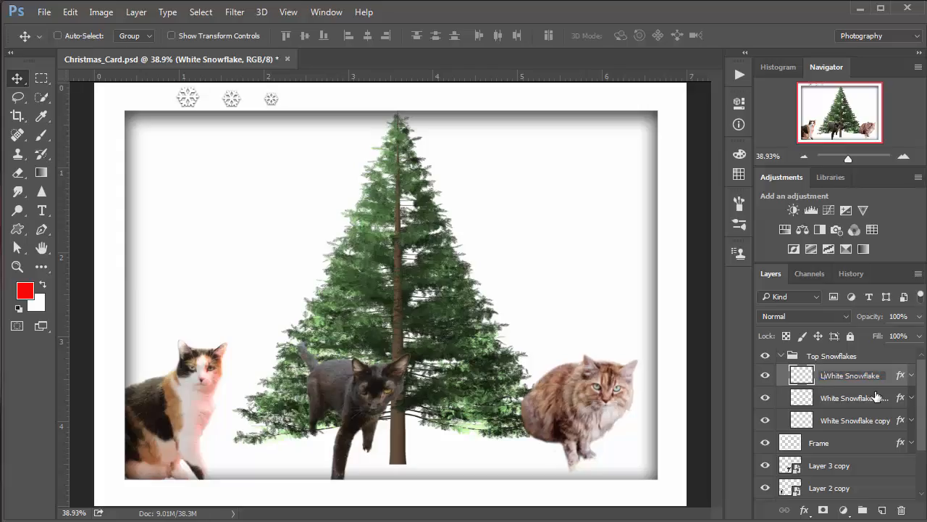
text(G)
click(880, 402)
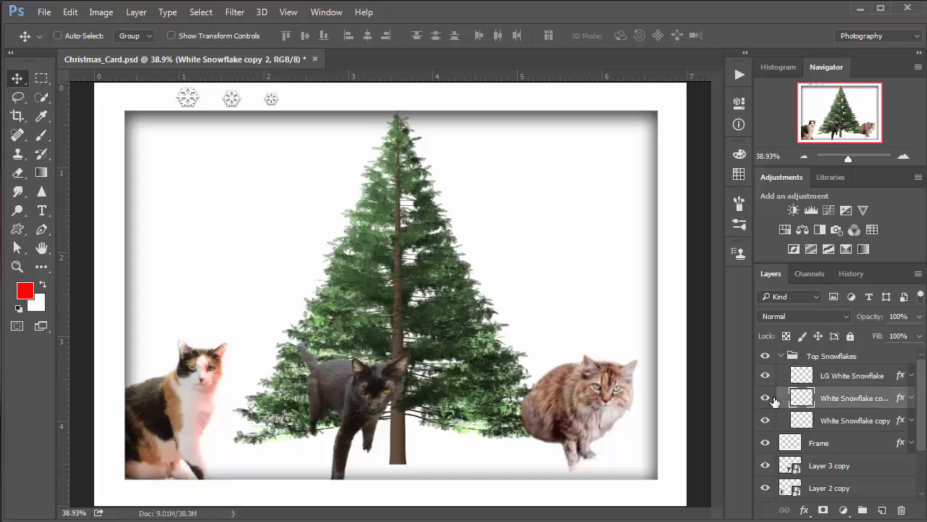
Identify the White Snowflake copy 2 layer by toggling its visibility, and rename it SM White Snowflake copy 2
click(765, 400)
click(765, 399)
double_click(825, 399)
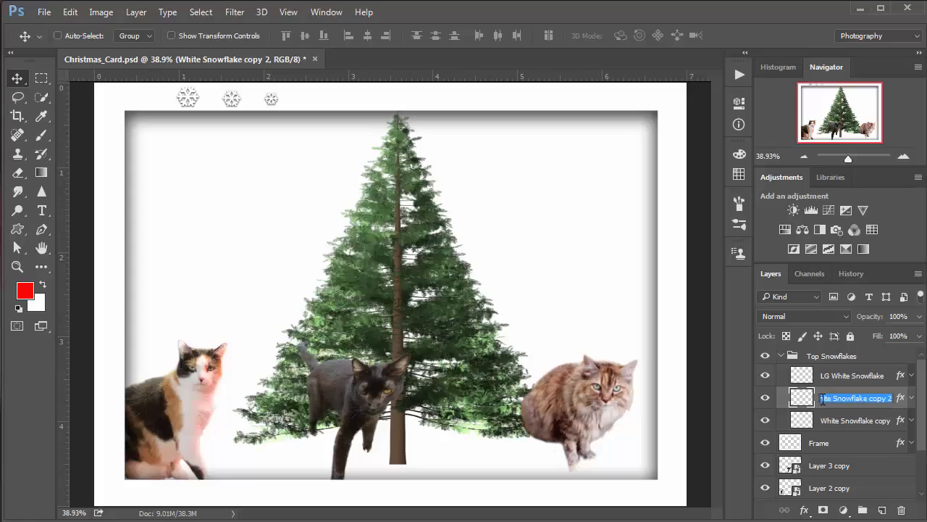
click(823, 399)
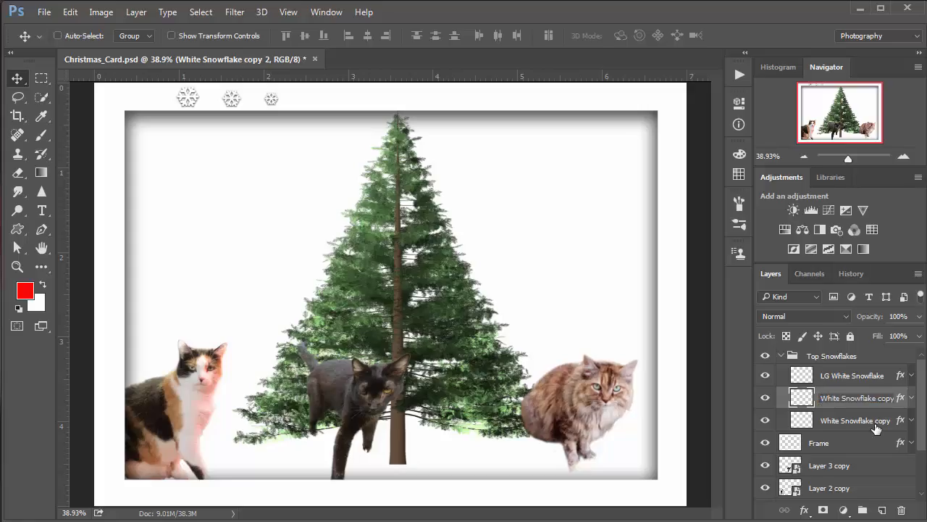
text(SM)
key(Return)
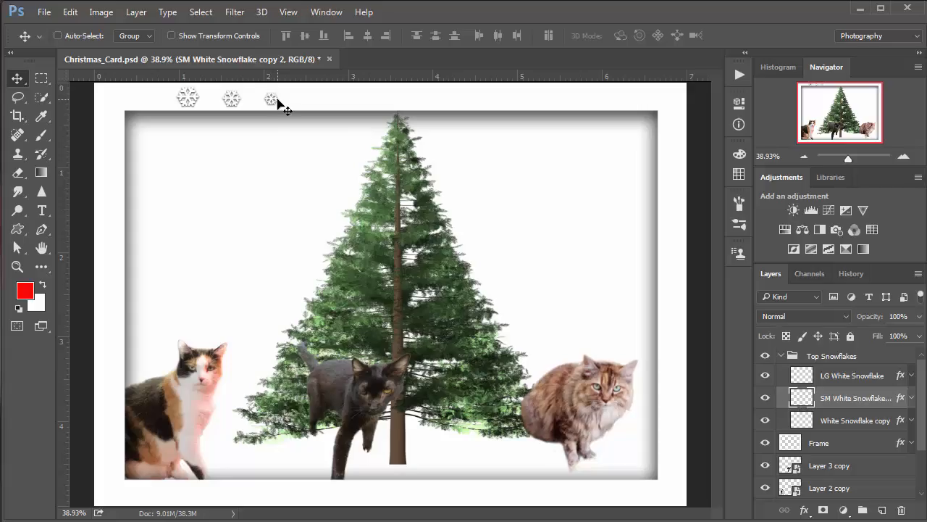
Place copies of the small, large and medium white snowflakes spaced out along the right half of the top border
drag(277, 100, 637, 98)
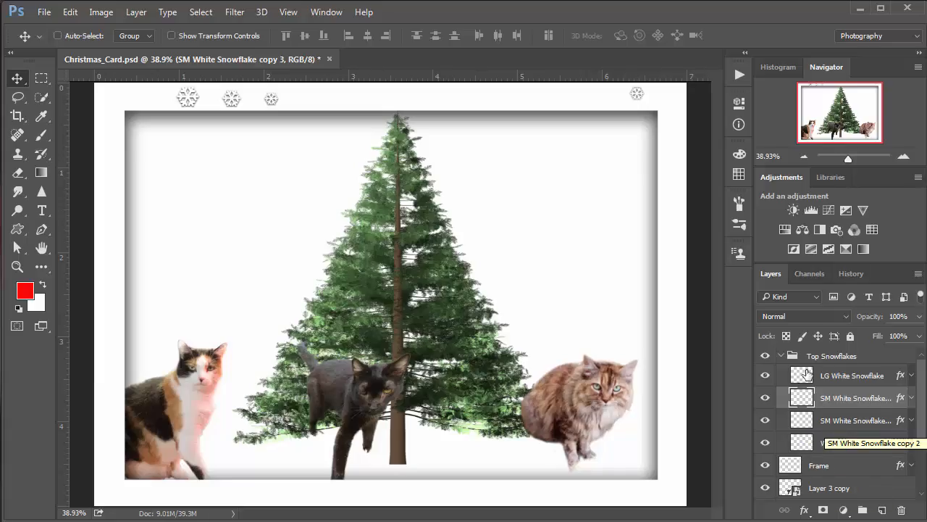
click(851, 379)
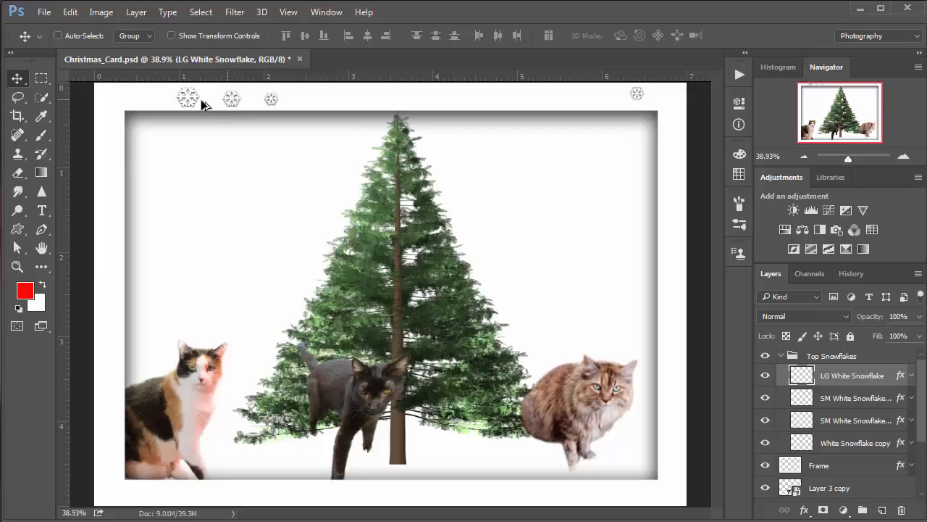
drag(201, 100, 529, 104)
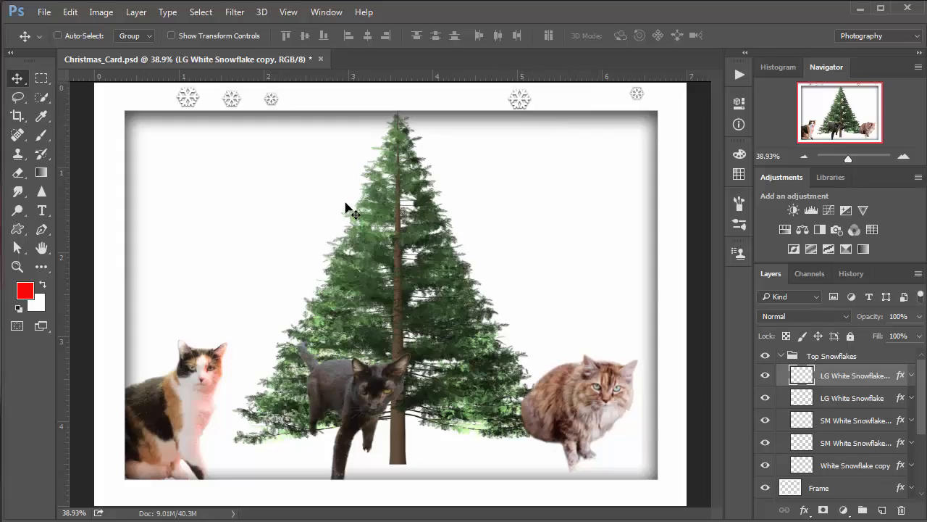
click(836, 468)
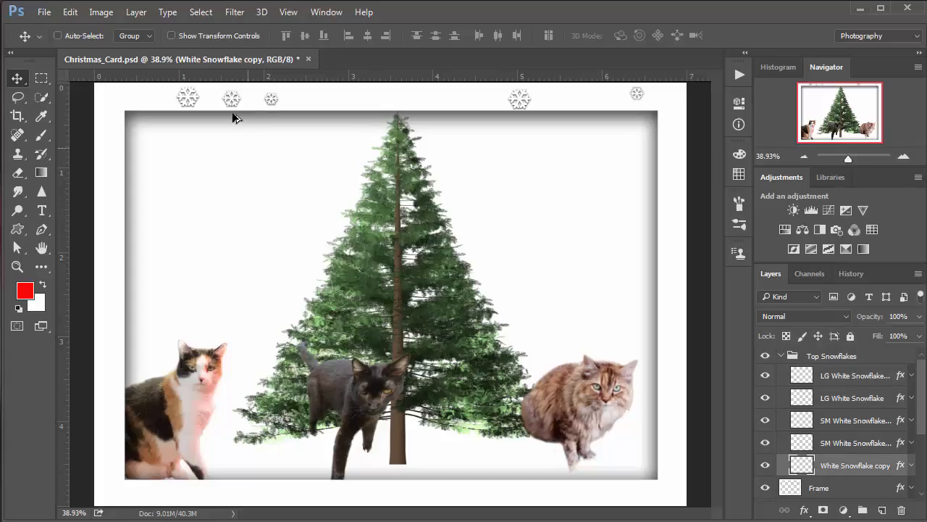
drag(242, 101, 464, 100)
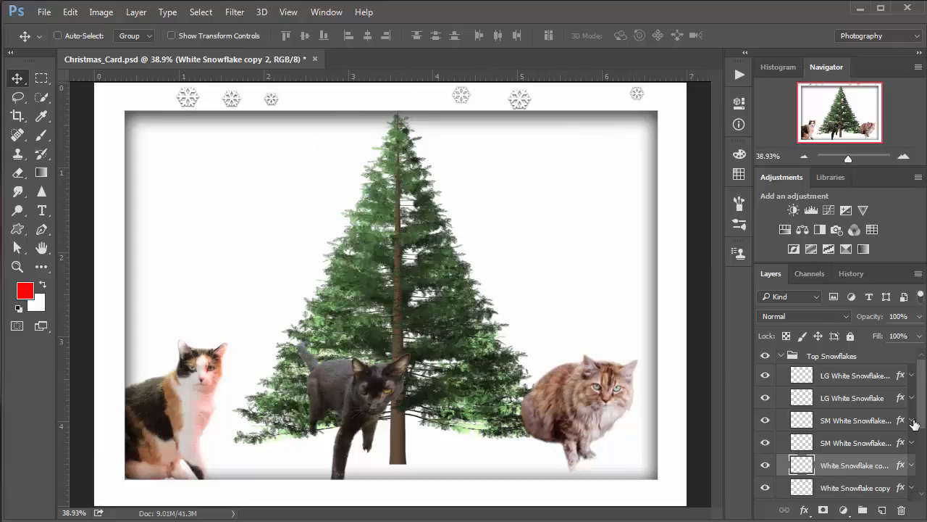
Place a copy of the small snowflake just before the treetop and a copy of the large one at about 2.7 inches along the top border
scroll(915, 425, down, 2)
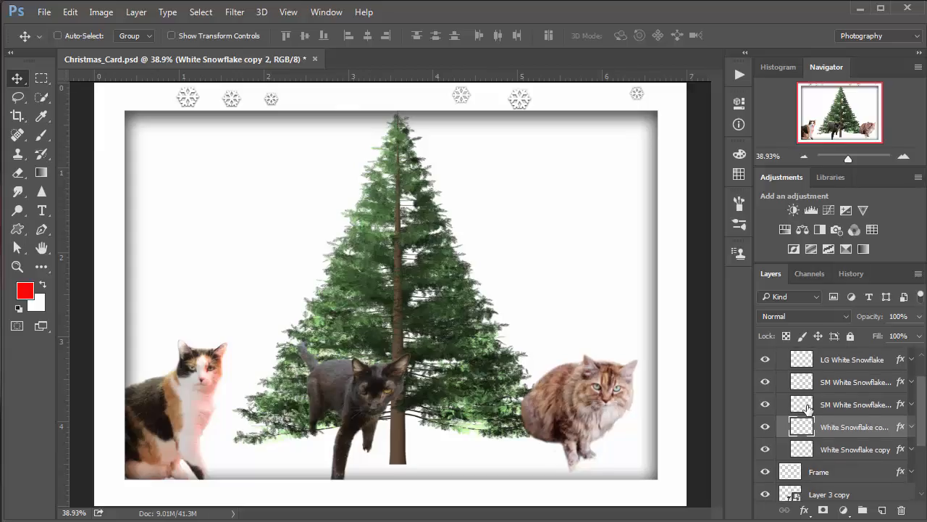
click(809, 406)
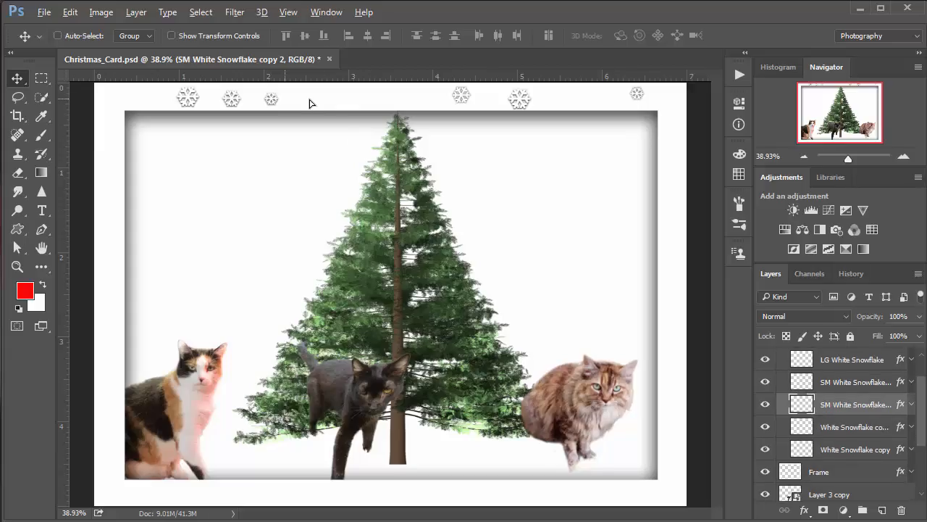
drag(318, 105, 402, 97)
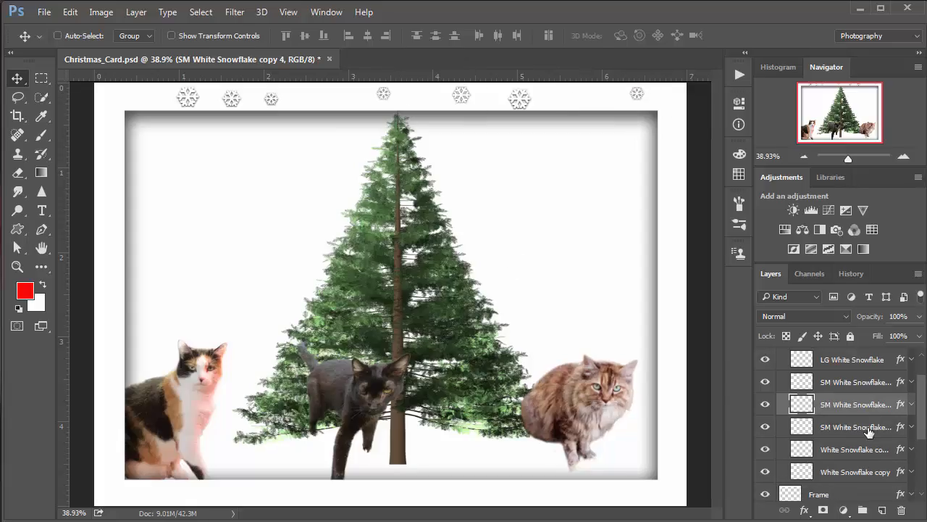
scroll(806, 398, up, 2)
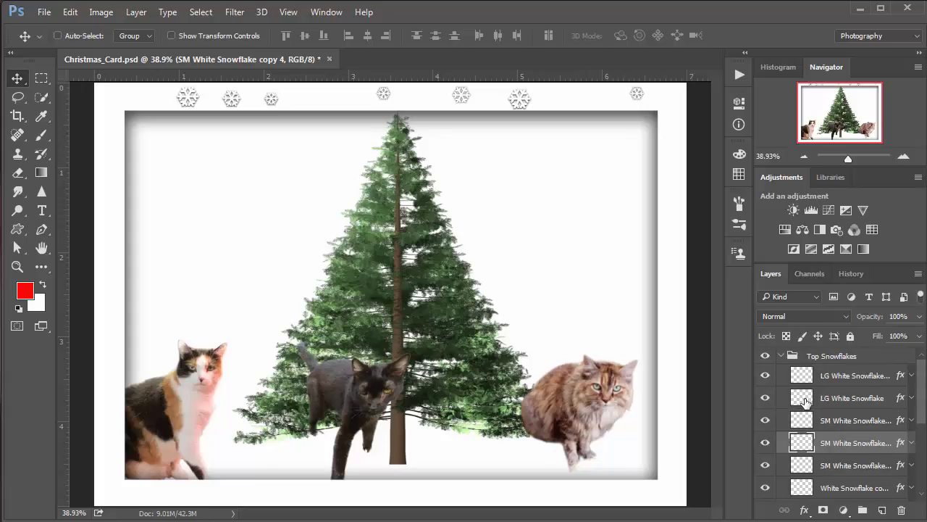
click(807, 401)
drag(271, 102, 380, 108)
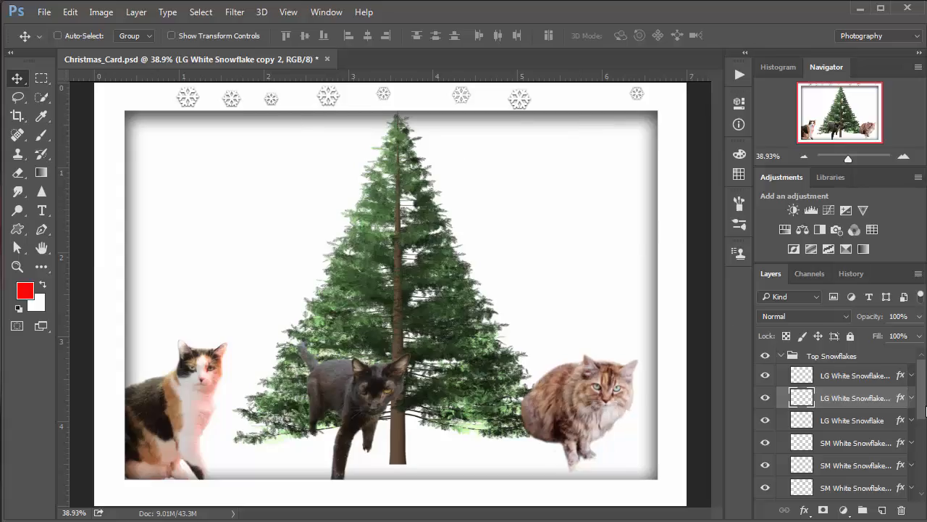
Duplicate the medium snowflake between the rightmost large and small ones on the top border, and nudge the copy upward
scroll(855, 428, down, 3)
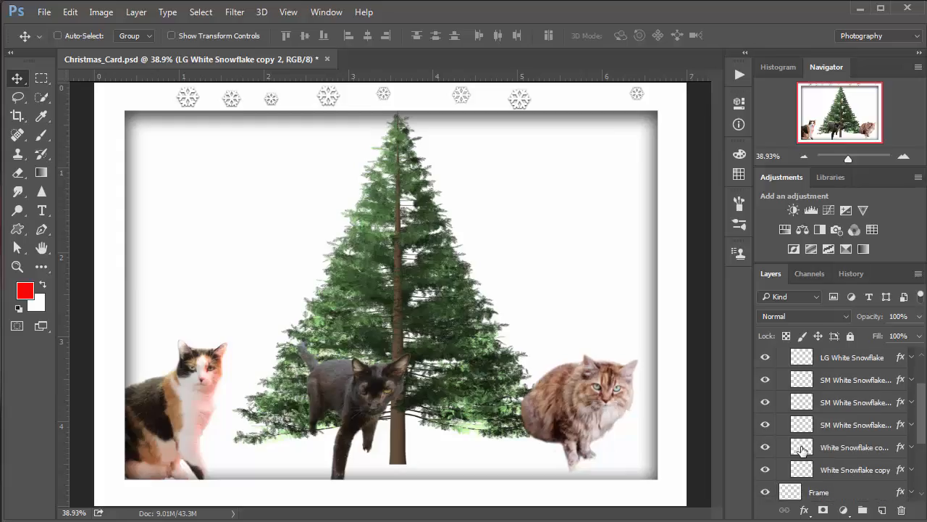
click(802, 450)
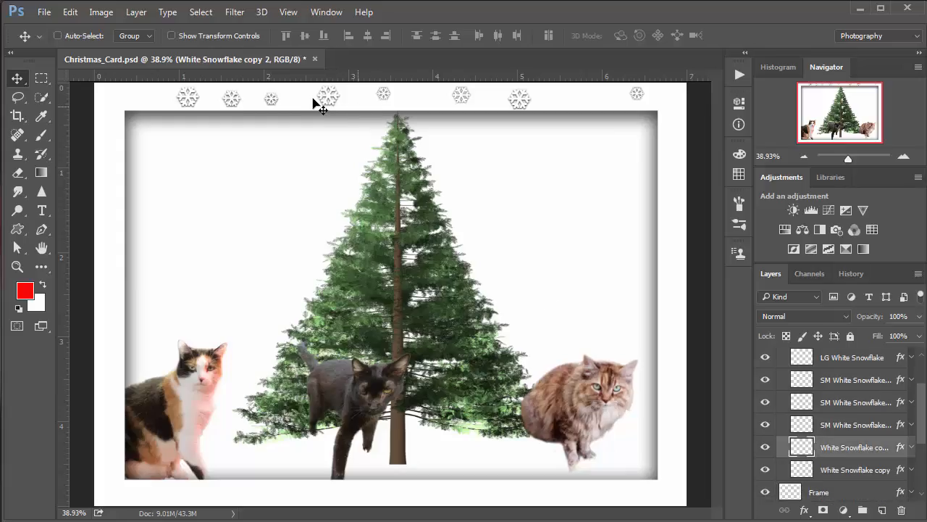
drag(281, 103, 398, 115)
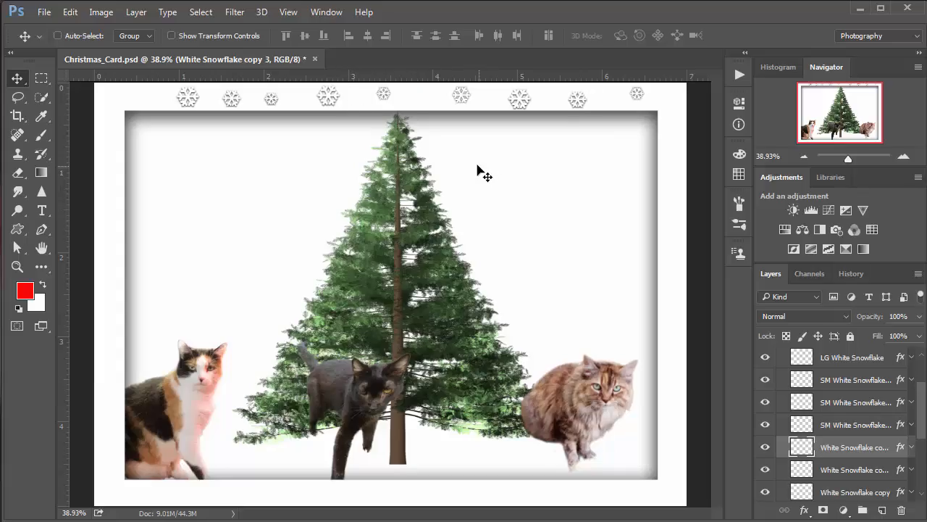
key(shift+Up)
key(shift+Up)
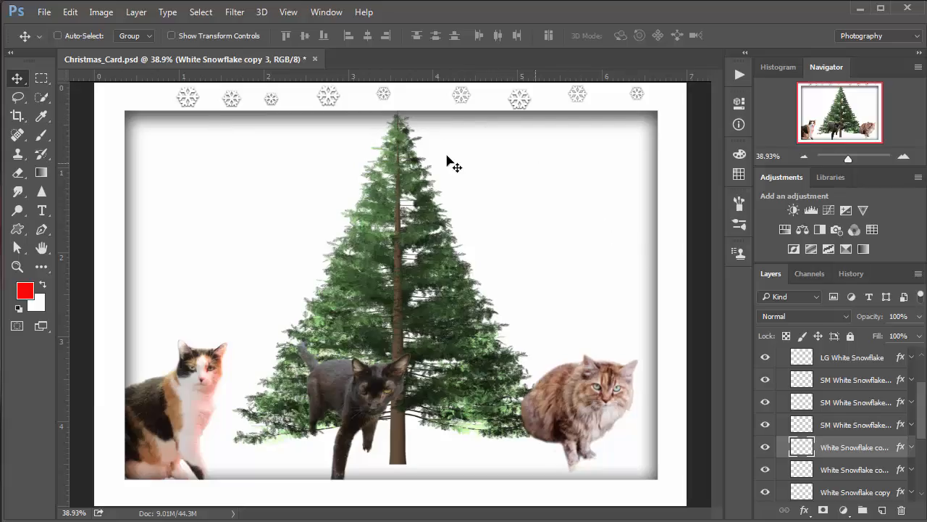
Place a copy of the medium snowflake in the card's top-left corner, and delete the extra copy
drag(326, 110, 104, 135)
drag(350, 131, 119, 109)
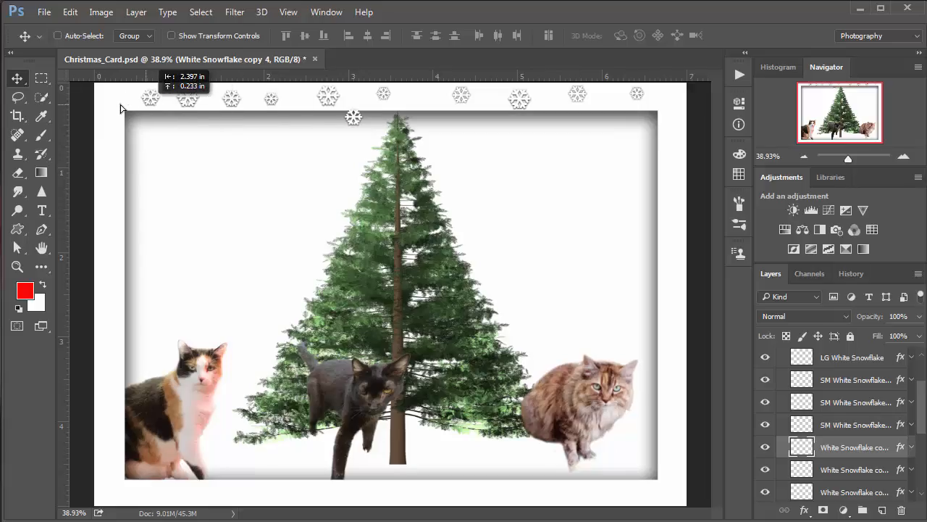
drag(344, 127, 345, 127)
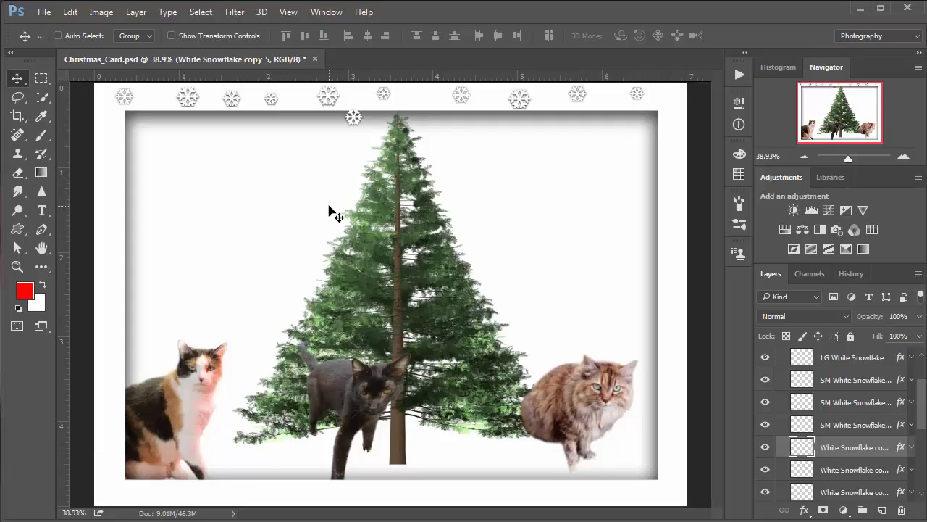
key(Delete)
drag(315, 128, 109, 90)
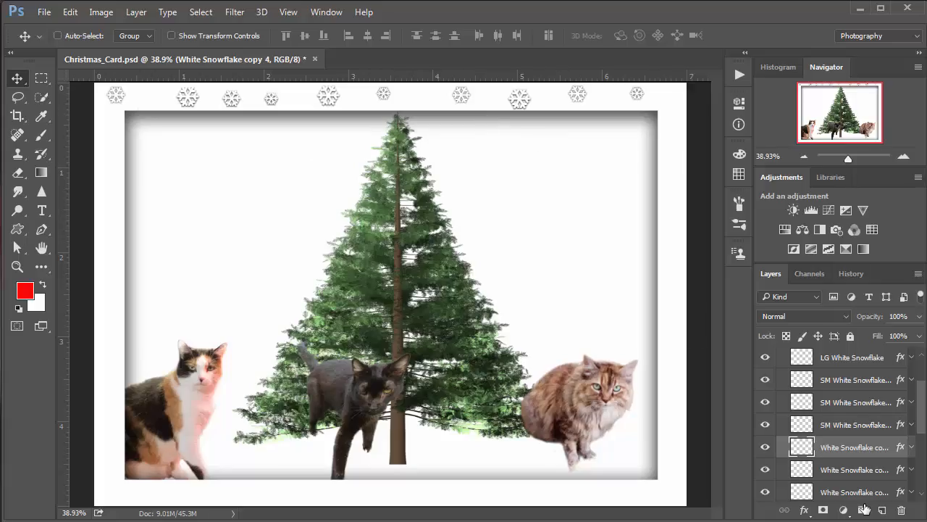
Collapse the Top Snowflakes group and check its contents by toggling the group's visibility
scroll(920, 406, up, 3)
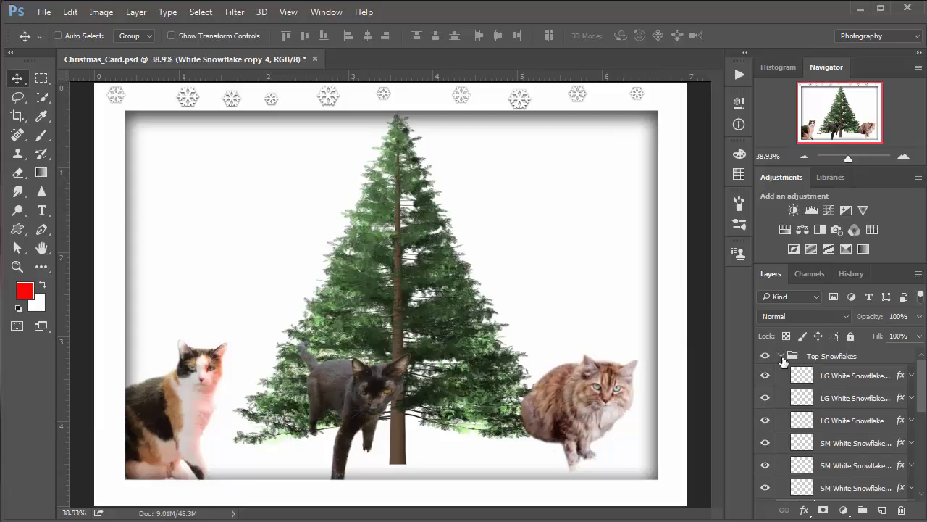
click(780, 355)
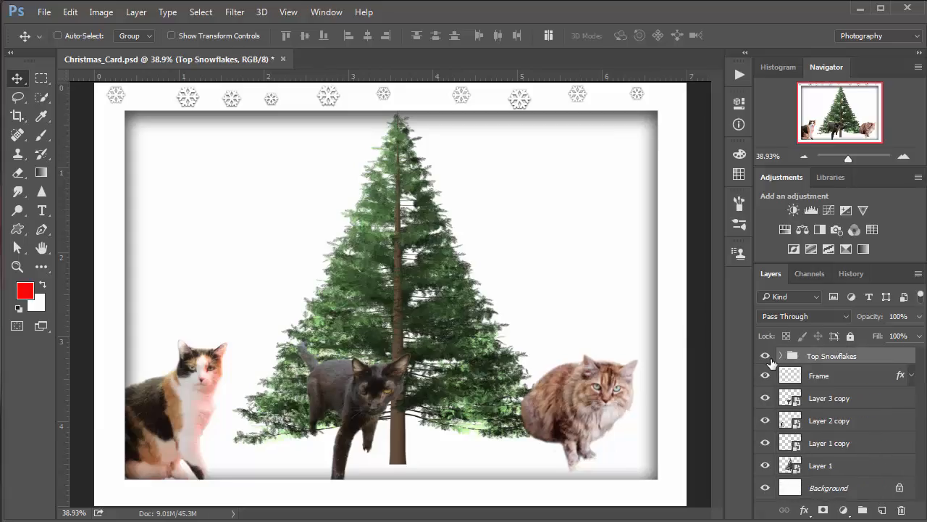
click(765, 357)
click(766, 356)
click(767, 357)
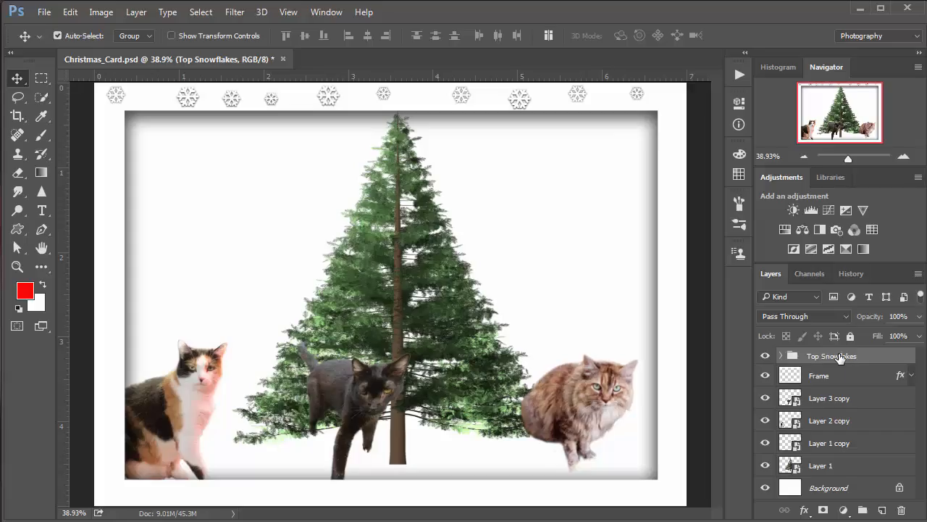
Duplicate the Top Snowflakes group as Bottom Snowflakes and move the copy down to the card's bottom border
key(ctrl+j)
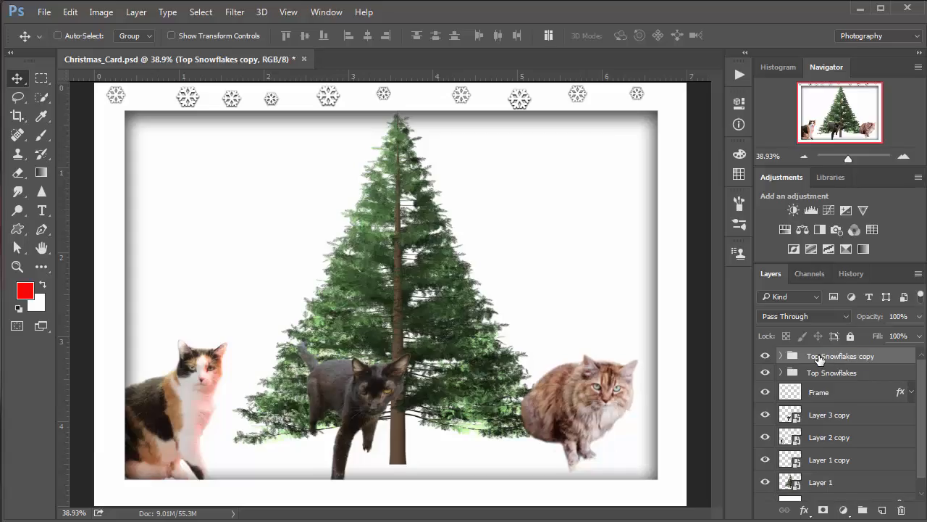
double_click(819, 357)
drag(820, 356, 800, 356)
text(Bottom)
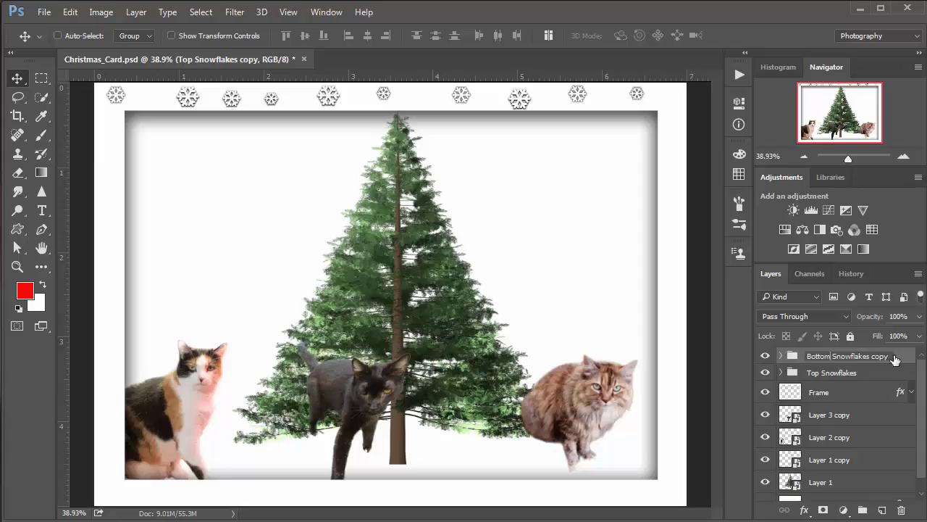
key(End)
key(BackSpace)
key(BackSpace)
key(BackSpace)
key(BackSpace)
key(BackSpace)
key(Return)
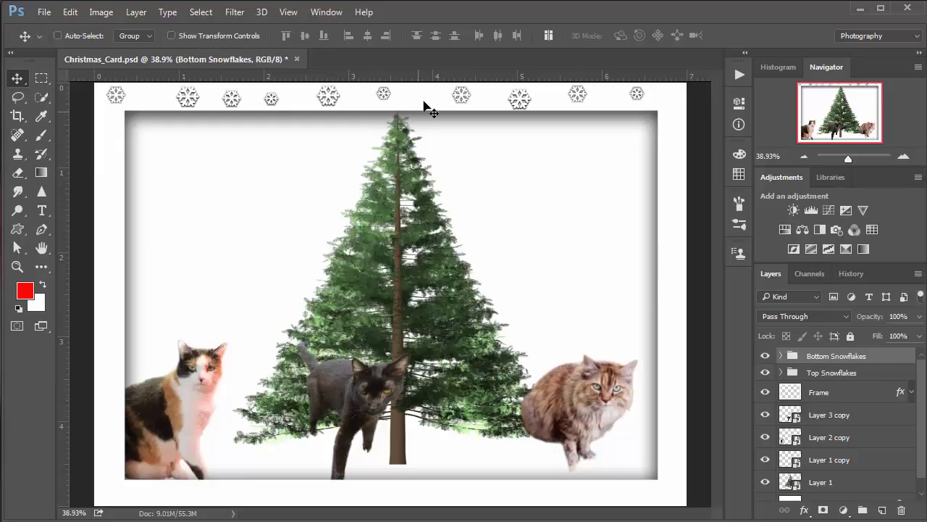
drag(416, 141, 431, 500)
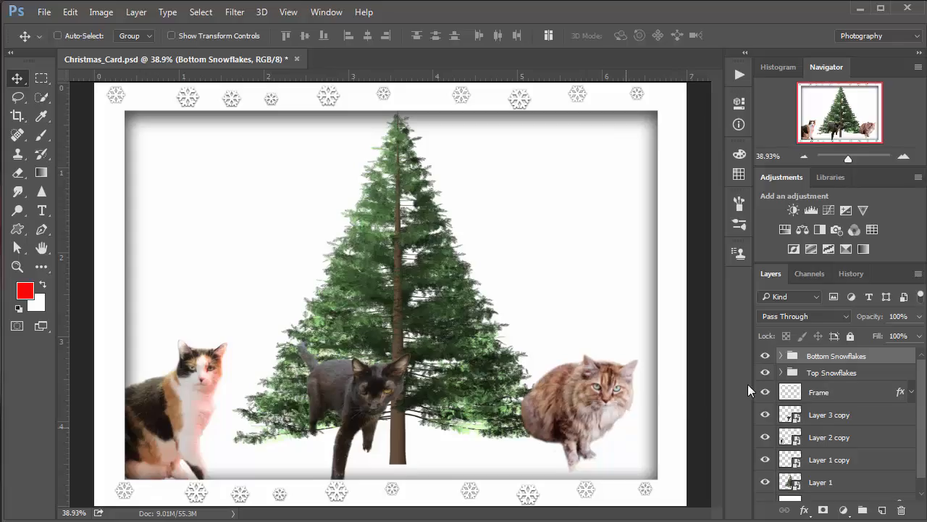
Identify the small snowflakes in the Bottom Snowflakes group by toggling their visibility, and select SM White Snowflake copy 4
click(781, 355)
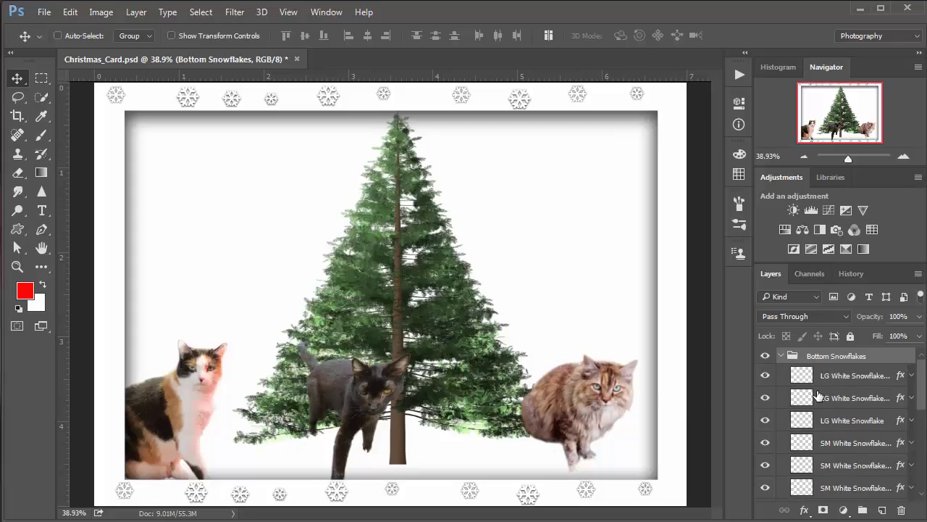
click(765, 443)
click(765, 443)
click(765, 443)
click(765, 442)
click(764, 466)
click(765, 466)
click(837, 467)
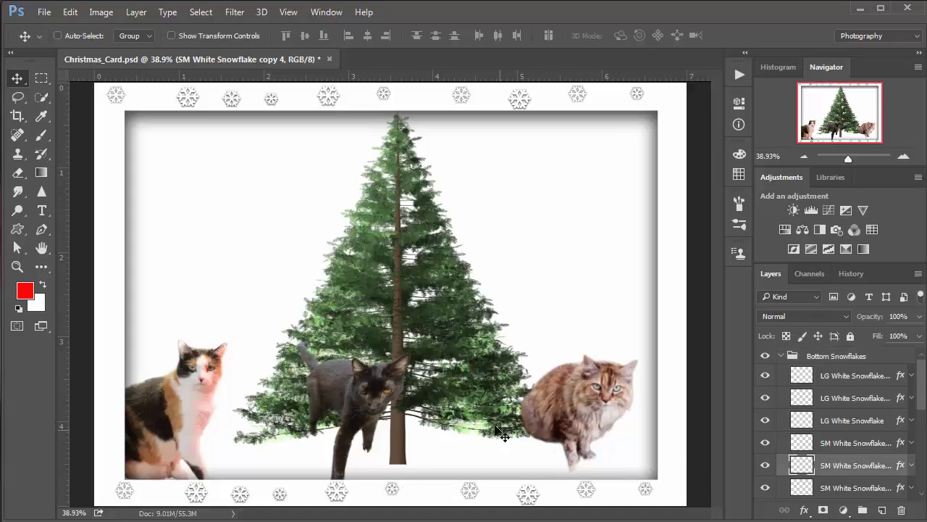
Nudge the small snowflake near the middle of the bottom border slightly to the right, and collapse the Bottom Snowflakes group
key(Down)
key(Down)
key(Down)
key(shift+Right)
key(shift+Right)
key(shift+Right)
key(shift+Up)
drag(919, 394, 915, 358)
click(780, 355)
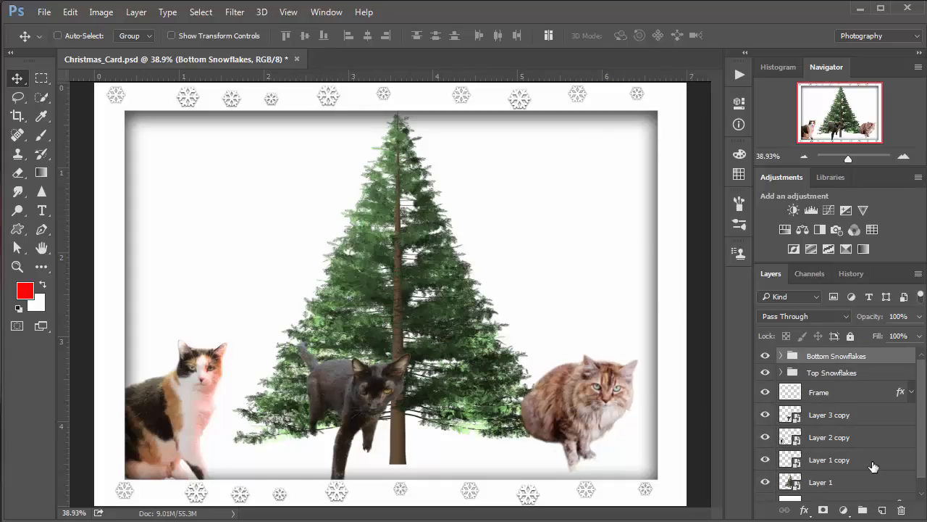
Create a new layer group above Bottom Snowflakes and name it Left Side Snow
click(864, 512)
double_click(814, 356)
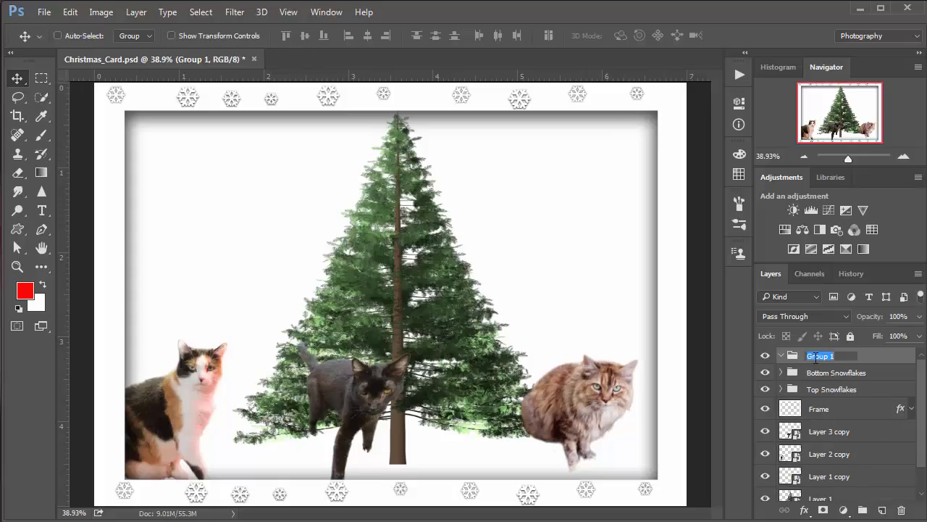
text(Left Side Snow)
key(Return)
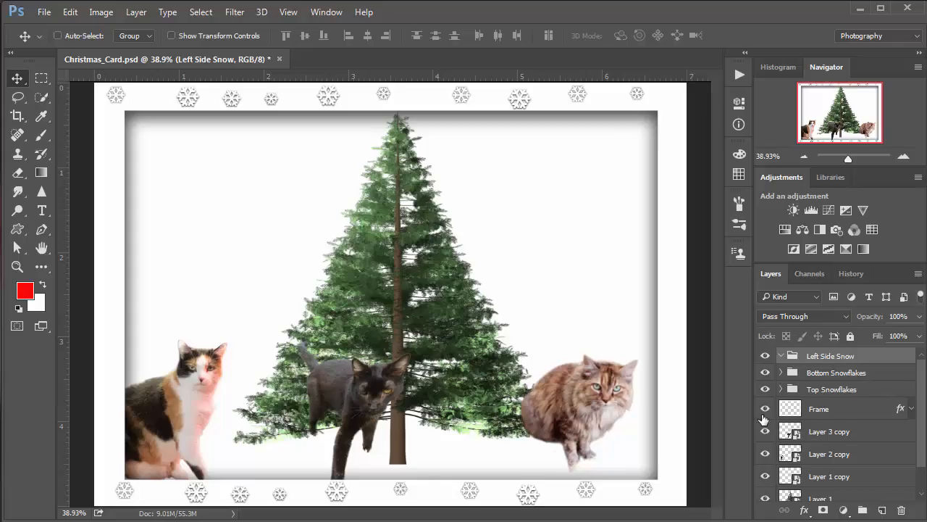
Duplicate a large snowflake from the Bottom Snowflakes group and place the copy near the upper end of the card's left border
click(781, 372)
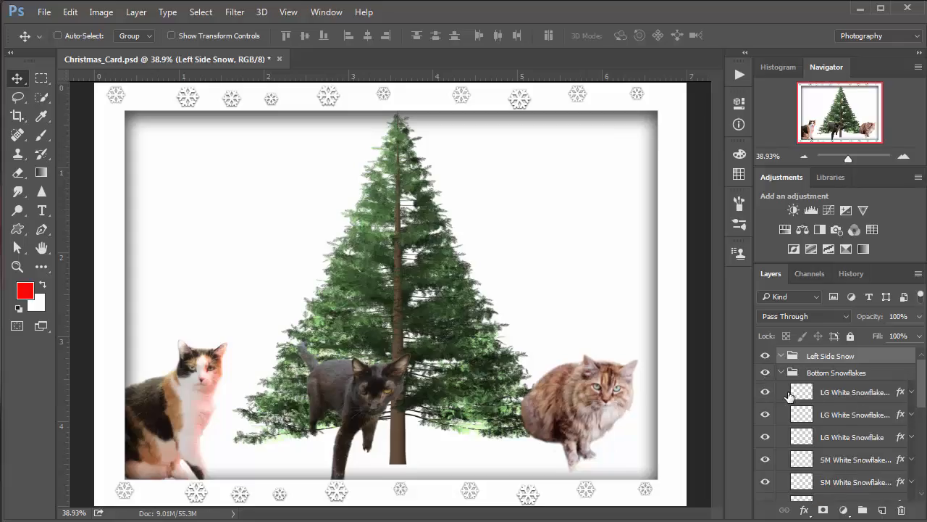
click(828, 395)
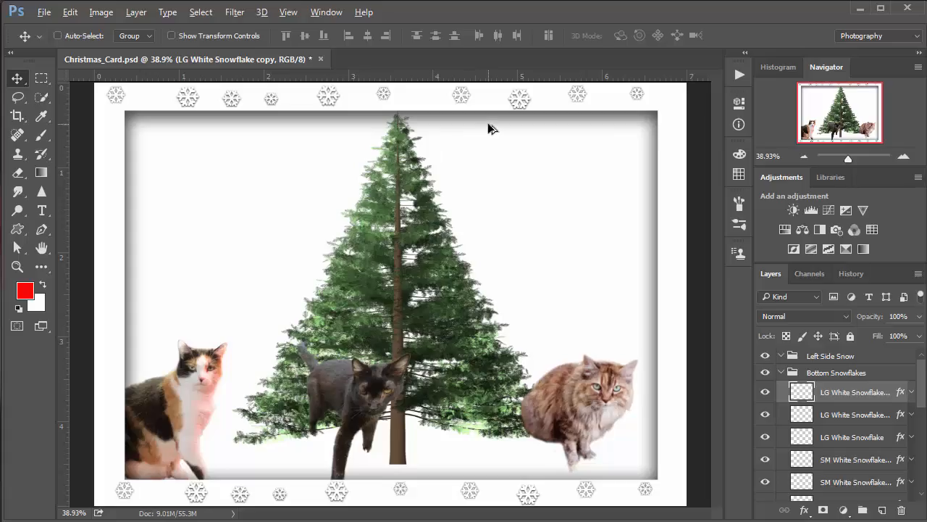
drag(490, 128, 558, 101)
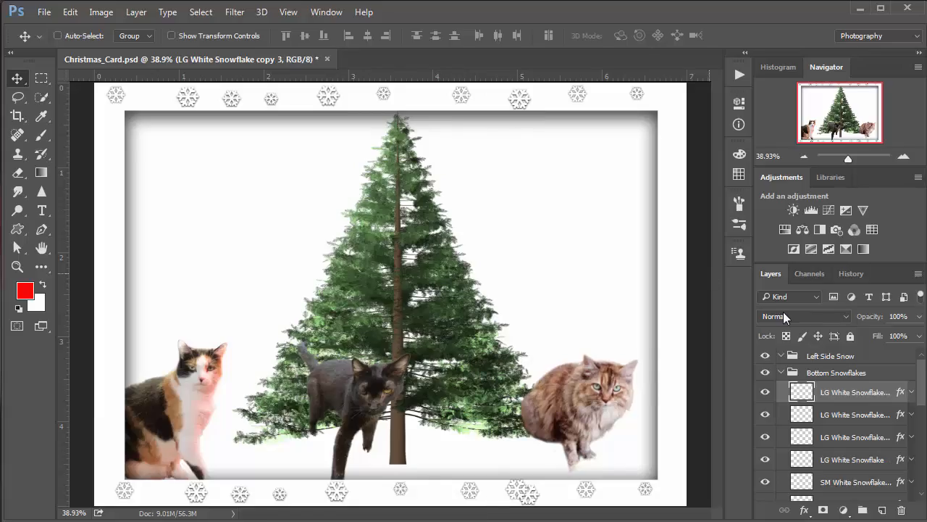
click(765, 393)
click(766, 394)
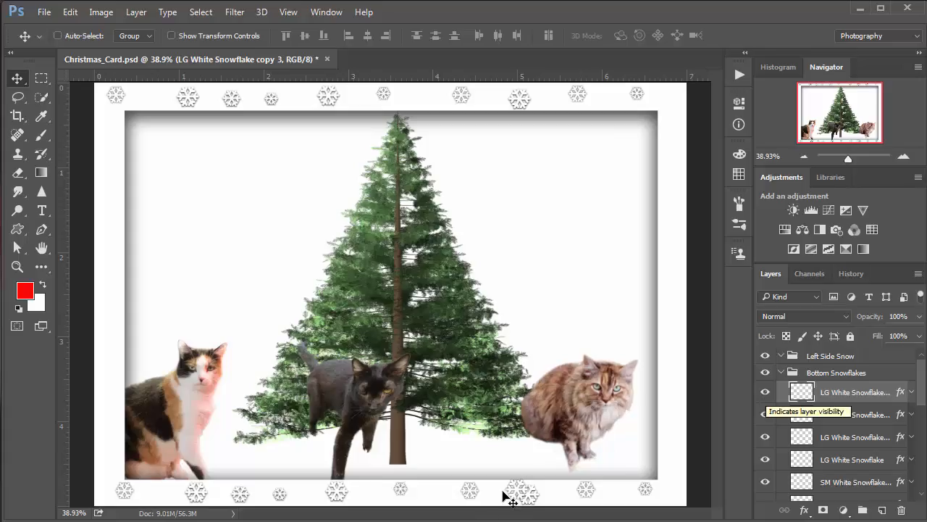
drag(471, 490, 107, 150)
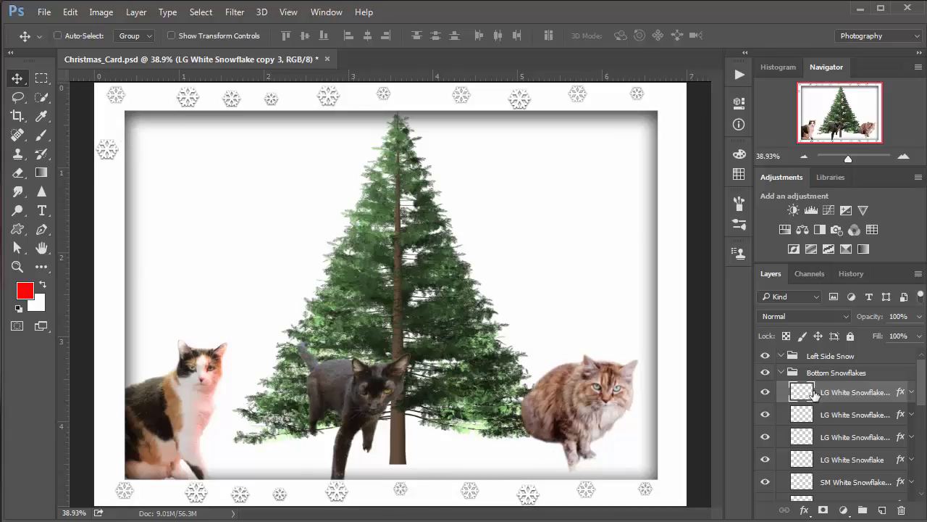
Check the large snowflake copy by toggling its visibility, and move its layer into the Left Side Snow group
click(765, 393)
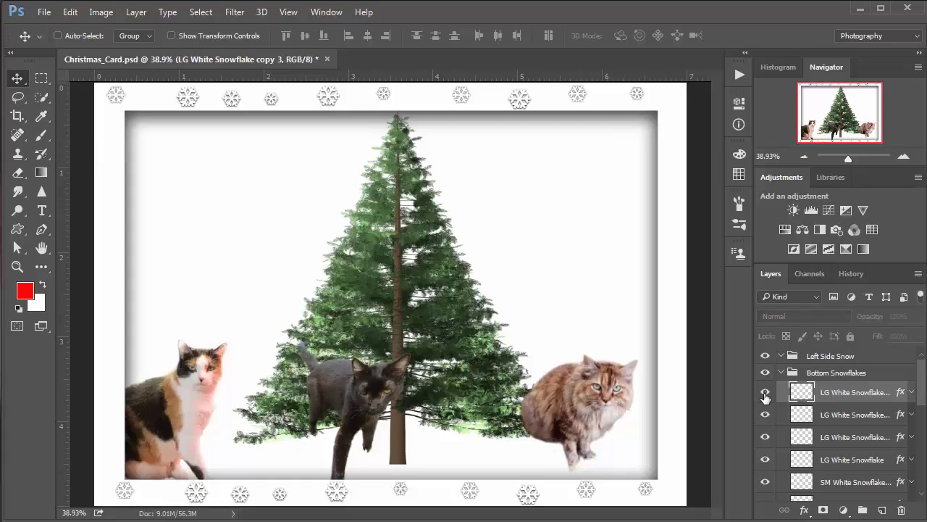
click(765, 393)
click(765, 393)
click(765, 393)
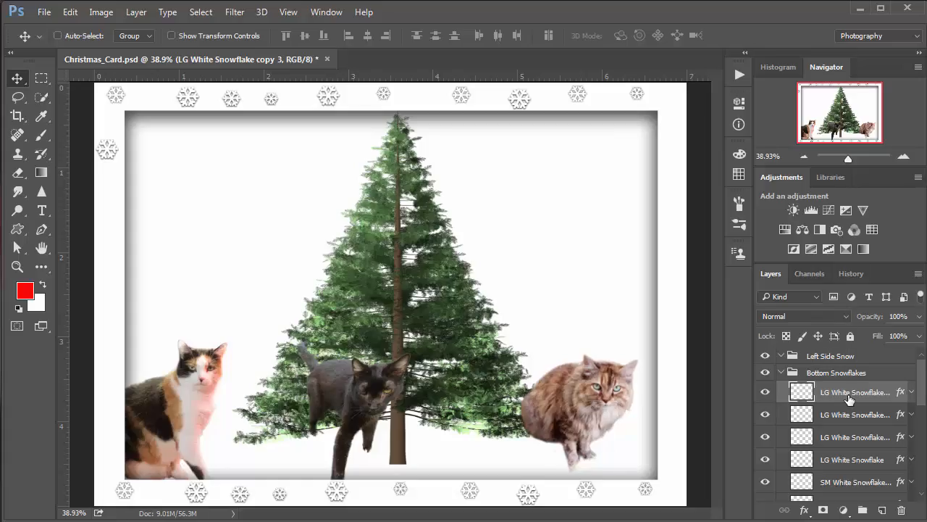
drag(849, 398, 850, 357)
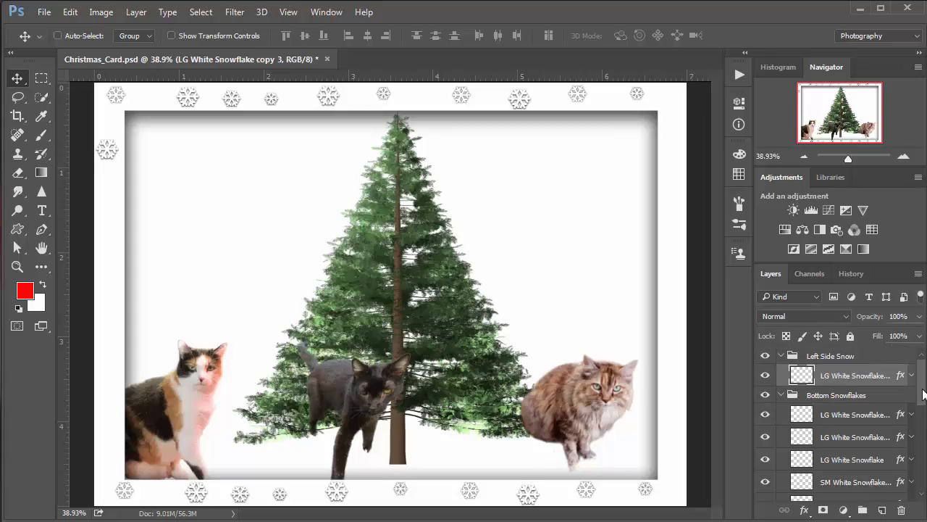
Duplicate SM White Snowflake copy 3 and place the copy on the left border below the large snowflake
drag(924, 393, 924, 418)
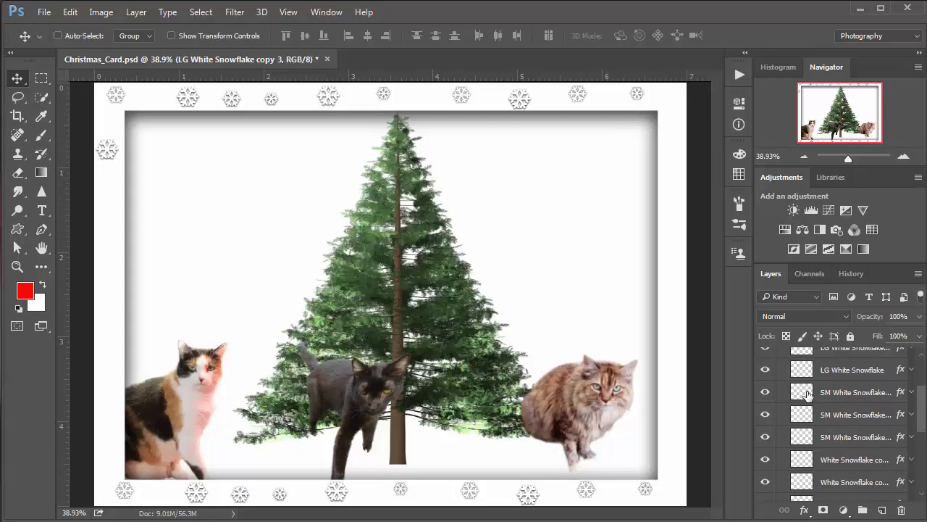
click(808, 393)
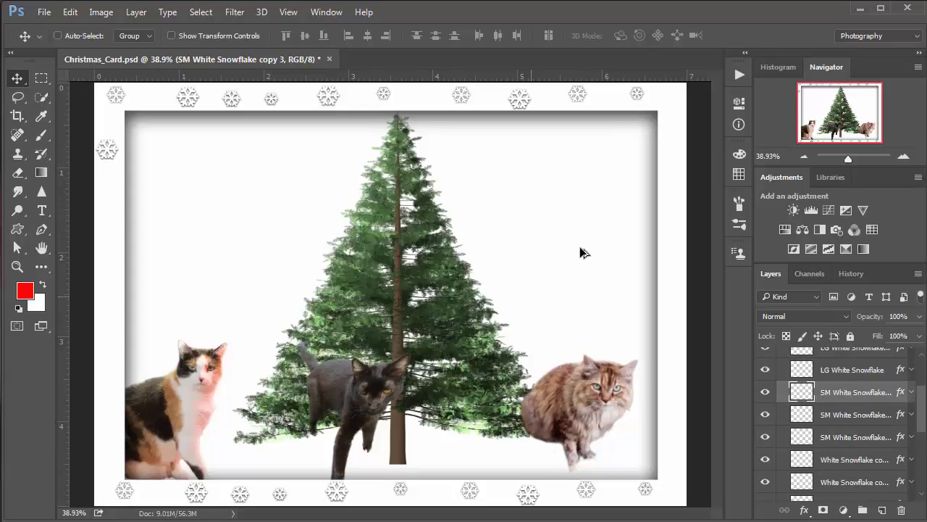
drag(552, 237, 107, 214)
drag(161, 439, 117, 219)
Move the small snowflake copy into the Left Side Snow group and check both of the group's layers by toggling their visibility
drag(925, 406, 926, 381)
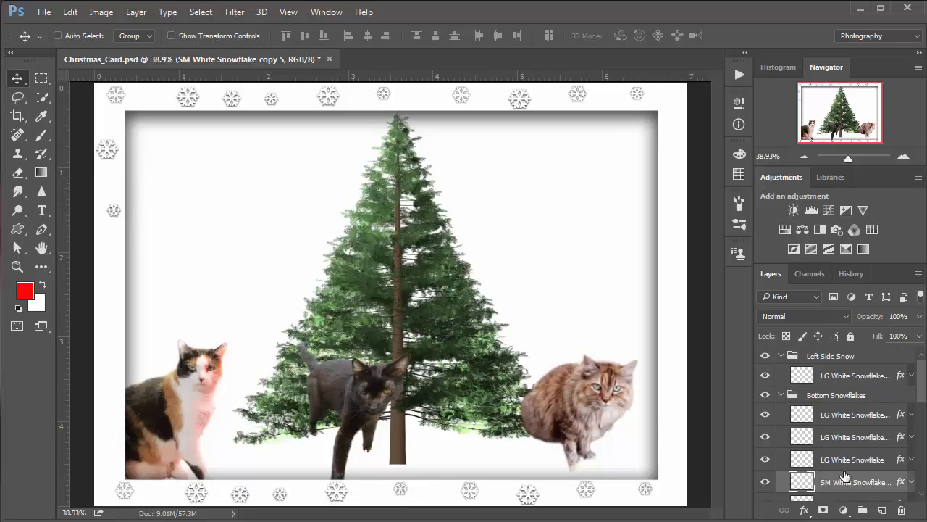
drag(844, 478, 846, 362)
click(765, 375)
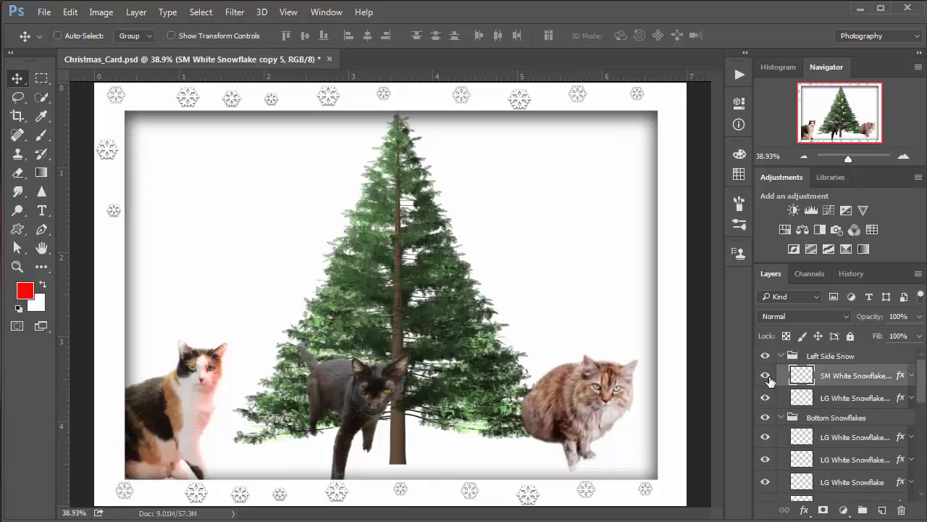
click(766, 399)
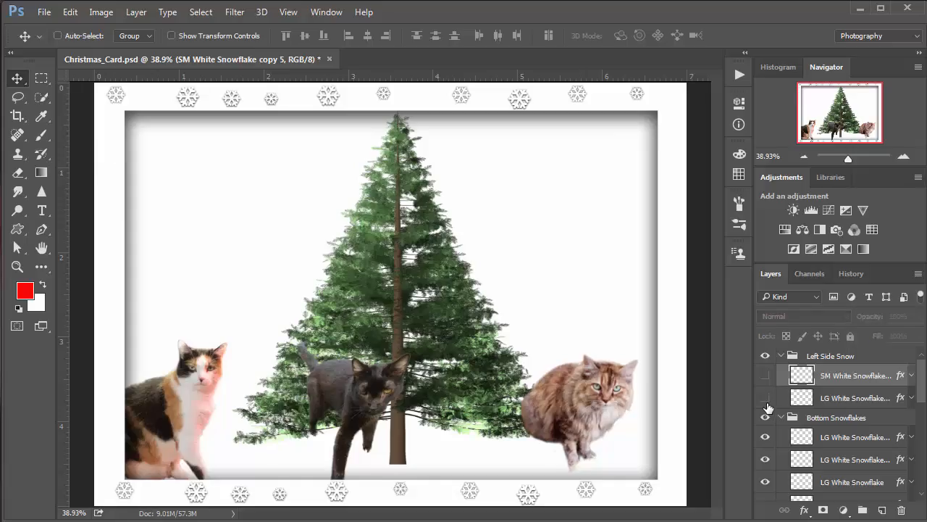
click(766, 398)
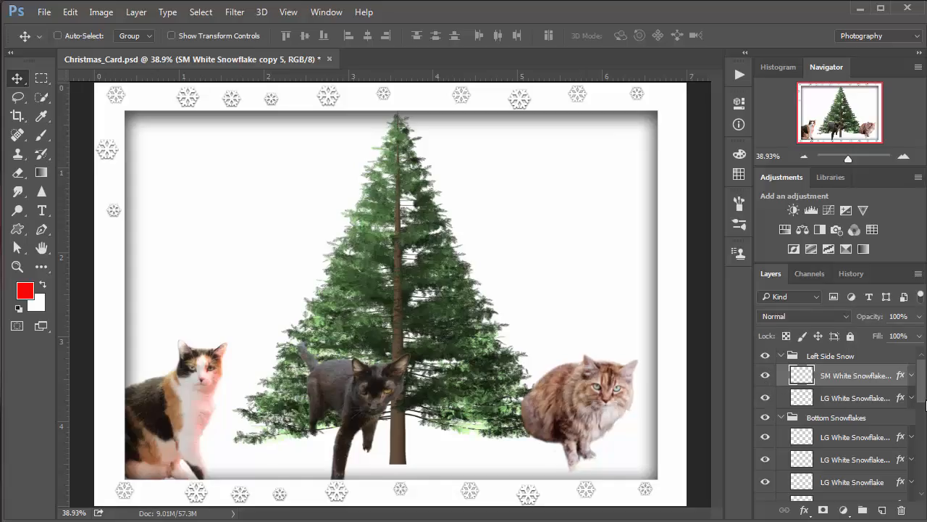
Duplicate the medium White Snowflake copy 3 and place the copy on the left border below the small snowflake
scroll(923, 404, down, 6)
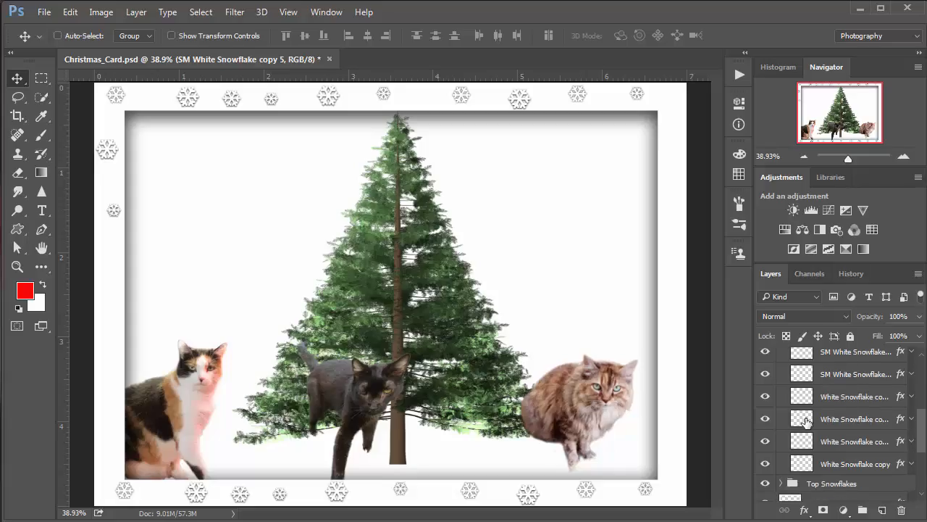
click(807, 421)
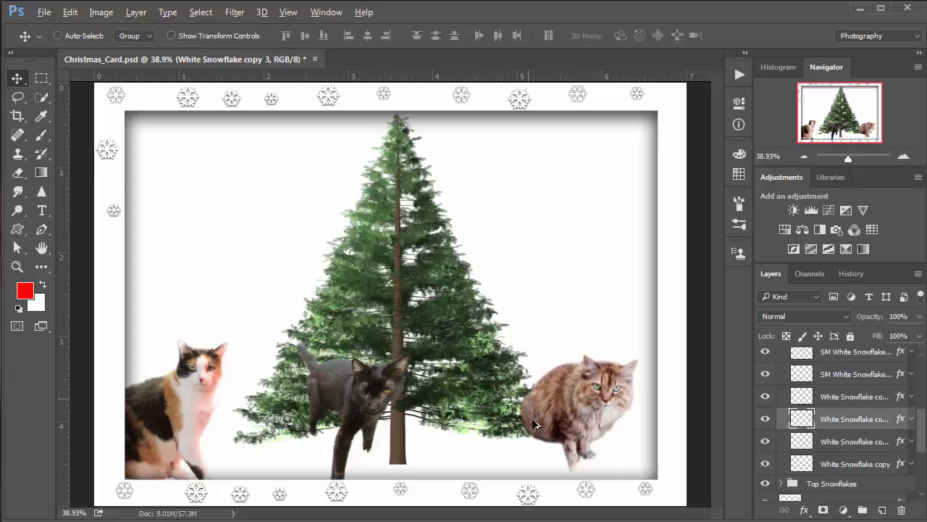
drag(533, 424, 105, 268)
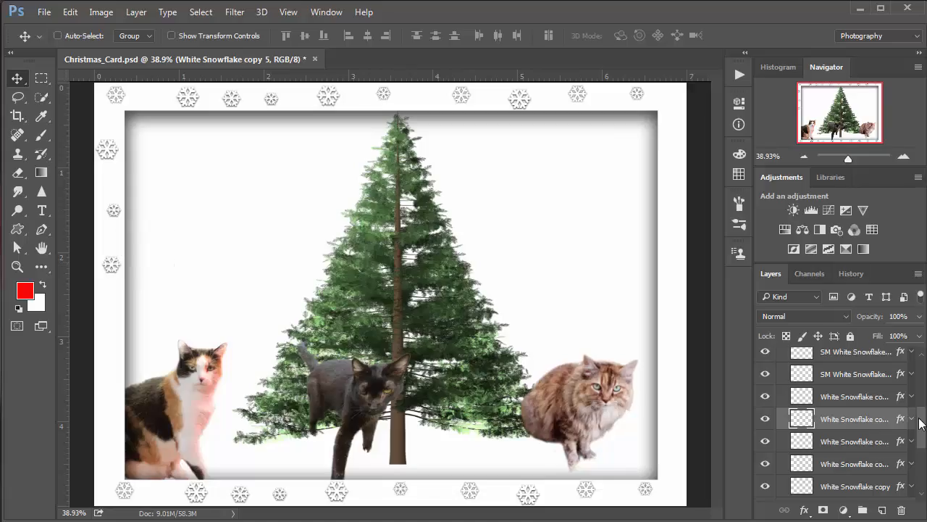
Move the medium snowflake copy into the Left Side Snow group and check it by toggling its visibility
drag(925, 418, 925, 408)
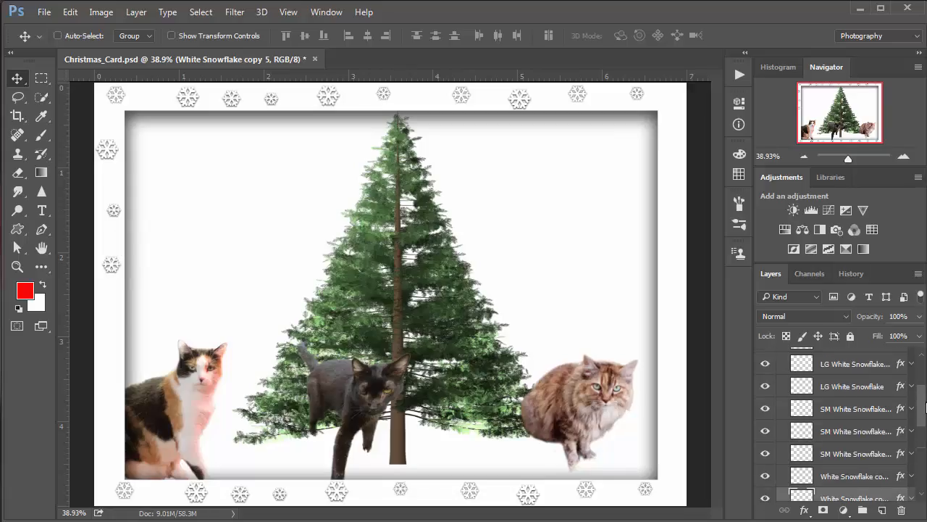
drag(861, 499, 863, 371)
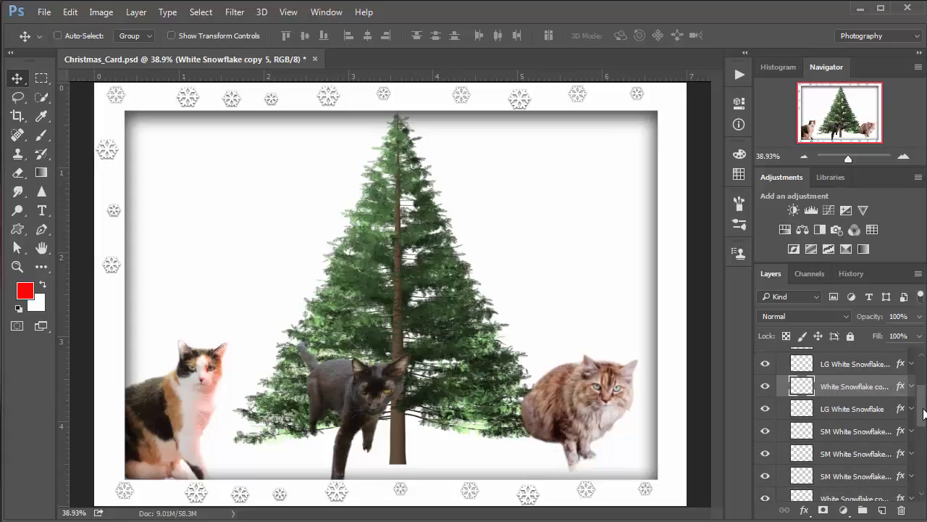
drag(925, 413, 924, 378)
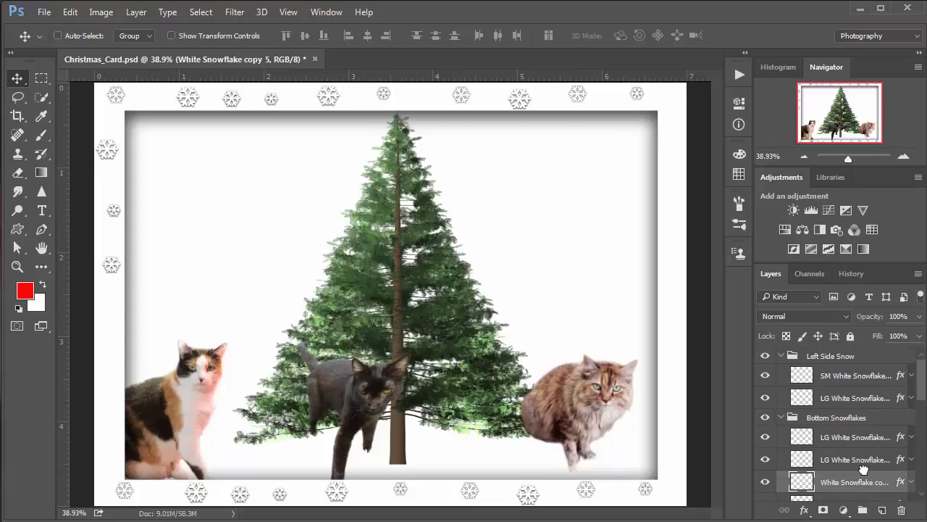
drag(863, 481, 859, 365)
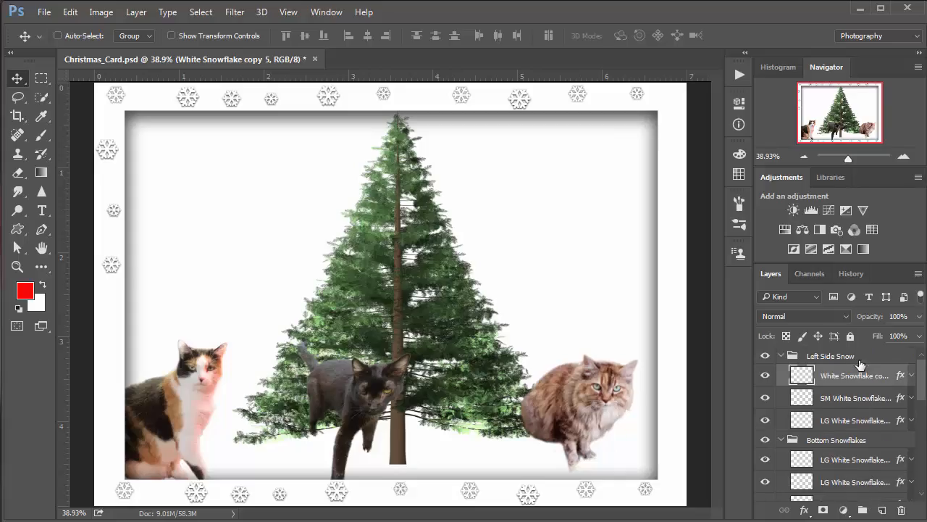
click(765, 376)
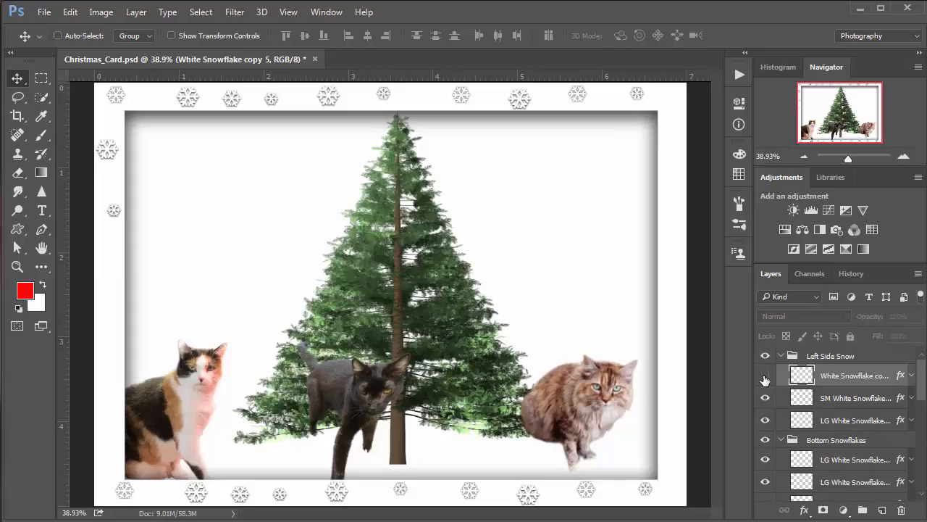
click(765, 376)
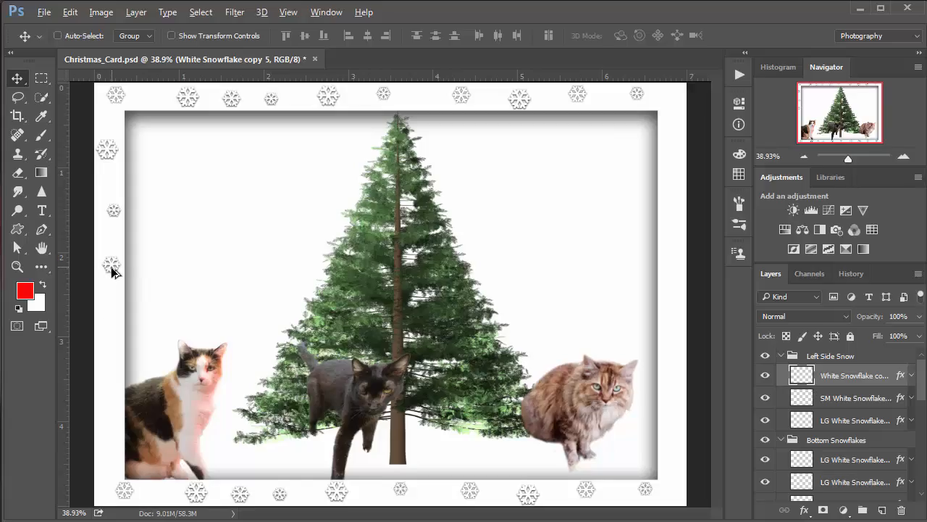
Duplicate the left border's medium and small snowflakes, placing the medium copy beside the calico cat's head and the small copy below it
drag(113, 271, 111, 440)
drag(109, 438, 109, 377)
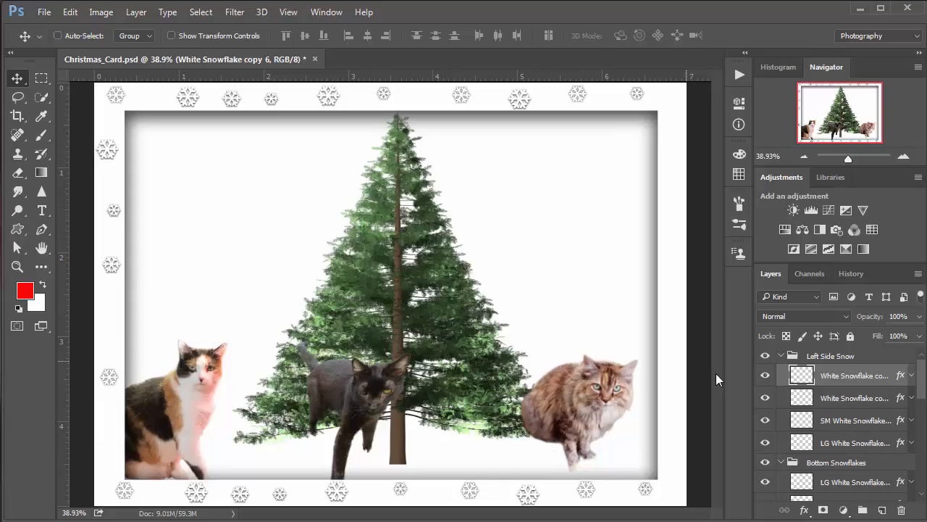
click(804, 423)
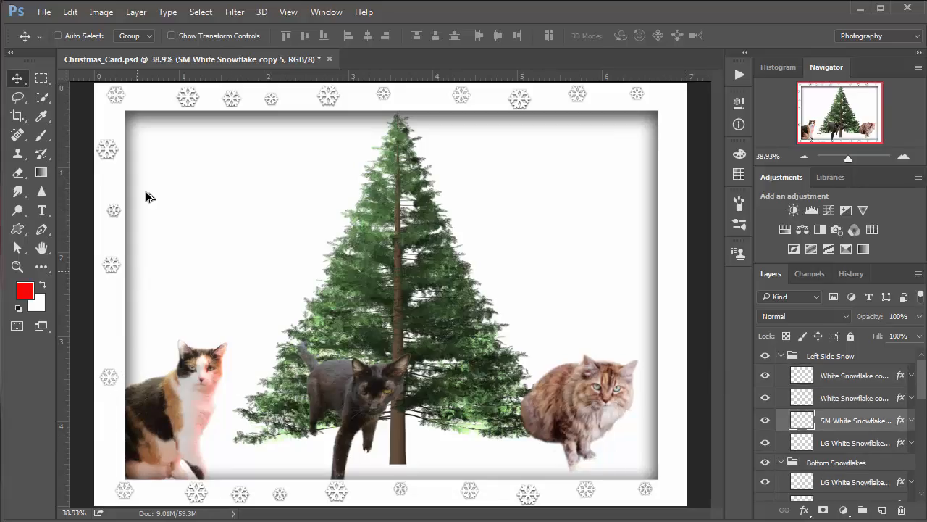
drag(113, 267, 110, 436)
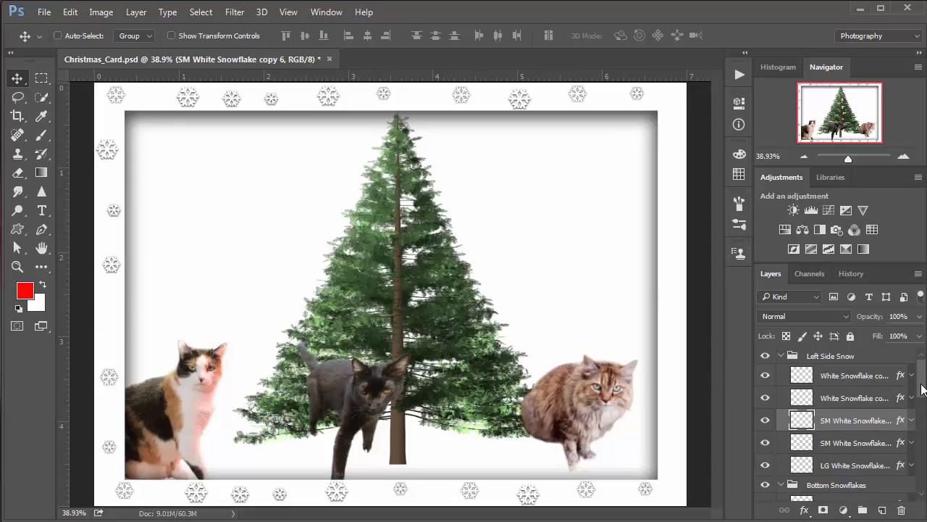
Duplicate the left border's large snowflake and place the copy between the two medium snowflakes
drag(924, 388, 923, 392)
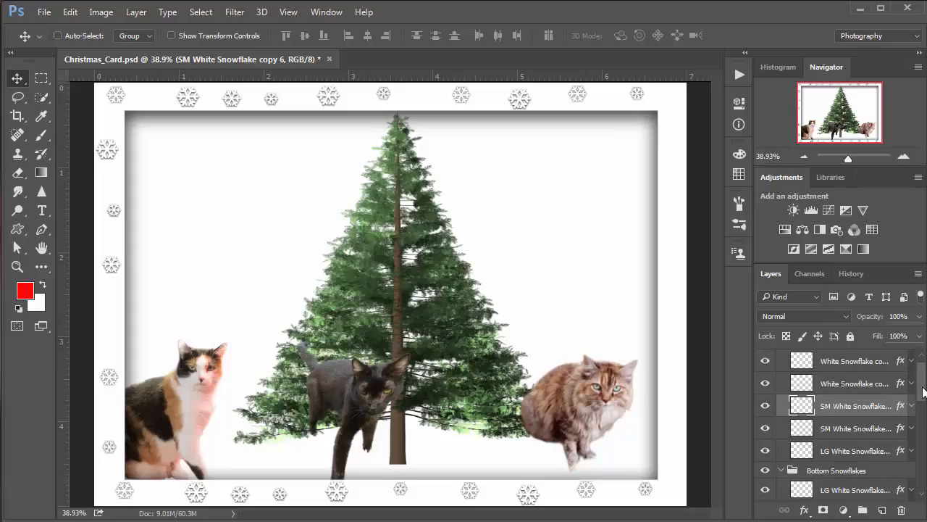
click(800, 453)
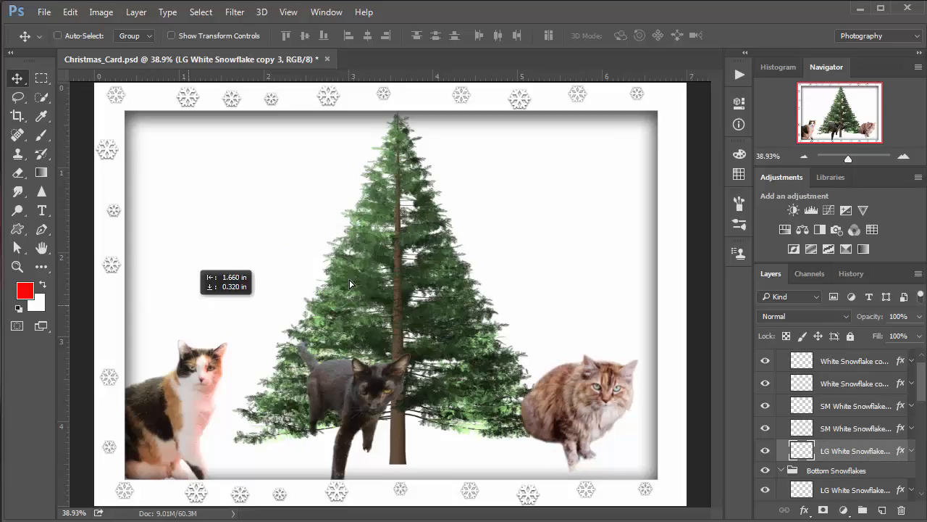
drag(181, 304, 309, 489)
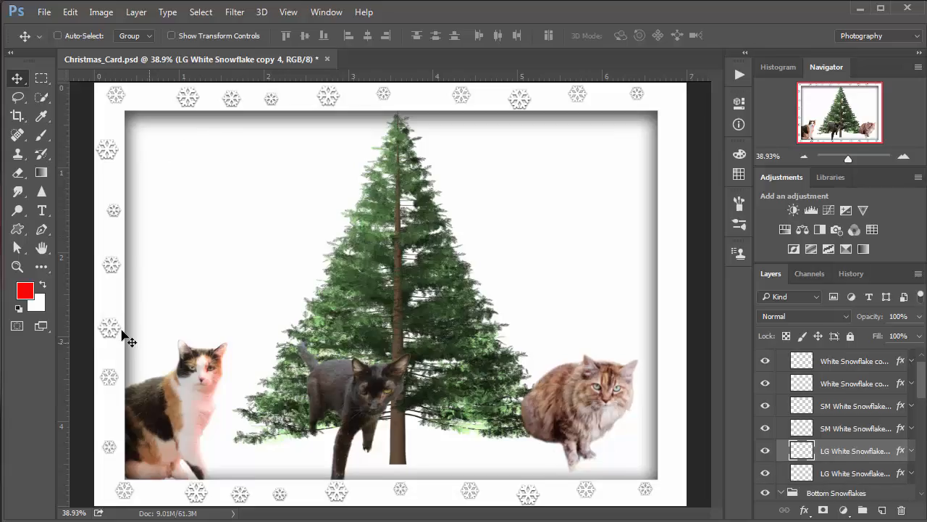
drag(120, 330, 120, 330)
scroll(924, 376, up, 1)
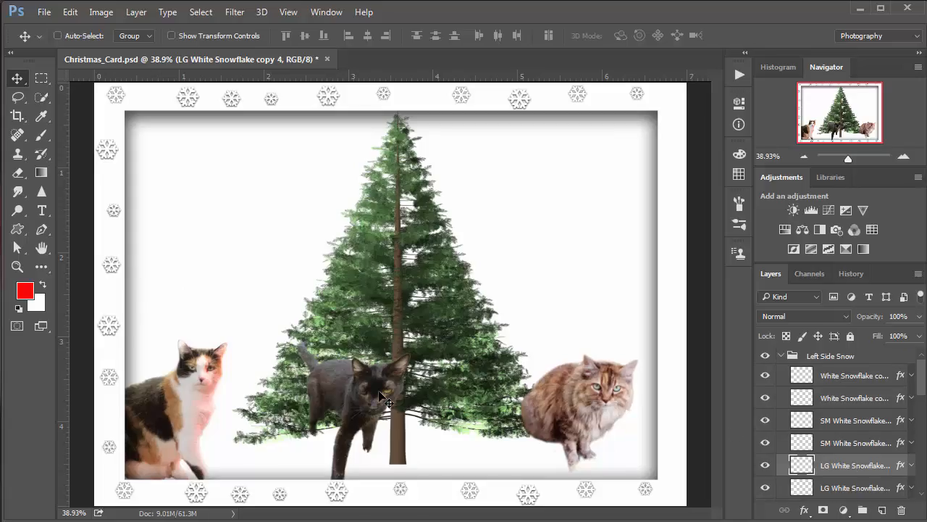
Try to move the lower medium snowflake on the left border slightly down, and undo the move
ctrl+click(110, 384)
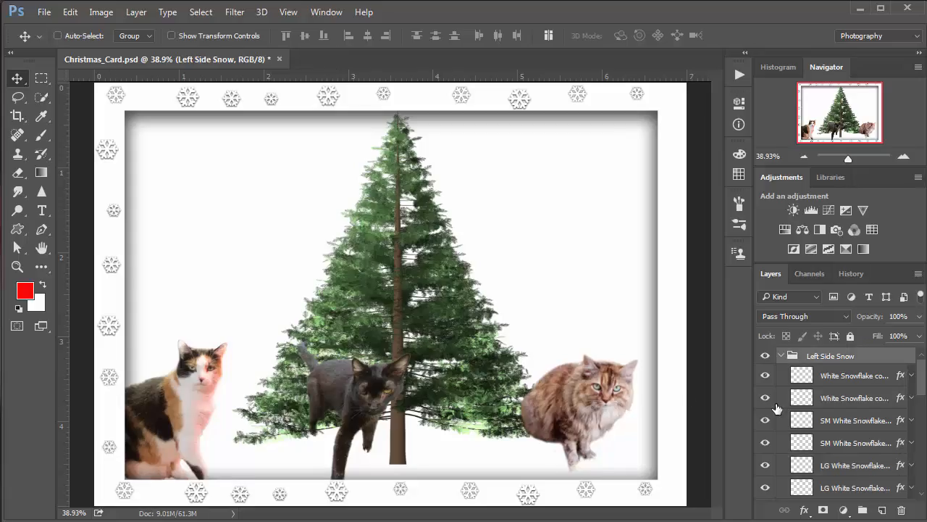
click(764, 401)
click(764, 401)
click(766, 443)
click(765, 443)
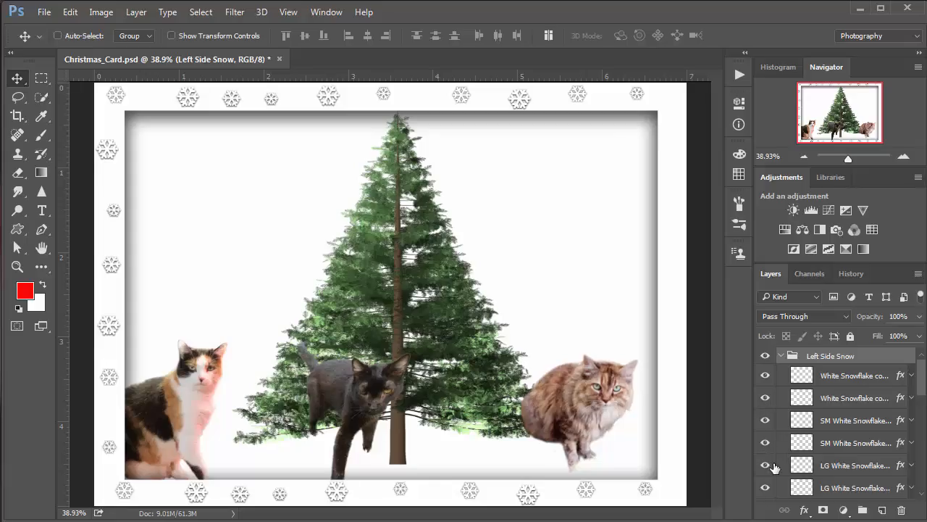
click(765, 375)
click(765, 376)
drag(115, 378, 112, 386)
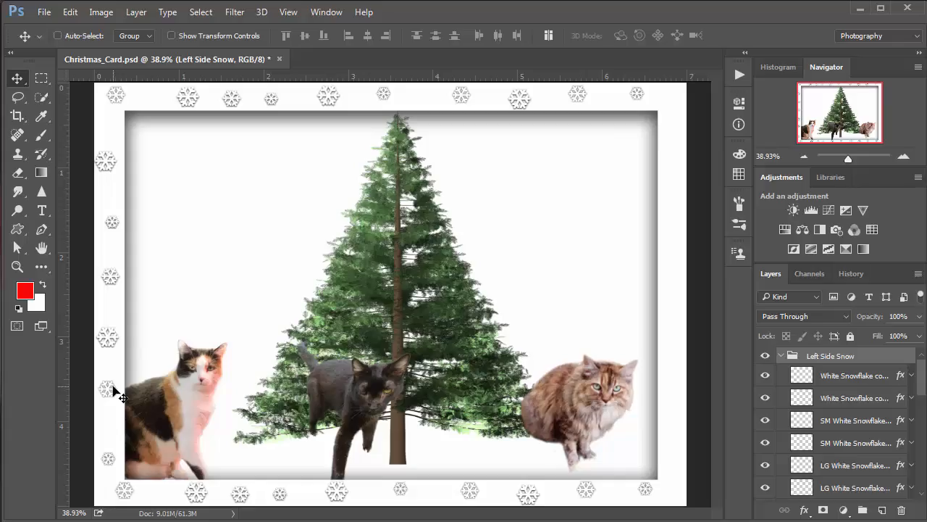
key(ctrl+z)
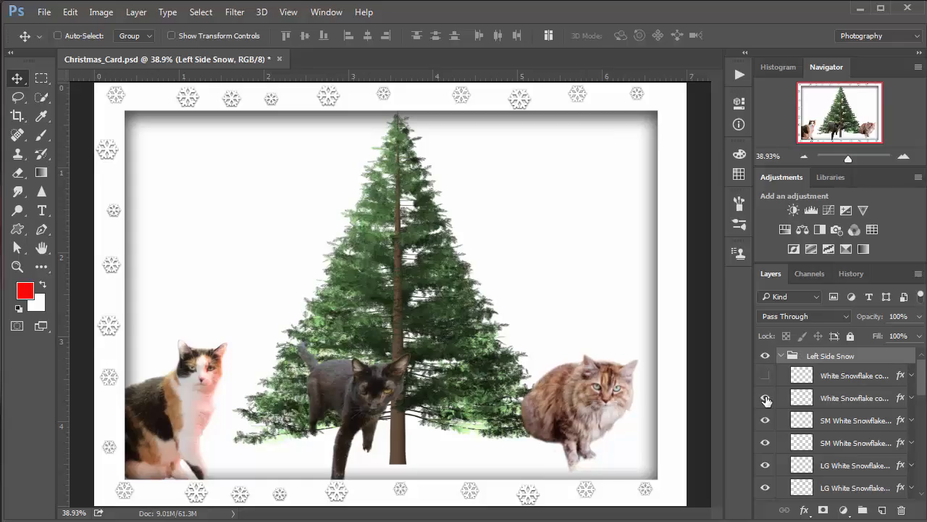
Identify the lower medium snowflake's layer by toggling its visibility and move that snowflake slightly down on the left border
click(766, 376)
click(766, 376)
click(801, 377)
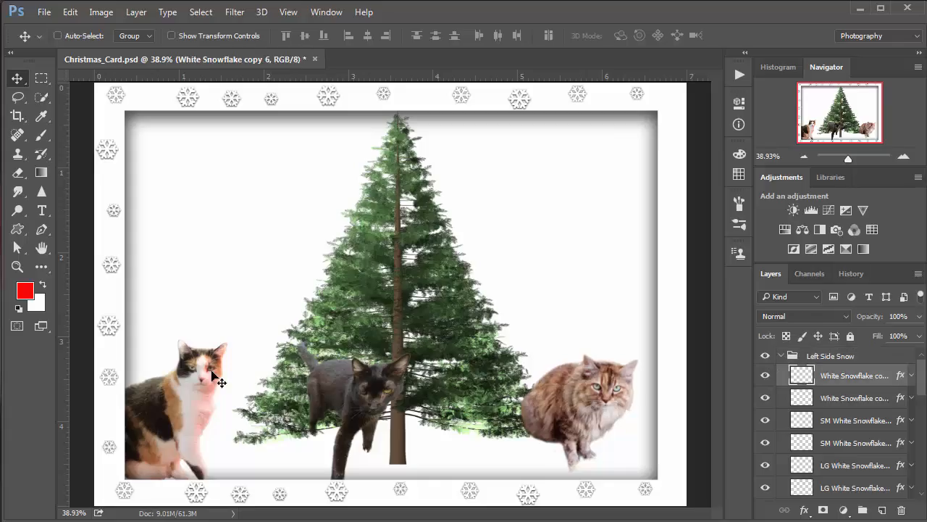
drag(111, 401, 113, 410)
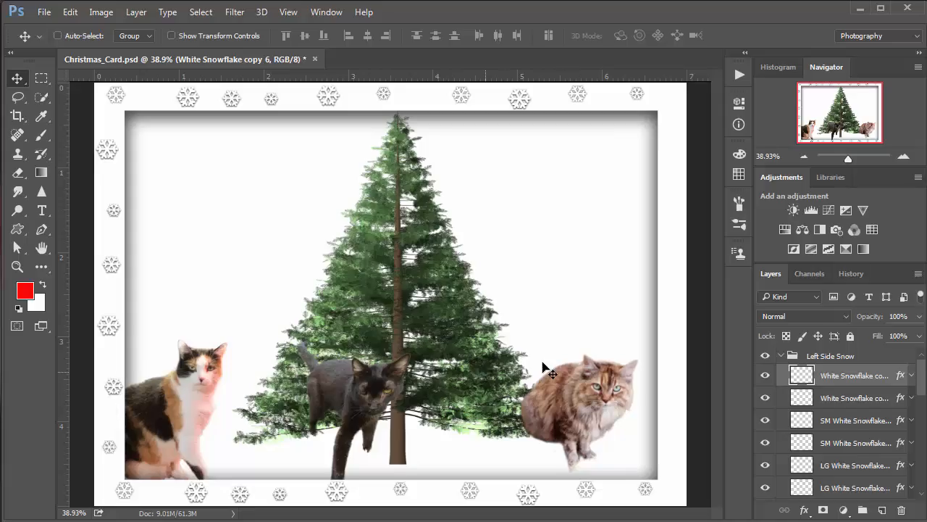
Duplicate the Left Side Snow group, rename the copy Right Side Snow, and move it straight across onto the card's right border
click(781, 357)
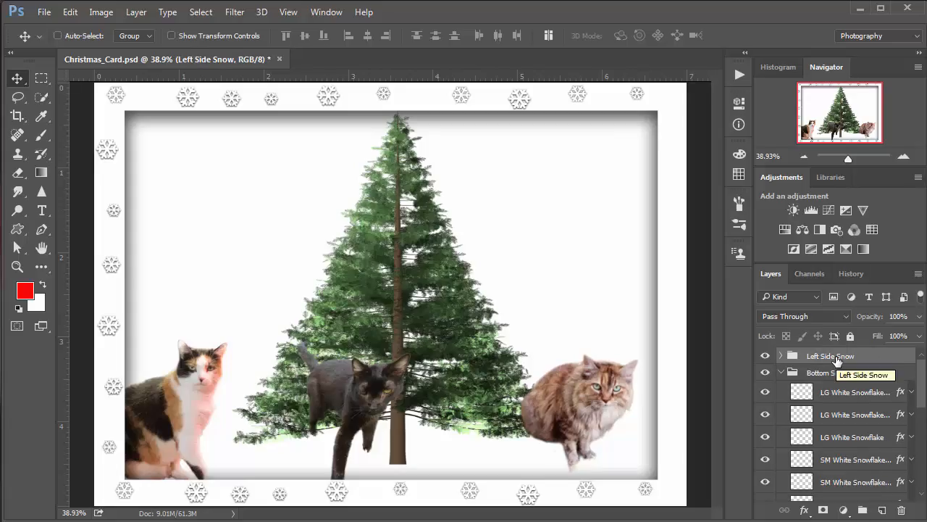
key(ctrl+j)
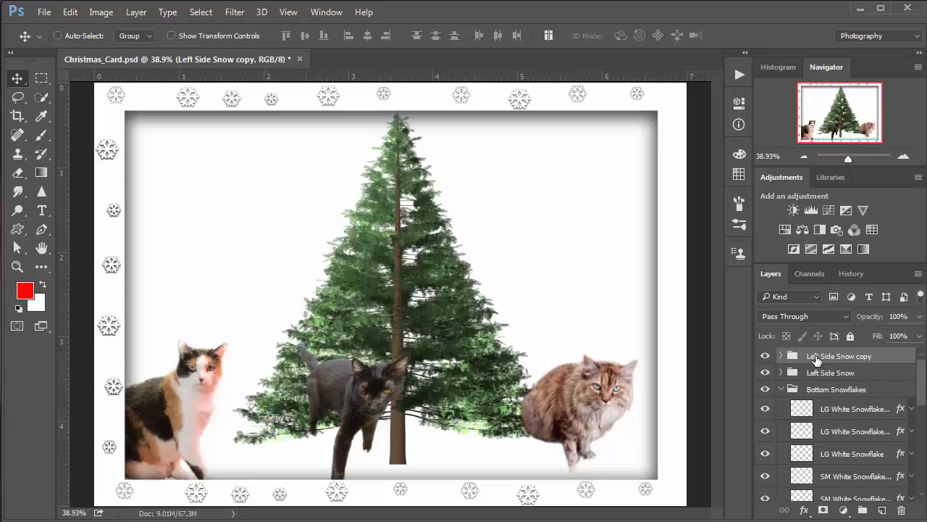
double_click(818, 356)
drag(821, 356, 803, 366)
text(Right)
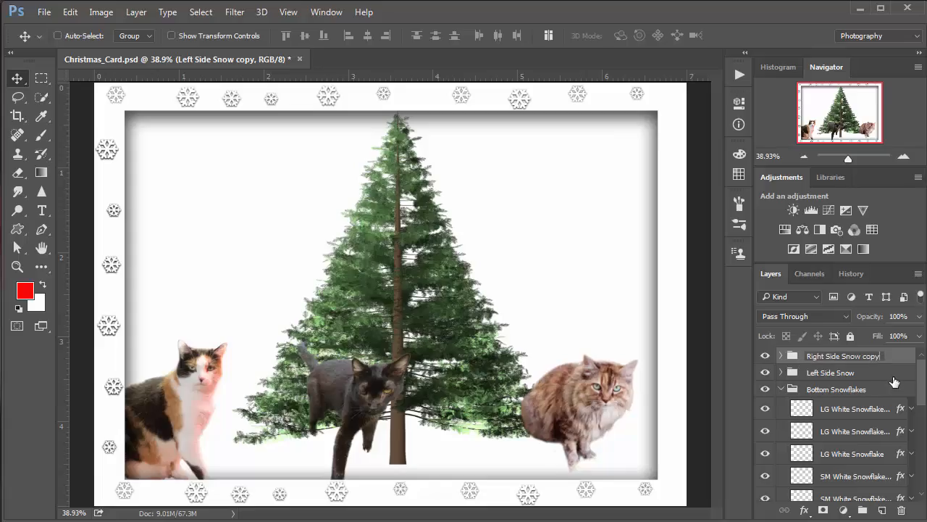
key(BackSpace)
key(BackSpace)
key(BackSpace)
key(BackSpace)
key(BackSpace)
key(Return)
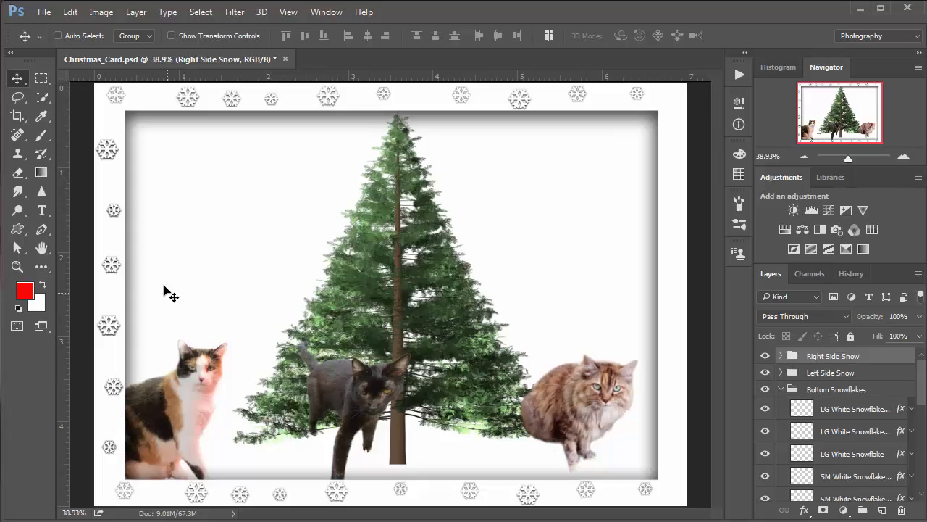
drag(158, 292, 671, 290)
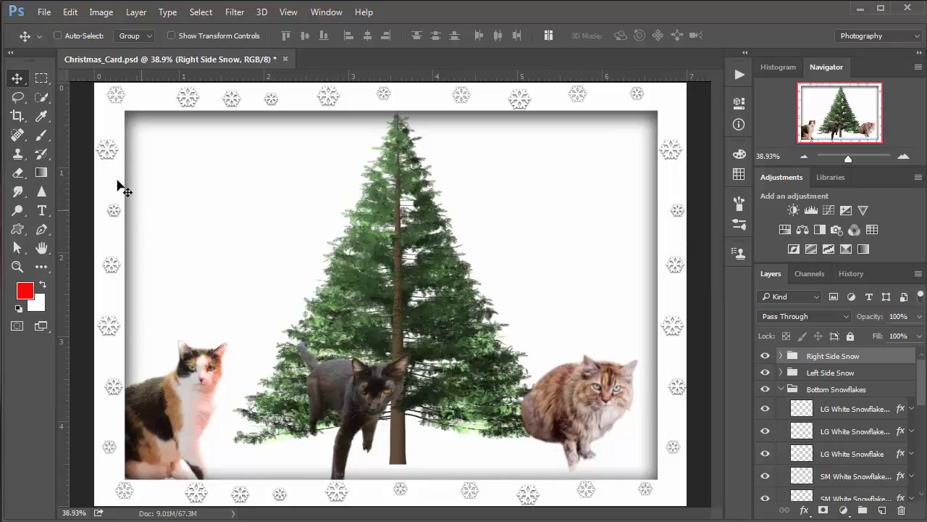
Identify the layer of the uppermost large snowflake in the Right Side Snow group and nudge that snowflake slightly up and right
click(781, 356)
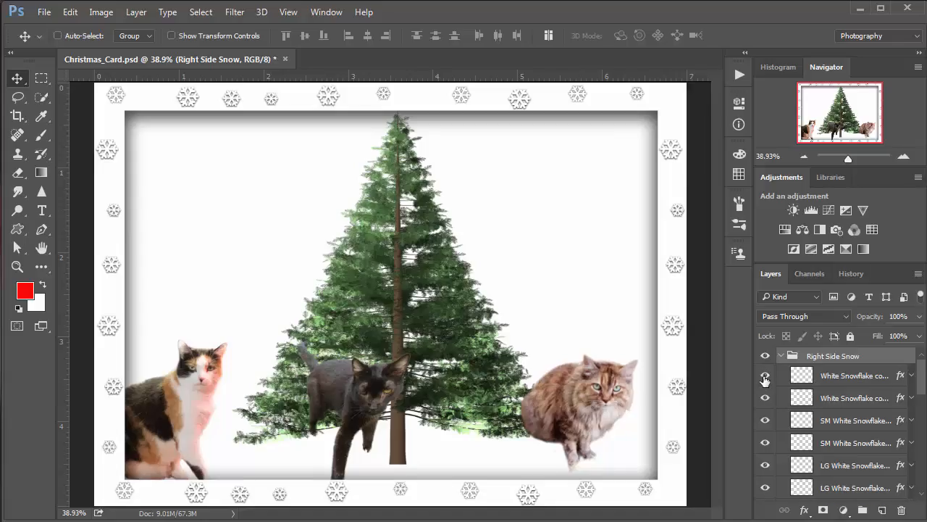
click(765, 376)
click(765, 376)
click(765, 487)
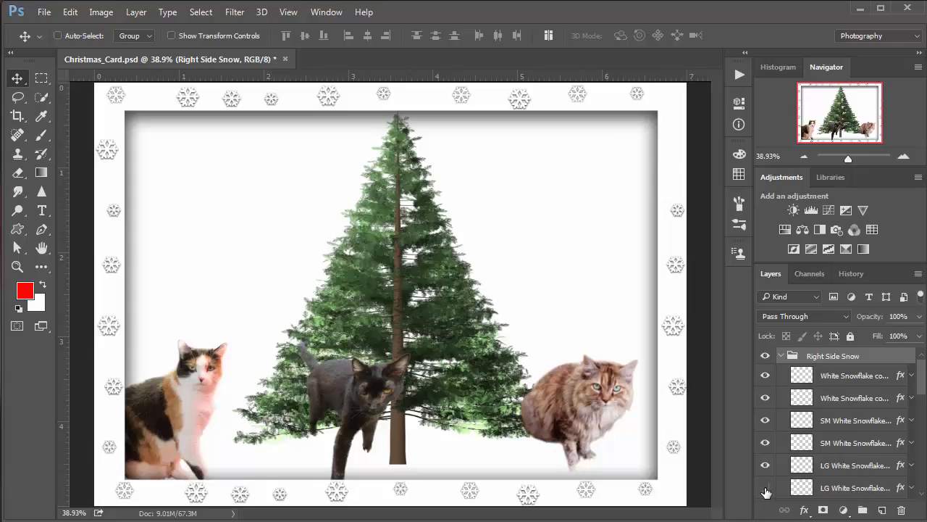
click(765, 488)
click(810, 489)
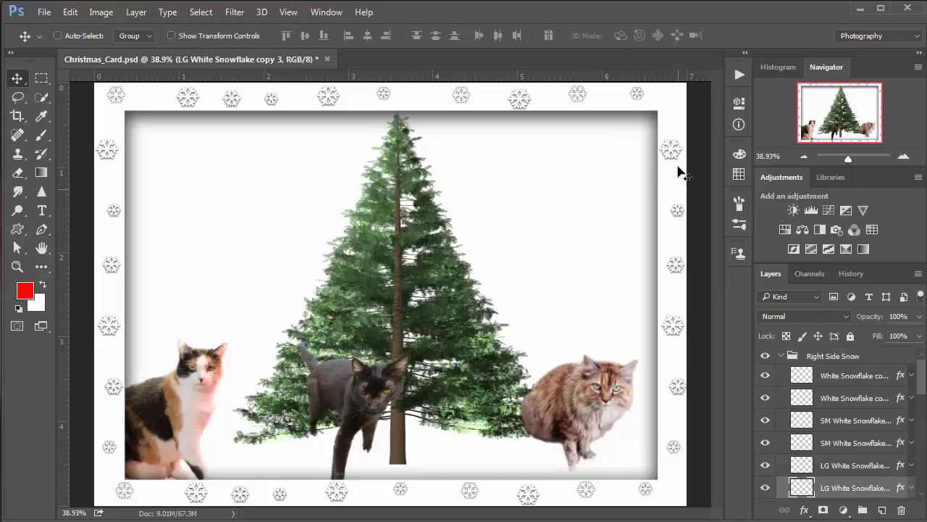
key(Up)
key(Up)
key(Up)
key(Up)
key(Up)
key(Up)
key(Up)
key(Up)
key(Right)
key(Right)
key(Right)
key(Right)
key(Right)
key(Right)
key(Right)
Find the layer of the right border's upper small snowflake and nudge that snowflake left toward the frame and slightly up
click(768, 468)
click(766, 460)
click(765, 444)
click(764, 443)
click(823, 449)
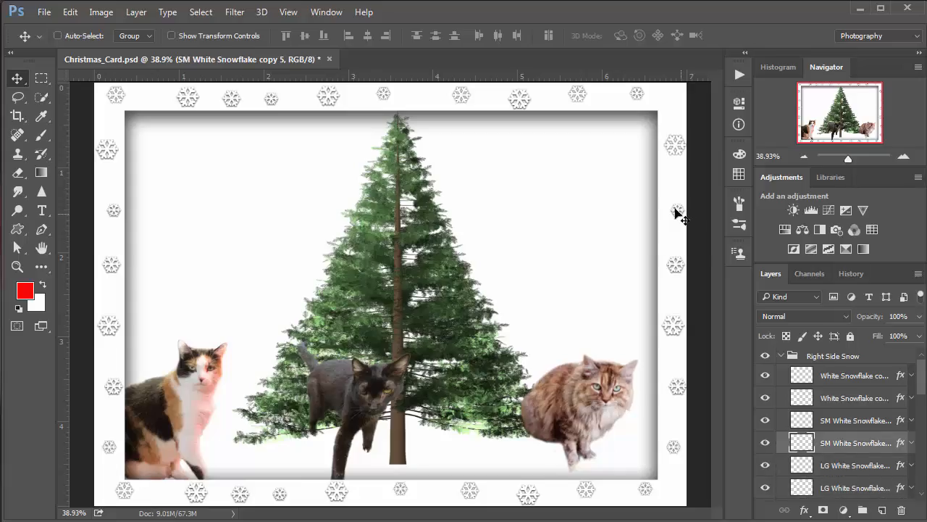
key(Left)
key(Left)
key(Left)
key(Left)
key(Left)
key(Left)
key(Left)
key(Left)
key(Left)
key(Left)
key(Left)
key(Left)
key(Left)
key(Left)
key(Left)
key(Left)
key(Left)
key(Left)
key(Left)
key(Left)
key(Up)
key(Up)
key(Up)
key(Up)
key(Up)
key(Up)
key(Up)
key(Up)
key(Up)
key(Up)
Look through the available shapes for the Custom Shape tool
click(17, 229)
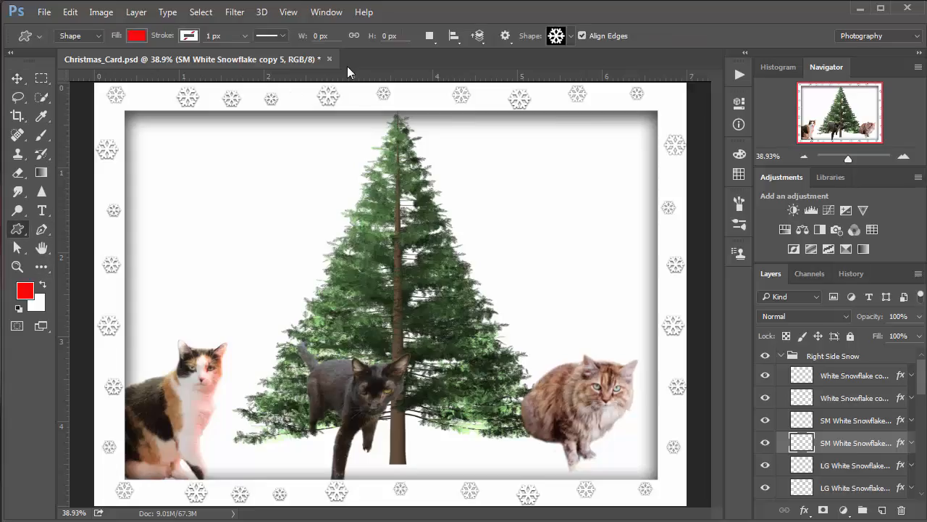
click(564, 35)
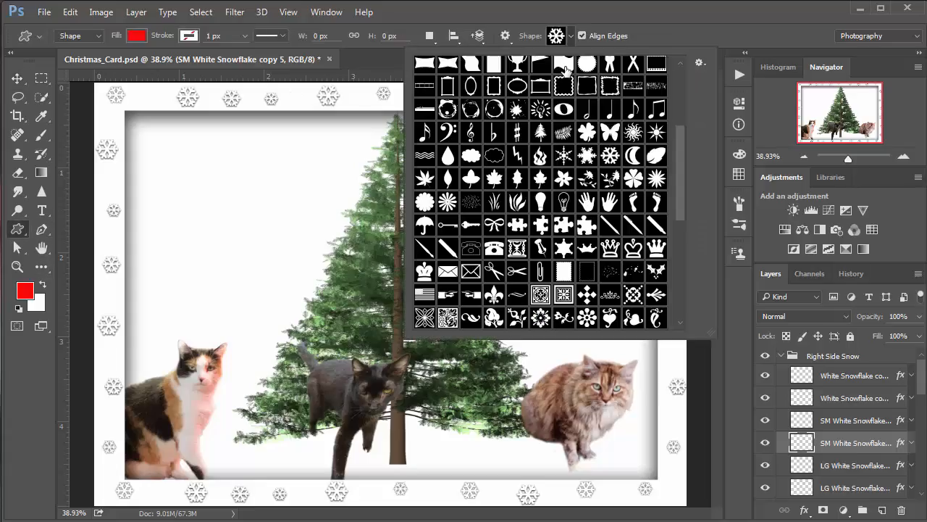
click(607, 17)
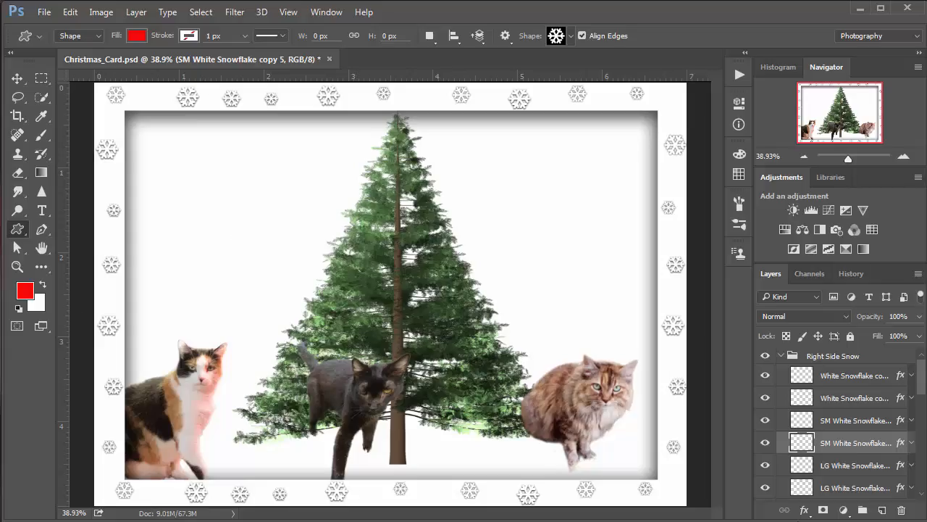
Collapse the Right Side Snow and Bottom Snowflakes groups and save the card
click(781, 356)
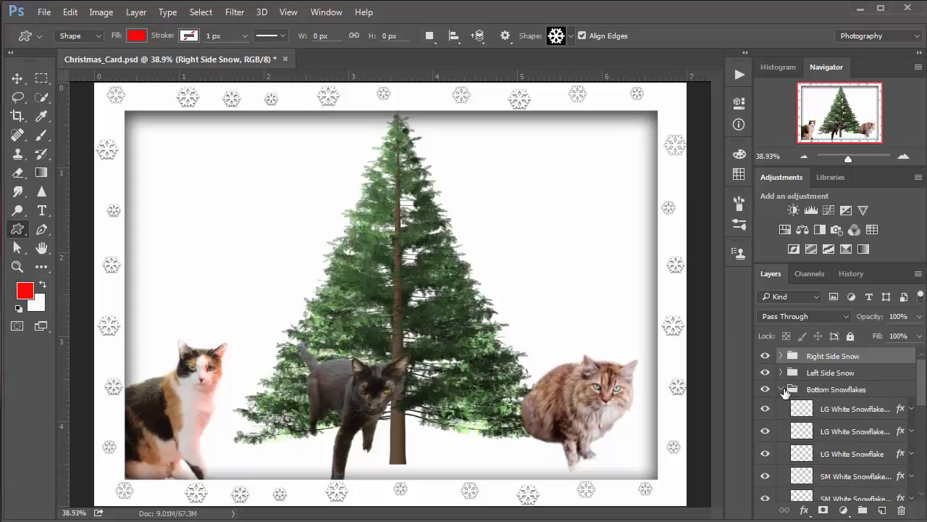
click(783, 389)
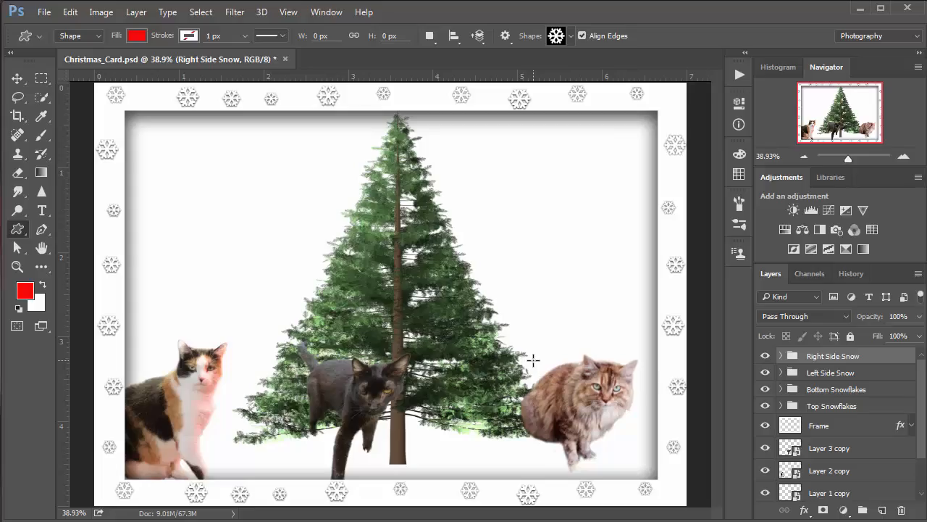
key(ctrl+s)
Draw a rectangular selection about 0.89 by 2 in between the calico and black cats, reaching down to the card's bottom edge
click(44, 77)
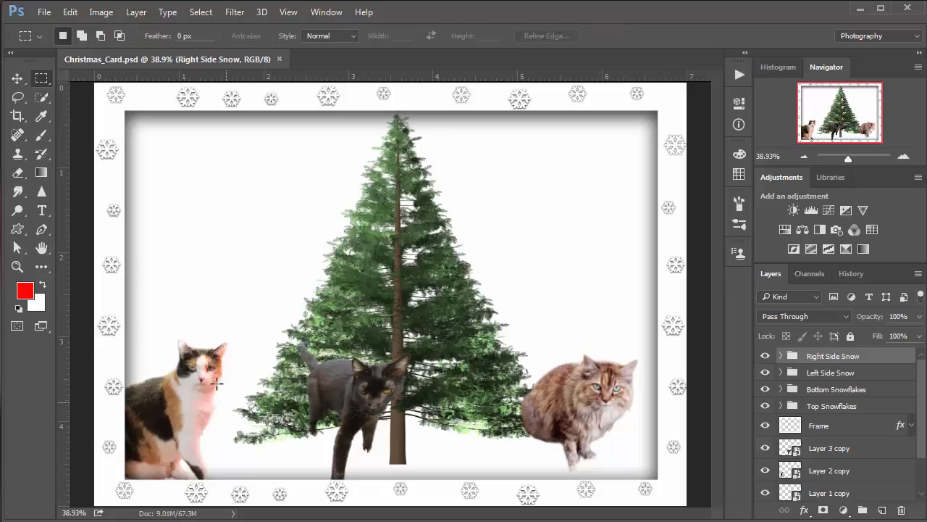
drag(217, 341, 290, 505)
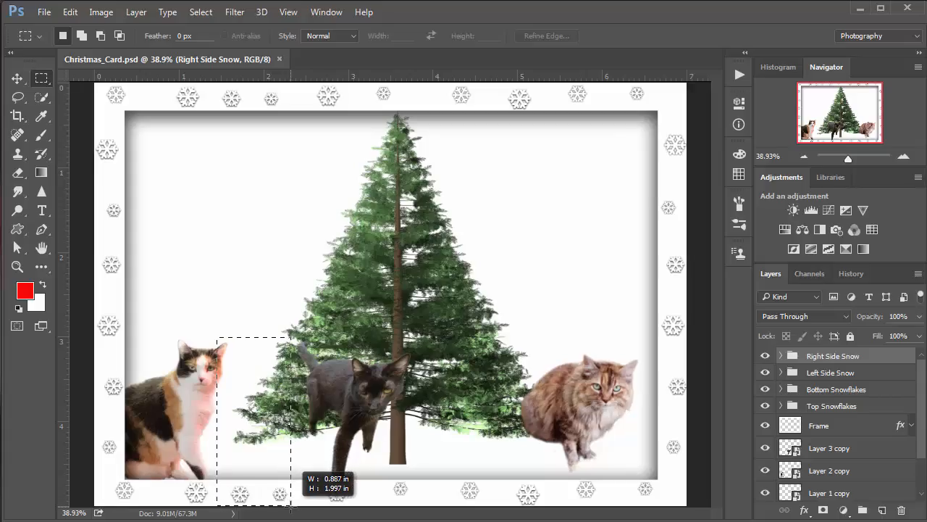
drag(418, 485, 418, 485)
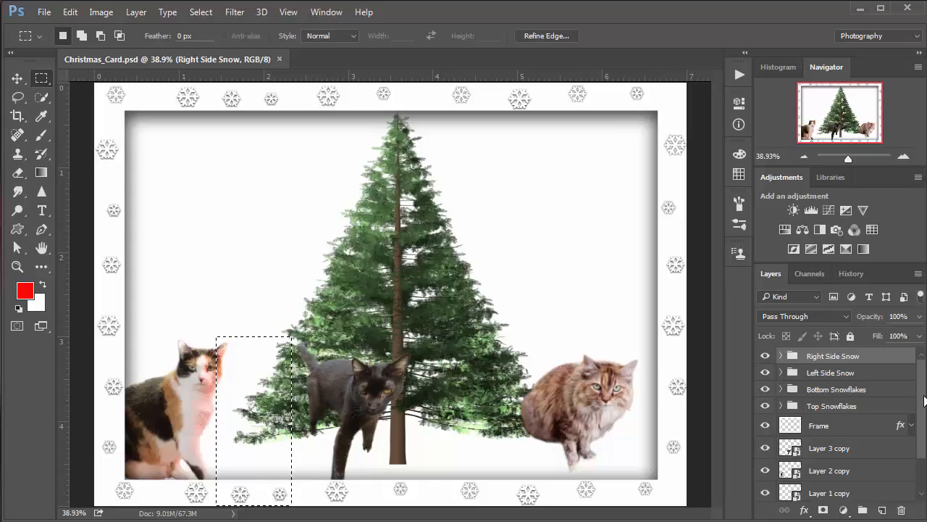
Add a new layer directly above Layer 3 copy and name it Present Left Side
drag(924, 401, 921, 432)
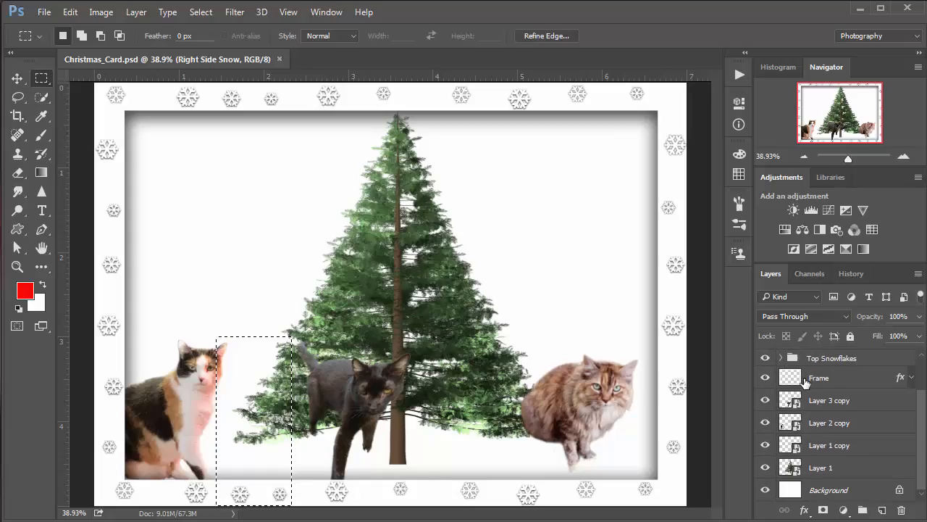
click(805, 382)
click(811, 398)
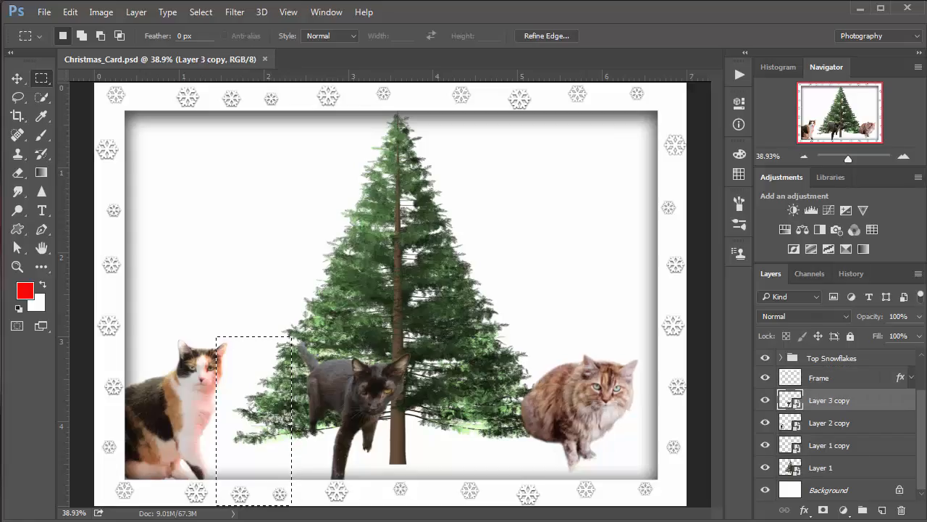
click(882, 513)
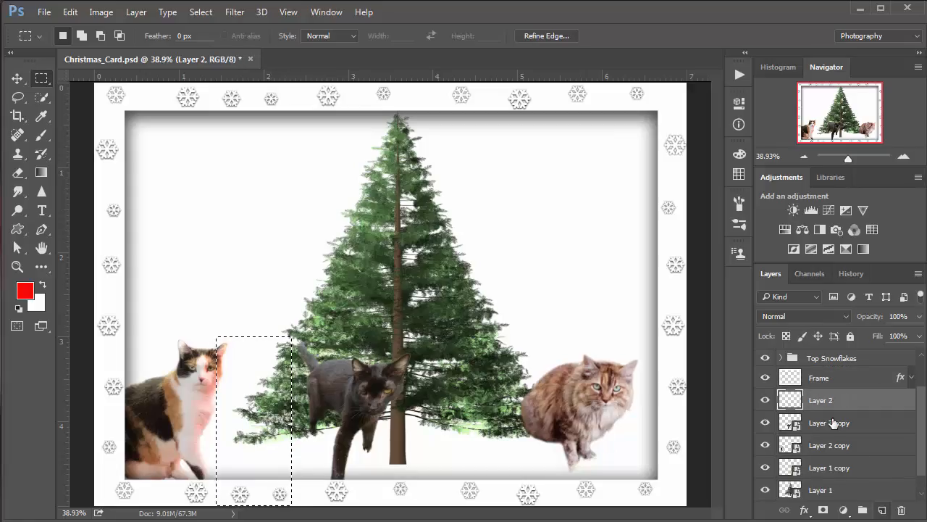
double_click(826, 401)
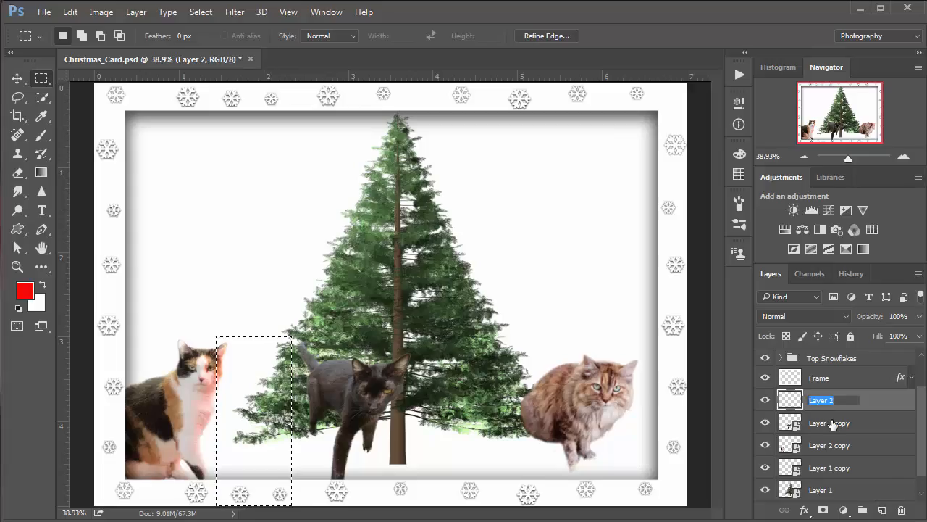
text(Present Le)
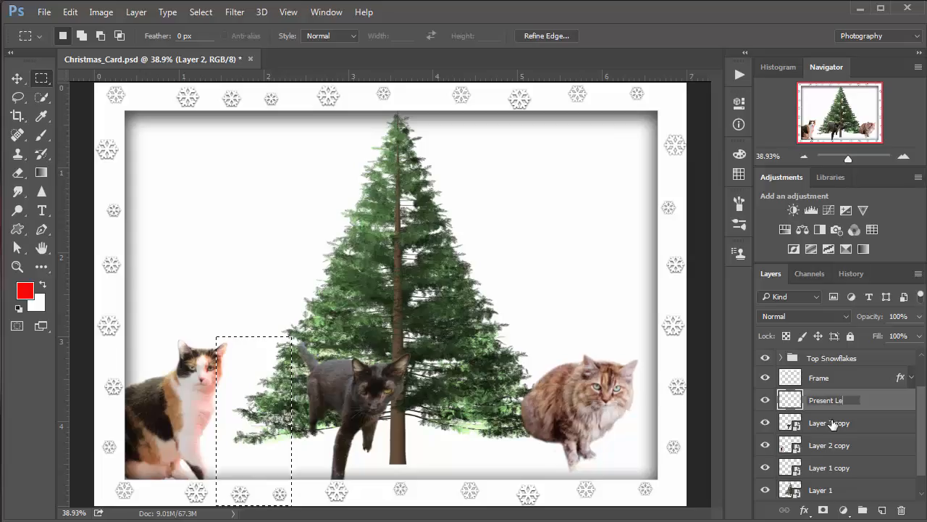
text(ft Side)
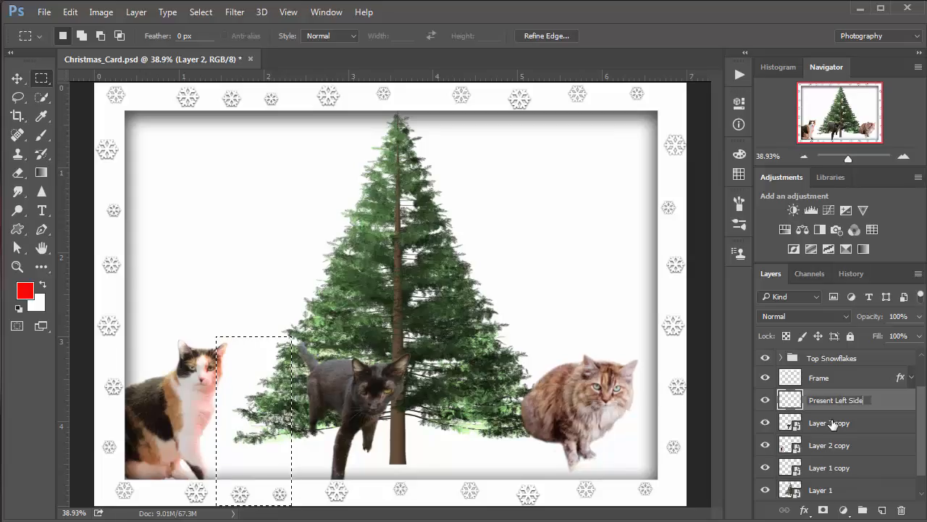
key(Return)
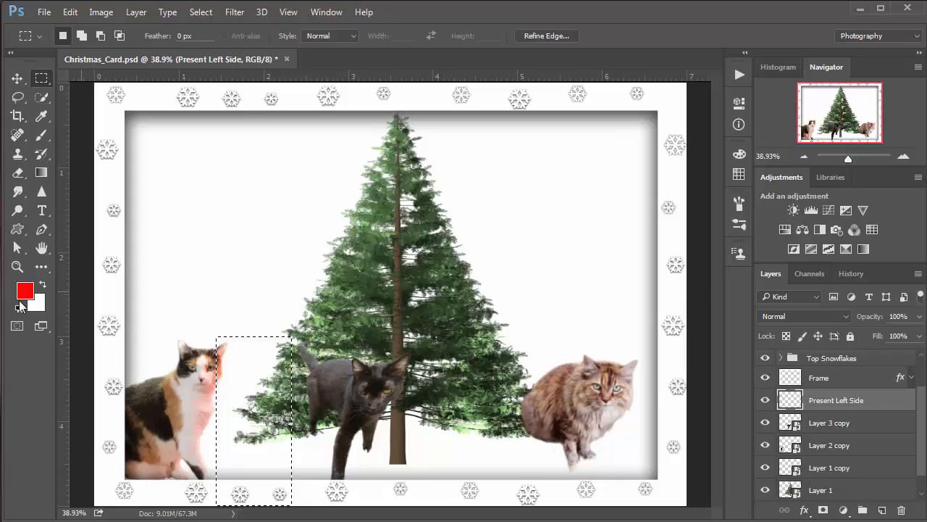
Set the foreground color to blue 6aa2c6, fill the rectangular selection with it, and deselect
click(24, 292)
drag(838, 186, 708, 150)
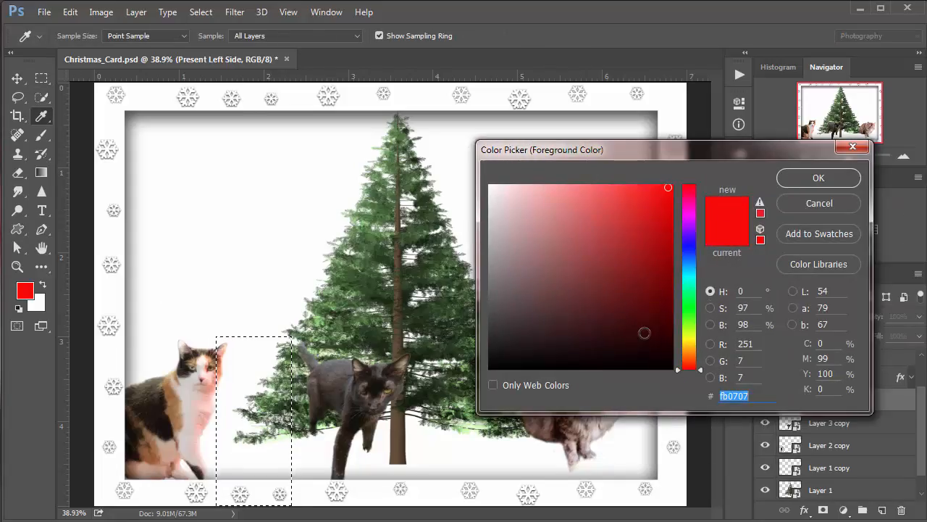
click(688, 265)
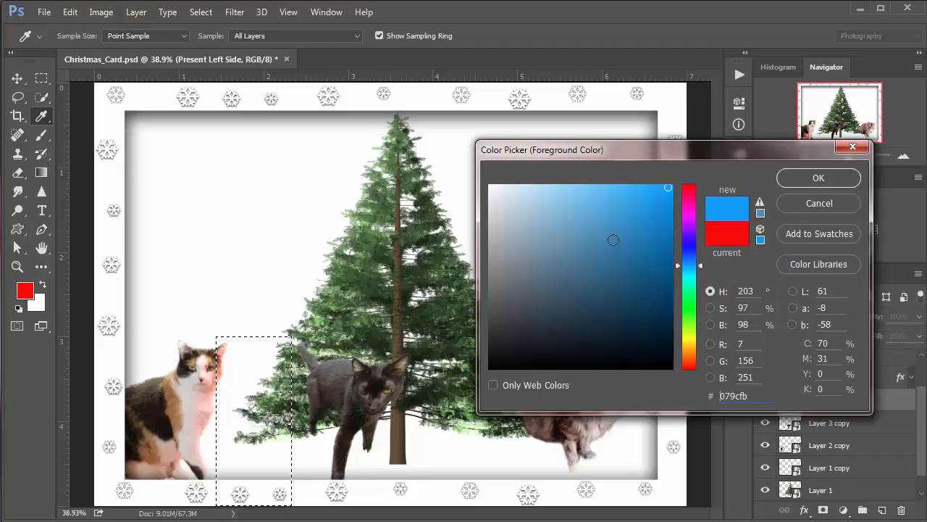
click(574, 224)
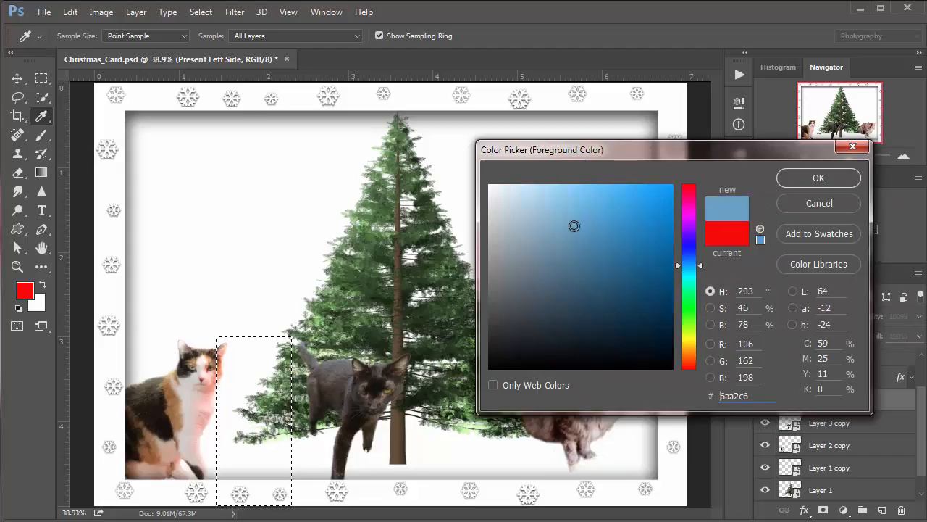
click(801, 179)
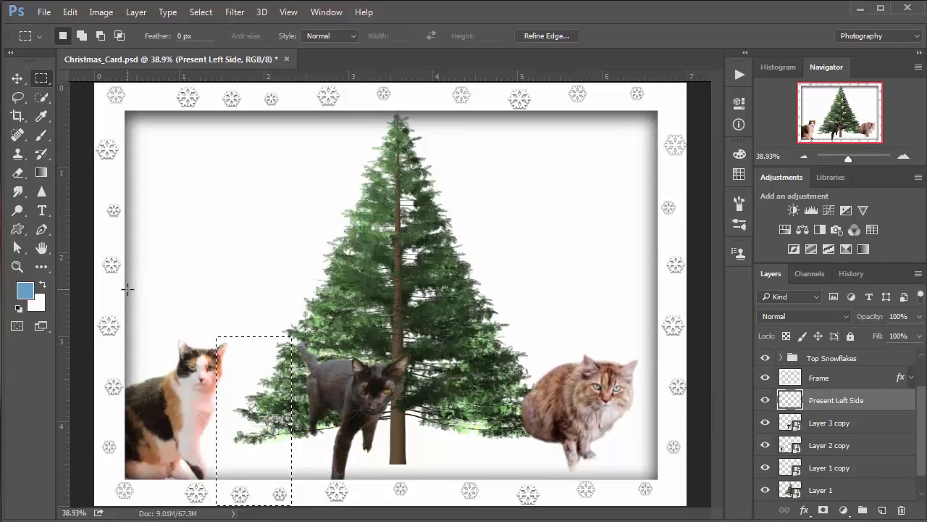
key(alt+BackSpace)
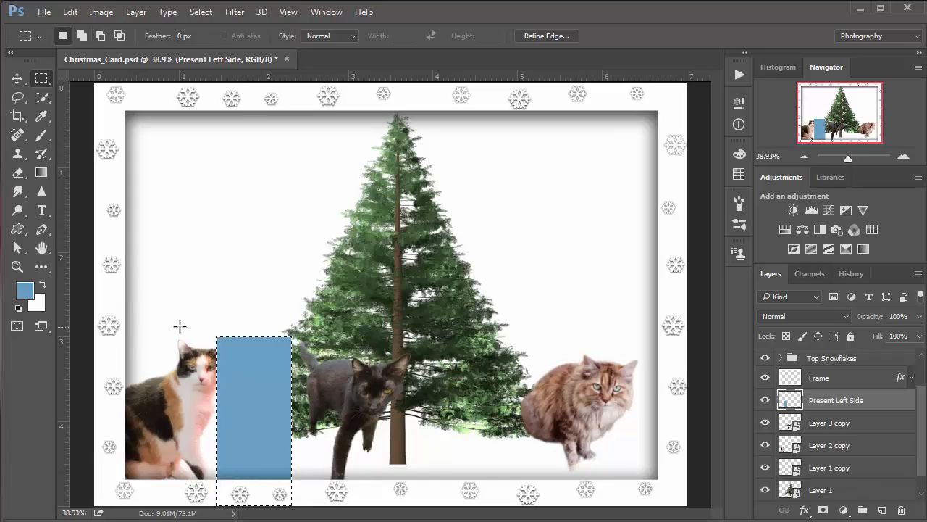
key(ctrl+d)
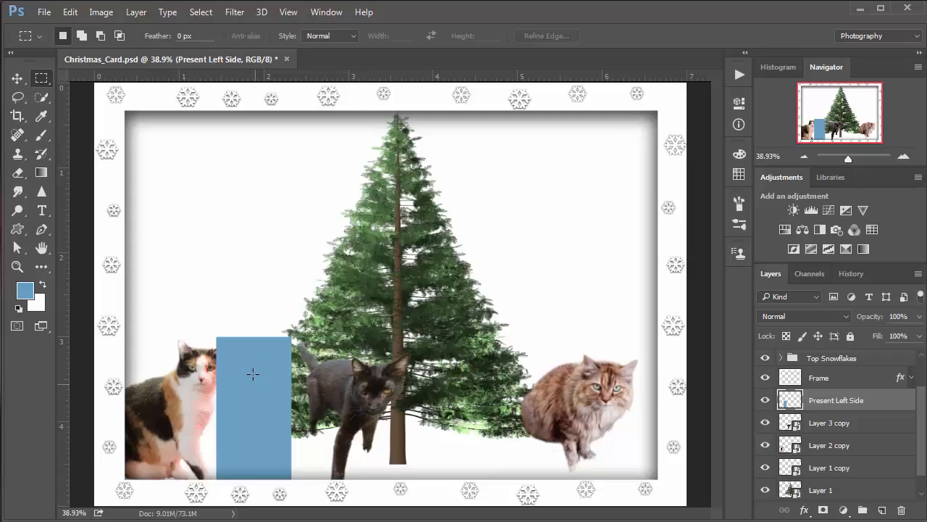
Move the blue rectangle horizontally over the calico cat, against the frame's left inner edge
key(v)
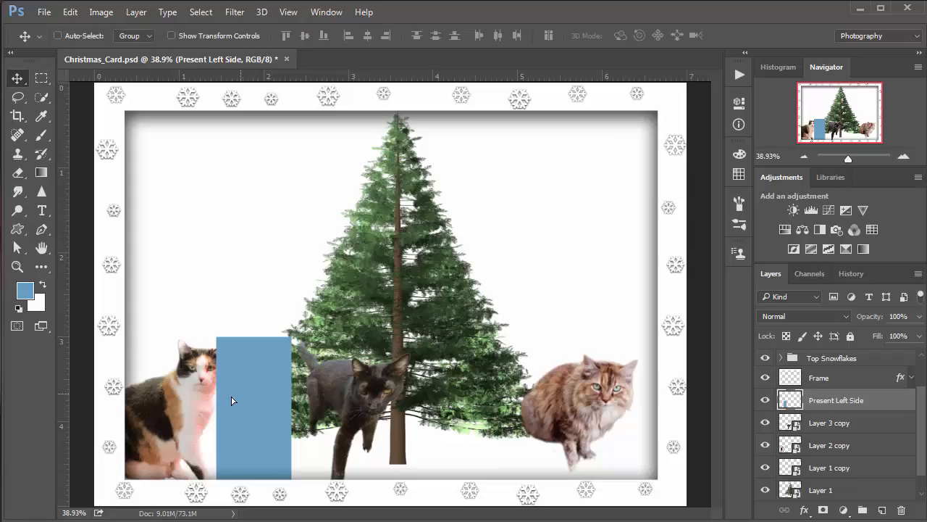
drag(228, 400, 170, 400)
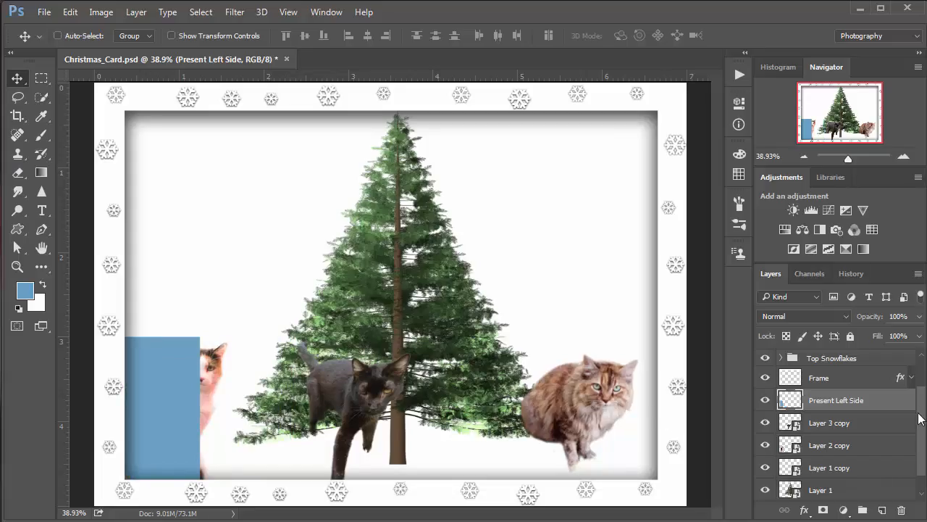
drag(921, 413, 925, 434)
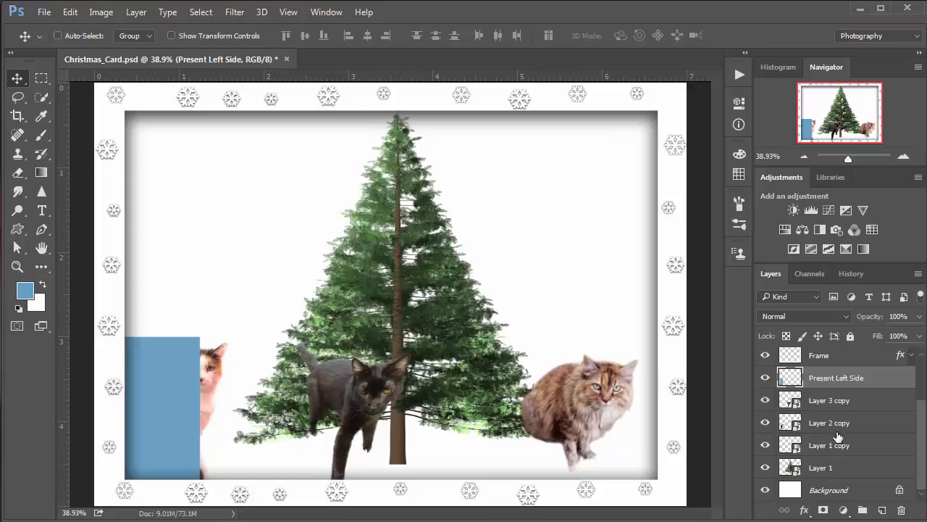
Add a drop shadow to the Present Left Side layer with 5 px distance, 5% spread and 5 px size
click(804, 510)
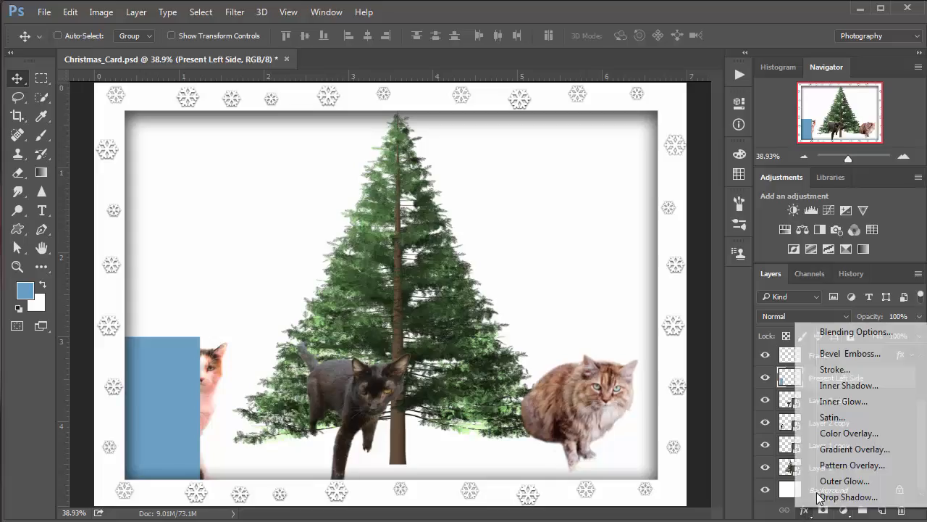
click(848, 497)
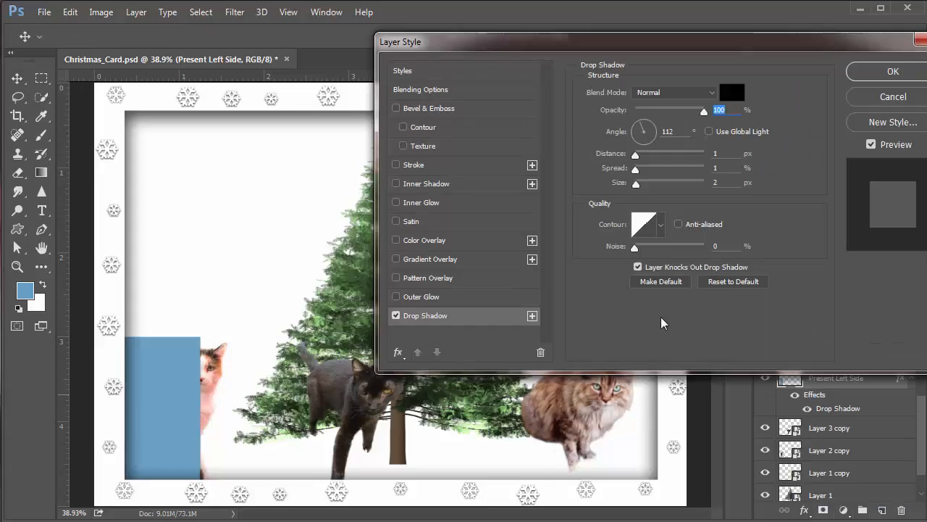
double_click(717, 183)
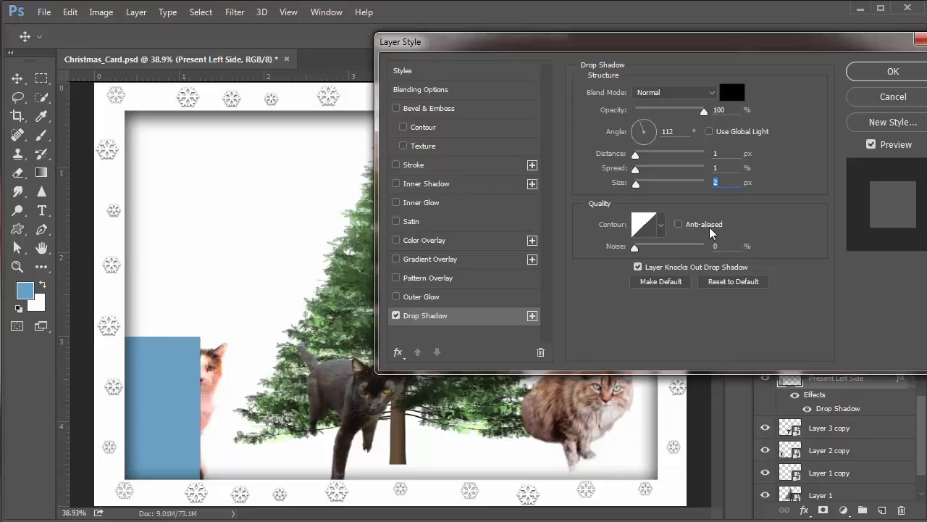
text(5)
double_click(723, 154)
text(5)
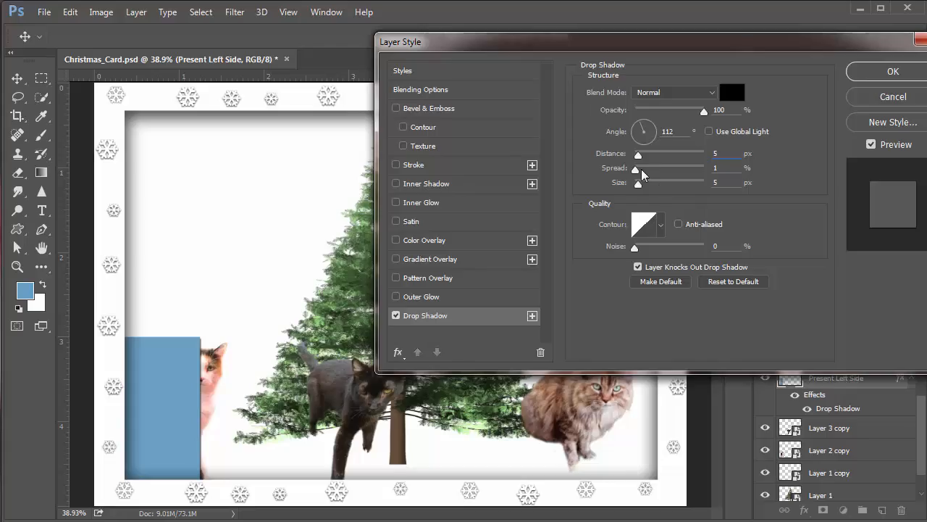
drag(722, 168, 705, 172)
text(5)
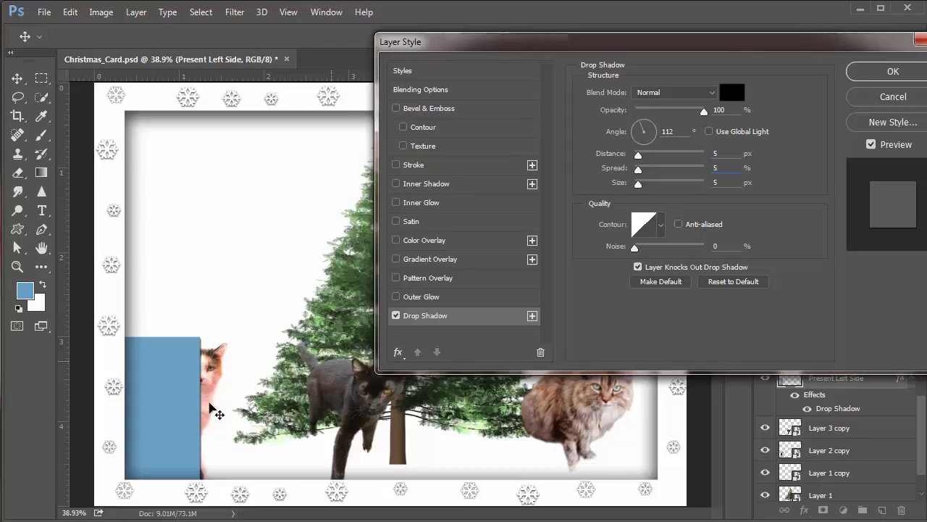
Adjust the present's drop shadow to a 123° angle, 27 px distance, 13 px size and 51% opacity, and apply it
mouse_move(196, 426)
mouse_down()
mouse_move(206, 429)
mouse_move(193, 425)
mouse_up()
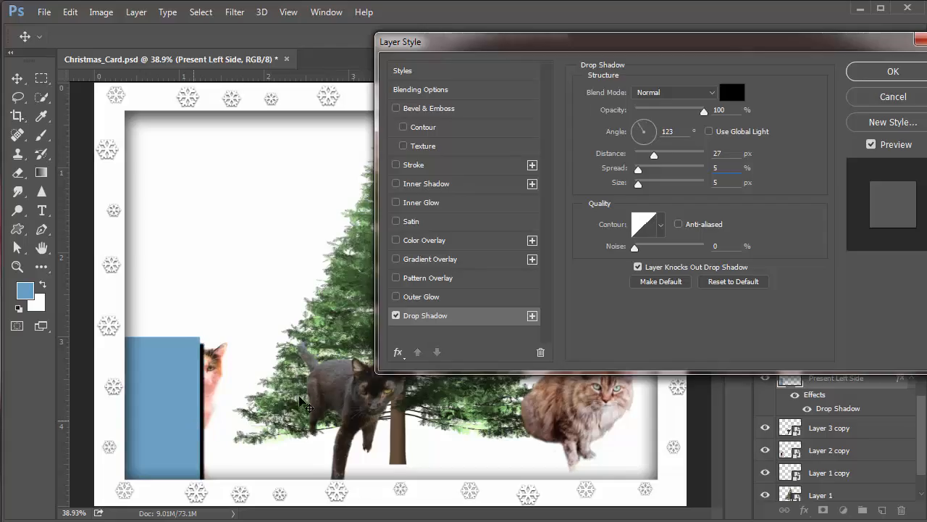
drag(639, 186, 642, 187)
drag(703, 111, 669, 109)
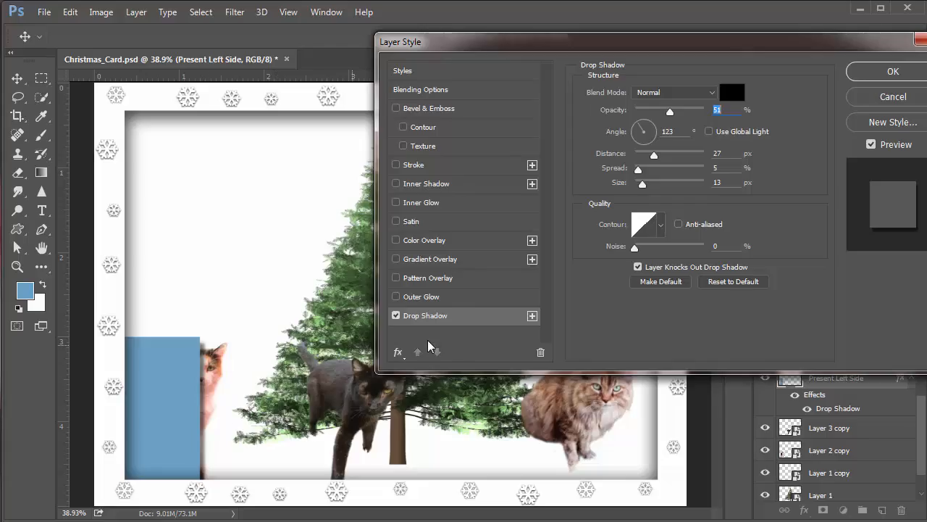
click(893, 73)
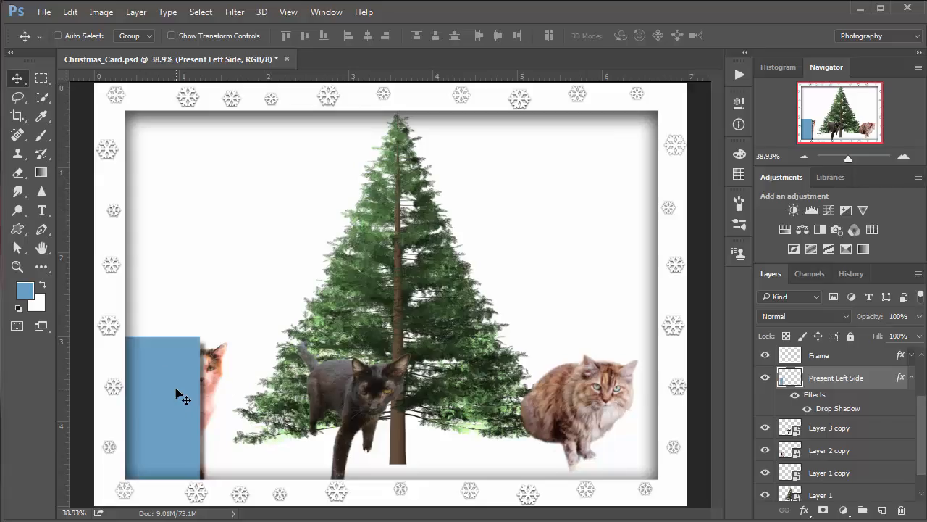
Move the blue present up and right into the clear area between the calico cat and the tree
key(ctrl)
drag(184, 393, 237, 256)
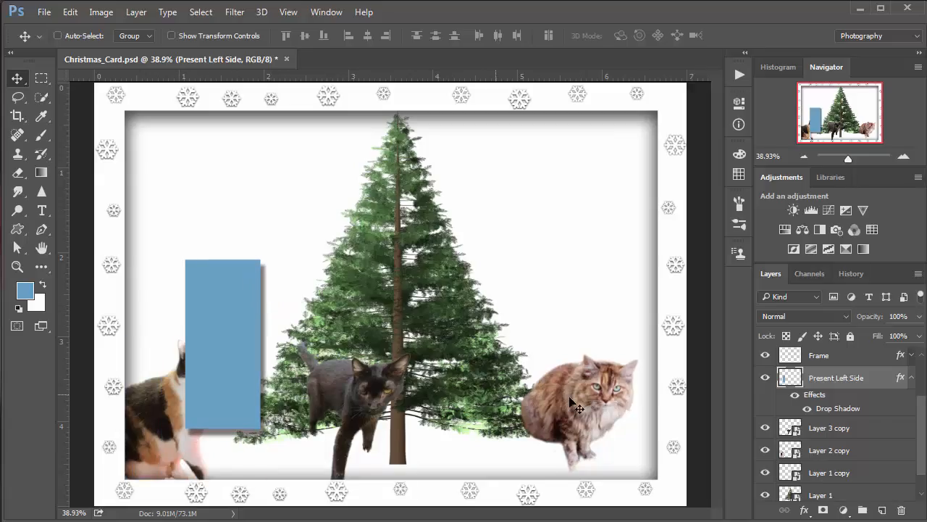
Add a new layer directly above Present Left Side and name it Ribbon
click(45, 76)
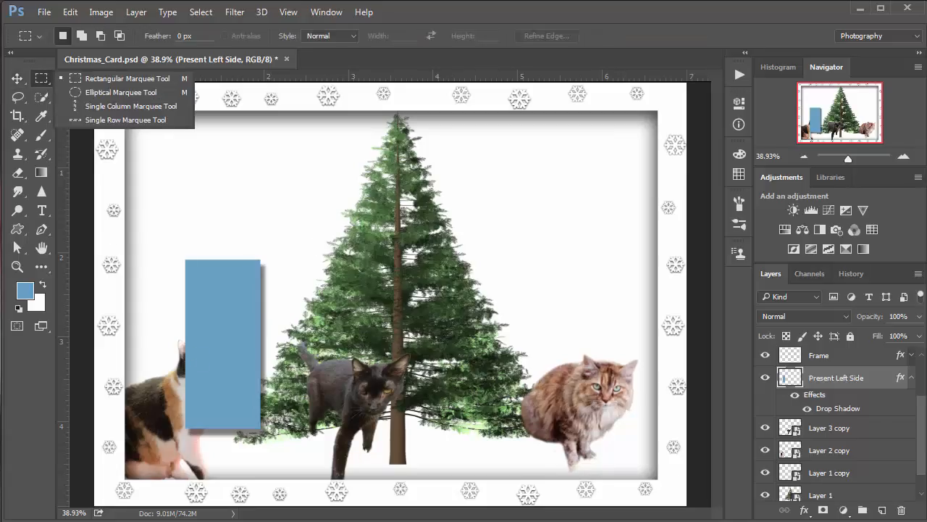
click(882, 510)
click(883, 510)
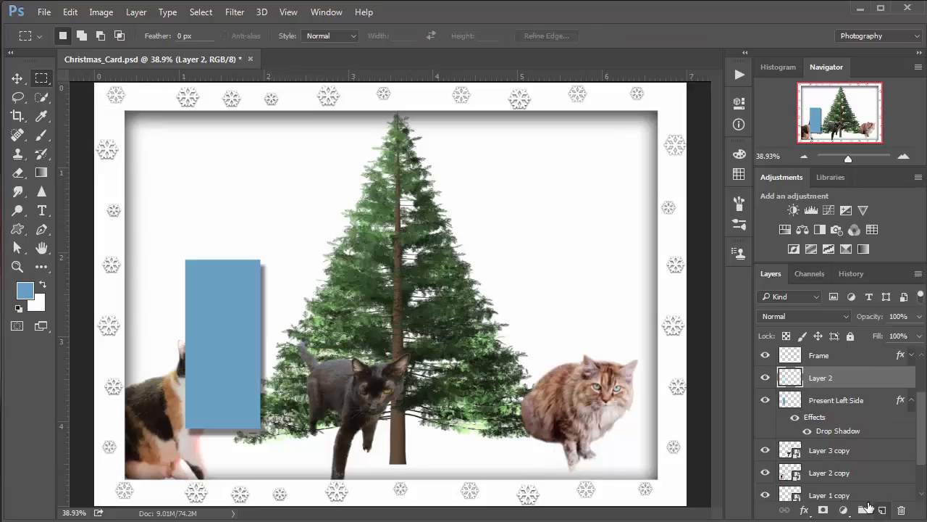
double_click(823, 378)
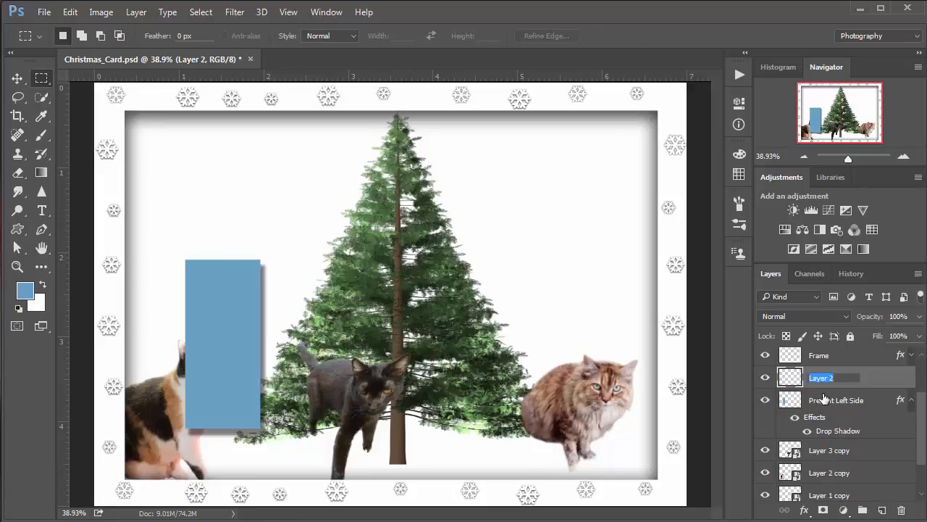
text(Ribbon)
key(Return)
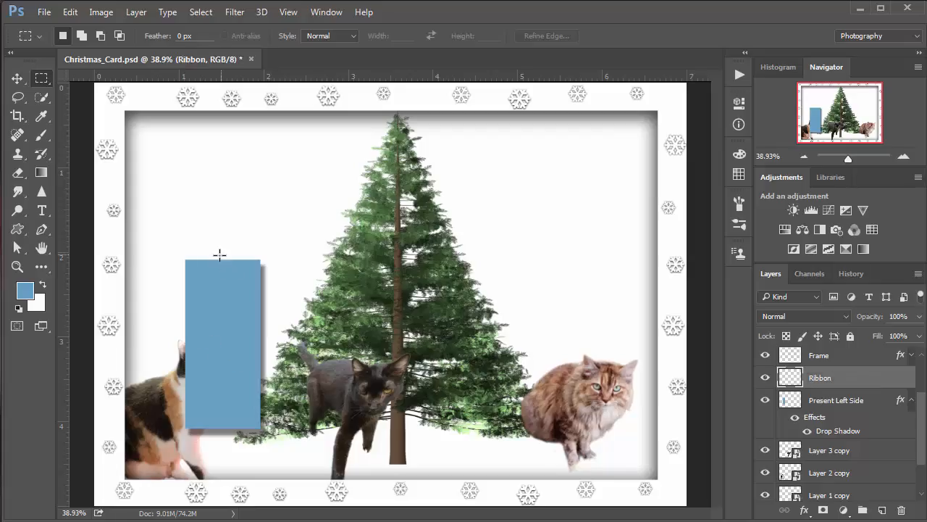
Select a narrow vertical strip down the middle of the present, fill it with white, and deselect
drag(221, 256, 227, 433)
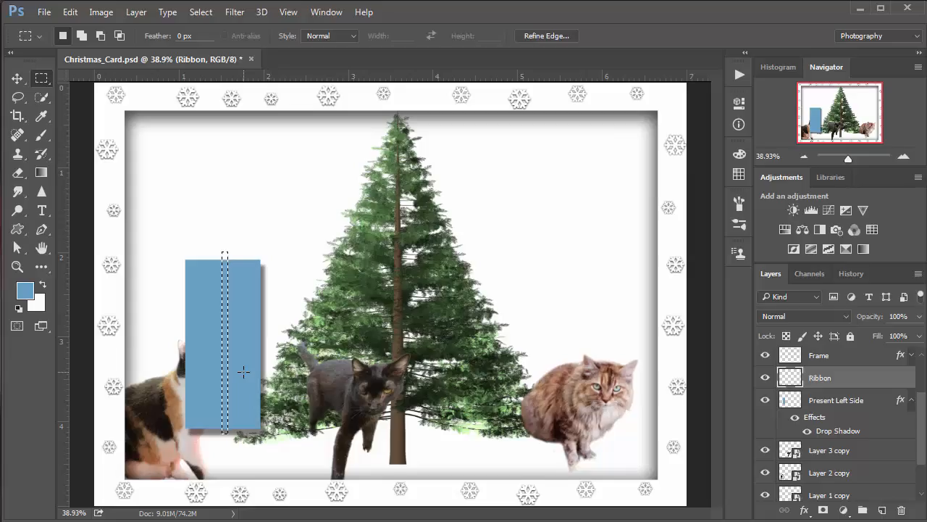
key(Delete)
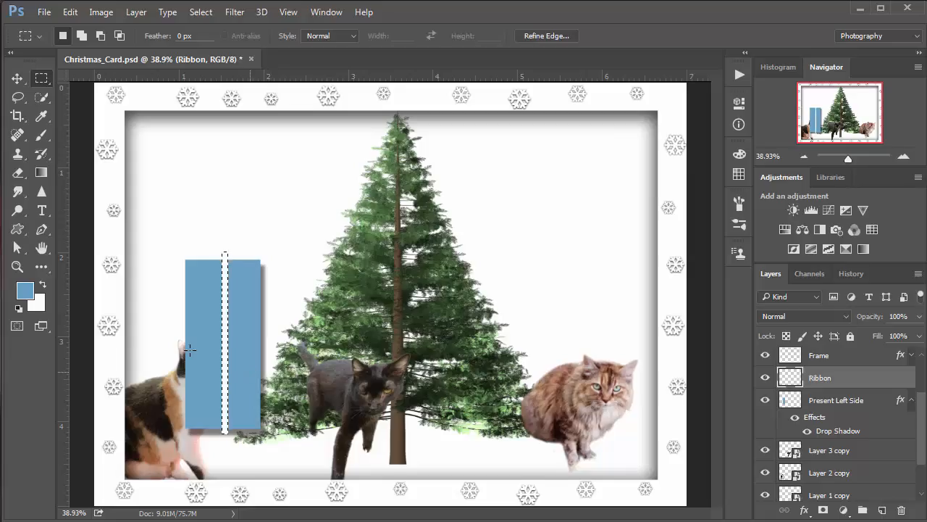
key(ctrl+d)
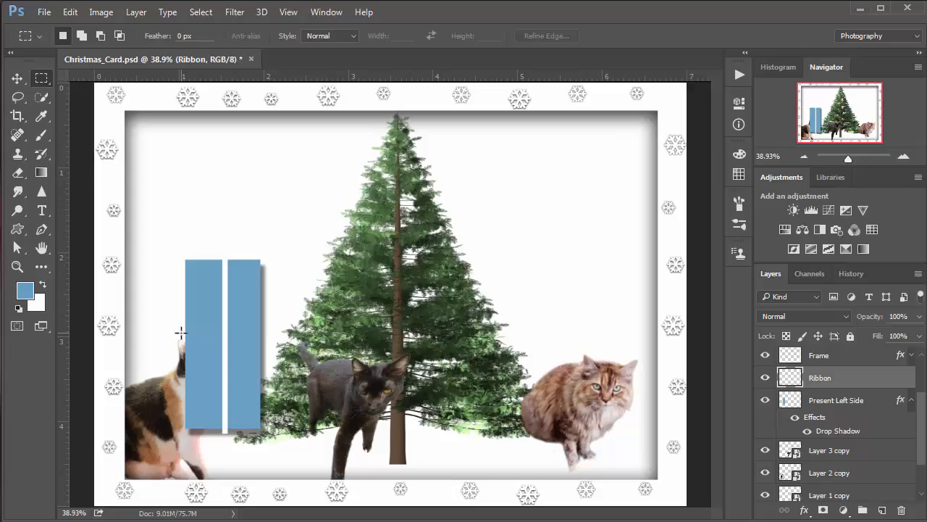
Select a thin horizontal strip across the middle of the present, fill it with white, and deselect
drag(181, 333, 268, 339)
drag(268, 362, 161, 342)
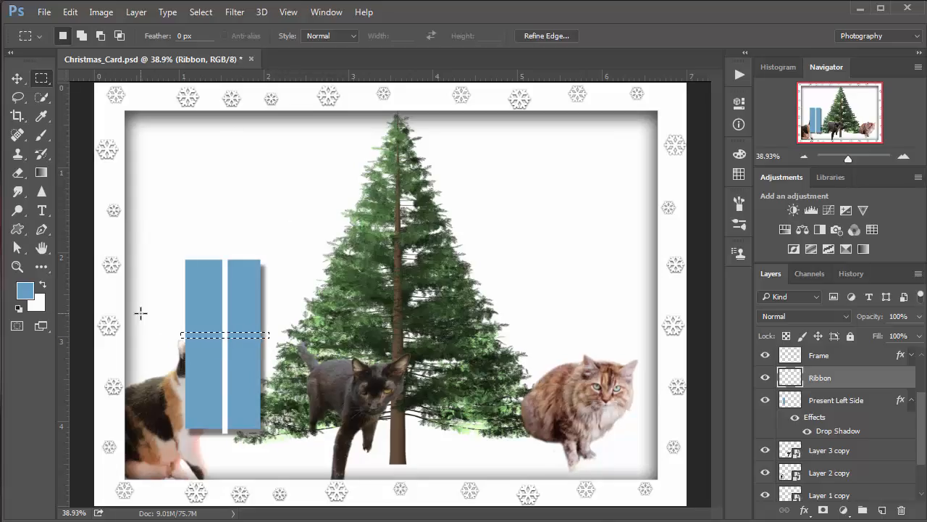
key(ctrl+BackSpace)
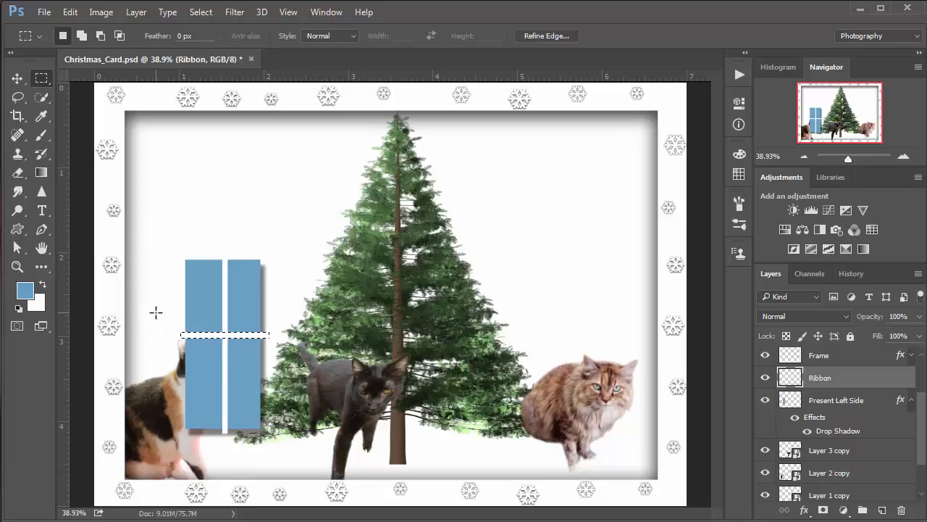
key(ctrl+d)
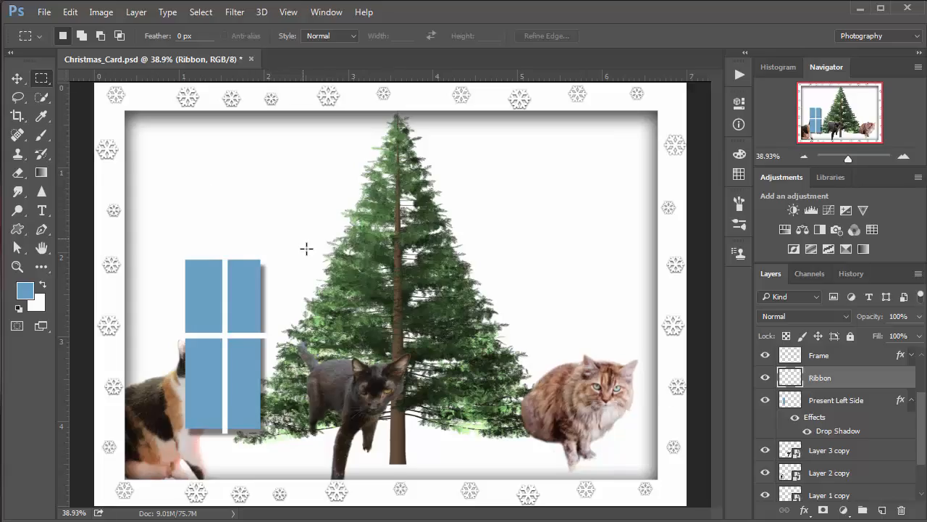
Trim the white ribbon ends that overhang the present's four edges and clear the selection
drag(307, 248, 259, 463)
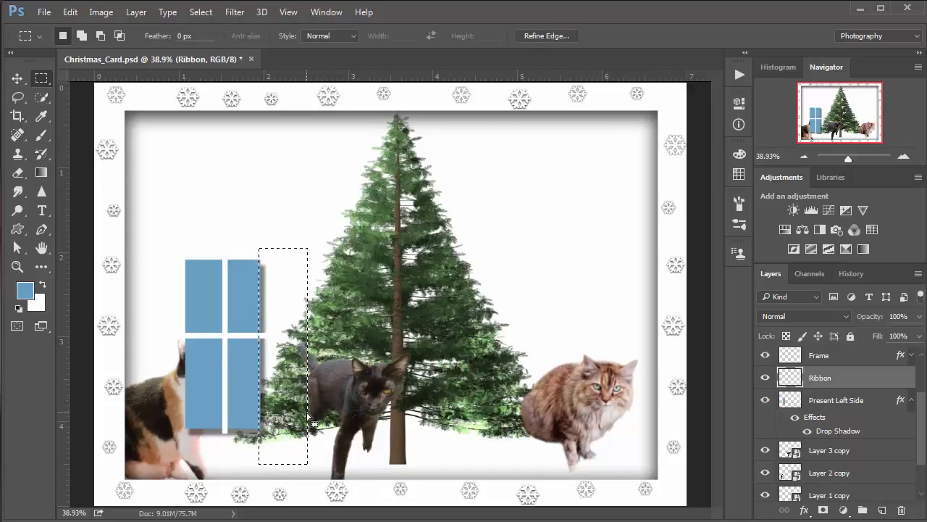
click(175, 398)
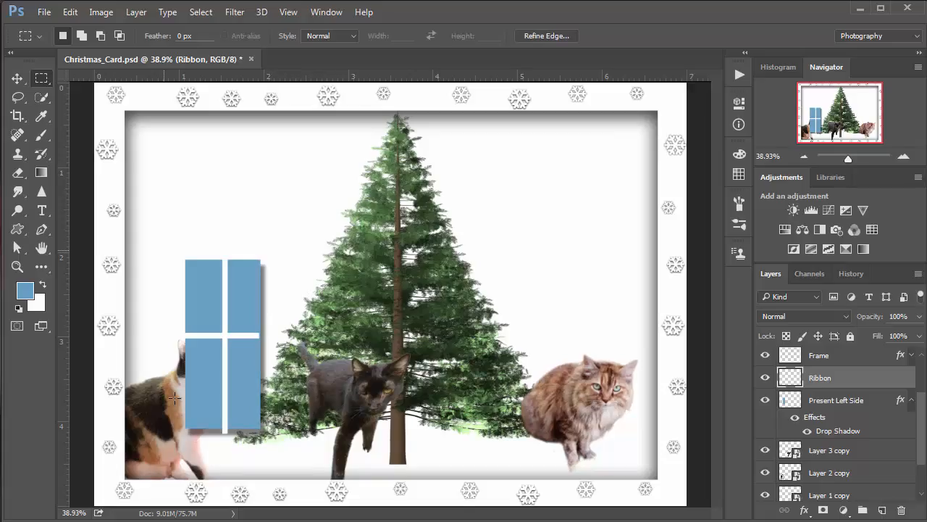
drag(165, 250, 186, 456)
drag(158, 217, 281, 259)
drag(273, 450, 176, 428)
click(293, 350)
Set the foreground color to dark blue 075a8e
click(26, 292)
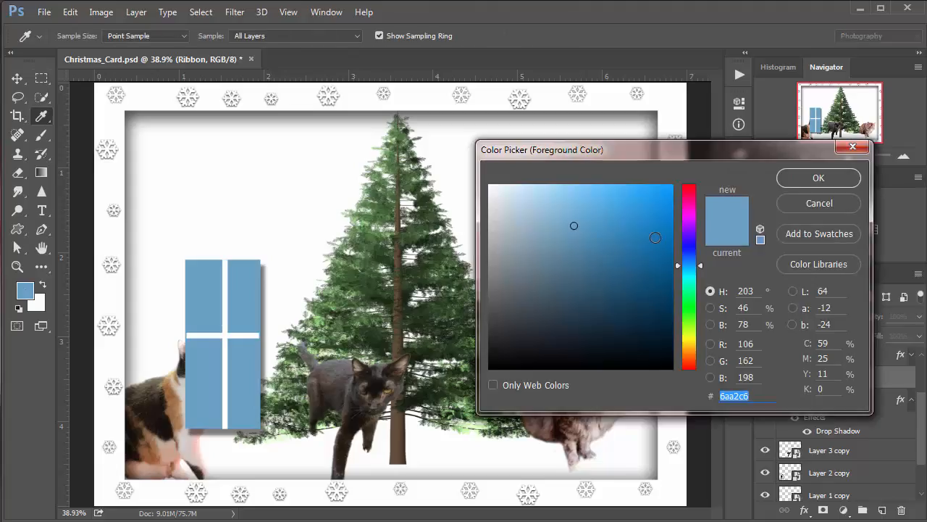
click(664, 266)
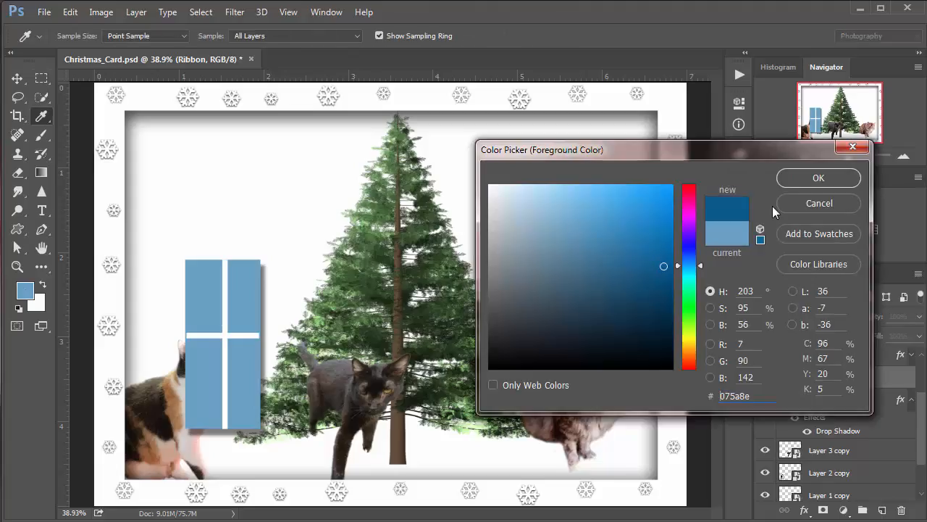
click(816, 179)
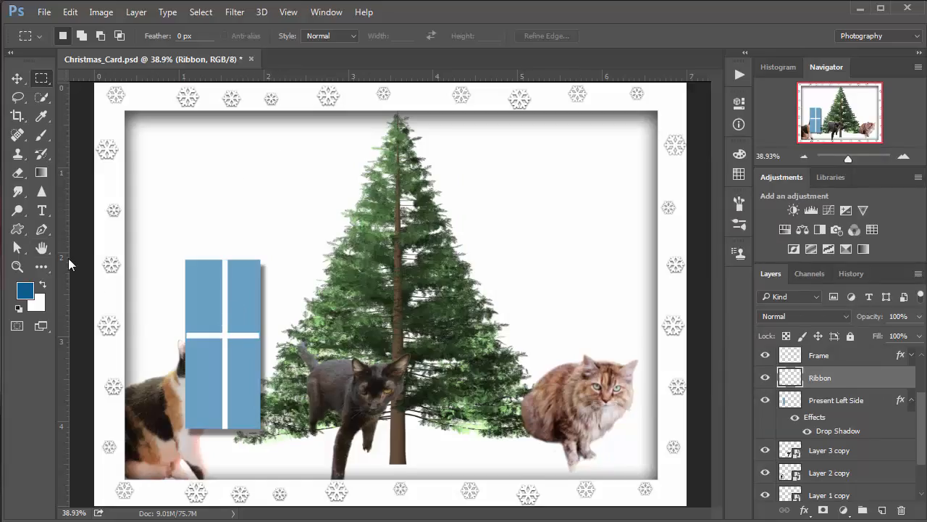
Draw a bow custom shape about 127 by 75 px over the crossing of the present's white ribbons
click(18, 231)
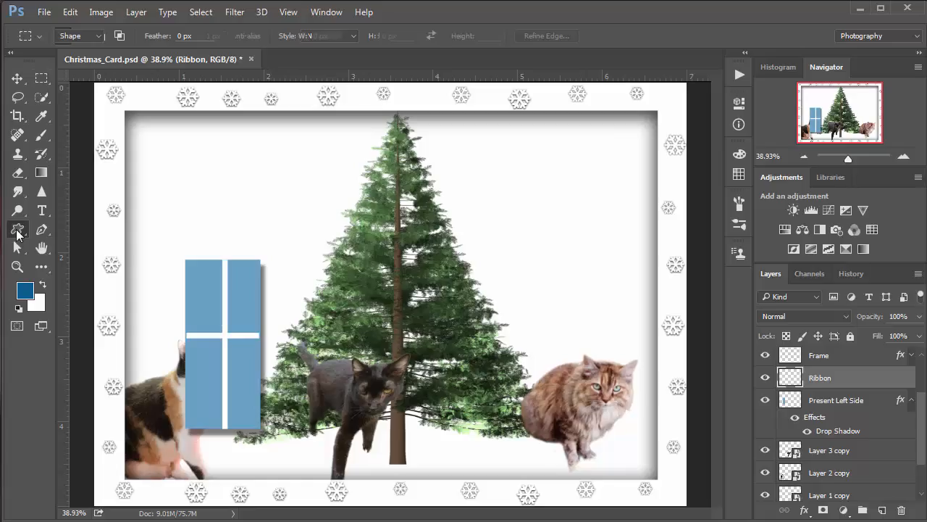
drag(18, 230, 99, 232)
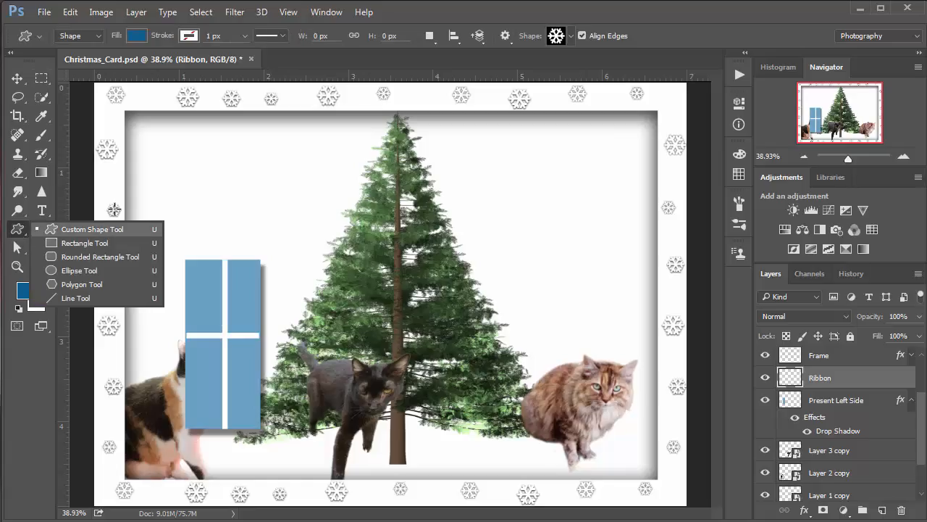
click(86, 228)
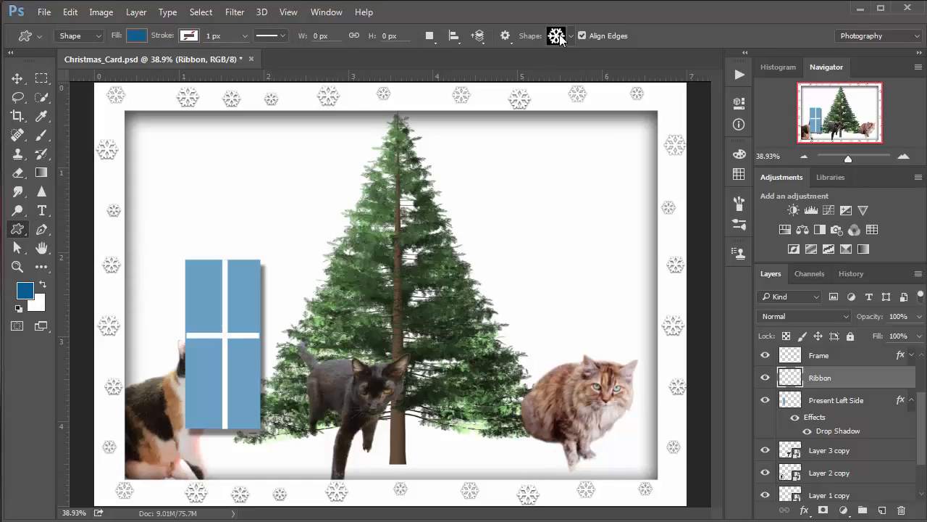
click(557, 36)
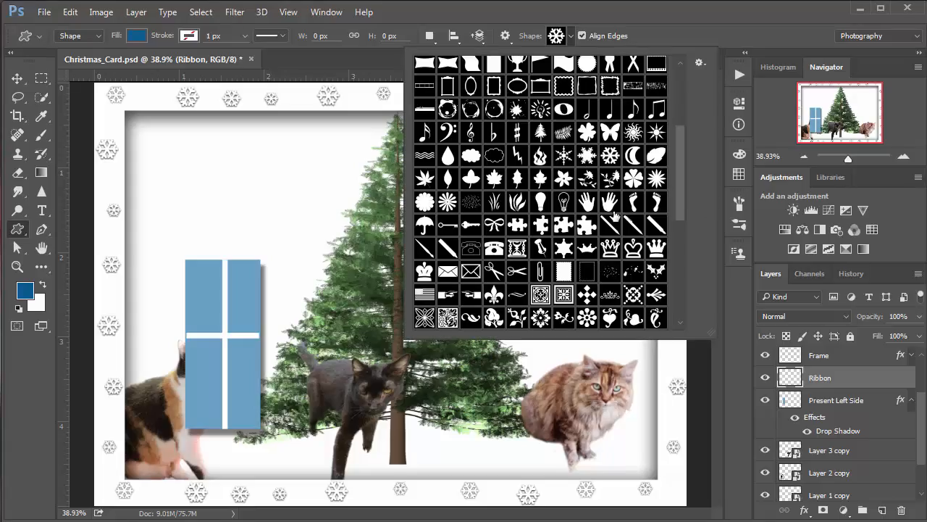
drag(678, 171, 680, 206)
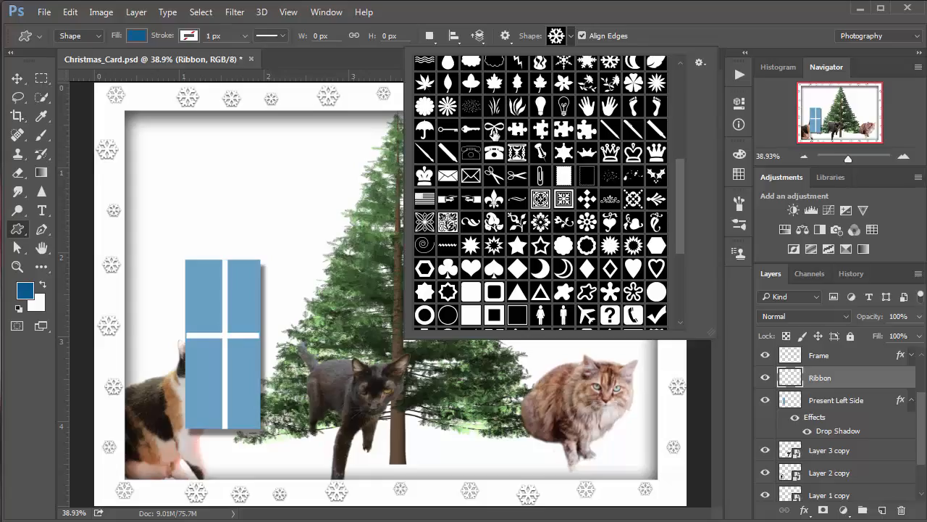
click(495, 129)
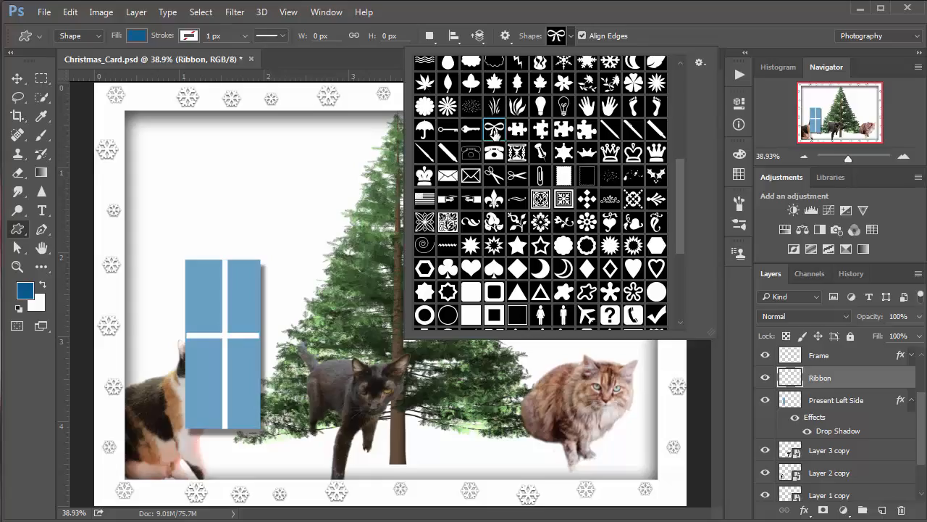
click(628, 14)
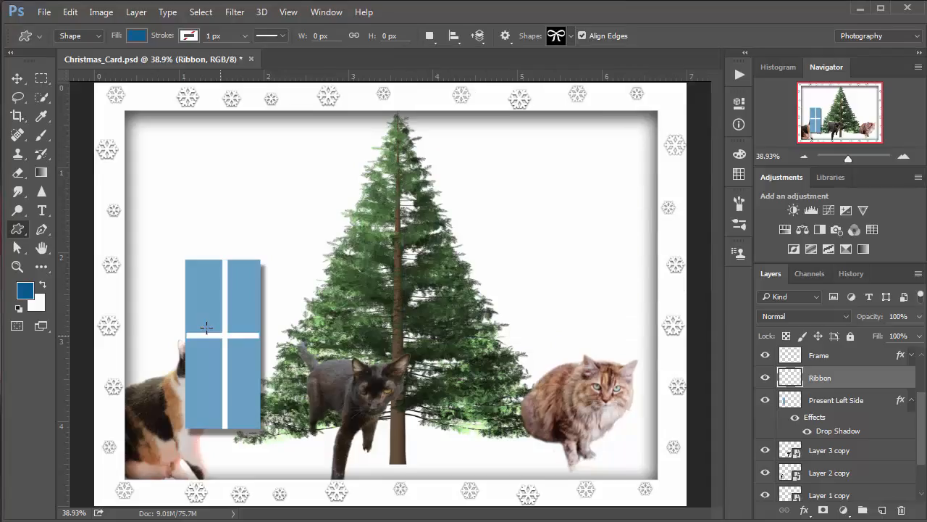
drag(207, 328, 253, 359)
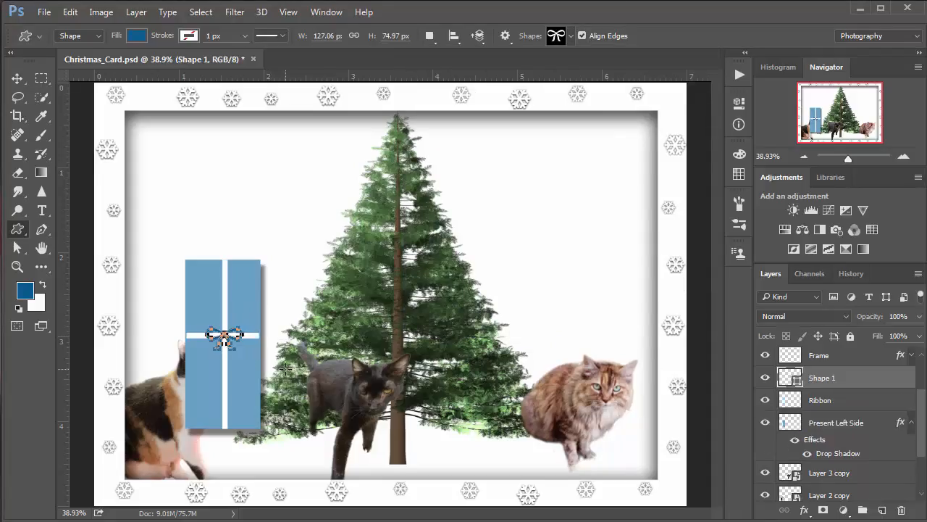
Recreate the bow from its outline in dark blue on a new layer named Ribbon, and delete the Shape 1 layer
click(792, 378)
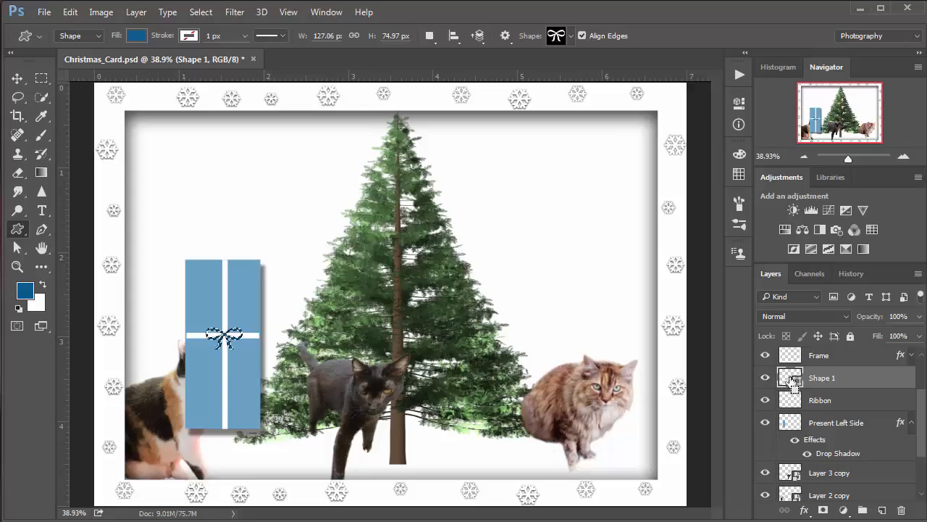
click(882, 512)
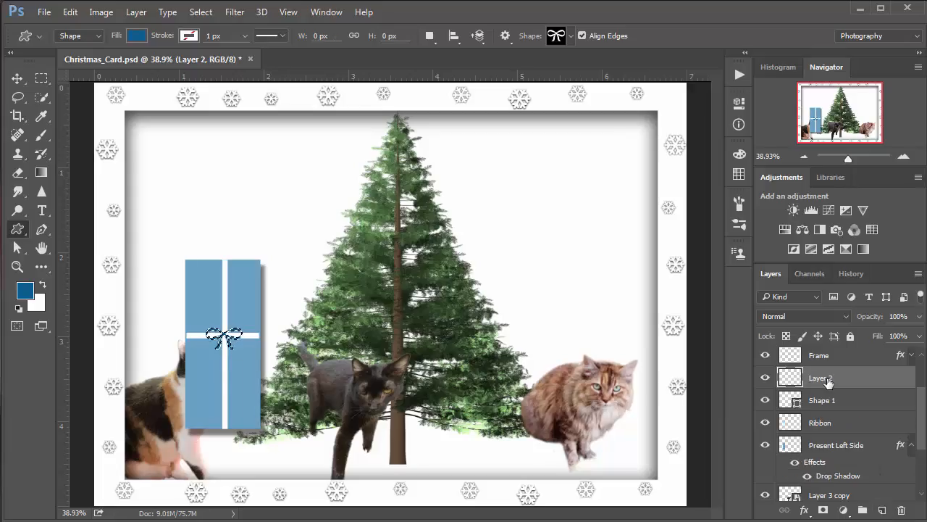
double_click(830, 382)
text(Ribbon)
click(877, 378)
click(767, 401)
drag(826, 402, 904, 511)
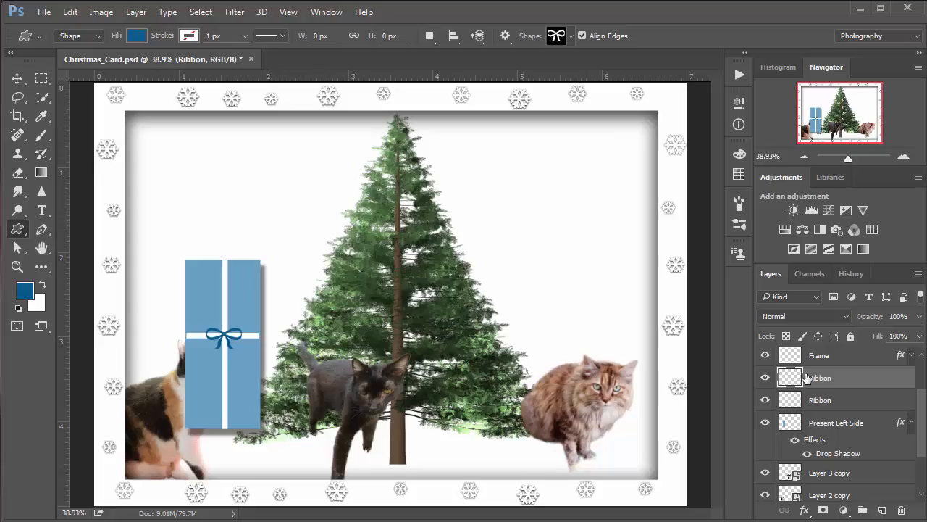
Rename the upper Ribbon layer, which holds the dark blue bow, as Bow
click(766, 400)
click(766, 401)
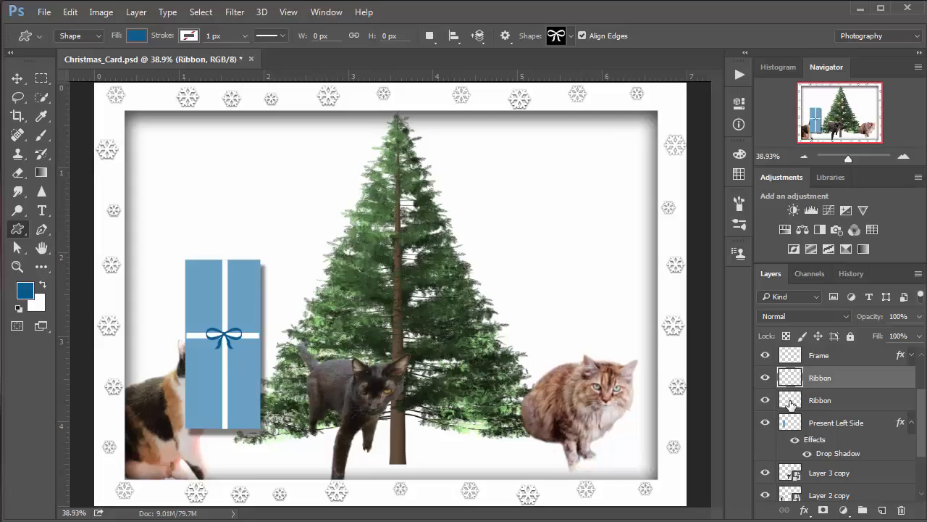
double_click(821, 378)
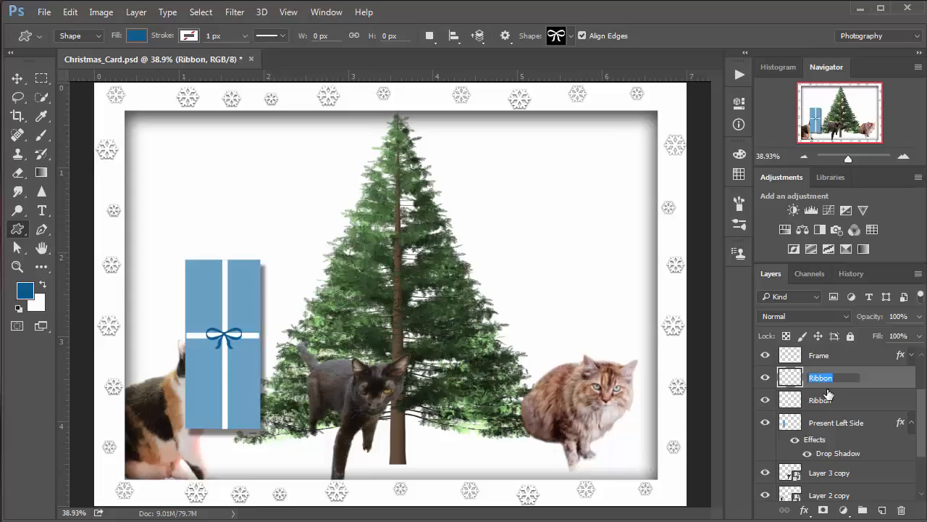
text(Bow)
key(Return)
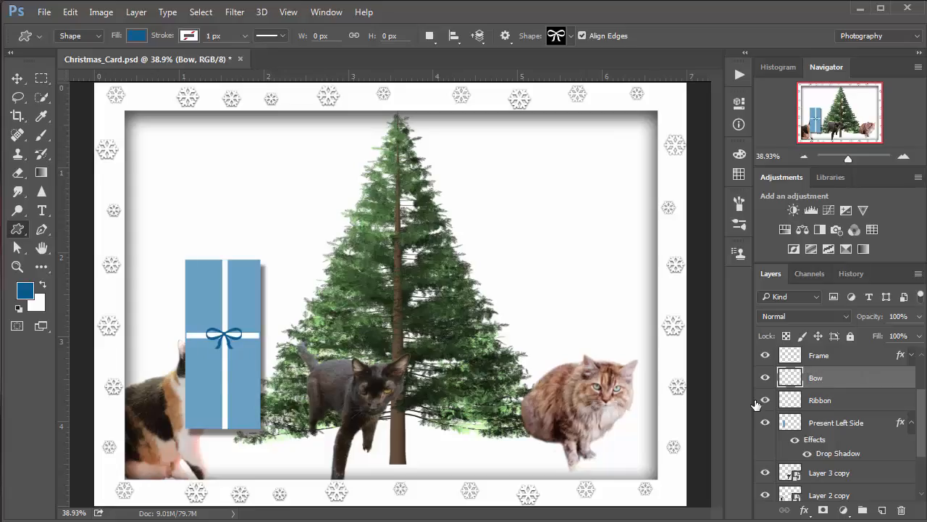
Create a new layer group above the Bow layer and name it Package left
click(863, 513)
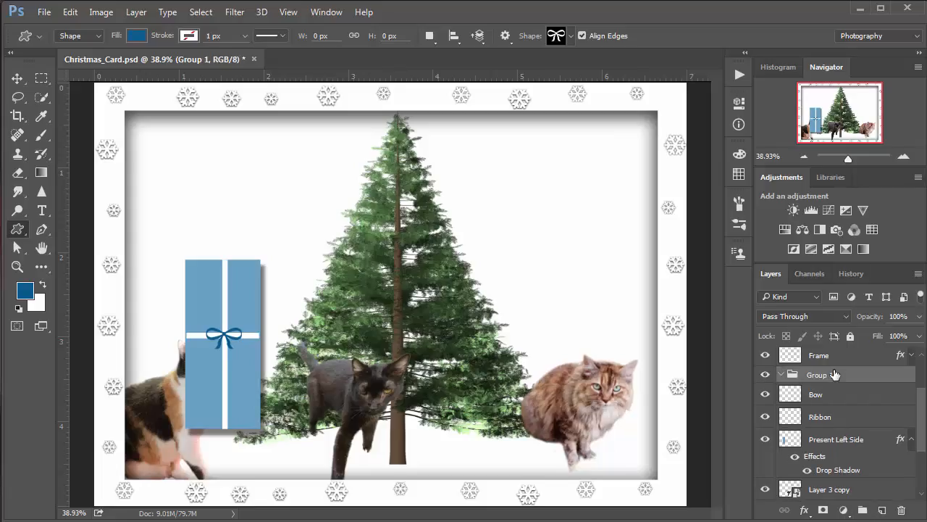
double_click(833, 374)
text(Package left)
key(Return)
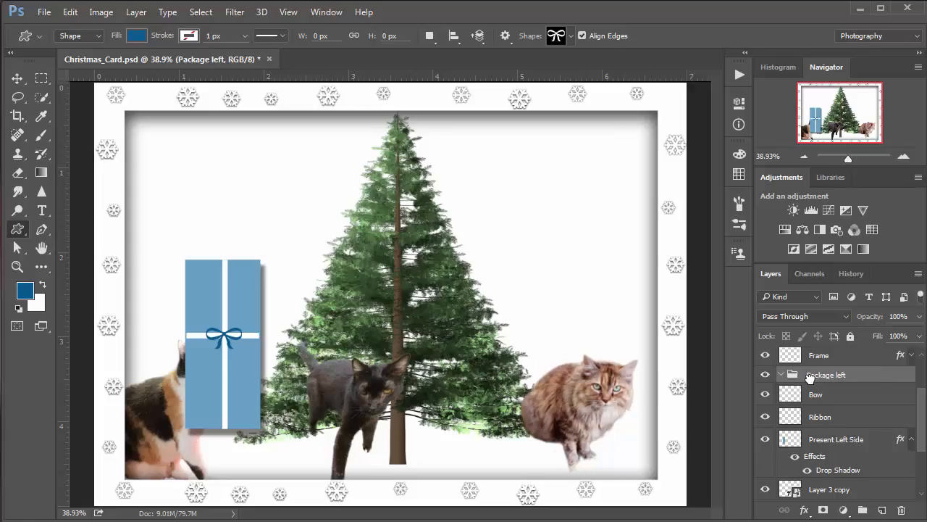
Move the Bow, Ribbon and Present Left Side layers into the Package left group and collapse the present's effects list
drag(811, 376, 814, 376)
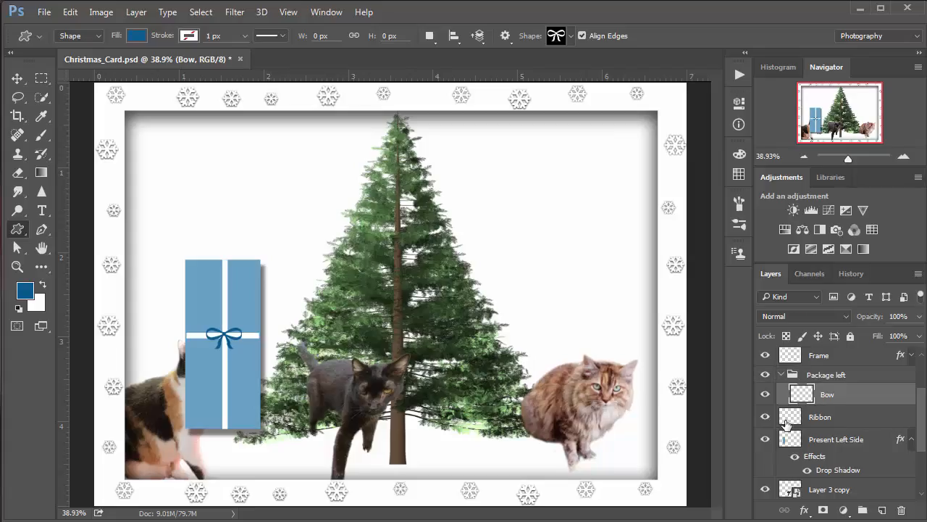
drag(787, 425, 819, 376)
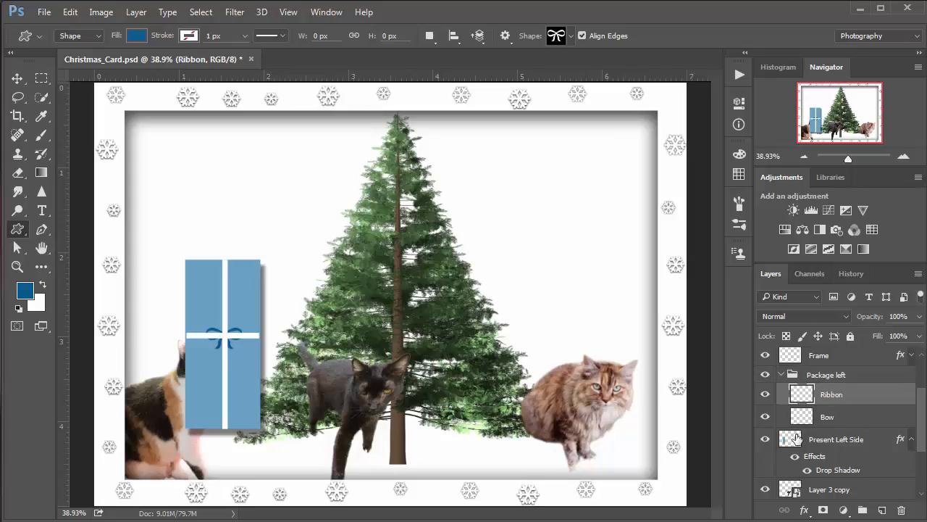
drag(793, 438, 828, 375)
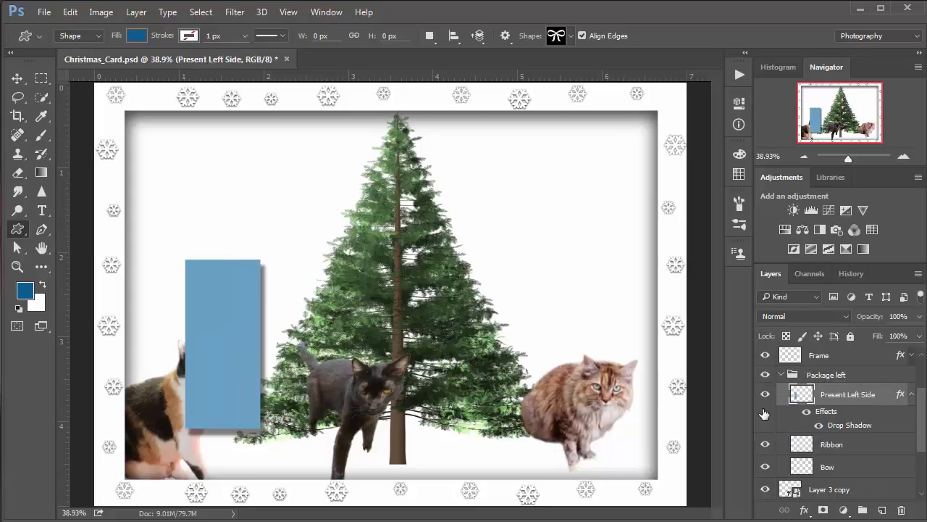
click(913, 394)
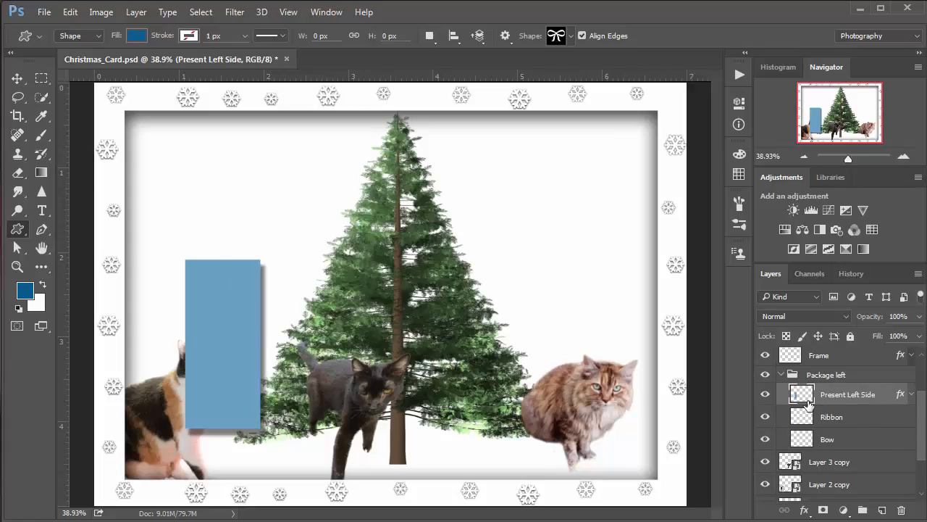
click(781, 375)
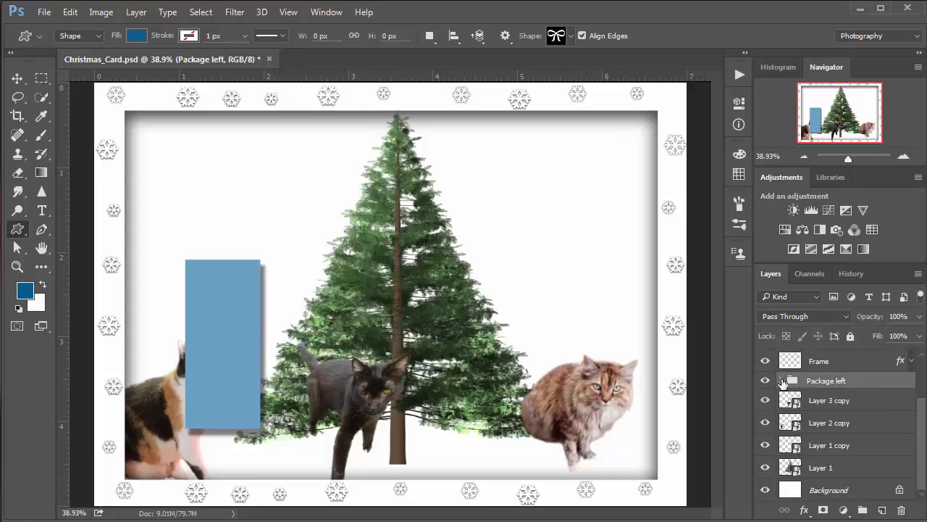
click(781, 380)
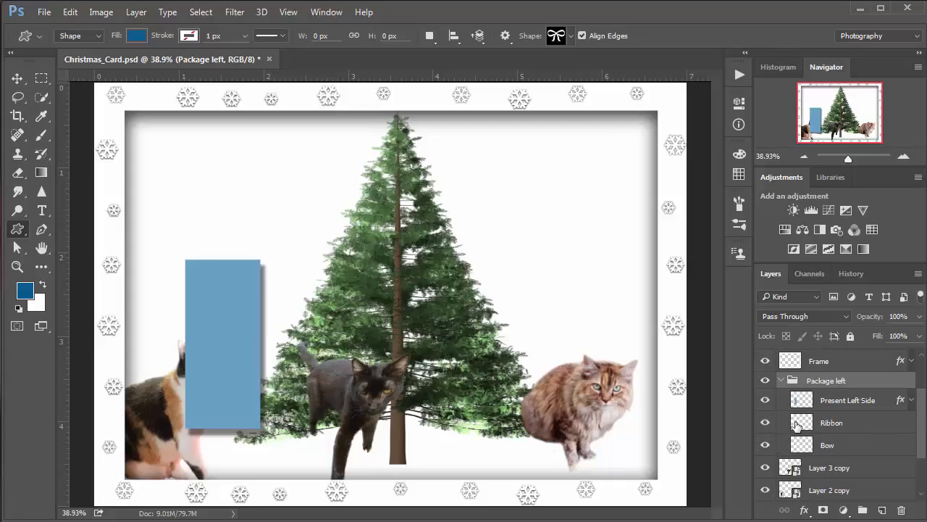
click(782, 380)
click(782, 381)
click(781, 380)
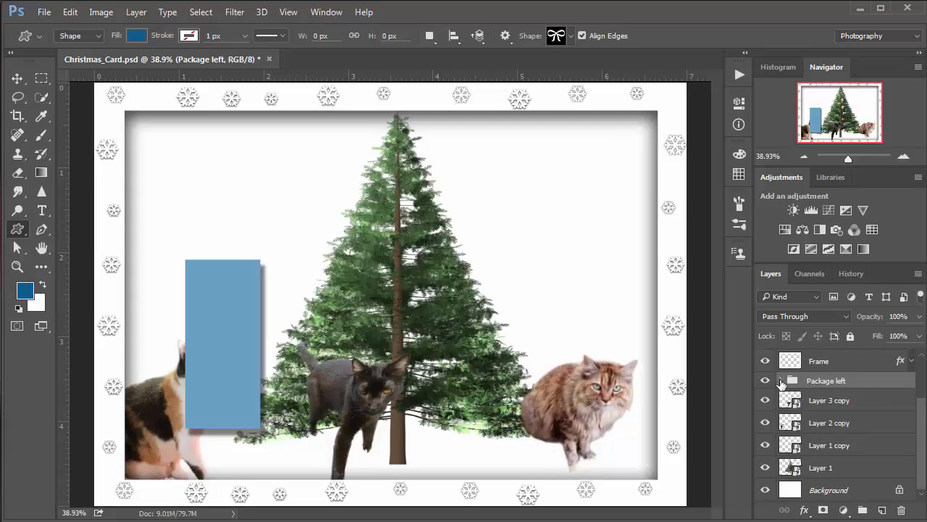
click(781, 380)
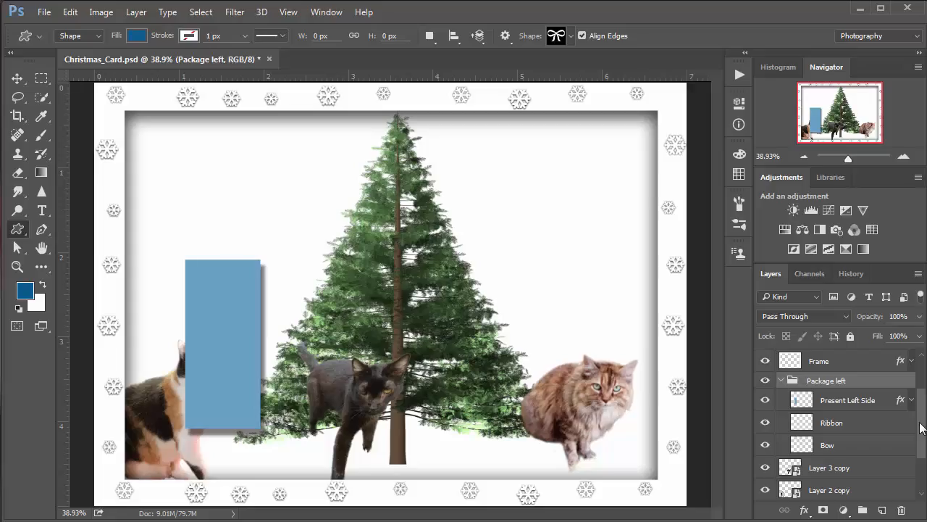
Reorder the layers so that Bow lies above Ribbon and Present Left Side lies beneath both
drag(922, 427, 922, 443)
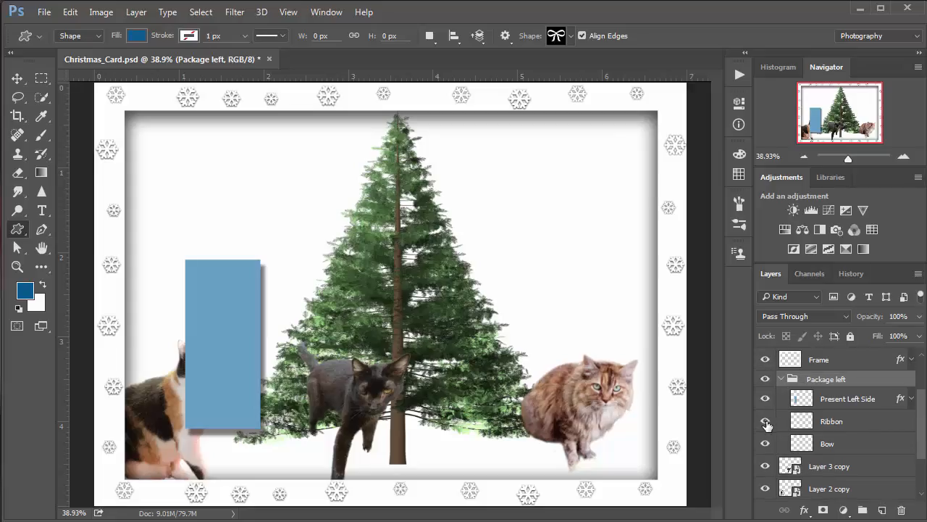
drag(806, 404, 811, 454)
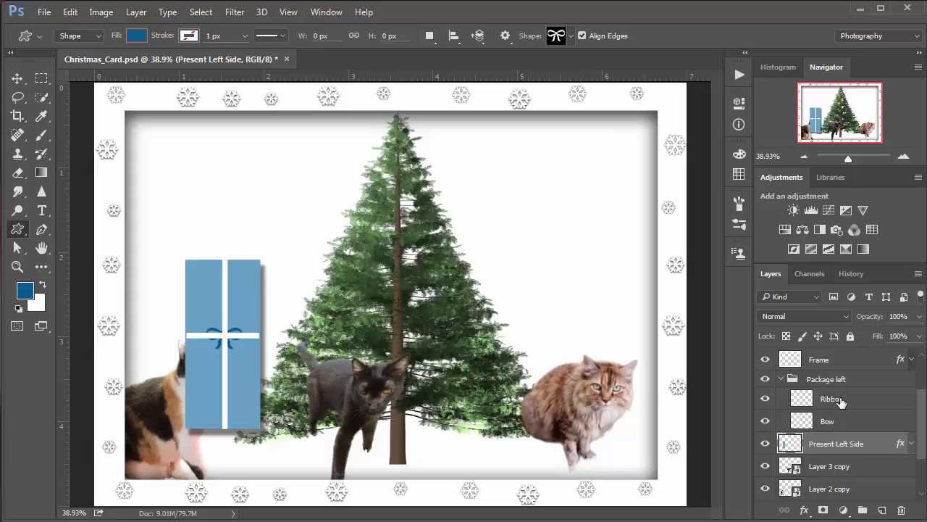
drag(833, 403, 839, 429)
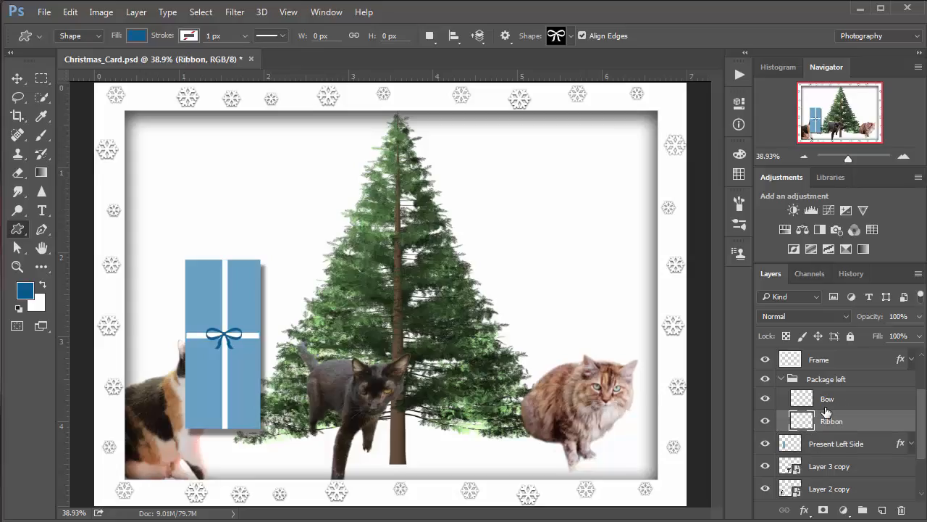
Try to move the Package left group slightly downward, and undo the move
click(781, 379)
click(826, 380)
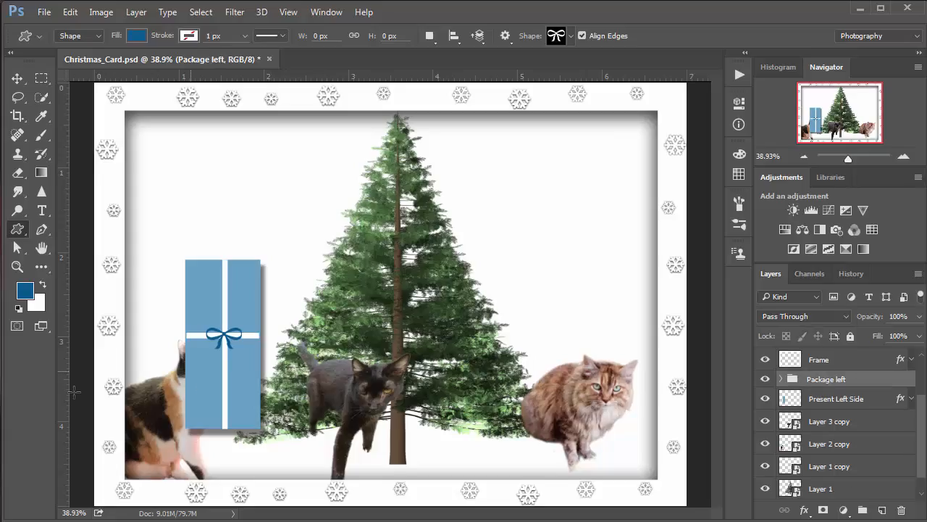
click(18, 79)
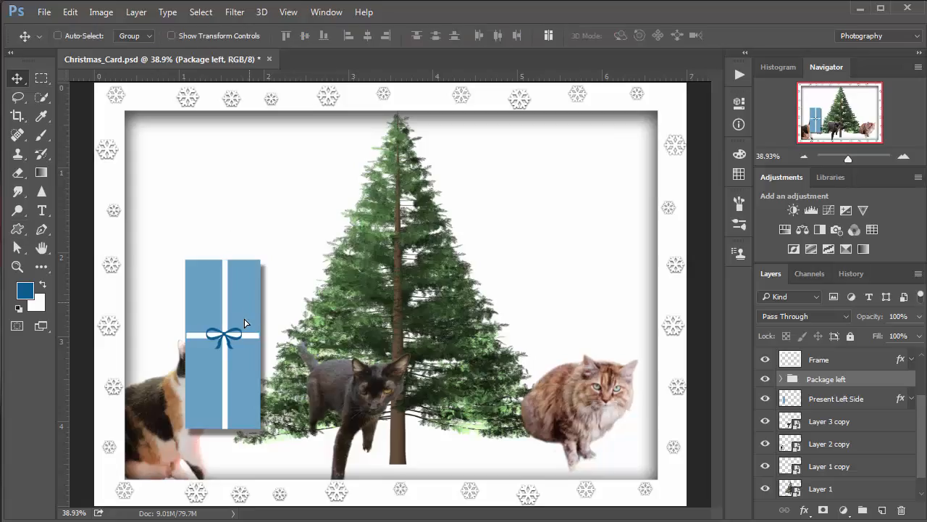
drag(243, 308, 245, 319)
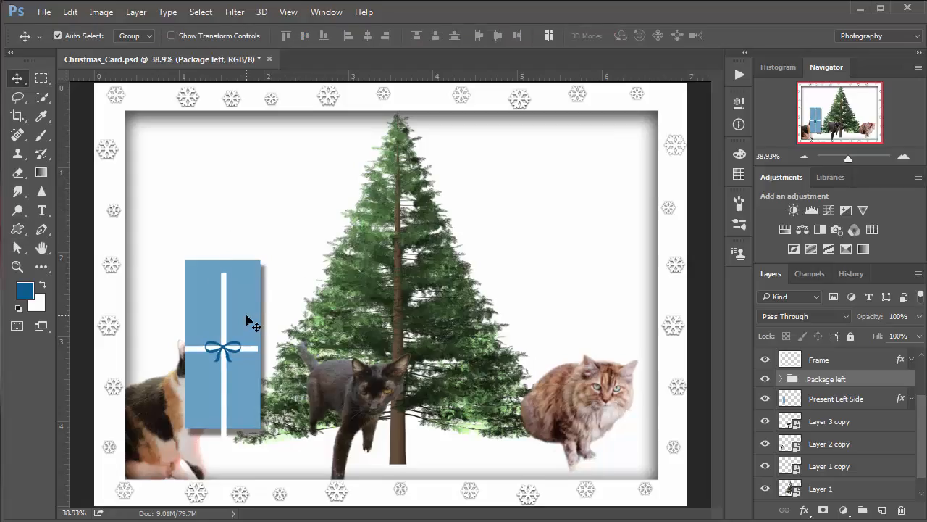
key(ctrl+z)
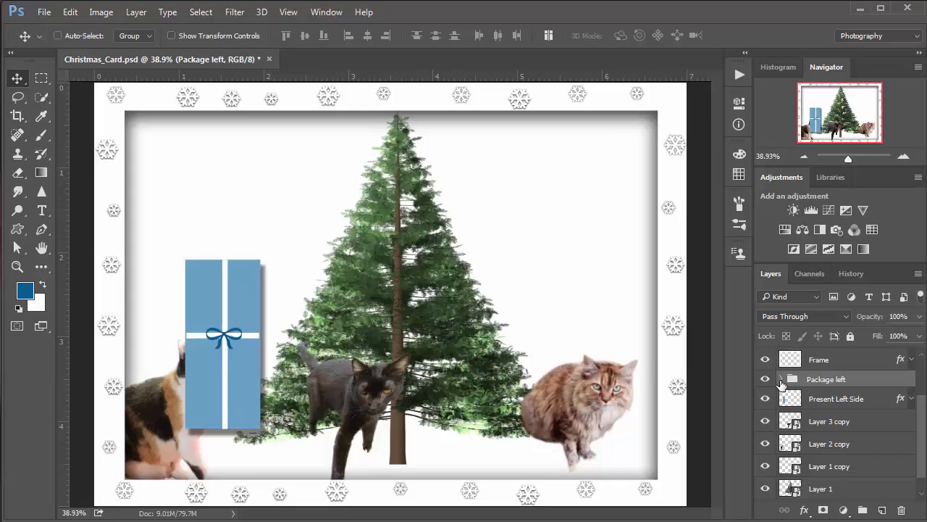
Move the Present Left Side layer into the Package left group, beneath the Ribbon layer
click(782, 379)
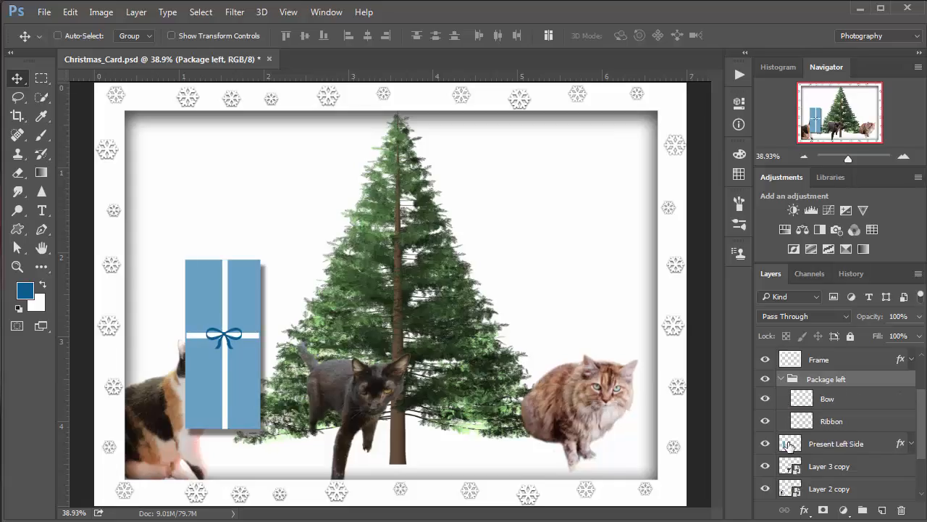
drag(791, 445, 829, 395)
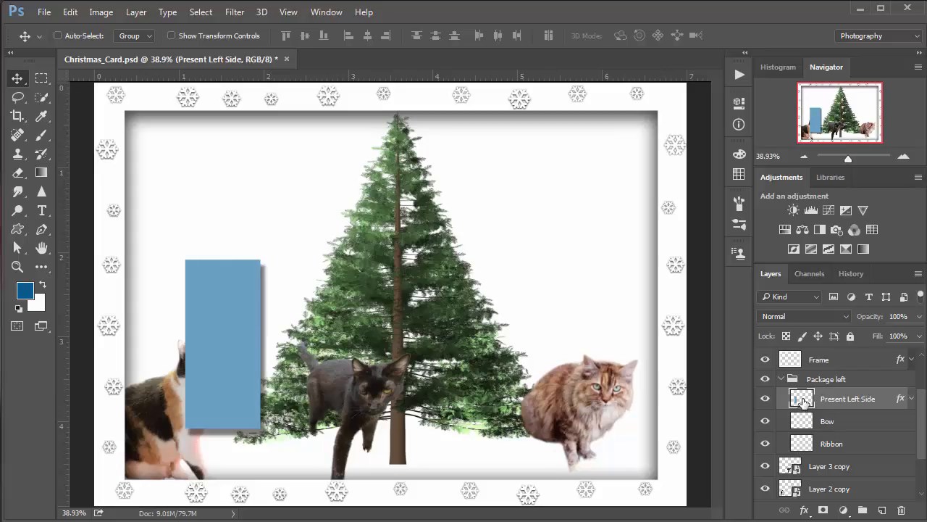
drag(811, 402, 844, 458)
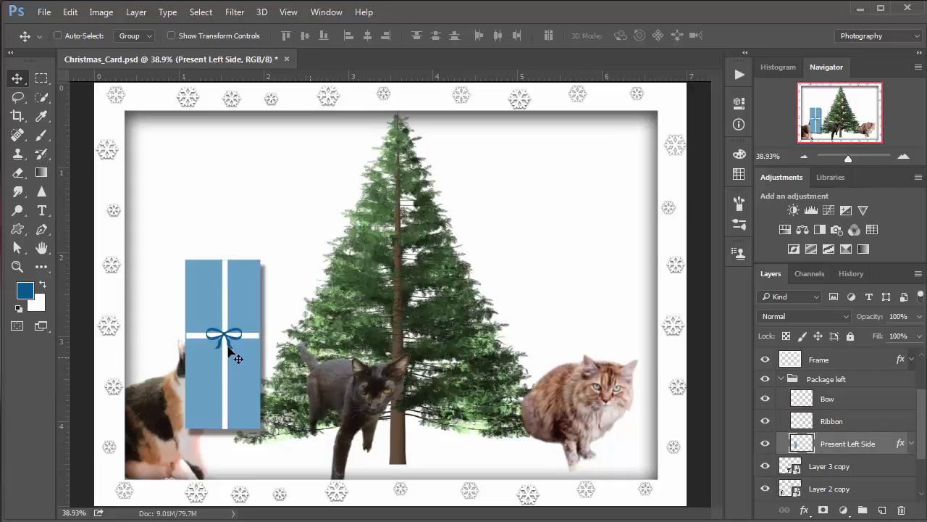
Select the Bow, Ribbon and Present Left Side layers together and move the present into the frame's lower left corner
drag(233, 352, 234, 365)
shift+click(801, 405)
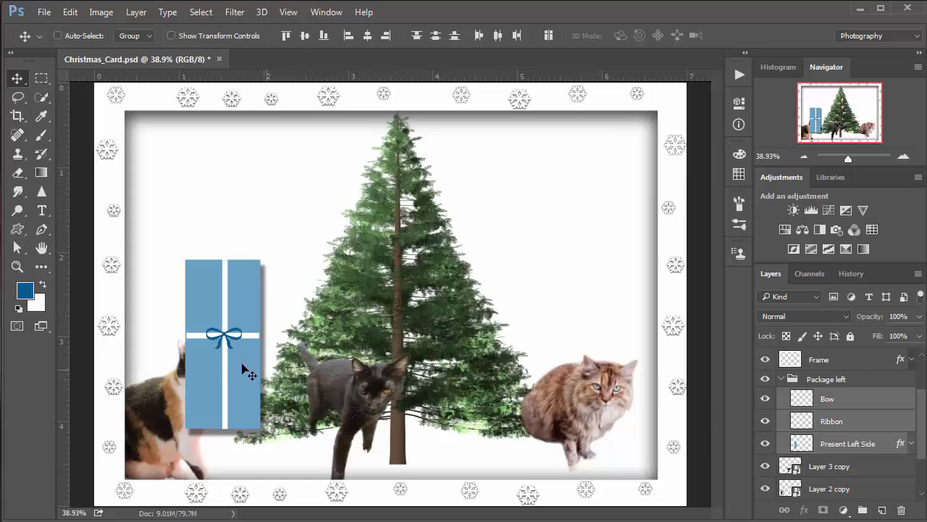
drag(229, 373, 181, 426)
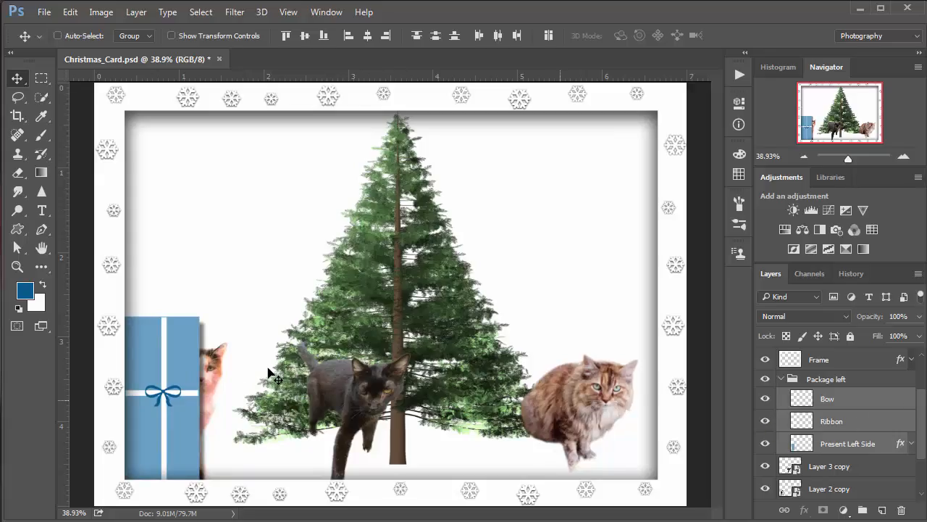
Move the calico cat out from behind the present so it sits directly to the present's right
key(ctrl)
click(217, 367)
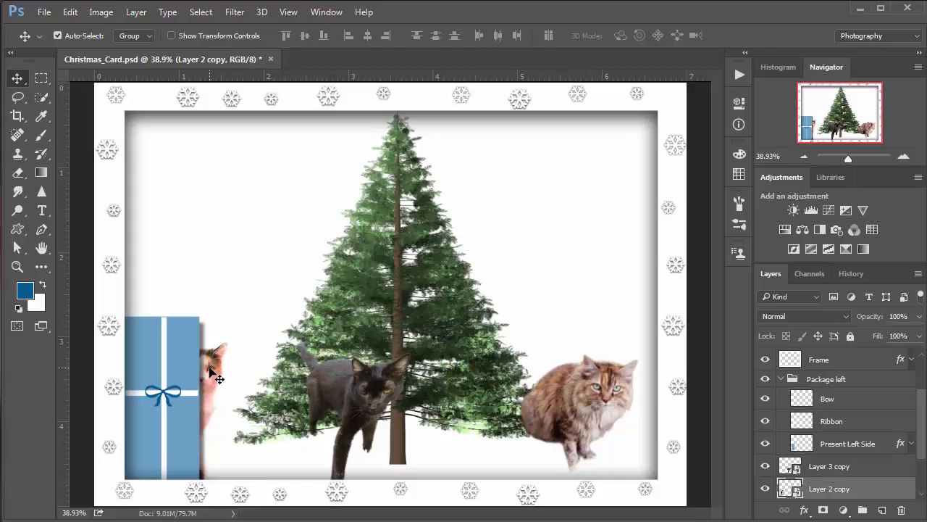
drag(210, 368, 255, 403)
key(Left)
key(Left)
key(Left)
key(Left)
key(Left)
key(Left)
key(Left)
key(Left)
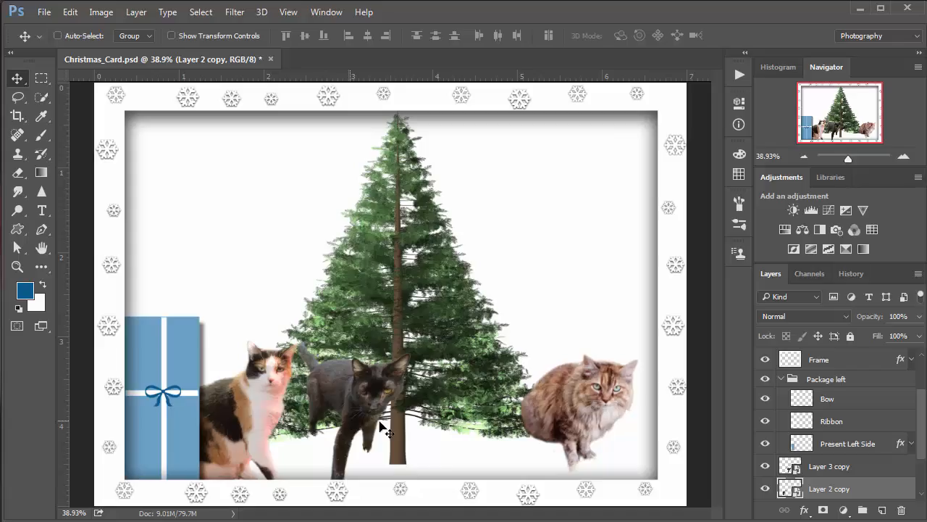
Duplicate the Package left group and move the copy to the right of the black cat
click(781, 380)
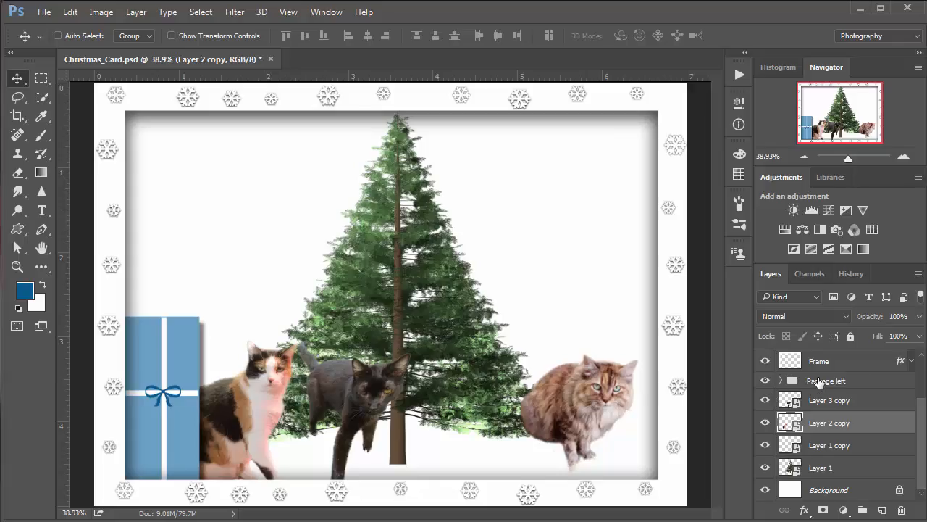
click(816, 383)
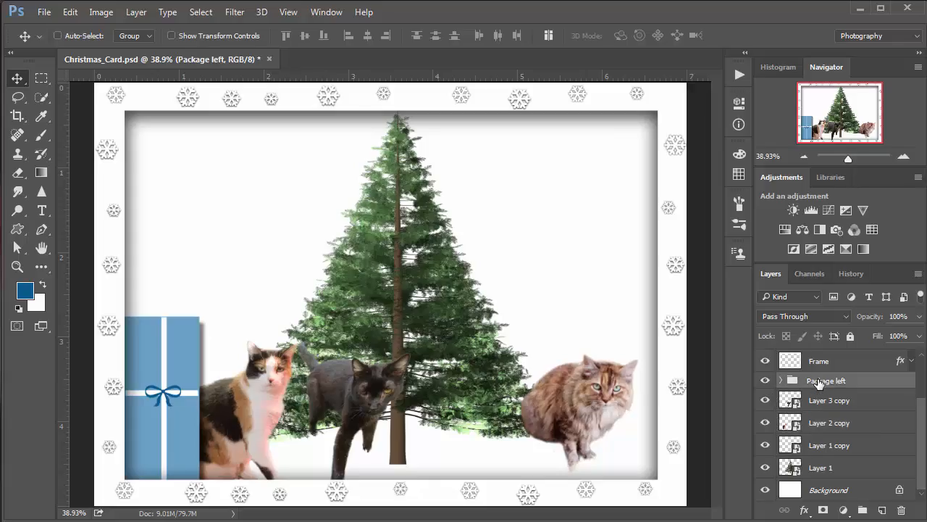
key(ctrl+j)
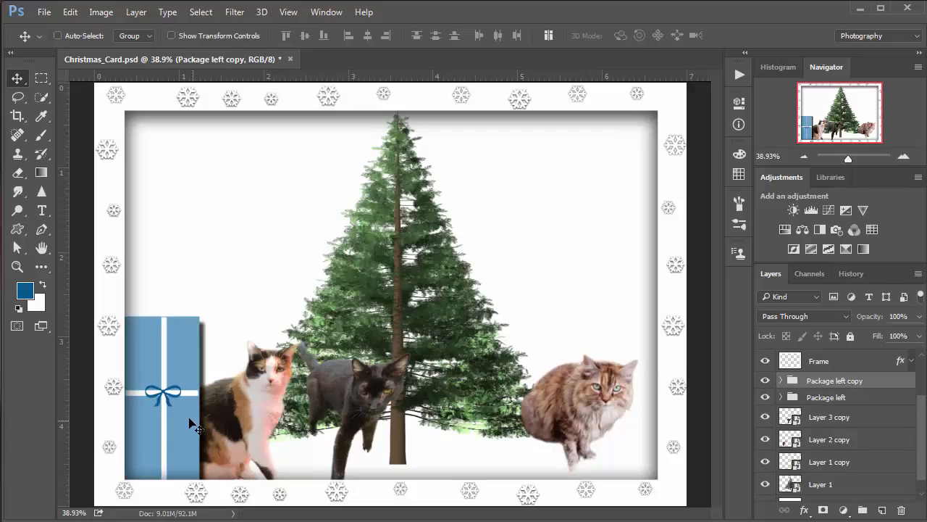
drag(221, 418, 475, 425)
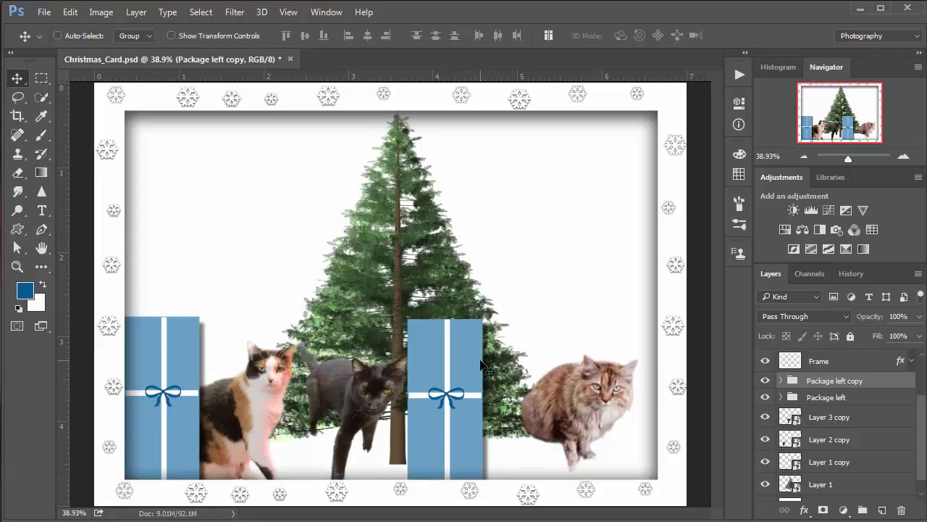
Rotate the copied package 90° and move it down to the frame's lower edge between the black cat and the long-haired cat
key(ctrl)
key(ctrl+t)
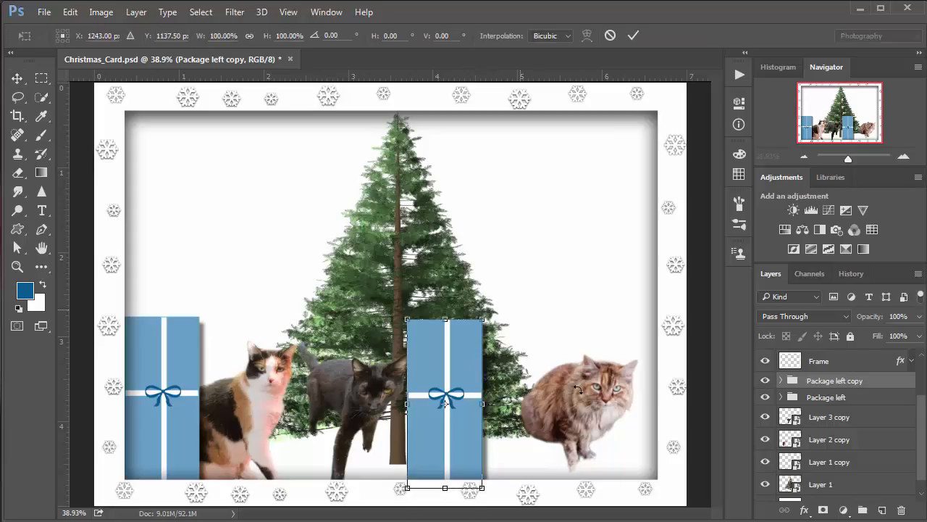
drag(577, 389, 567, 519)
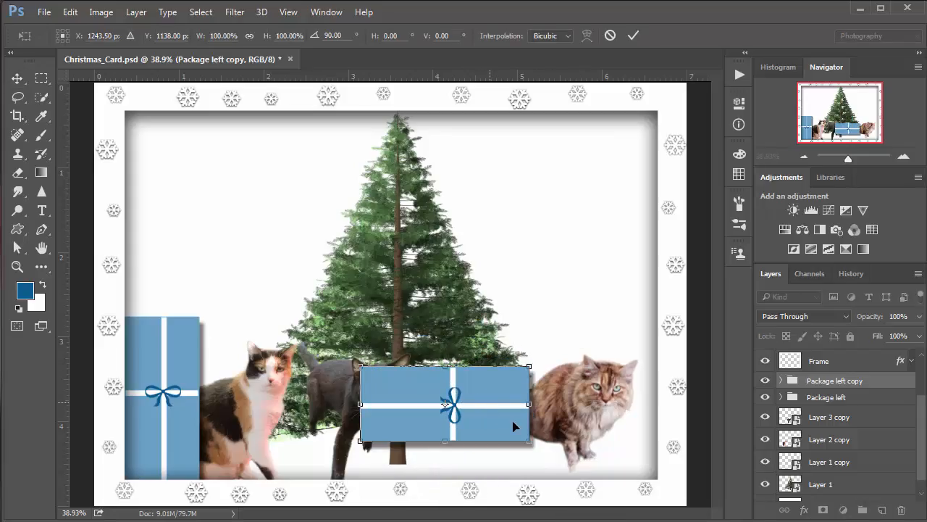
drag(484, 424, 489, 455)
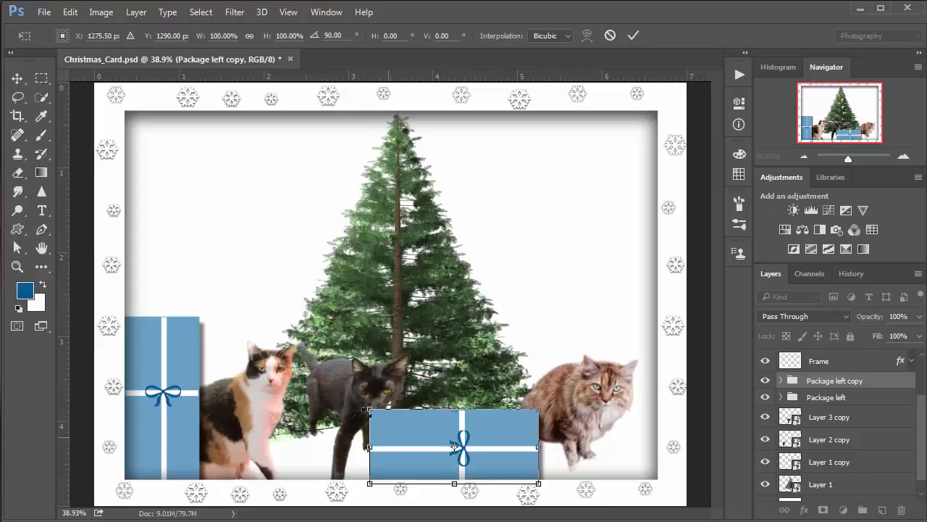
Shrink the rotated package to about 70% width and 45% height, making it a small present beside the tree trunk
drag(367, 408, 421, 432)
drag(540, 461, 499, 461)
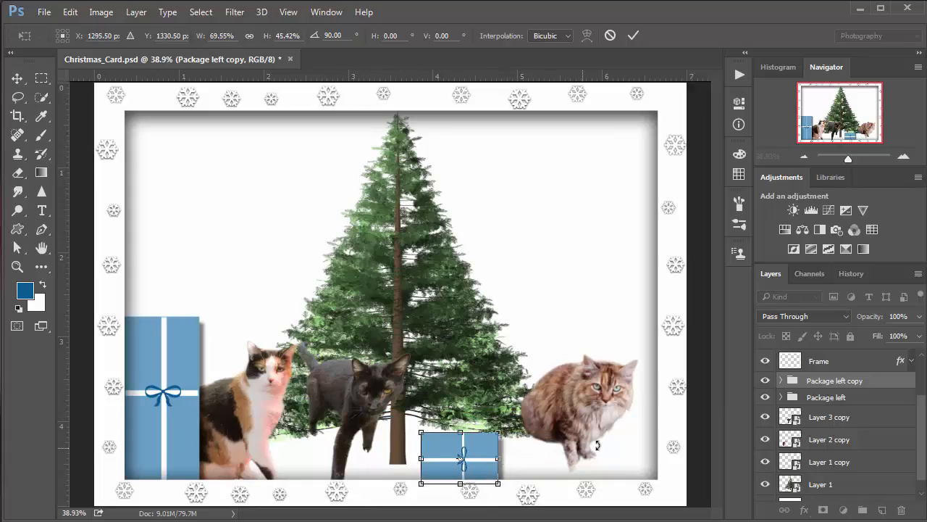
key(Return)
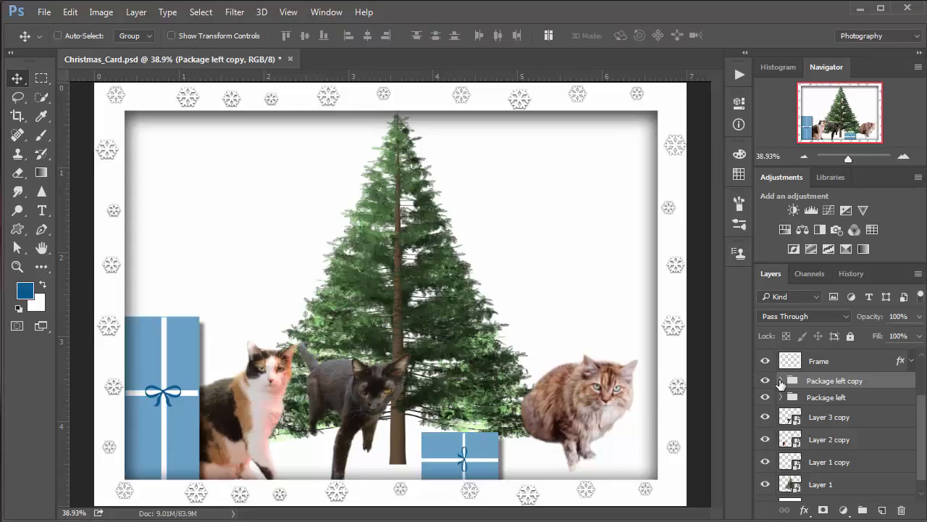
Rename the Package left copy group as Package right
double_click(843, 382)
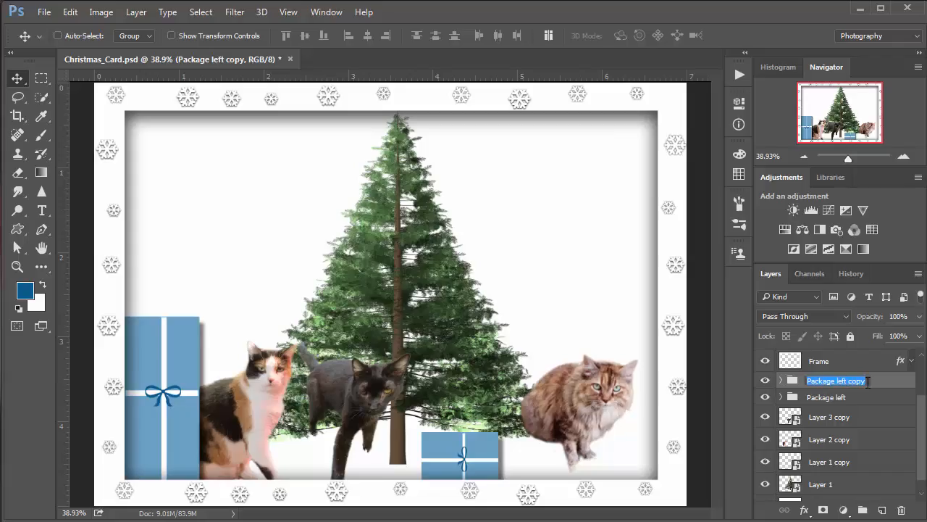
drag(866, 382, 837, 382)
text(righ)
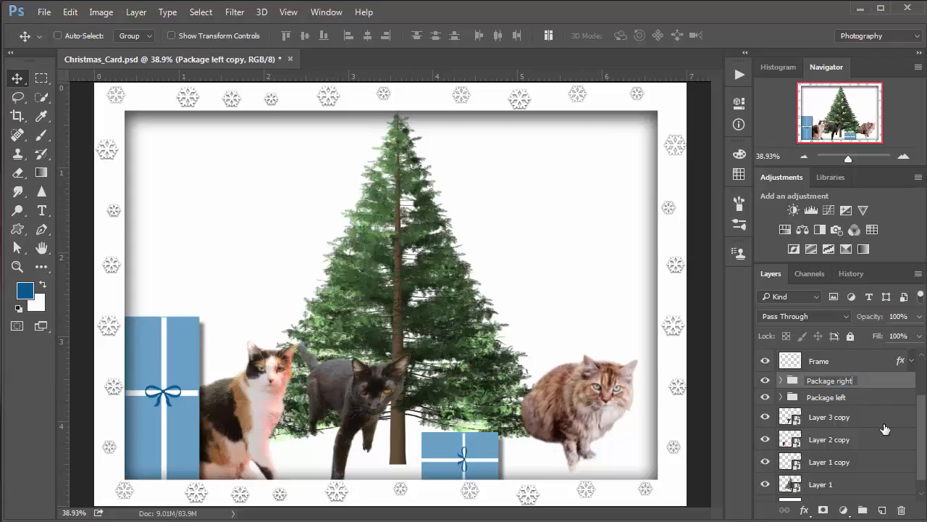
key(Return)
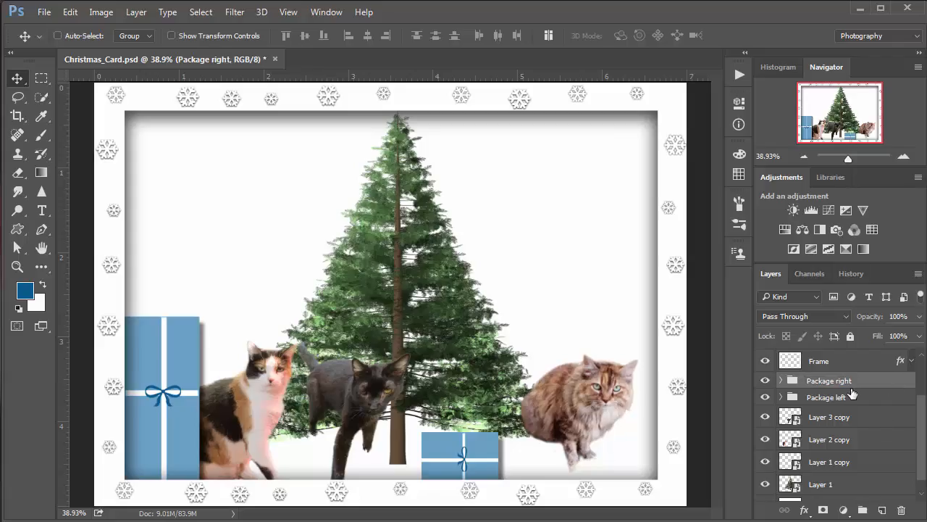
Fill the Present Left Side shape inside the Package right group with bright red fa0b1c and clear its selection
click(781, 380)
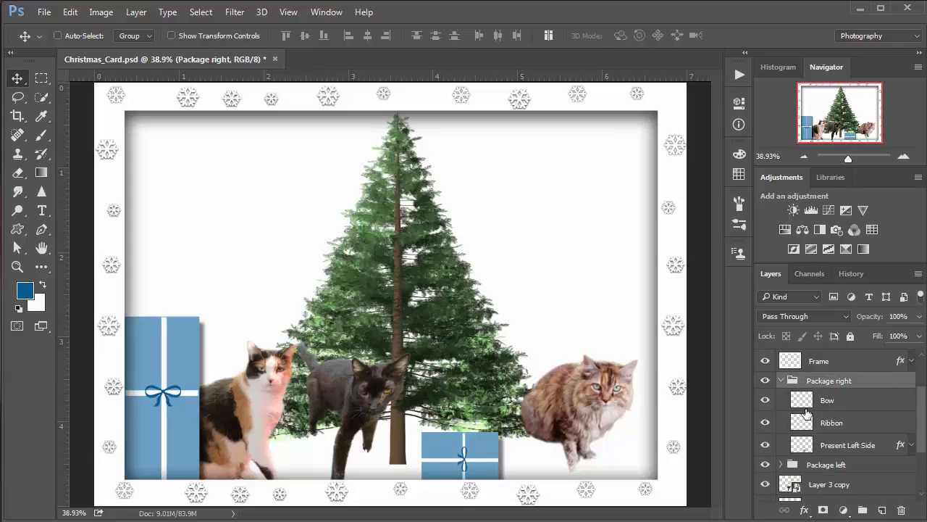
click(800, 450)
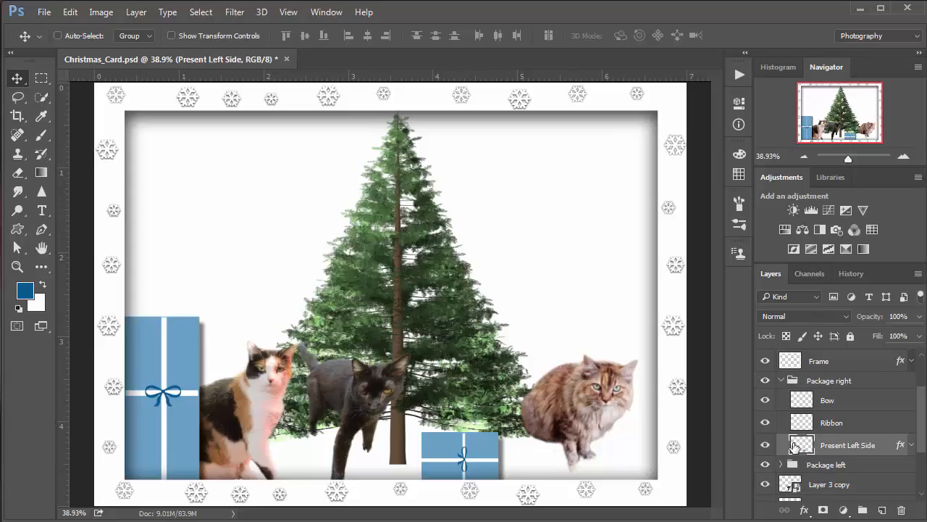
key(ctrl)
ctrl+click(806, 448)
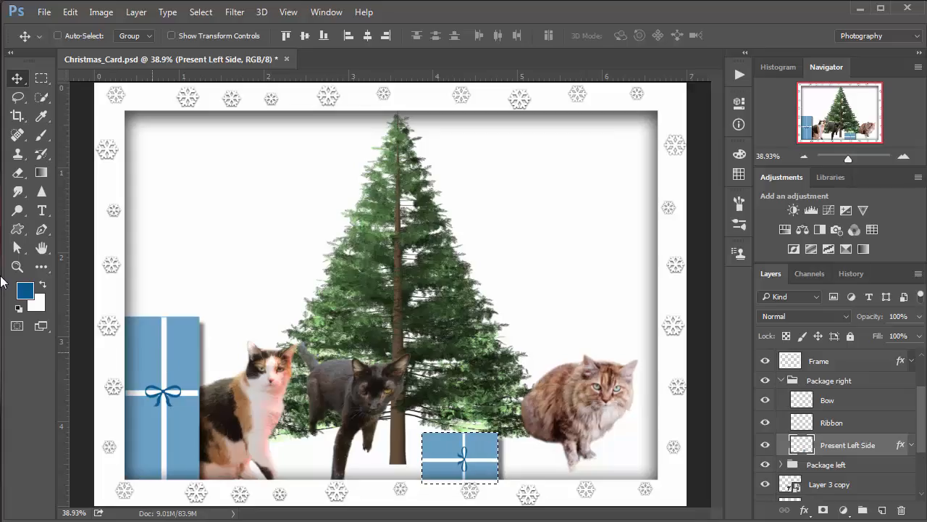
click(29, 293)
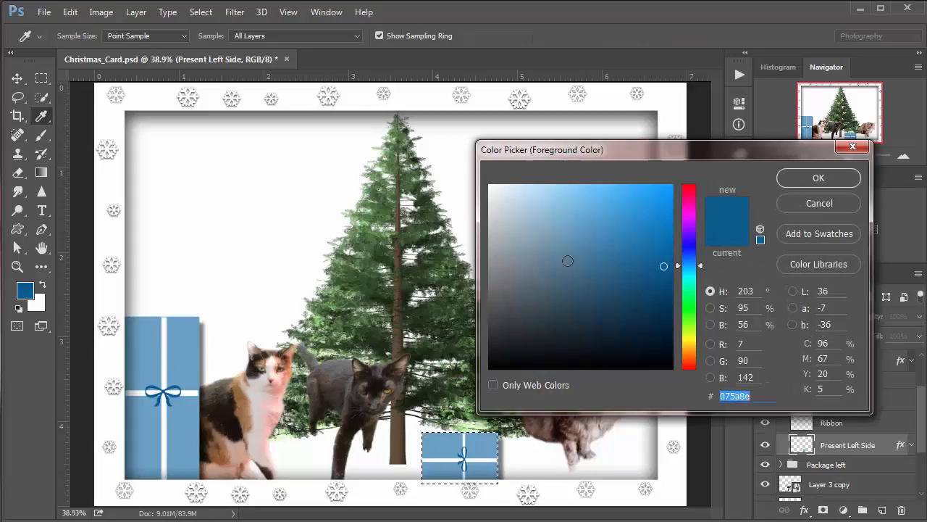
click(693, 187)
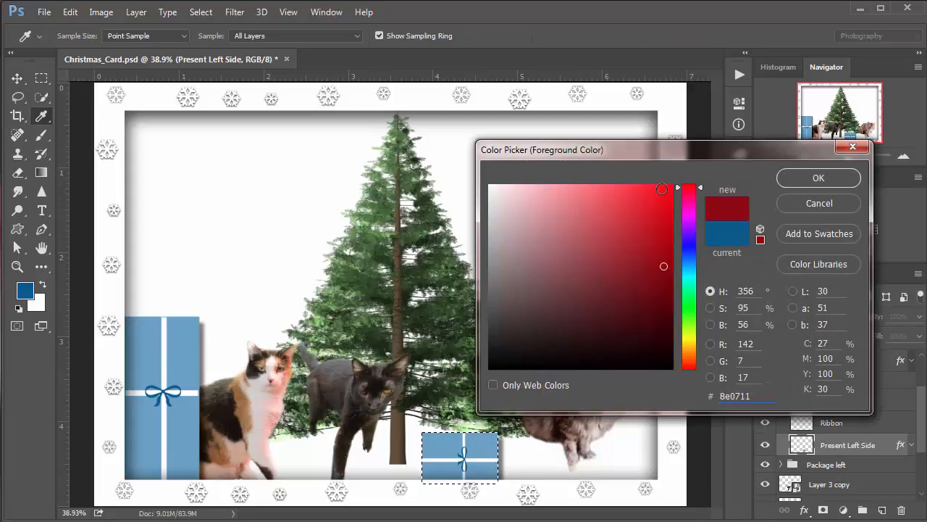
click(666, 189)
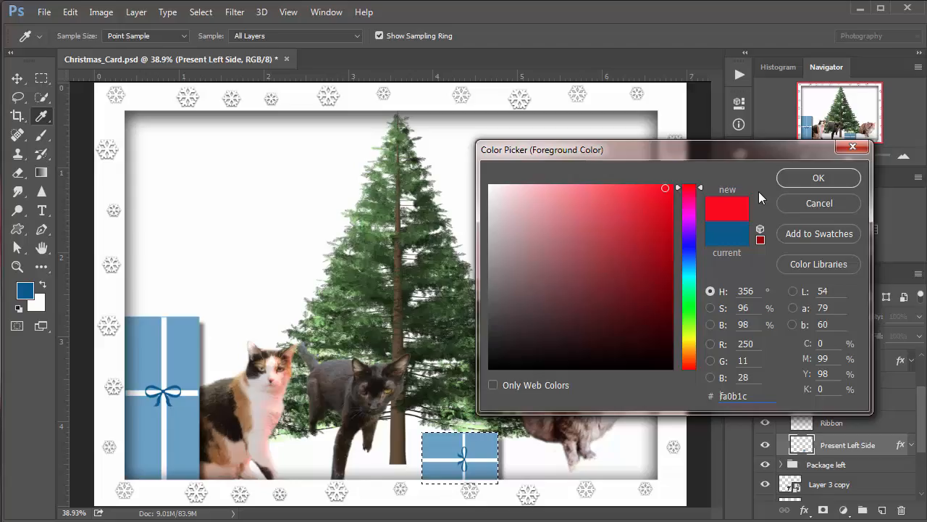
click(801, 178)
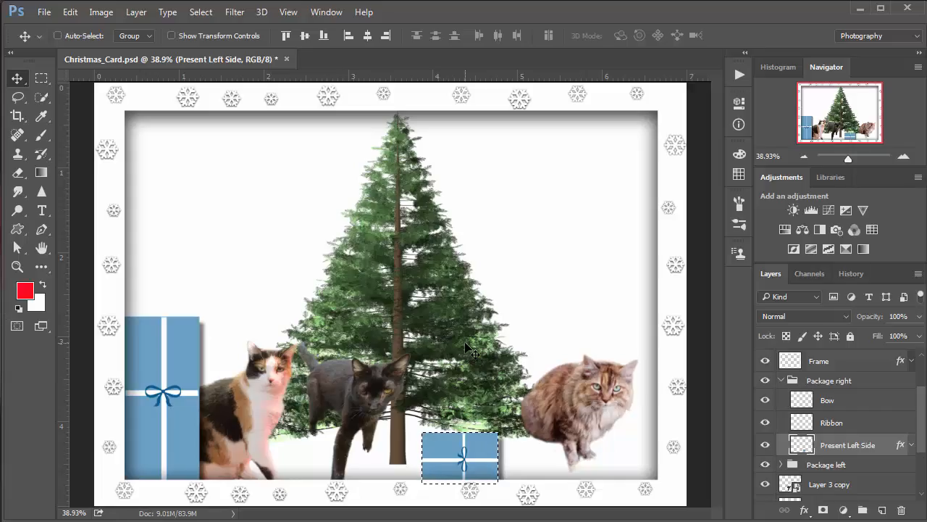
key(alt+BackSpace)
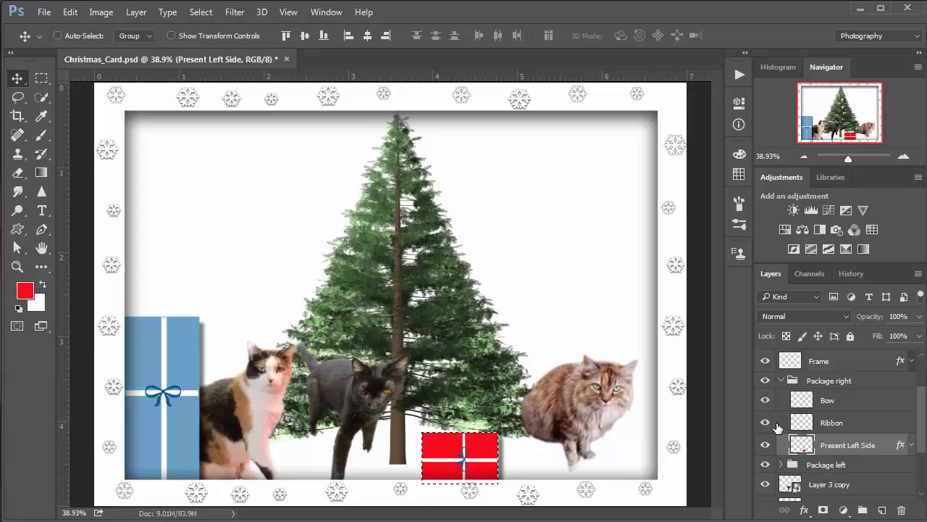
click(765, 399)
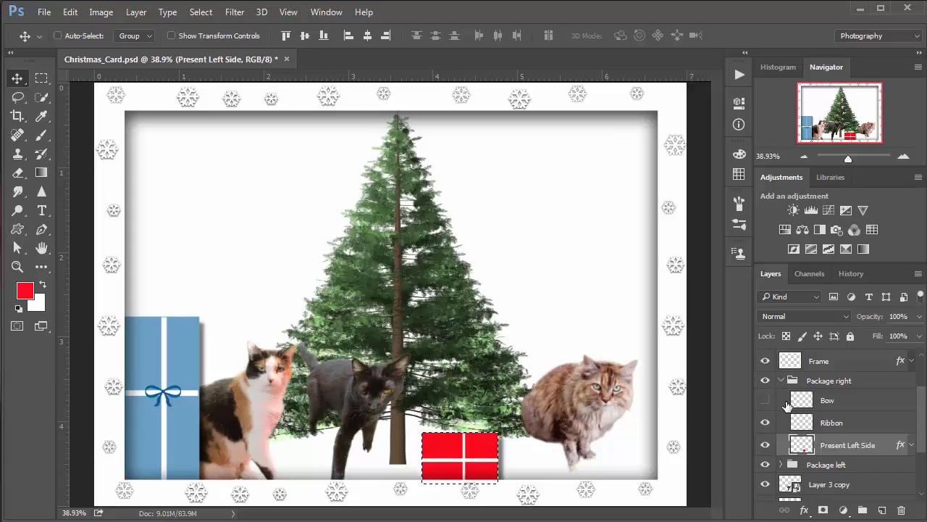
click(766, 400)
key(ctrl+d)
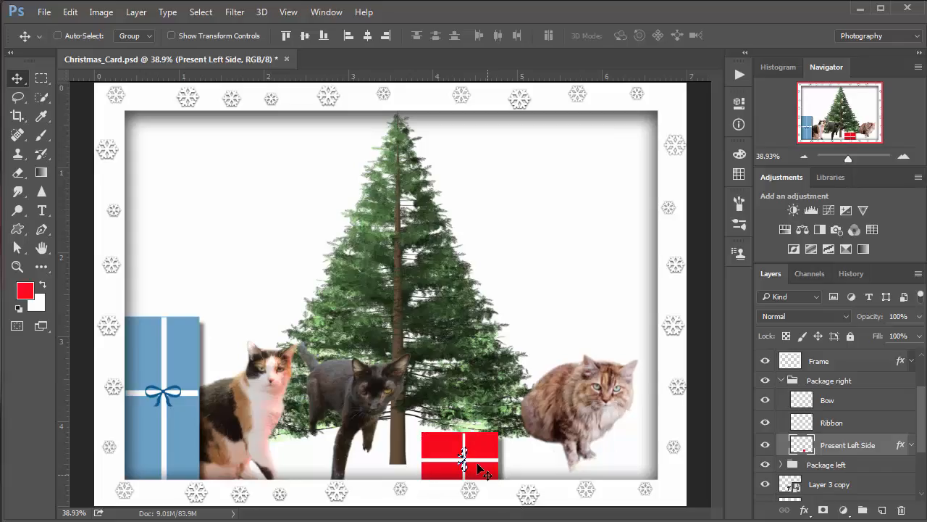
Recolour the bow in the Package right group with dark red 7b1017
click(24, 293)
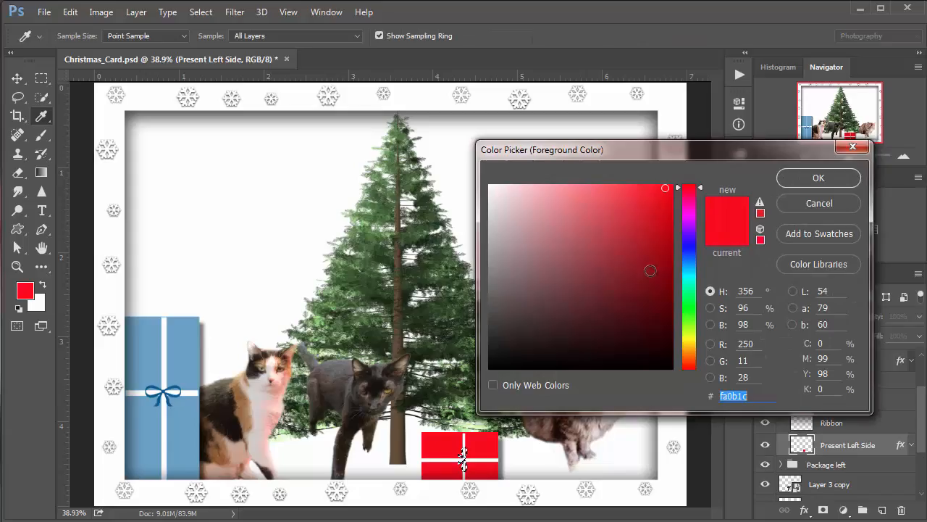
drag(649, 271, 649, 279)
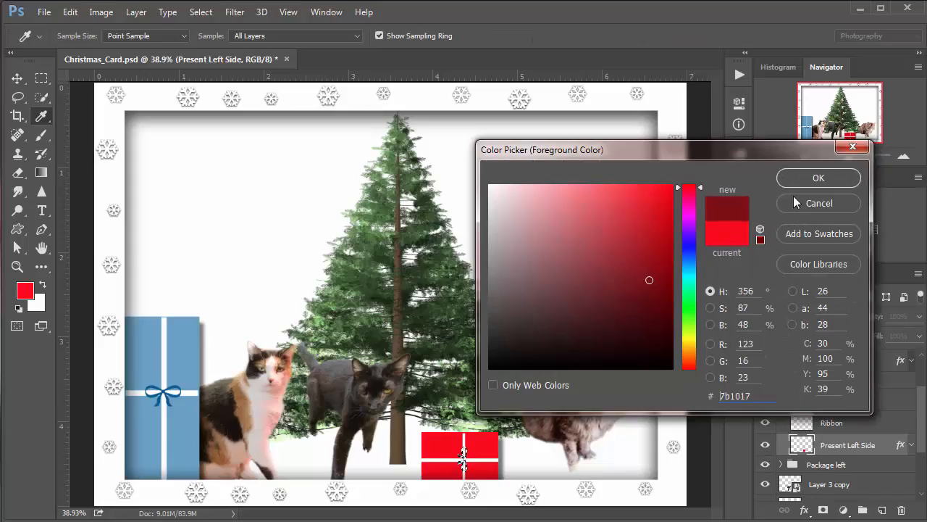
click(819, 178)
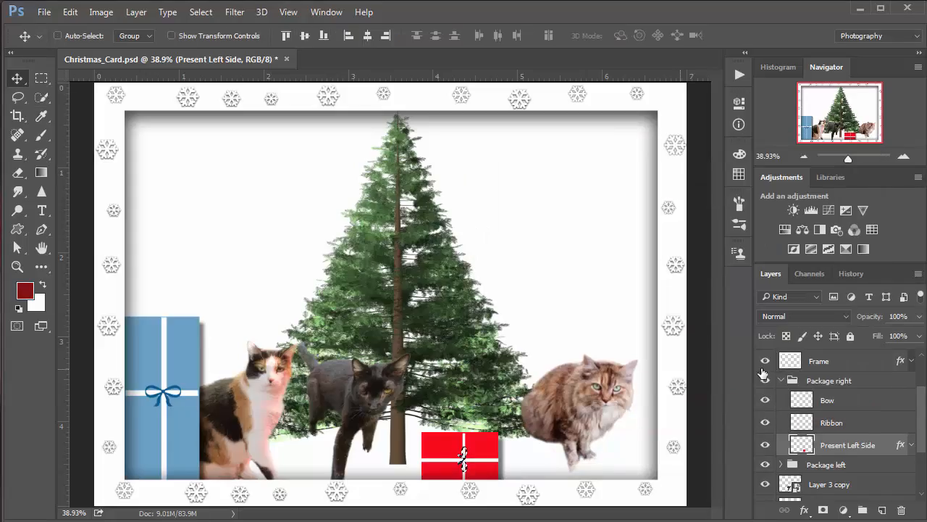
click(807, 406)
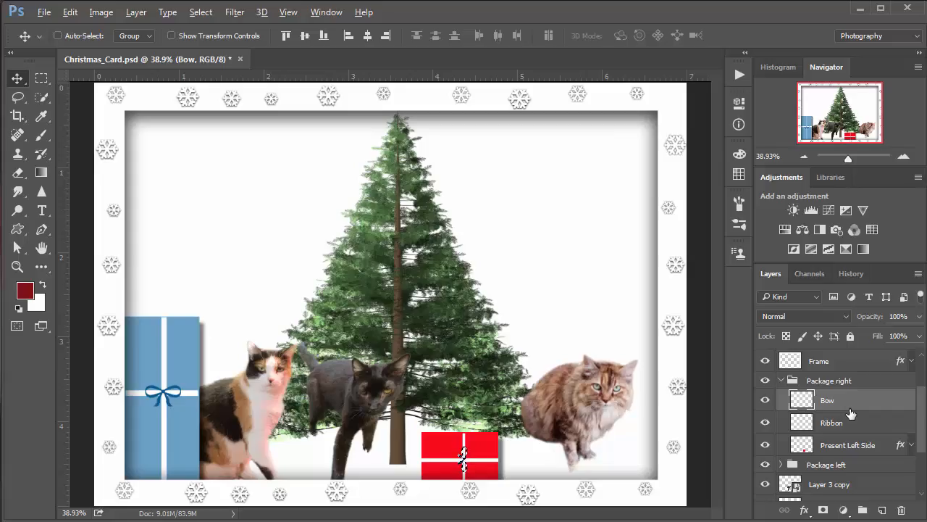
key(ctrl)
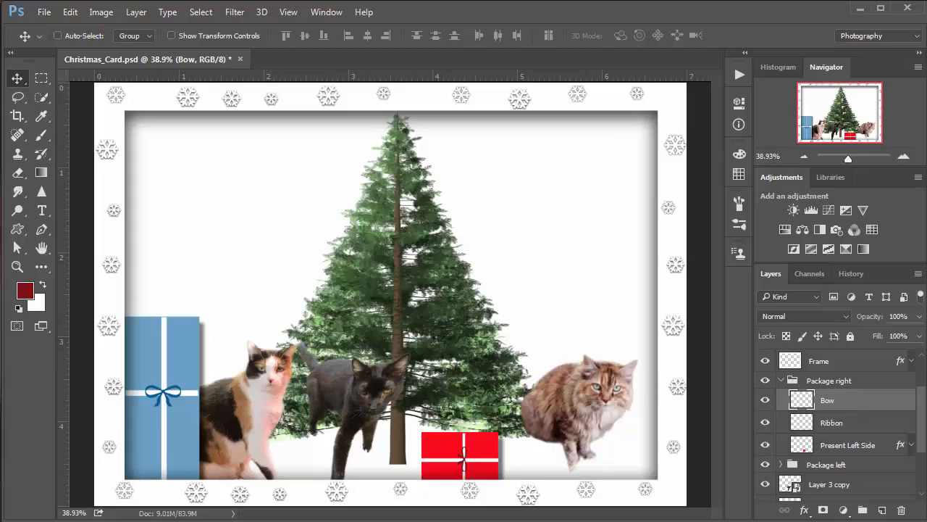
Rotate the red present's bow so its loops lie horizontally with the tails hanging down
ctrl+click(468, 464)
ctrl+click(469, 465)
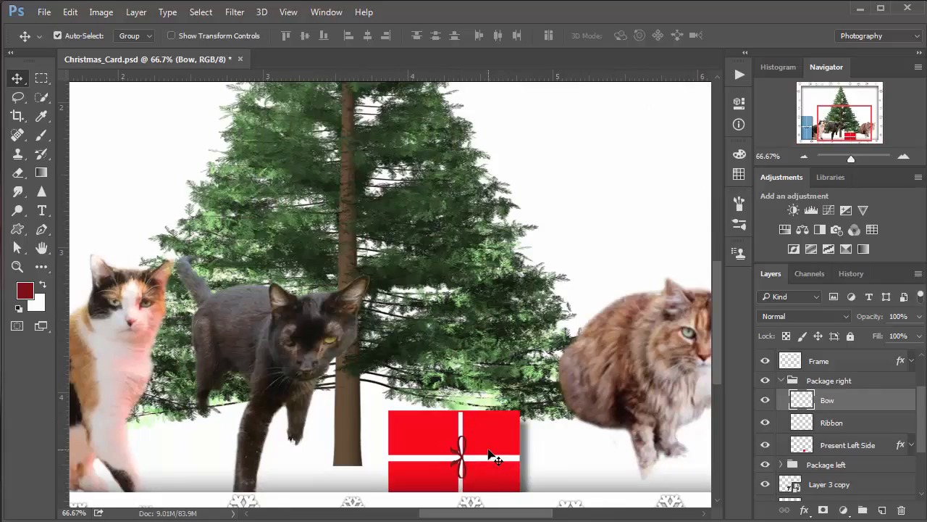
key(ctrl+t)
drag(498, 455, 503, 385)
key(Return)
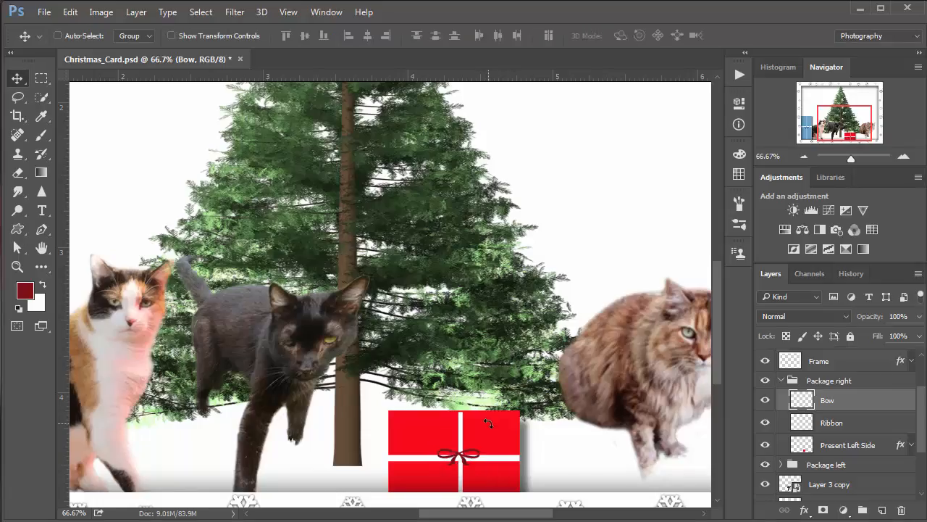
Move the bow and nudge it into place over the crossing of the red present's white ribbons
drag(460, 458, 466, 466)
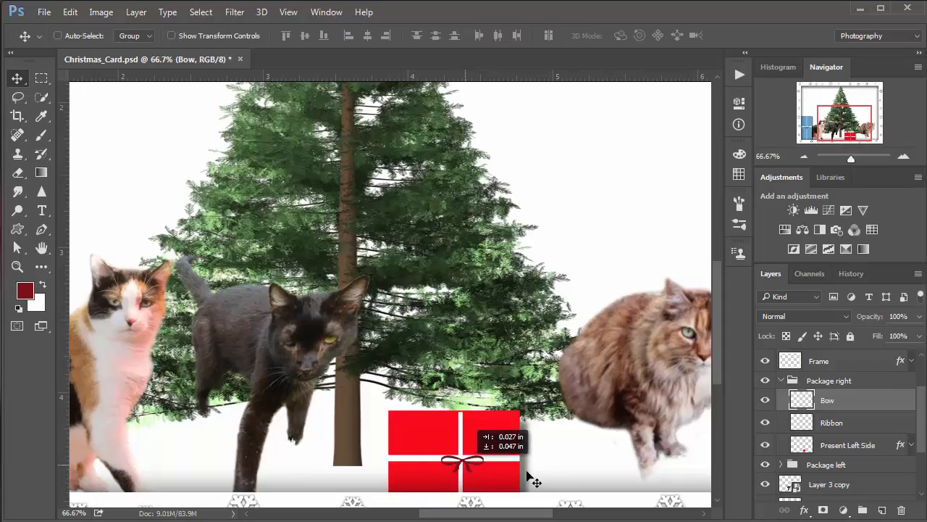
key(Left)
key(Left)
key(Left)
key(Left)
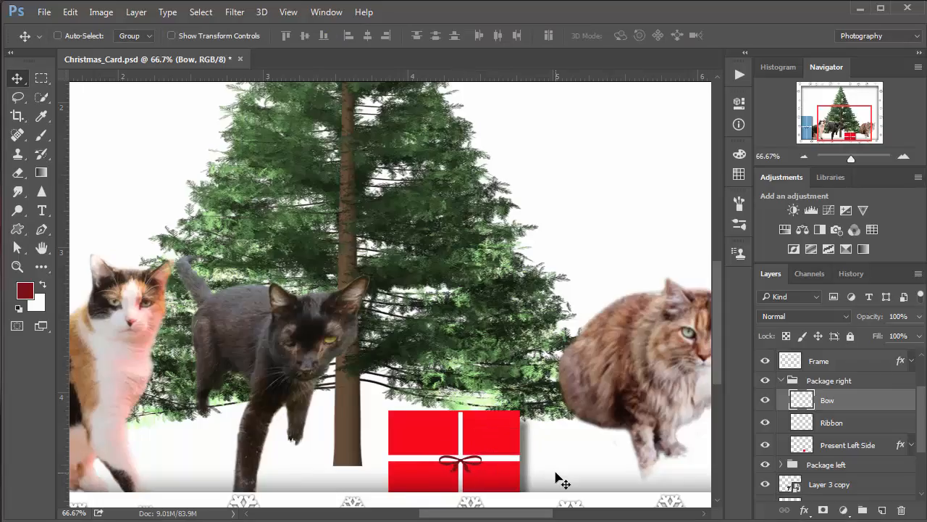
key(Up)
key(Up)
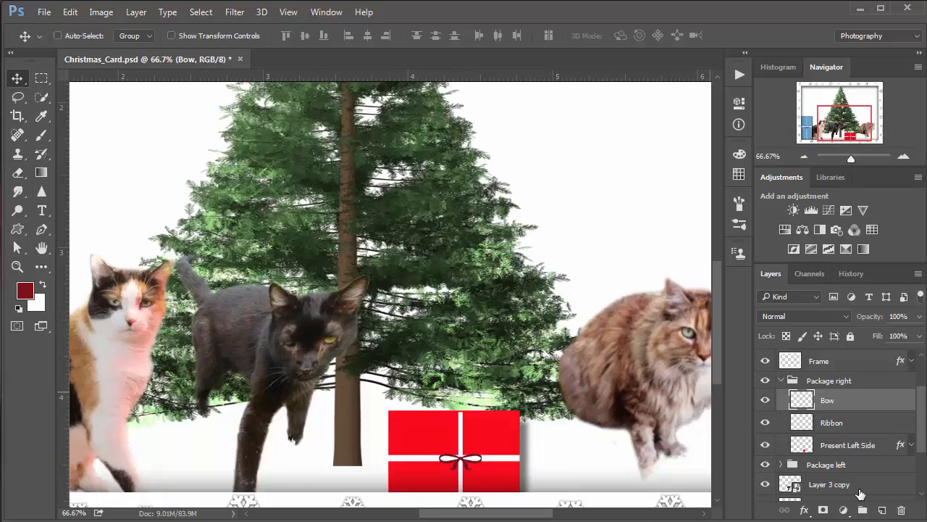
Add a drop shadow with 2 px distance and 2 px size to the red present's bow, and compare it on and off
click(798, 511)
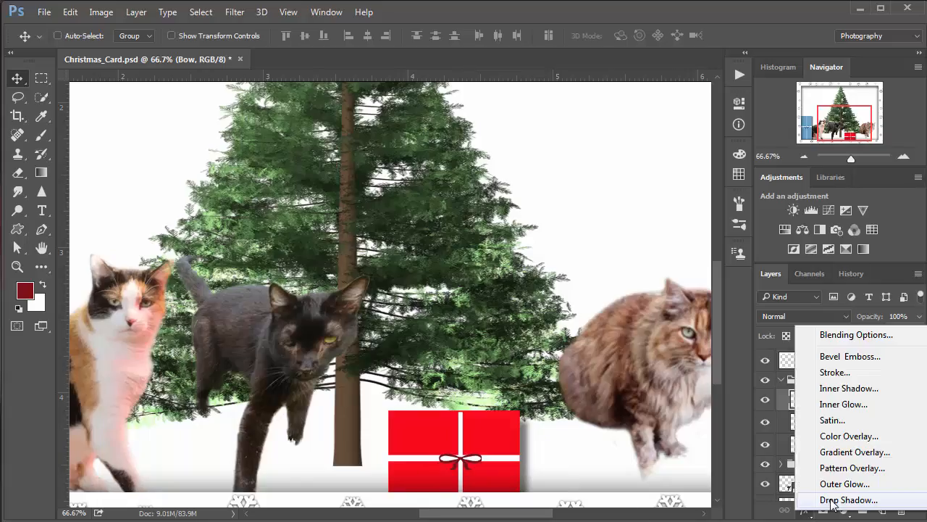
click(831, 501)
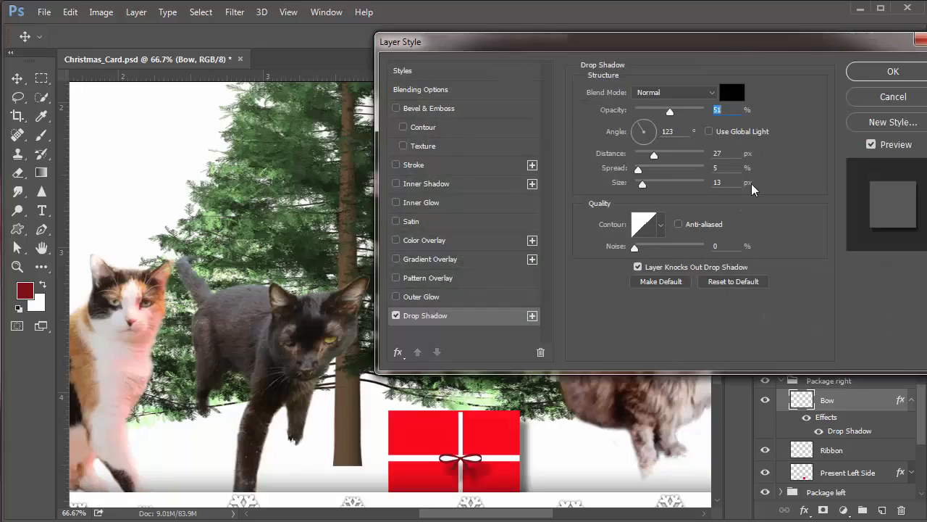
double_click(717, 182)
text(2)
double_click(727, 153)
text(2)
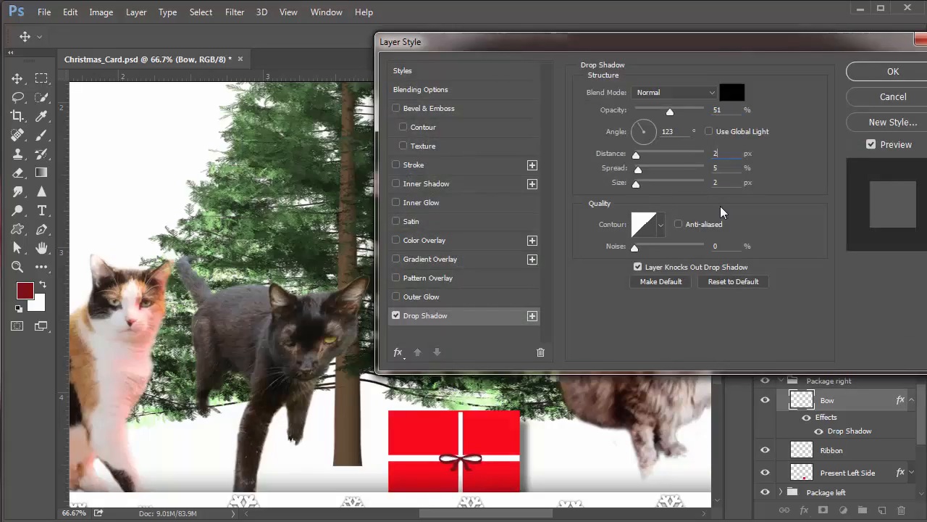
click(891, 72)
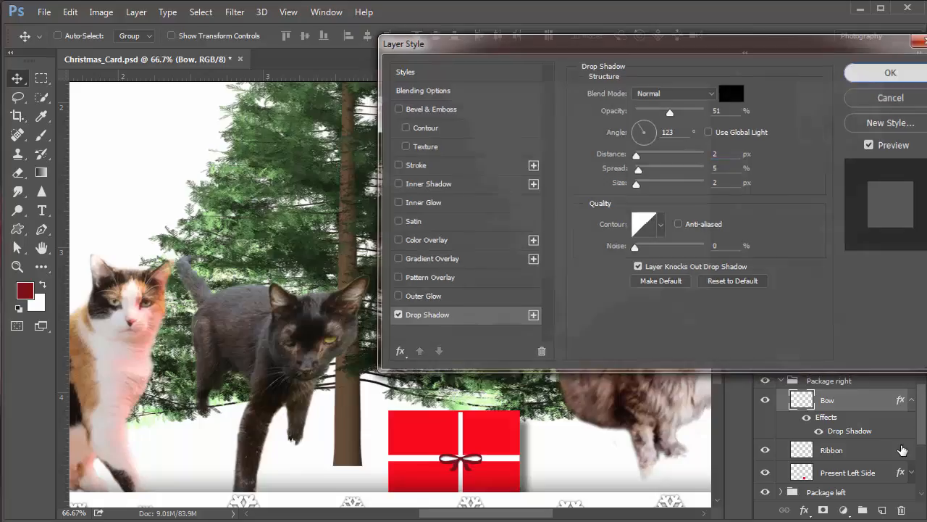
click(819, 431)
click(819, 432)
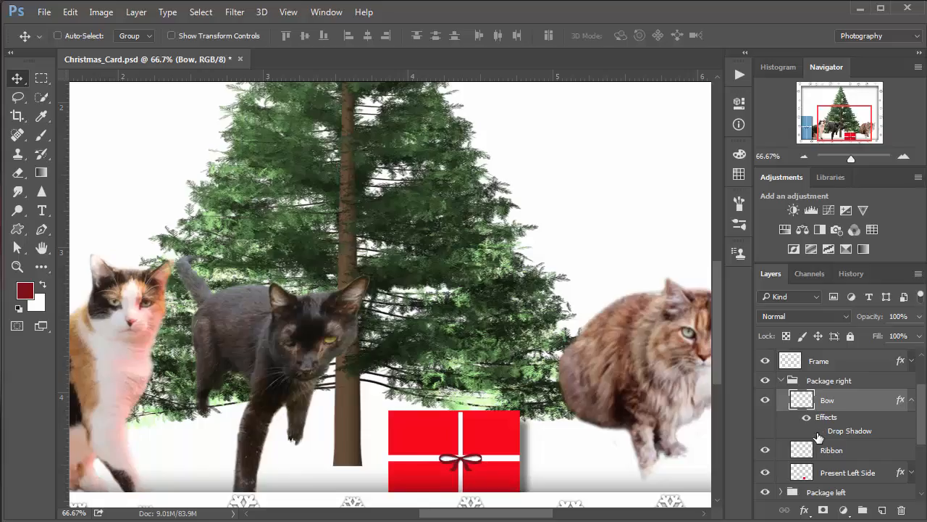
click(818, 432)
click(819, 432)
Narrow the red present from its left edge so the vertical ribbon and bow sit at its centre
click(801, 473)
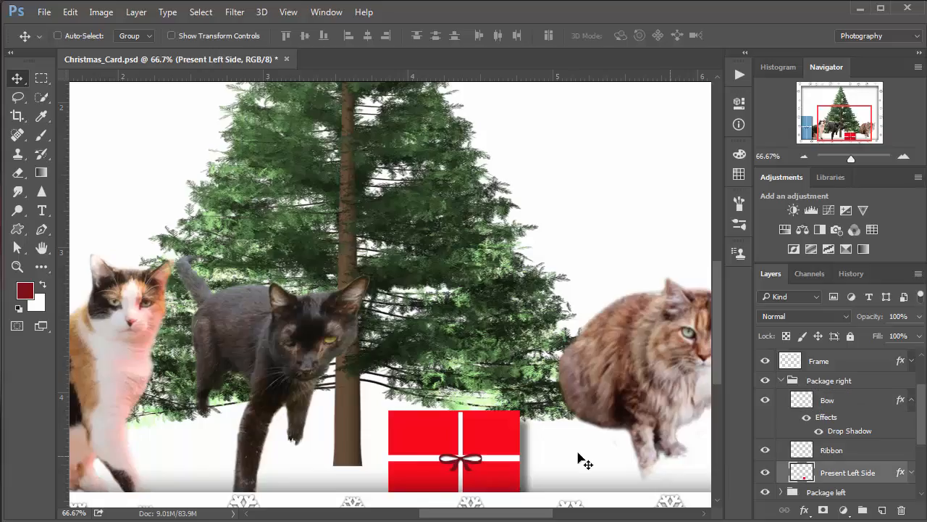
key(ctrl+t)
mouse_move(386, 456)
mouse_down()
mouse_move(406, 456)
mouse_move(398, 457)
mouse_up()
key(Return)
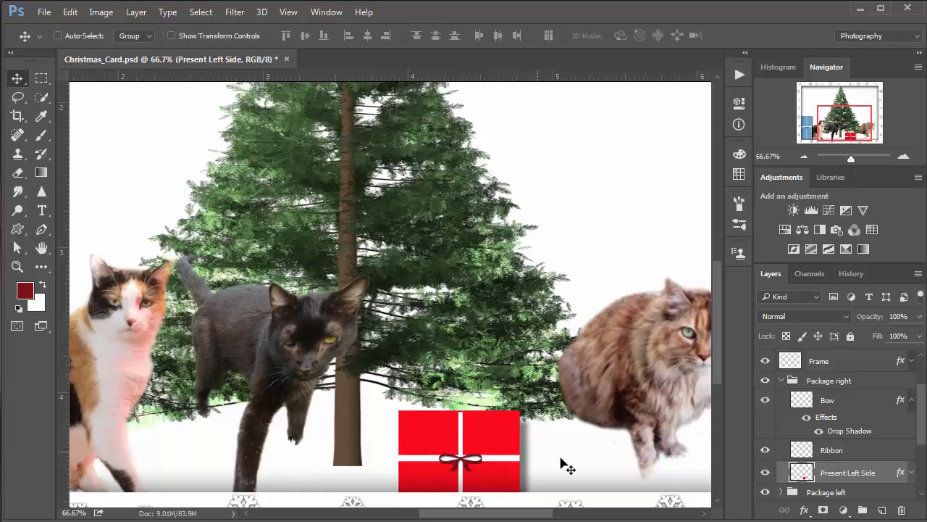
Select the red present's Ribbon layer and nudge it vertically until the ribbon meets the present's upper edge
click(799, 453)
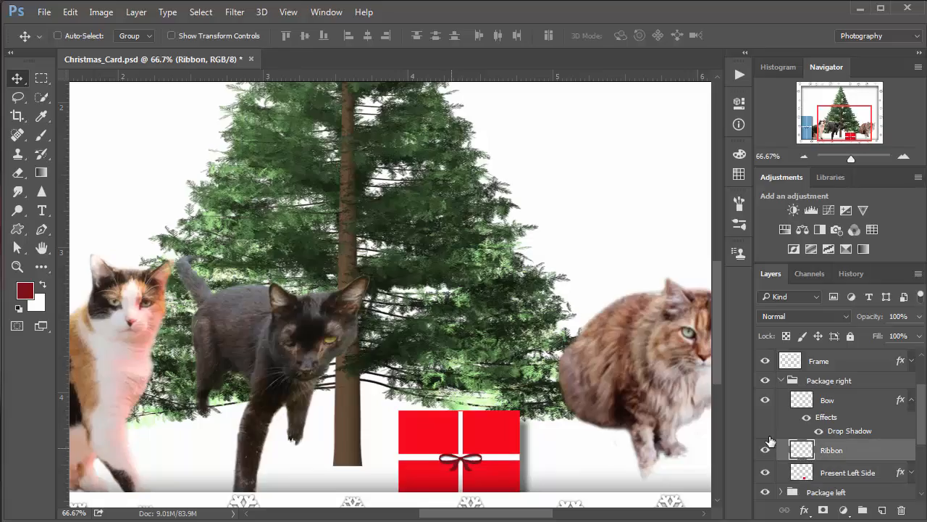
key(Down)
key(Down)
key(Down)
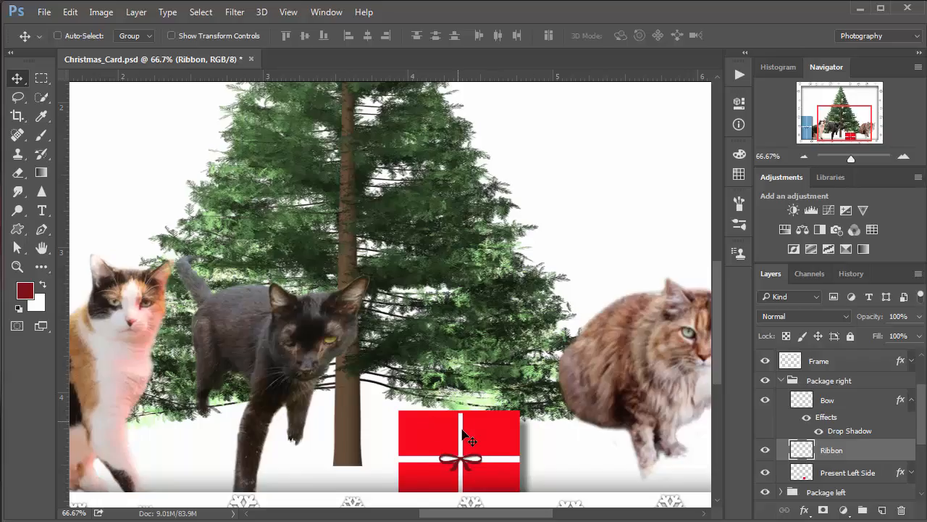
key(Up)
key(Up)
key(Up)
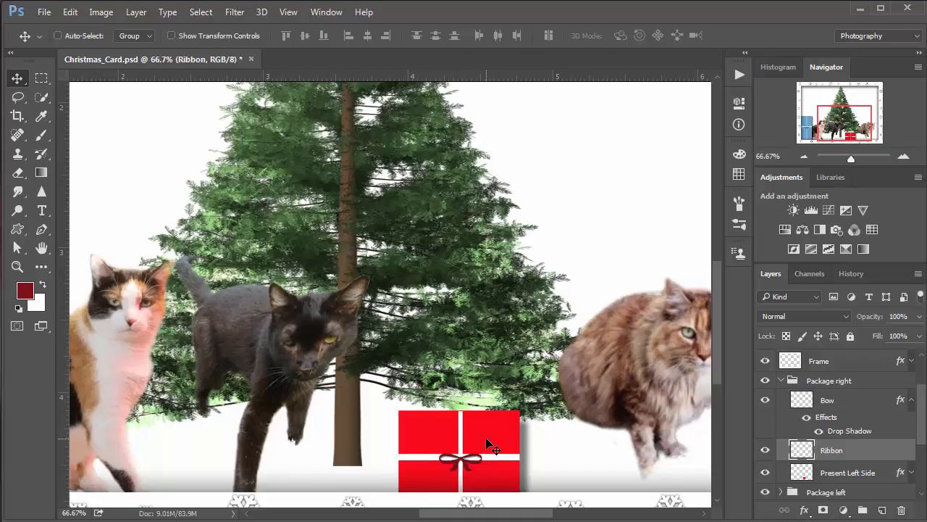
key(Up)
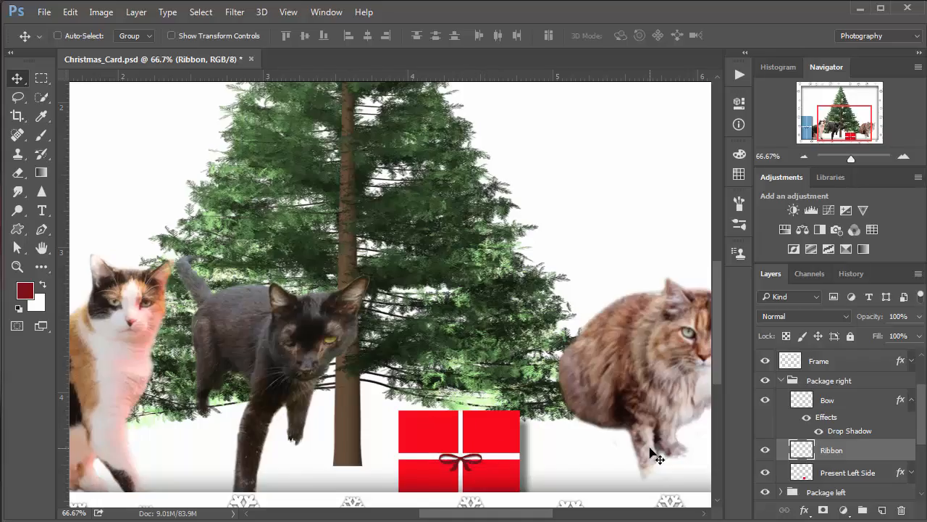
Place the Package right group directly beneath the black cat's layer and move the cat in front of the red present's left part
key(ctrl+minus)
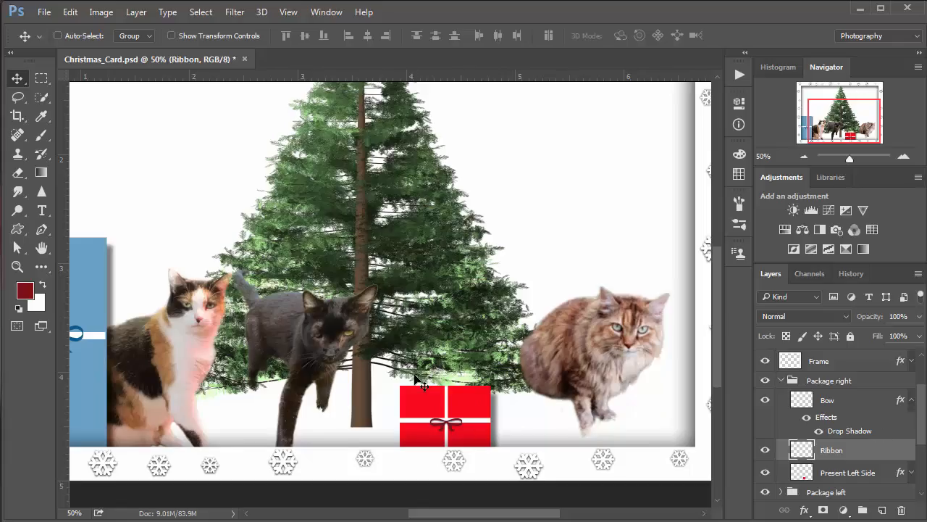
key(ctrl)
ctrl+click(322, 339)
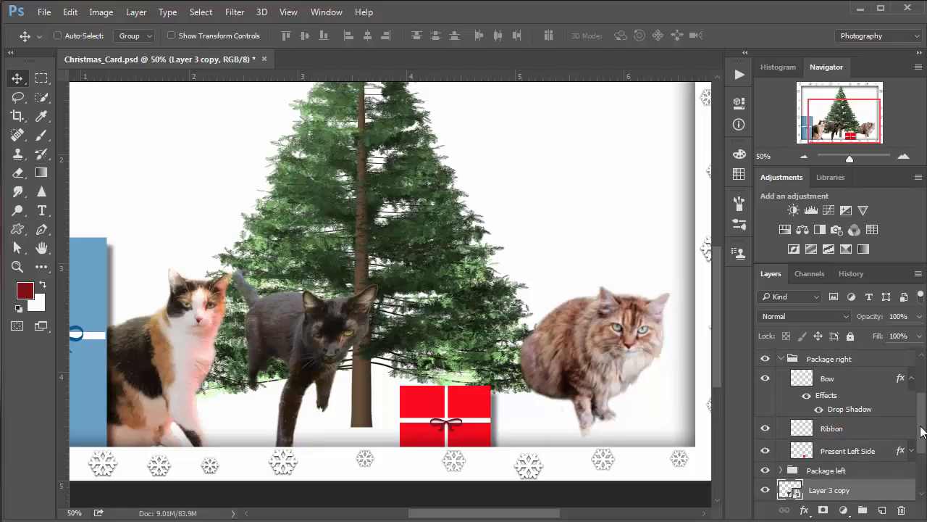
scroll(921, 431, up, 2)
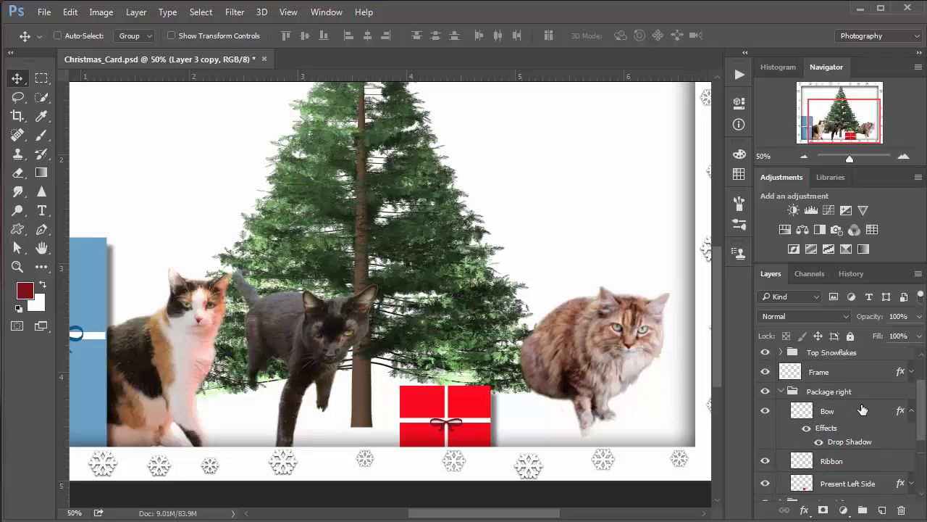
click(780, 392)
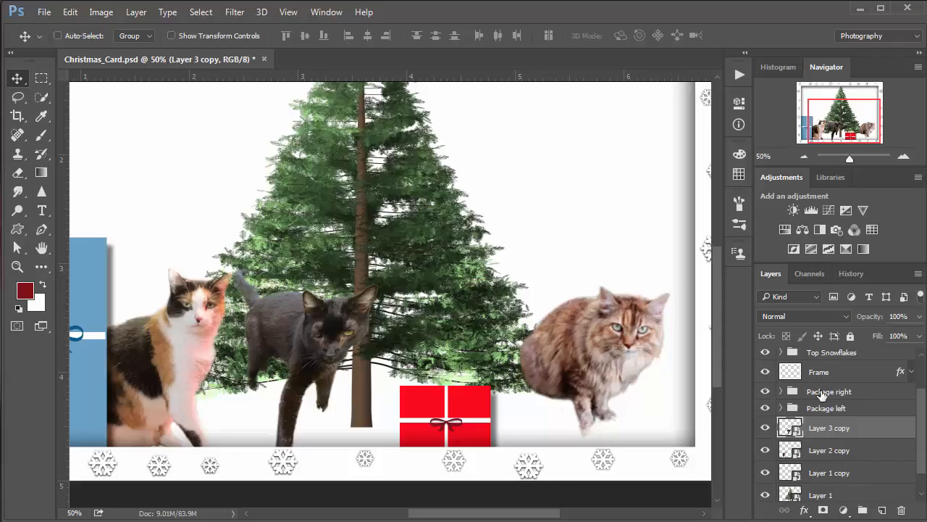
drag(821, 394, 831, 433)
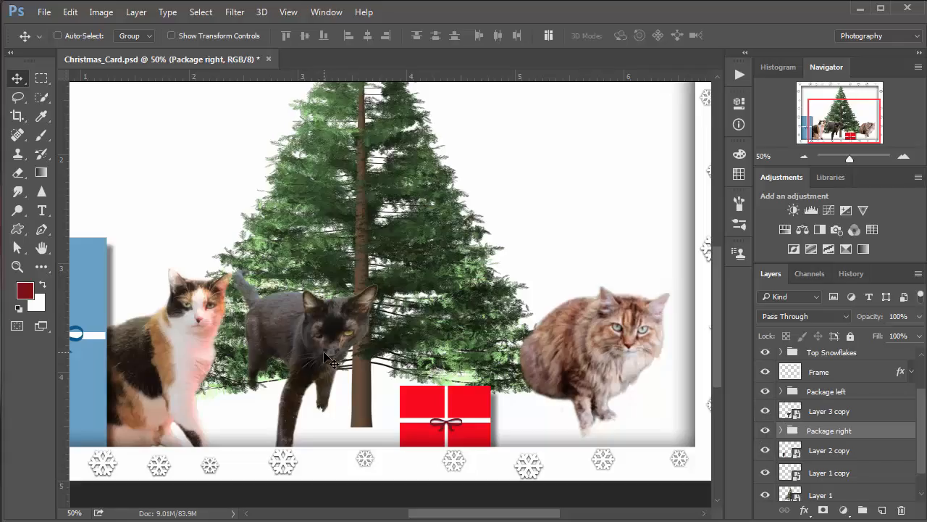
drag(324, 353, 415, 390)
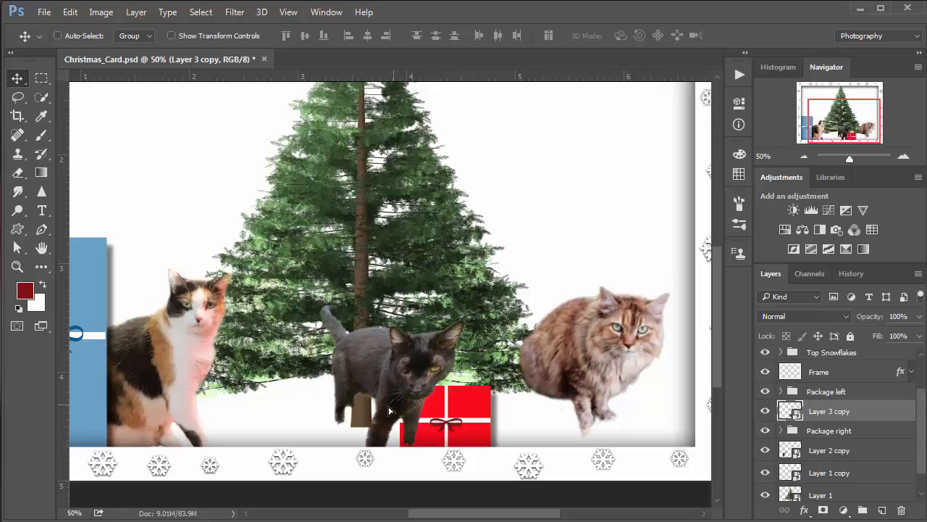
drag(388, 410, 384, 409)
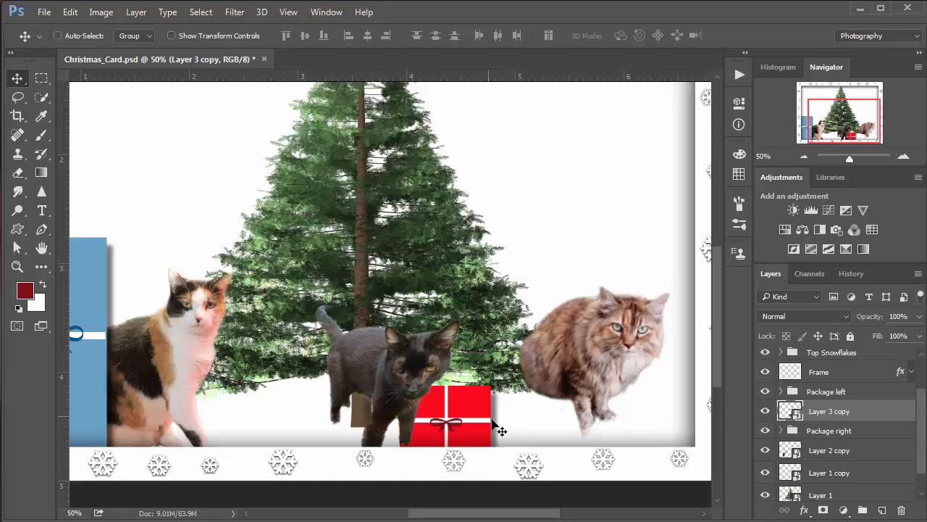
click(781, 431)
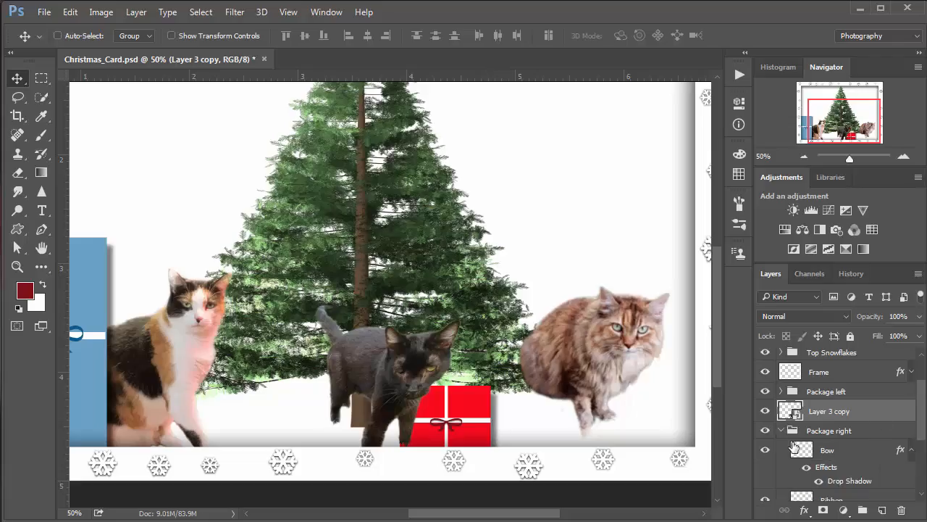
double_click(828, 481)
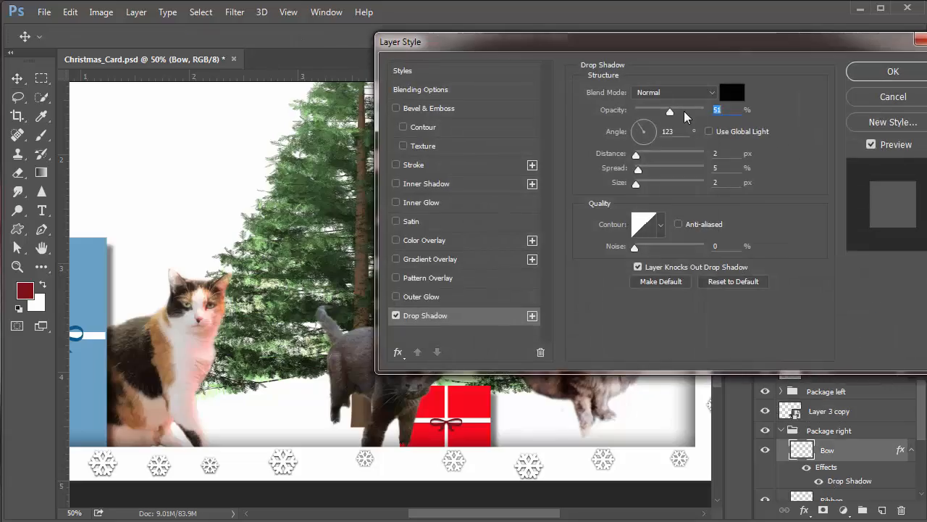
drag(654, 112, 655, 113)
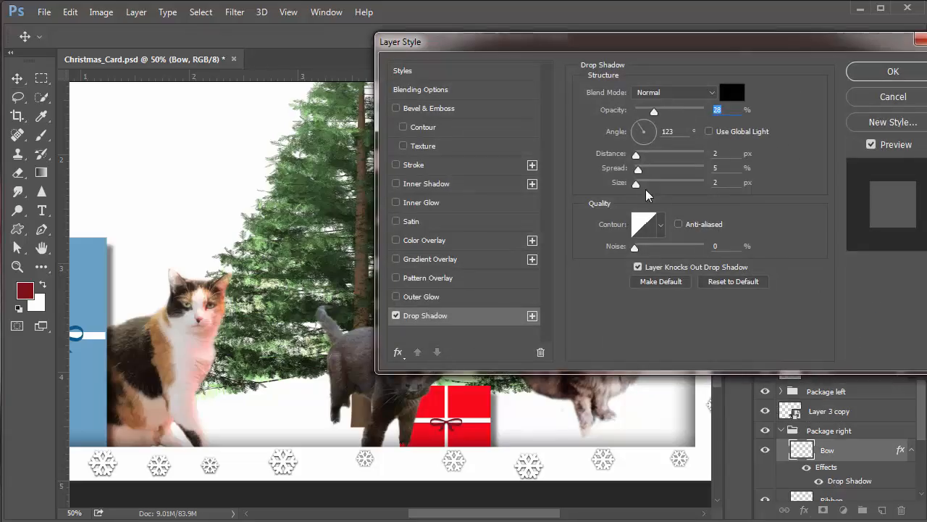
drag(637, 182, 642, 189)
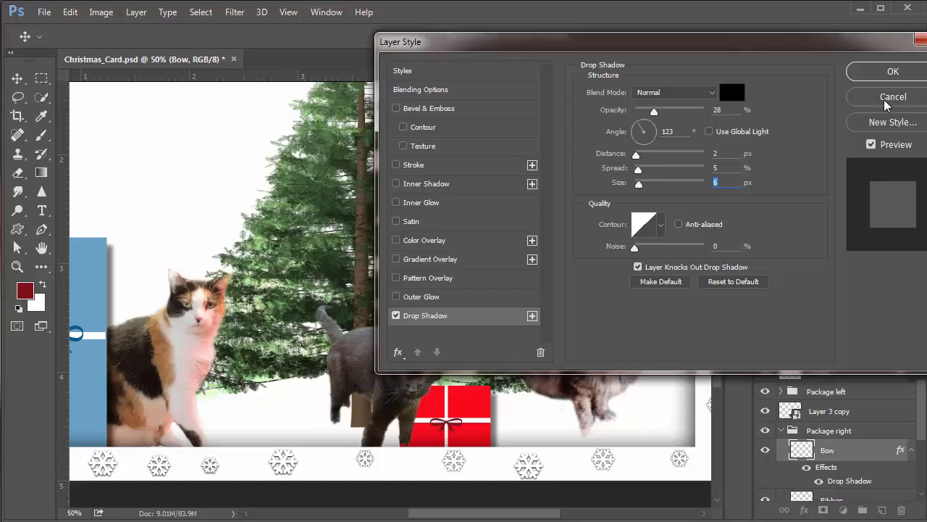
click(885, 100)
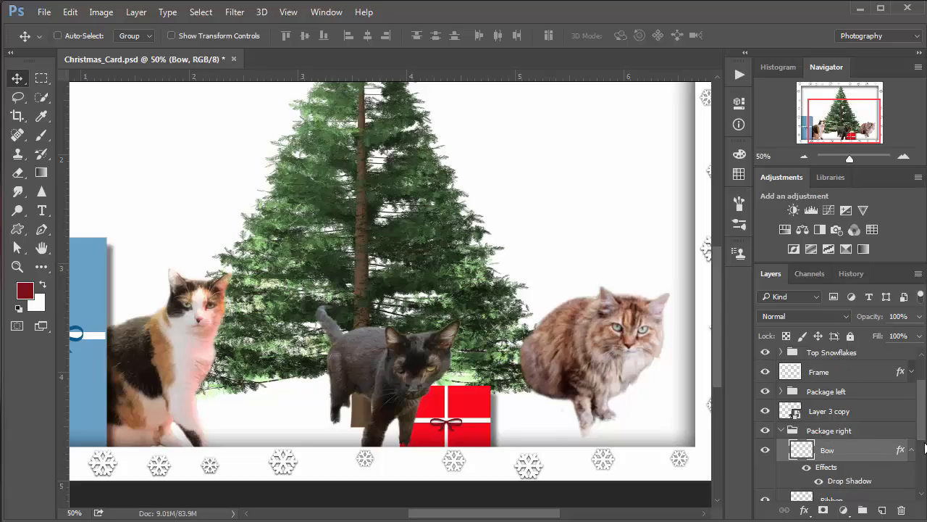
Soften the red present's own drop shadow by setting its opacity to 39% and its size to 24 px
scroll(920, 449, down, 3)
click(833, 447)
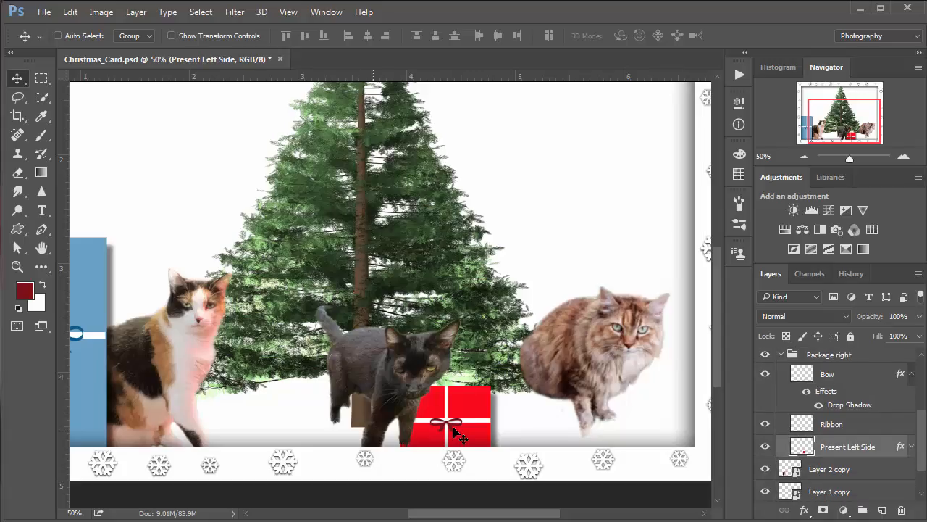
click(912, 447)
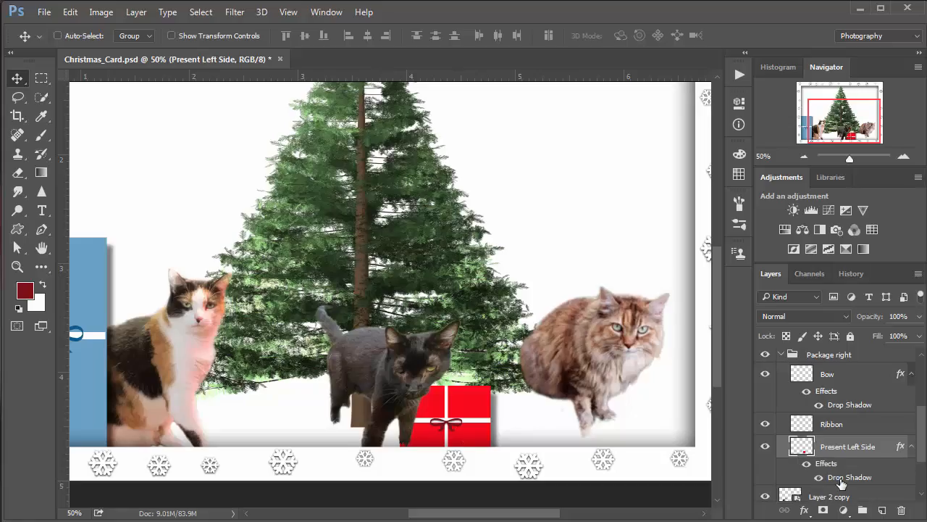
double_click(840, 479)
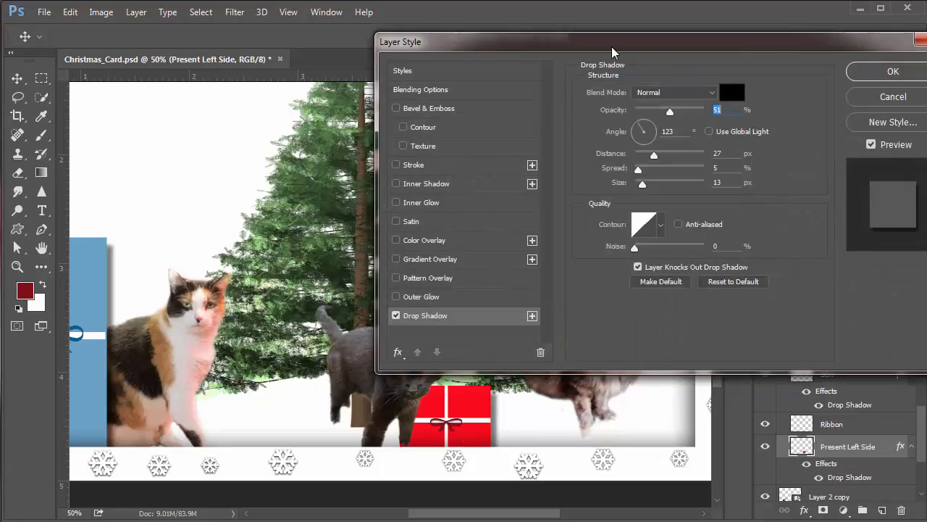
drag(612, 52, 592, 20)
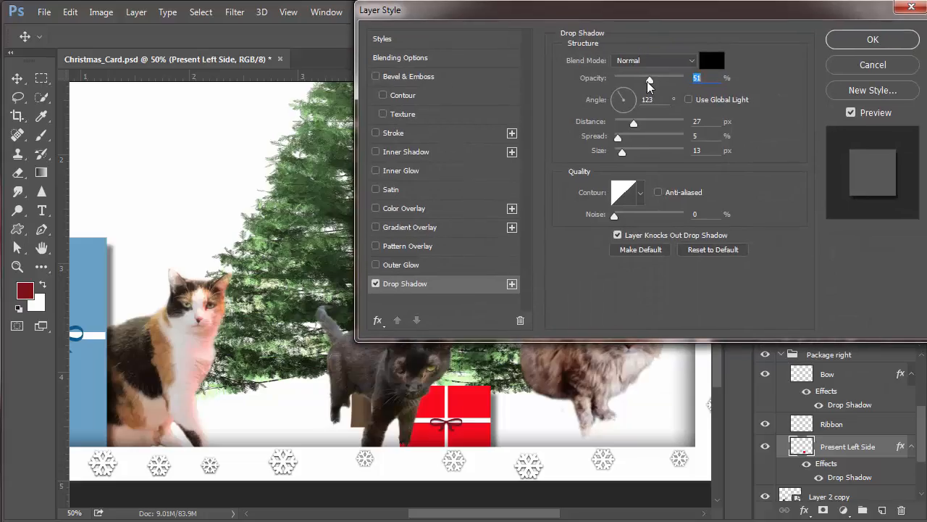
drag(649, 83, 641, 83)
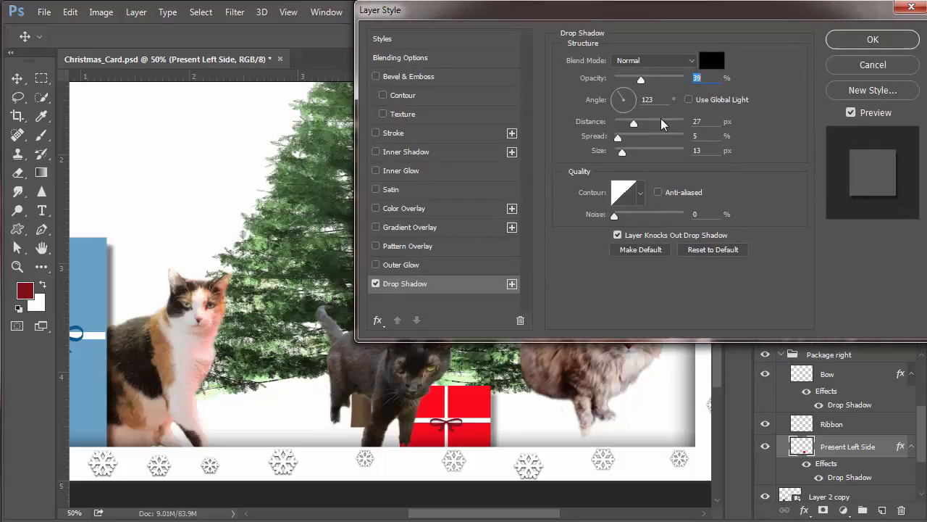
drag(623, 155, 624, 154)
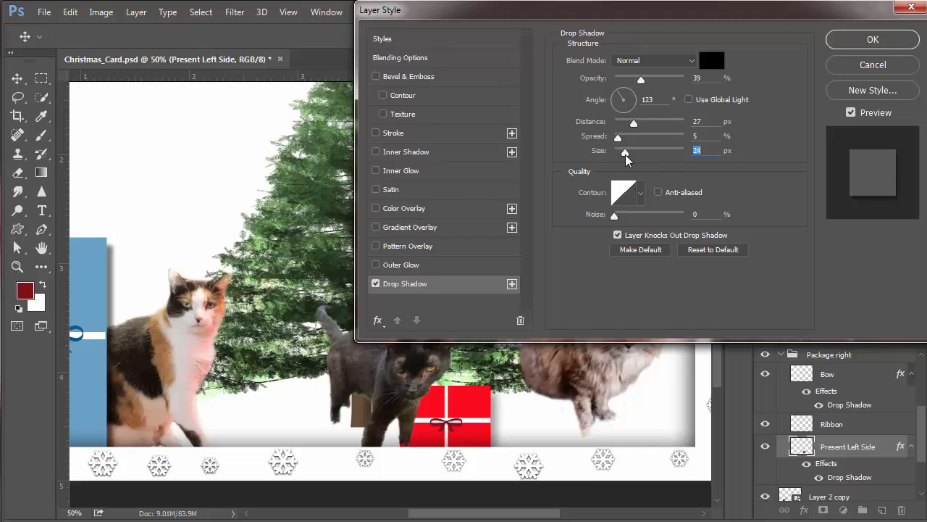
click(849, 46)
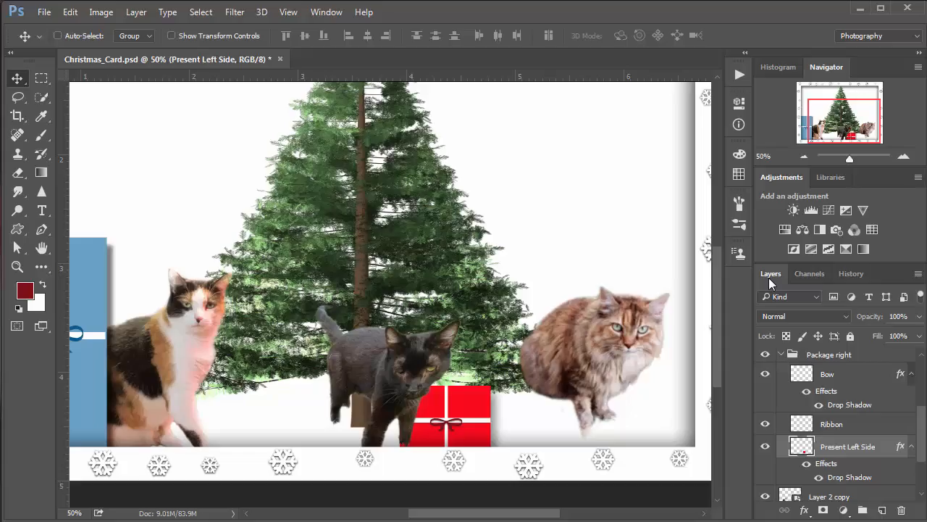
Collapse the Package right group and add a new layer named Ornament directly above the tree's layer
key(ctrl+0)
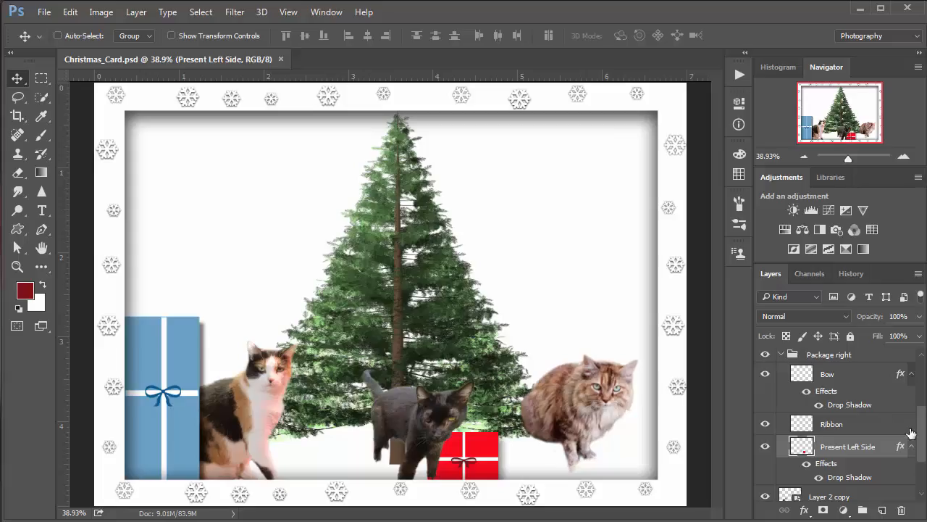
click(782, 355)
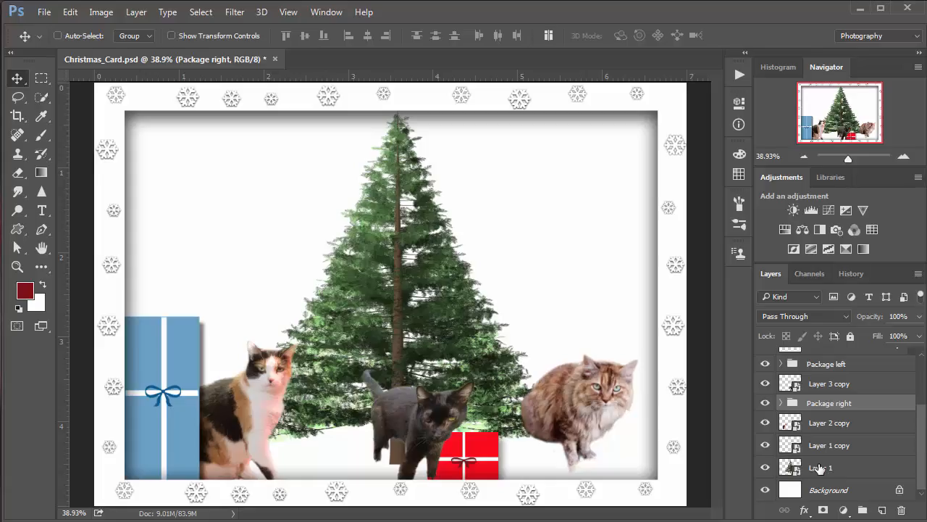
click(819, 467)
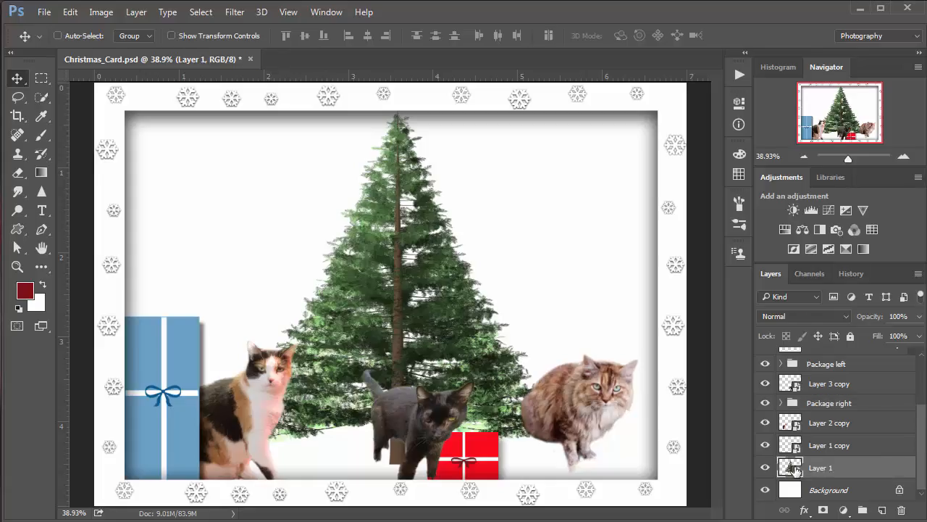
click(766, 468)
click(766, 468)
click(882, 512)
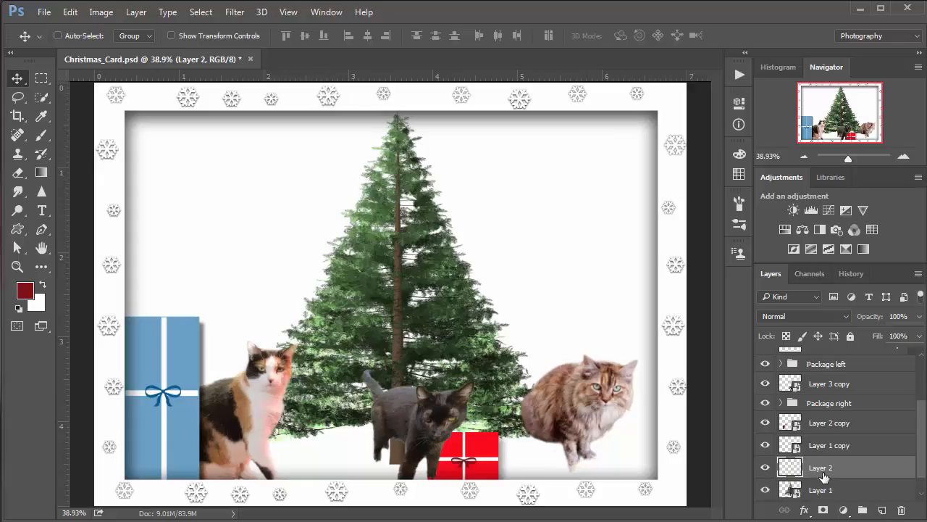
double_click(821, 468)
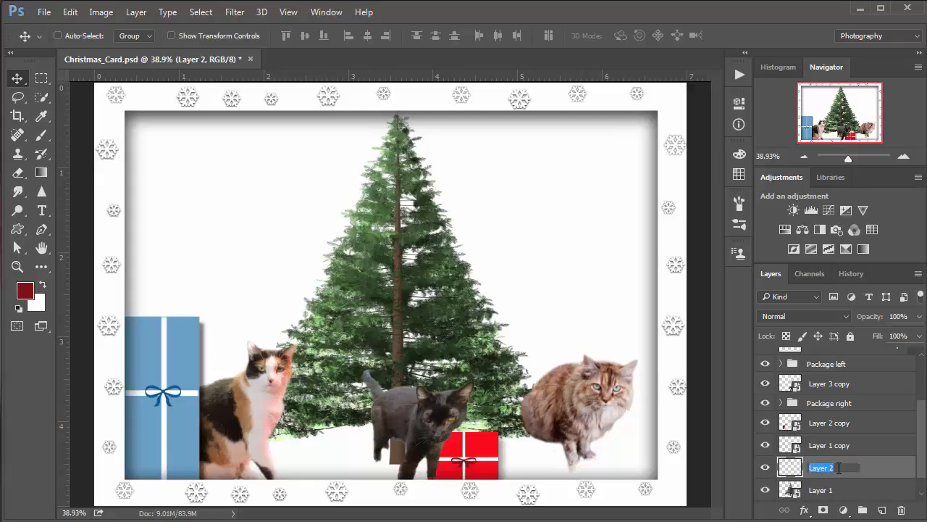
text(Ornament)
click(878, 468)
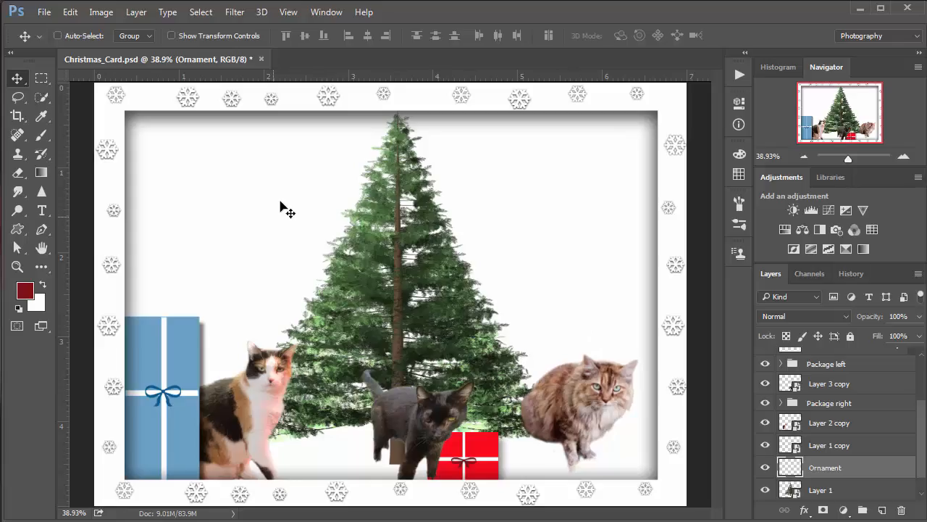
Make a circular selection in the white area beside the tree and fill it with the dark red foreground colour
click(42, 80)
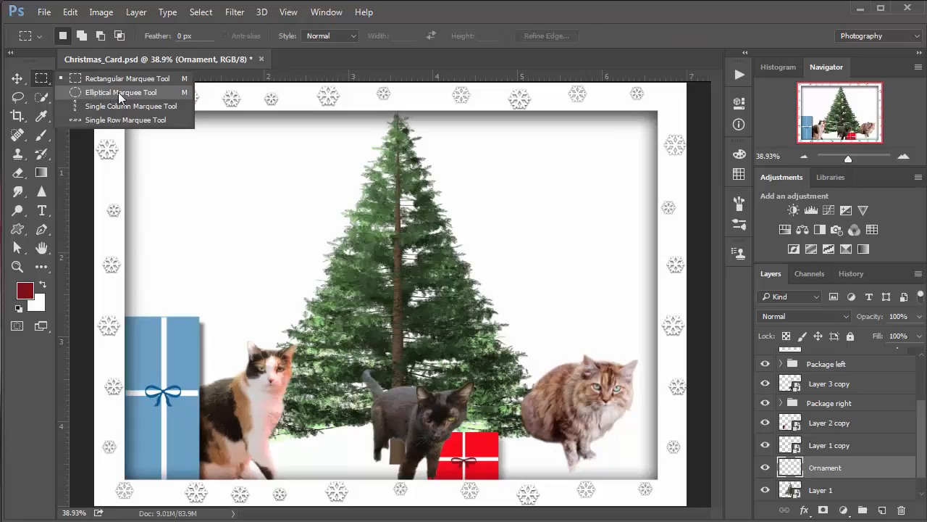
click(120, 93)
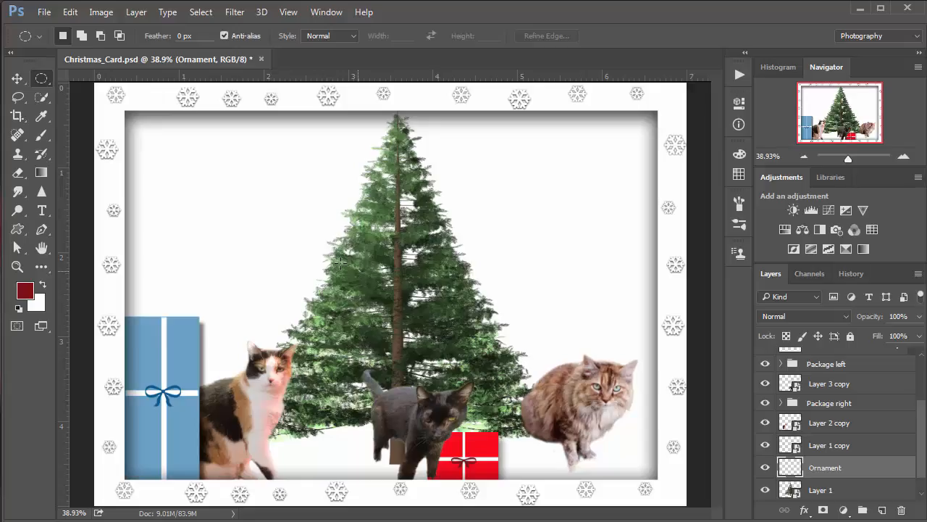
drag(272, 233, 297, 257)
key(alt+BackSpace)
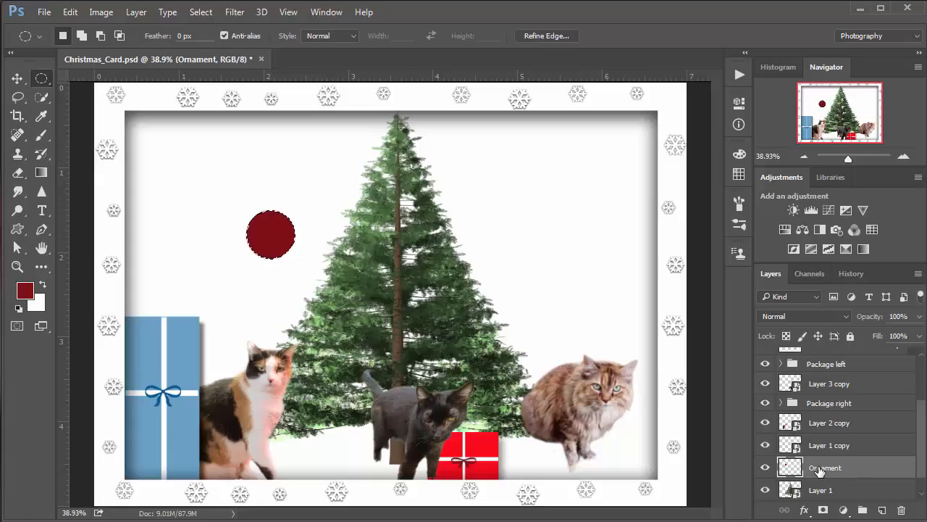
Duplicate the Ornament layer holding the dark red circle
key(ctrl+j)
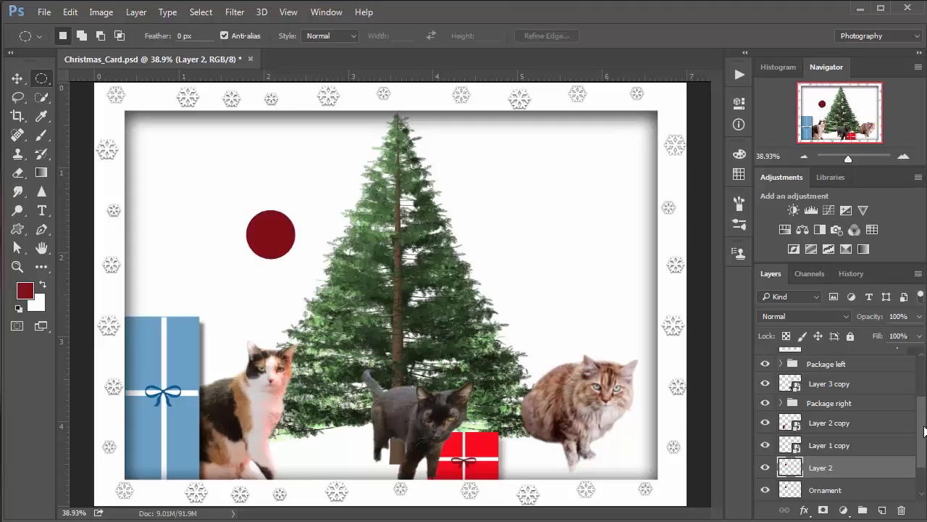
scroll(925, 434, down, 2)
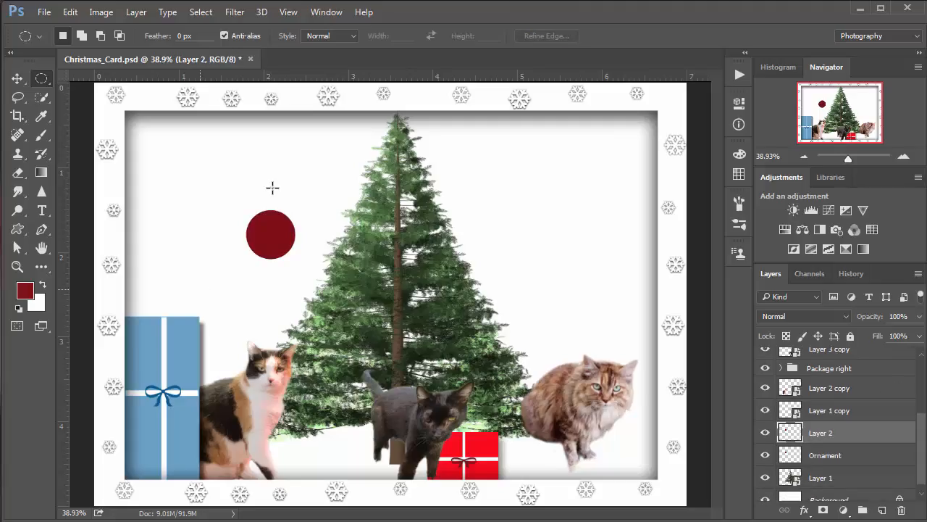
Render a 50-300mm Zoom lens flare at 70% brightness on the duplicated circle, centred on its upper-left area
click(235, 12)
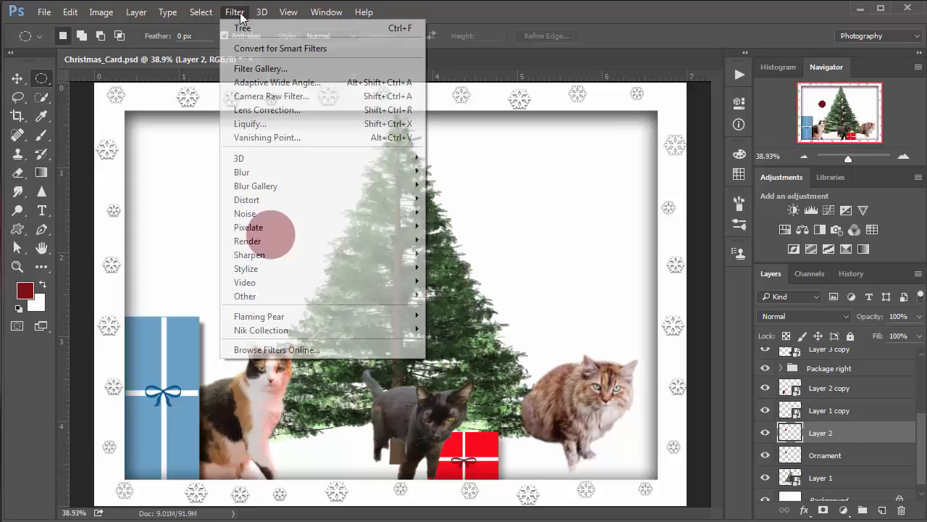
mouse_move(302, 241)
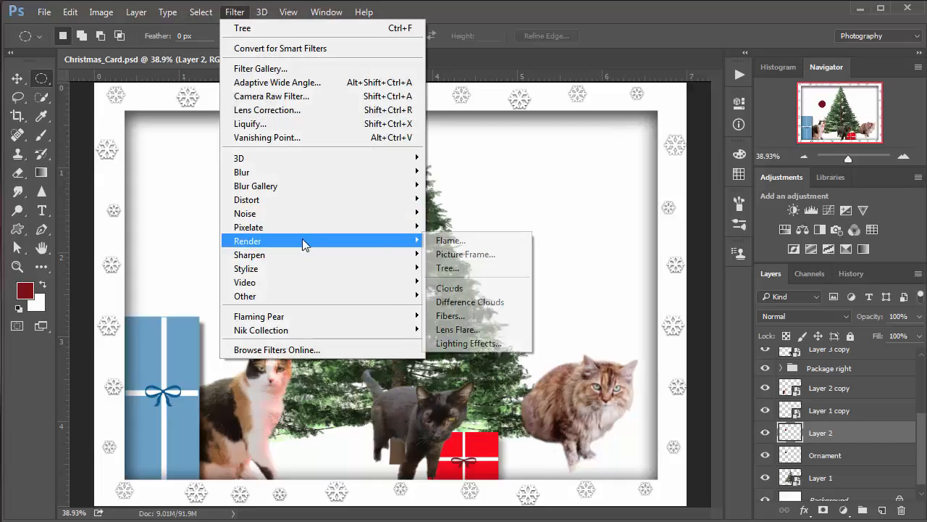
click(488, 335)
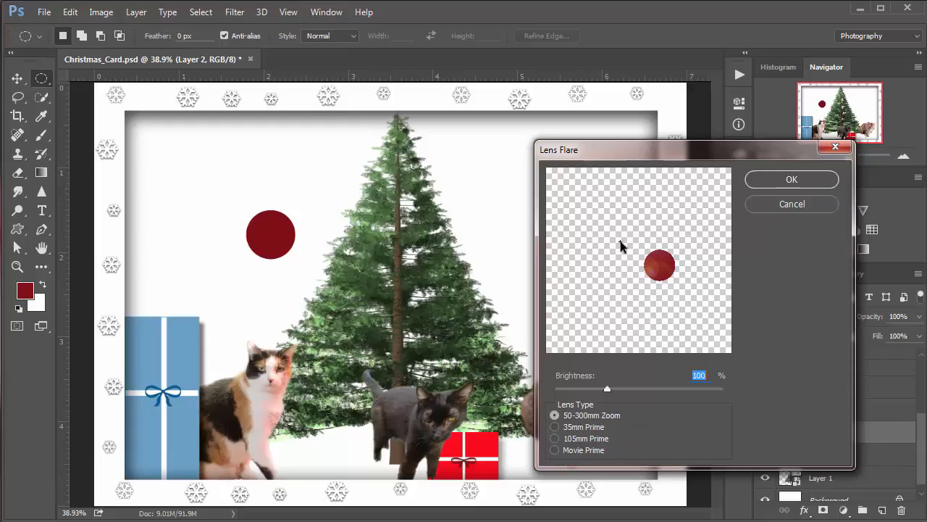
click(649, 259)
click(619, 246)
click(650, 253)
click(607, 238)
drag(615, 244, 650, 258)
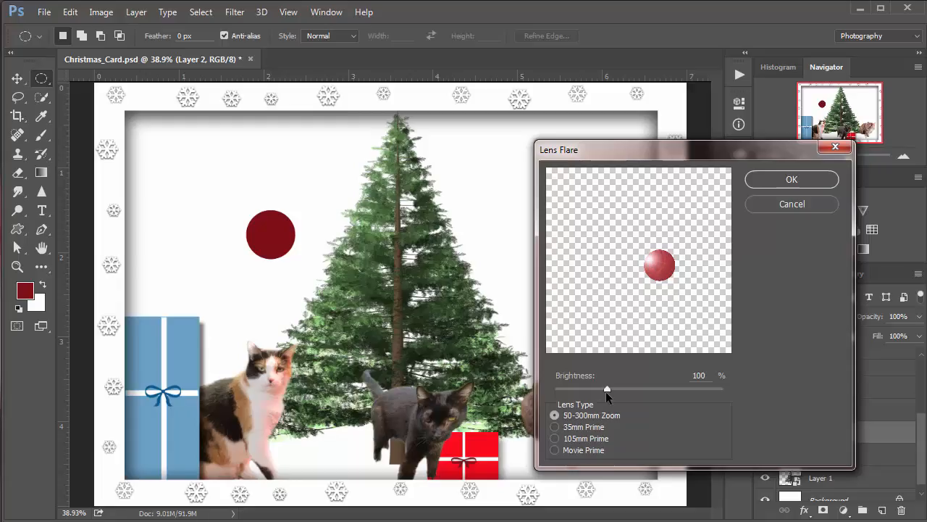
drag(607, 391, 589, 390)
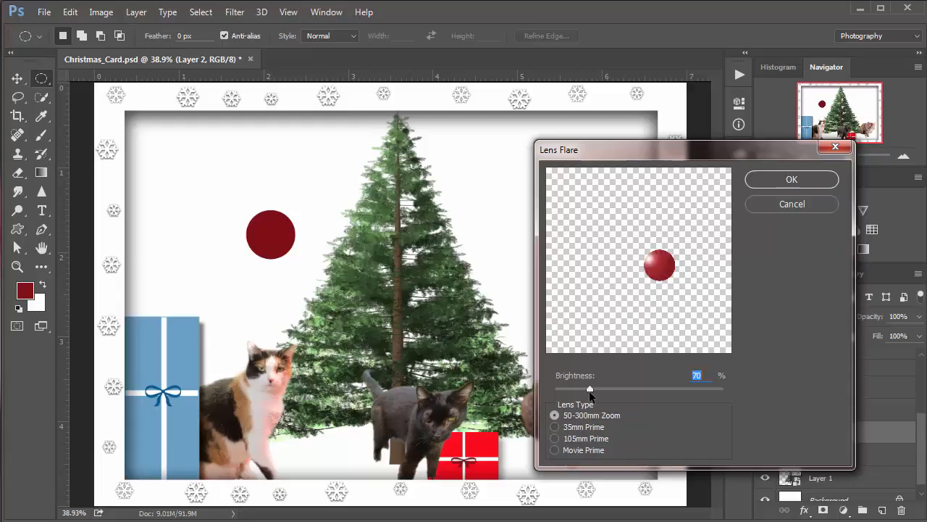
click(654, 263)
key(Return)
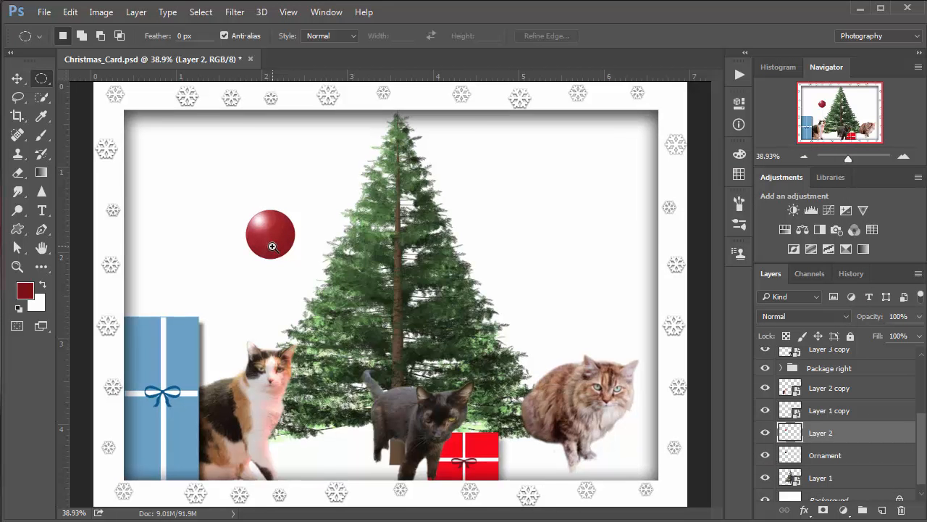
Compare the flared ball with the flat circle beneath by toggling its layer's visibility, and undo the lens flare
ctrl+click(276, 242)
ctrl+click(278, 239)
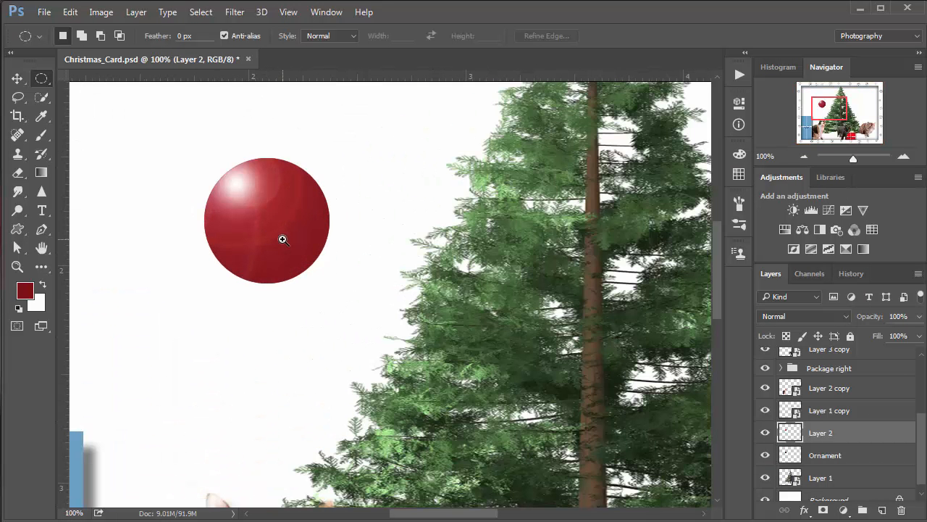
ctrl+click(283, 240)
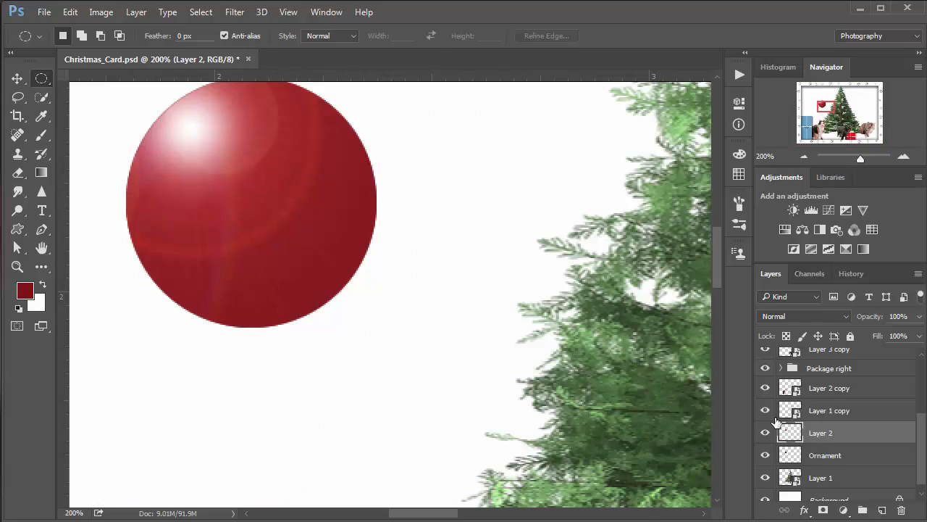
click(765, 435)
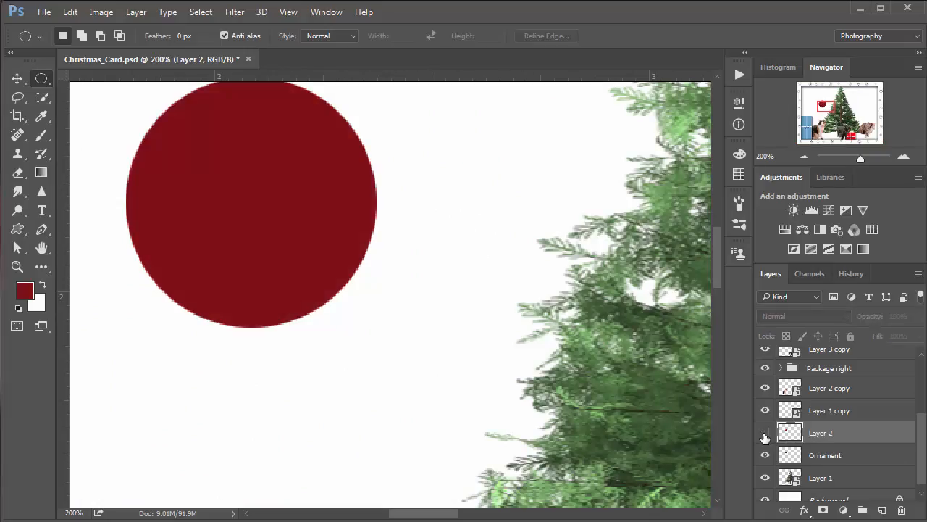
click(765, 435)
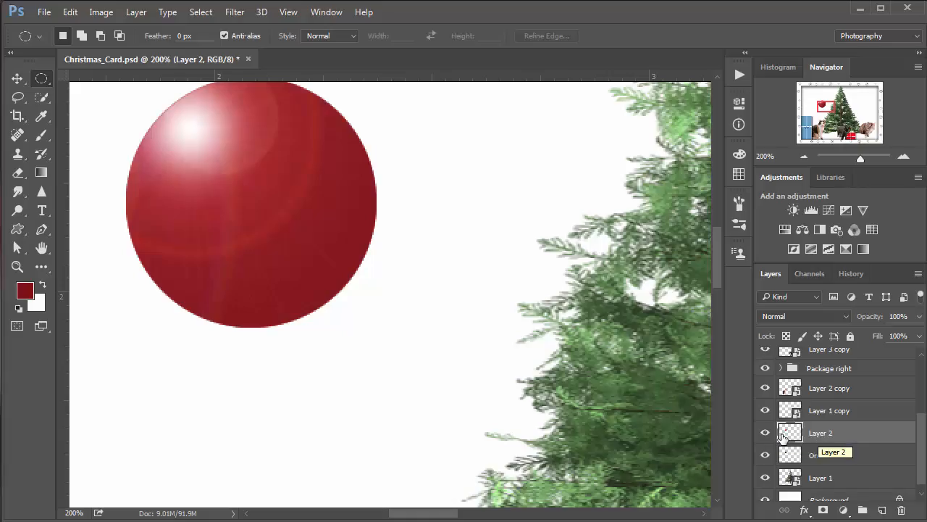
drag(386, 298, 398, 368)
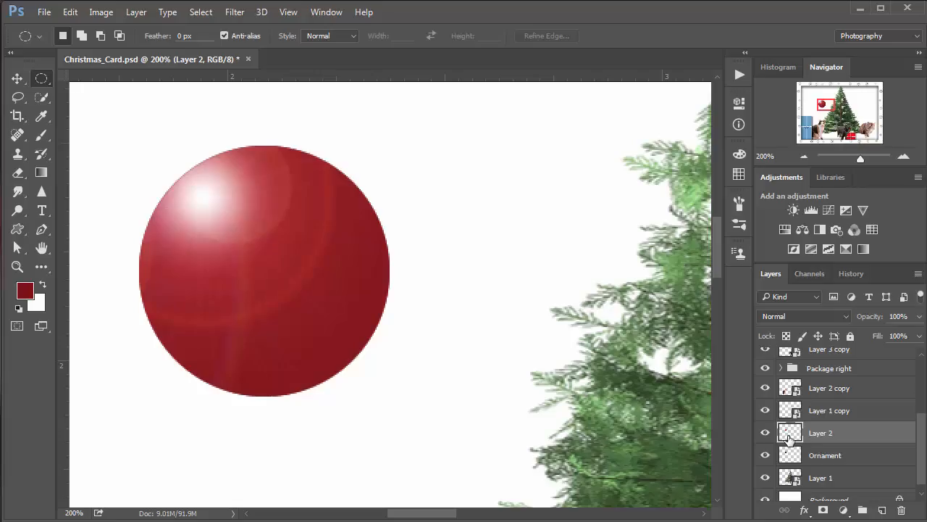
key(ctrl+z)
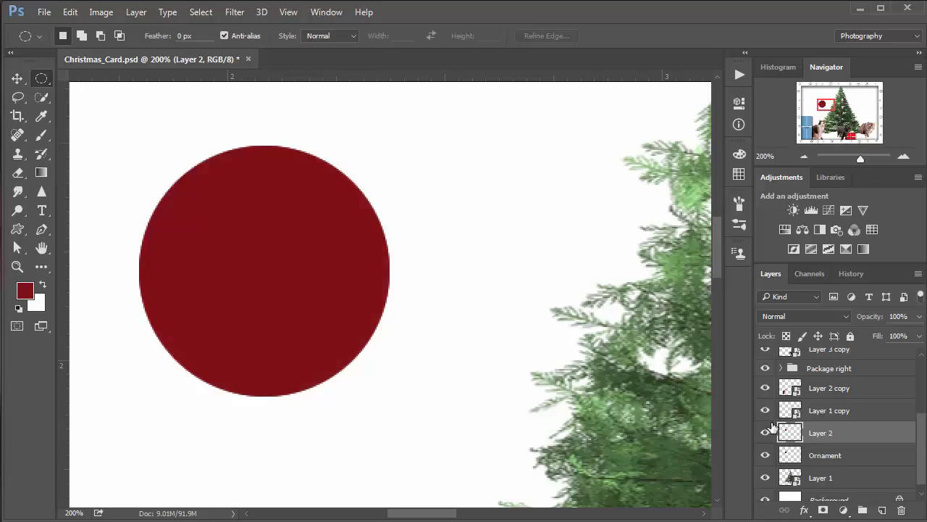
Render a 50-300mm Zoom lens flare on the duplicated circle's upper-left area with the brightness reduced below 70%
click(236, 13)
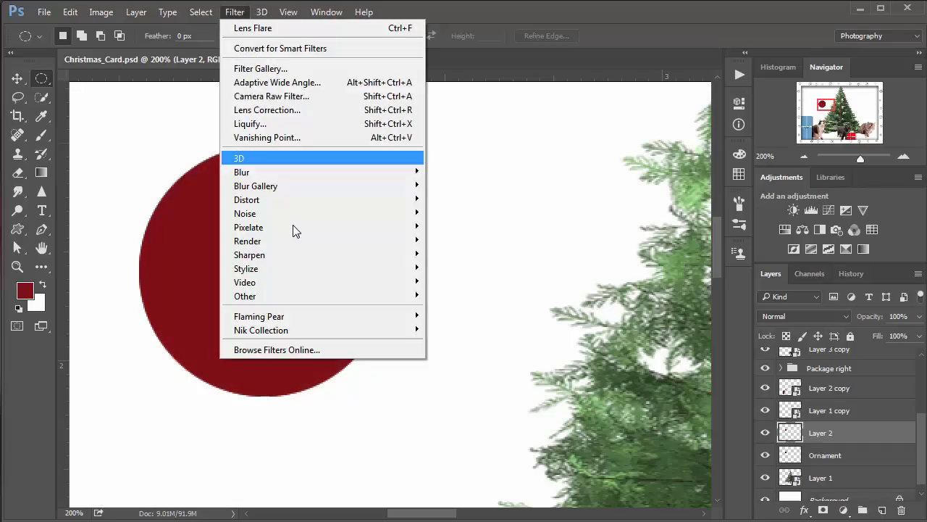
mouse_move(391, 241)
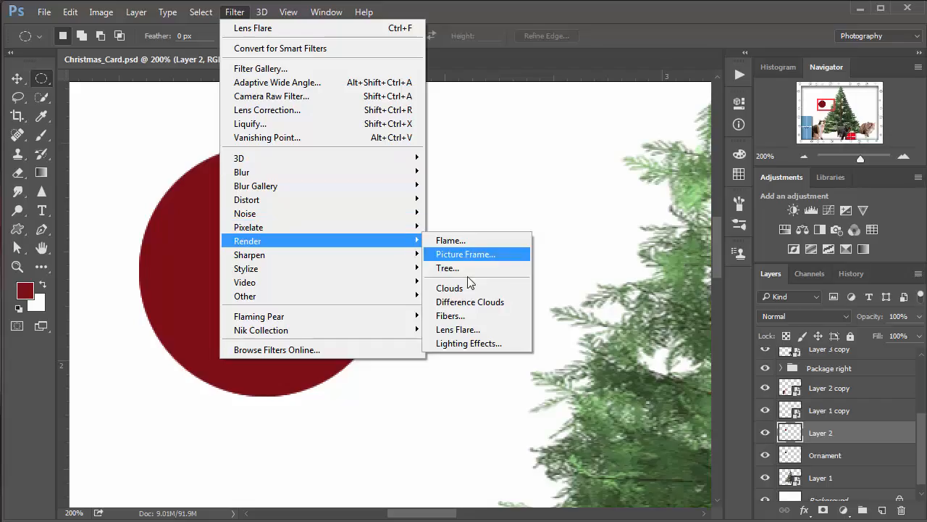
click(480, 330)
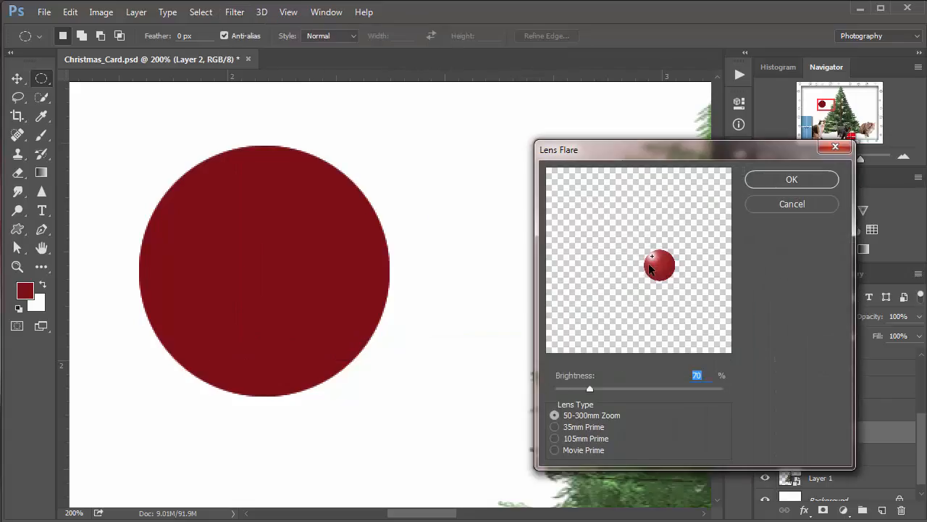
drag(589, 389, 577, 389)
click(792, 179)
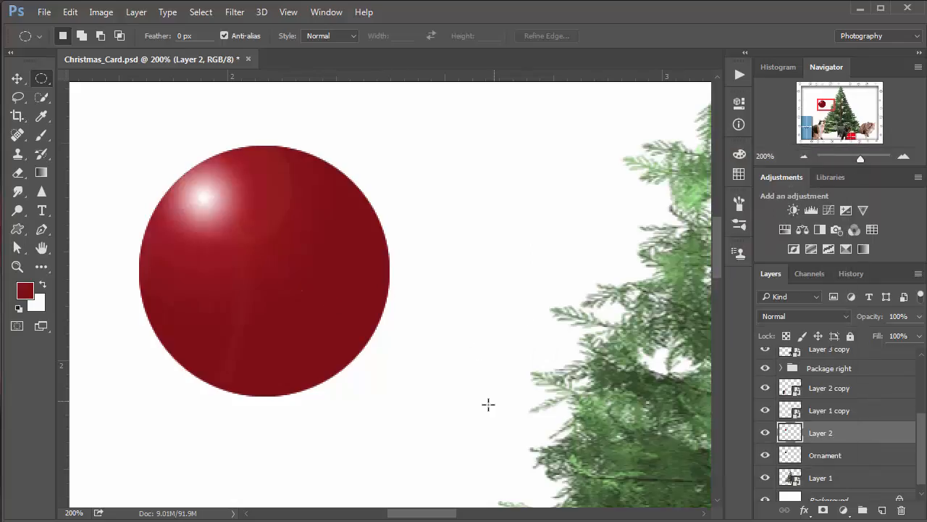
Check the new highlight against the flat circle beneath and add a layer mask to the flared copy
click(783, 437)
click(766, 434)
click(765, 433)
click(825, 512)
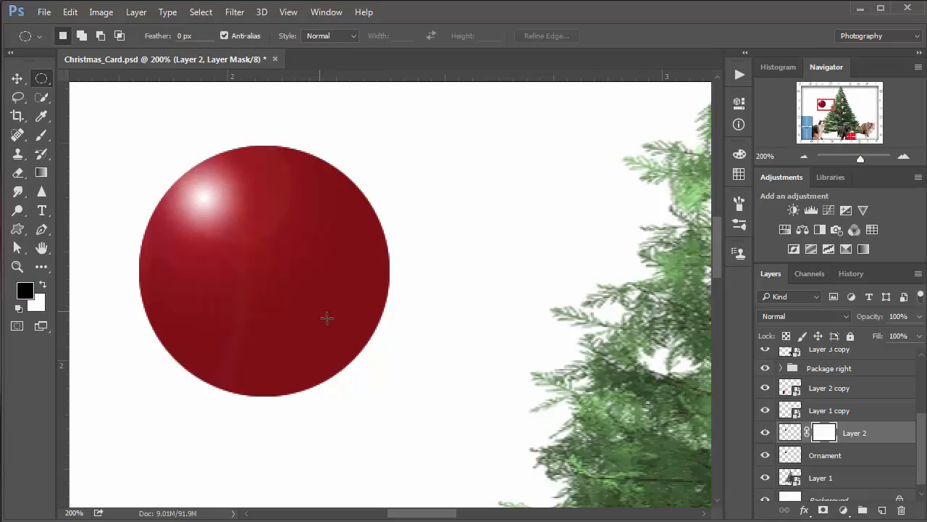
Paint black on the mask with a soft 40 px brush at 29% opacity to fade the flare streaks outside the highlight
key(b)
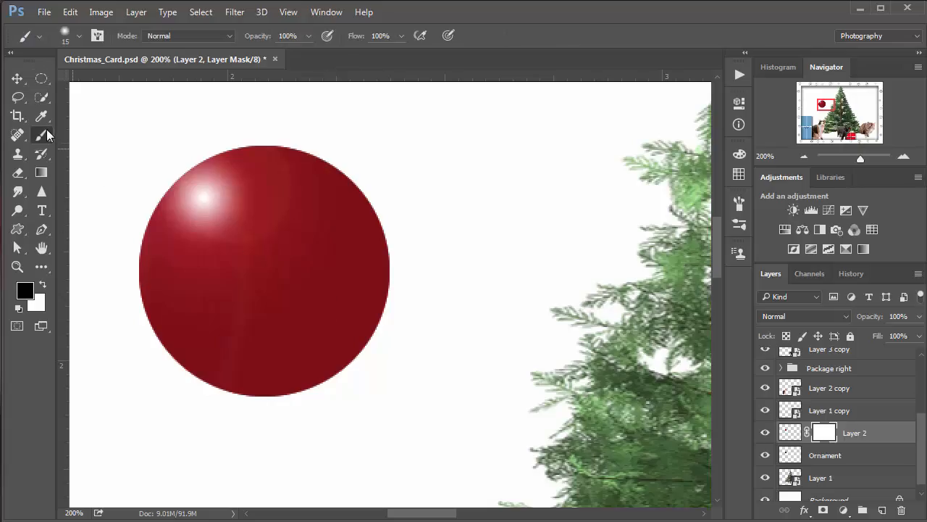
click(309, 36)
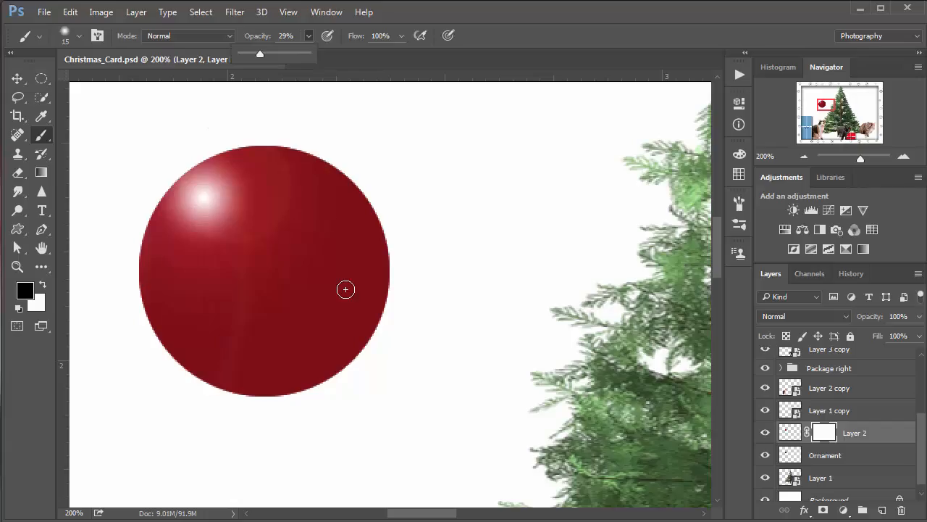
key(bracketright)
key(bracketright)
key(bracketright)
key(bracketright)
key(bracketright)
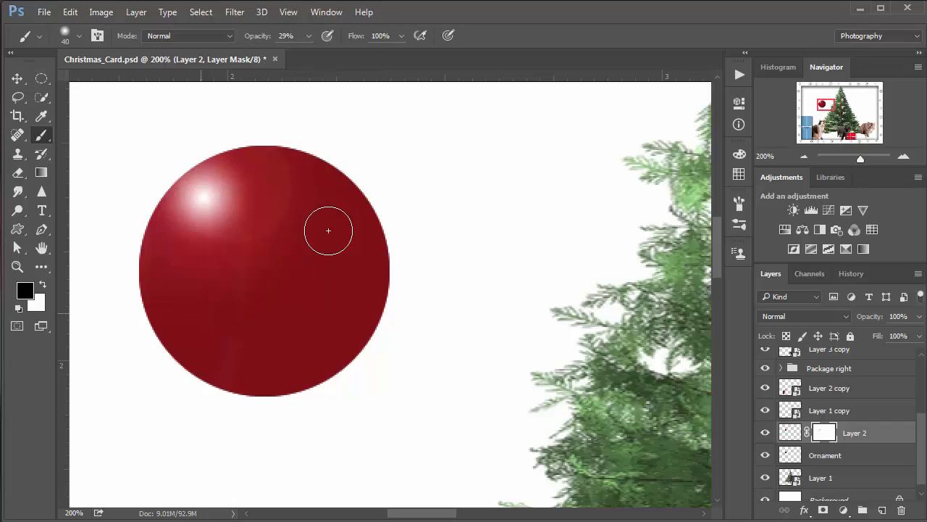
drag(329, 230, 251, 322)
mouse_move(300, 183)
mouse_down()
mouse_move(269, 260)
mouse_move(297, 179)
mouse_move(266, 219)
mouse_move(270, 232)
mouse_move(163, 256)
mouse_move(222, 266)
mouse_move(255, 221)
mouse_move(210, 276)
mouse_up()
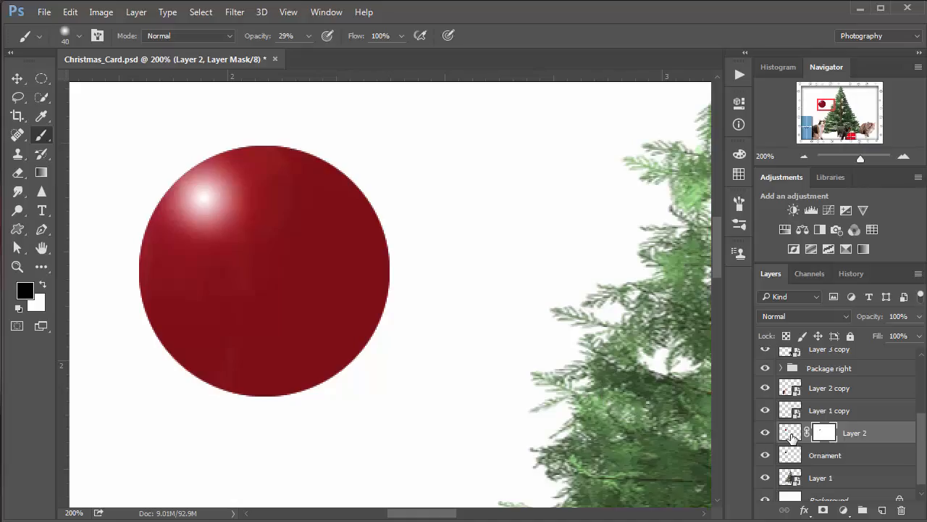
Merge the masked ball copy down into the Ornament layer, checking the result by toggling layer visibility
key(ctrl+minus)
key(ctrl+minus)
key(ctrl+minus)
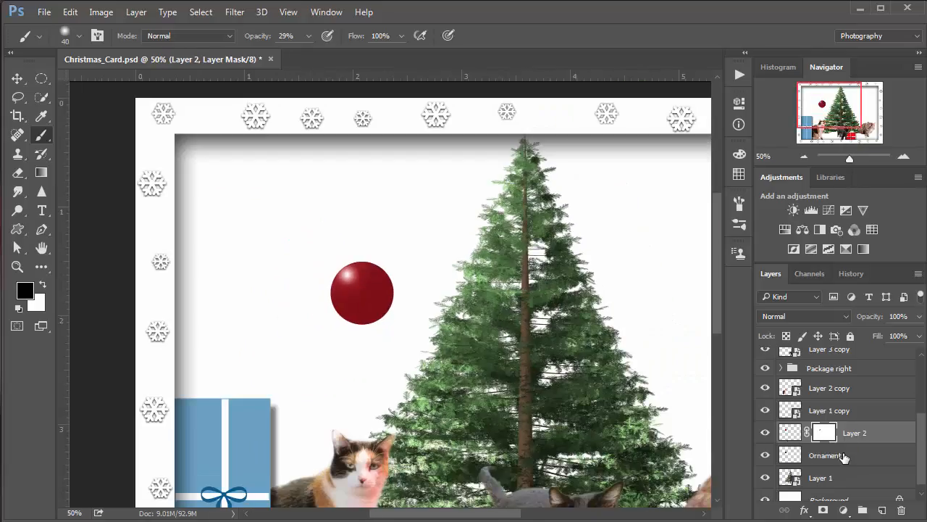
click(791, 434)
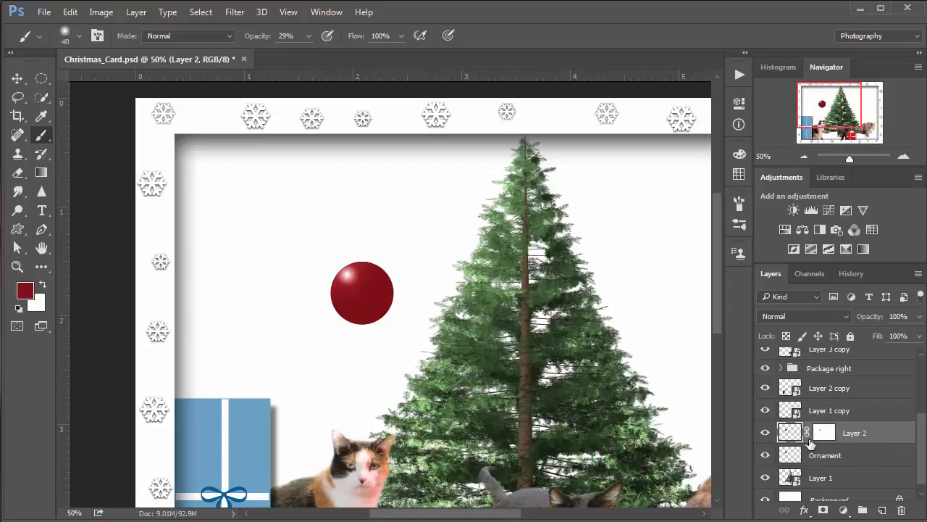
click(766, 432)
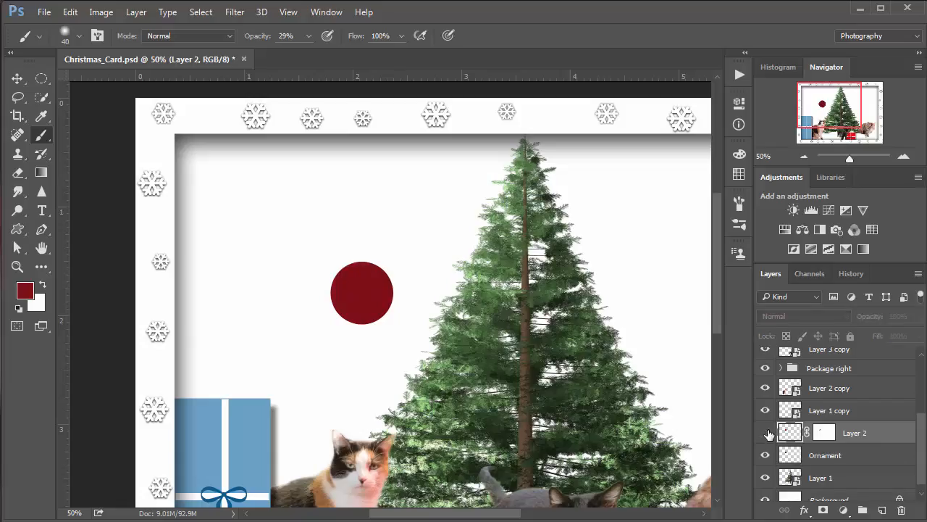
click(766, 432)
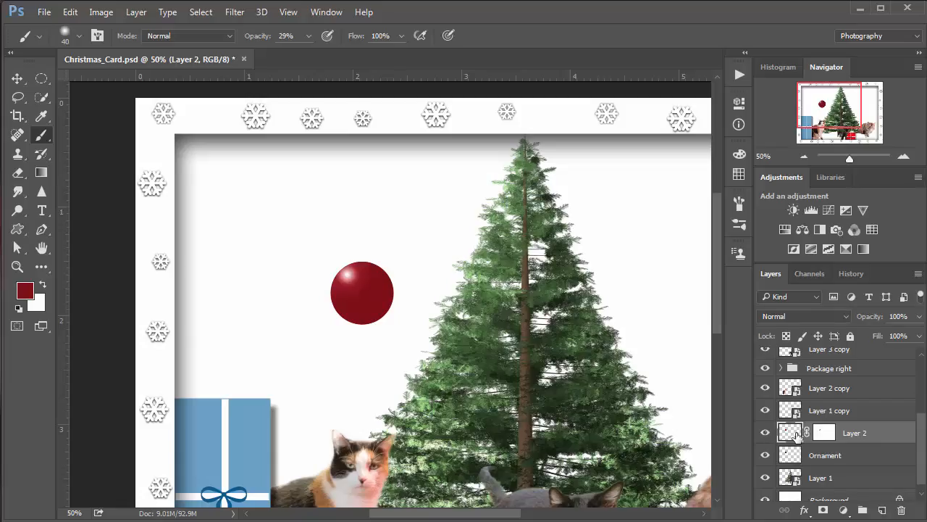
key(ctrl+e)
click(765, 449)
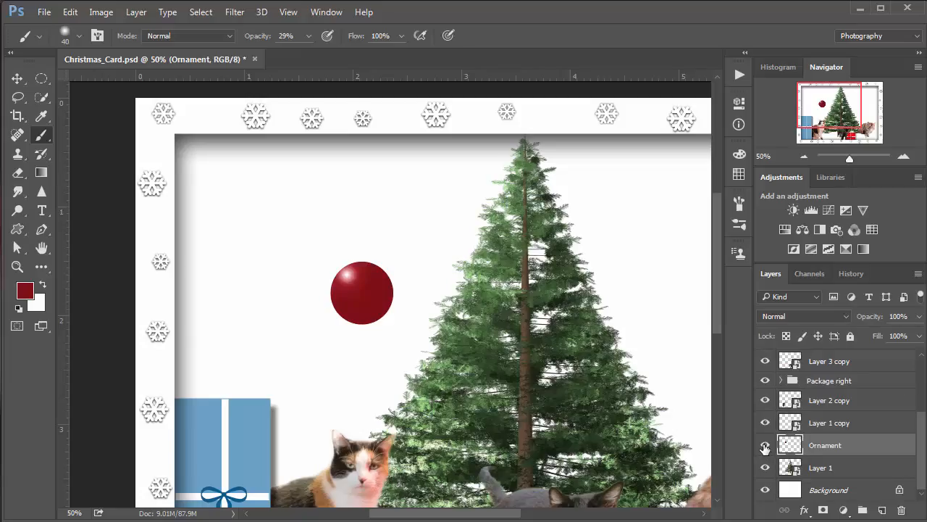
click(765, 448)
Scale the red ornament down to about 44% and place it on the tree, just left of the trunk
key(ctrl+t)
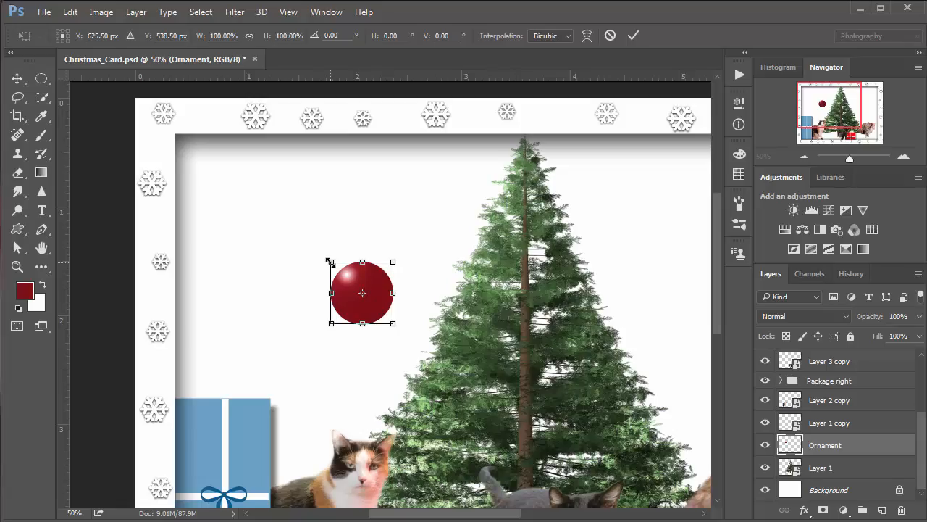
drag(331, 261, 523, 326)
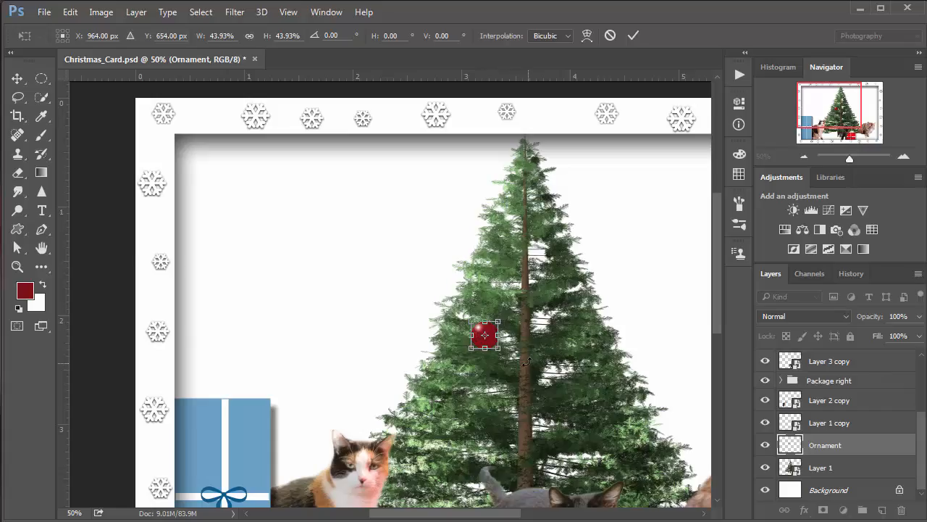
key(Return)
key(b)
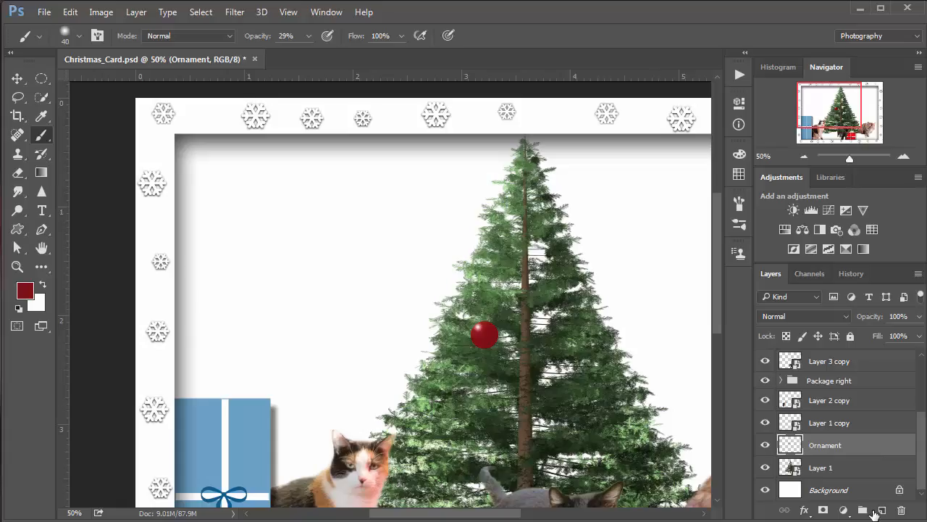
Create a layer group named Ornament above the ball's layer and move the Ornament layer into it
drag(875, 515, 863, 510)
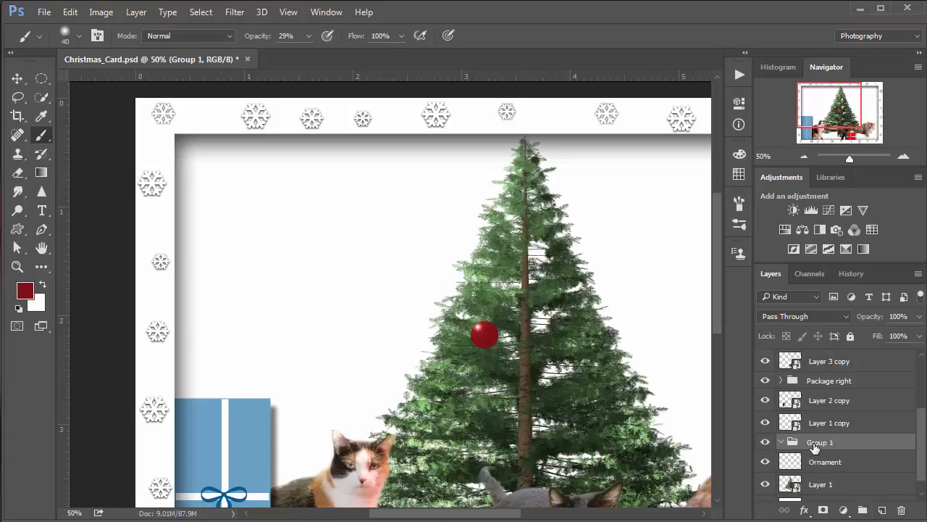
double_click(815, 443)
key(Return)
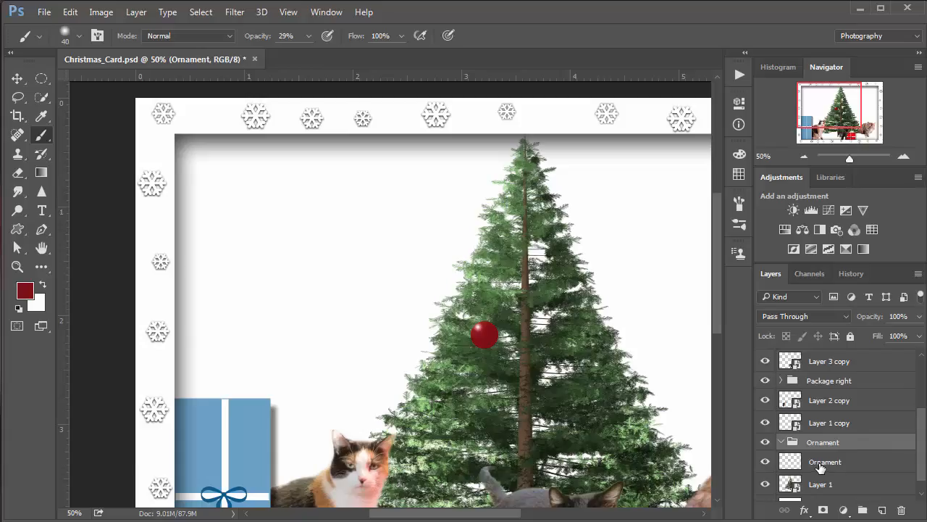
click(834, 462)
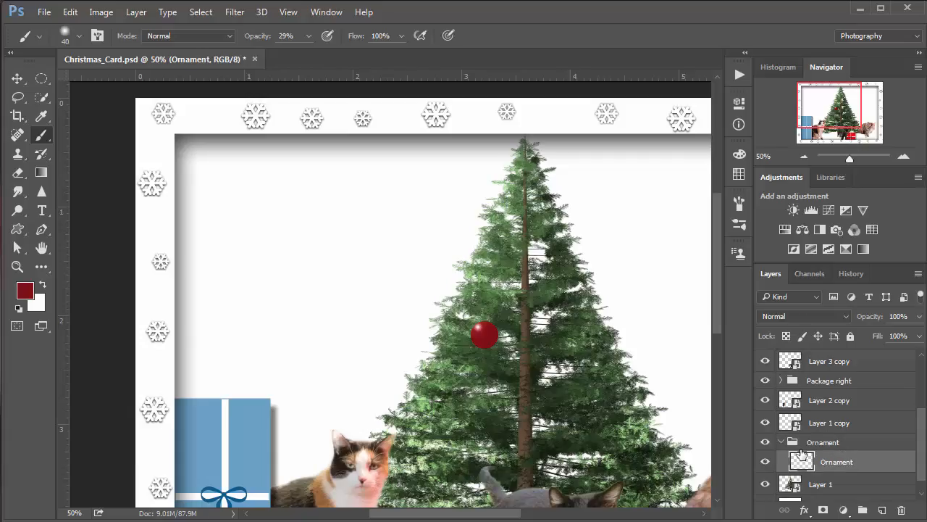
scroll(920, 445, down, 1)
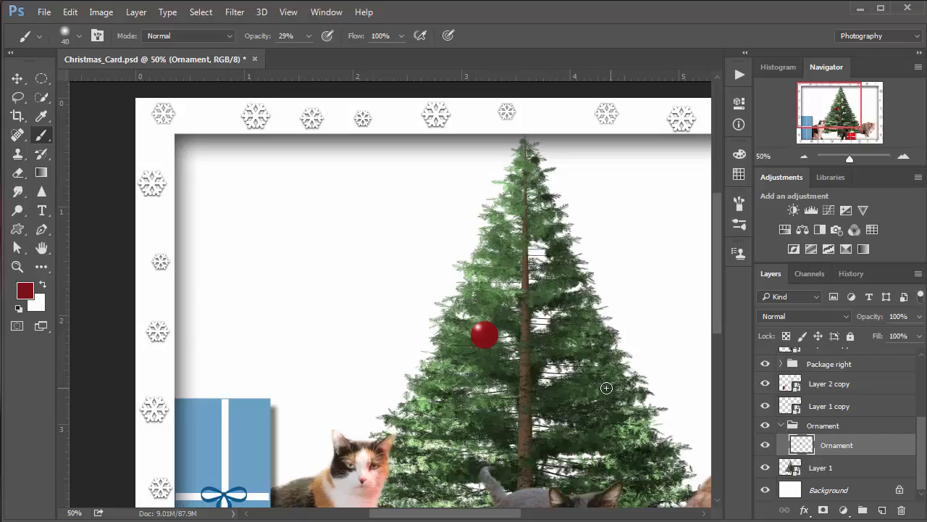
Duplicate the red ornament four times, placing two copies right of the trunk, one at the lower left and one near the treetop
key(v)
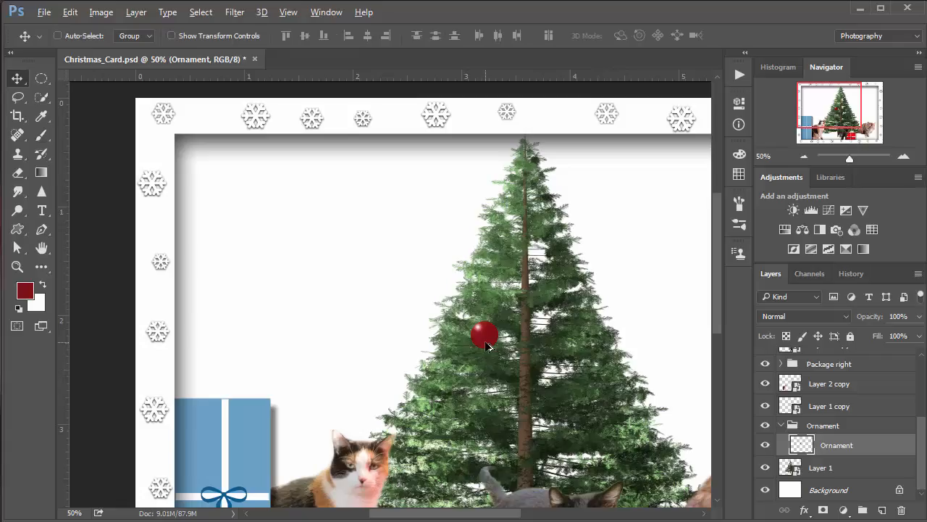
alt+drag(487, 346, 601, 465)
alt+drag(535, 359, 387, 395)
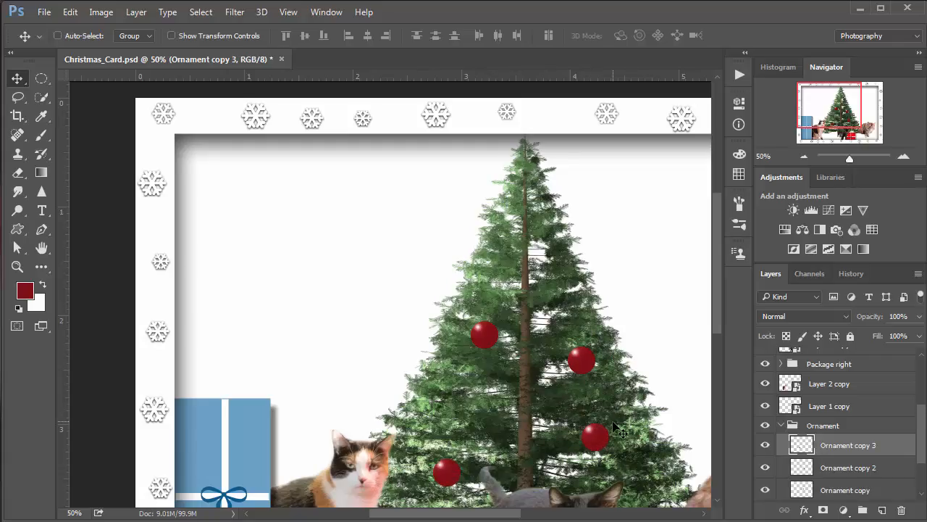
alt+drag(483, 444, 580, 194)
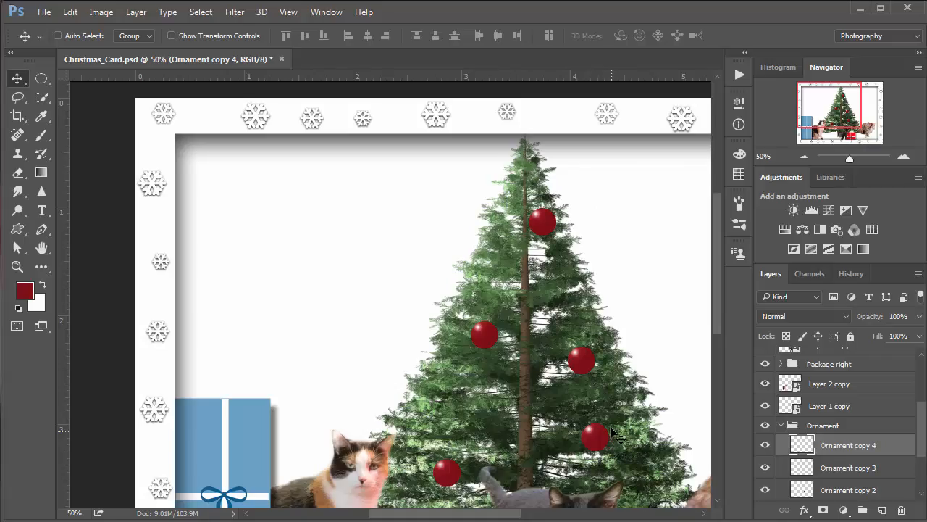
Add two more ornament copies, one at the tree's lower right edge and one on the left side above the lowest ball
drag(555, 424, 620, 404)
drag(594, 254, 628, 355)
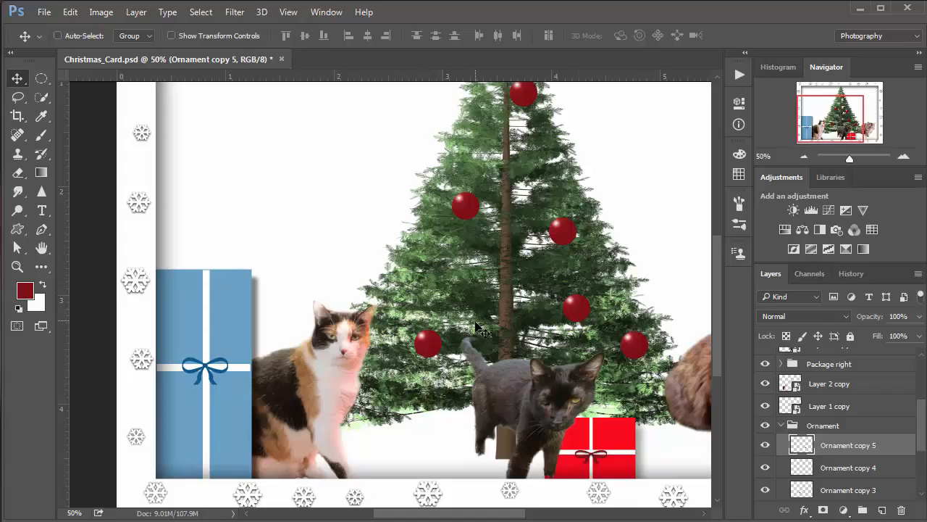
drag(617, 351, 433, 280)
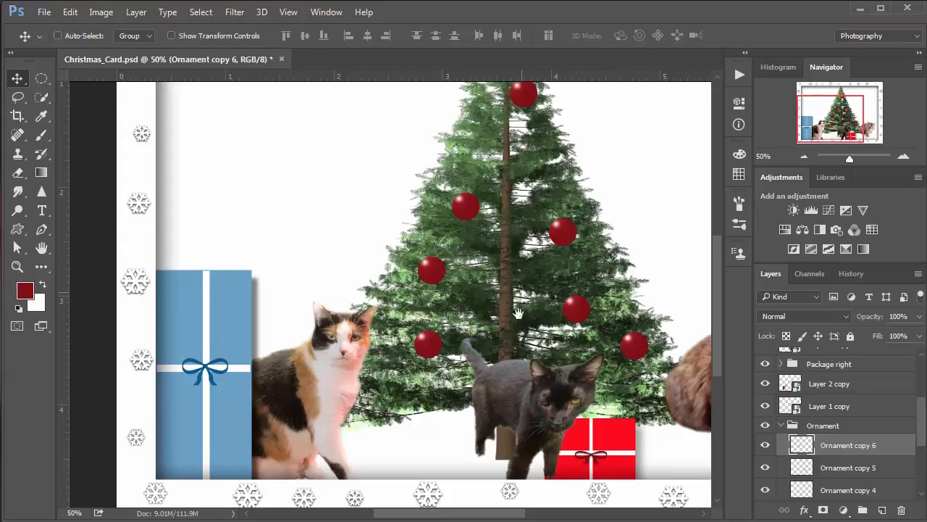
scroll(522, 290, up, 3)
mouse_move(507, 277)
mouse_down()
mouse_move(507, 289)
mouse_move(508, 266)
mouse_up()
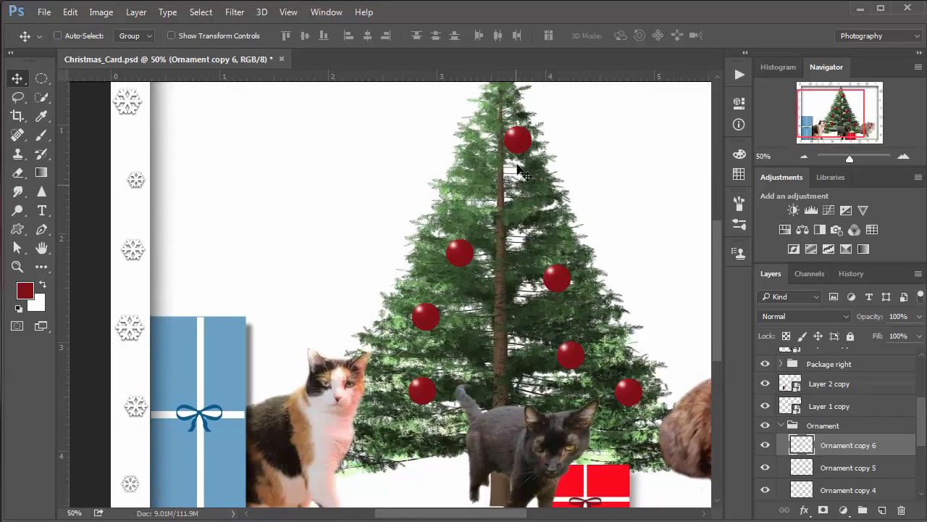
Duplicate the Ornament copy layer twice, placing one ball on the tree's upper left and the other on its upper right edge
scroll(920, 449, down, 3)
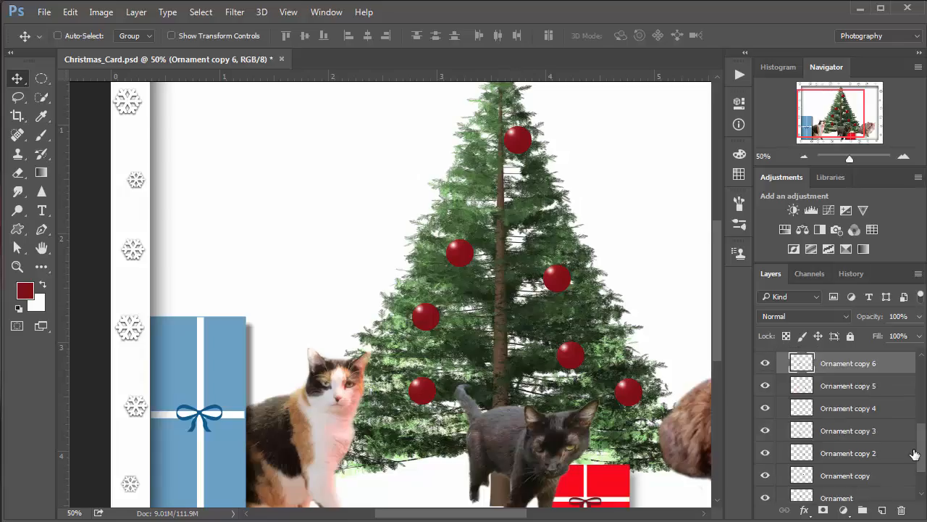
click(805, 473)
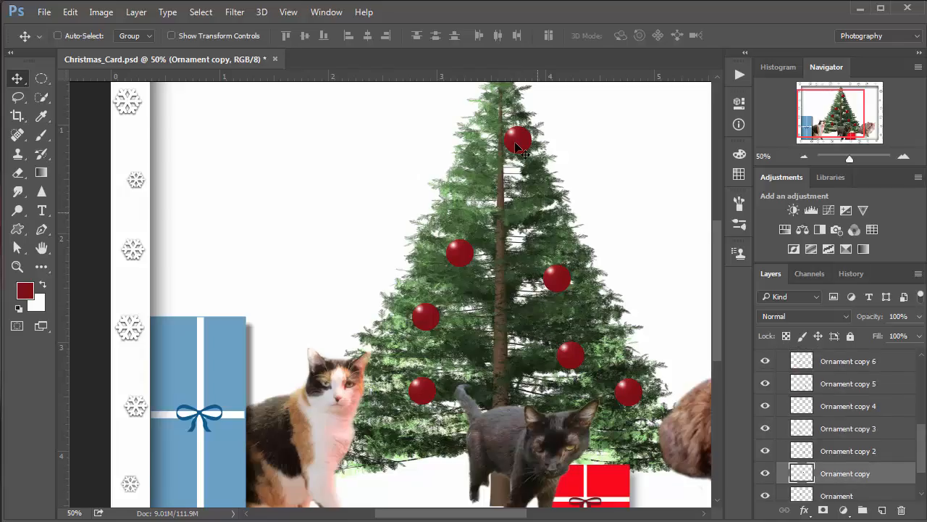
click(766, 474)
click(765, 474)
drag(560, 283, 567, 229)
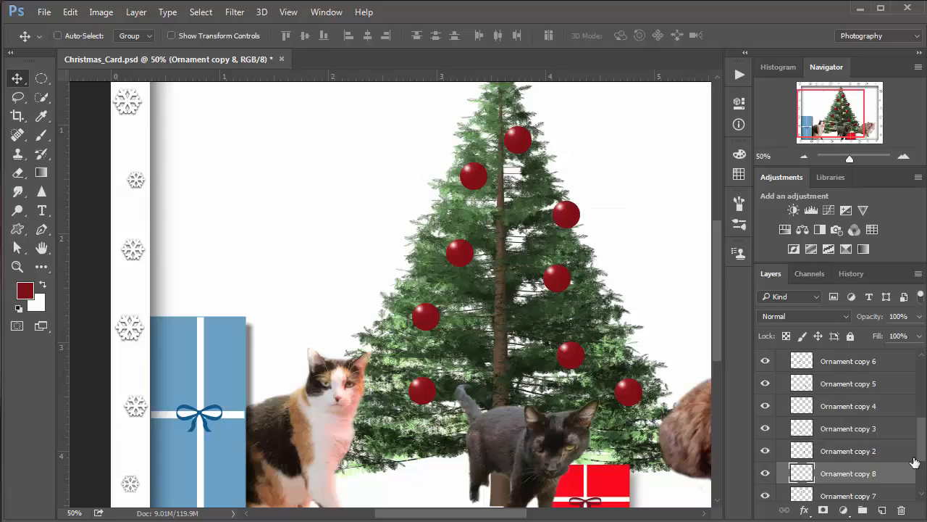
Identify the layer of the ball on the tree's upper right edge and scale that ball down slightly
drag(922, 451, 921, 437)
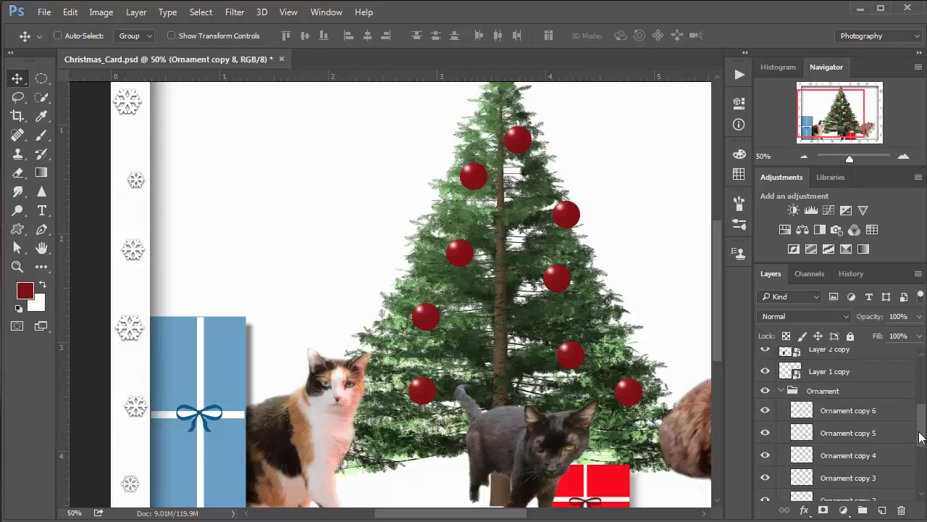
click(765, 412)
click(765, 411)
scroll(915, 420, down, 3)
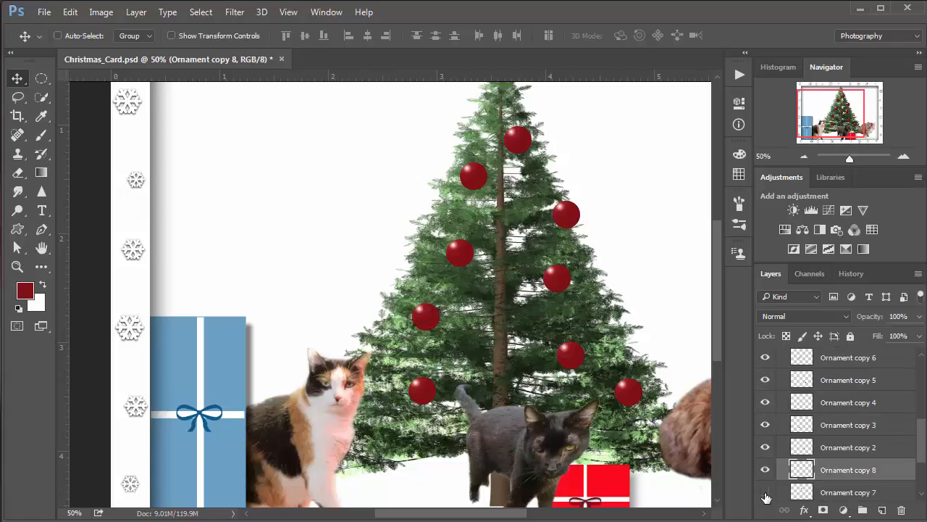
click(766, 495)
click(765, 495)
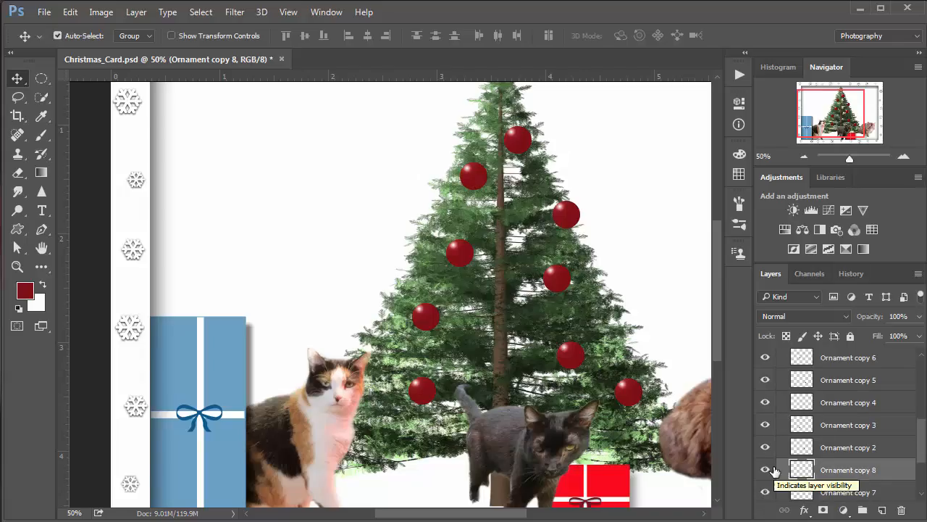
key(ctrl+t)
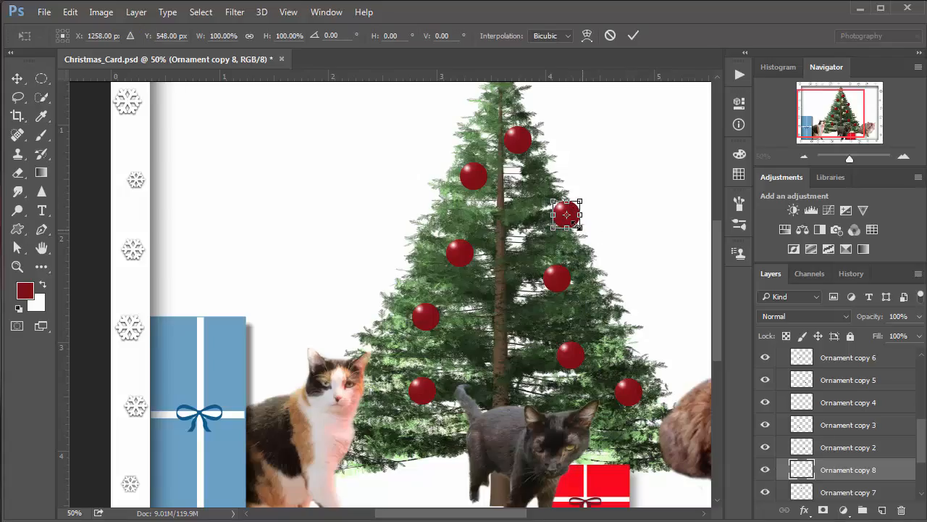
drag(579, 227, 575, 221)
key(Return)
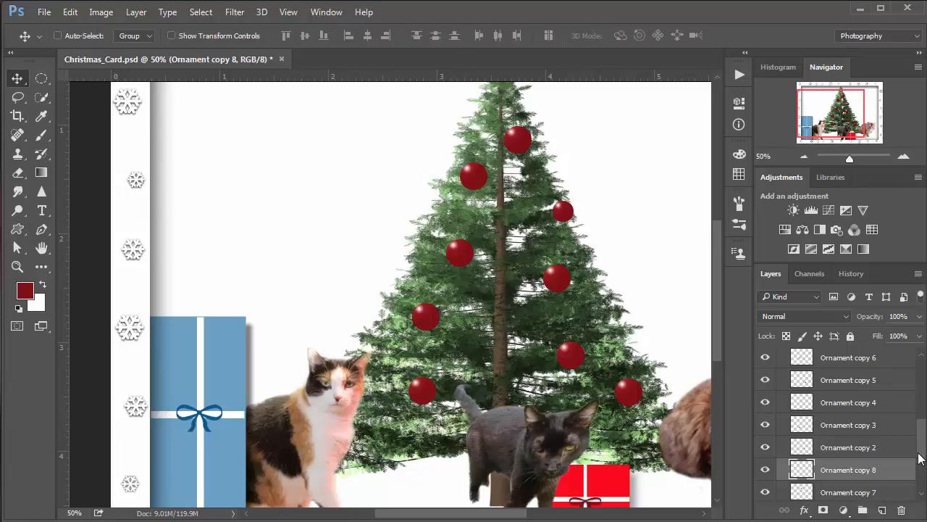
Scale down the ball on the tree's upper left to match the smaller one on the upper right edge
scroll(920, 458, down, 3)
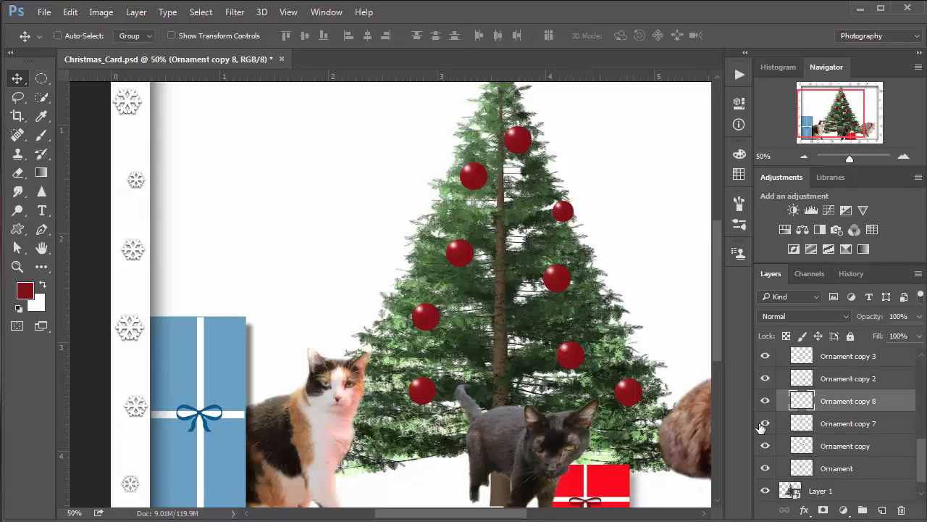
click(764, 424)
click(827, 424)
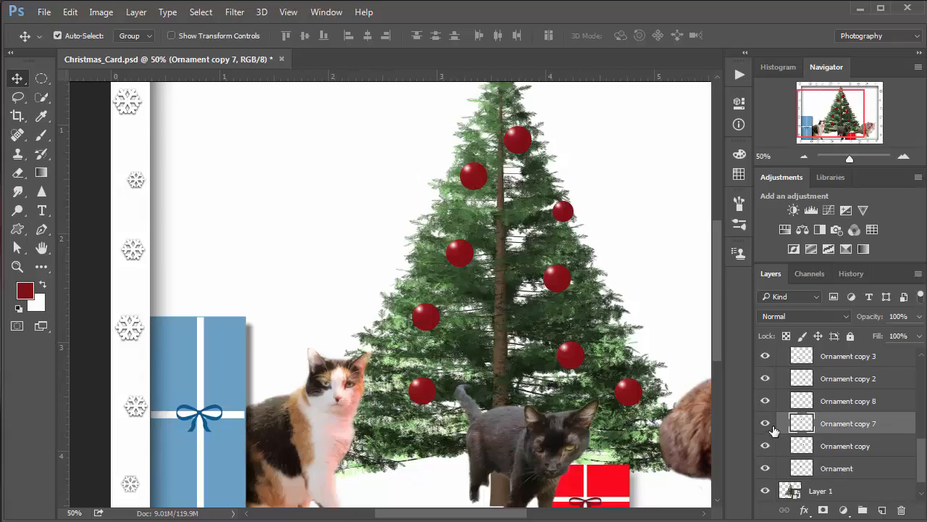
key(ctrl+t)
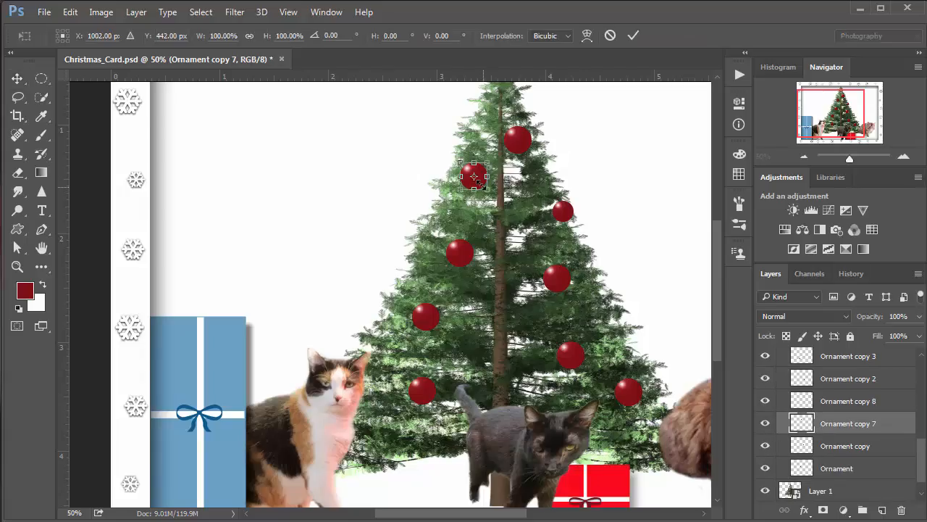
drag(483, 187, 478, 183)
key(Return)
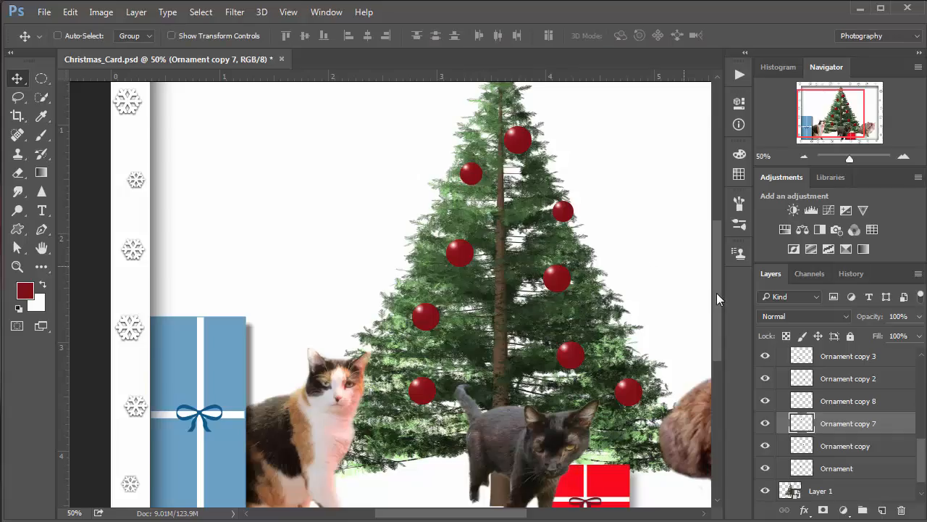
Toggle the visibility of the ornament layers one by one to find which layer holds the topmost ball
click(767, 446)
click(767, 446)
click(766, 468)
click(767, 468)
click(765, 402)
click(765, 401)
click(766, 381)
click(764, 357)
click(765, 357)
drag(923, 458, 923, 429)
click(764, 444)
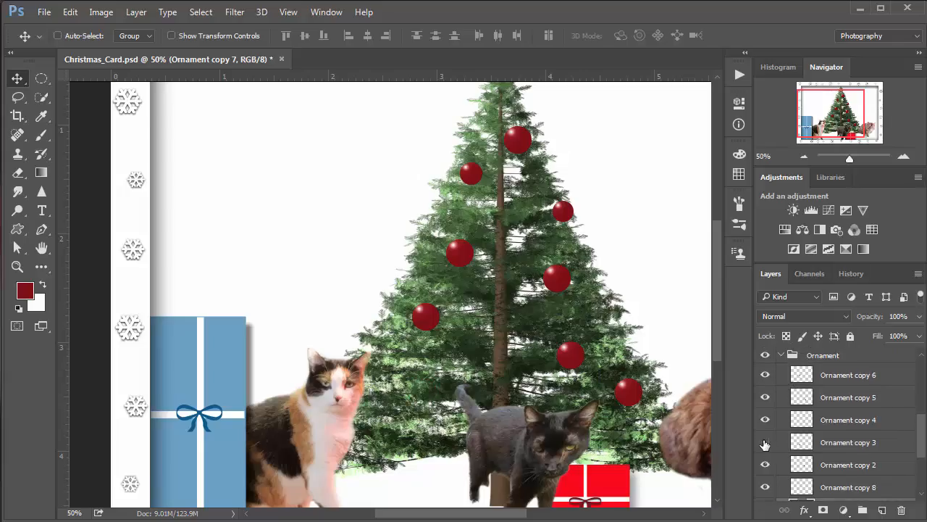
click(765, 442)
click(766, 419)
click(765, 420)
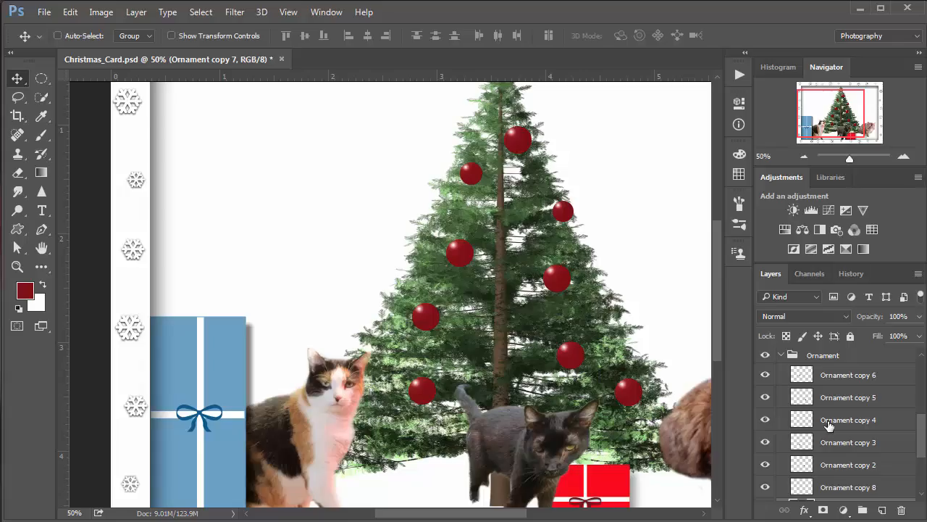
Scale down the topmost ball, on the Ornament copy 4 layer, to match the other small ornaments
click(833, 420)
key(ctrl)
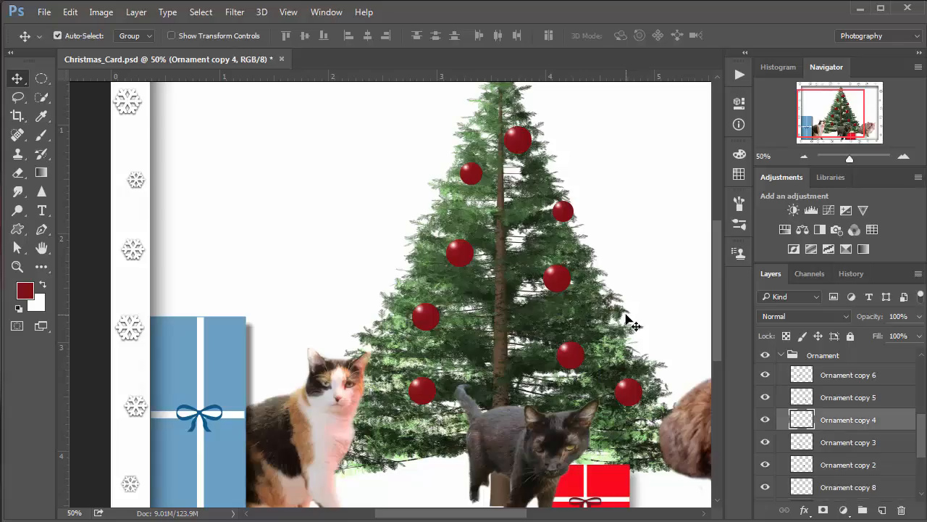
key(ctrl+t)
drag(533, 153, 525, 145)
key(Return)
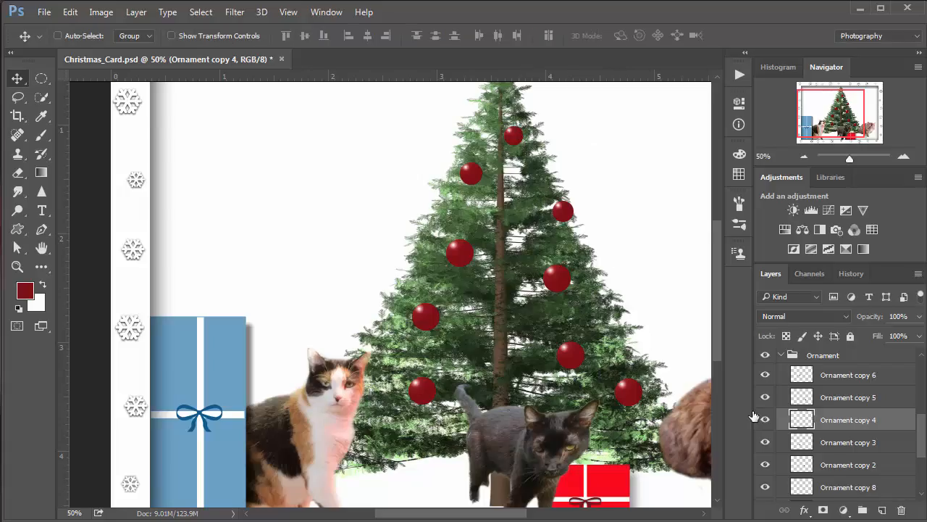
Check which ball each lower ornament layer holds by toggling its visibility, leaving the topmost ball's size as it is
scroll(924, 431, down, 3)
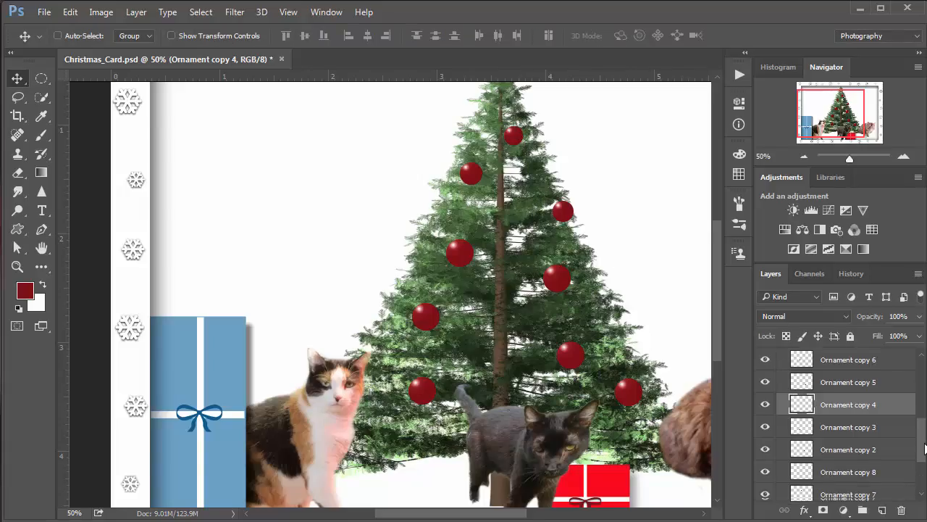
click(765, 453)
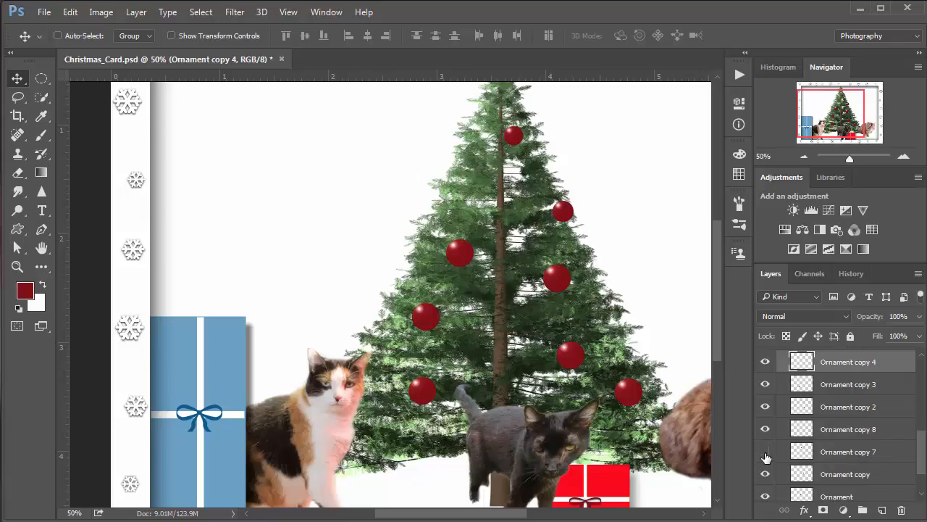
click(765, 453)
click(766, 475)
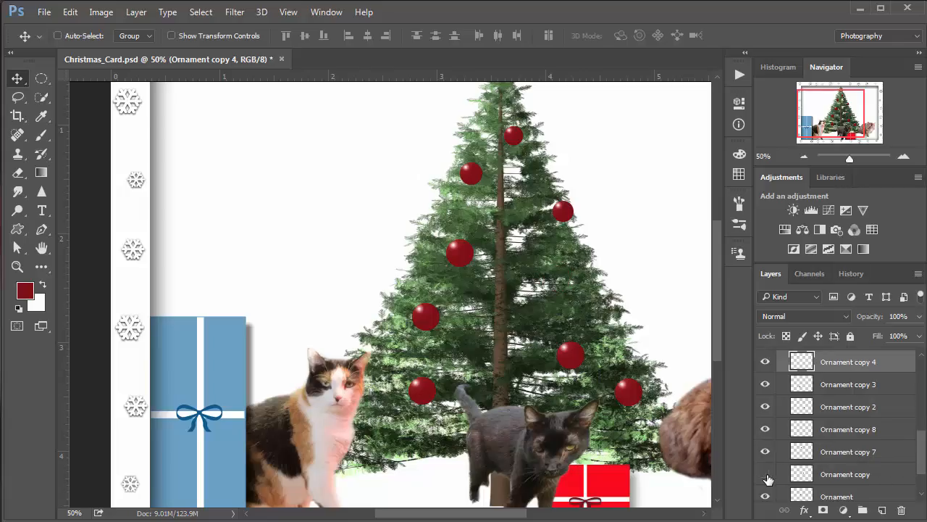
click(766, 476)
click(763, 499)
click(763, 498)
drag(924, 456, 923, 442)
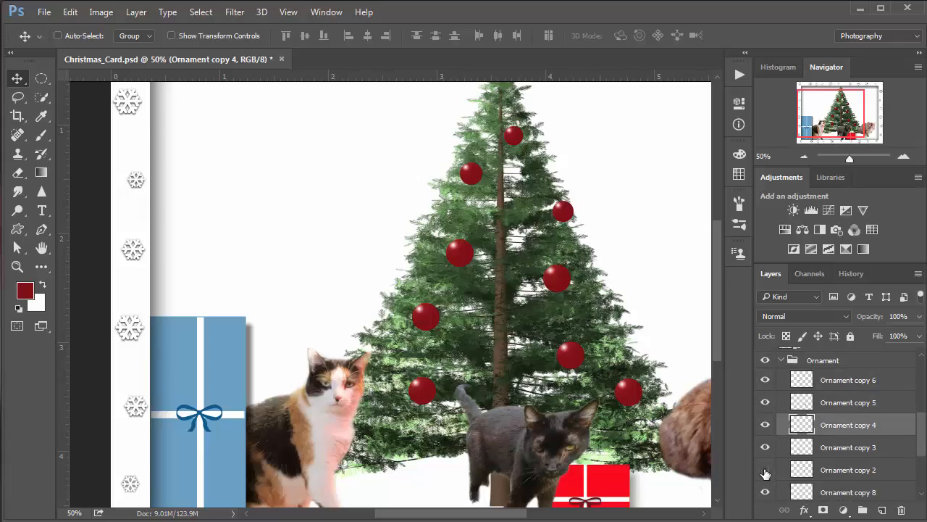
click(766, 472)
click(766, 472)
key(ctrl+t)
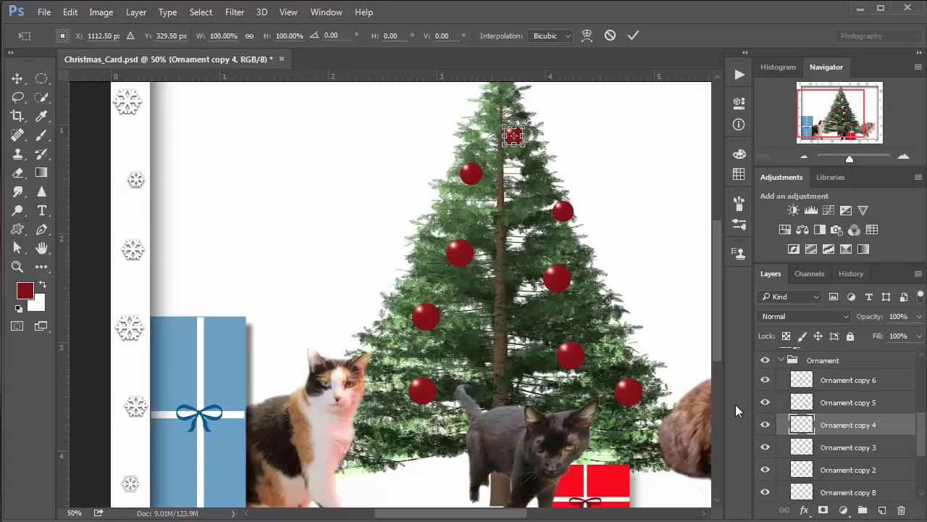
key(Return)
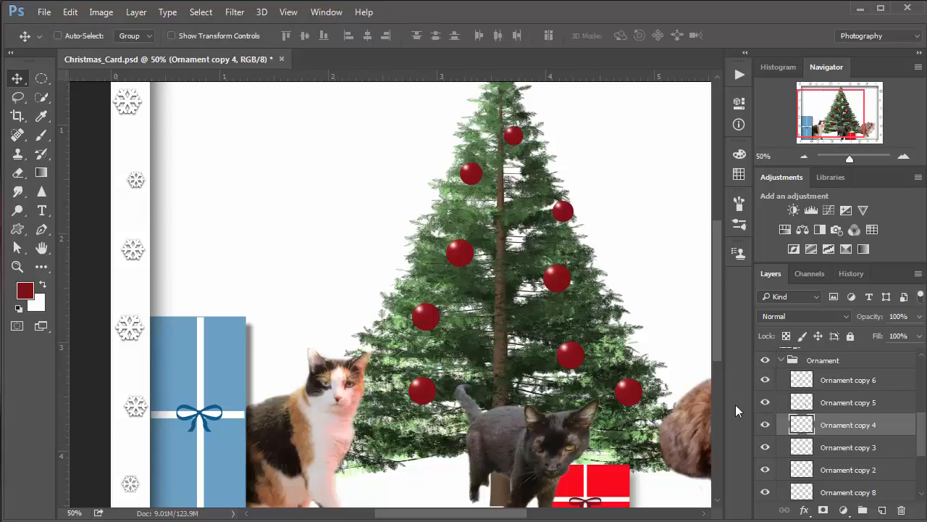
Identify the layer of the ball at the tree's lower left and scale that ball down slightly
click(767, 448)
click(767, 448)
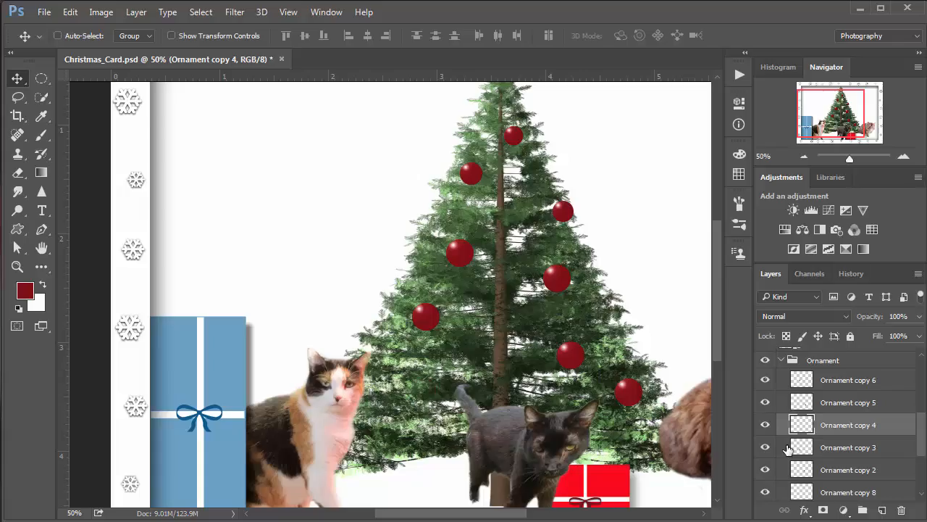
click(823, 451)
key(ctrl+t)
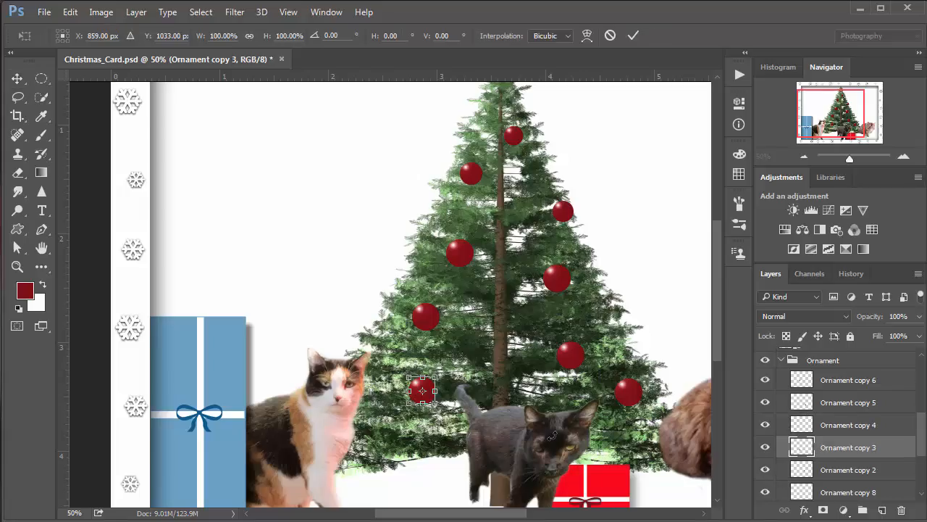
drag(422, 392, 420, 389)
key(Return)
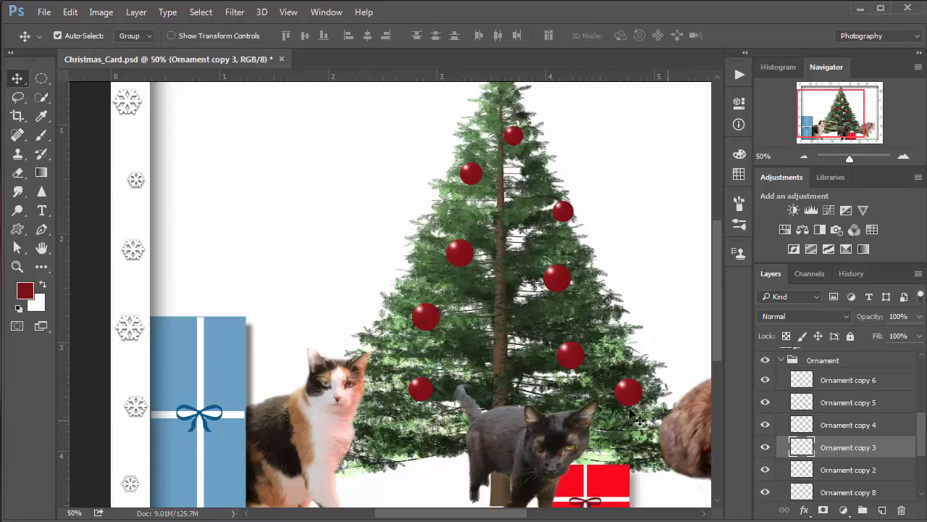
Hide the Ornament copy 6, 5, 4 and 3 layers in turn to identify the ball on each
ctrl+click(629, 395)
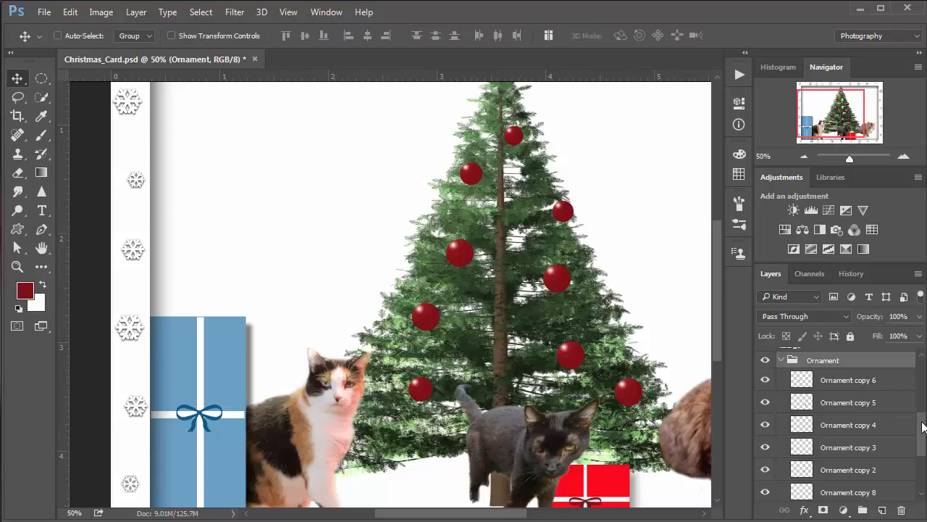
scroll(919, 431, up, 2)
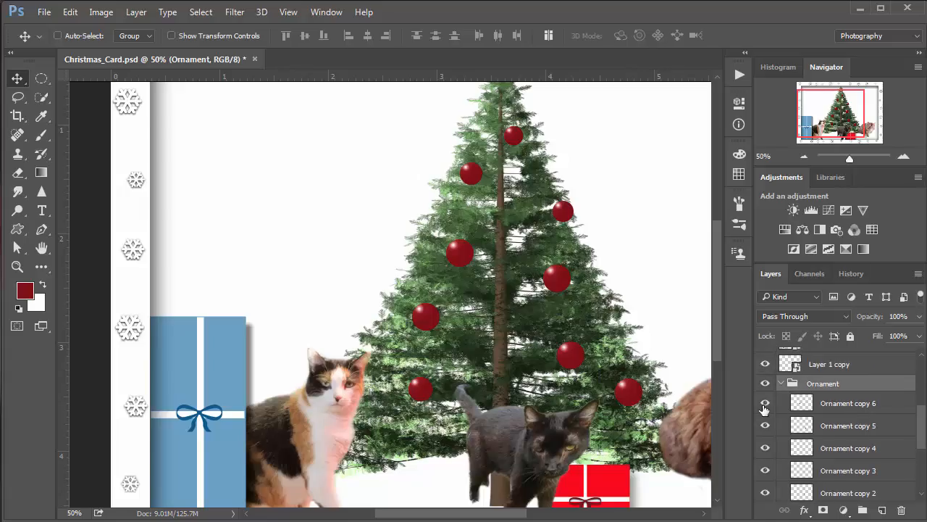
click(765, 405)
click(765, 426)
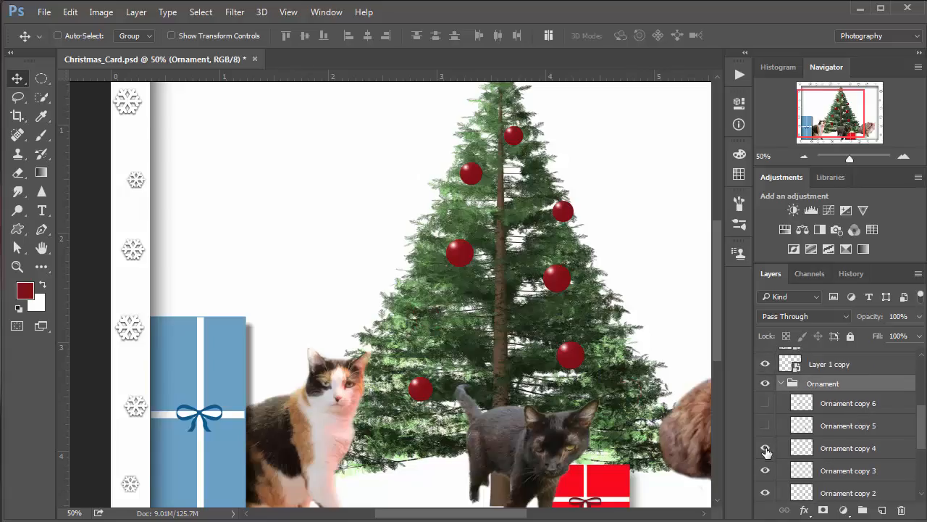
click(765, 448)
click(765, 472)
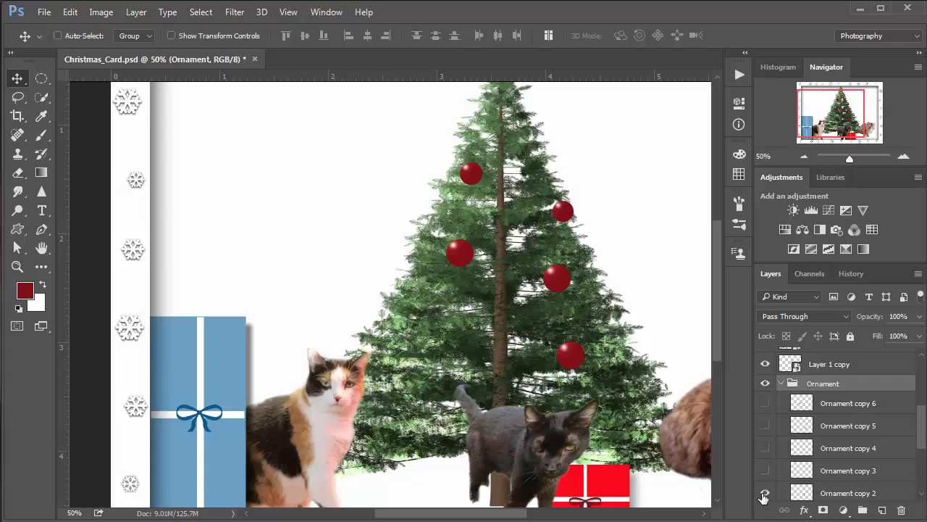
Scale the Ornament copy 2 ball, lower on the tree beside the trunk, down to about 59% with Free Transform
click(765, 493)
click(765, 492)
click(828, 495)
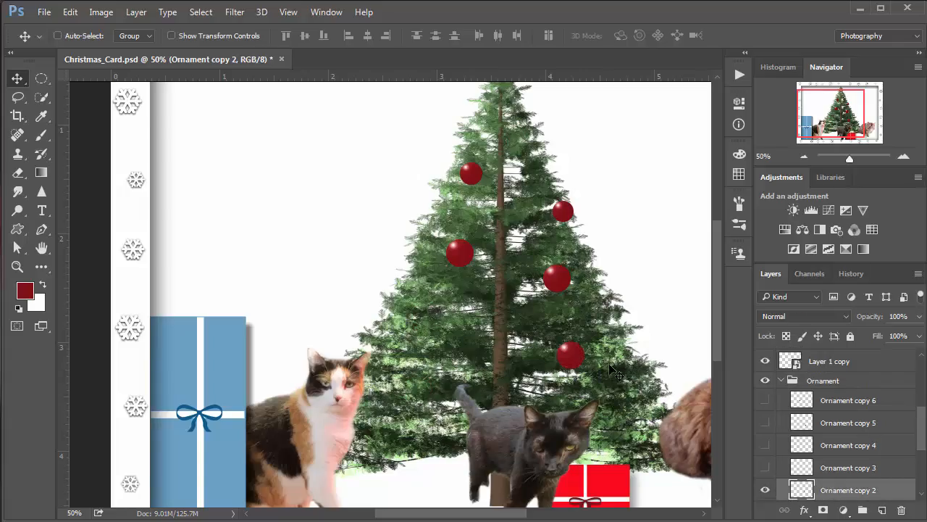
key(ctrl+t)
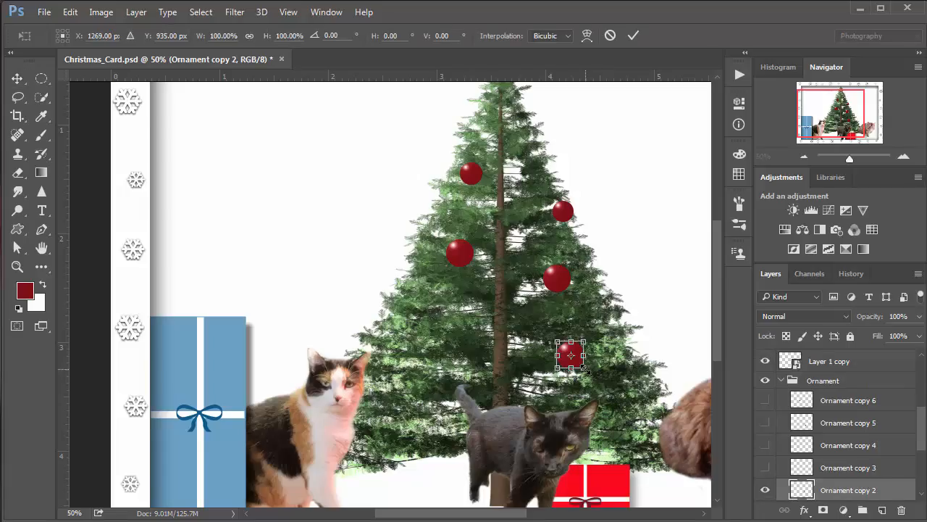
drag(584, 368, 575, 359)
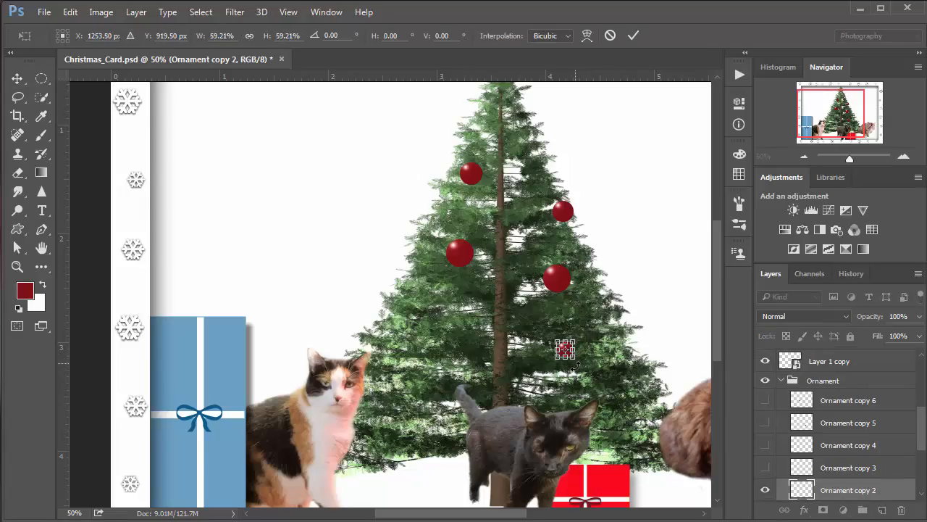
key(Return)
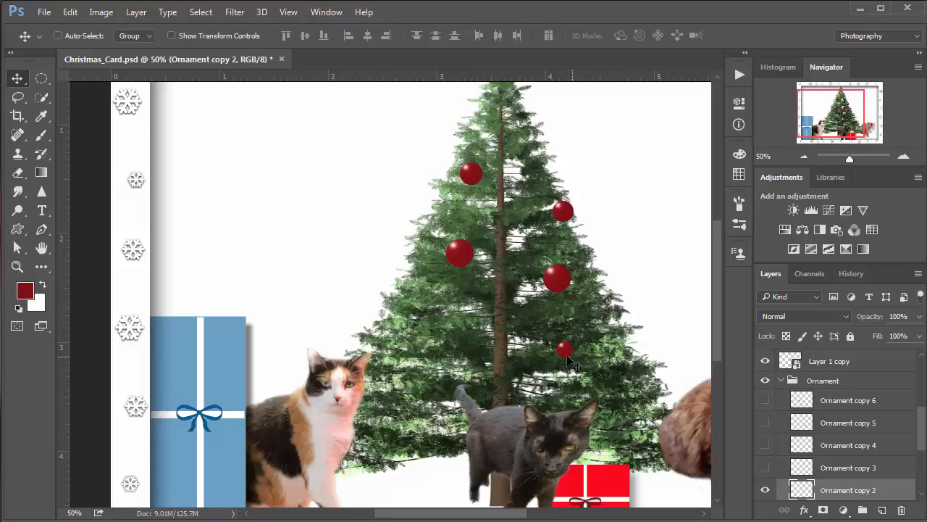
Duplicate the shrunken ornament near the top of the tree and make the layers Ornament copy 3 through 6 visible
drag(568, 355, 520, 97)
drag(765, 468, 765, 404)
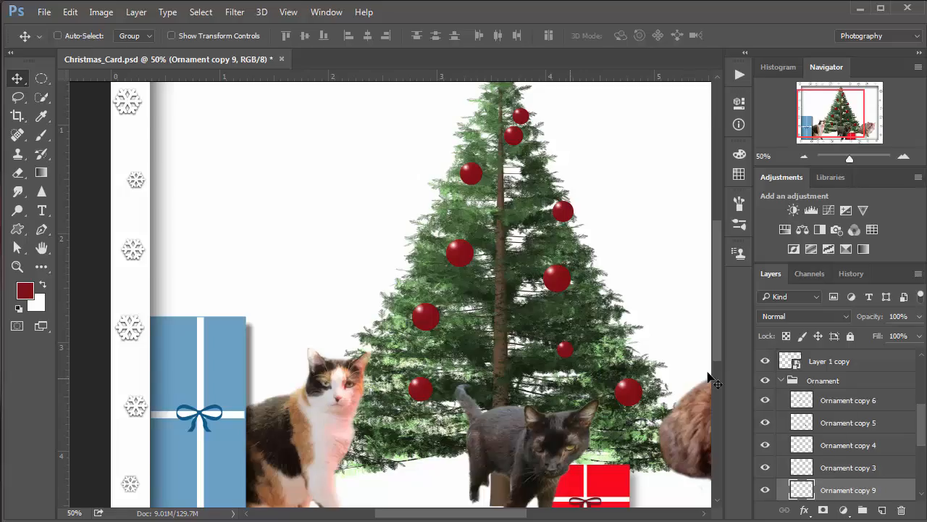
Identify the Ornament copy 6 ball by toggling layer visibility, and scale it to about 83% with Free Transform
click(766, 446)
click(766, 447)
scroll(924, 419, up, 3)
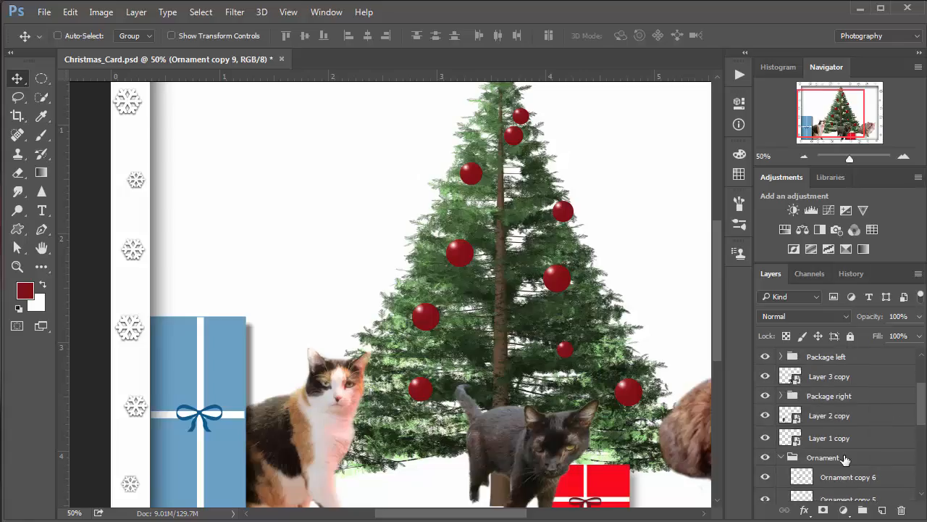
scroll(925, 412, down, 2)
click(765, 434)
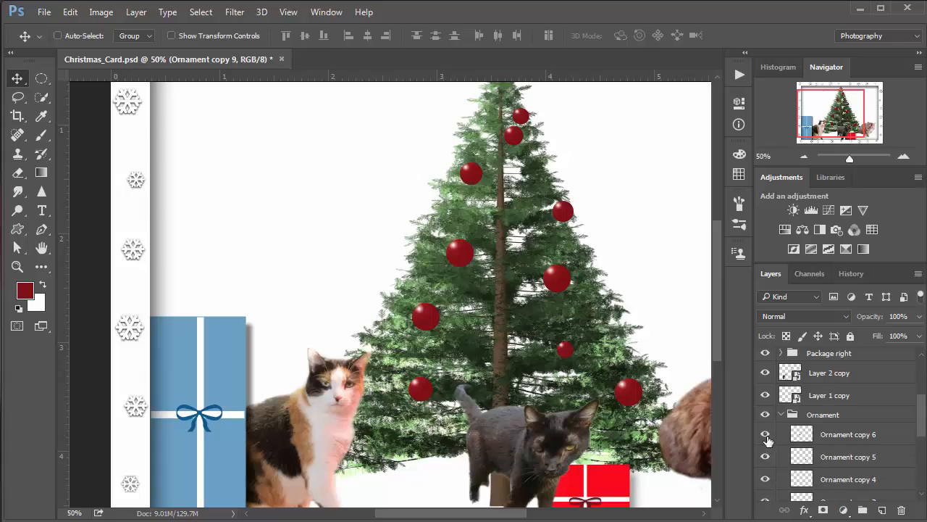
click(767, 457)
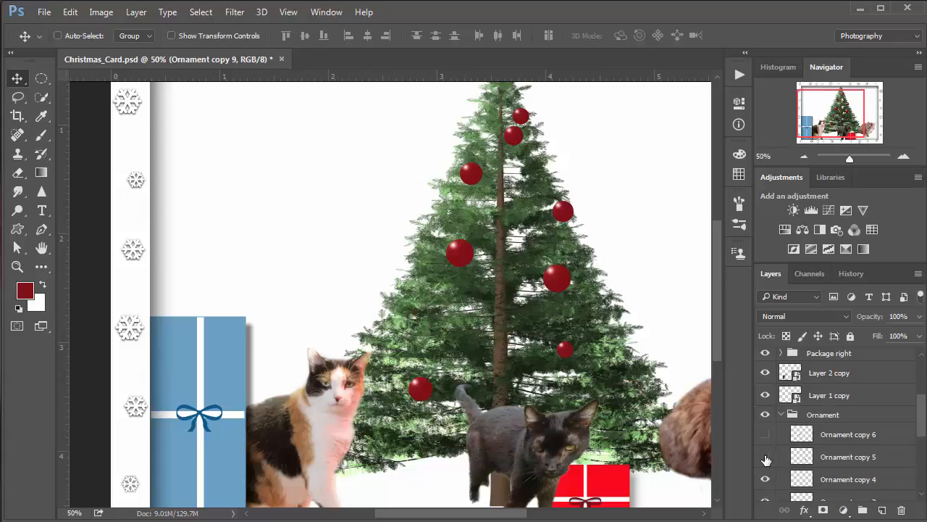
click(766, 458)
click(765, 434)
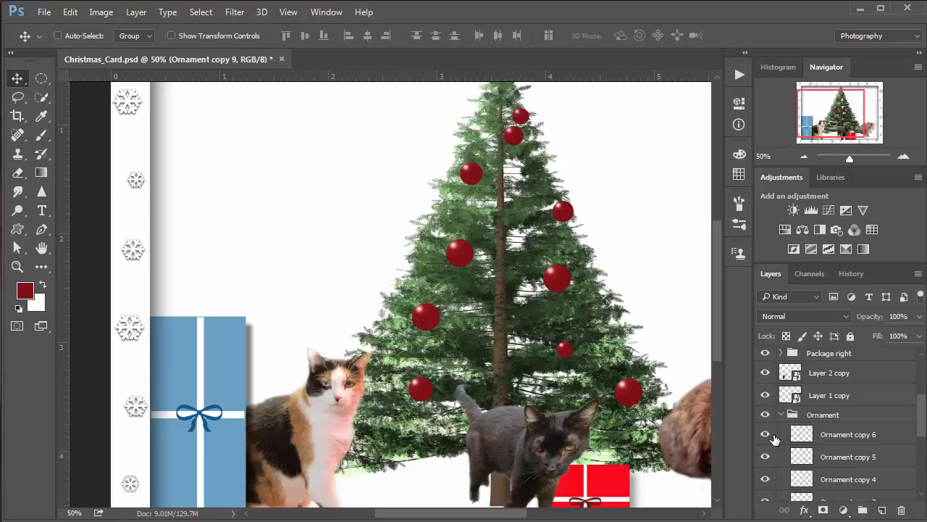
click(797, 438)
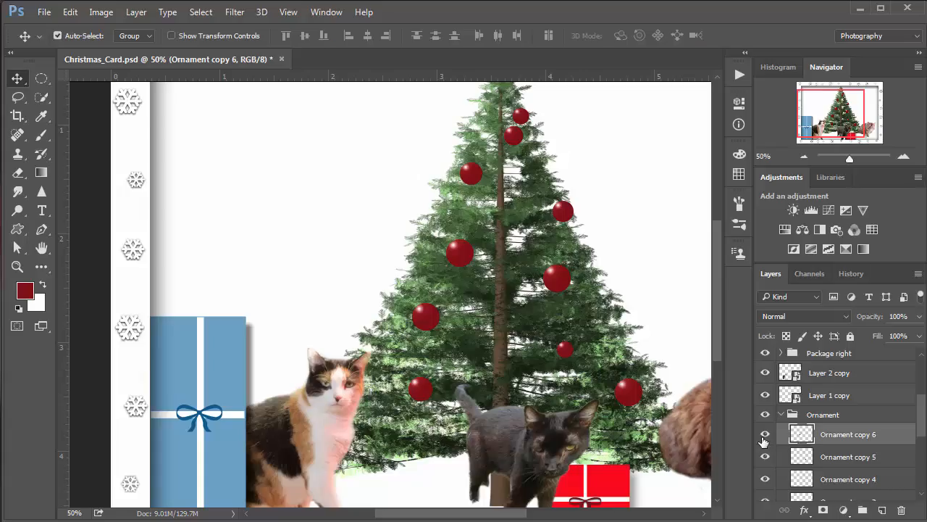
key(ctrl+t)
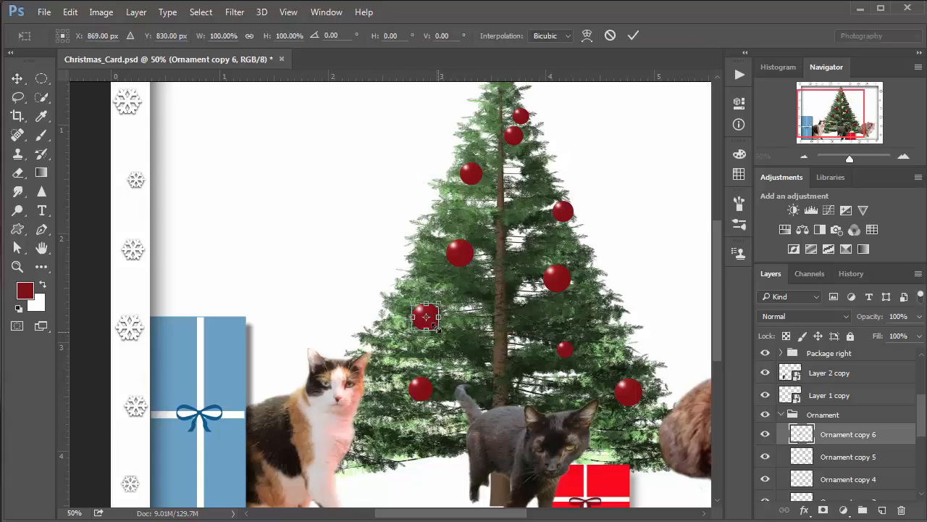
drag(438, 329, 435, 326)
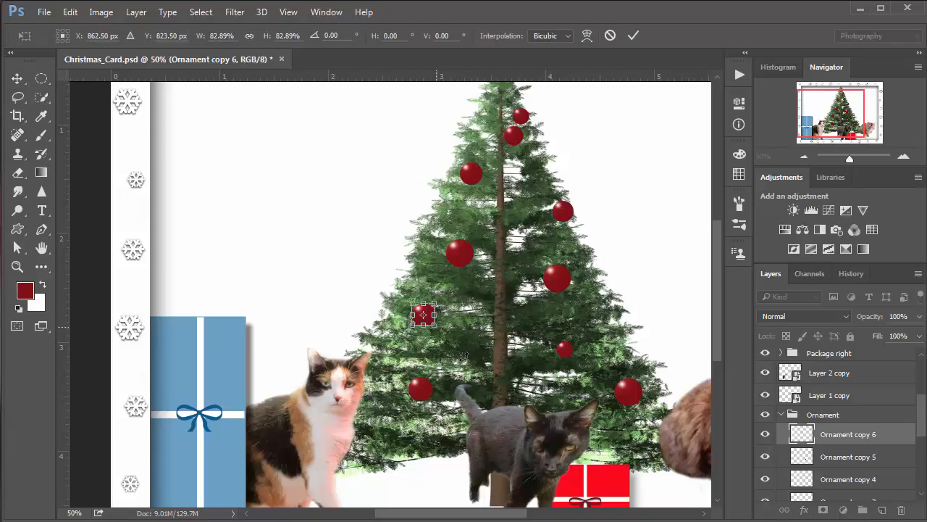
key(Return)
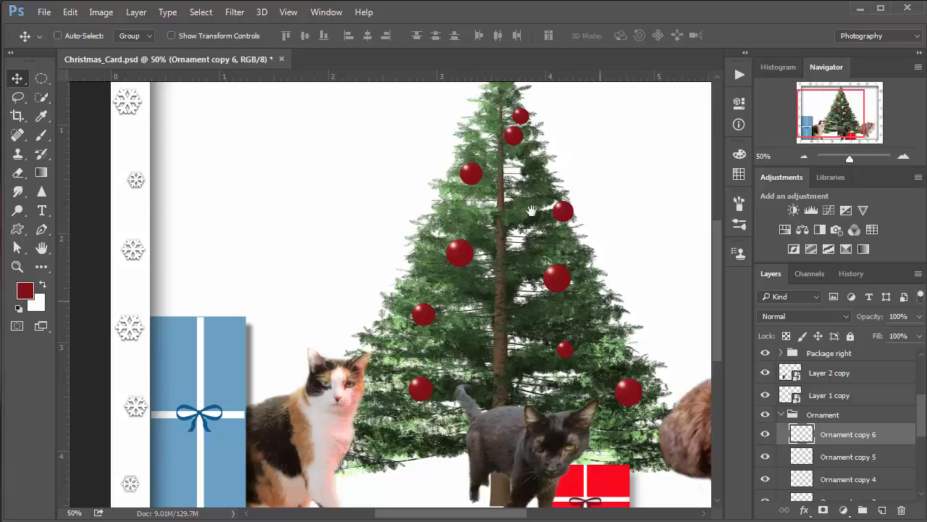
Hide other ornament layers to identify Ornament copy 4, and move that ball up close to the tree's tip
drag(531, 217, 524, 276)
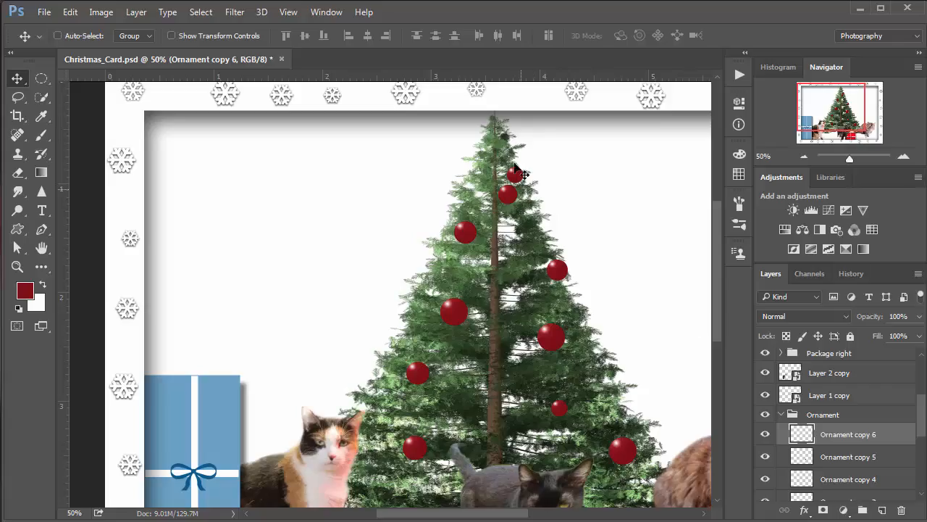
click(766, 478)
click(765, 476)
click(766, 479)
drag(923, 426, 923, 480)
drag(765, 446, 768, 355)
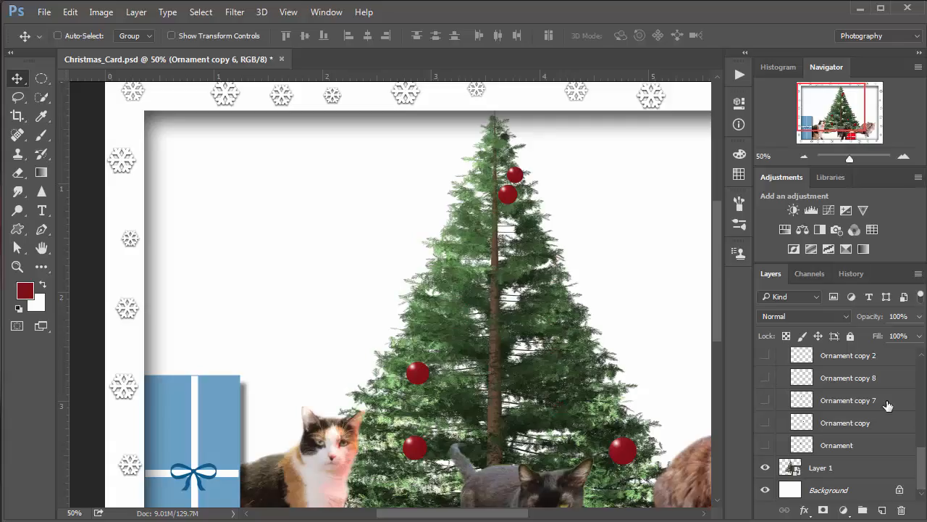
drag(923, 471, 923, 427)
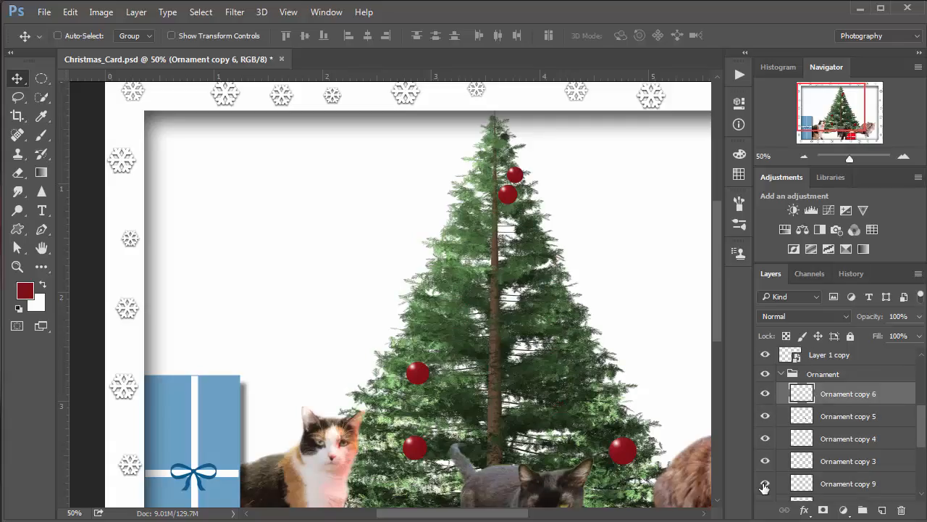
drag(766, 462, 765, 430)
click(766, 438)
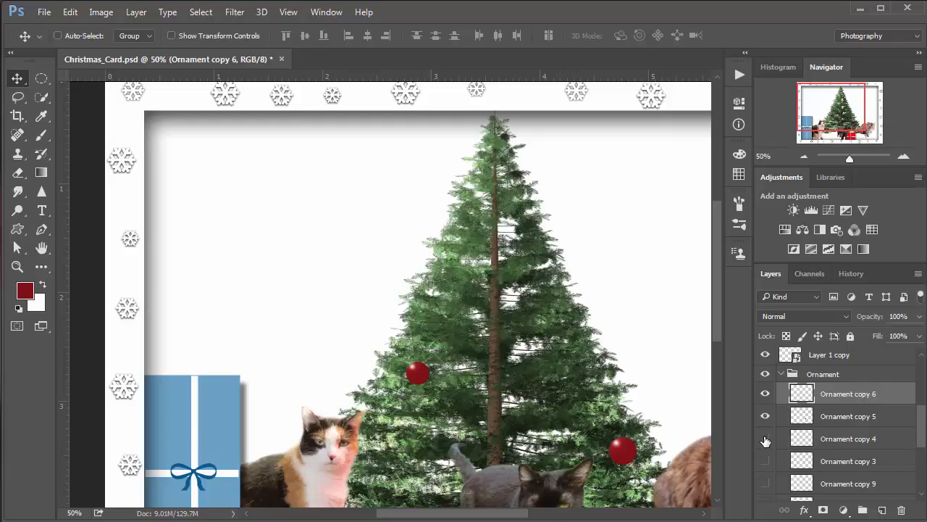
click(832, 439)
drag(507, 202, 506, 157)
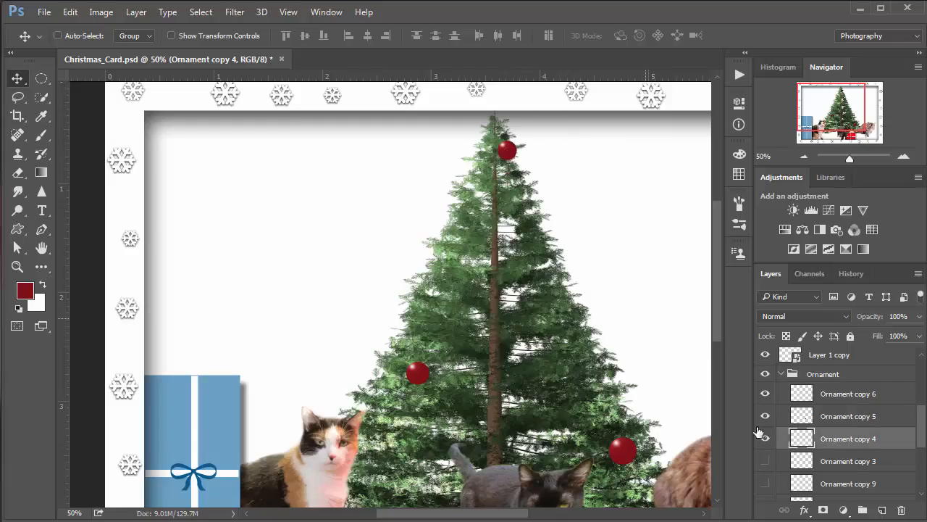
Show all the hidden ornament layers again and move the Ornament copy 4 ball down below the small top ornament
drag(766, 465, 768, 512)
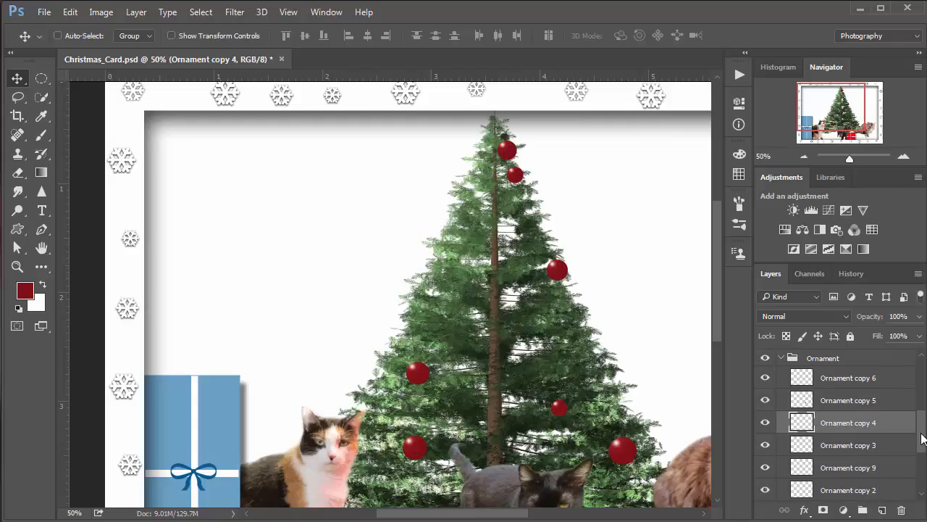
drag(923, 438, 923, 475)
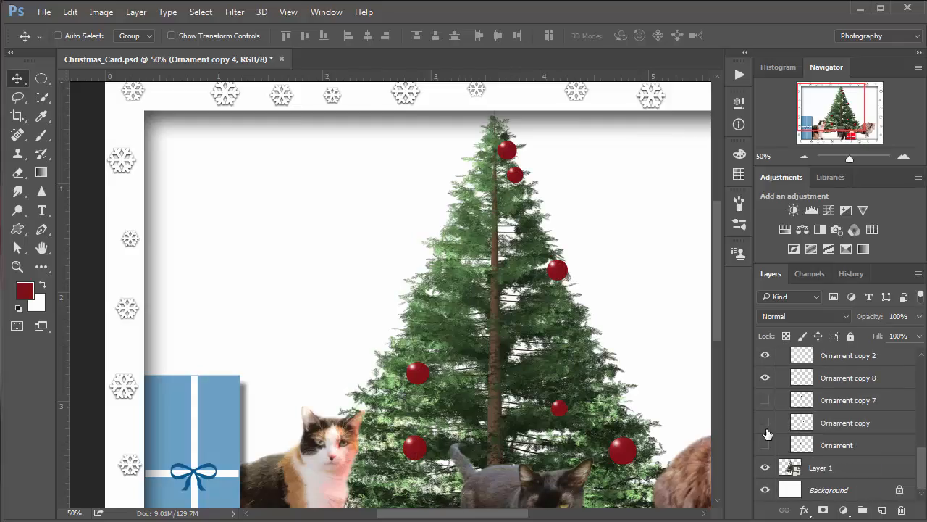
drag(766, 400, 765, 445)
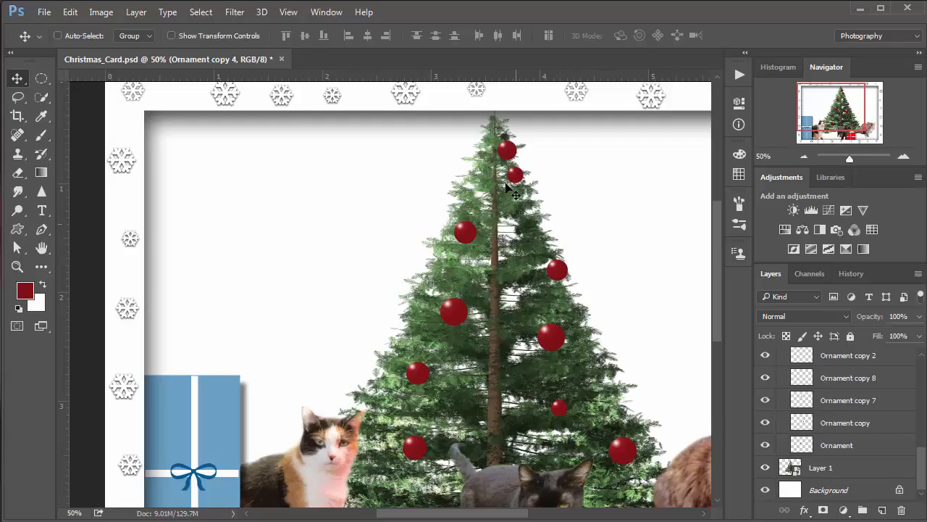
drag(510, 190, 516, 262)
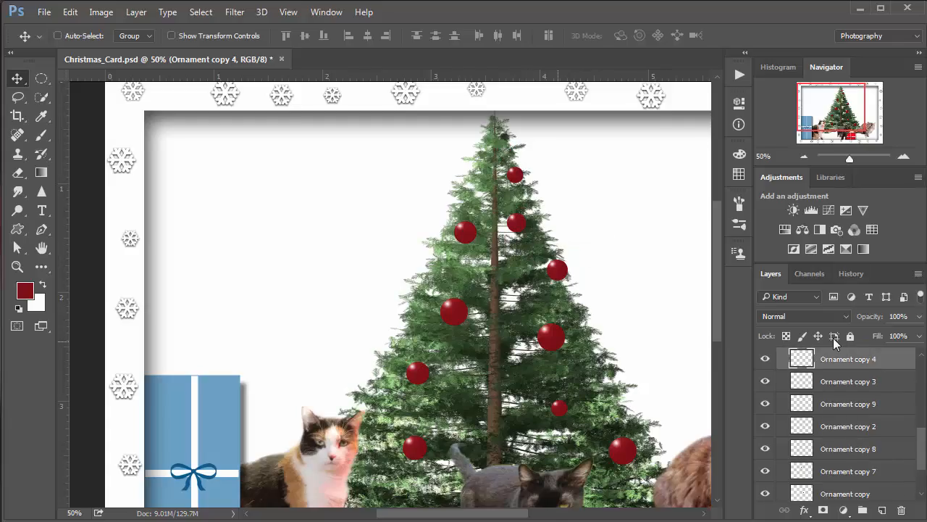
drag(922, 455, 921, 422)
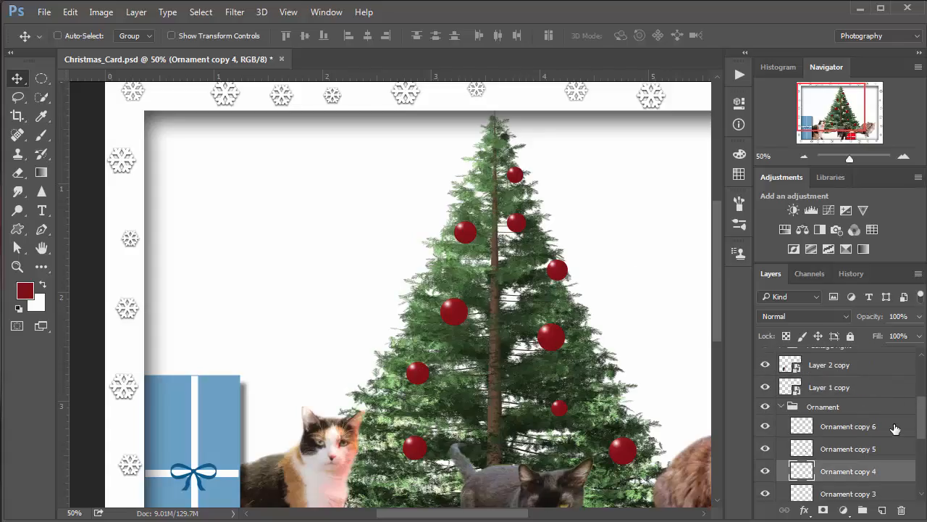
click(765, 428)
click(765, 427)
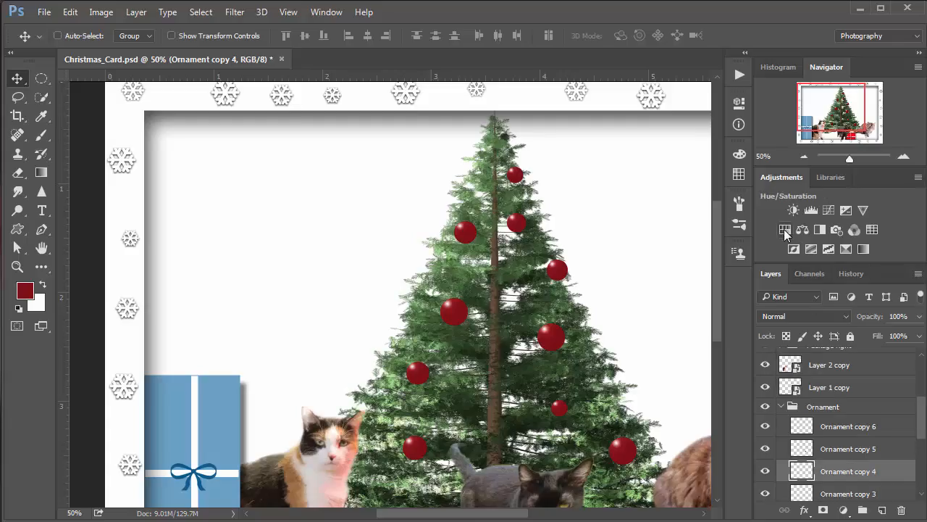
Hide the Adjustments panel and display it again
click(334, 15)
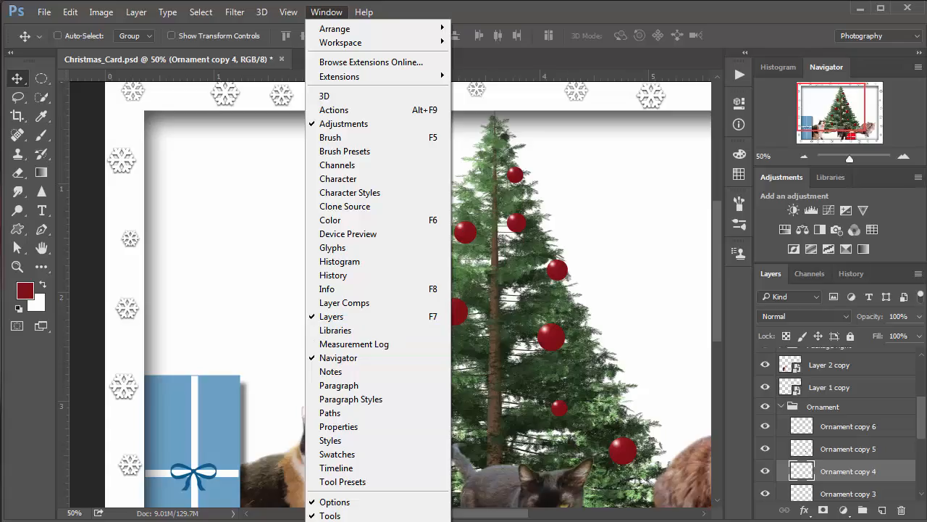
click(344, 123)
click(324, 12)
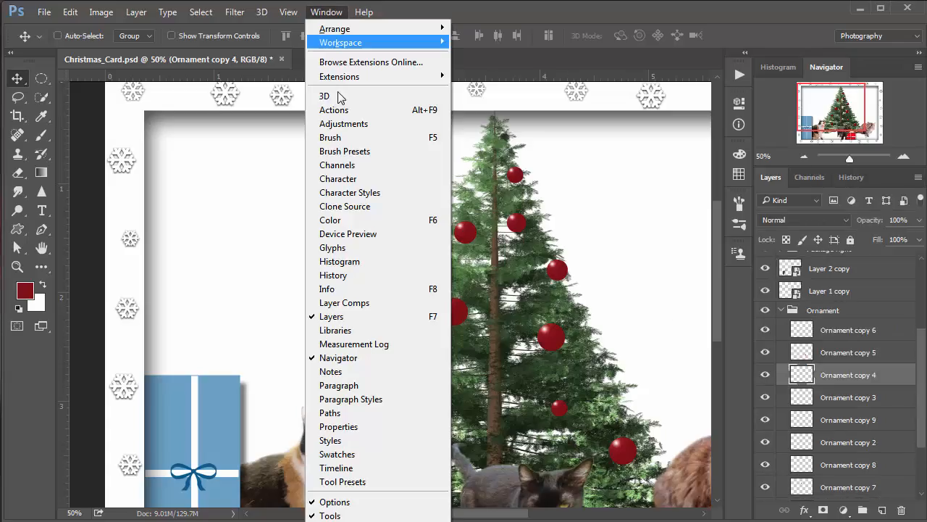
click(346, 125)
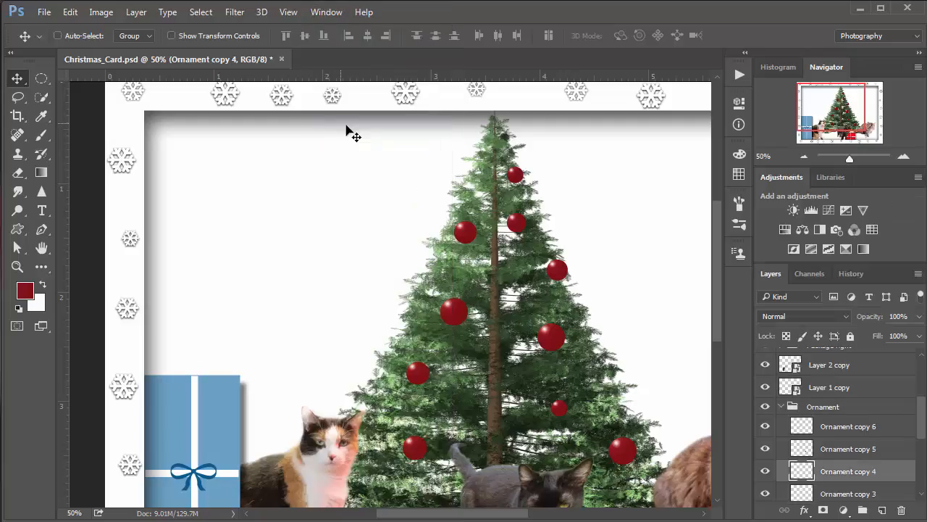
Add a Hue/Saturation adjustment with Hue -32 above Ornament copy 4 and clip it to that layer only
click(785, 230)
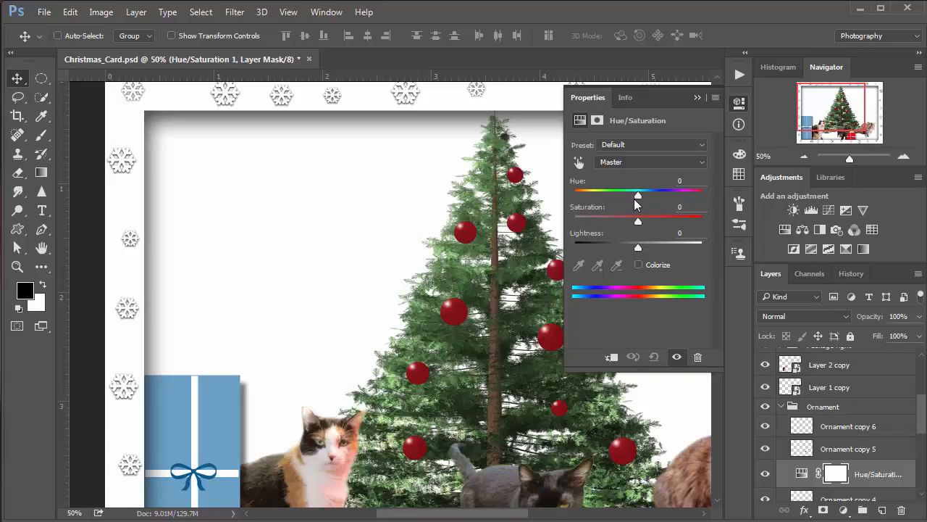
mouse_move(635, 200)
mouse_down()
mouse_move(611, 200)
mouse_move(678, 203)
mouse_move(620, 210)
mouse_up()
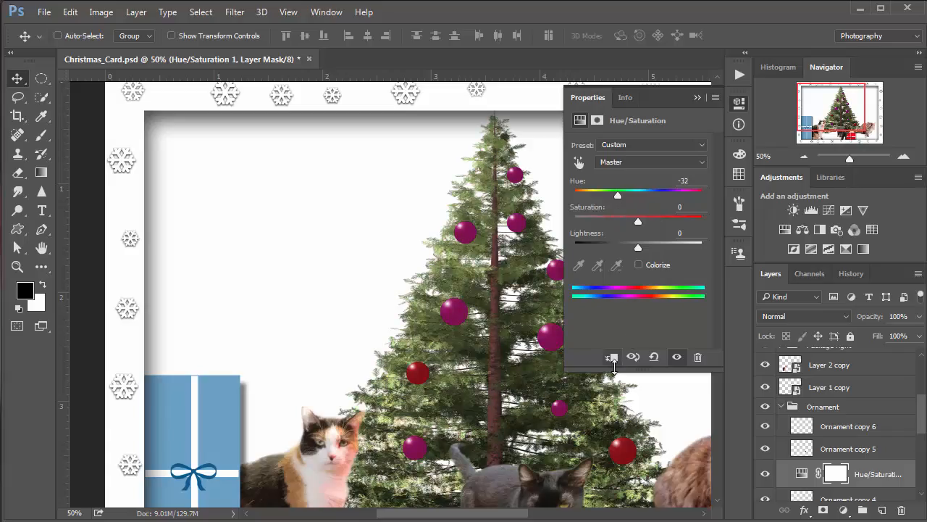
click(613, 358)
click(613, 358)
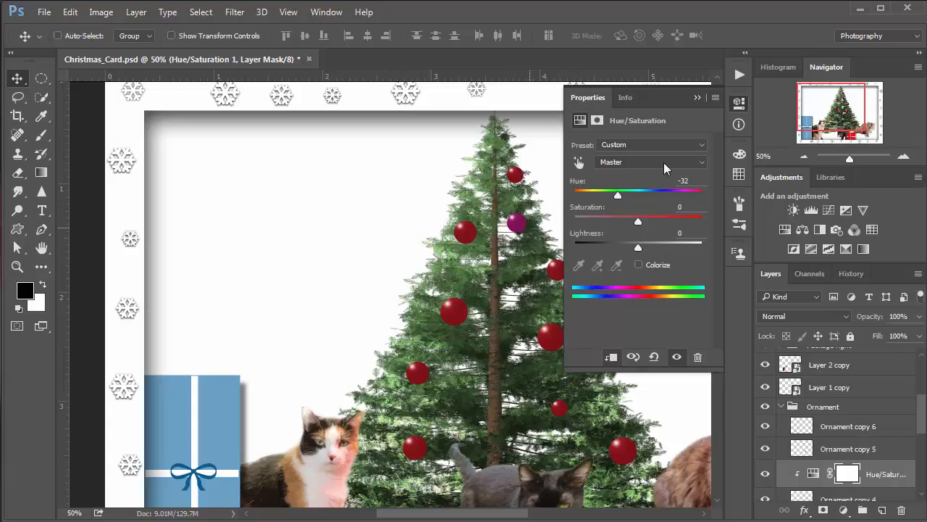
click(698, 99)
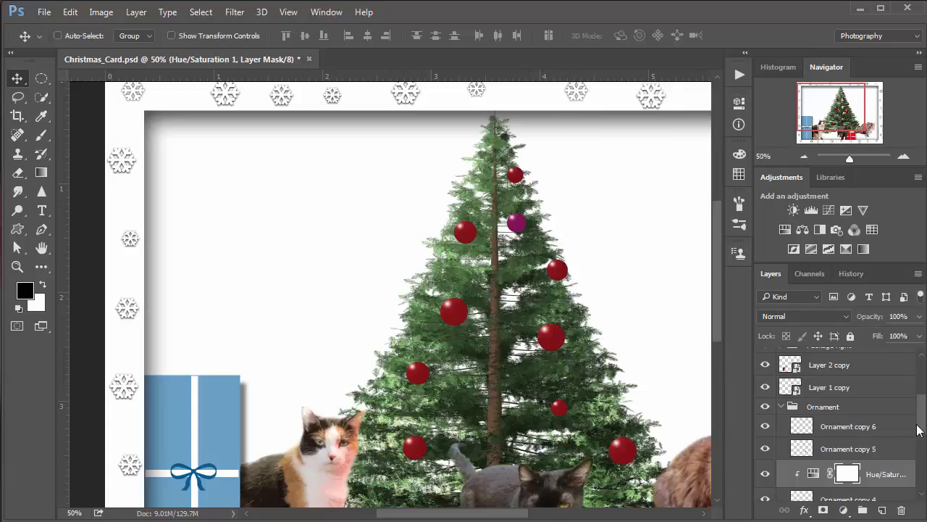
Toggle ornament layers to identify Ornament copy 2, and add a Hue/Saturation adjustment with Hue -110 clipped to that layer
scroll(922, 435, down, 1)
scroll(922, 435, down, 4)
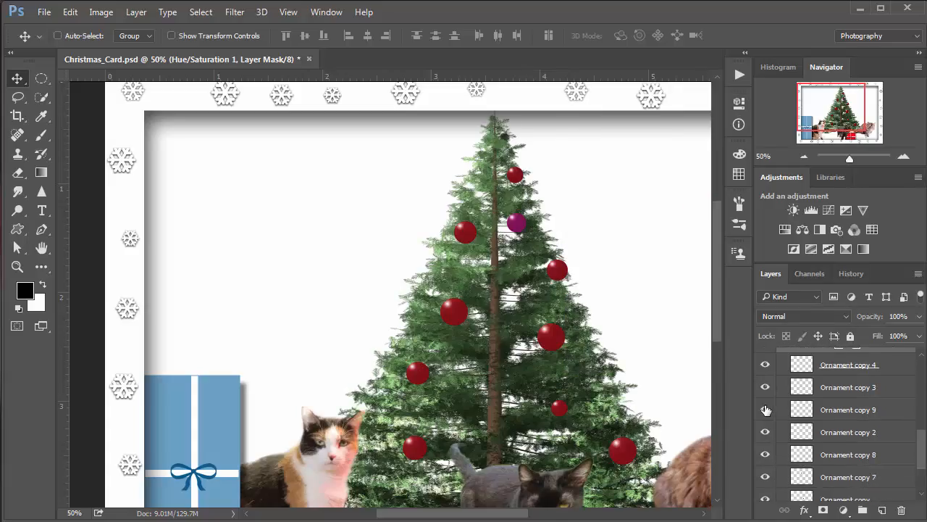
click(766, 410)
click(765, 410)
click(766, 437)
click(766, 437)
click(803, 434)
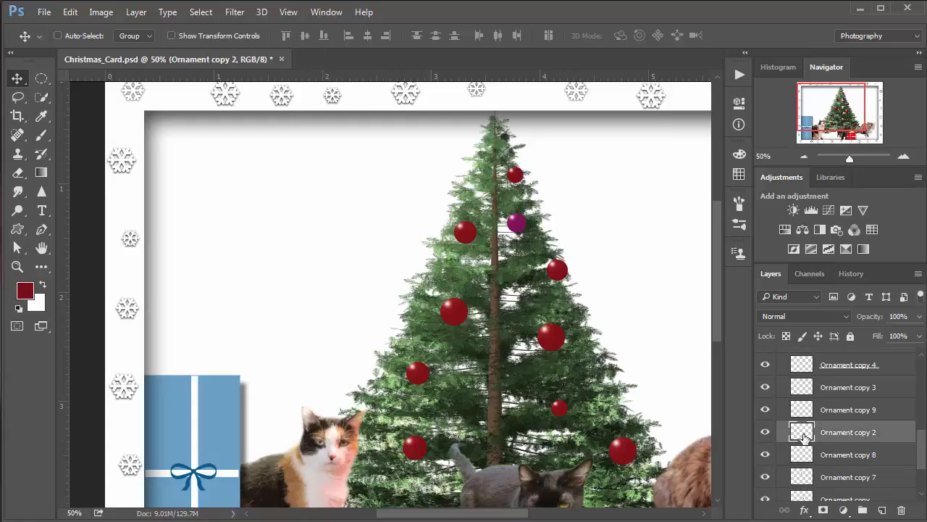
click(784, 231)
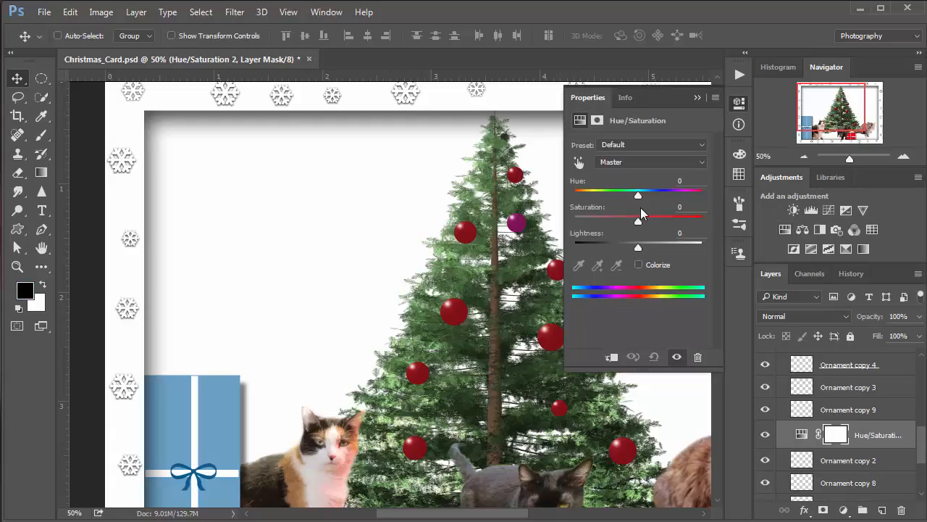
drag(637, 196, 616, 197)
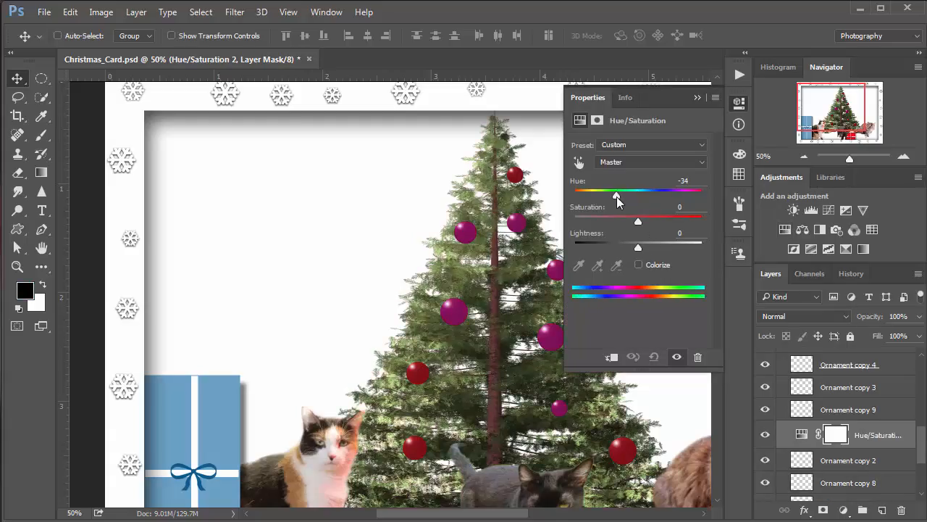
click(611, 358)
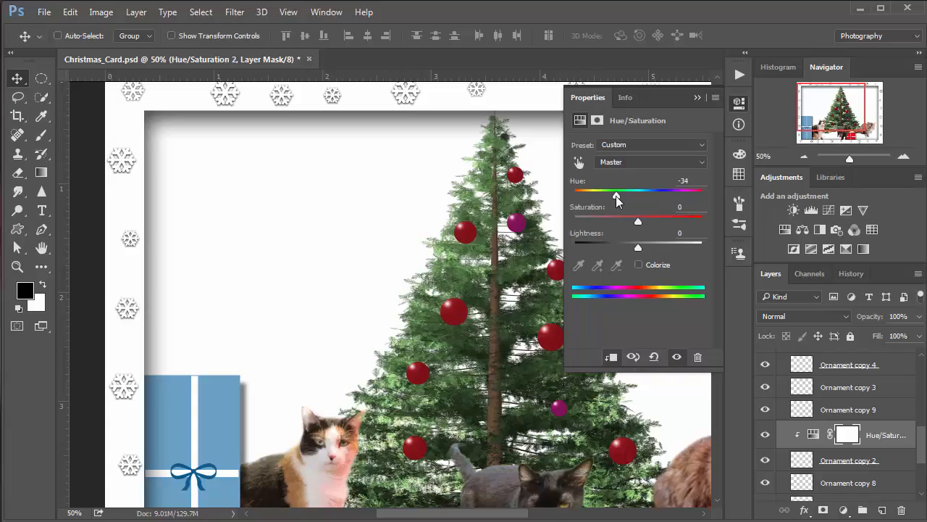
drag(616, 195, 593, 198)
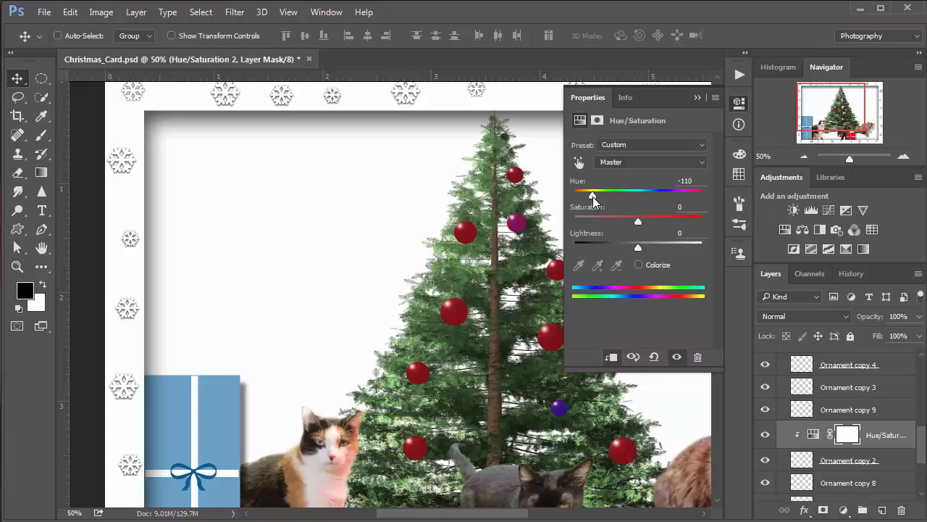
click(698, 98)
Recolour the Ornament copy 8 ball yellow with a clipped Hue/Saturation adjustment at Hue +52 and Saturation +19
scroll(924, 453, down, 3)
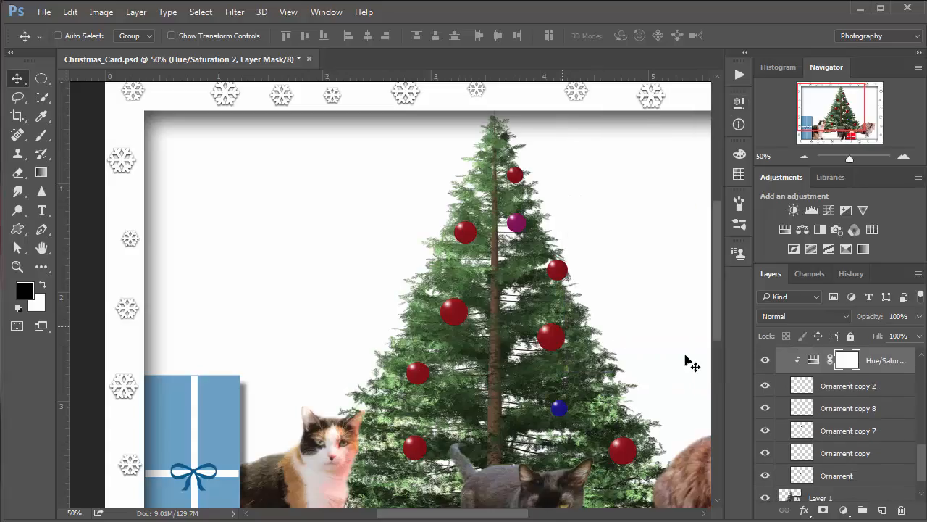
click(765, 387)
click(765, 387)
click(766, 410)
click(766, 410)
click(806, 410)
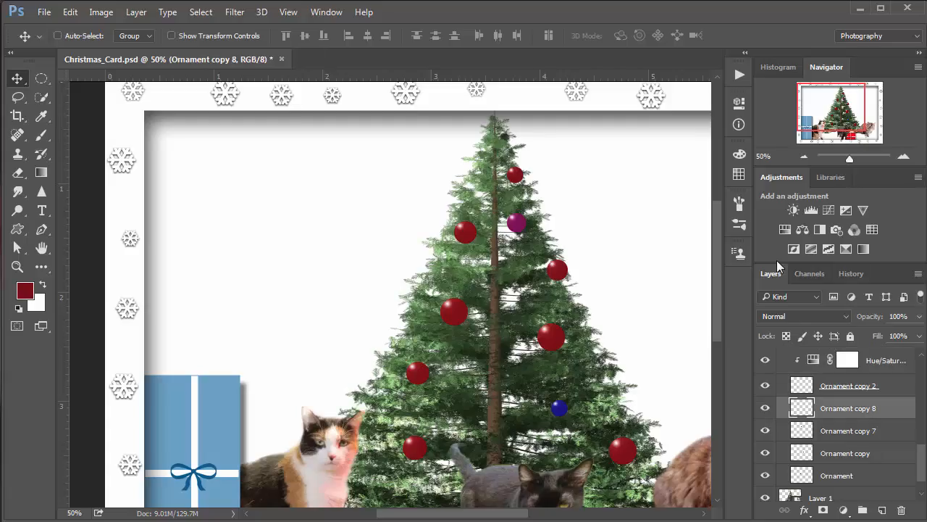
click(784, 231)
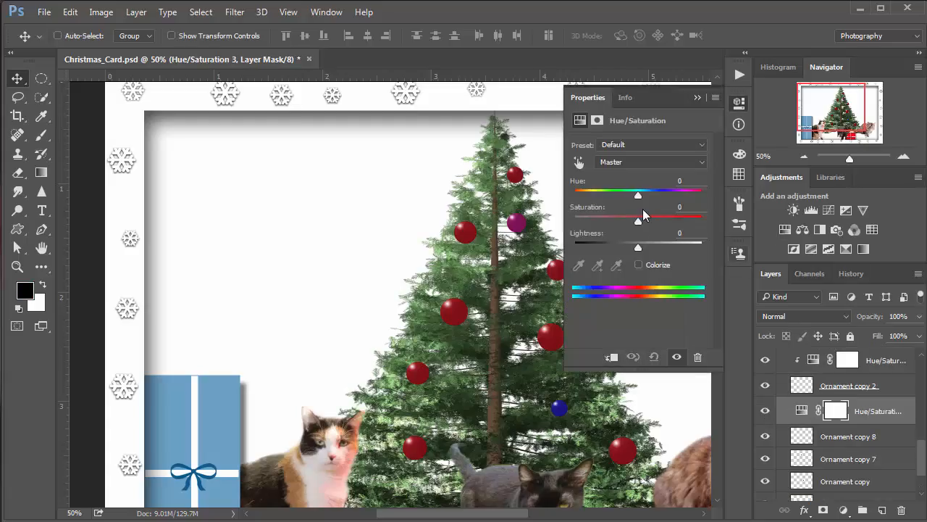
drag(639, 226, 669, 202)
click(610, 357)
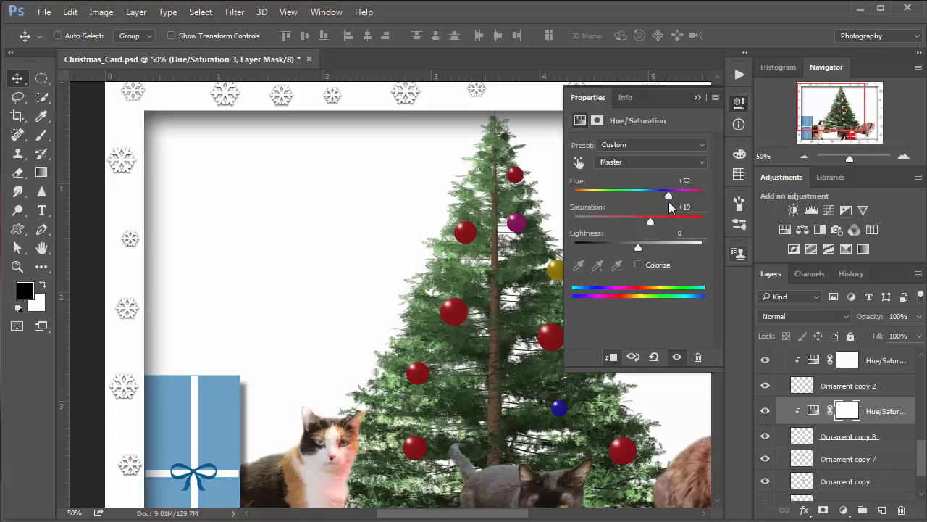
click(697, 97)
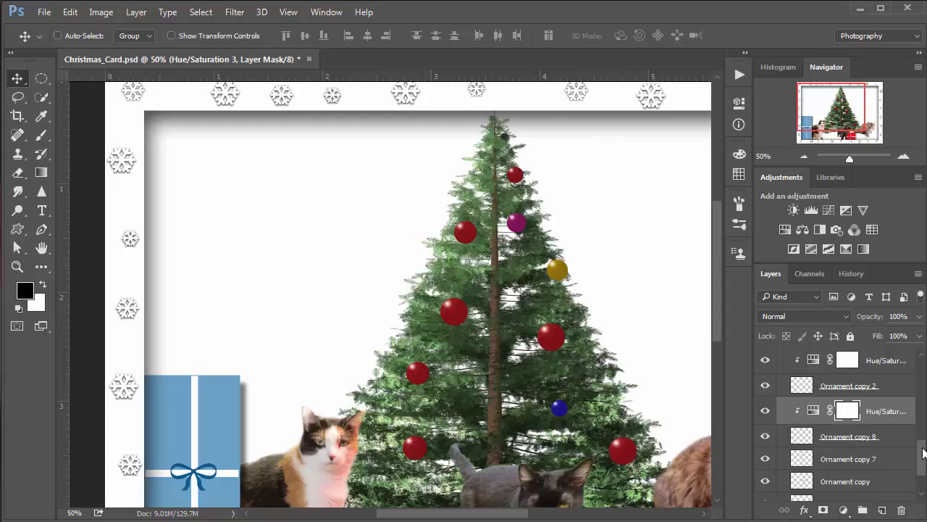
Recolour the Ornament copy ball green with a clipped Hue/Saturation adjustment at Hue +124 and Saturation -18
scroll(924, 453, down, 3)
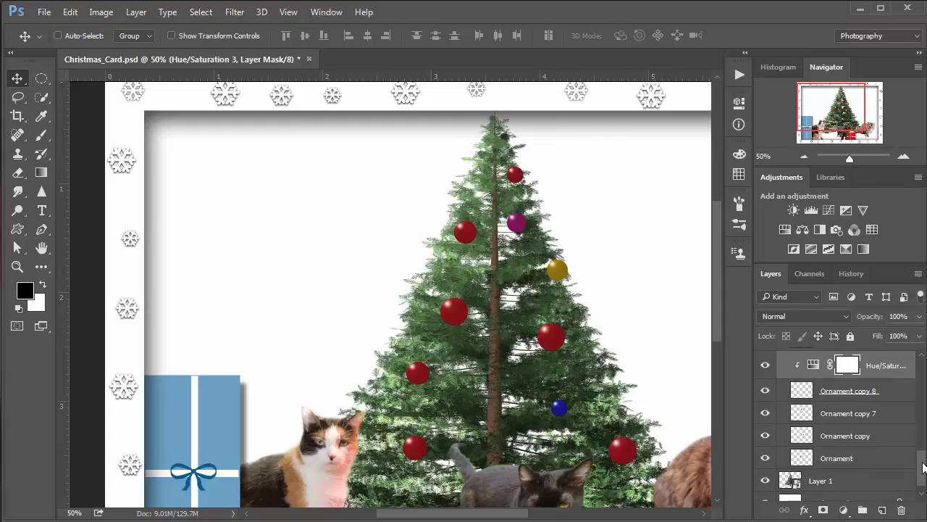
click(764, 401)
click(764, 401)
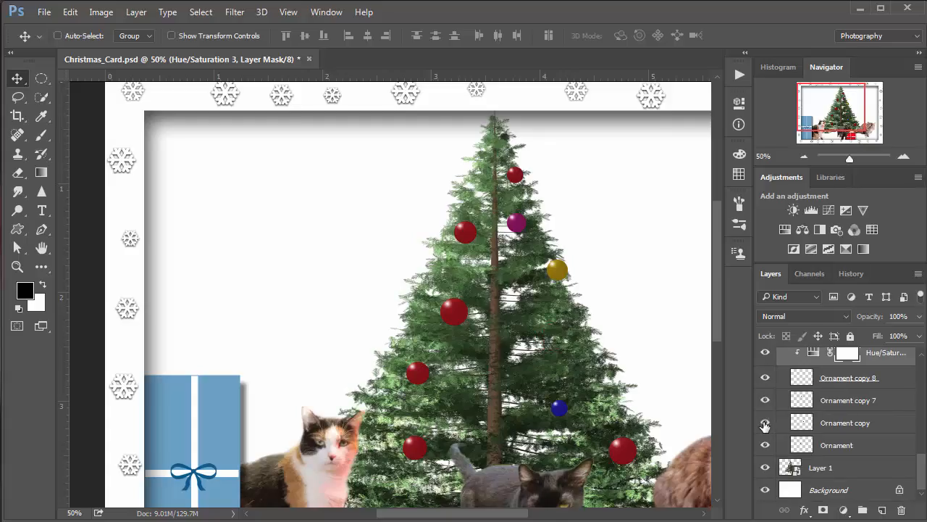
click(764, 426)
click(811, 426)
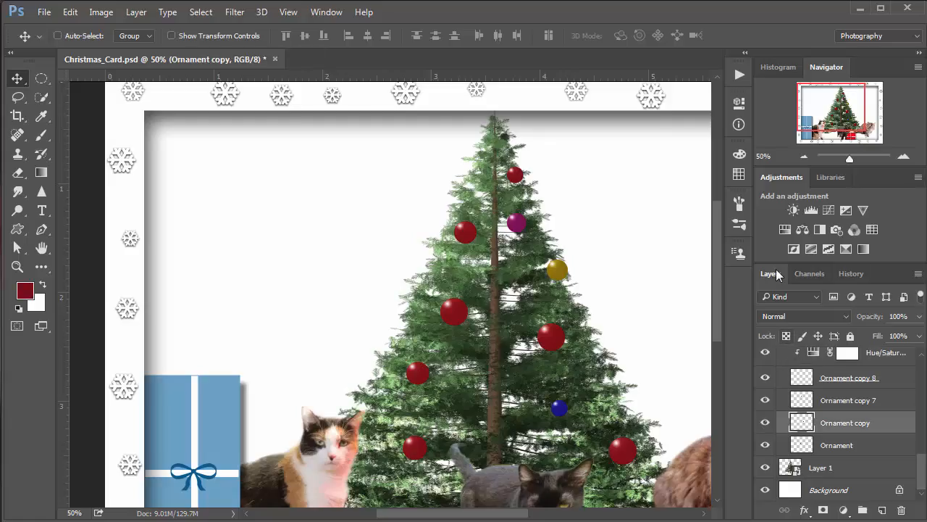
click(785, 229)
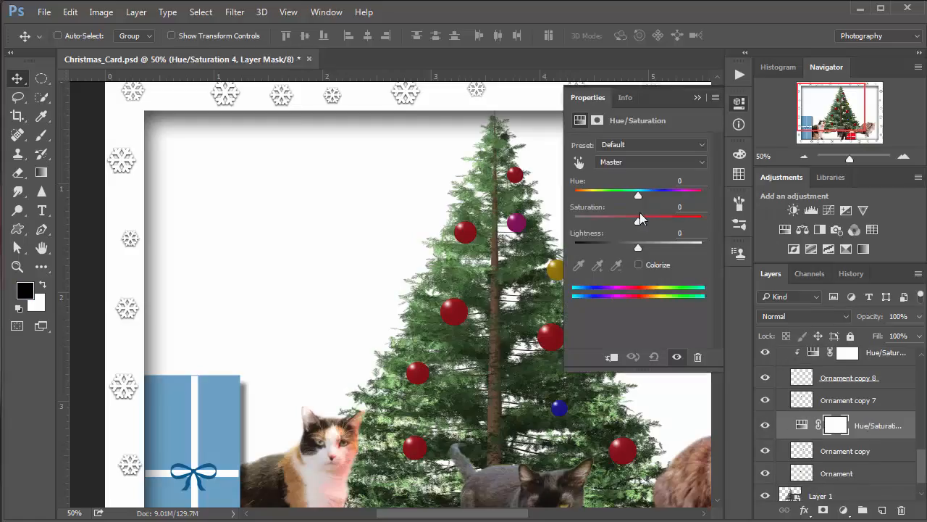
drag(639, 195, 657, 195)
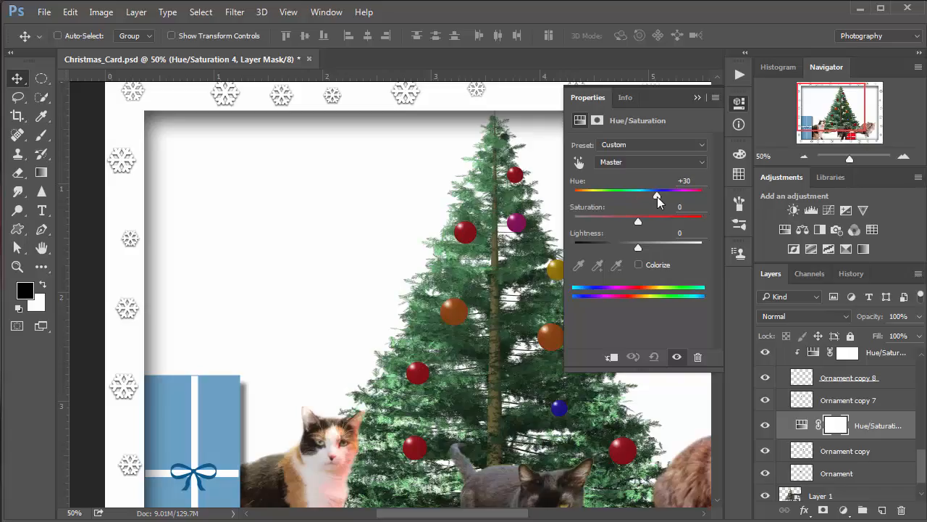
click(612, 356)
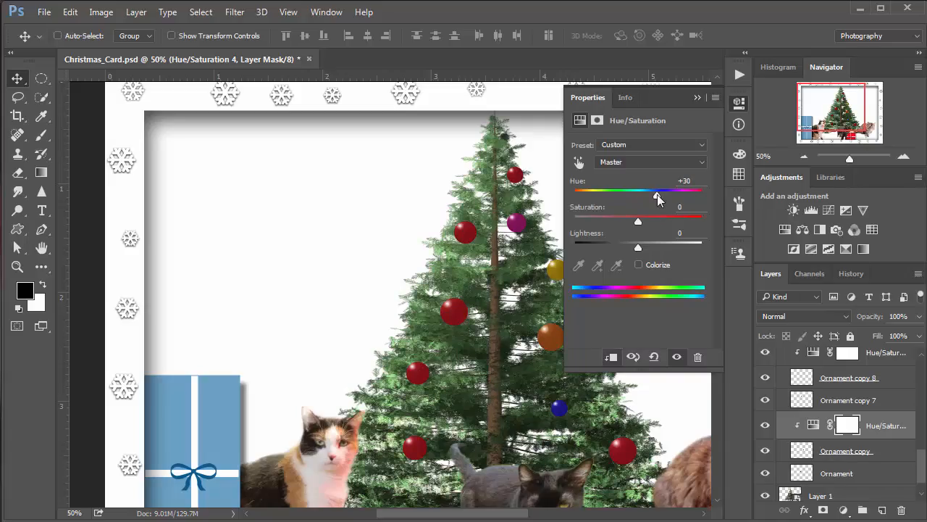
drag(657, 196, 673, 229)
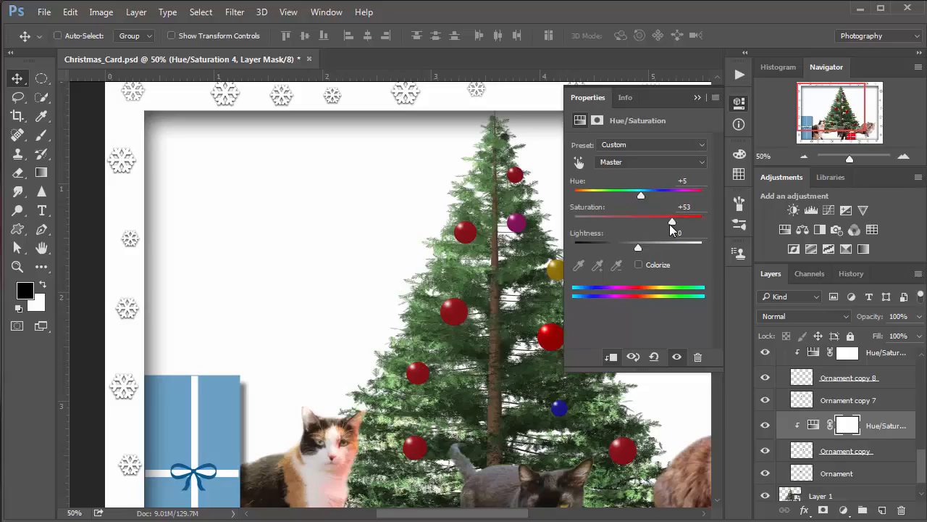
drag(642, 194, 628, 235)
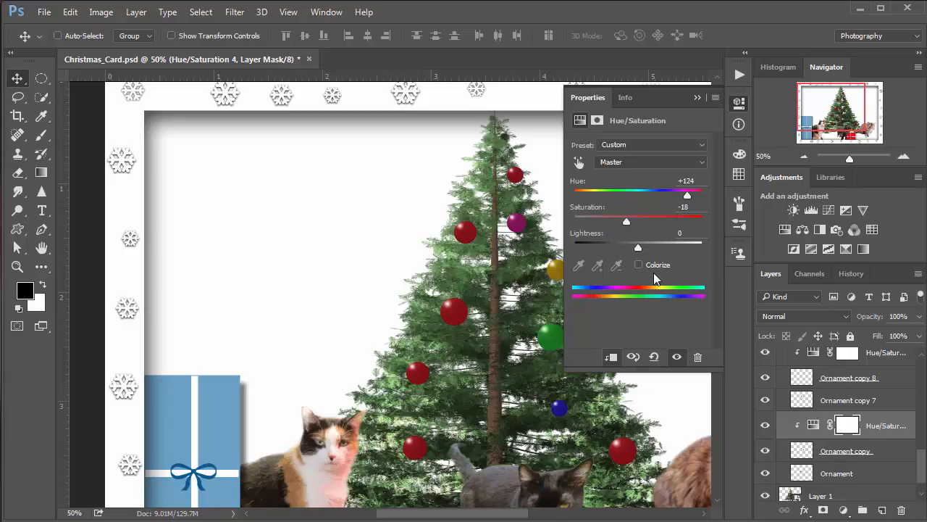
click(697, 97)
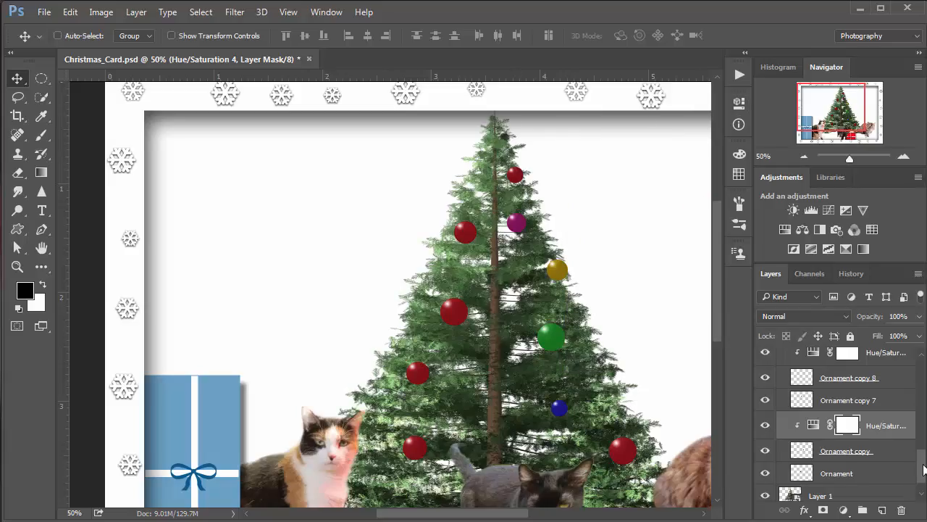
Recolour the Ornament layer's ball orange with a clipped Hue/Saturation adjustment at Hue +20 and increased saturation
drag(924, 470, 921, 481)
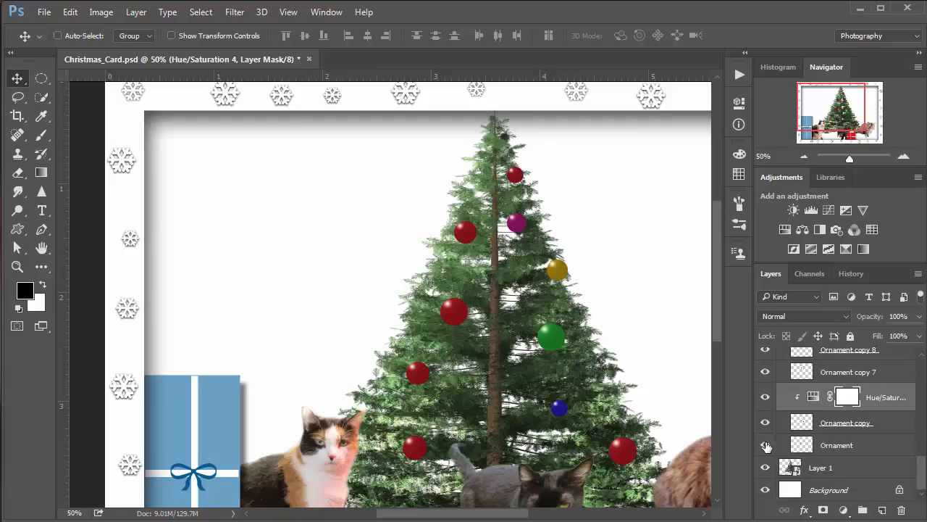
click(767, 446)
click(767, 447)
click(766, 424)
click(765, 424)
click(837, 445)
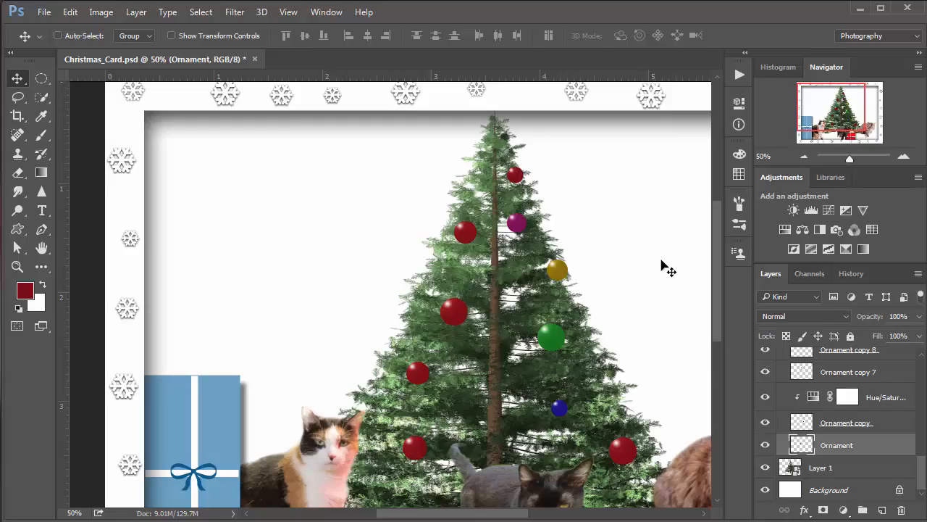
click(802, 230)
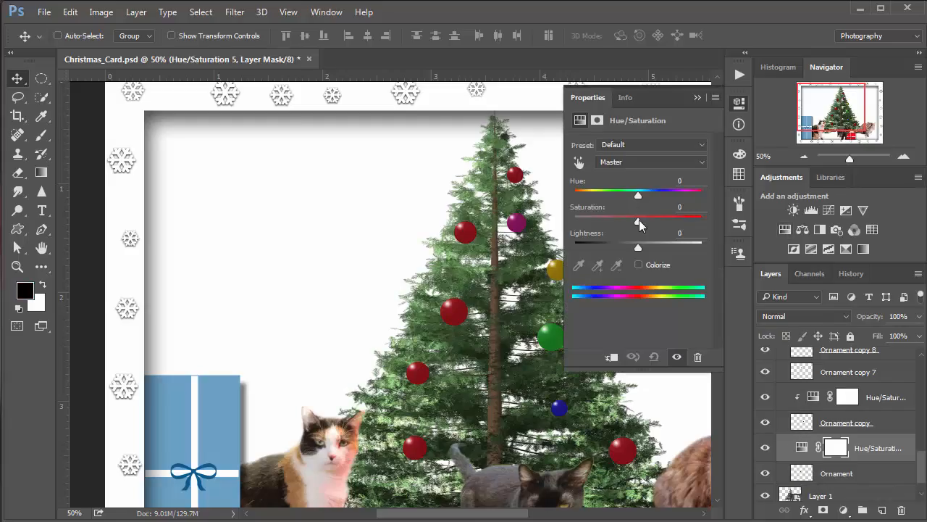
drag(642, 195, 651, 196)
click(610, 357)
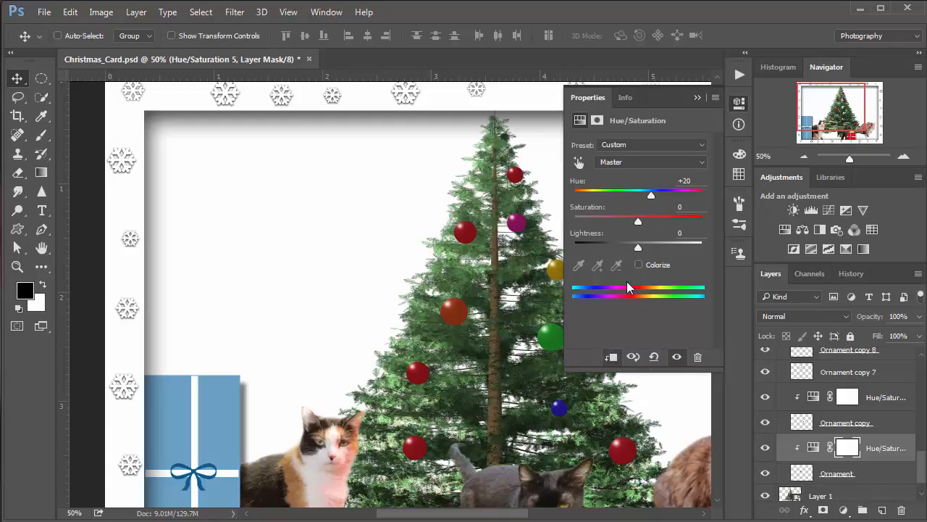
drag(640, 226, 660, 238)
click(697, 97)
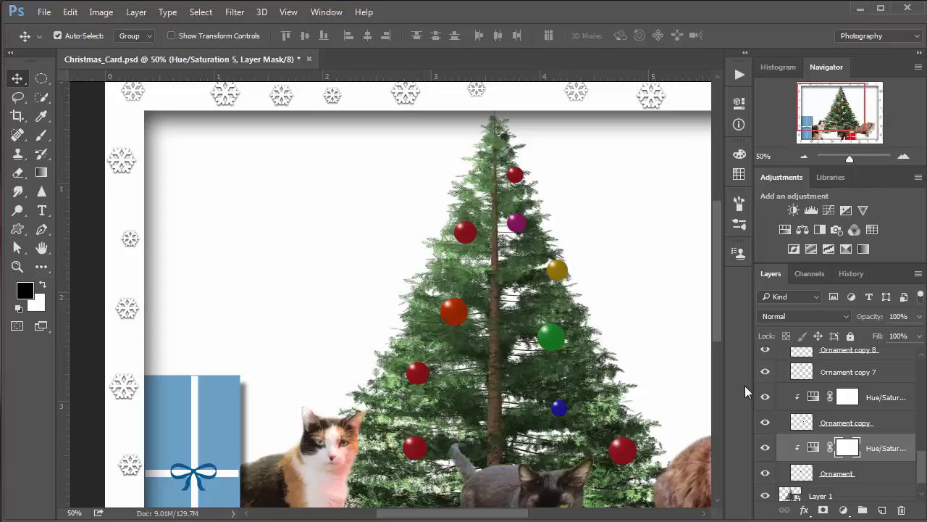
Add a new layer above the Right Side Snow group and name it Floor
key(ctrl+0)
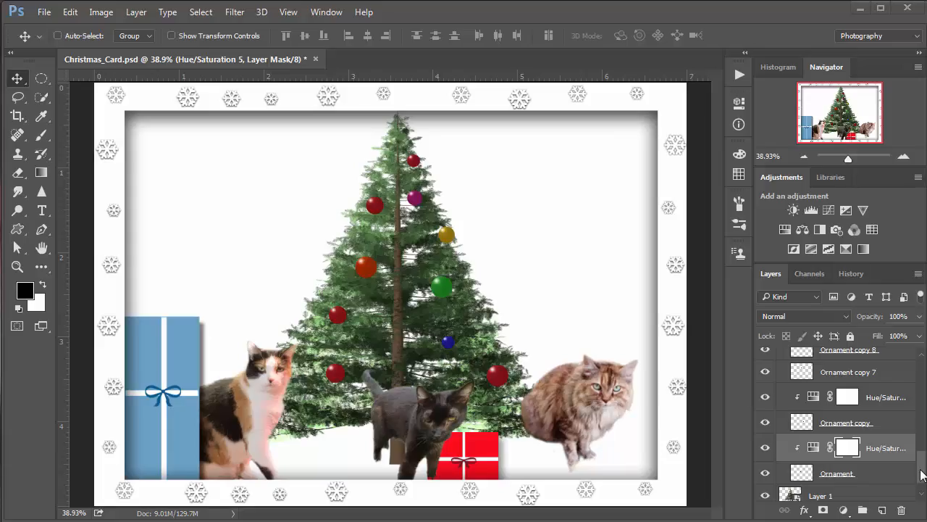
scroll(925, 424, up, 6)
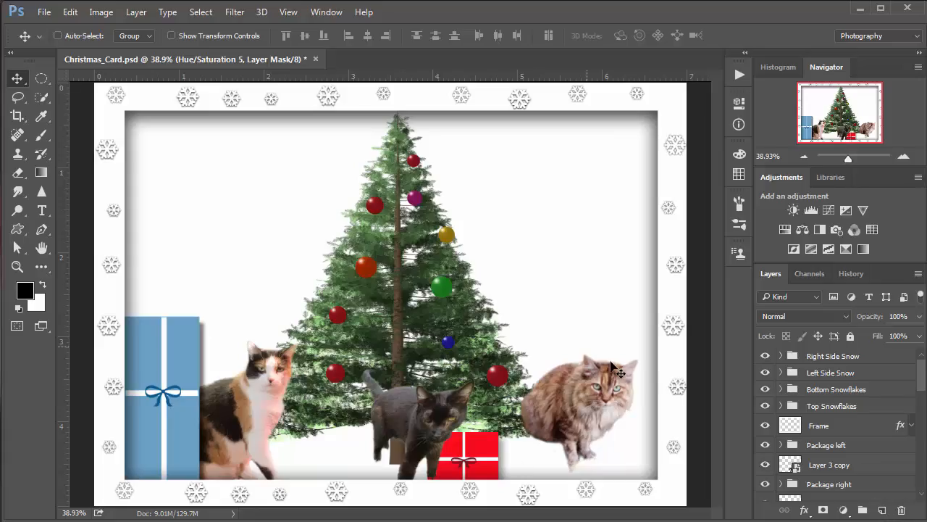
click(847, 360)
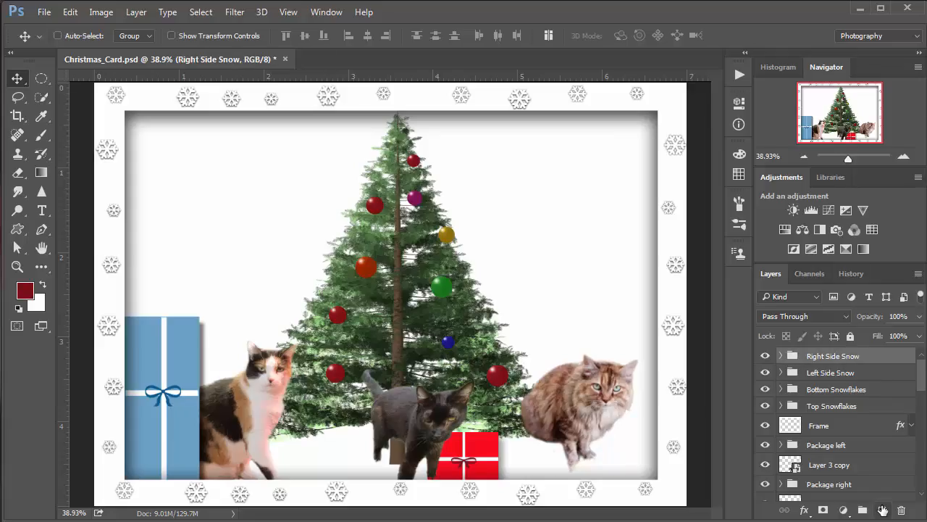
click(883, 513)
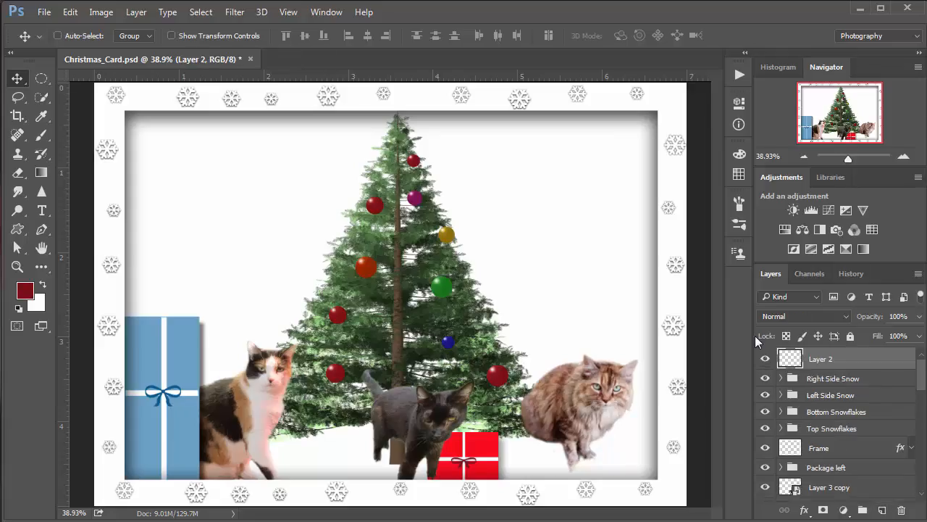
double_click(821, 360)
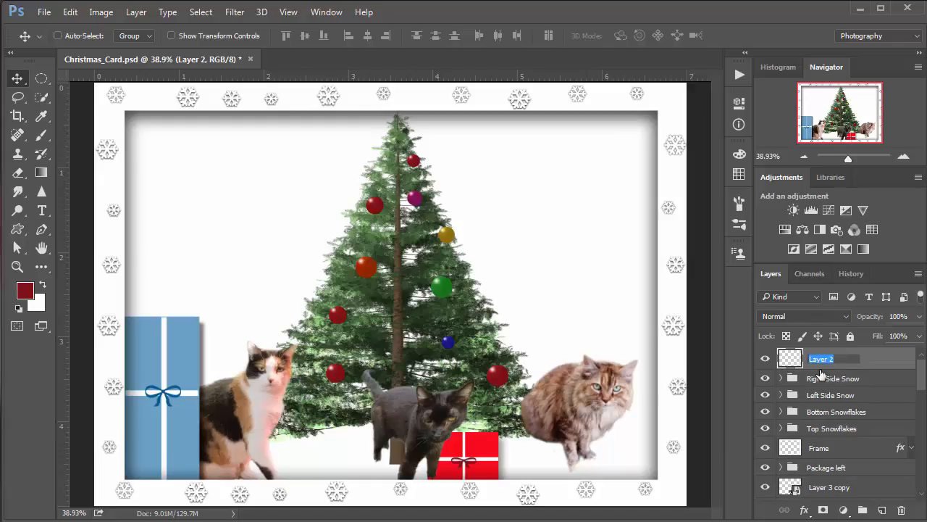
text(Floor)
key(Return)
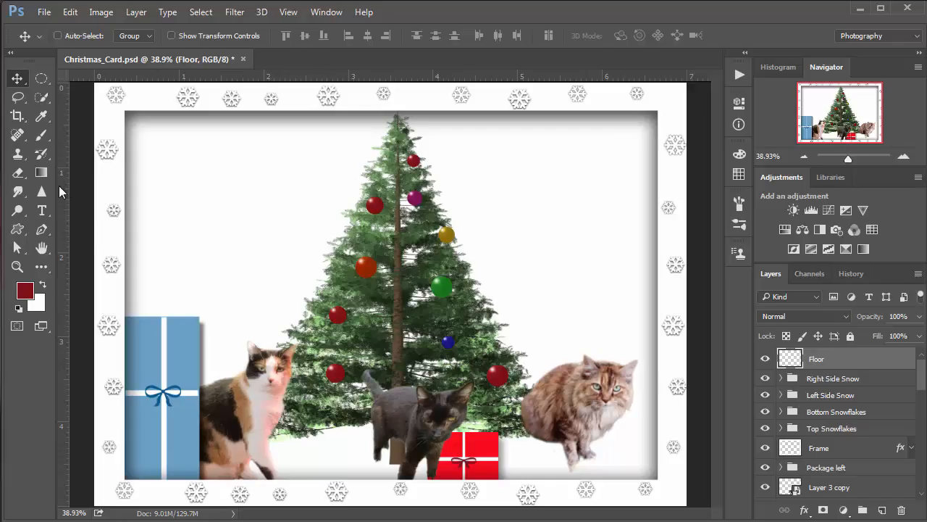
Set the foreground colour to a brown with a hue of 32°
click(25, 290)
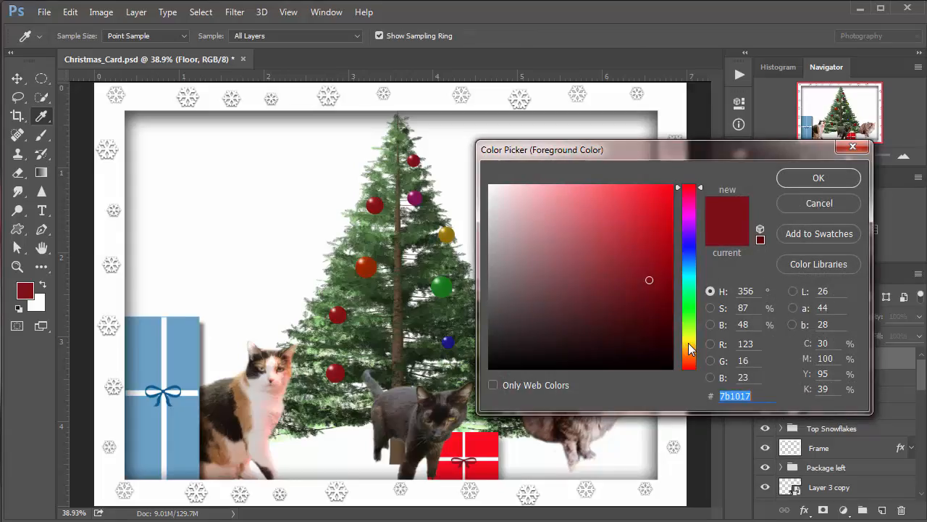
drag(689, 343, 689, 352)
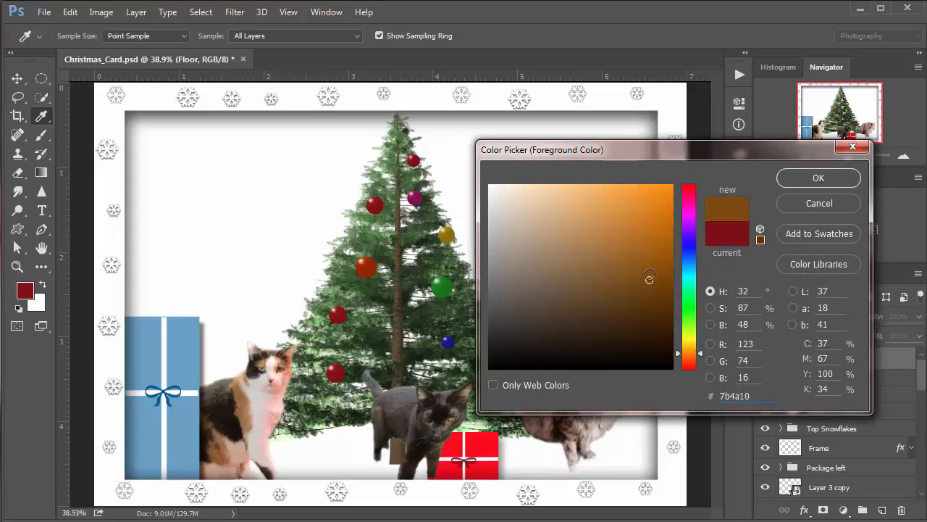
click(810, 179)
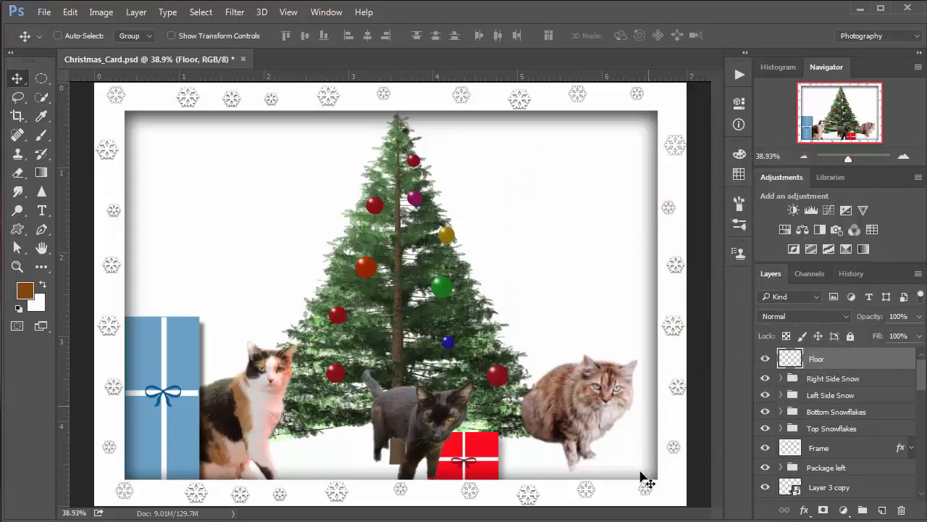
Fill a full-width rectangle over roughly the bottom quarter of the card with the brown foreground colour on the Floor layer, and deselect
click(42, 78)
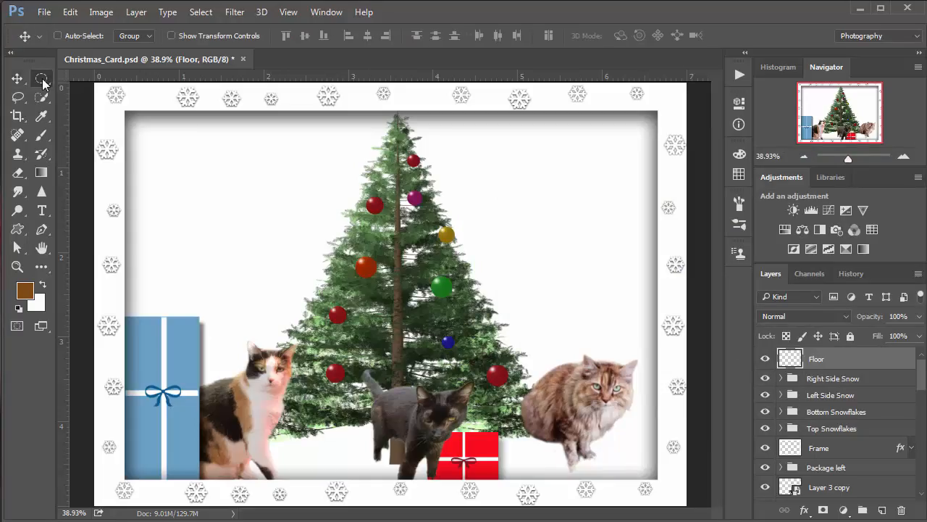
click(114, 79)
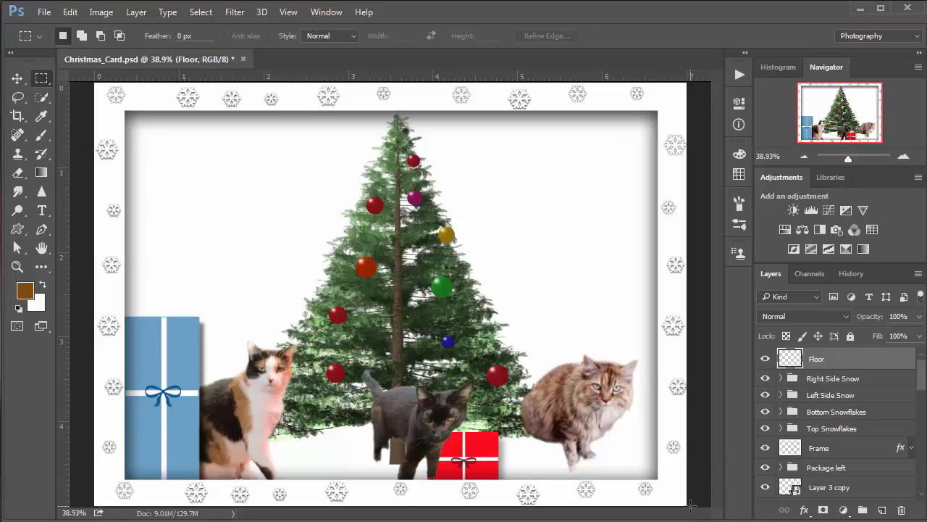
drag(687, 505, 237, 382)
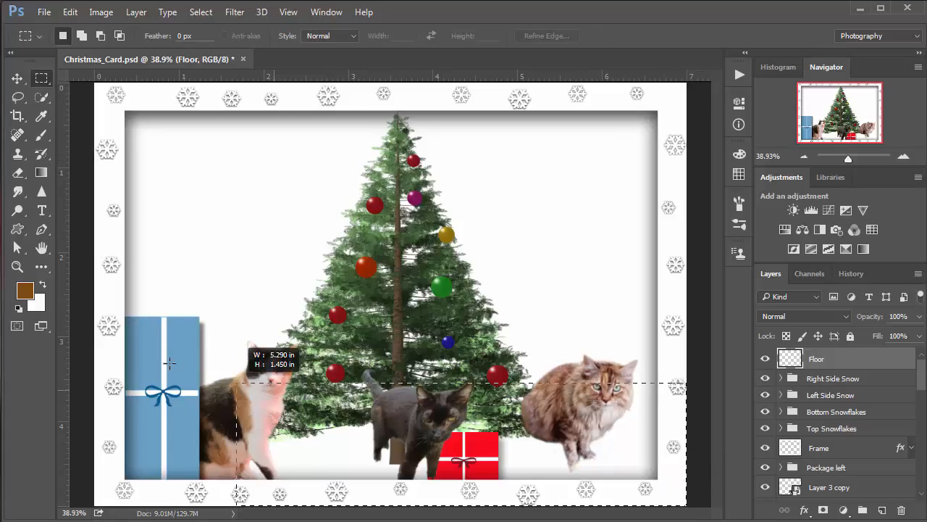
drag(169, 362, 35, 393)
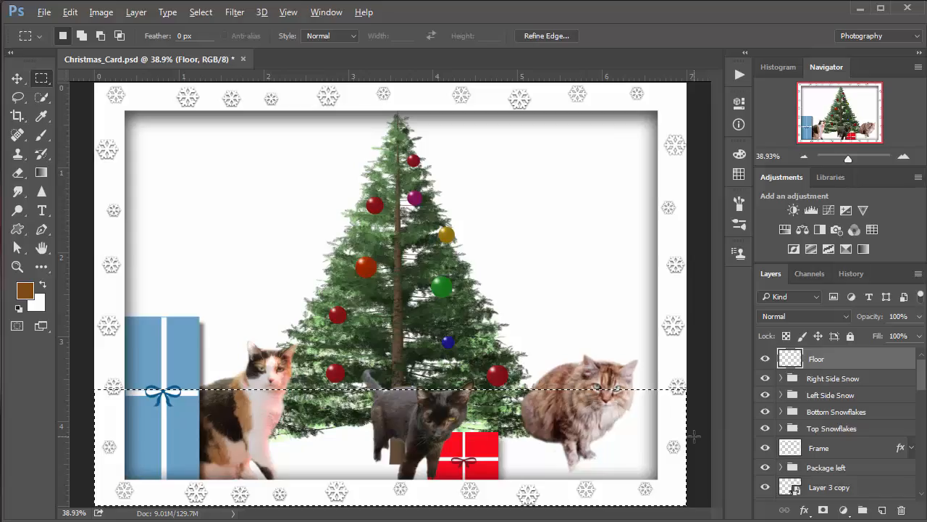
key(alt+BackSpace)
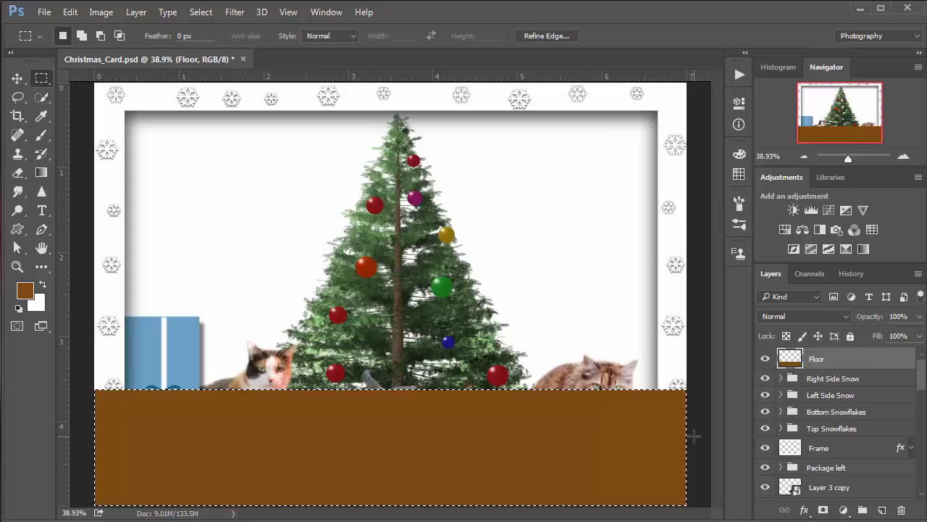
key(ctrl+d)
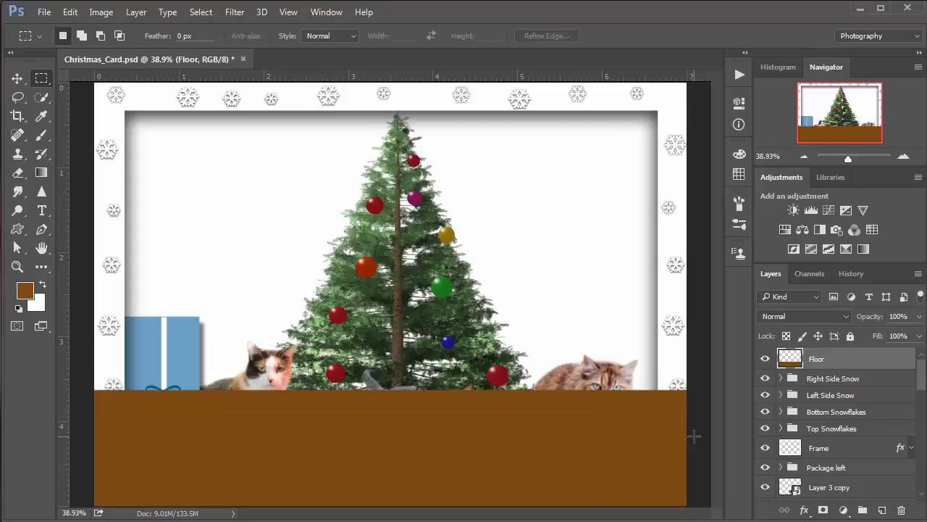
Reselect the brown rectangle, add 31.90% Gaussian monochromatic noise to it, and clear the selection
key(ctrl+shift+d)
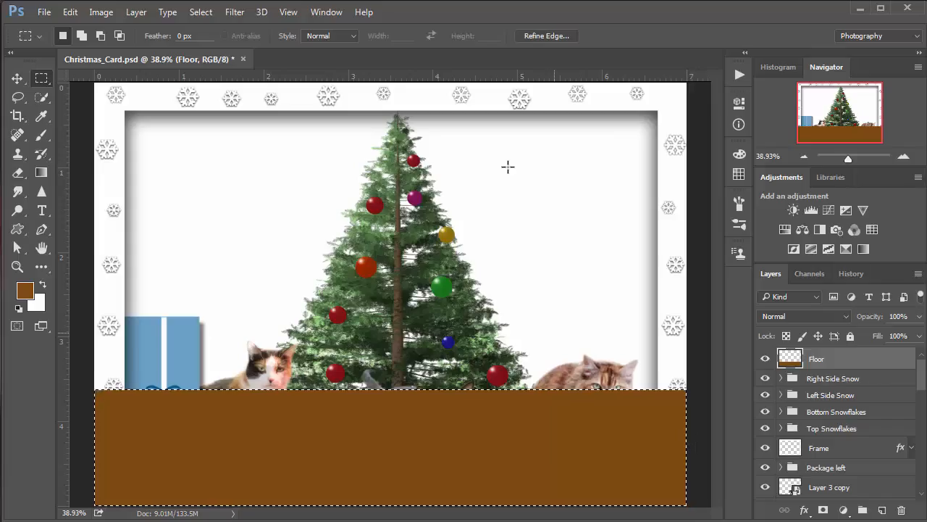
click(235, 12)
mouse_move(391, 213)
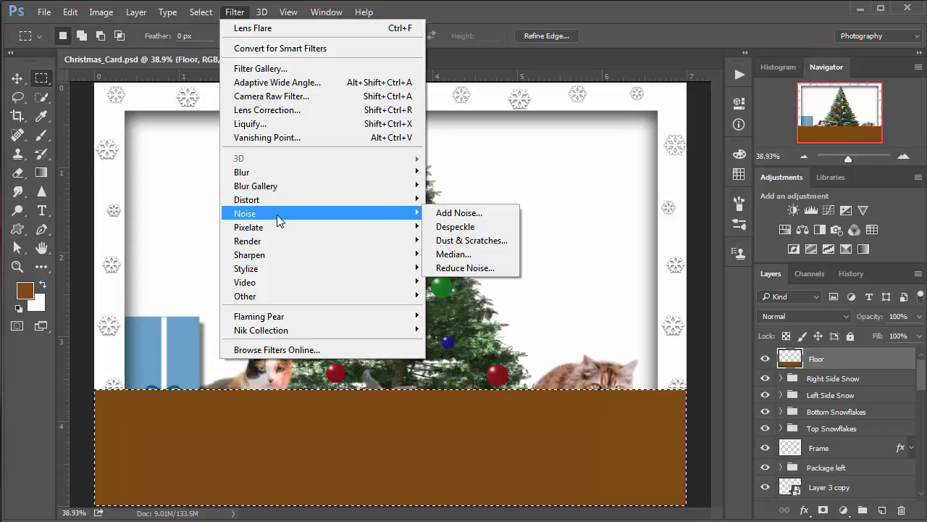
click(490, 213)
drag(668, 154, 492, 116)
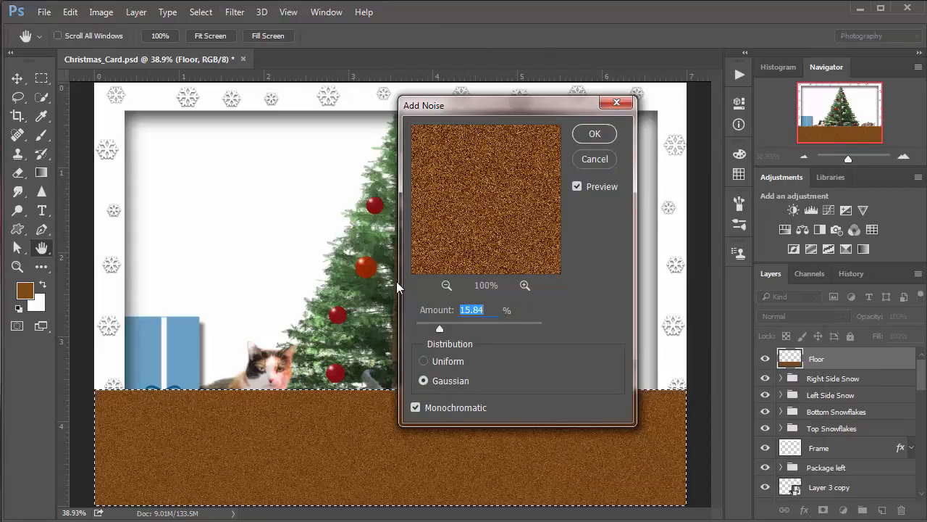
click(416, 410)
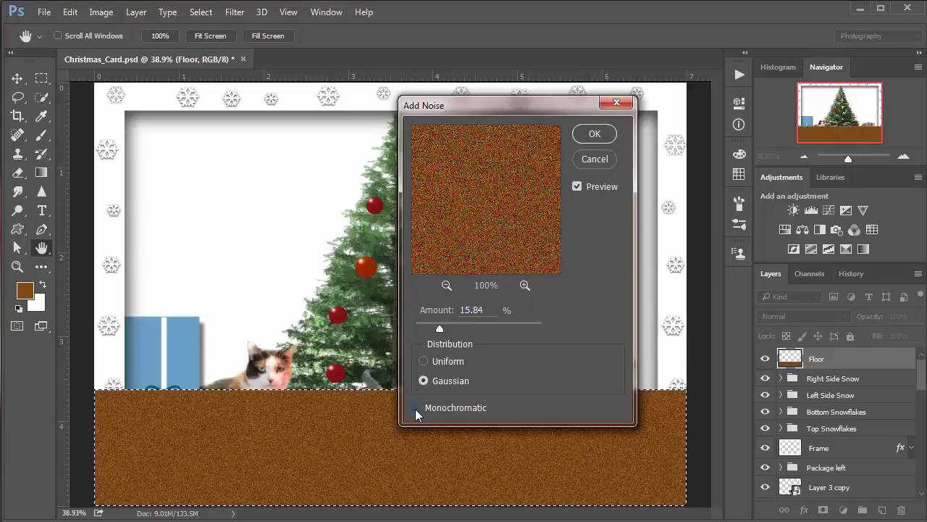
click(416, 410)
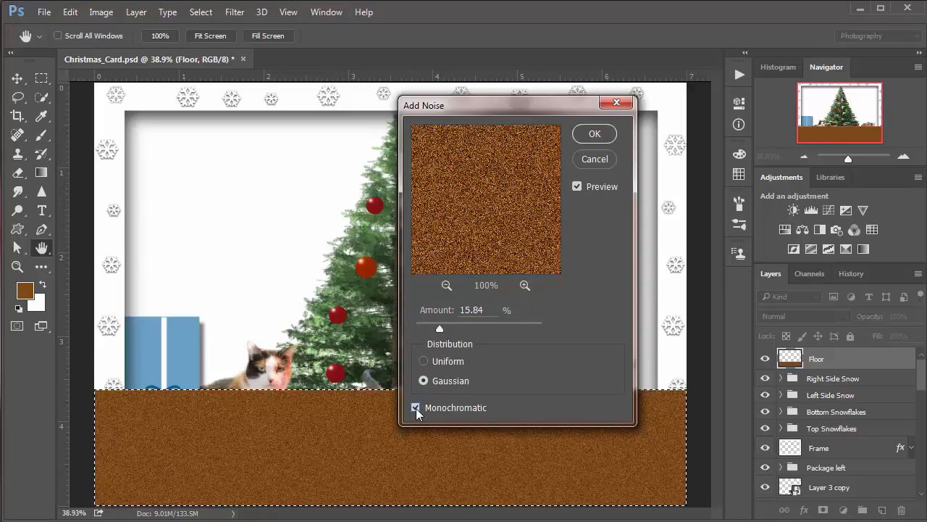
mouse_move(439, 328)
mouse_down()
mouse_move(468, 331)
mouse_move(427, 329)
mouse_up()
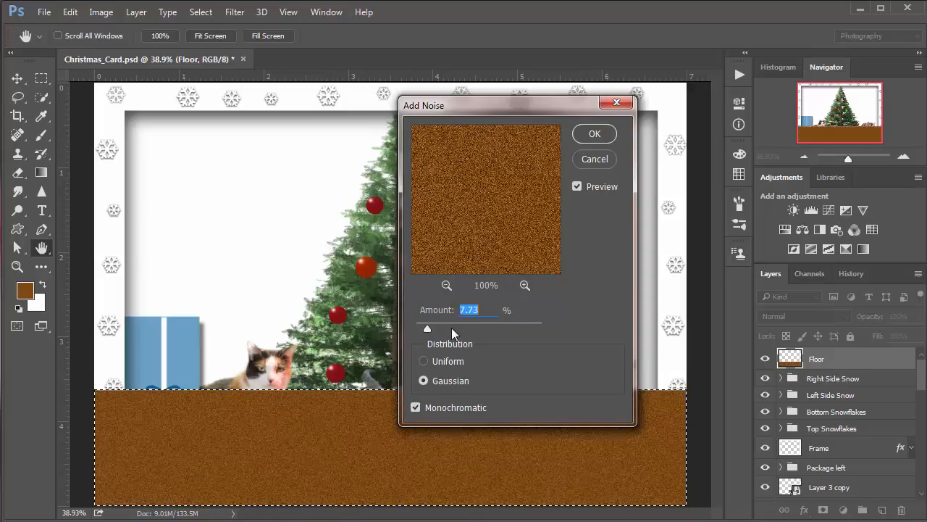
click(458, 324)
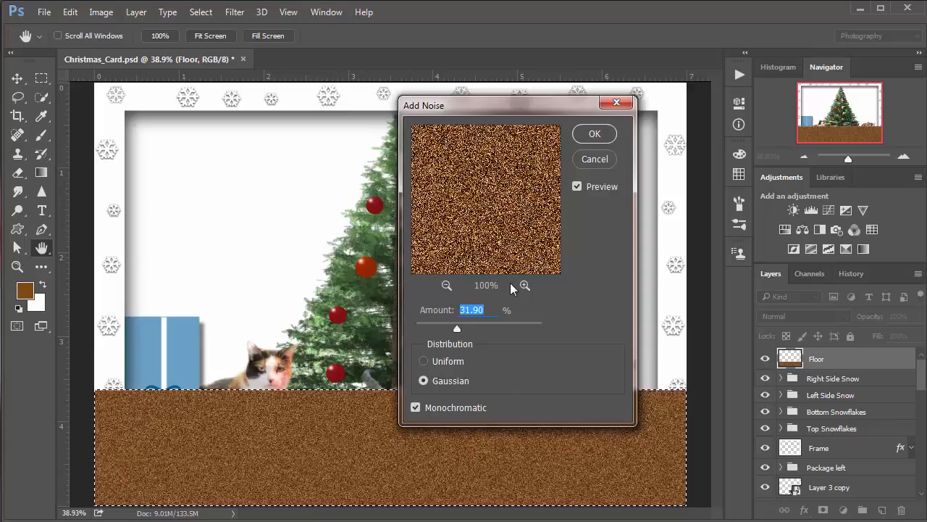
click(594, 135)
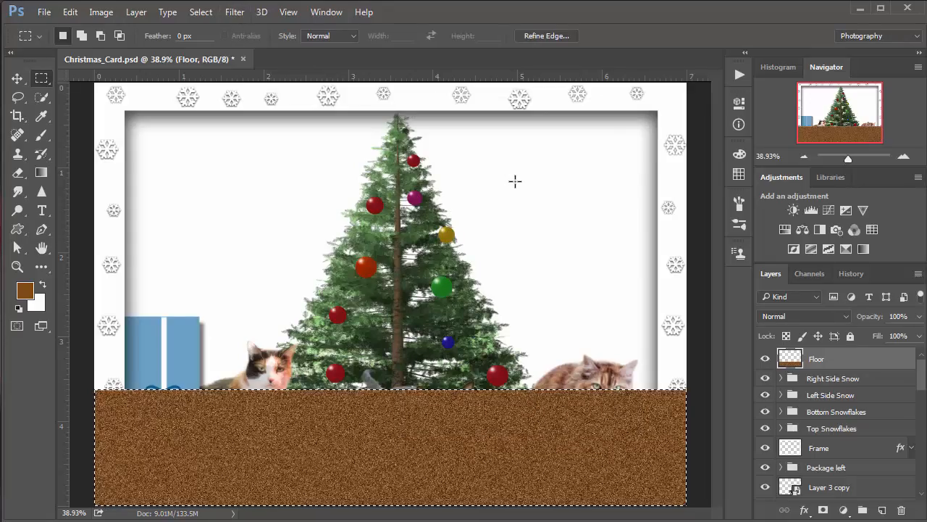
click(406, 307)
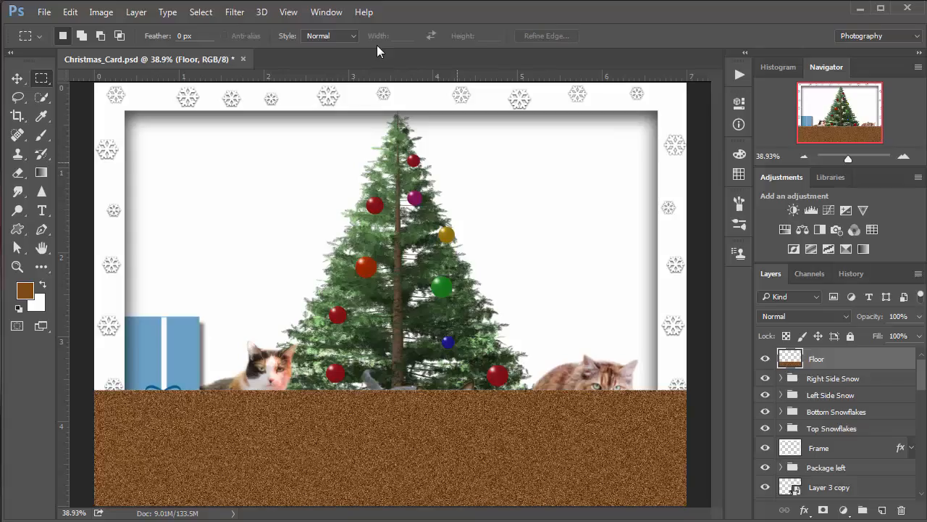
Start a Motion Blur on the Floor layer's noise with the angle set to 0°
click(234, 15)
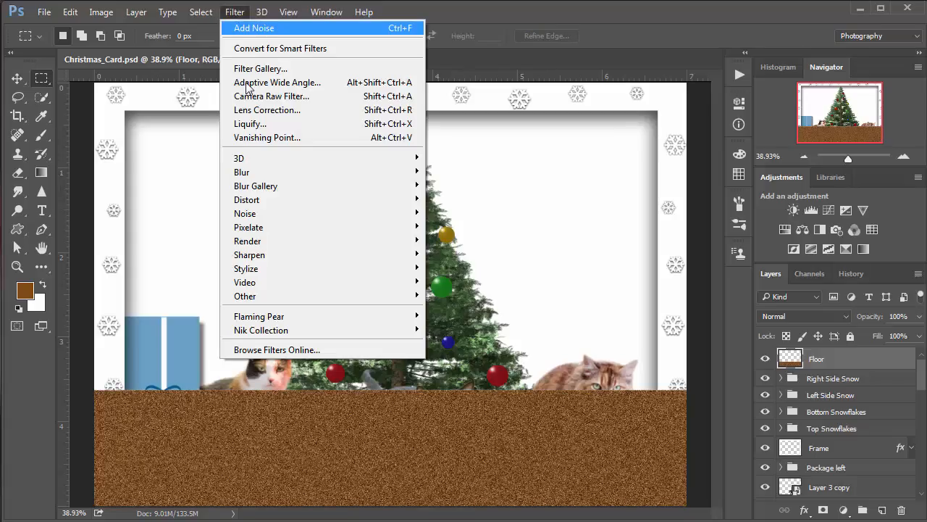
mouse_move(276, 173)
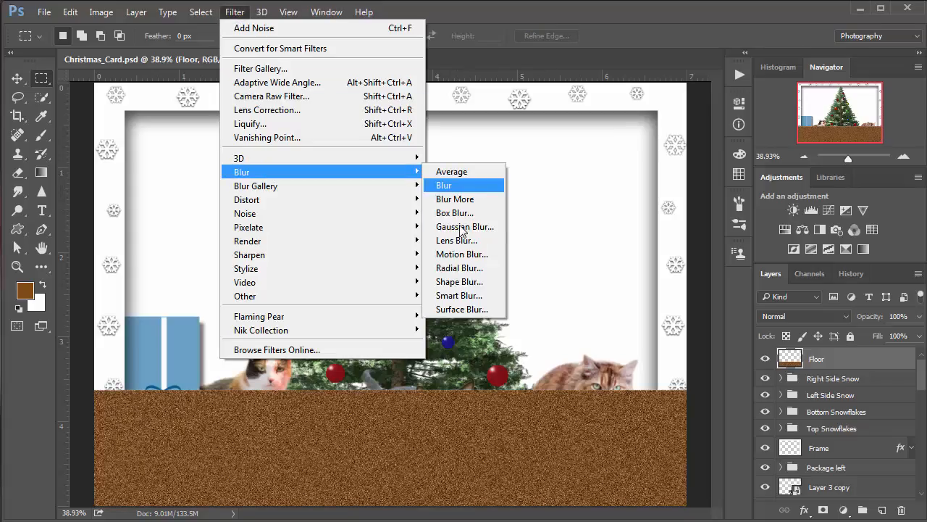
click(463, 254)
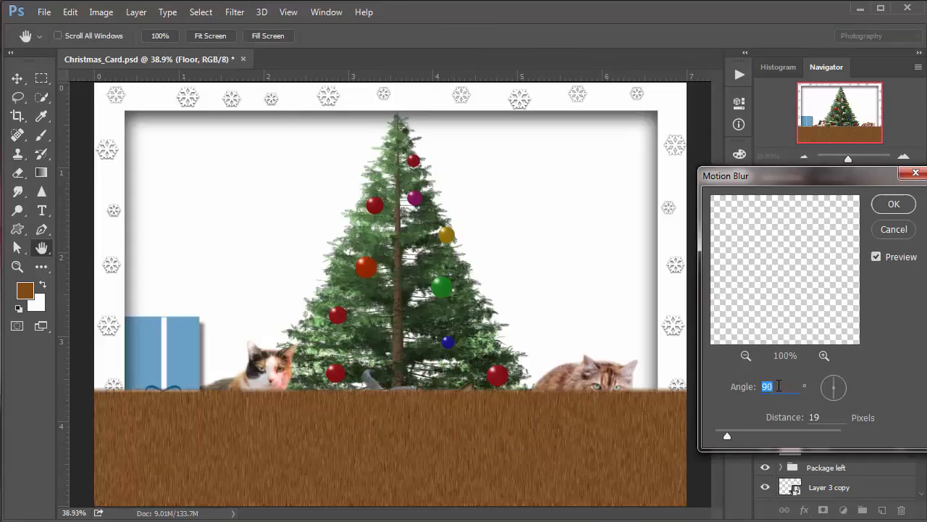
text(0)
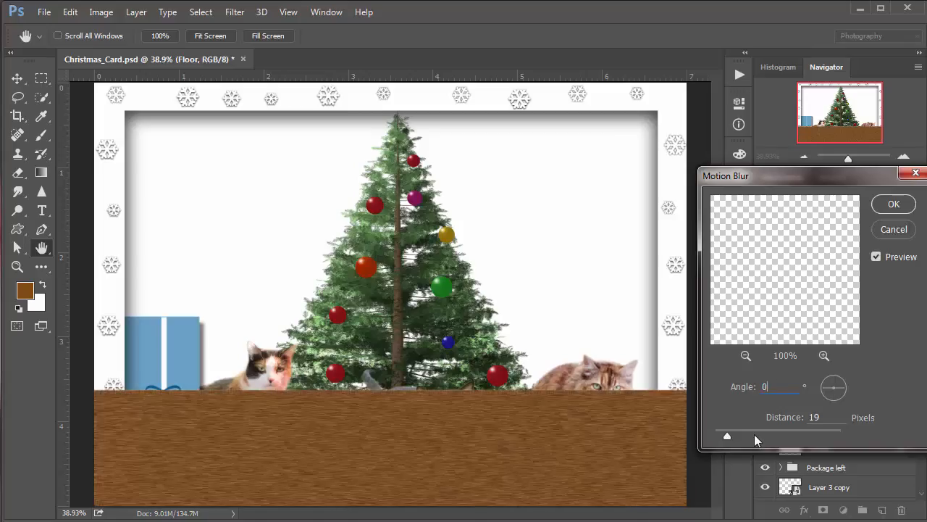
Increase the Motion Blur distance until the noise streaks into a horizontal wood grain, and apply the blur
click(747, 434)
click(757, 433)
click(779, 433)
click(750, 433)
drag(755, 432, 744, 440)
ctrl+click(429, 443)
ctrl+click(429, 443)
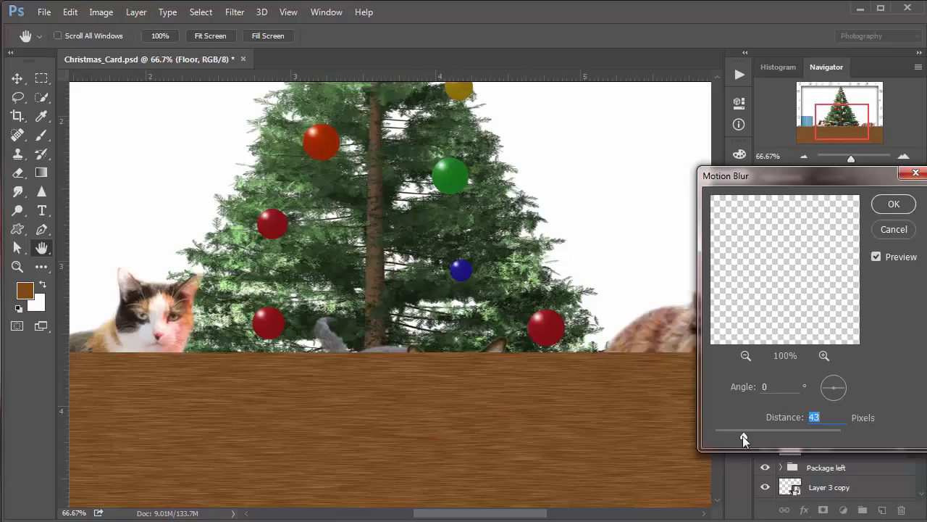
drag(744, 435, 758, 437)
mouse_move(757, 435)
mouse_down()
mouse_move(770, 436)
mouse_move(725, 436)
mouse_move(756, 436)
mouse_up()
click(749, 436)
click(894, 206)
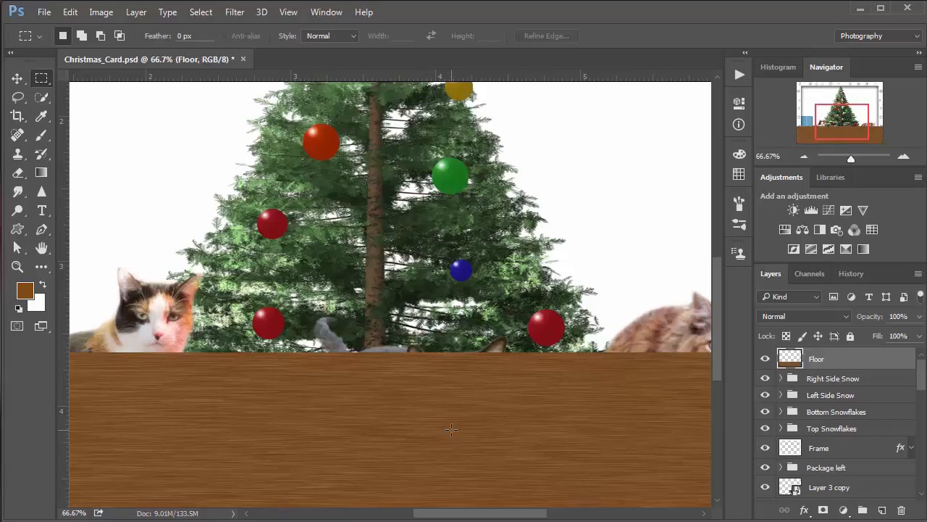
Stretch the Floor layer past both side edges of the card, to 103.67% of its width, hiding the ragged blurred ends
key(ctrl+0)
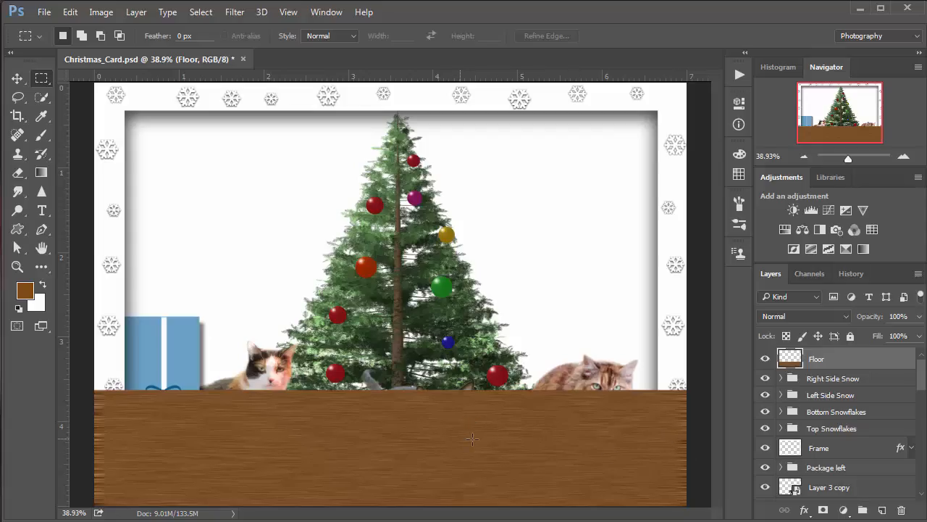
key(ctrl+t)
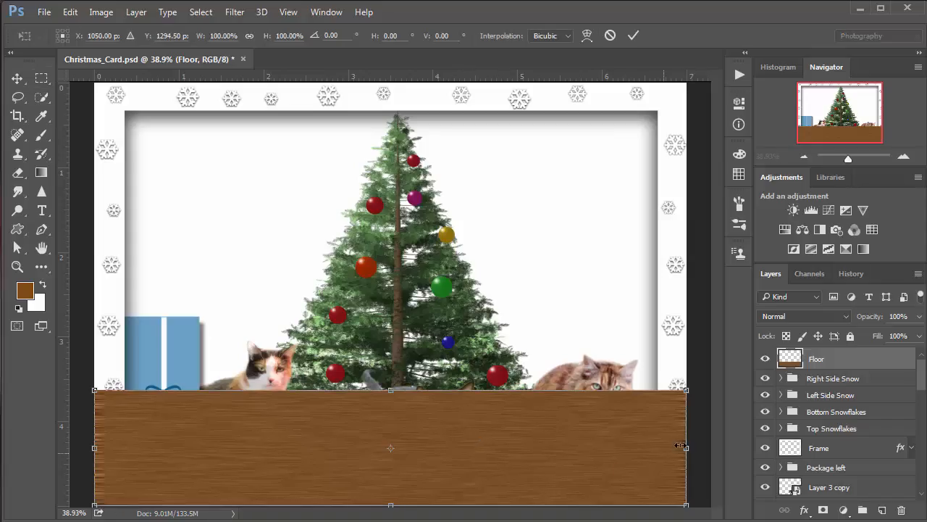
drag(691, 448, 702, 447)
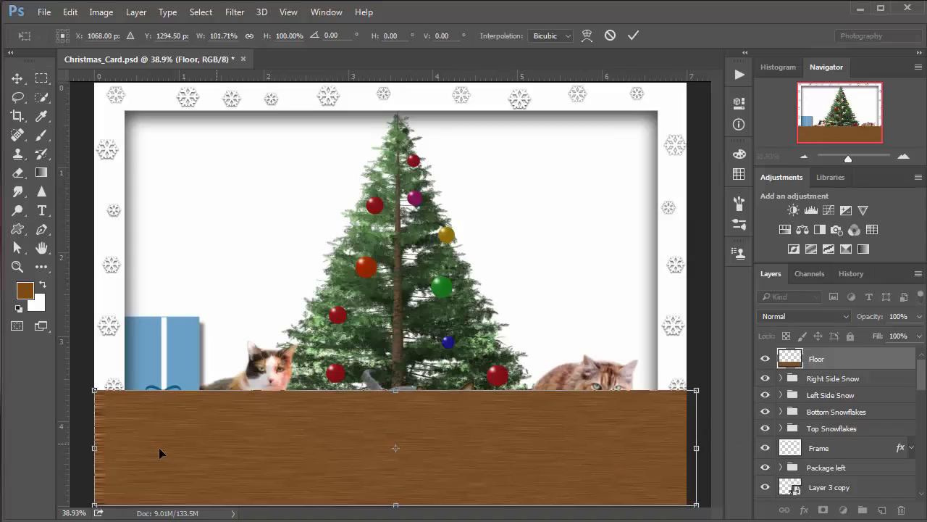
drag(94, 449, 83, 448)
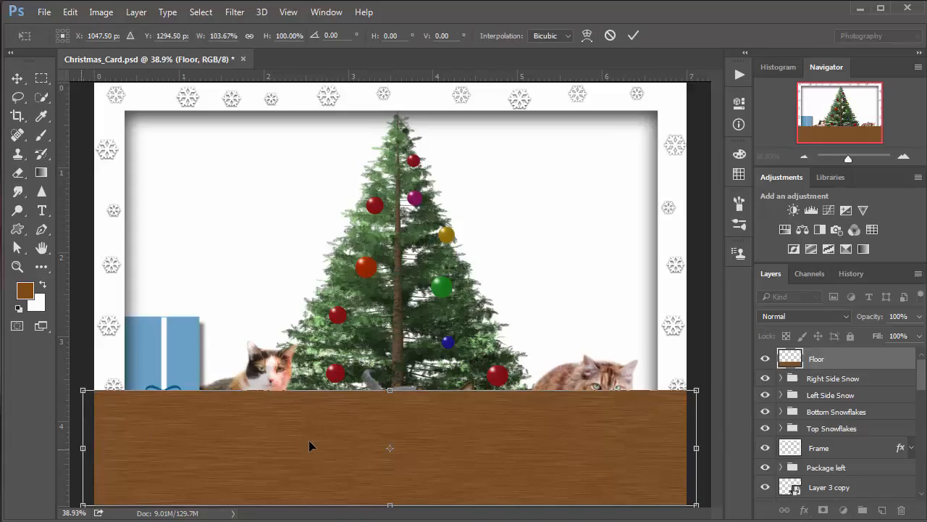
key(Return)
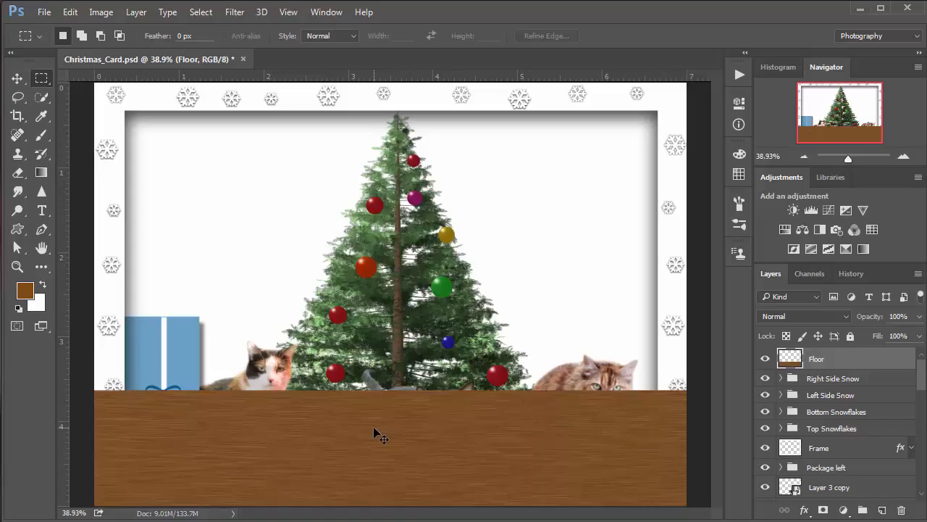
Widen the Floor layer further beyond both sides of the card, to 117.96% of its current width
key(ctrl+t)
drag(697, 447, 796, 447)
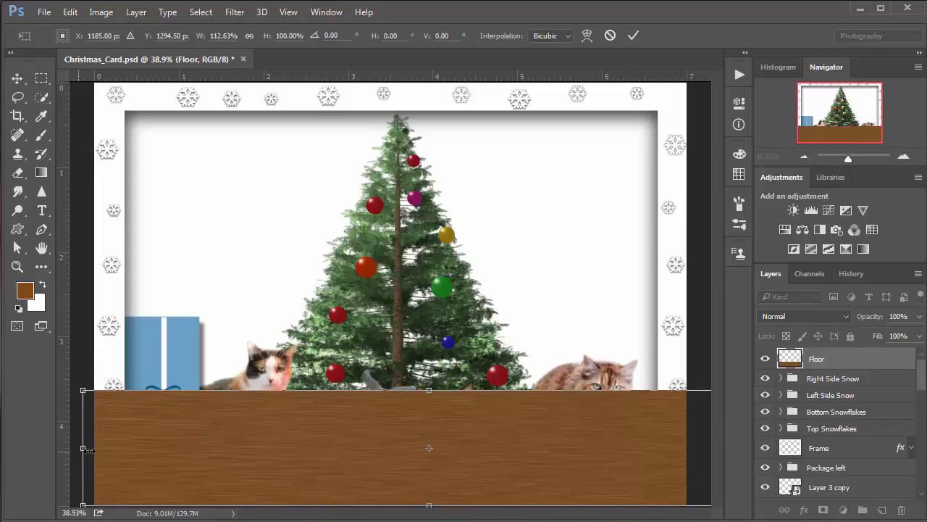
drag(83, 448, 48, 450)
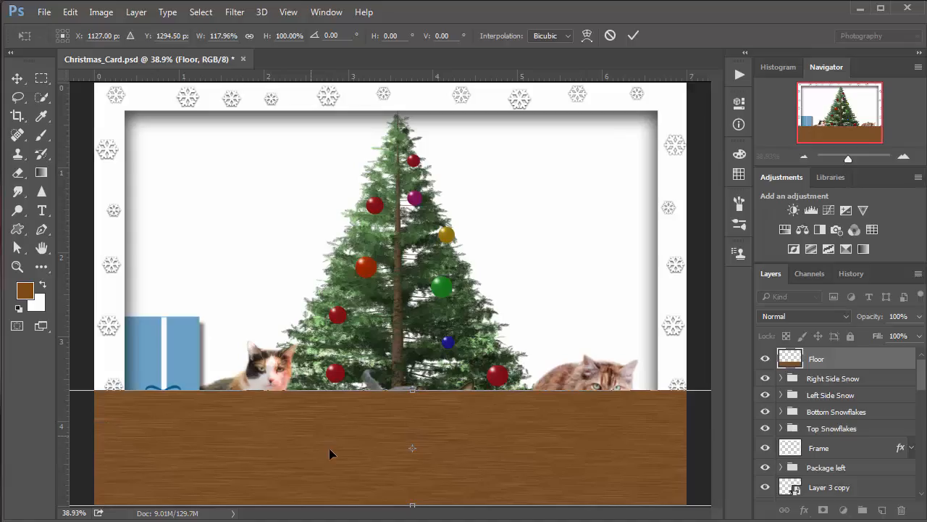
key(Return)
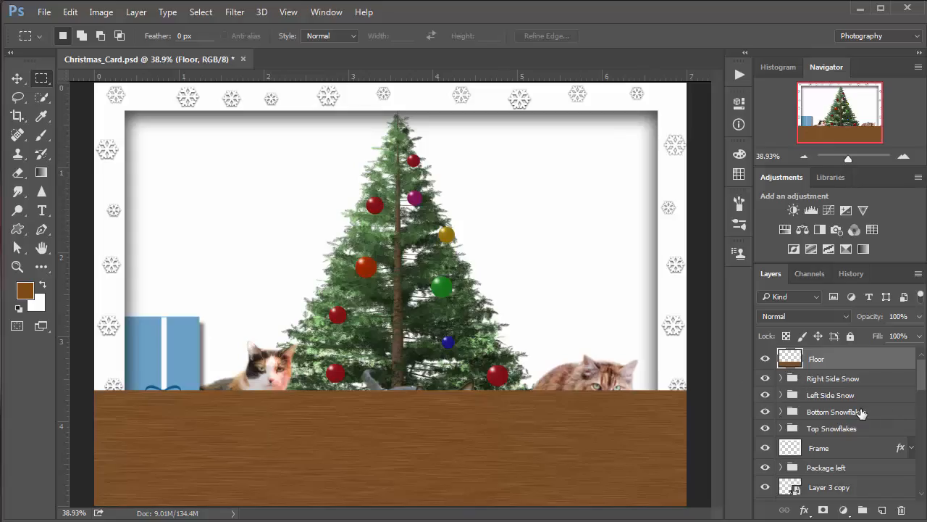
Move the Floor layer below the Frame, package and cat layers, directly above the Ornament group
scroll(924, 382, down, 1)
scroll(925, 382, up, 1)
drag(789, 360, 804, 458)
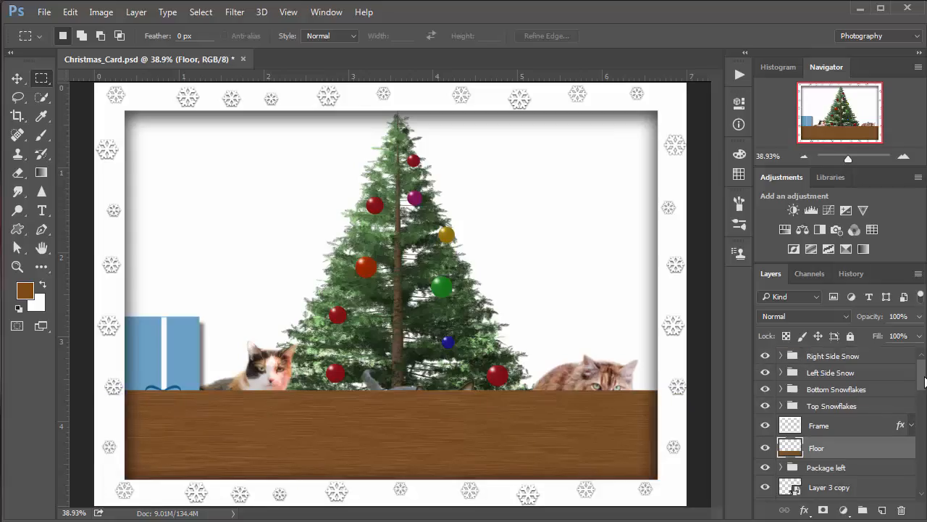
scroll(925, 381, down, 4)
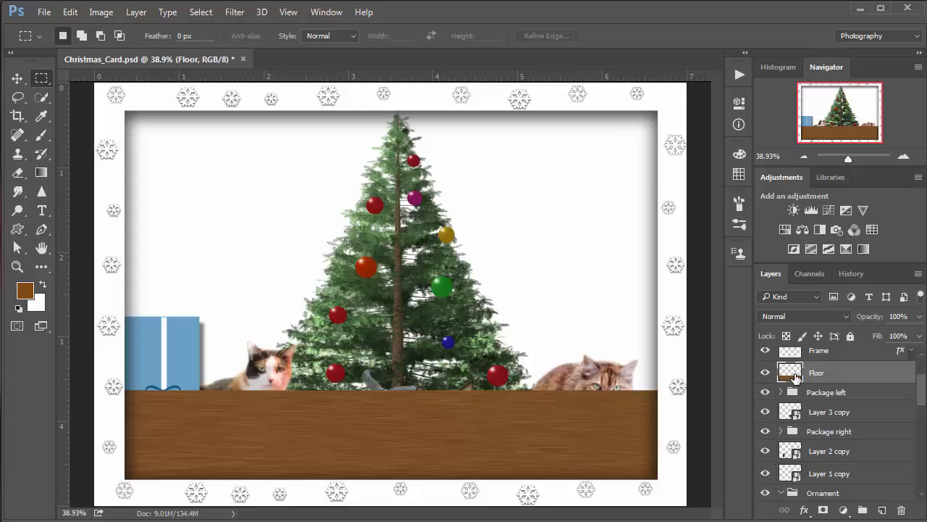
drag(795, 377, 806, 484)
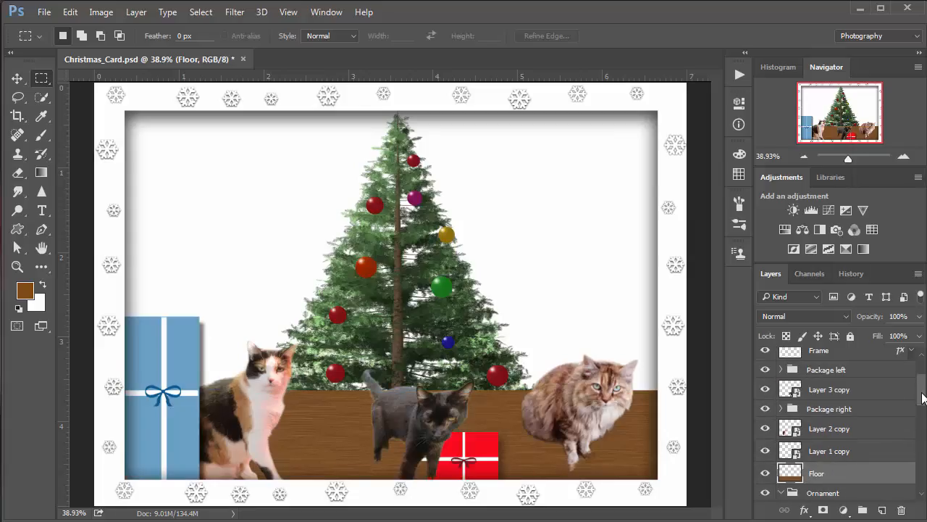
Move the Floor layer down past all the ornament layers and the tree layer, directly above the Background
scroll(925, 397, down, 5)
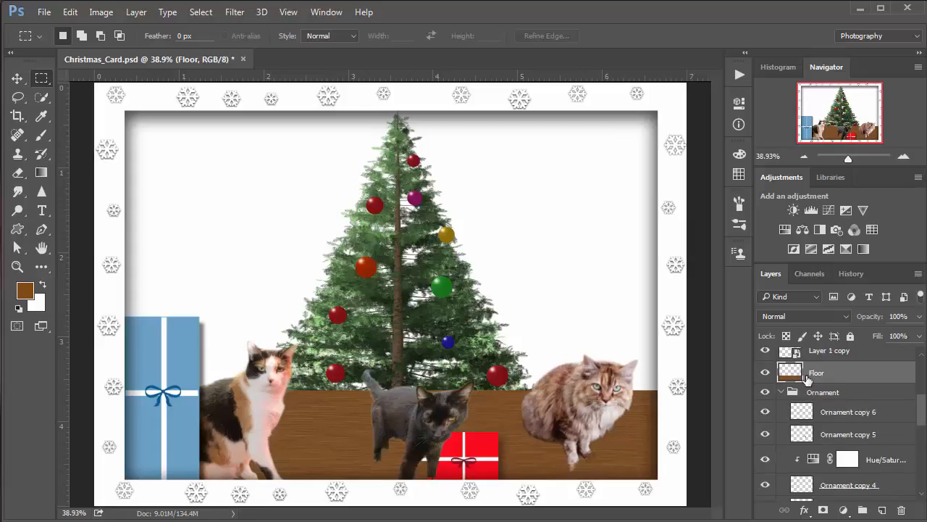
drag(807, 379, 802, 494)
scroll(923, 435, down, 3)
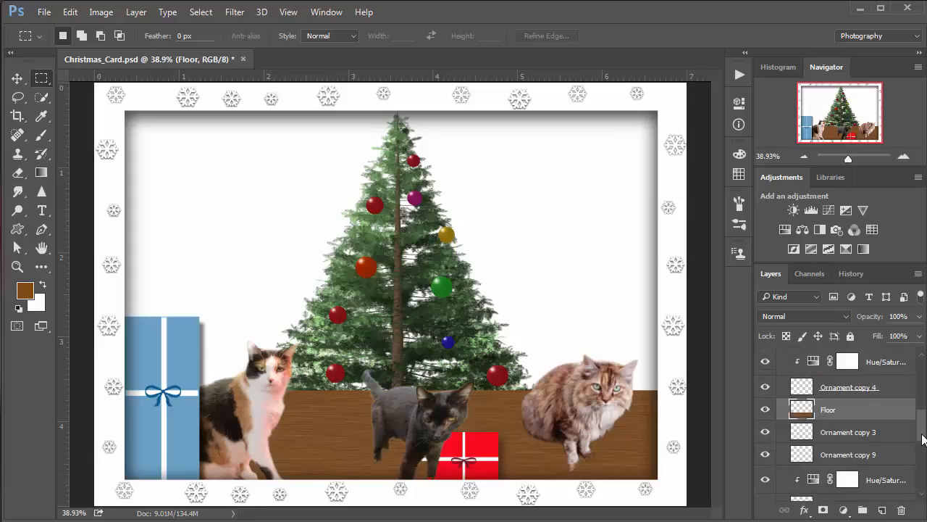
scroll(925, 439, down, 2)
drag(800, 384, 812, 485)
scroll(924, 449, down, 3)
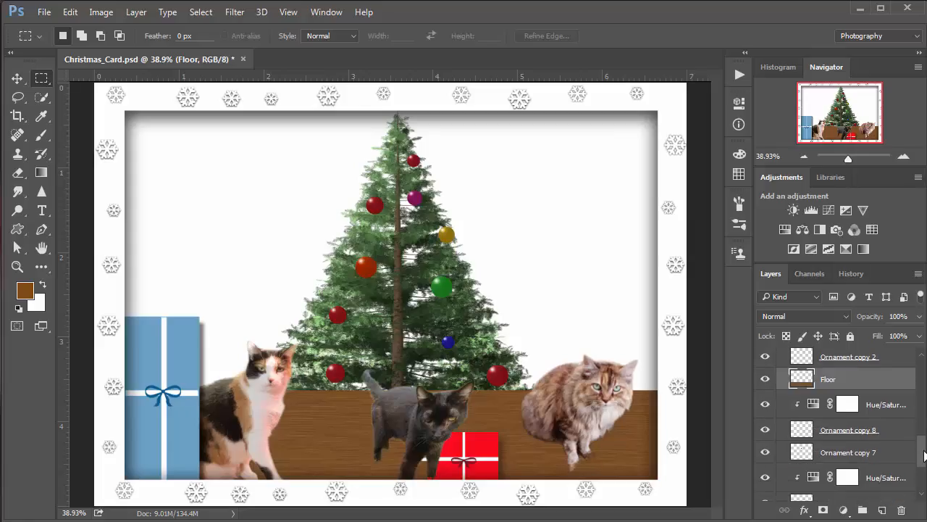
scroll(924, 455, down, 2)
drag(810, 369, 801, 482)
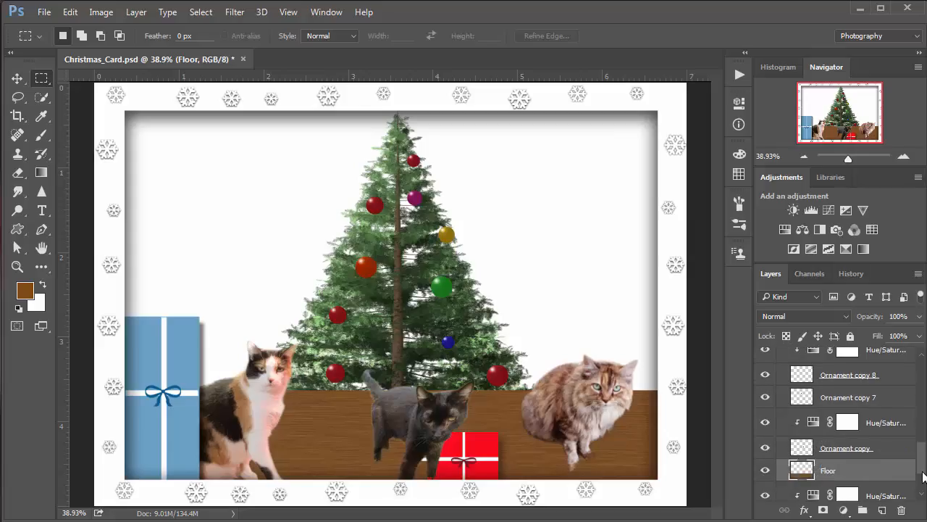
click(925, 478)
drag(805, 399, 807, 480)
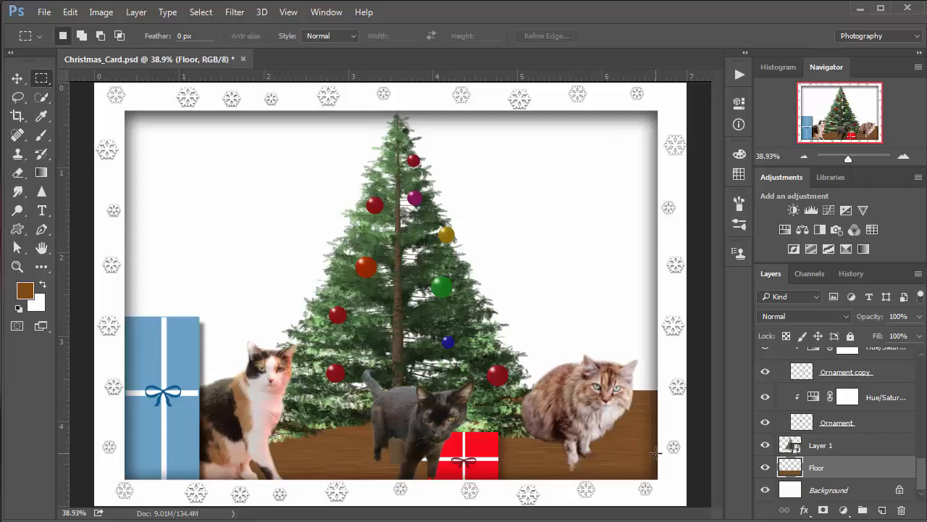
Distort the Floor layer by pulling its two upper corners down and outward into a trapezoid to suggest perspective, and apply the transform
key(ctrl+t)
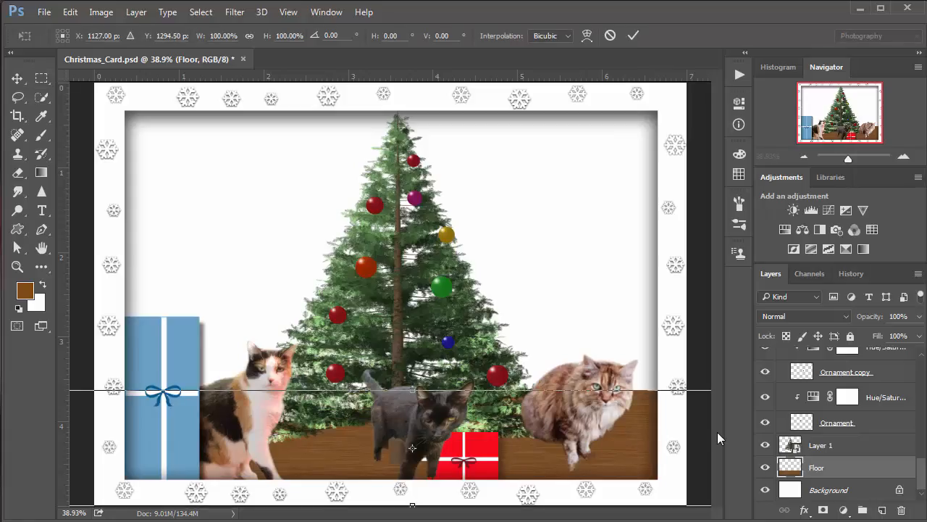
key(ctrl+minus)
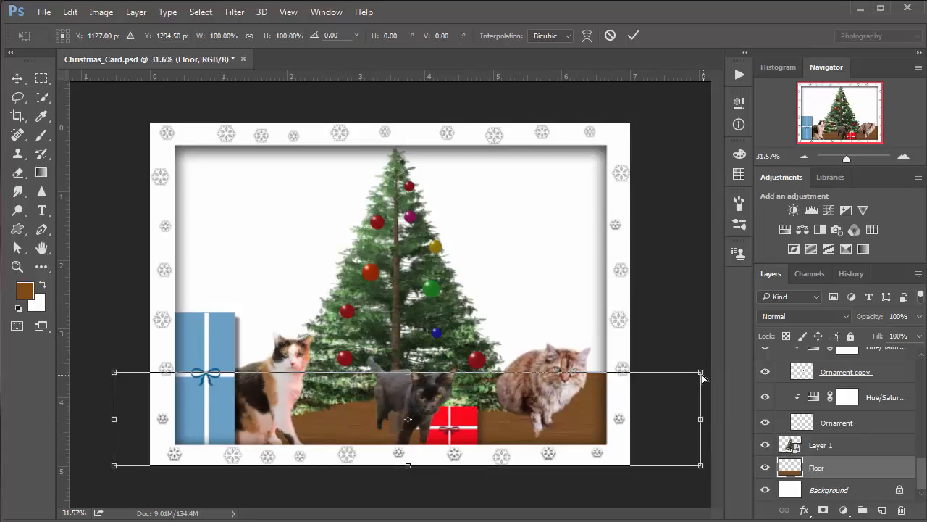
drag(701, 374, 708, 408)
drag(114, 373, 100, 396)
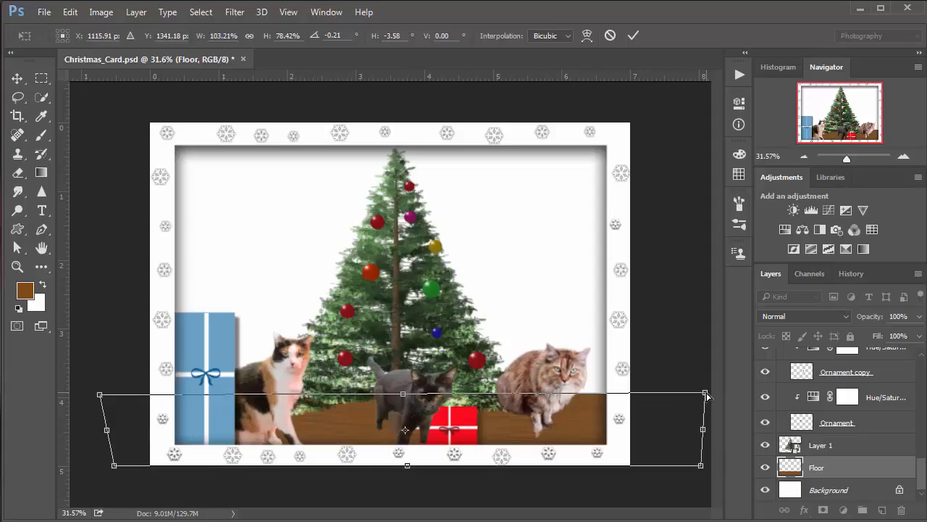
drag(707, 396, 709, 398)
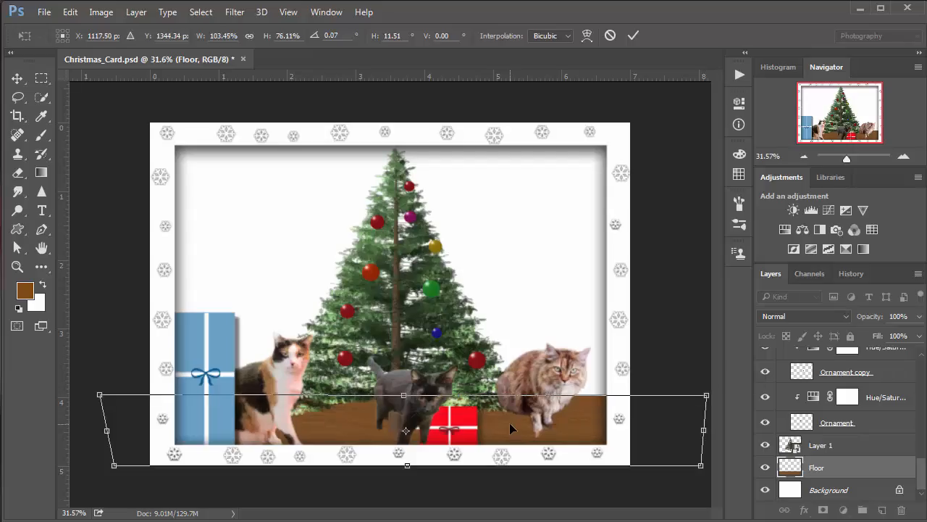
key(Return)
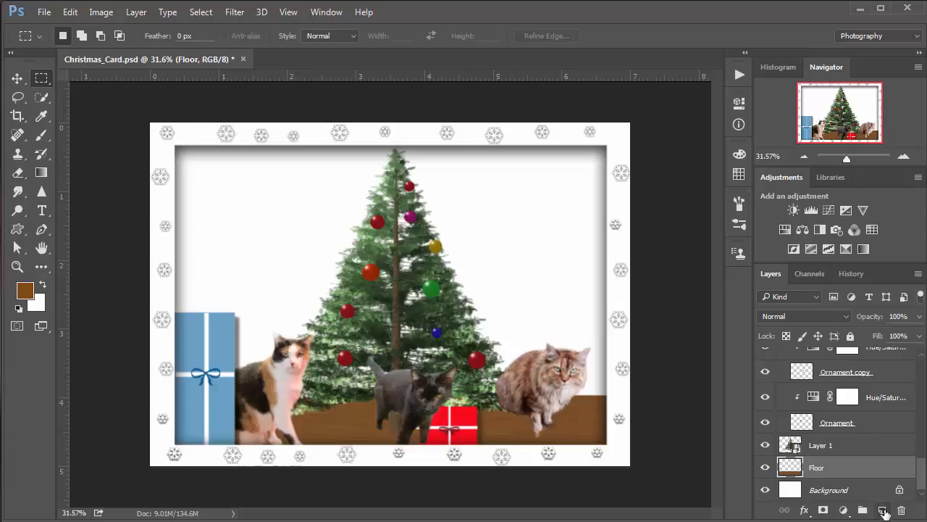
Add a new layer above the Floor layer and name it Wall
click(884, 512)
double_click(819, 468)
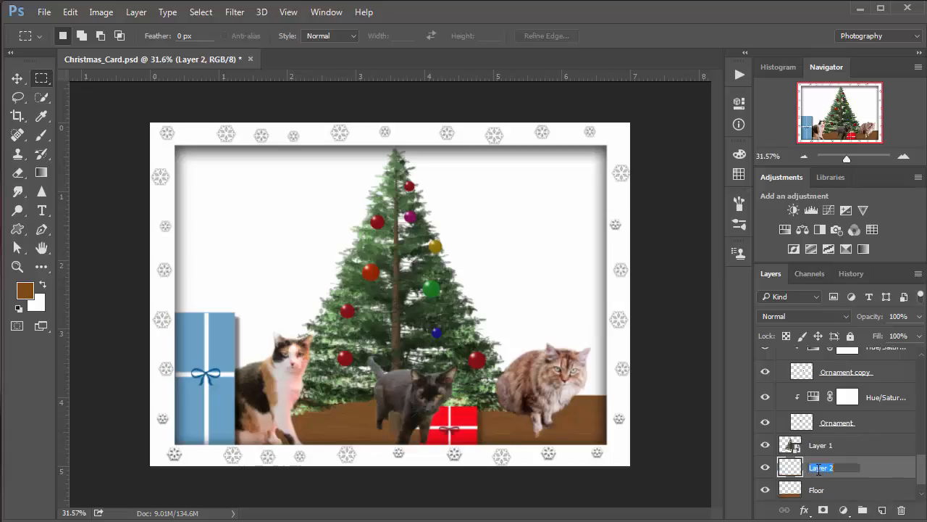
text(Wall)
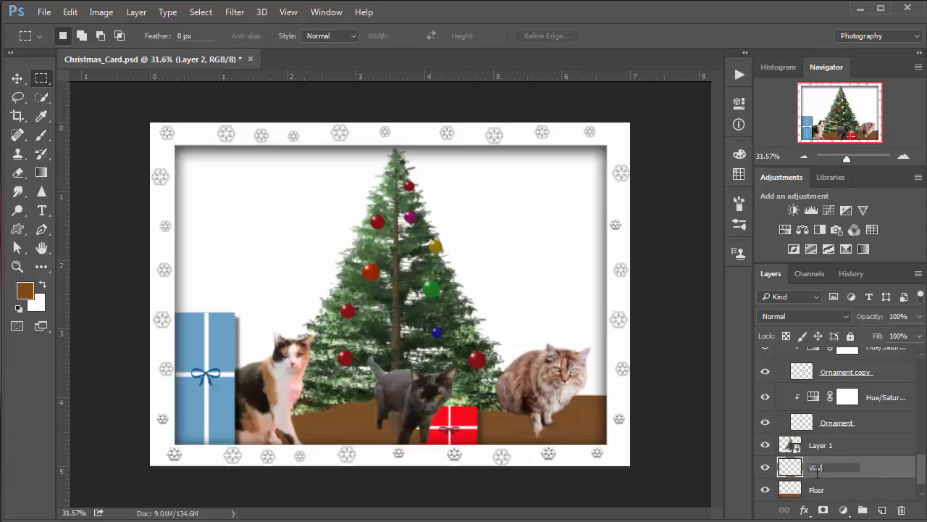
key(Return)
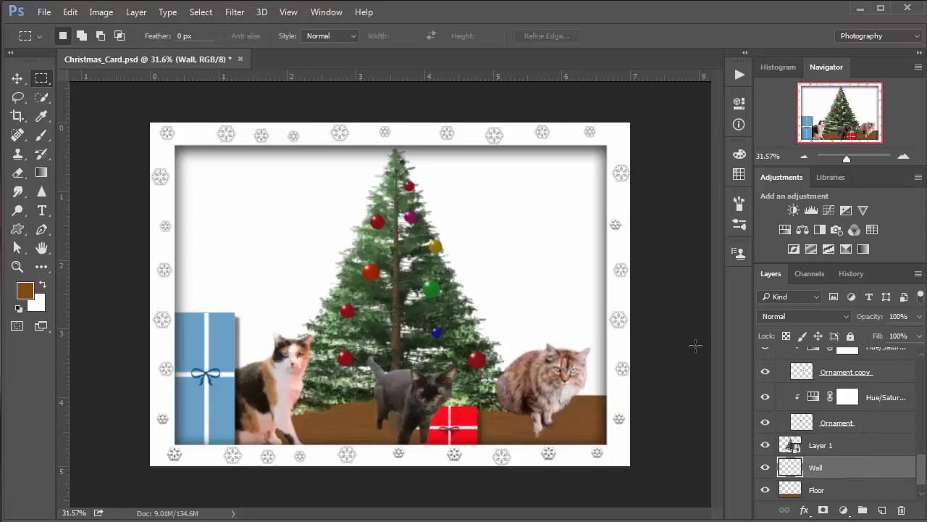
Set the foreground color to pale beige eed8be
click(25, 292)
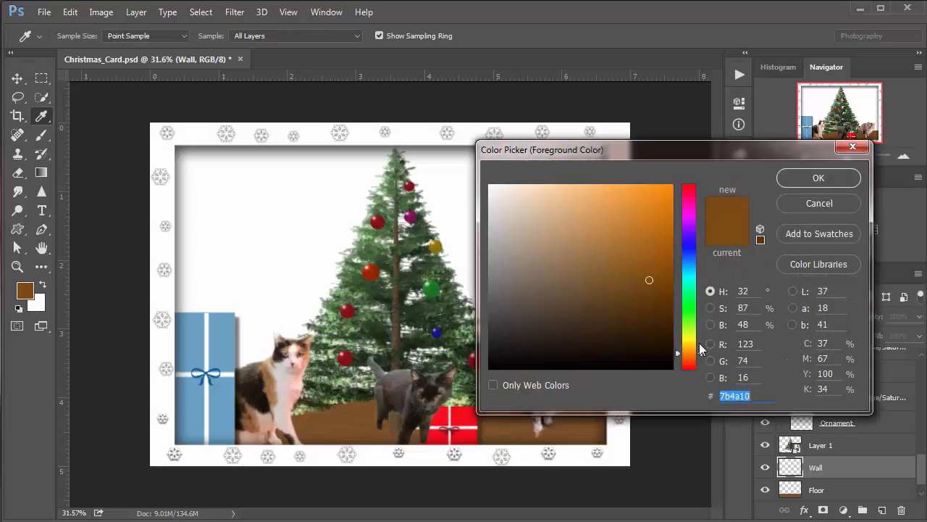
click(540, 202)
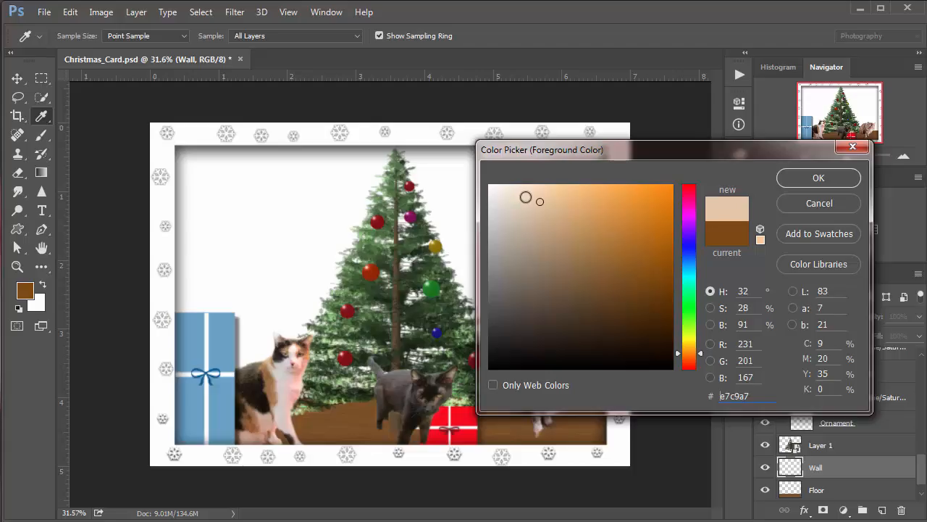
click(526, 197)
click(803, 178)
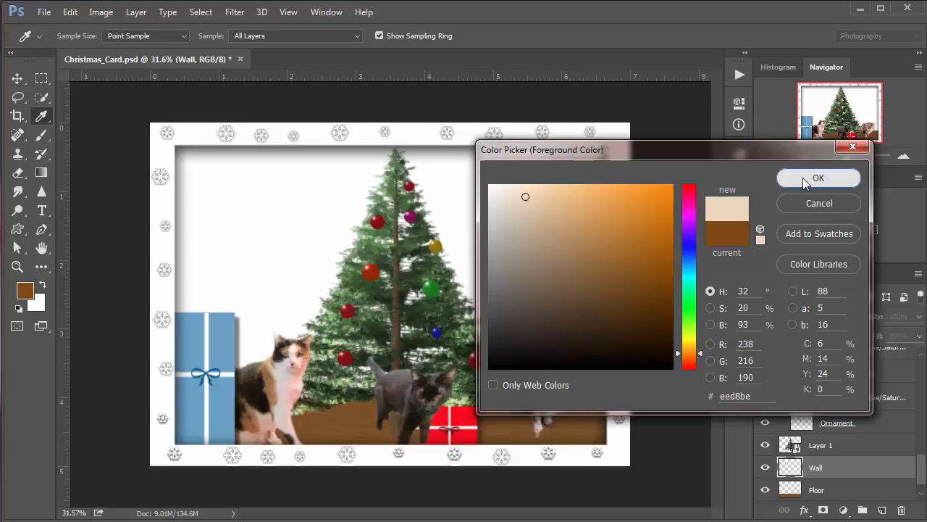
key(m)
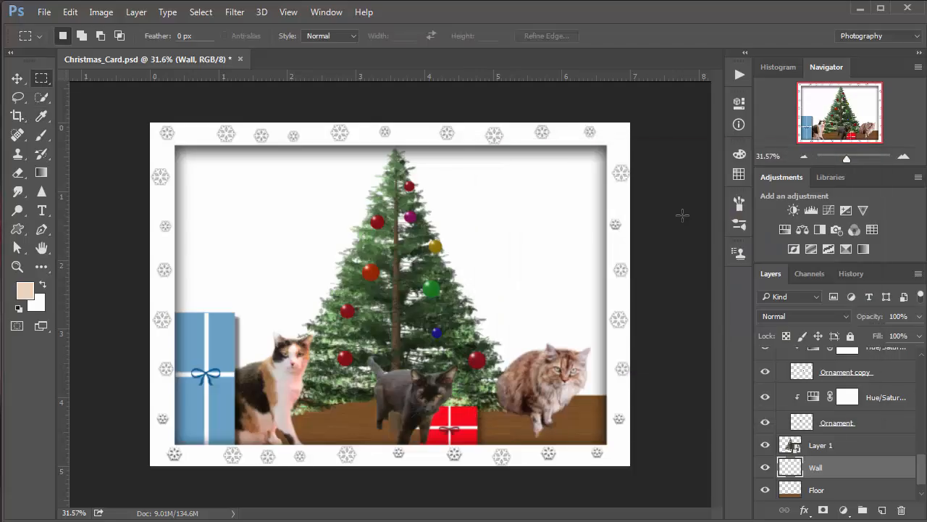
Set the foreground color to the darker beige d3bba0 and fill the Wall layer with it
click(31, 297)
click(533, 217)
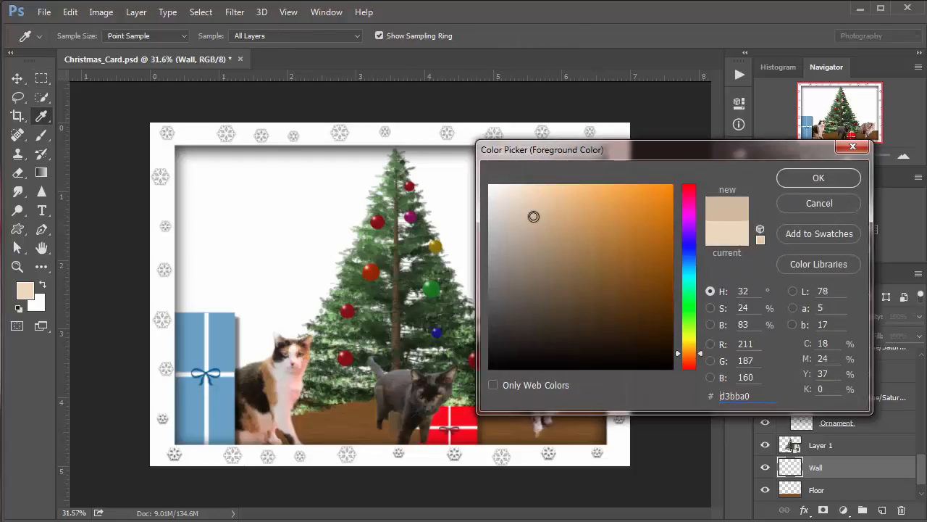
click(793, 179)
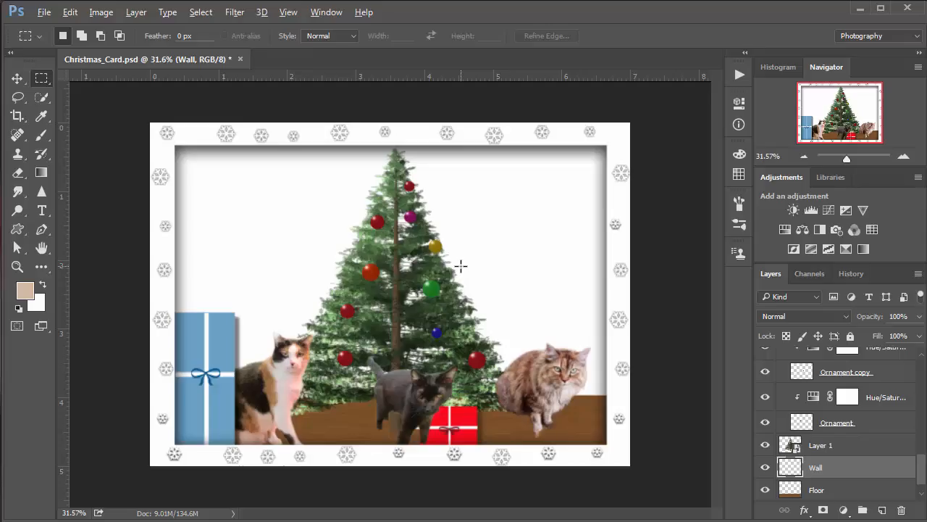
key(alt+BackSpace)
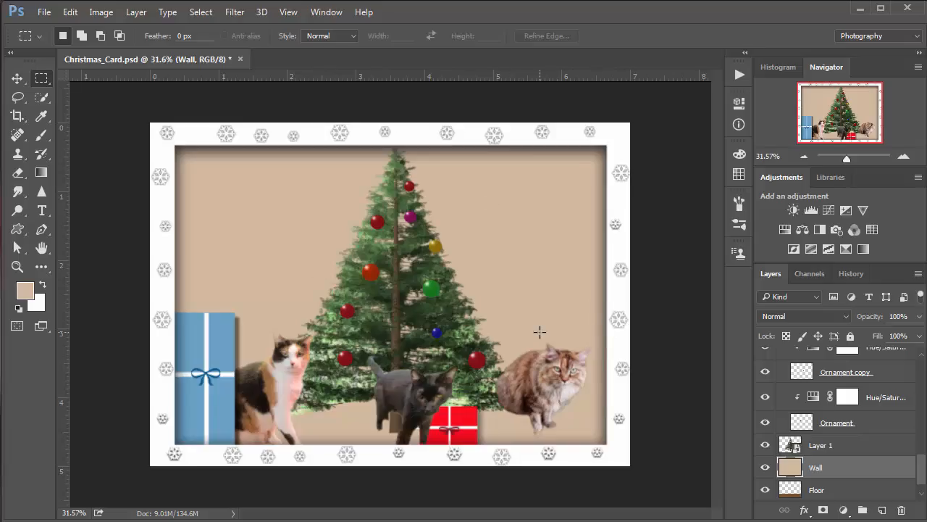
Add monochromatic Gaussian noise of 27.59% to the Wall layer
click(235, 13)
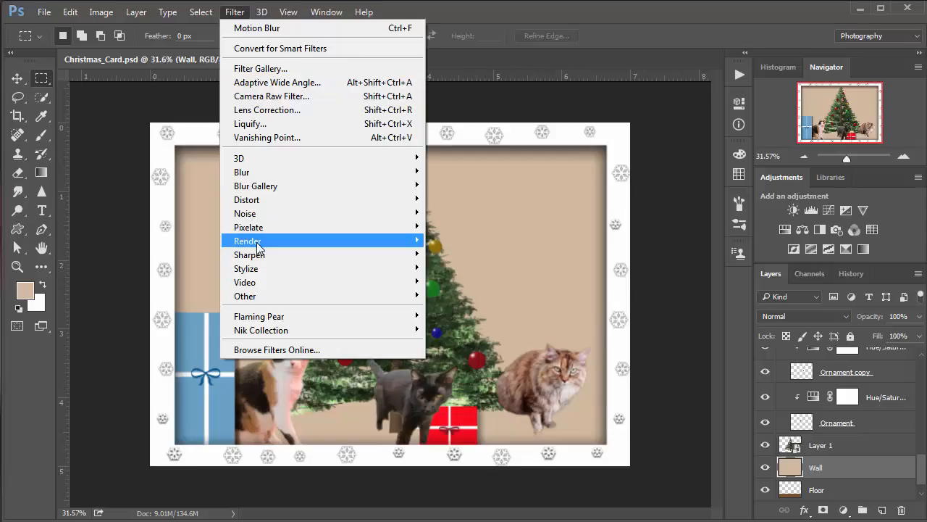
mouse_move(258, 246)
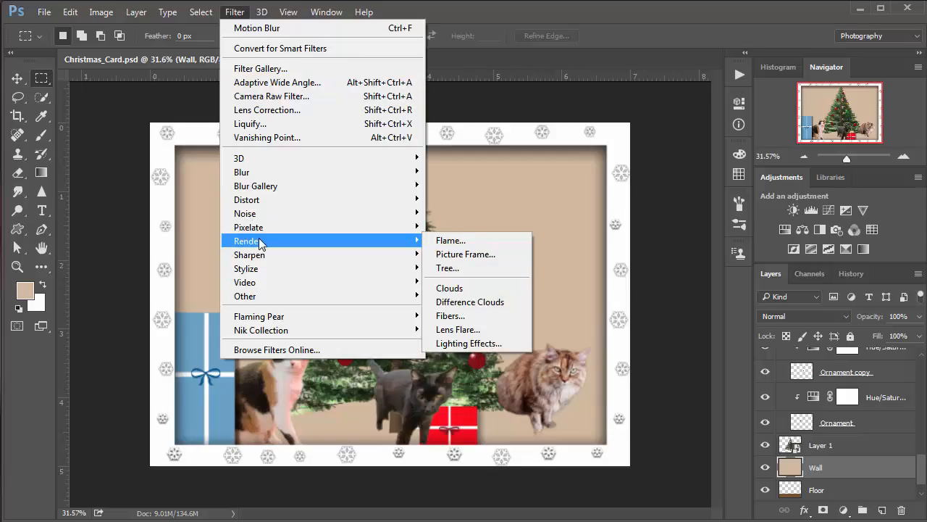
mouse_move(272, 214)
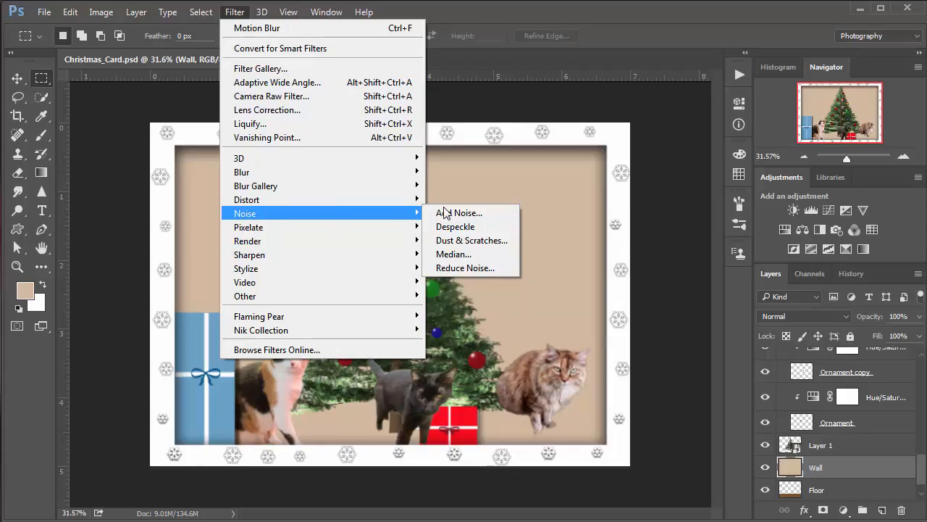
click(445, 212)
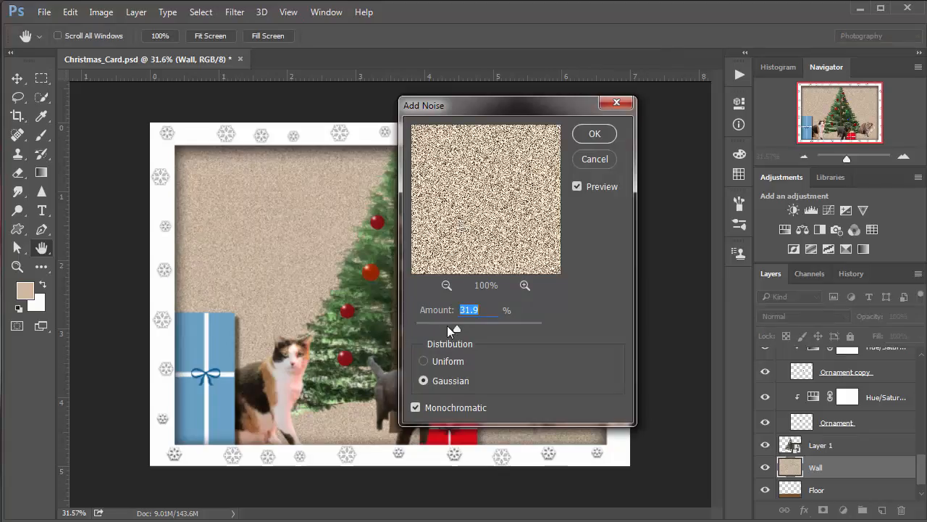
click(447, 325)
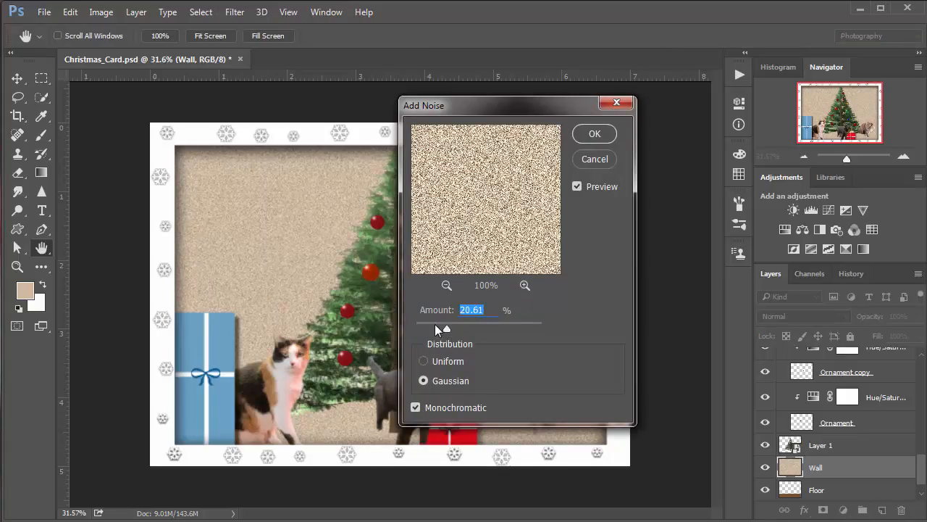
click(435, 325)
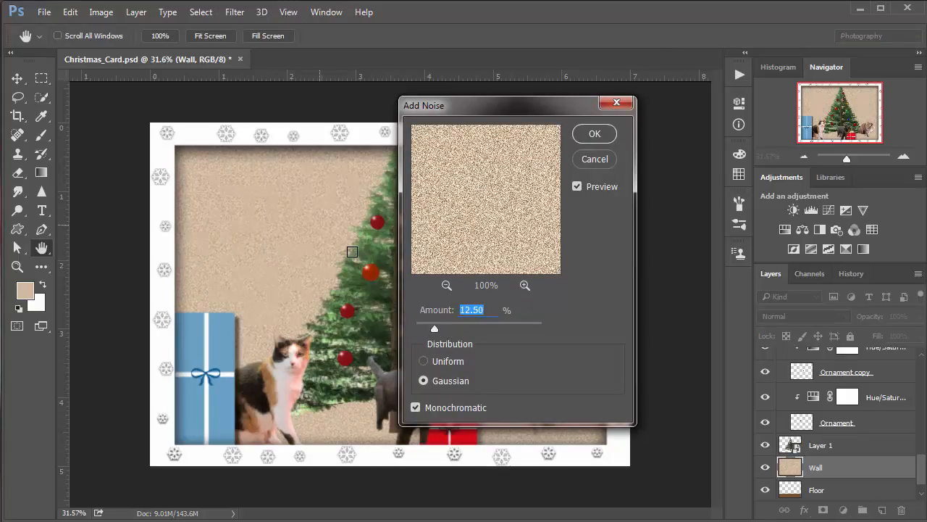
click(448, 325)
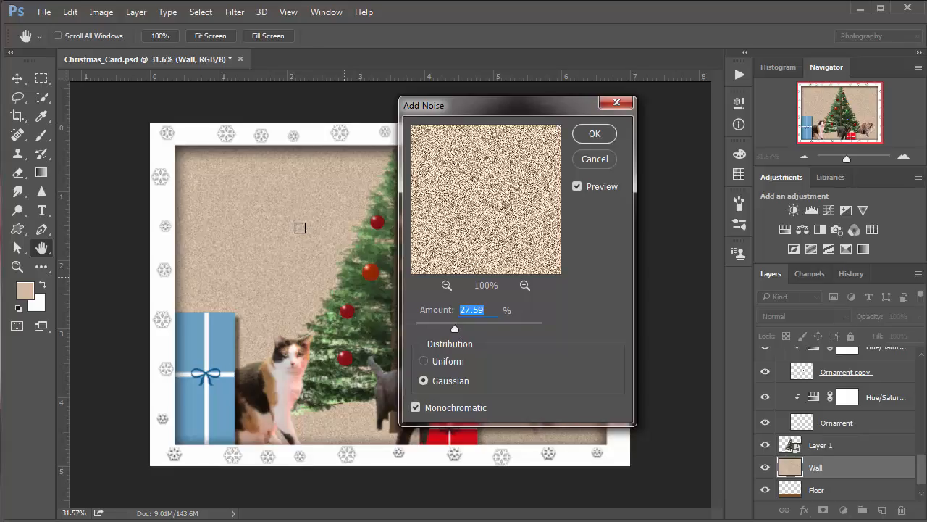
click(593, 134)
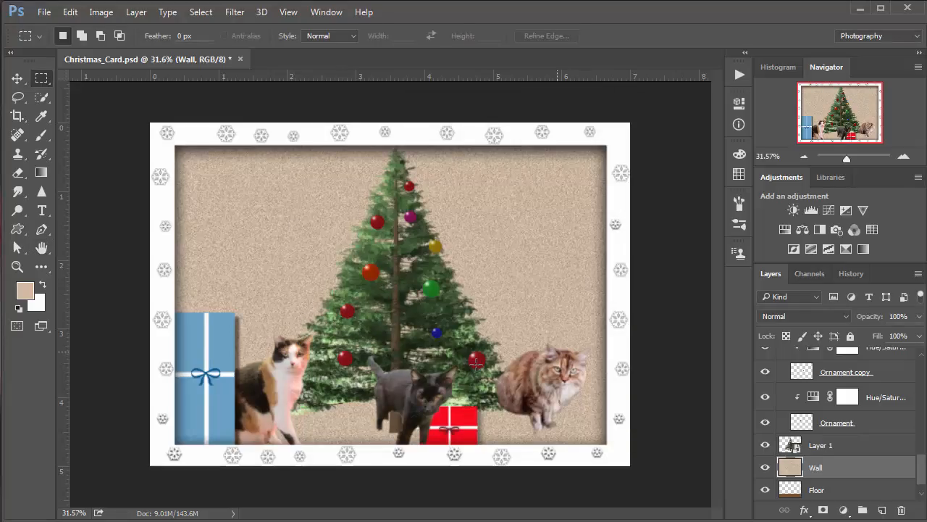
Apply a Motion Blur at a 90° angle with an increased distance to streak the Wall layer's noise vertically
click(236, 13)
mouse_move(257, 172)
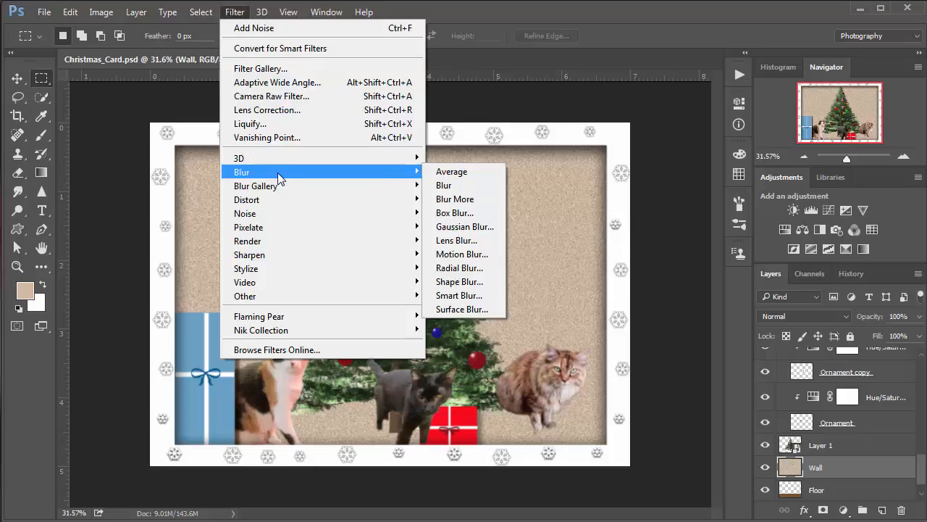
click(451, 254)
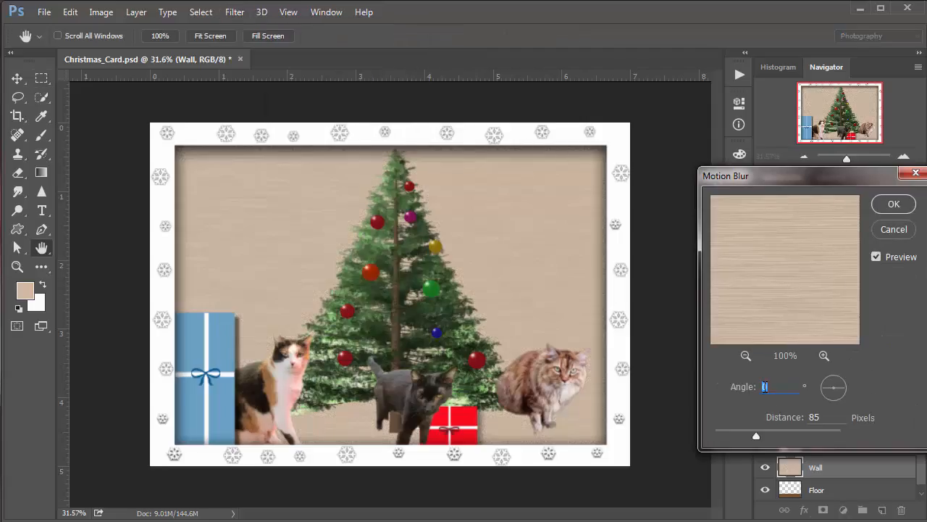
click(766, 388)
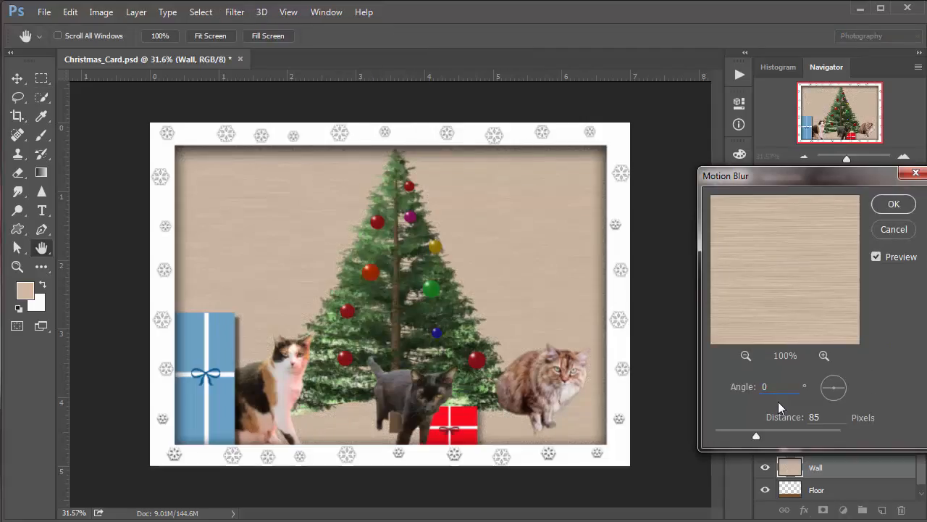
key(BackSpace)
text(90)
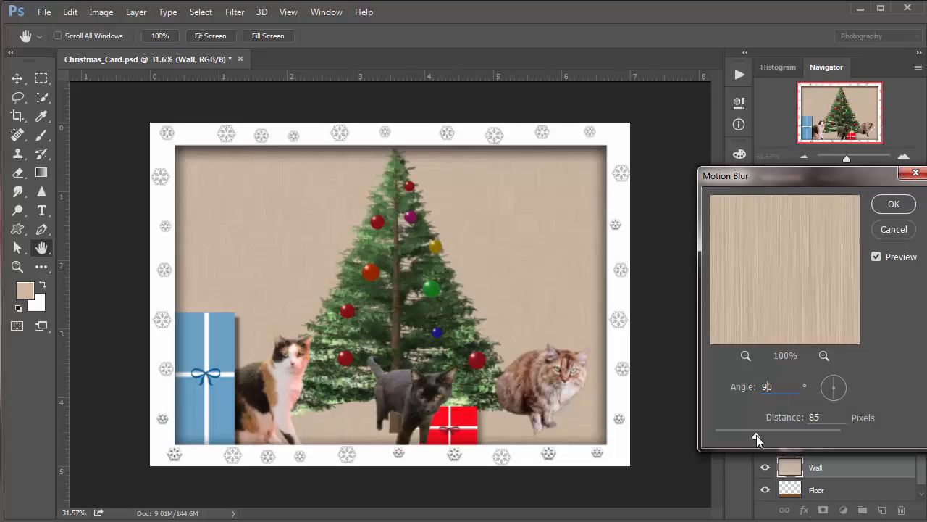
mouse_move(747, 434)
mouse_down()
mouse_move(730, 430)
mouse_move(799, 431)
mouse_up()
click(896, 205)
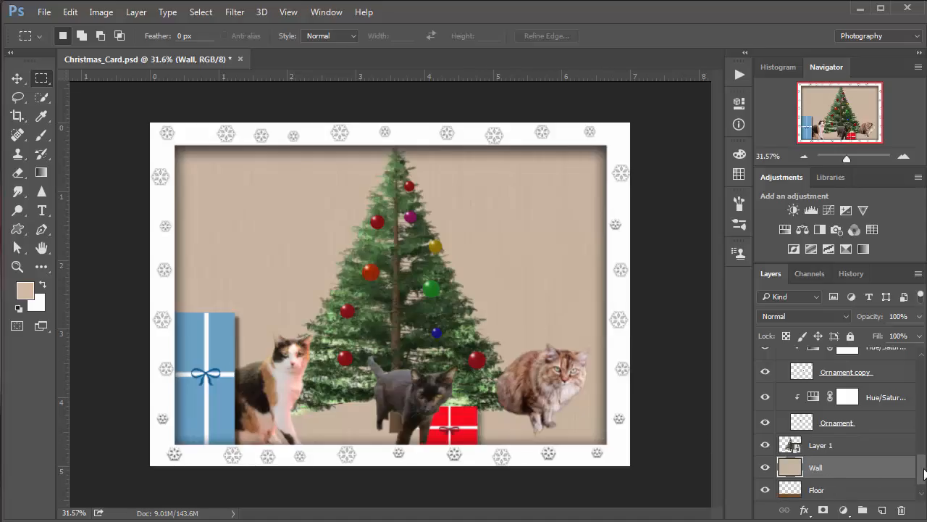
Move the Floor layer above the Wall layer, directly beneath the tree layer
scroll(925, 473, down, 1)
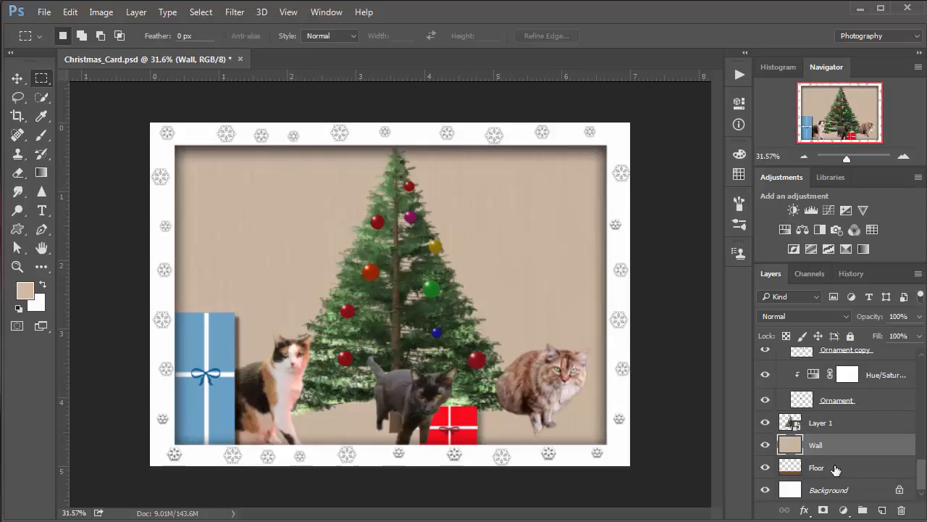
drag(836, 470, 836, 430)
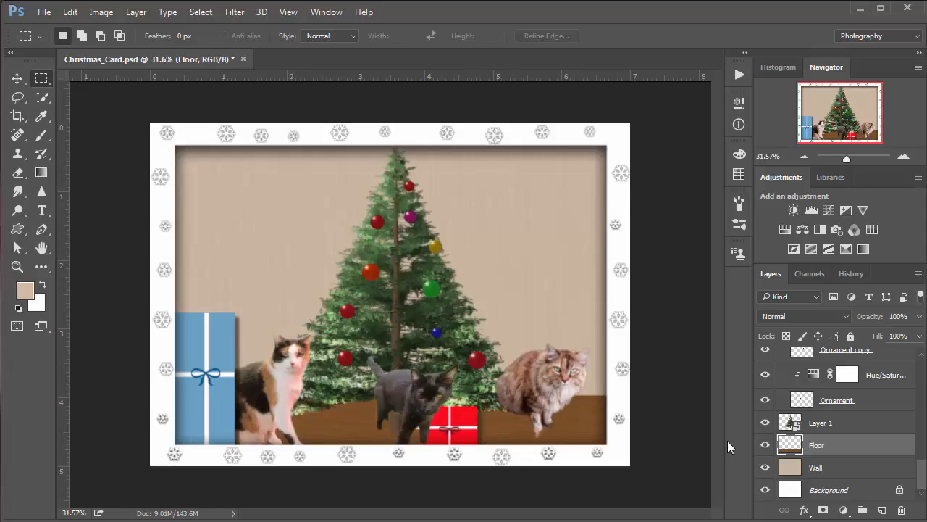
Add a Levels adjustment layer directly above the Wall layer and brighten its midtones to 1.54
click(789, 470)
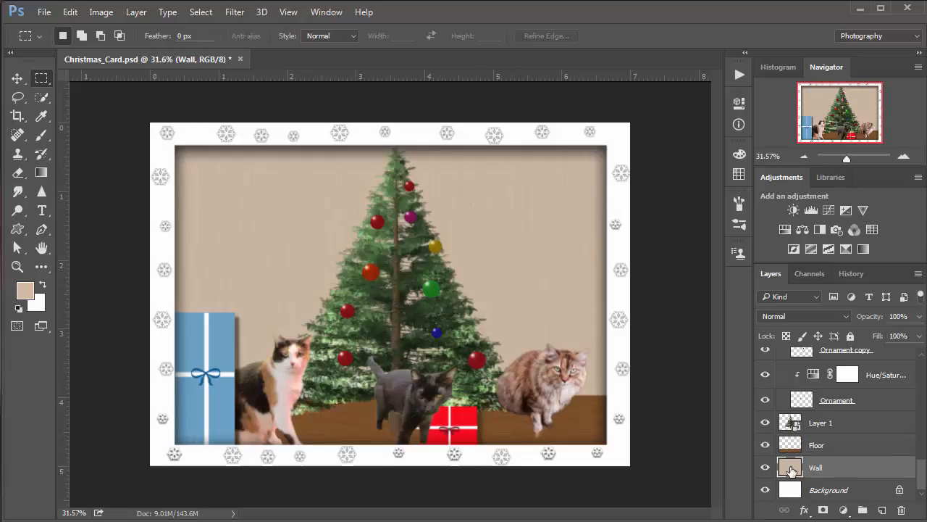
click(812, 210)
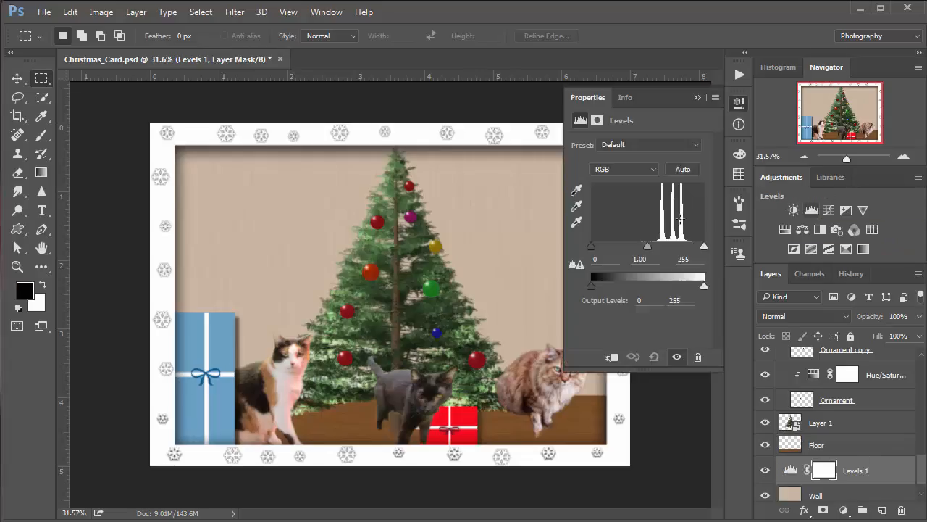
drag(650, 252, 631, 256)
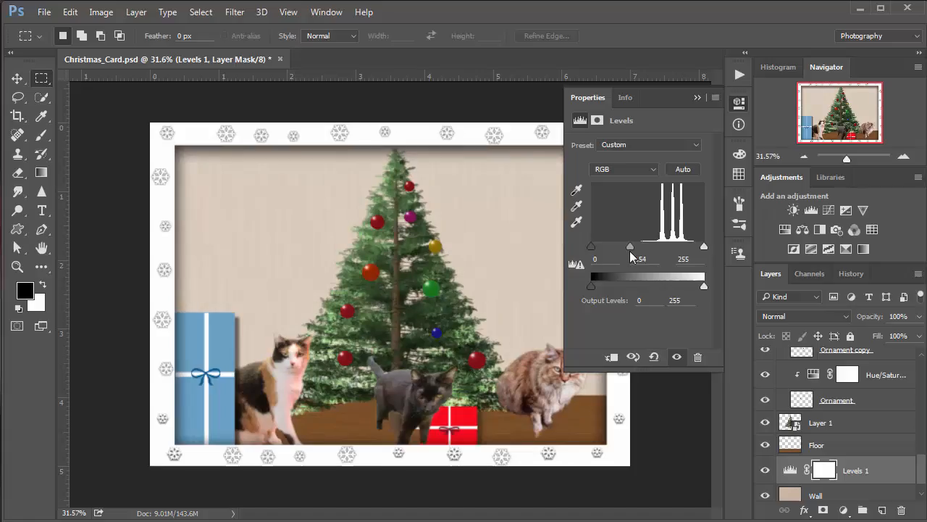
click(697, 97)
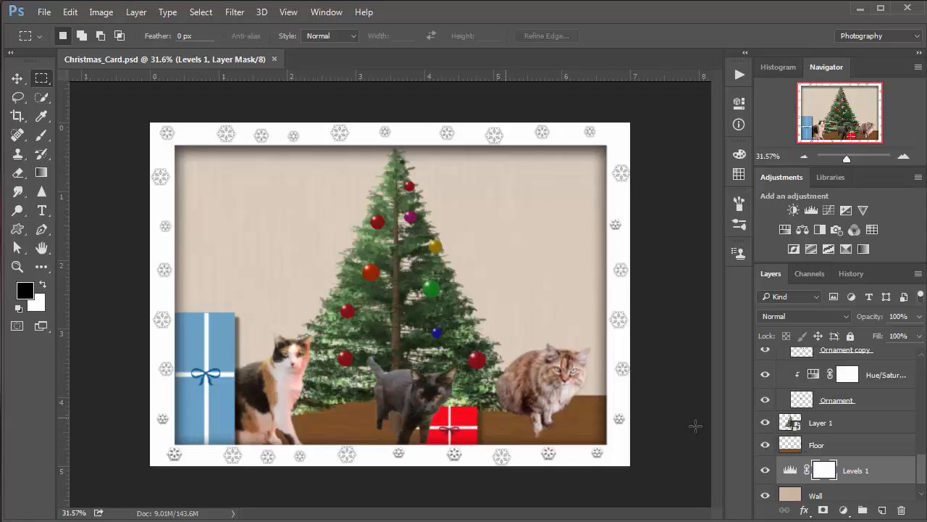
Collapse the Ornament group to shorten the layer list
scroll(924, 478, down, 2)
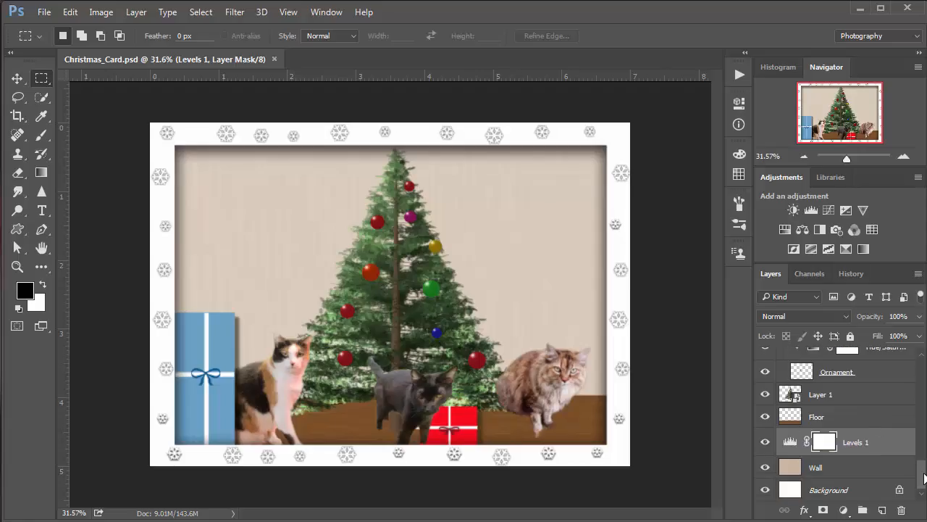
scroll(922, 470, up, 5)
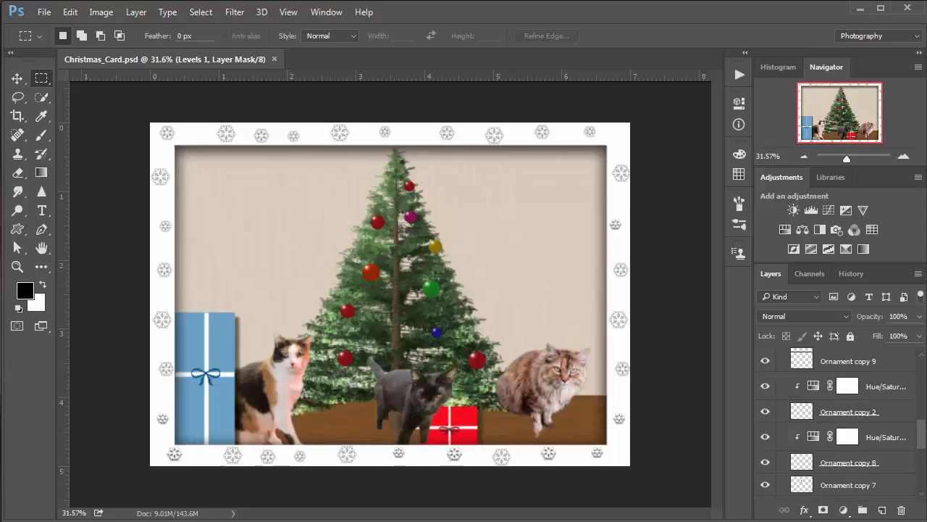
scroll(841, 423, down, 2)
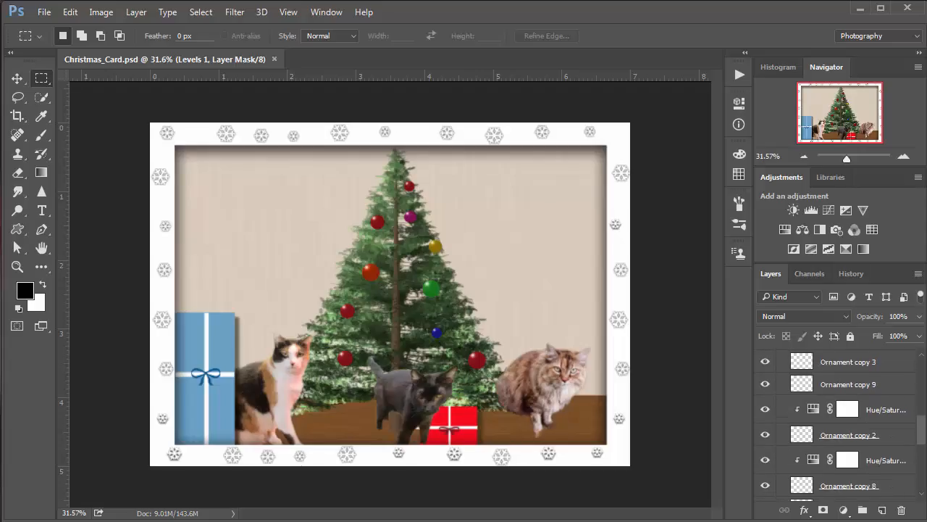
drag(921, 430, 922, 407)
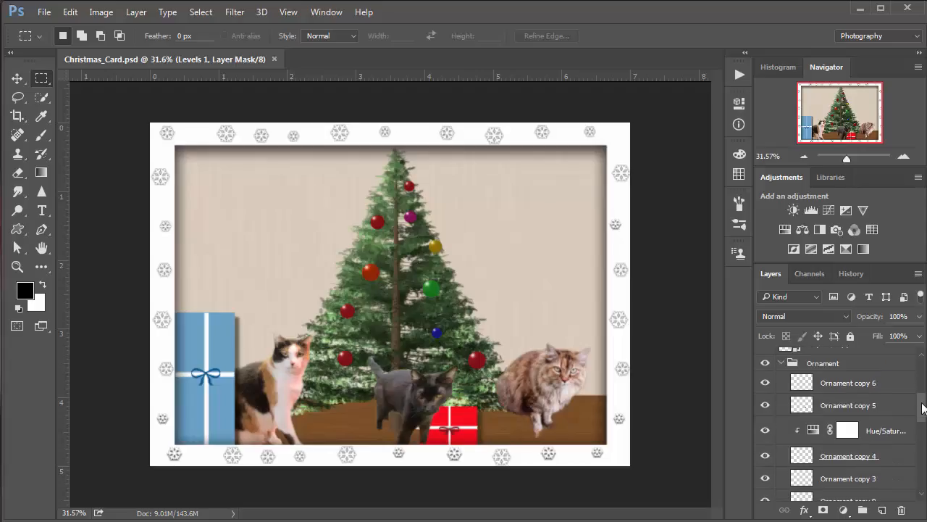
scroll(923, 410, up, 1)
click(781, 390)
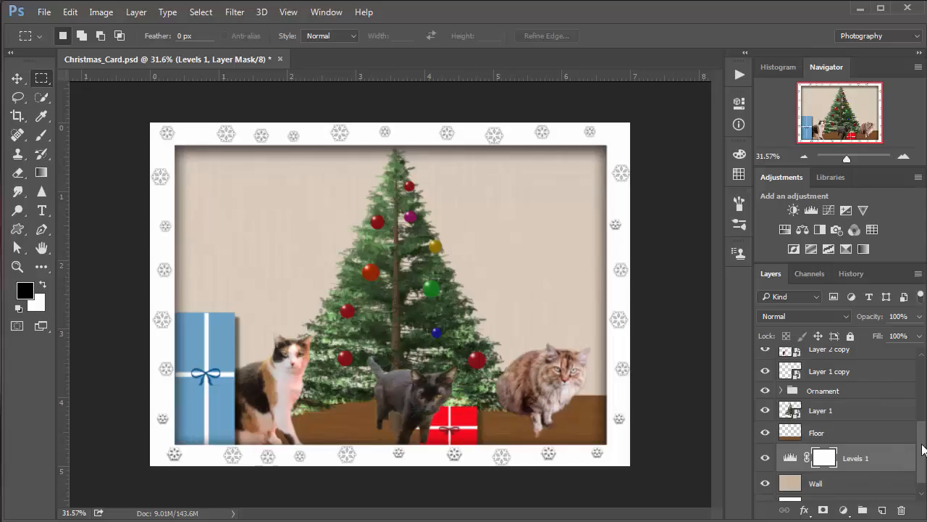
Create a new layer group below the tree layer and move the Levels 1, Wall and Floor layers into it
scroll(924, 470, down, 1)
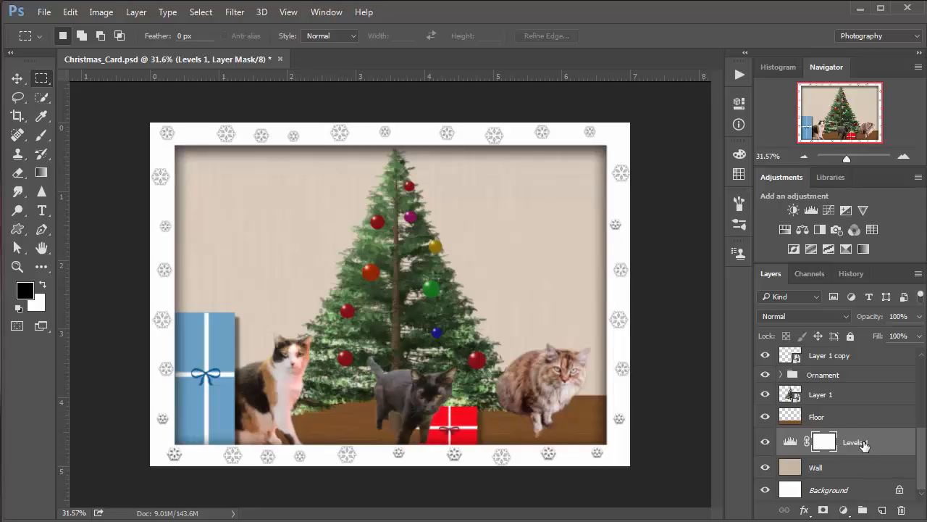
drag(857, 511, 863, 512)
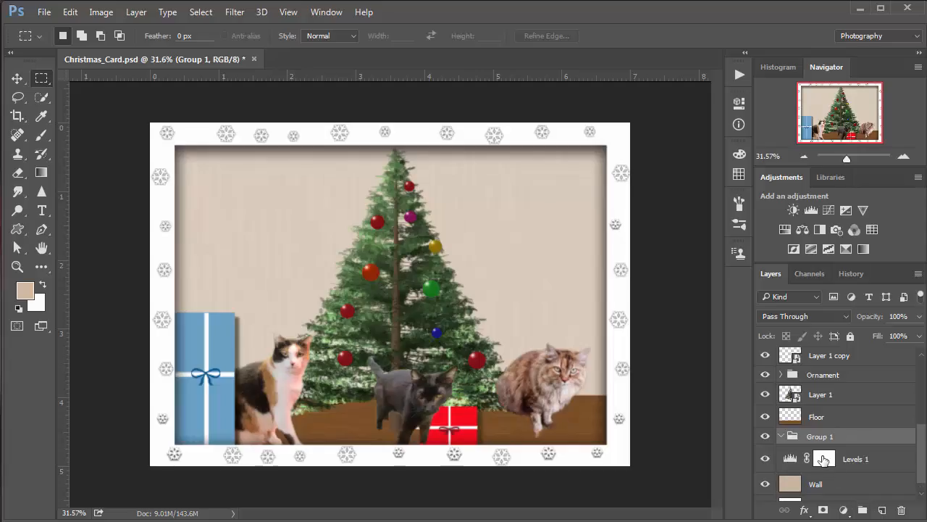
drag(825, 445, 848, 439)
click(854, 464)
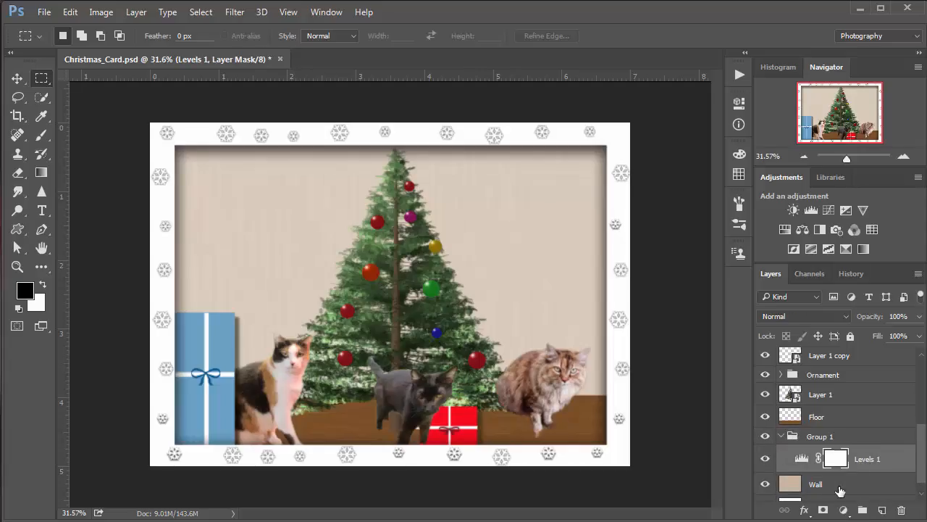
drag(819, 479, 827, 438)
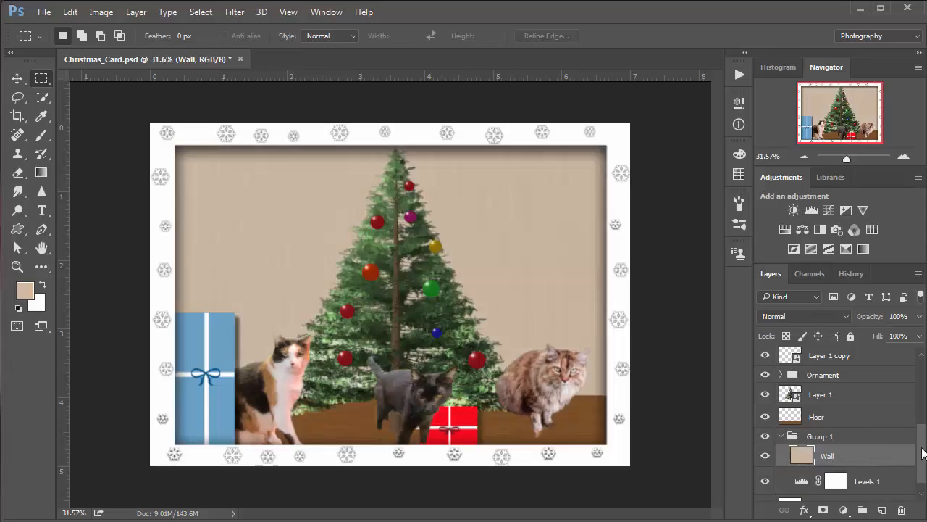
drag(922, 455, 925, 475)
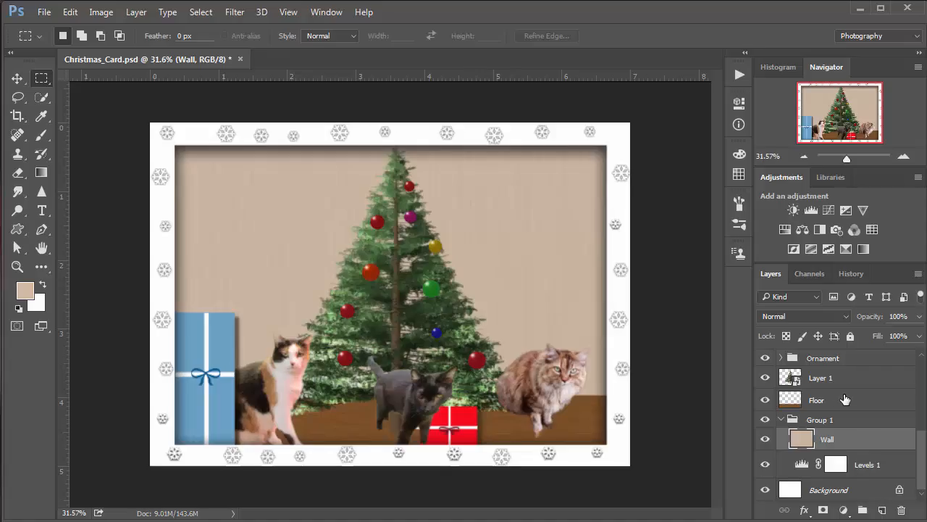
drag(840, 402, 846, 427)
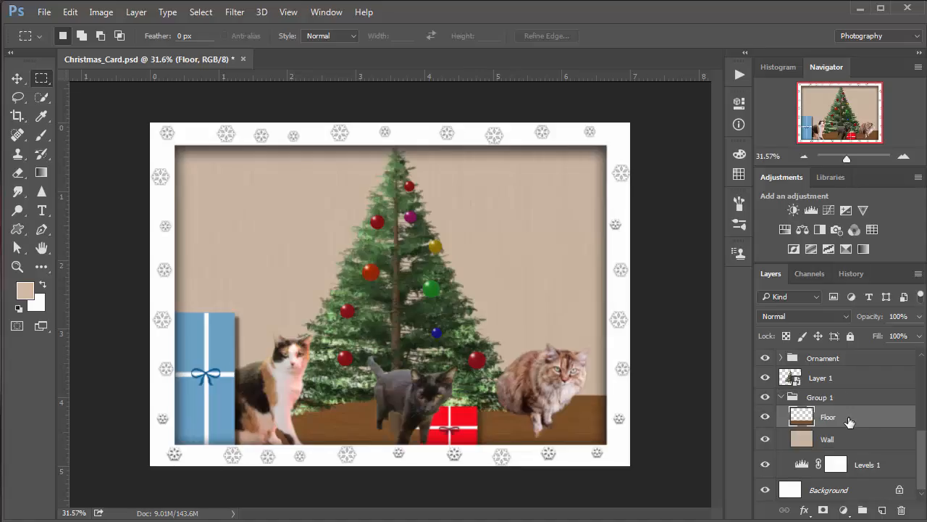
Rename the new group as "Floor and wall"
click(829, 397)
double_click(830, 397)
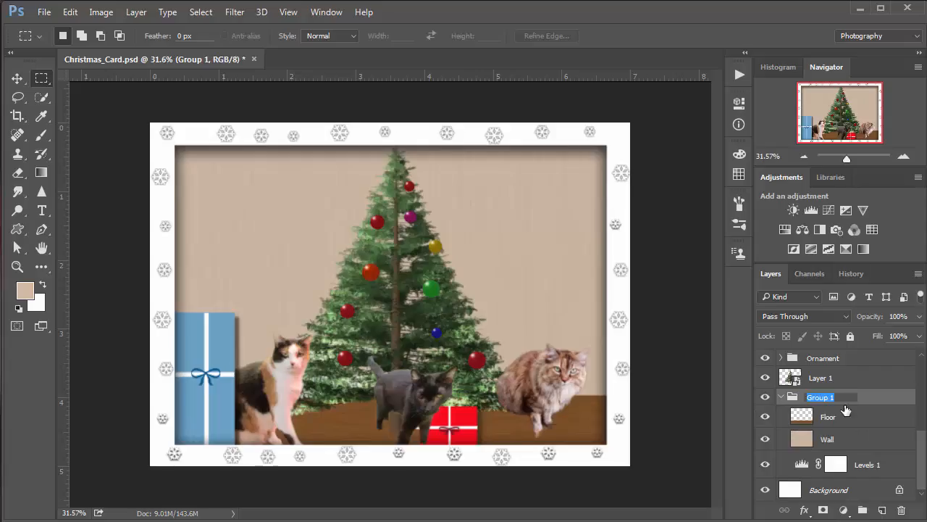
text(Floor and wall)
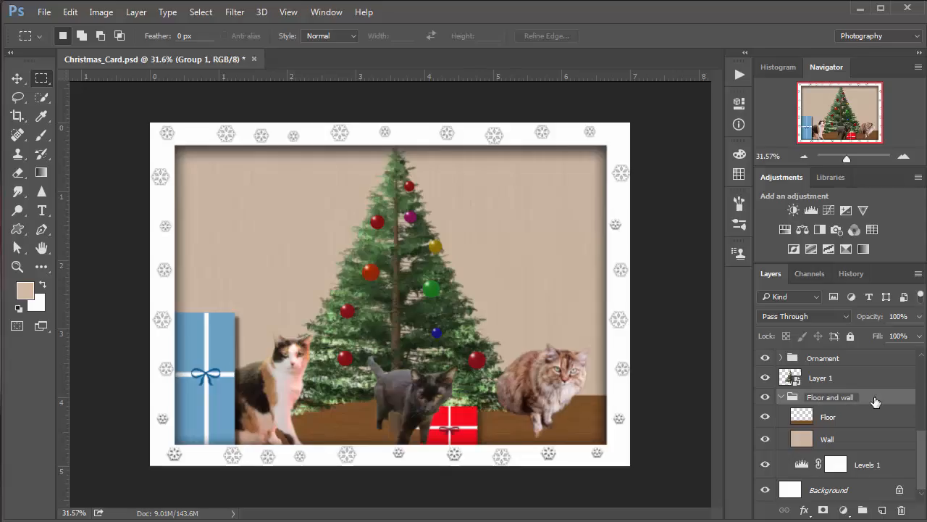
key(Return)
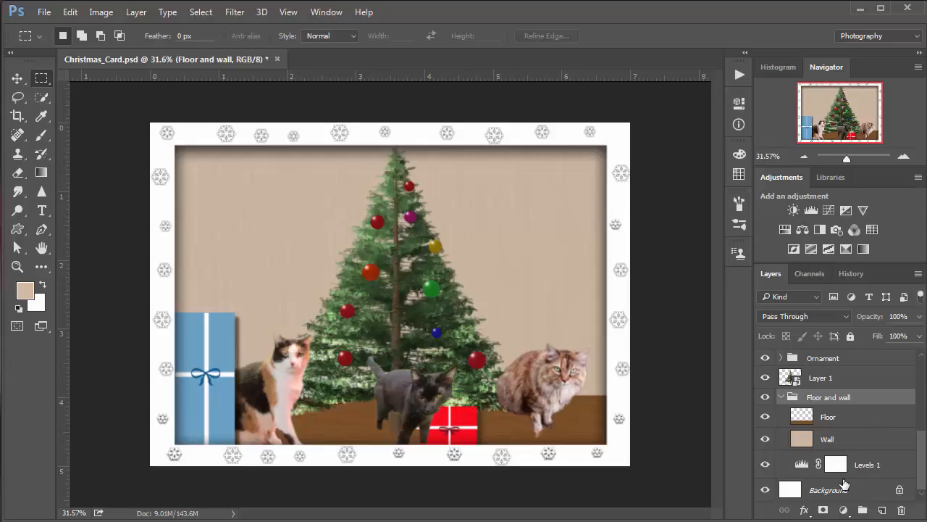
Move the Levels 1 layer directly above Wall within the Floor and wall group, and collapse the group
drag(813, 467, 827, 433)
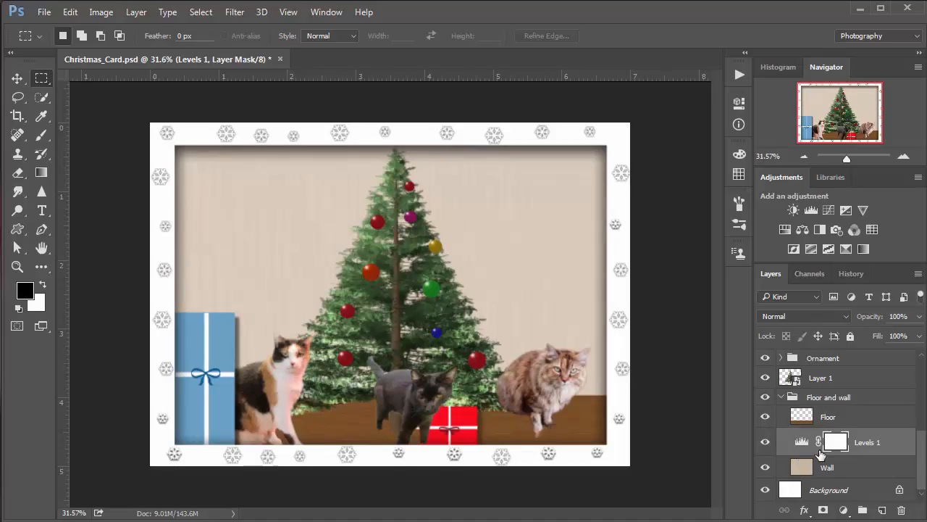
click(782, 401)
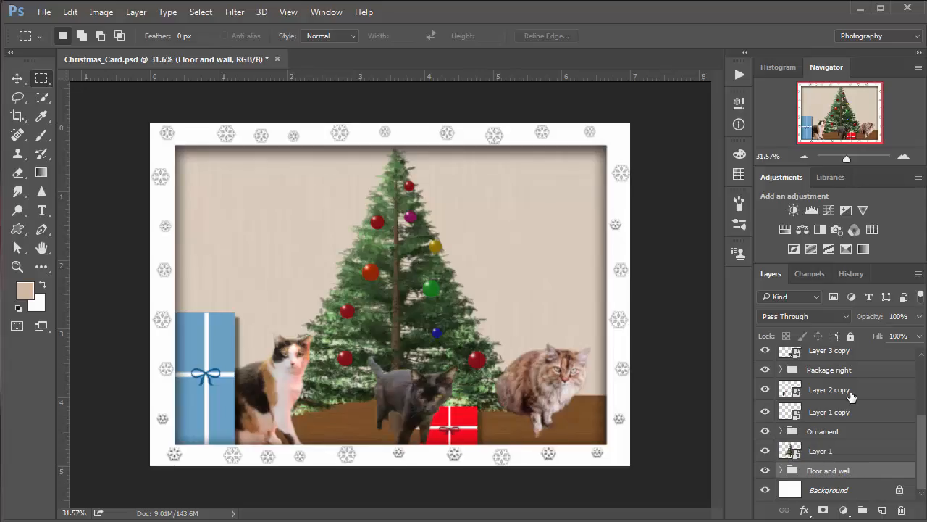
mouse_move(919, 450)
mouse_down()
mouse_move(920, 424)
mouse_move(926, 465)
mouse_up()
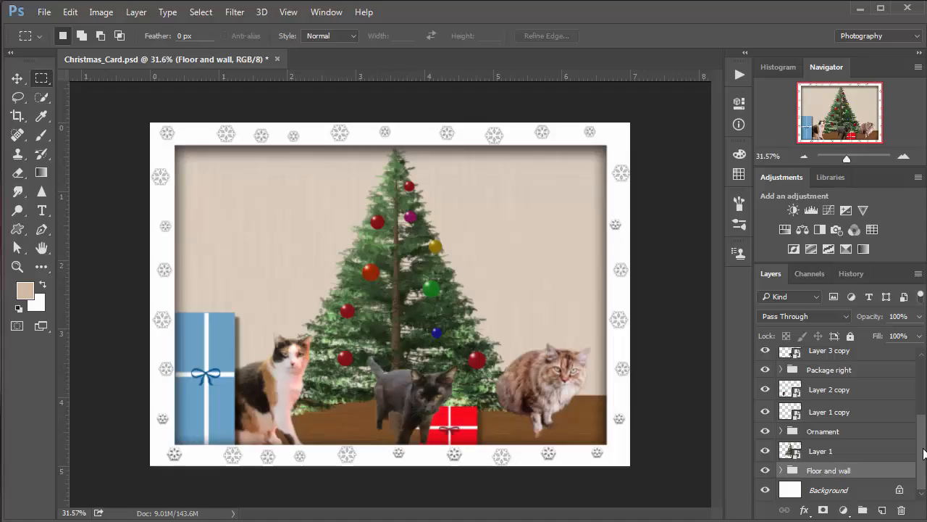
click(765, 391)
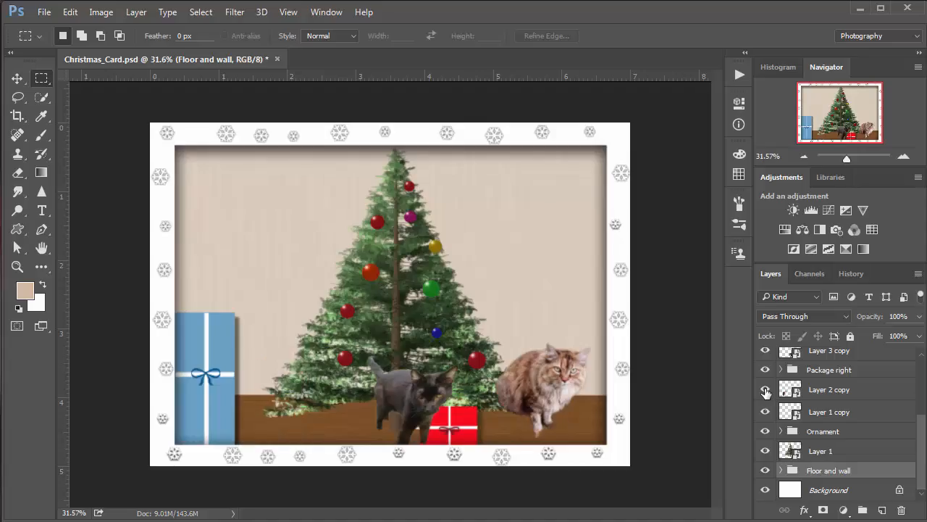
click(766, 391)
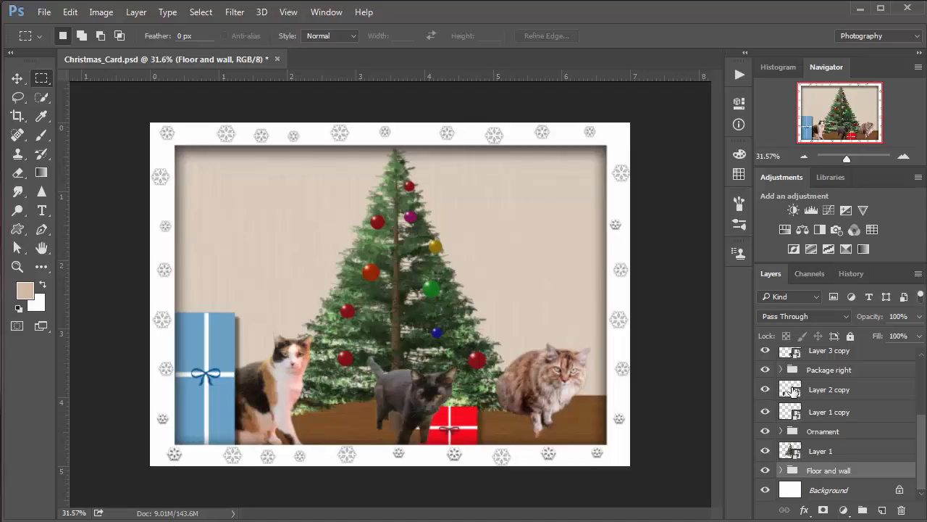
click(793, 391)
click(804, 510)
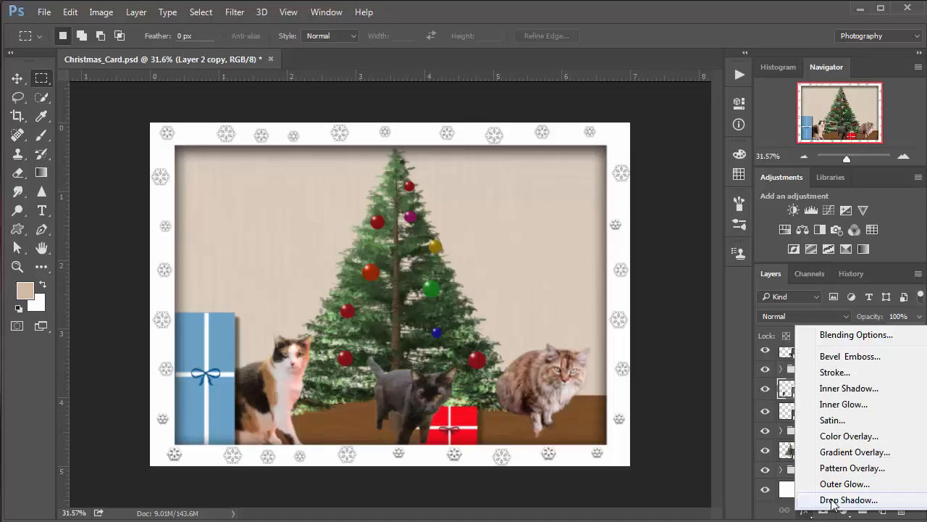
click(831, 500)
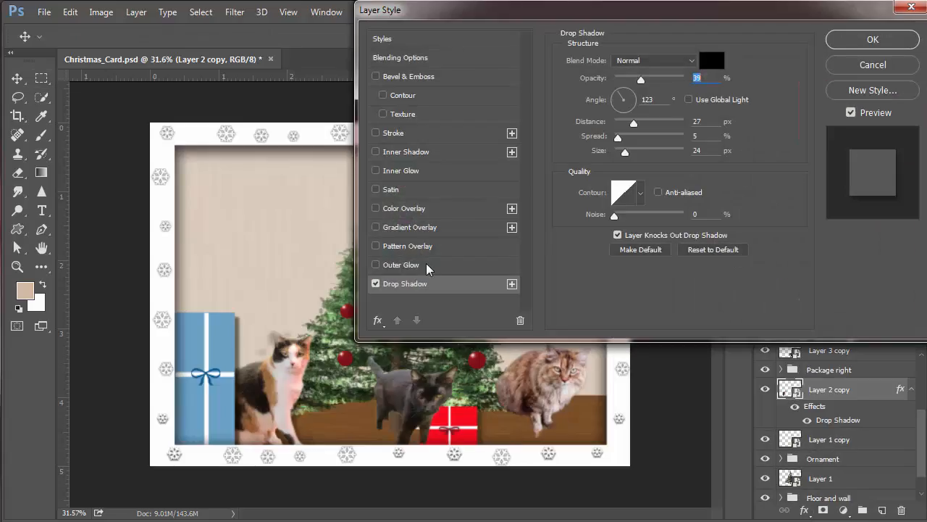
drag(310, 382, 307, 384)
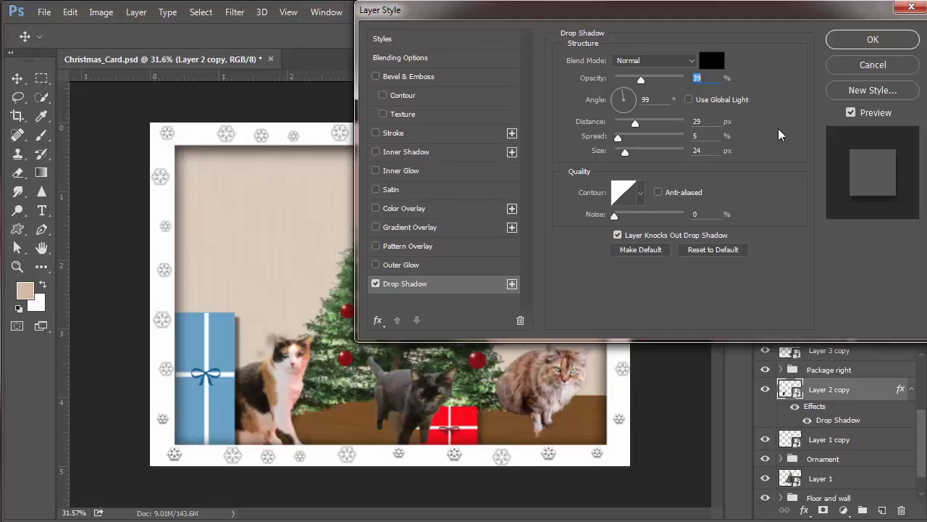
click(876, 71)
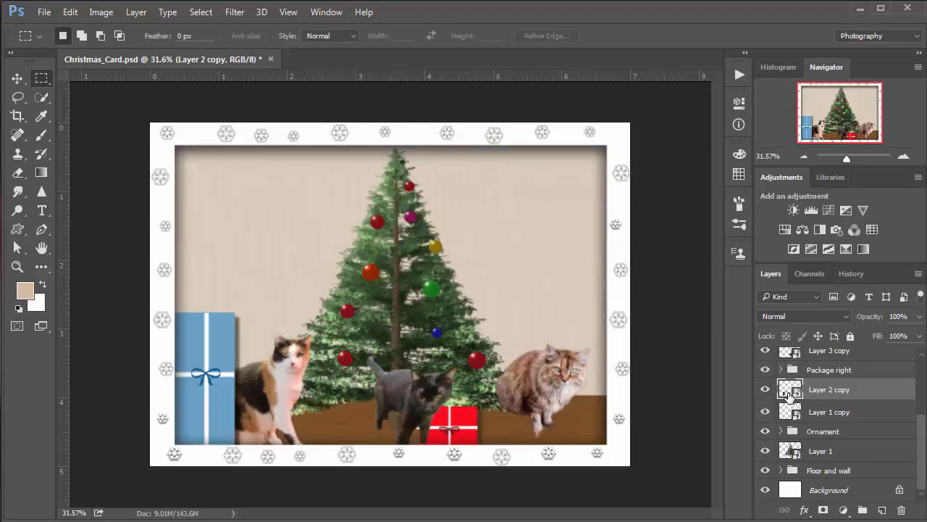
Choose the Eraser tool for the calico cat and rasterize its smart object layer, Layer 2 copy
click(18, 174)
ctrl+space+click(282, 345)
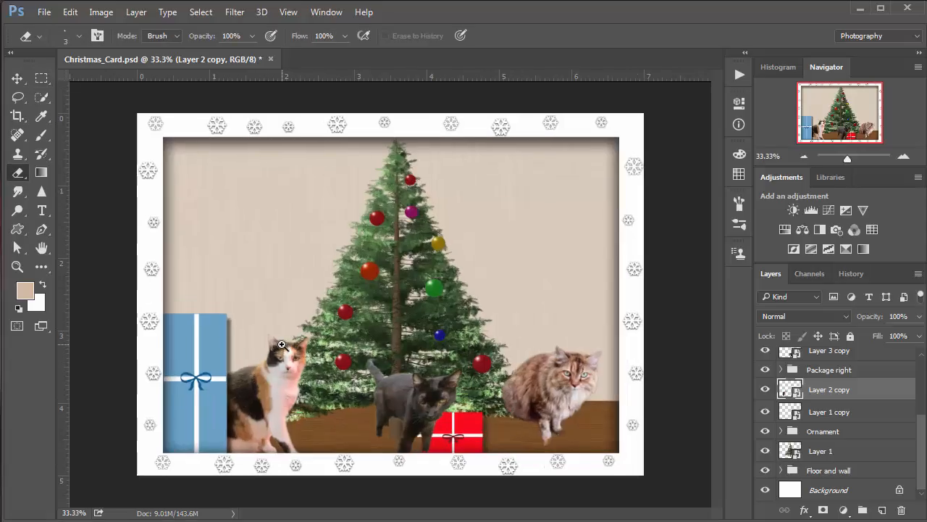
ctrl+space+click(282, 345)
ctrl+space+click(274, 357)
ctrl+space+click(247, 351)
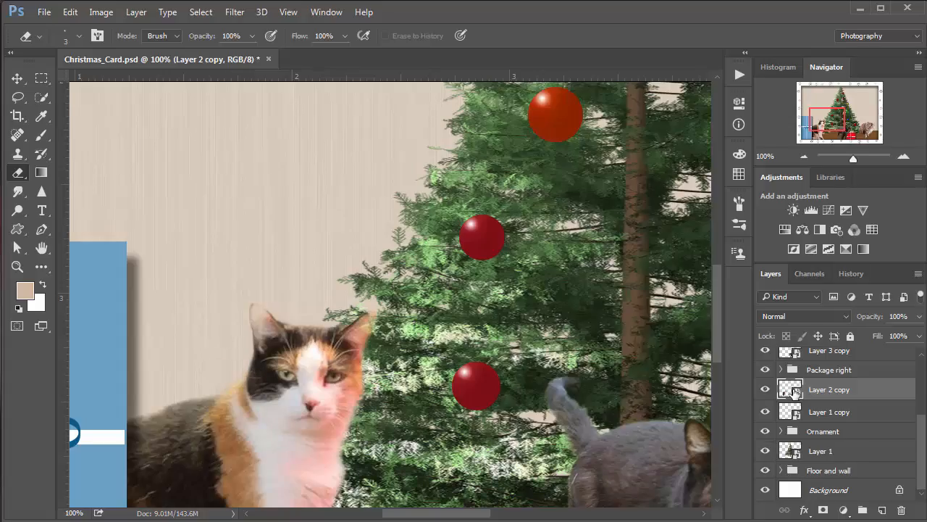
right_click(796, 385)
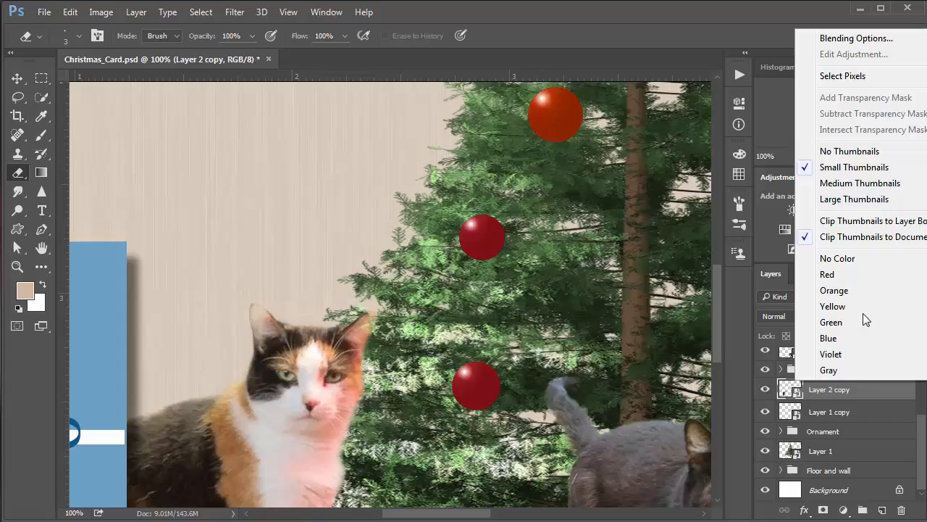
click(867, 392)
right_click(867, 392)
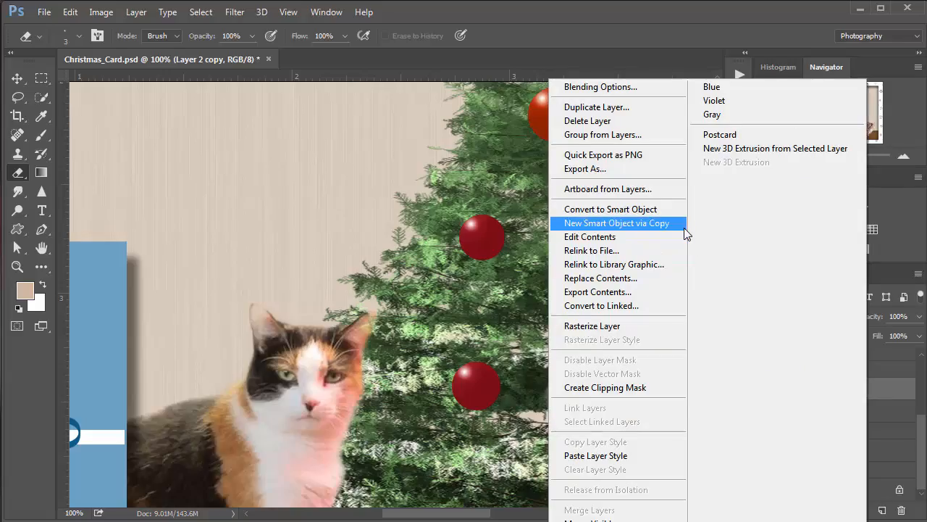
click(634, 329)
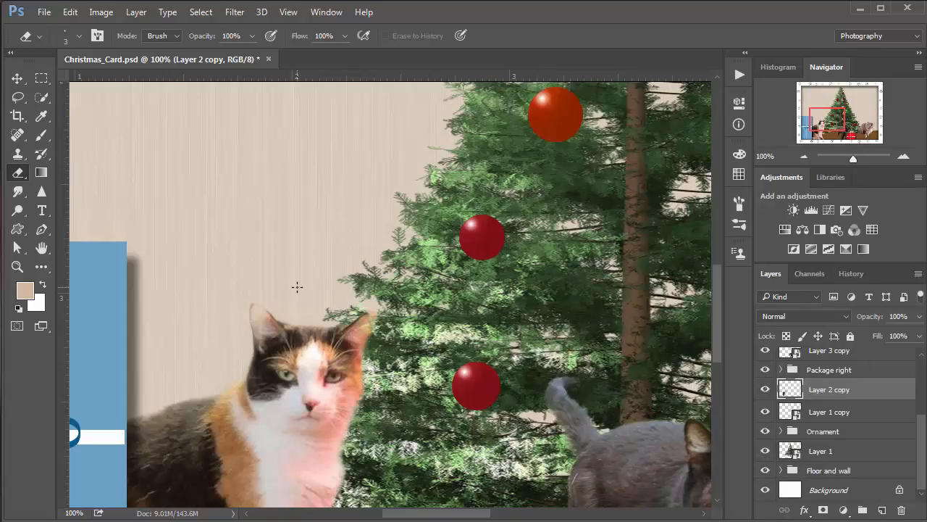
Enlarge the Eraser brush for cleaning up stray pixels around the calico cat on Layer 2 copy
key(bracketright)
key(bracketright)
key(bracketright)
key(bracketright)
key(bracketright)
key(bracketright)
key(bracketright)
key(bracketright)
Add a drop shadow to the calico cat's Layer 2 copy and reposition it to a 54° angle at 25 px distance
click(804, 510)
click(830, 501)
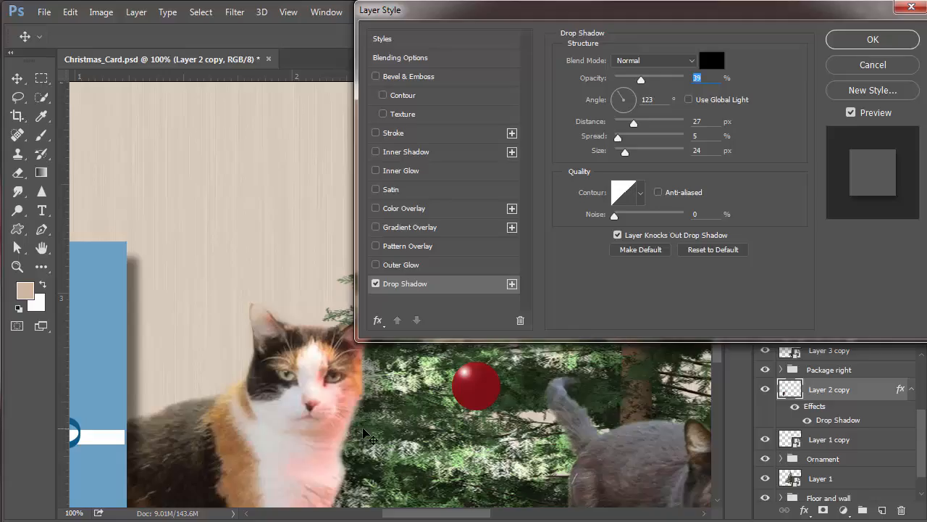
mouse_move(346, 439)
mouse_down()
mouse_move(364, 440)
mouse_move(324, 424)
mouse_move(334, 433)
mouse_up()
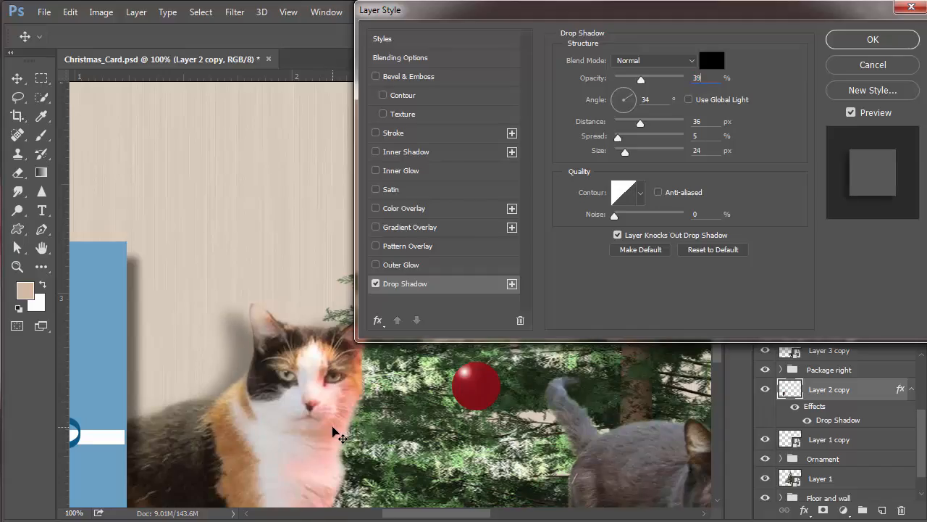
drag(332, 429, 290, 415)
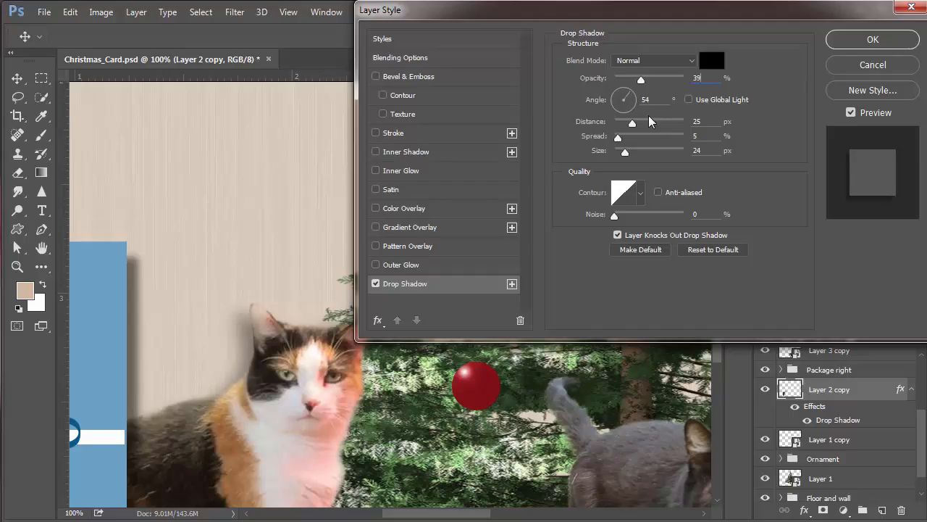
Set the calico cat's drop shadow to 43% opacity, 18 px distance and 54 px size, and apply it
drag(699, 14, 737, 32)
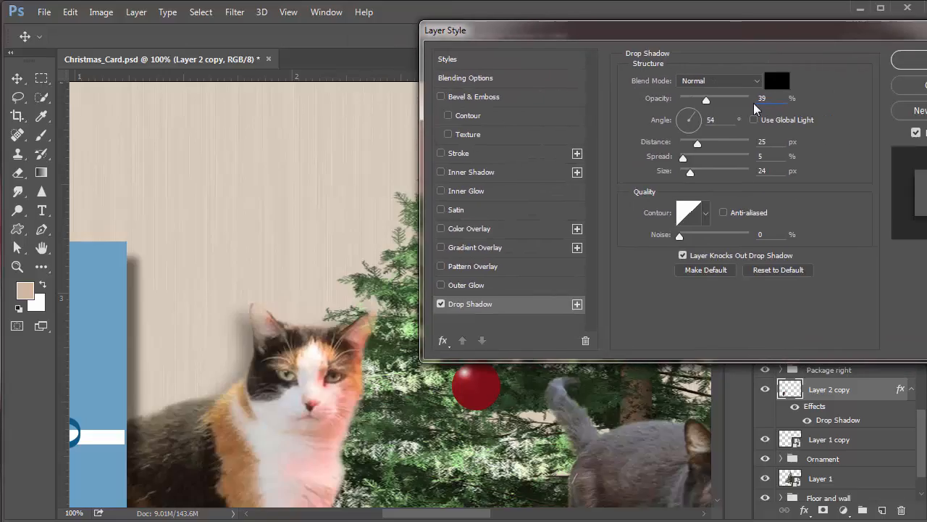
click(700, 103)
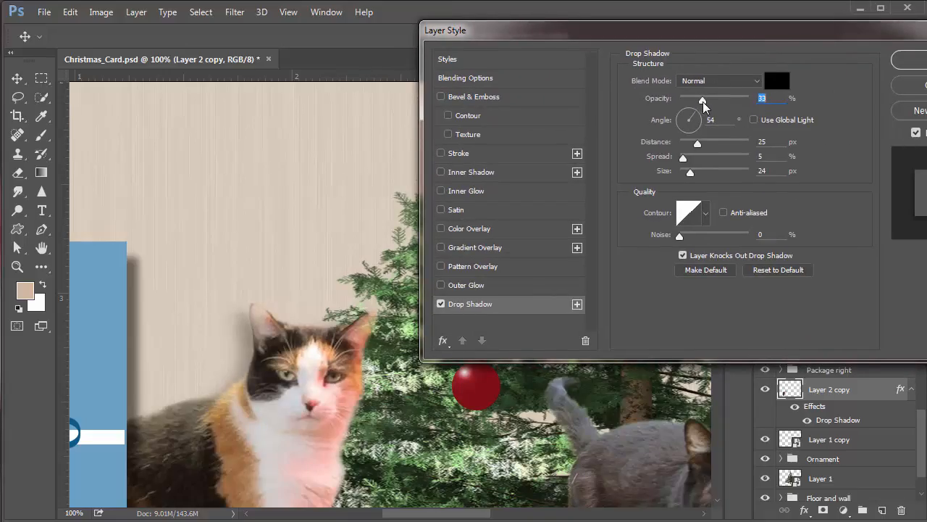
drag(703, 103, 710, 103)
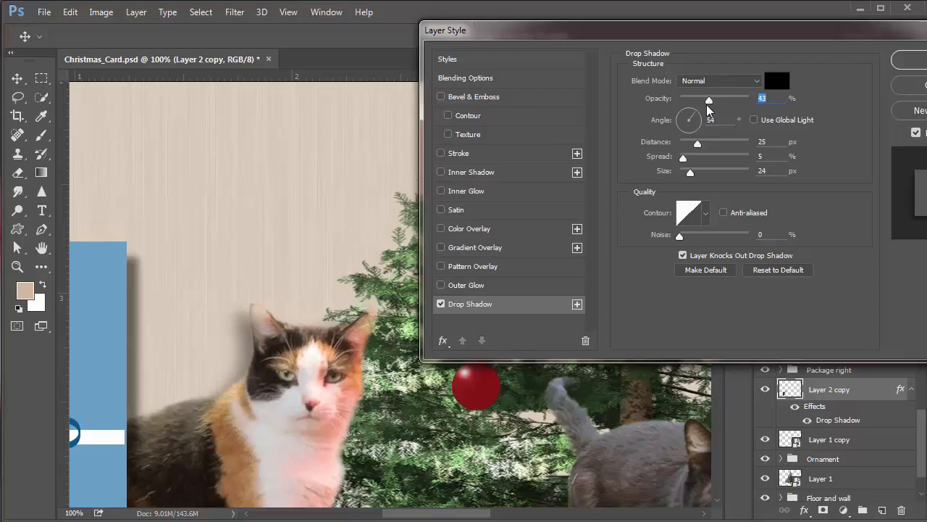
click(695, 143)
drag(694, 143, 701, 179)
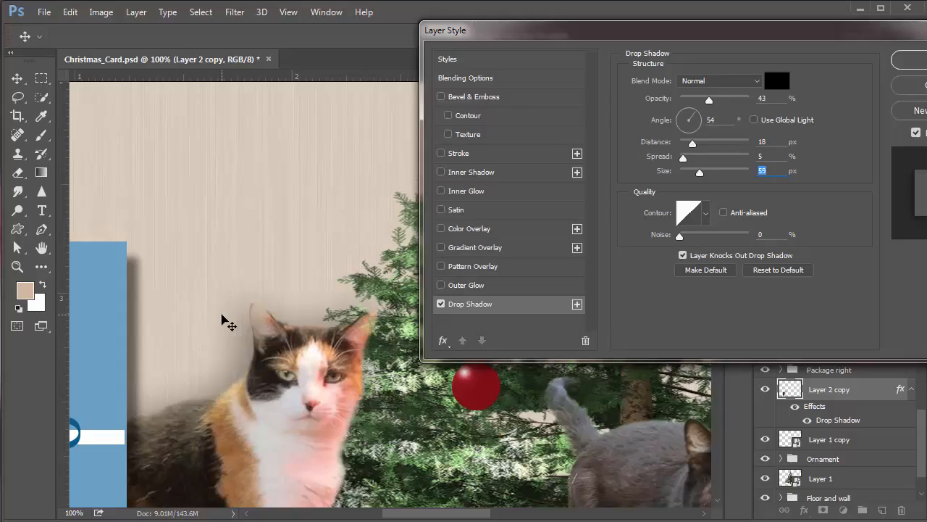
drag(700, 173, 689, 184)
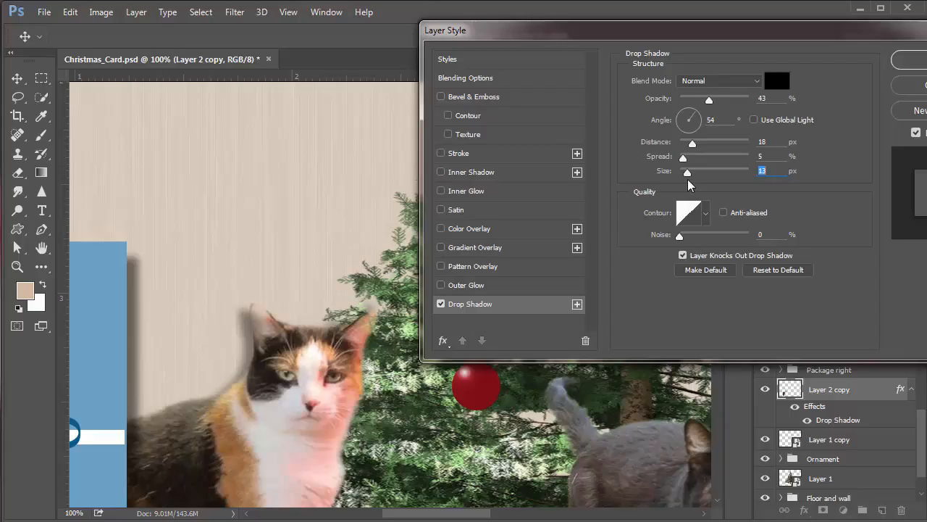
drag(689, 184, 699, 186)
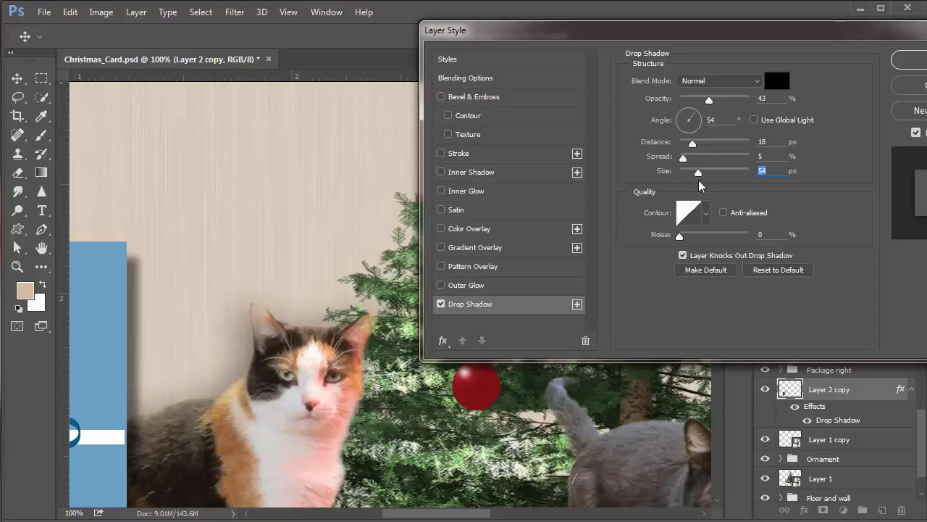
click(908, 60)
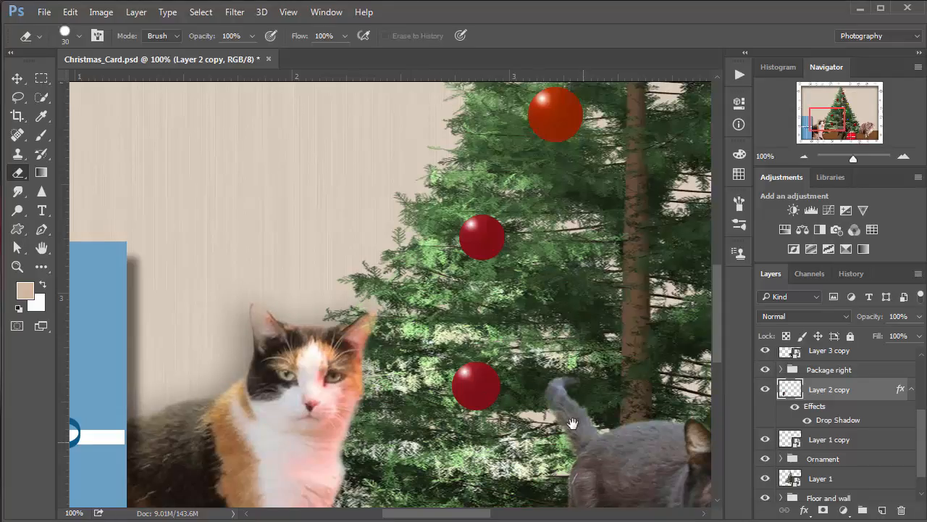
Collapse the effects list of Layer 2 copy
drag(572, 424, 596, 304)
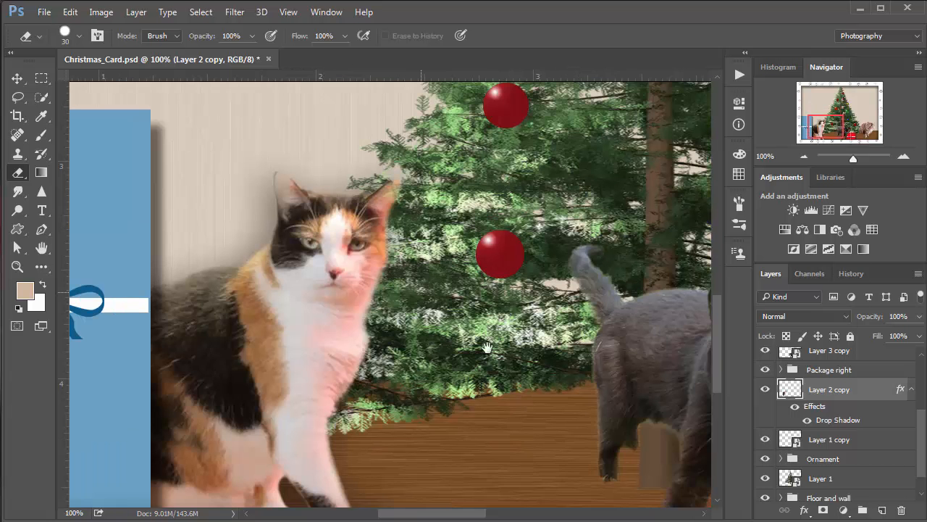
drag(487, 348, 266, 341)
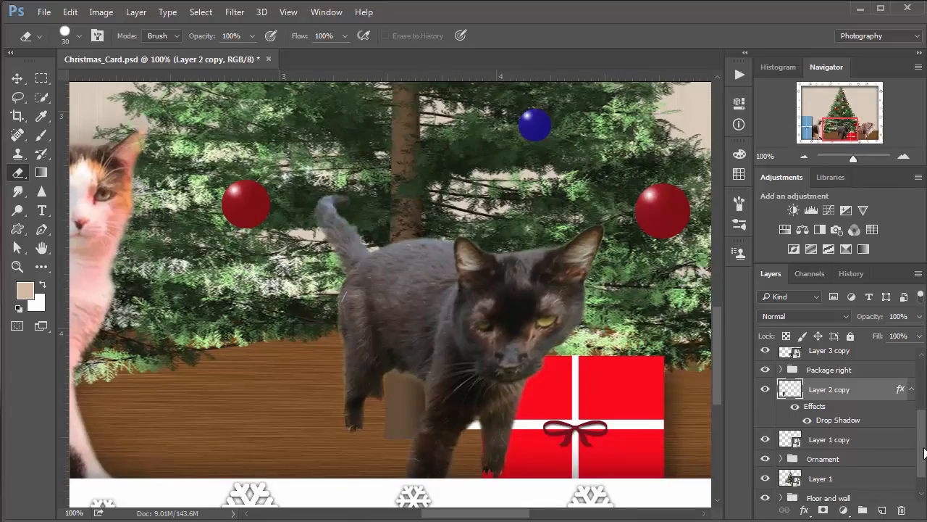
scroll(924, 452, up, 3)
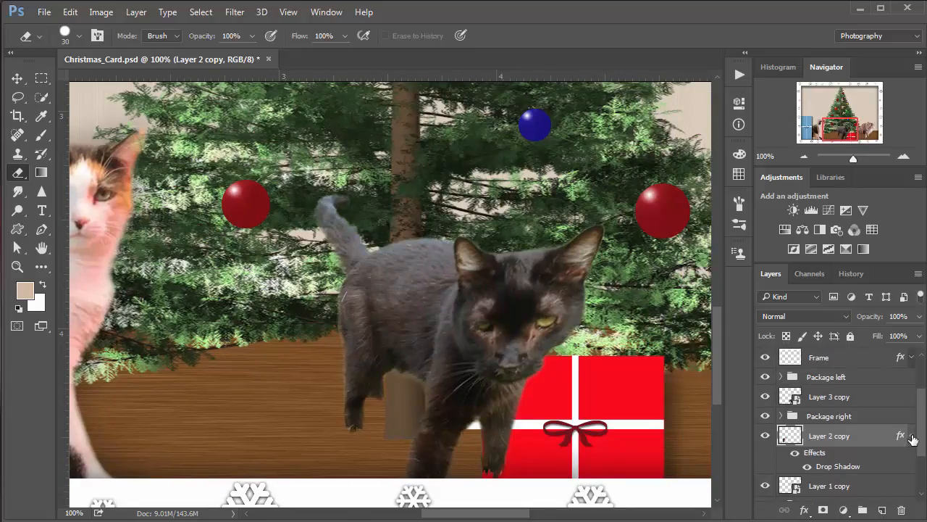
click(912, 437)
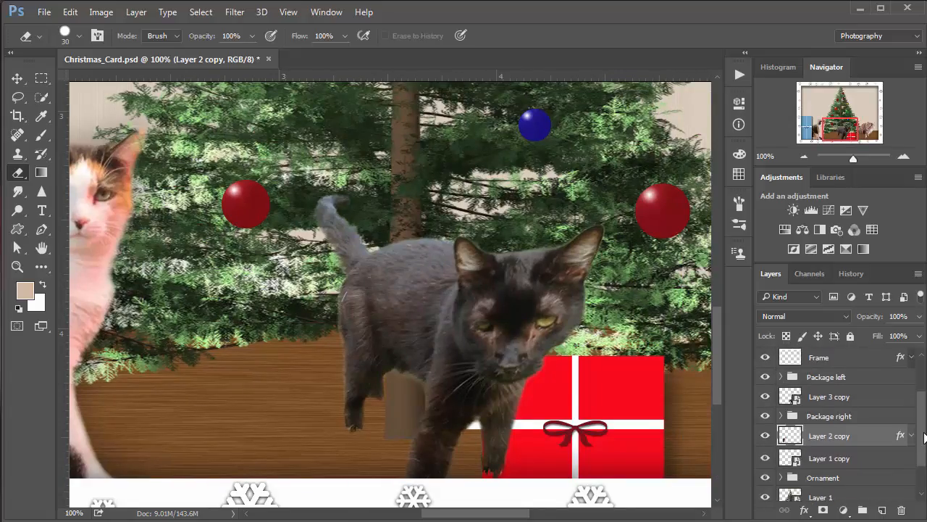
scroll(925, 435, up, 3)
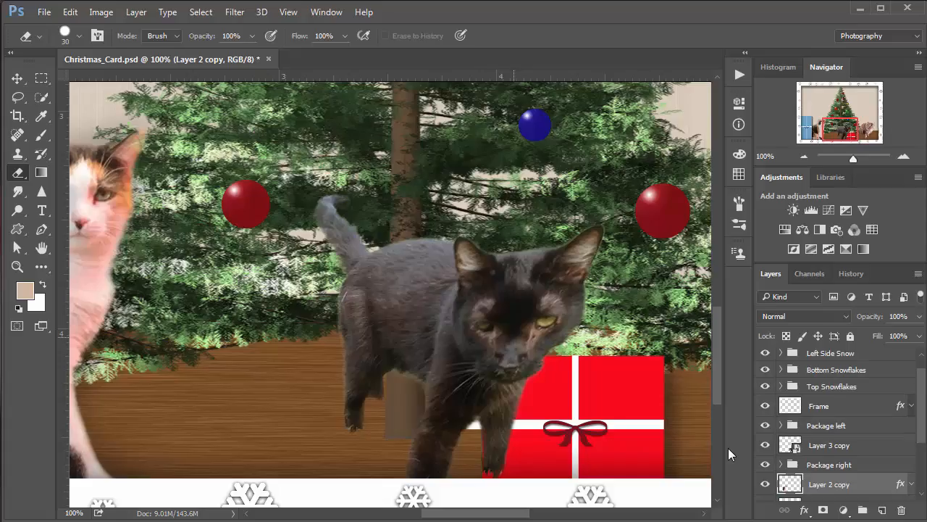
Identify the black cat's layer by toggling layer visibility, and select Layer 3 copy
click(766, 484)
click(766, 484)
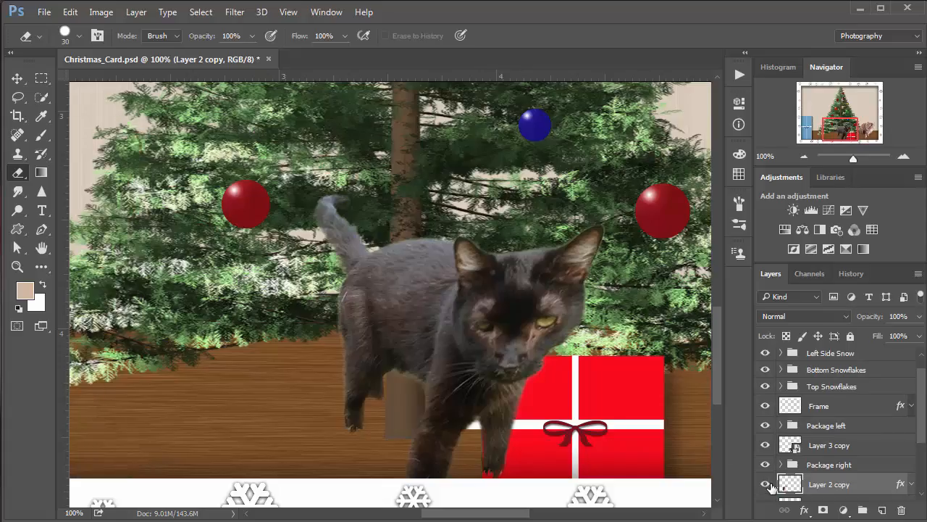
scroll(896, 424, down, 5)
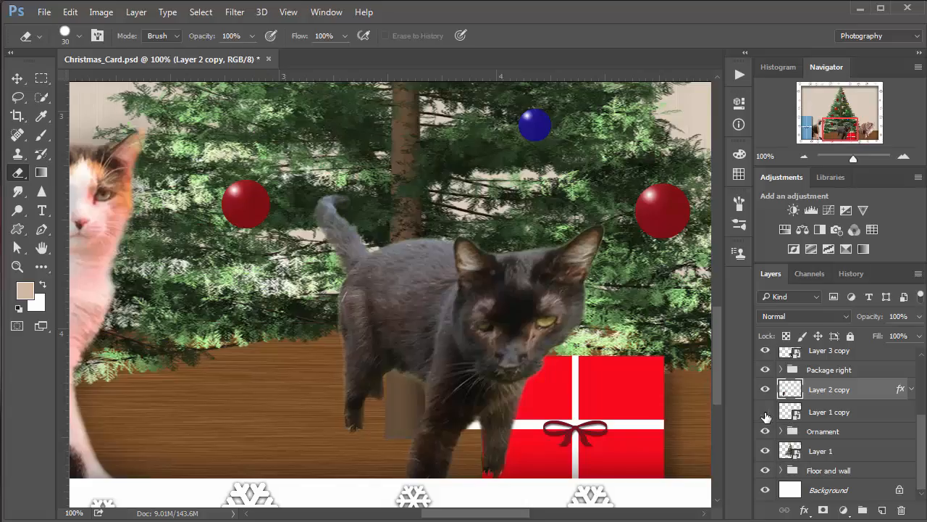
click(766, 413)
scroll(920, 435, up, 1)
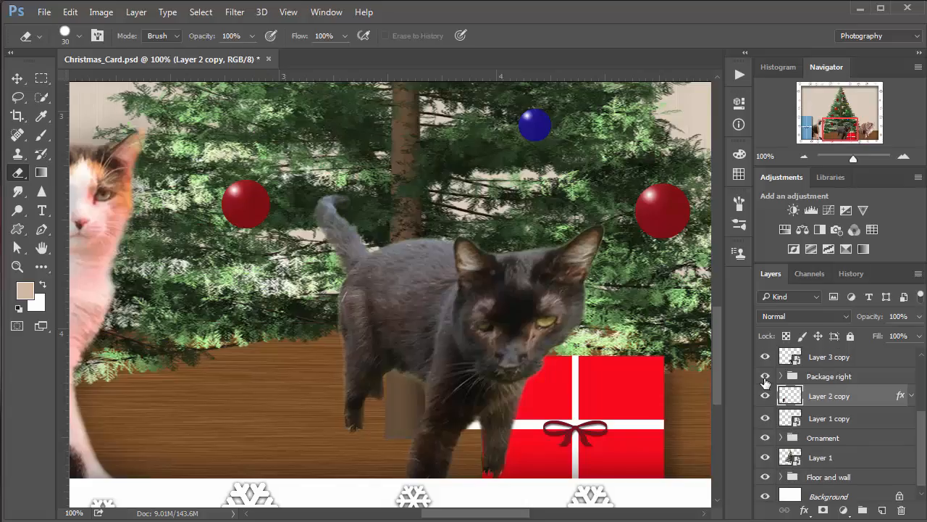
click(765, 357)
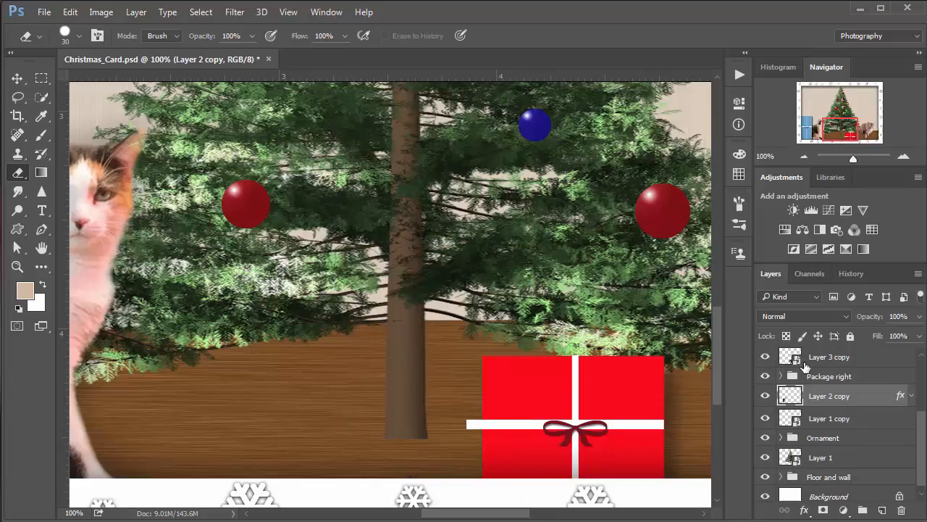
click(765, 358)
click(826, 360)
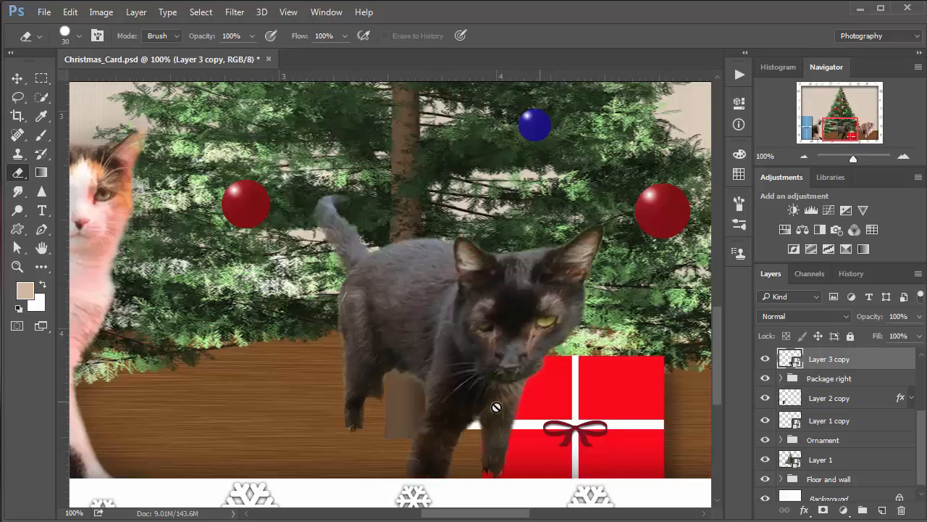
Copy the layer style from the calico cat's Layer 2 copy
drag(923, 422, 922, 425)
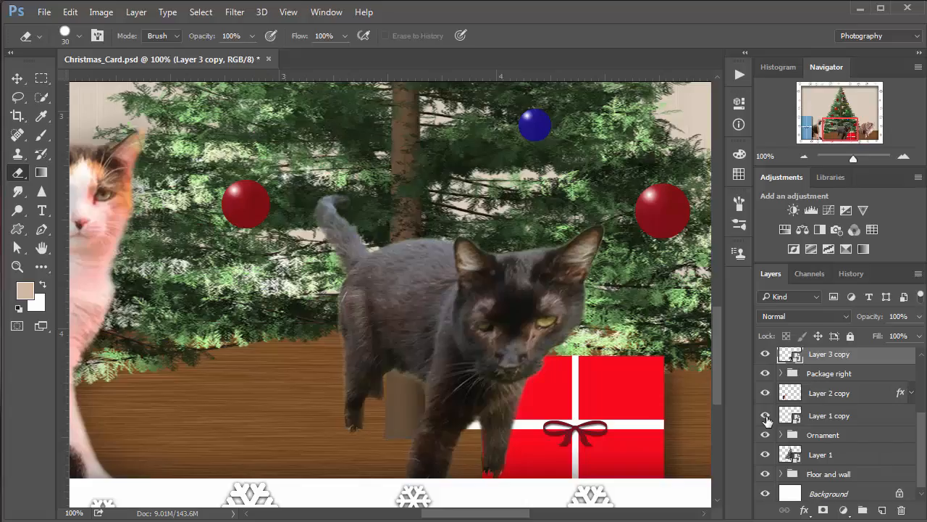
click(765, 393)
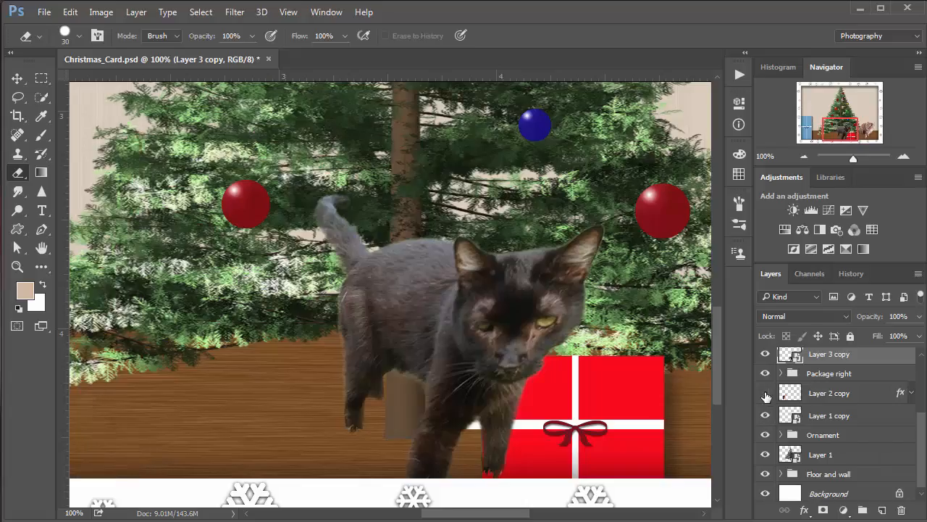
right_click(870, 395)
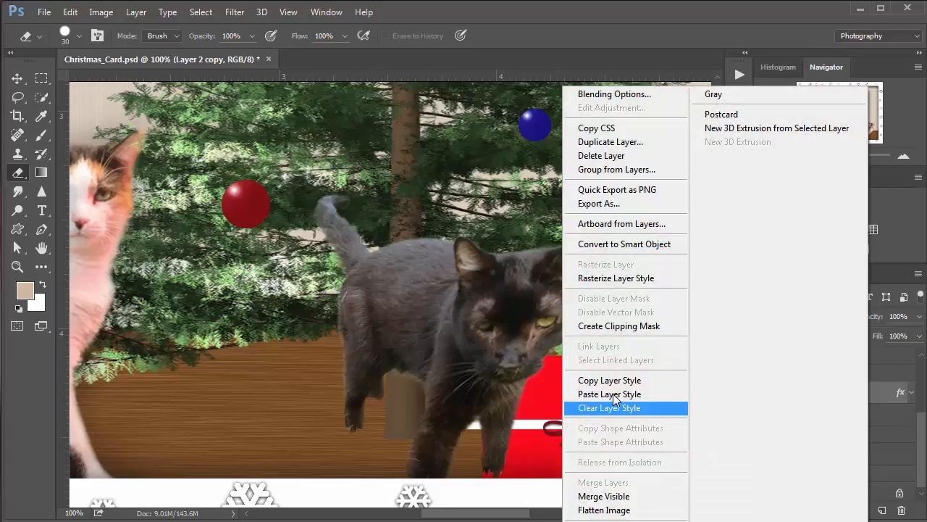
click(649, 385)
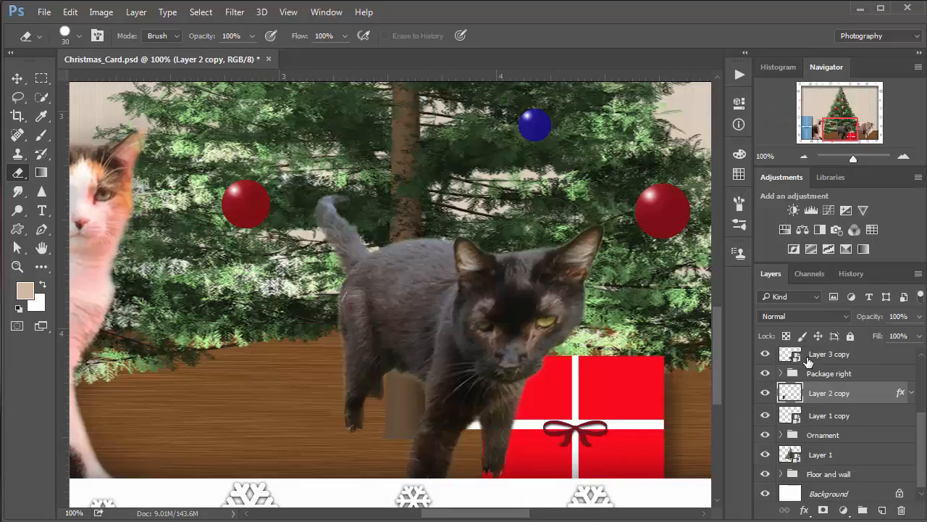
Paste the copied layer style onto the black cat's Layer 3 copy
click(765, 355)
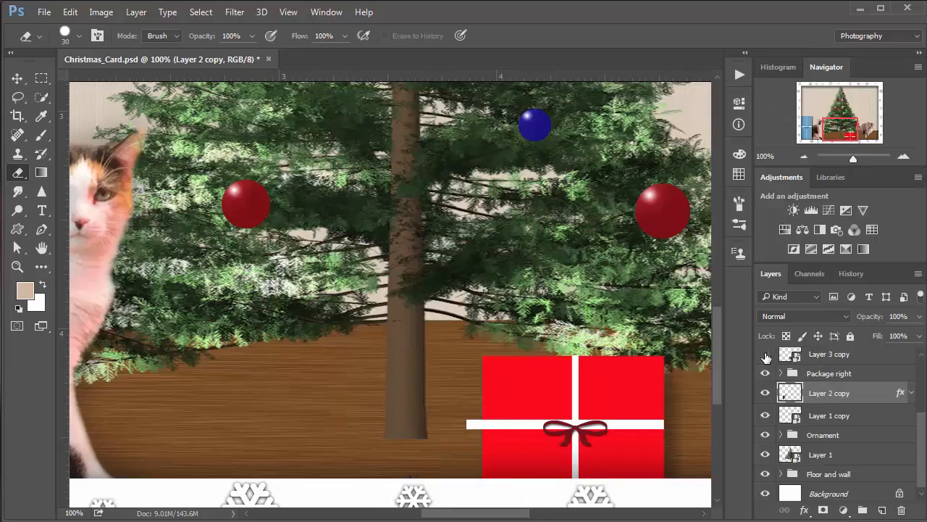
click(766, 355)
click(838, 355)
right_click(838, 358)
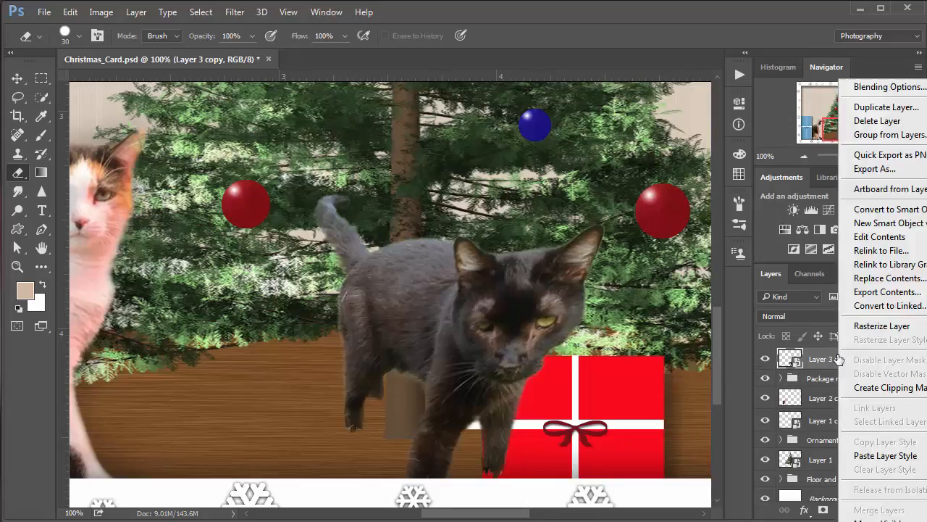
click(864, 455)
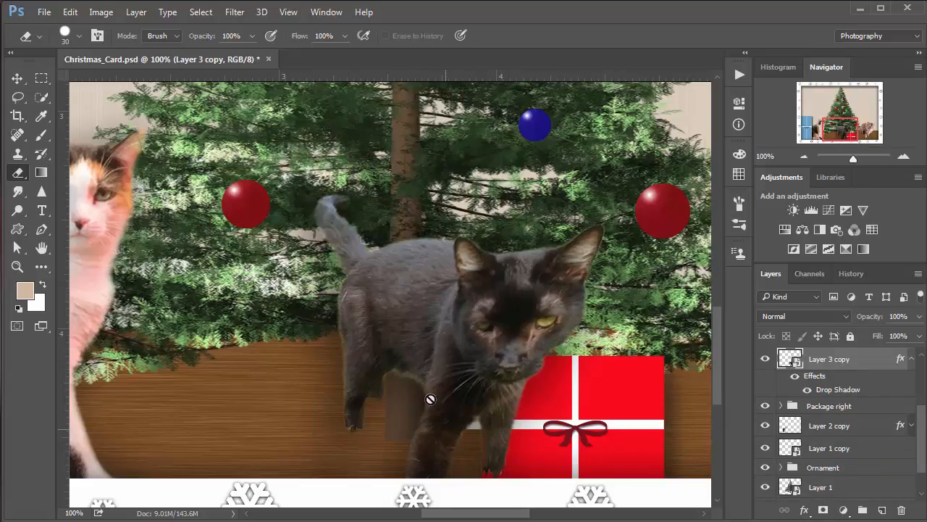
Reduce the size, opacity and distance of the black cat's drop shadow on Layer 3 copy
double_click(828, 391)
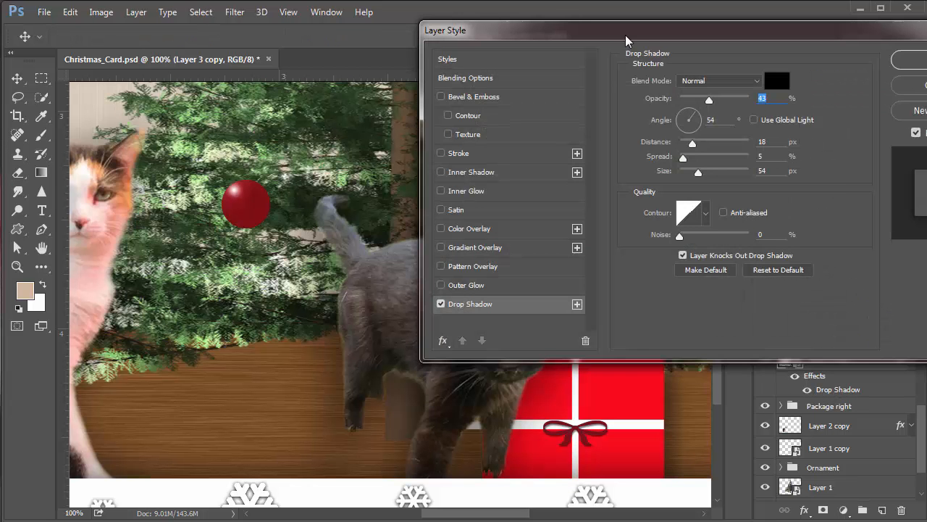
drag(627, 34, 815, 166)
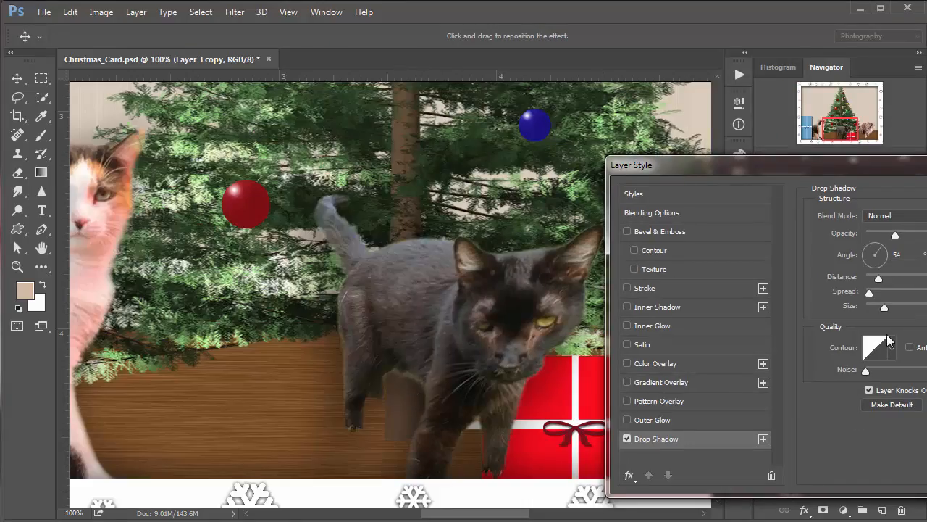
drag(884, 307, 876, 309)
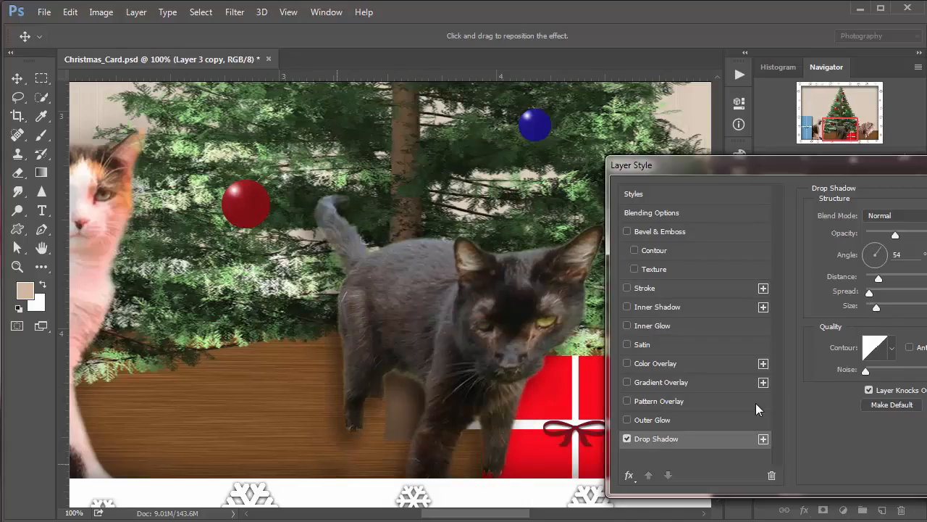
click(888, 234)
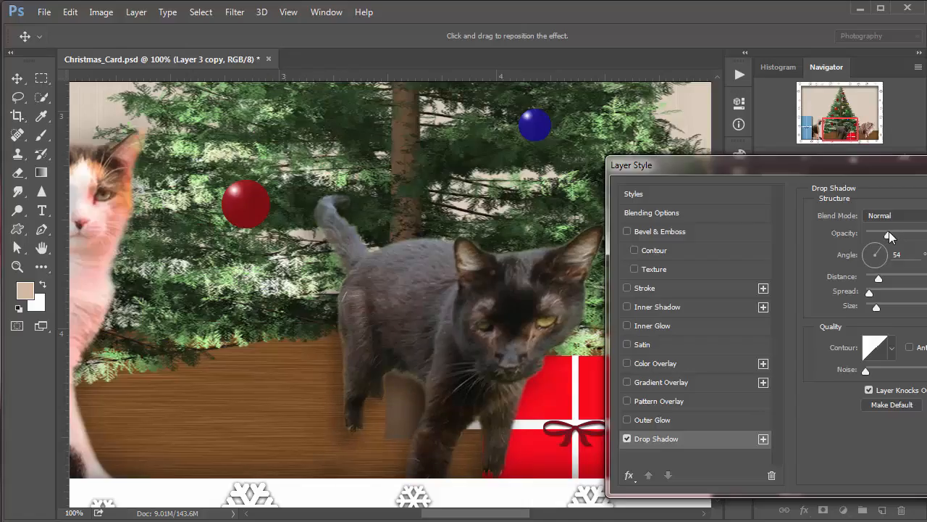
drag(879, 280, 877, 281)
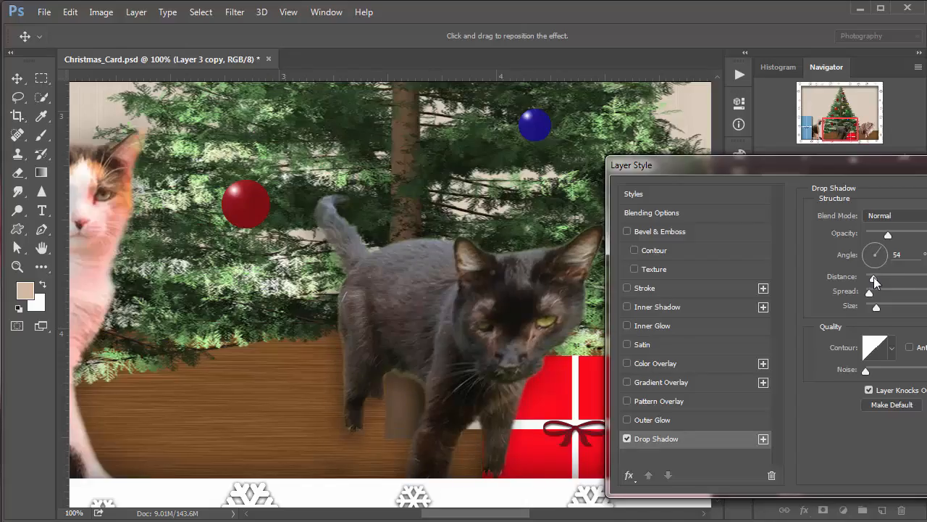
Reposition the black cat's drop shadow to an angle of 7° and apply the effect
drag(365, 452, 361, 441)
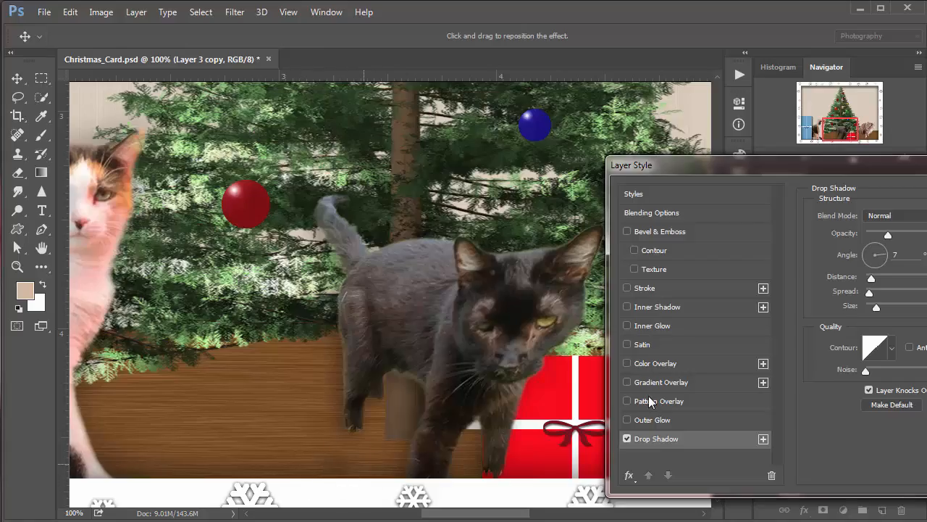
key(Return)
key(e)
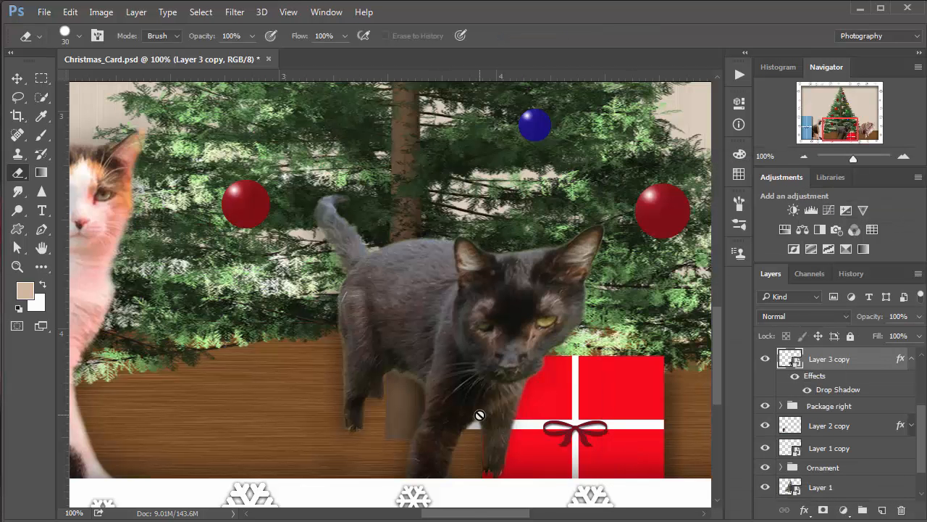
key(ctrl+minus)
key(ctrl+minus)
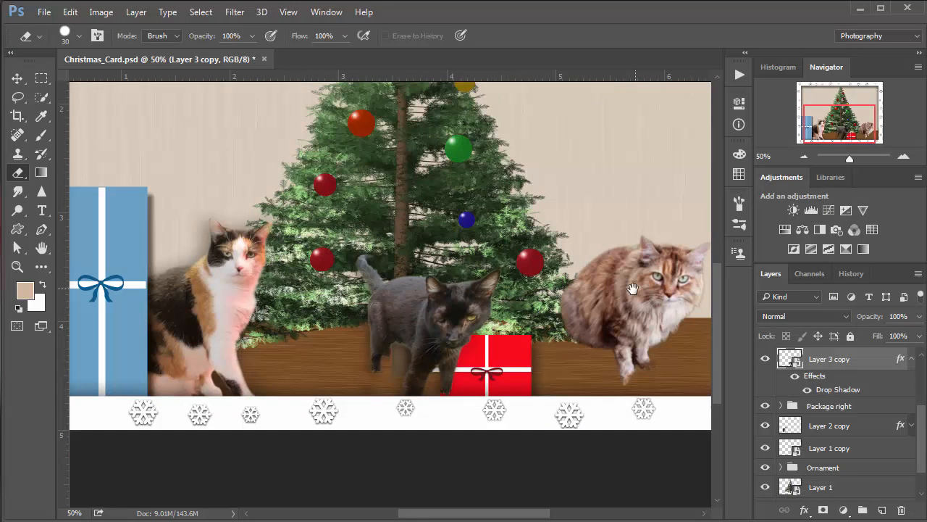
Paste the copied layer style onto the brown cat's Layer 1 copy
mouse_move(627, 332)
mouse_down()
mouse_move(610, 388)
mouse_move(617, 390)
mouse_up()
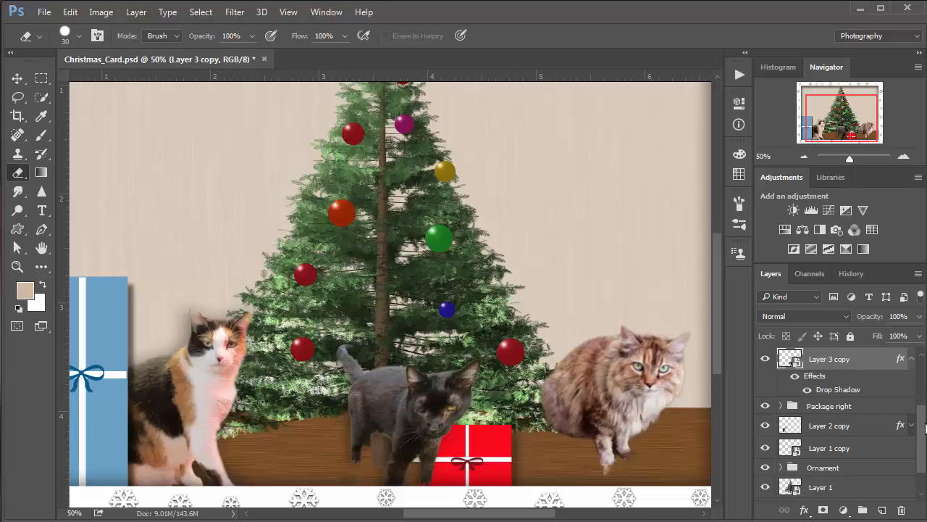
scroll(925, 427, up, 3)
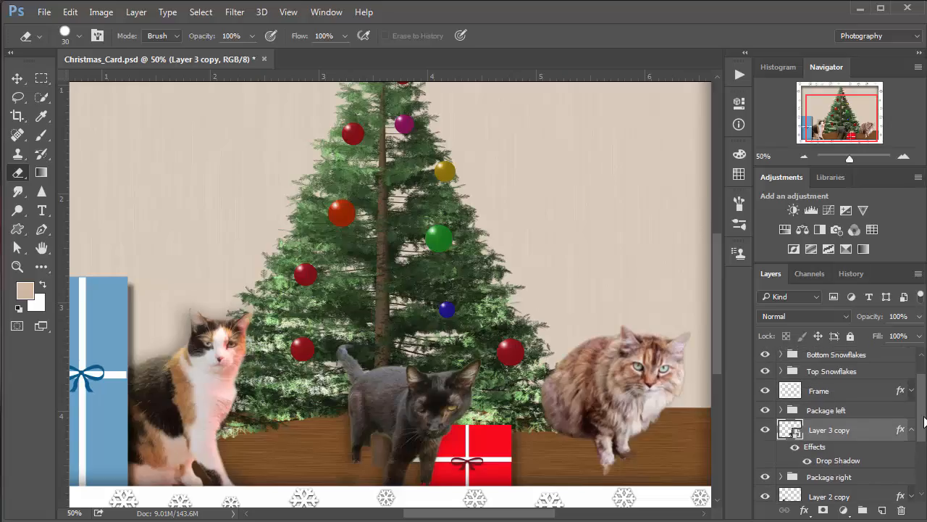
scroll(926, 435, down, 3)
scroll(925, 435, down, 1)
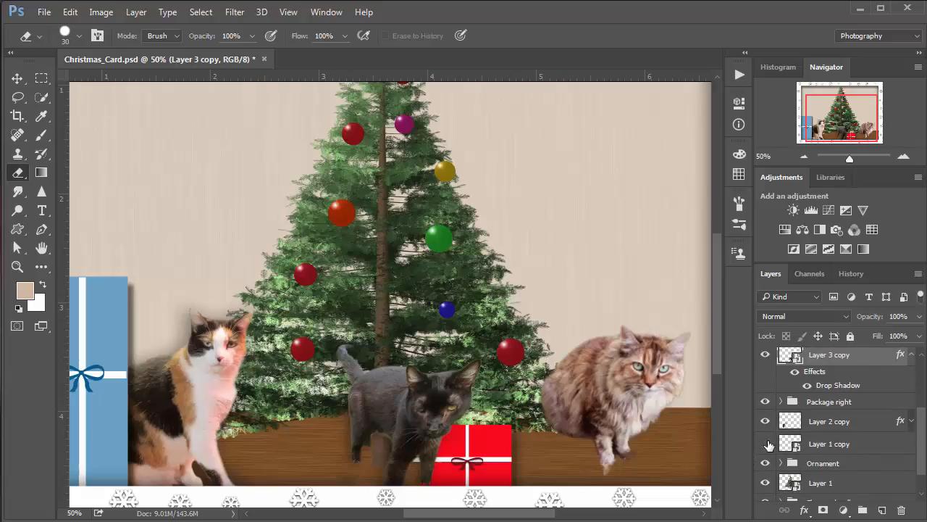
click(765, 444)
click(826, 444)
right_click(828, 442)
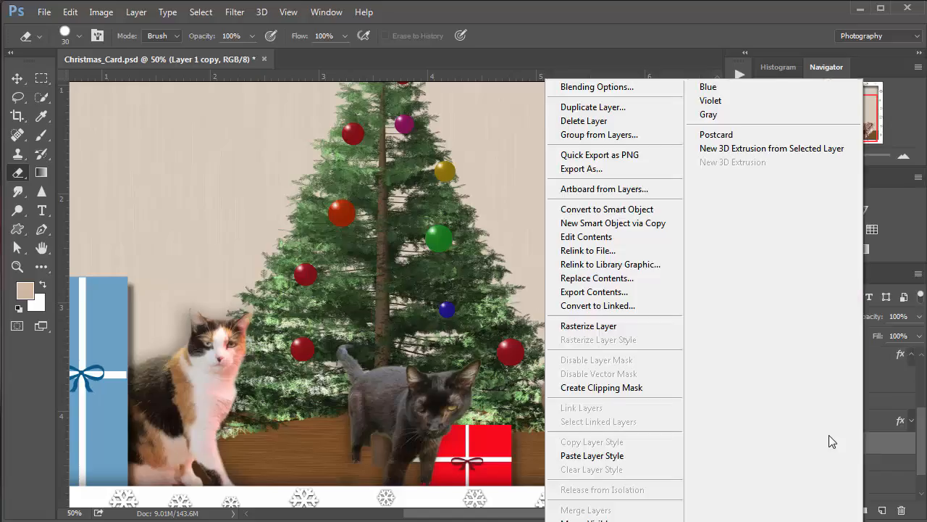
click(616, 455)
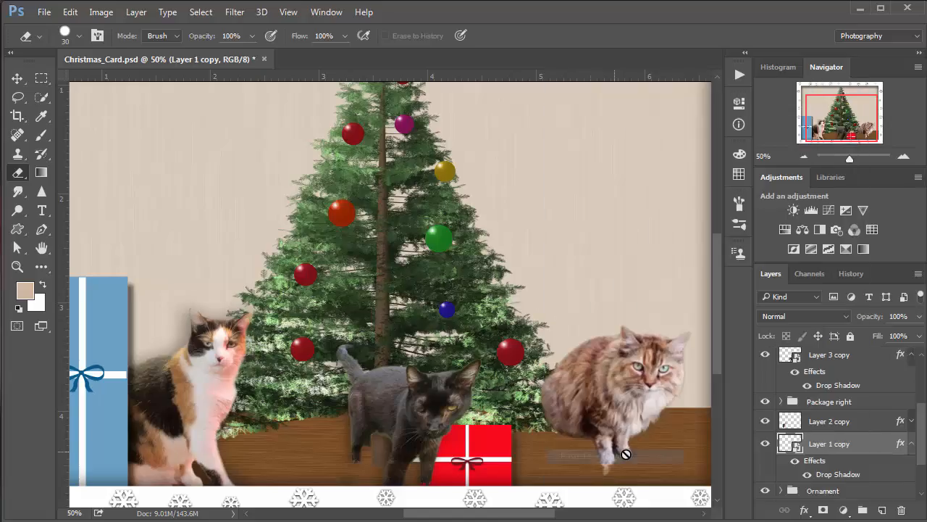
Set the brown cat's drop shadow to 28% opacity, 9° angle, 15 px distance and 27 px size, and apply it
double_click(845, 475)
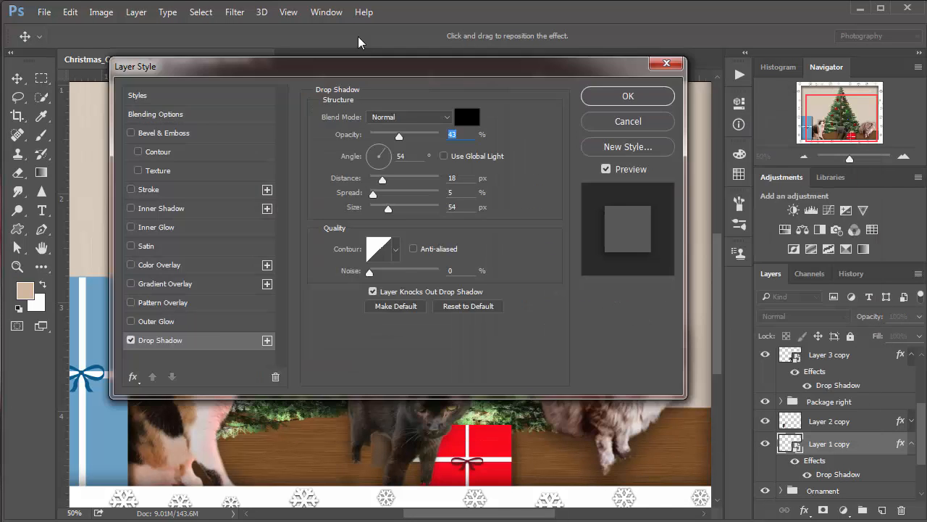
drag(519, 110, 139, 70)
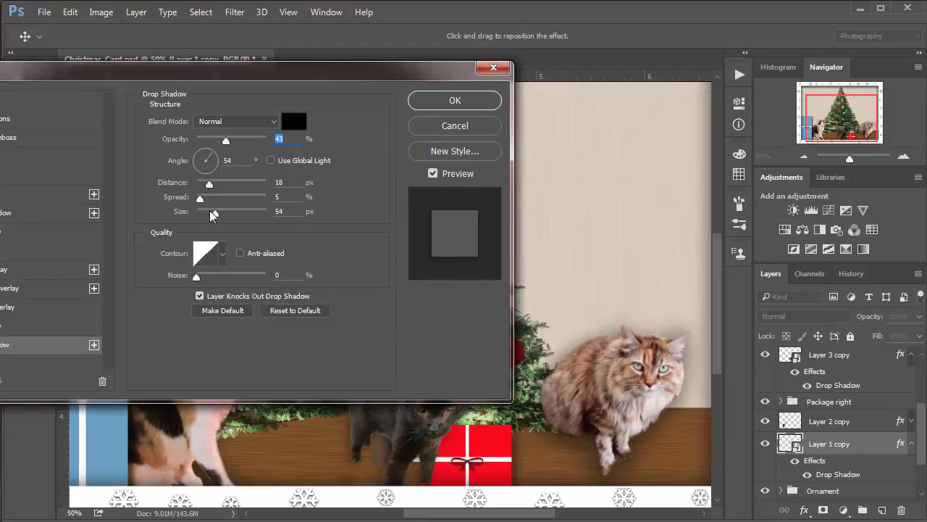
drag(208, 211, 203, 211)
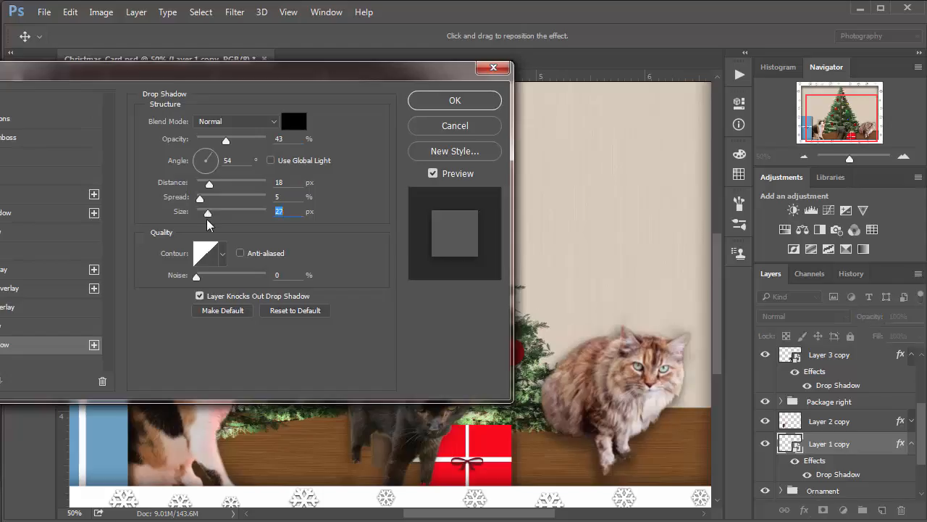
drag(589, 399, 587, 378)
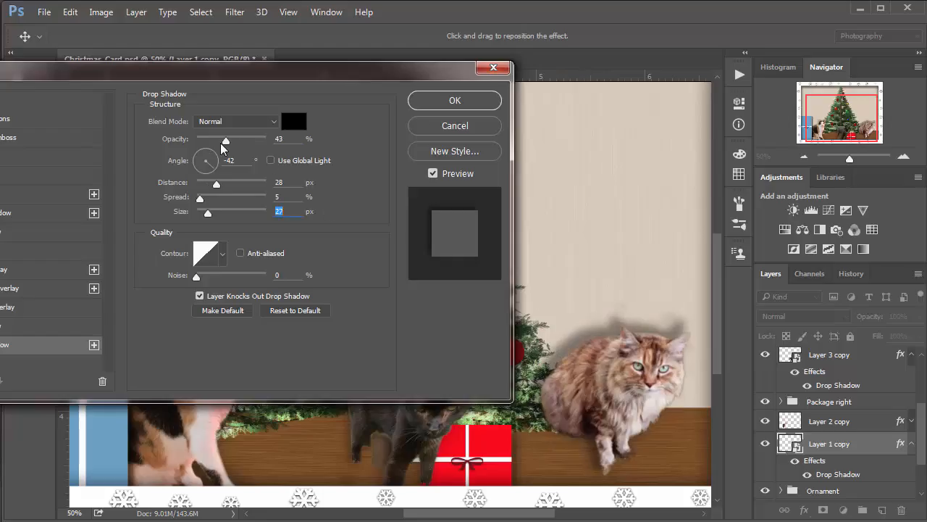
drag(226, 141, 216, 142)
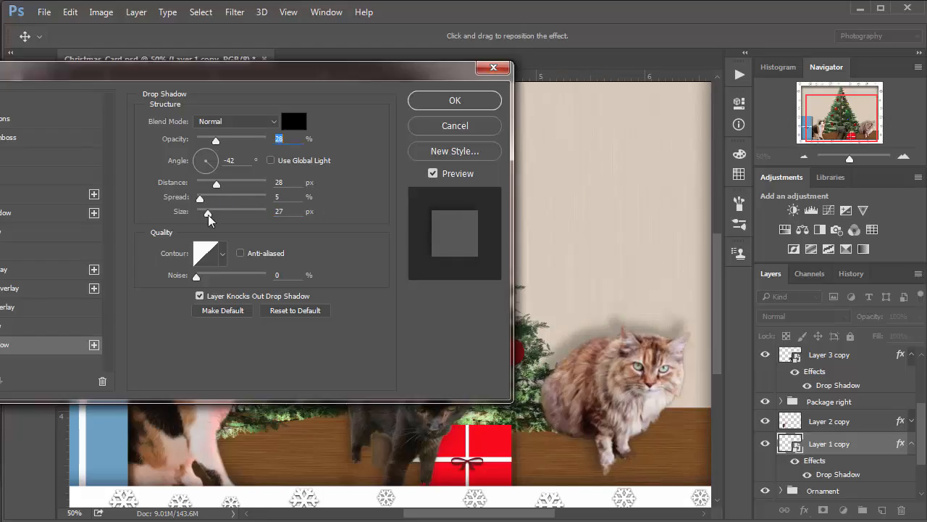
drag(208, 214, 214, 160)
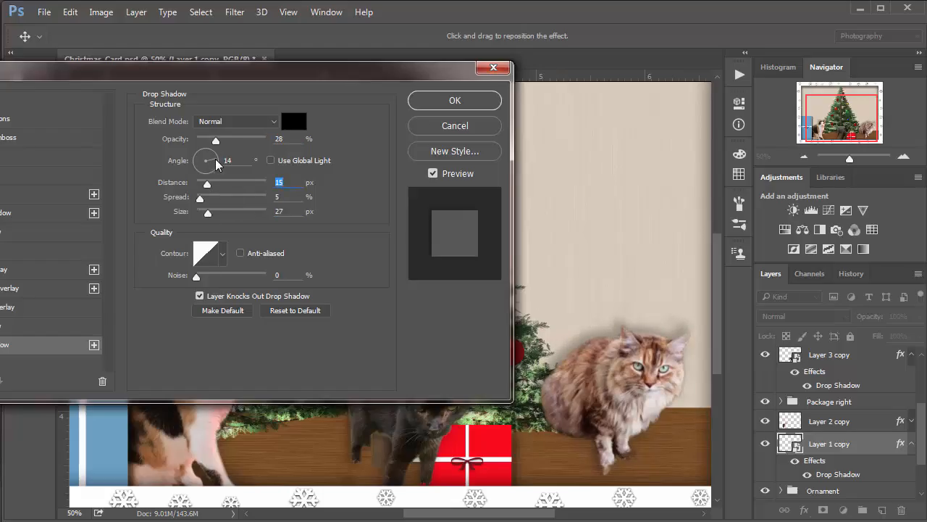
click(215, 159)
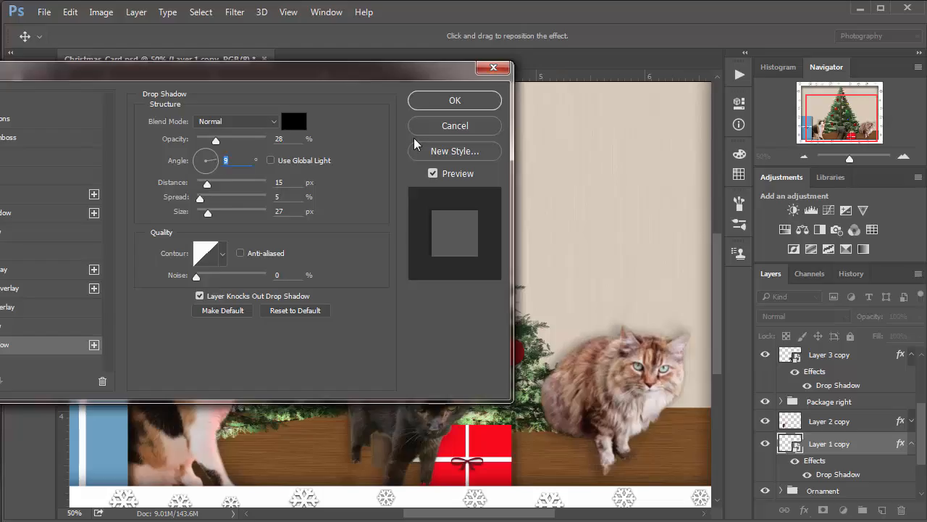
click(437, 100)
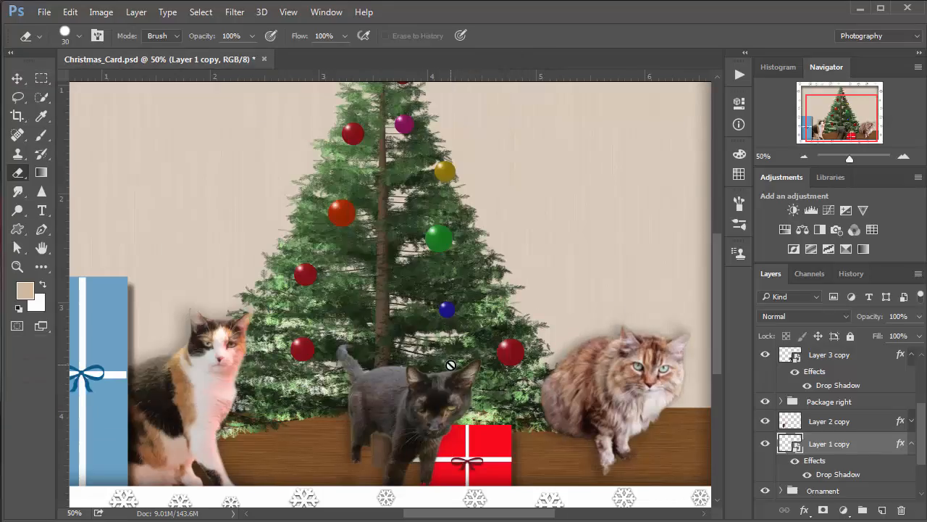
Add a Hue/Saturation adjustment clipped to the tree's Layer 1, with hue -8 and saturation +42
key(ctrl+0)
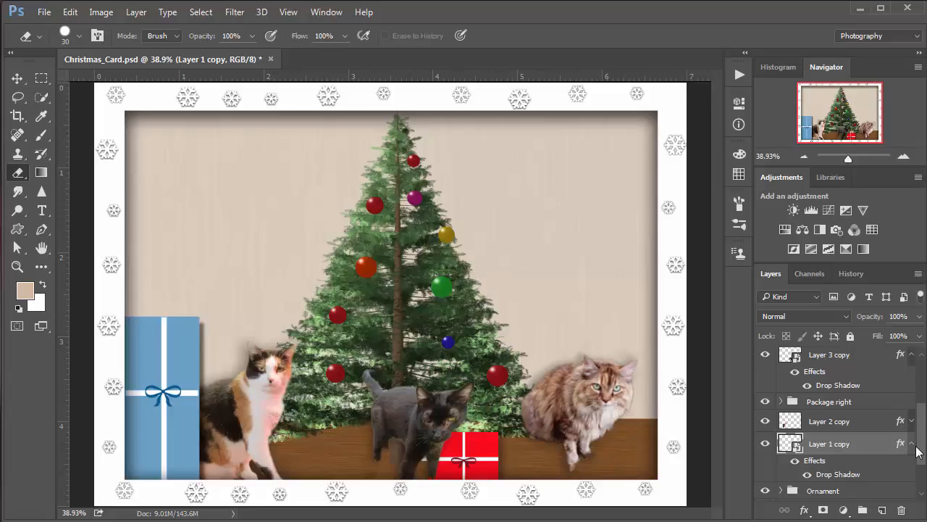
drag(923, 438, 919, 482)
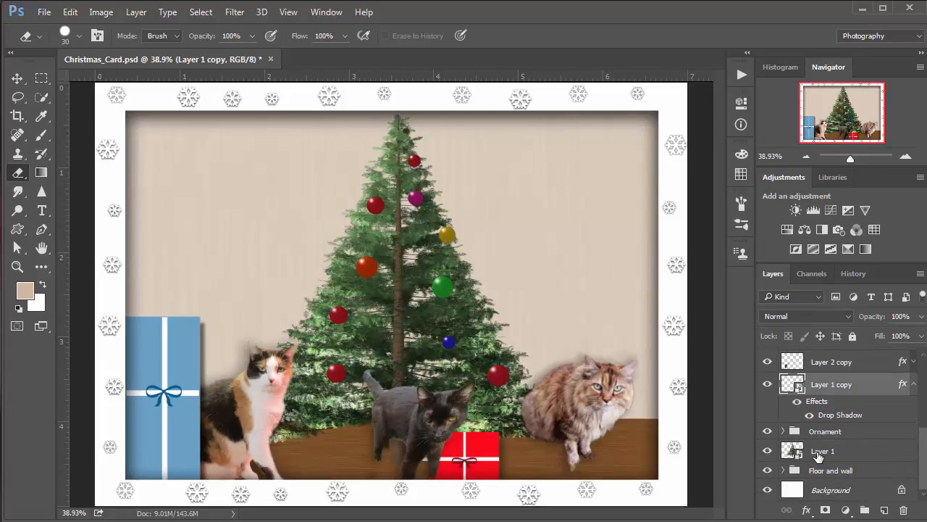
click(819, 453)
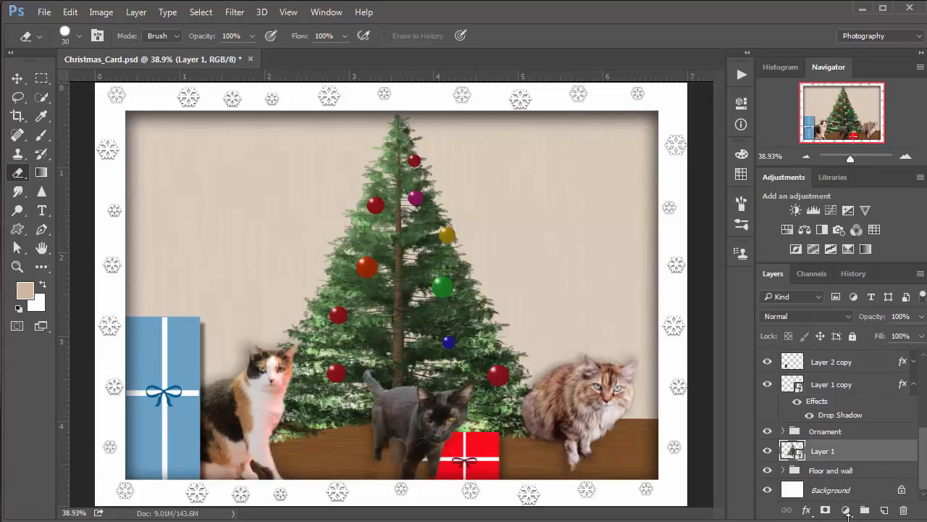
click(788, 230)
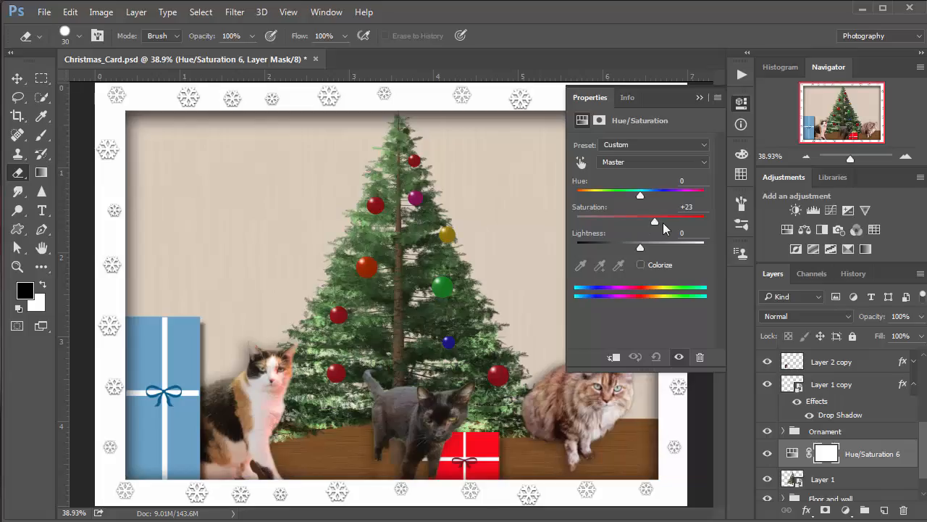
drag(663, 223, 662, 223)
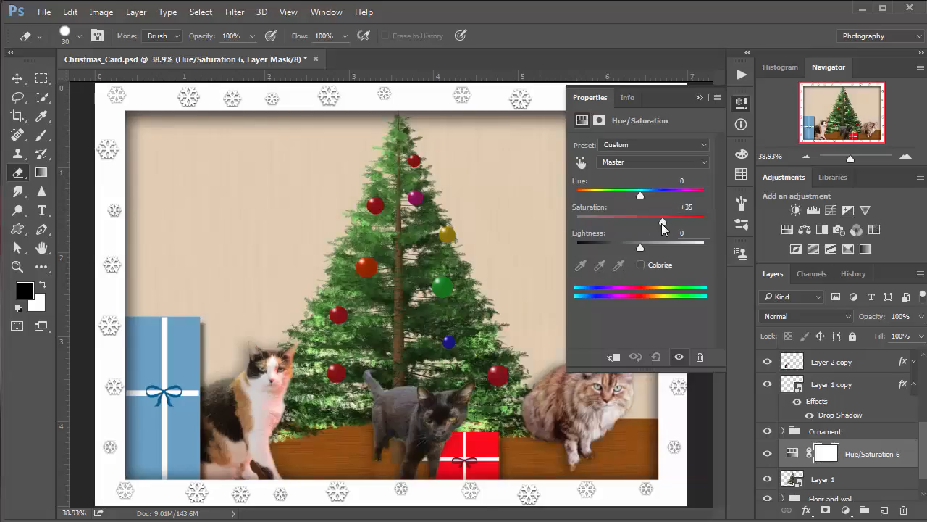
click(615, 358)
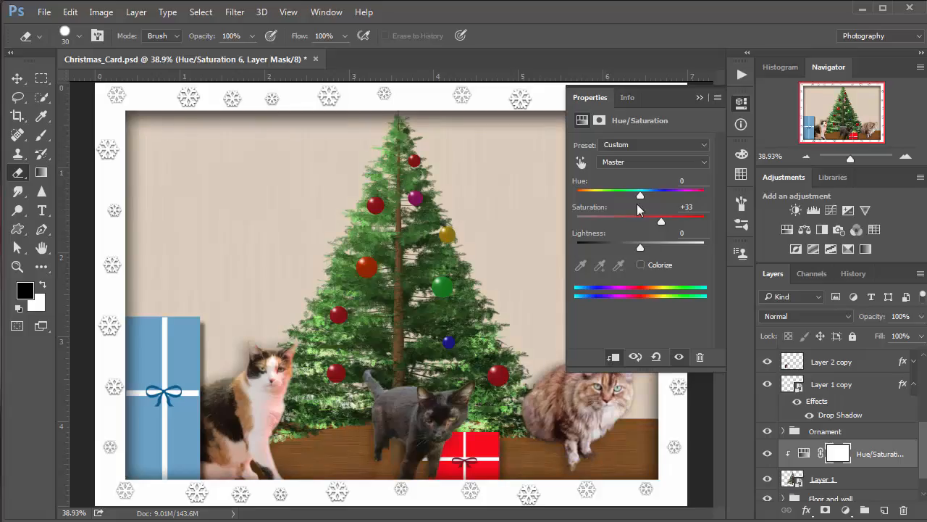
drag(637, 193, 668, 225)
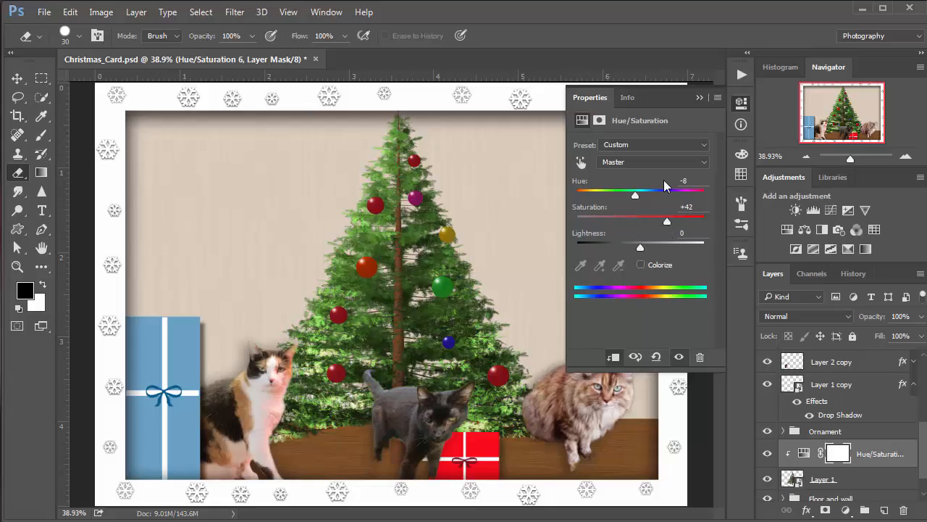
click(700, 97)
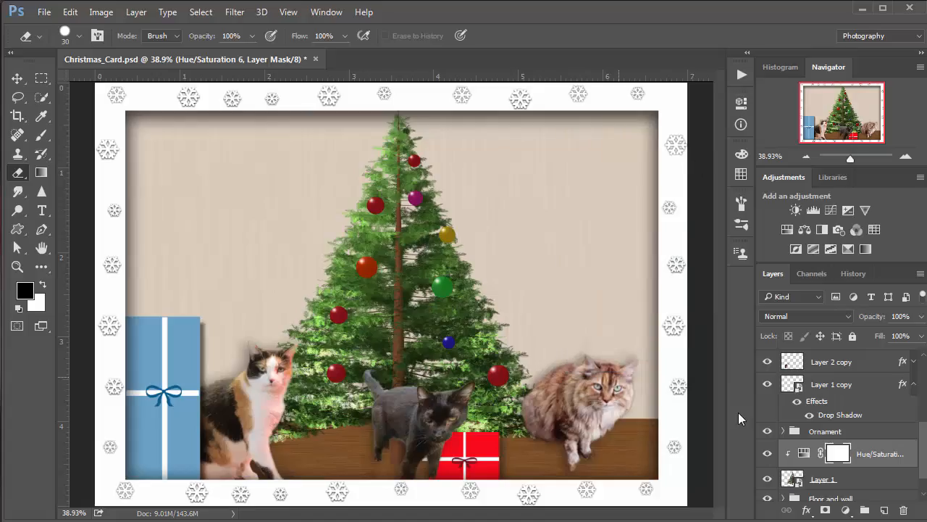
Paste the copied layer style onto the tree's Layer 1
click(865, 488)
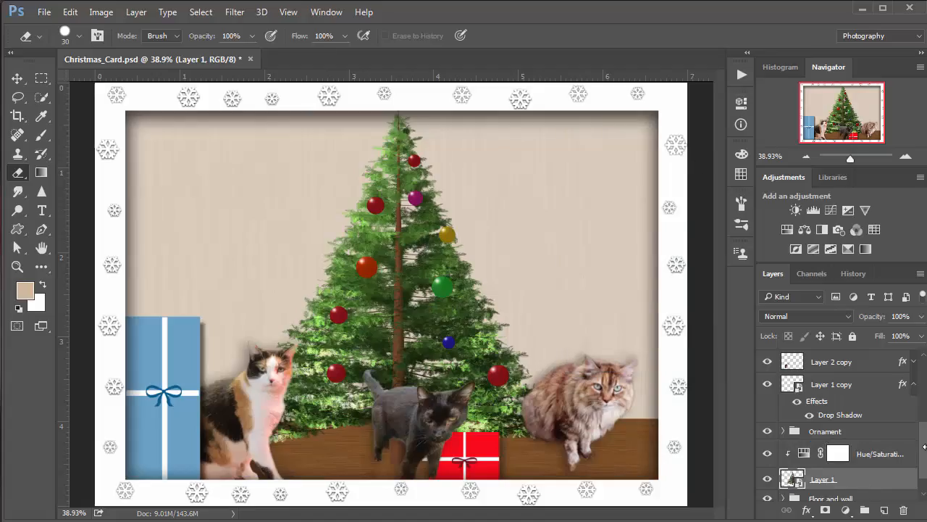
scroll(877, 467, down, 1)
right_click(885, 454)
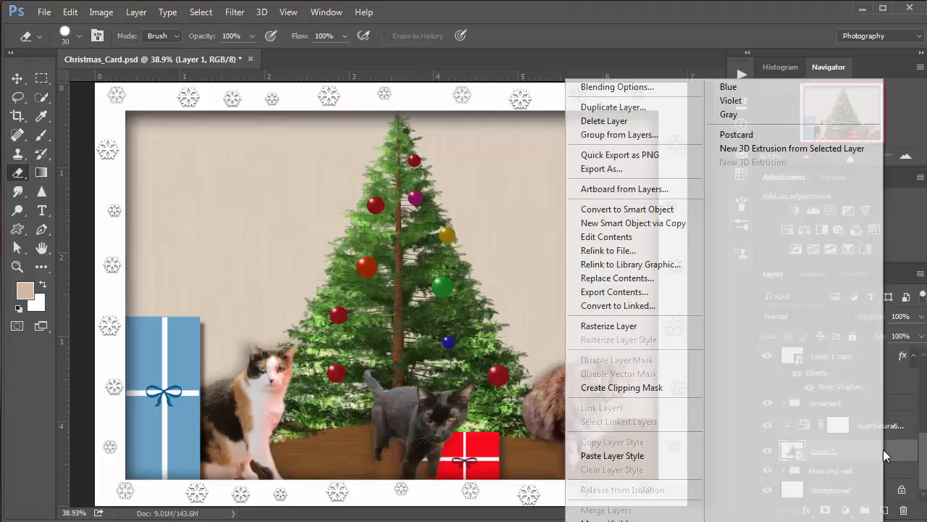
click(647, 456)
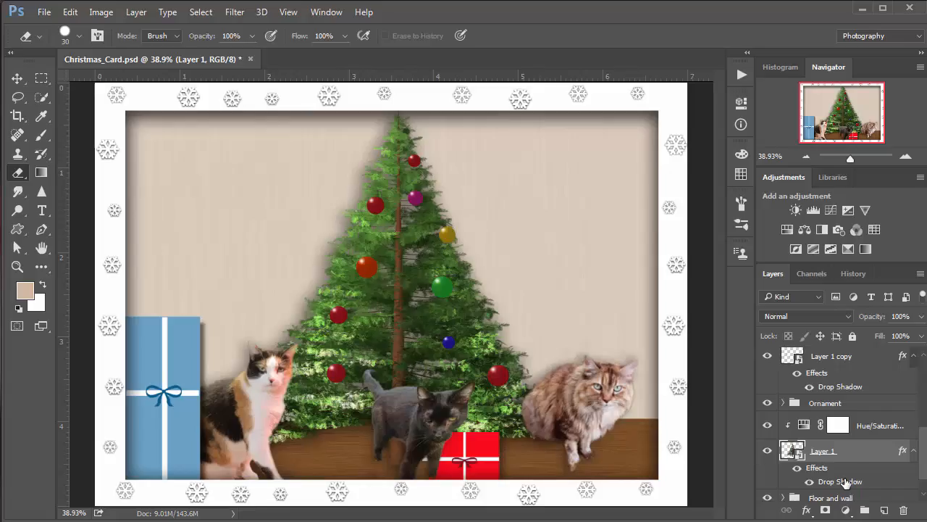
Set the tree's drop shadow to 39% opacity and 29 px size, slightly reduce its distance, and apply the effect
double_click(844, 484)
drag(542, 109, 771, 134)
drag(781, 195, 779, 197)
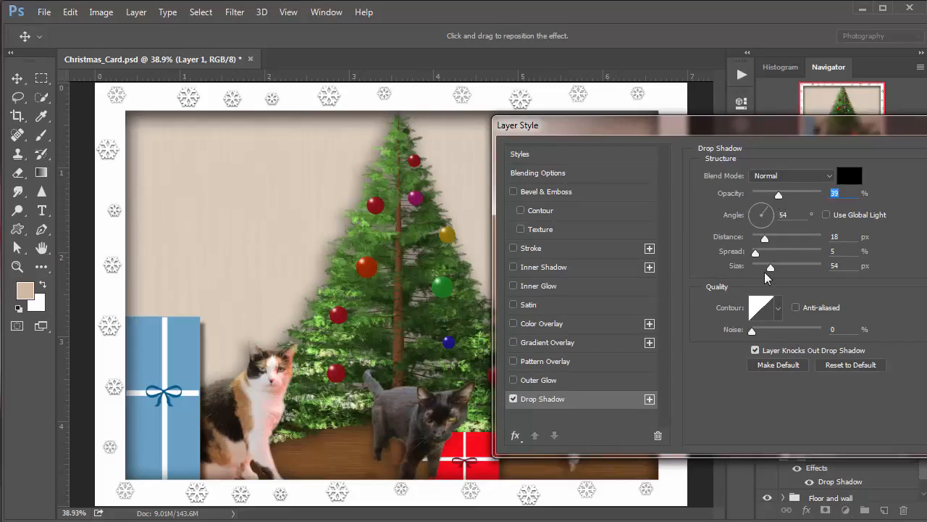
drag(771, 267, 764, 271)
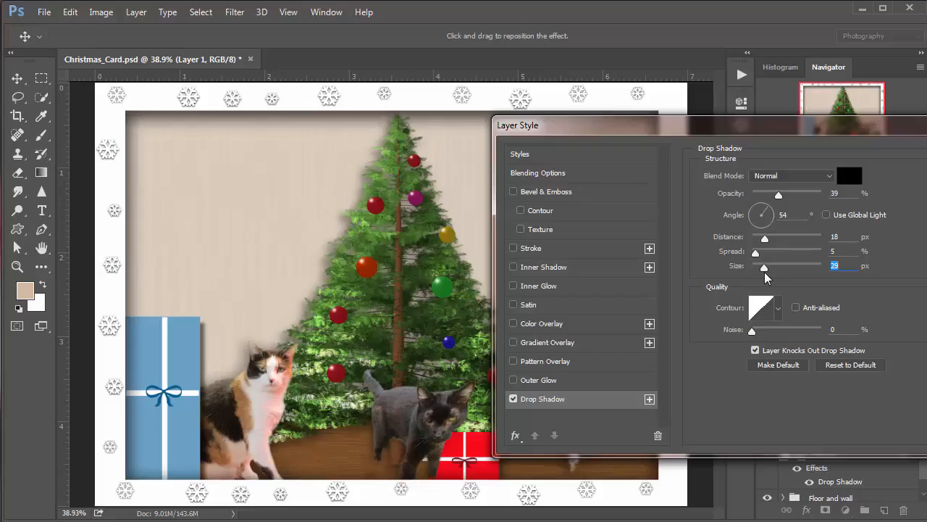
drag(766, 239, 763, 240)
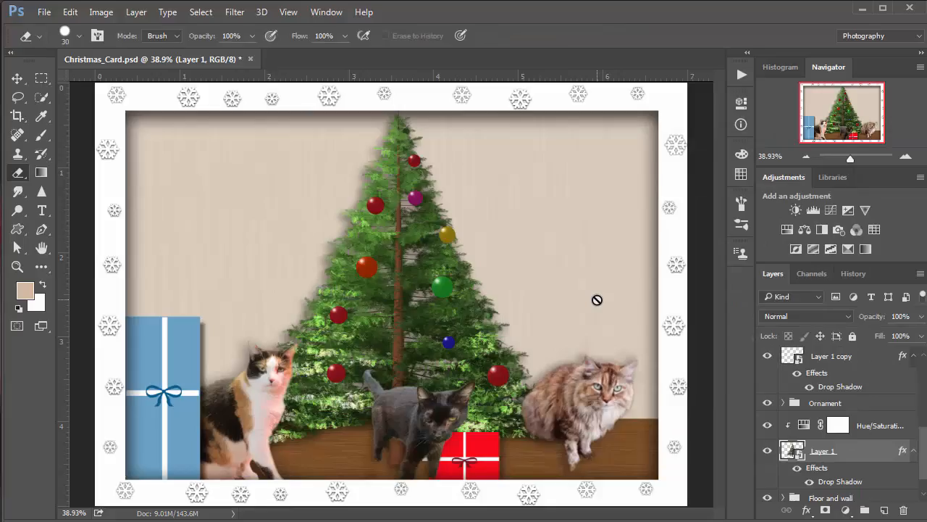
Add a text layer reading "Merry" above the Right Side Snow group, starting on the wall beside the tree
key(ctrl+minus)
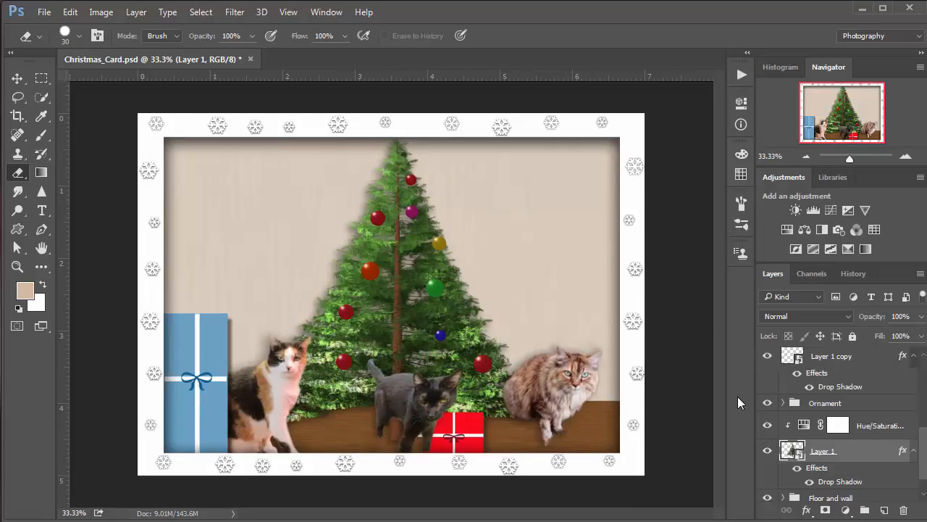
scroll(855, 355, up, 5)
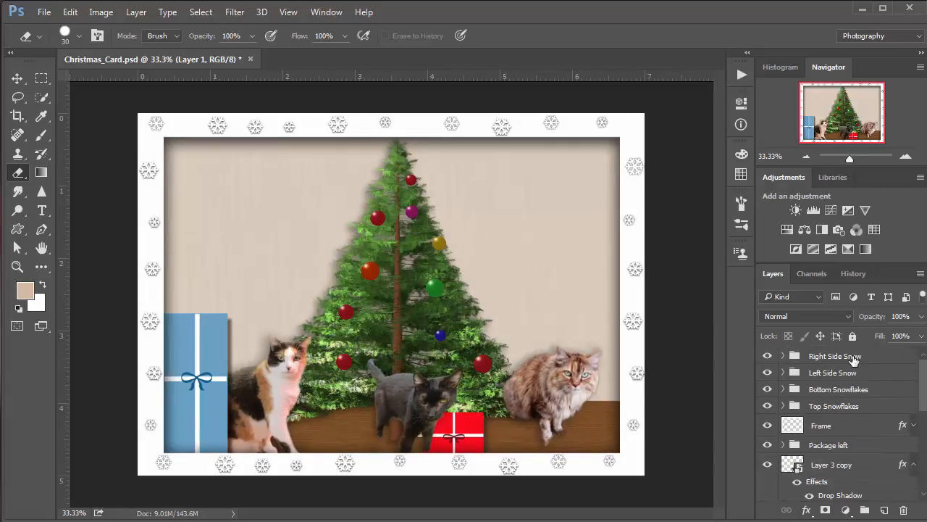
click(853, 356)
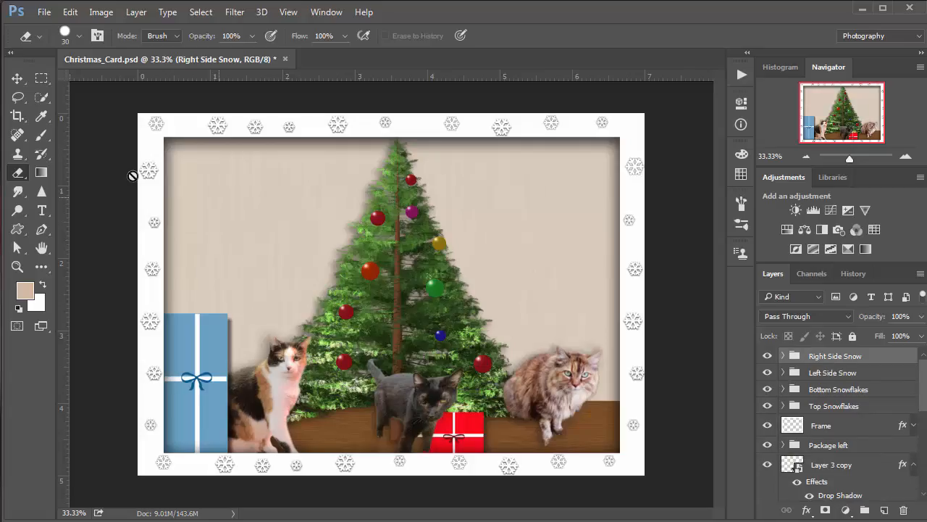
click(41, 211)
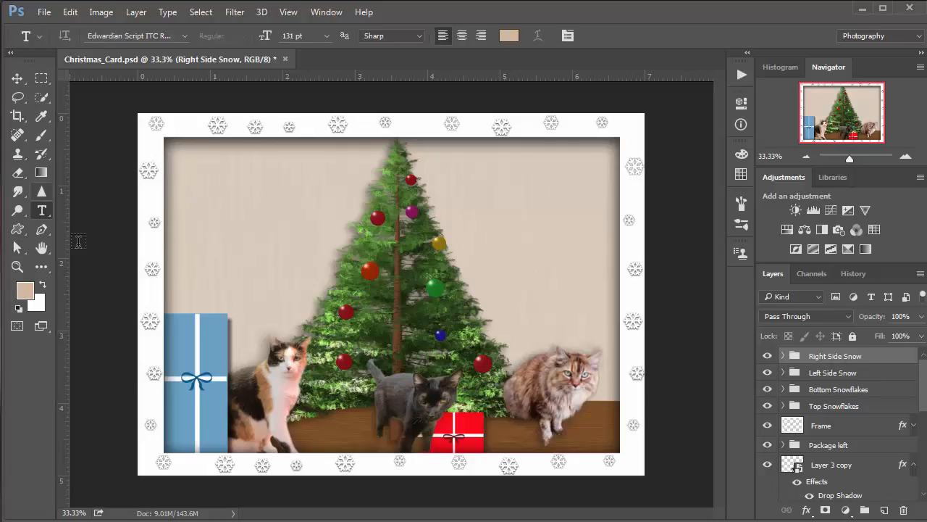
click(189, 231)
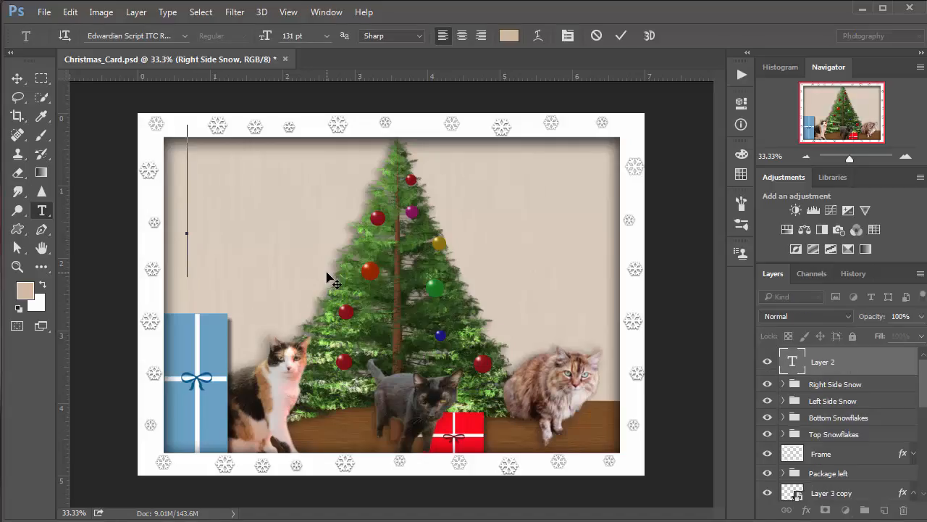
text(Merry)
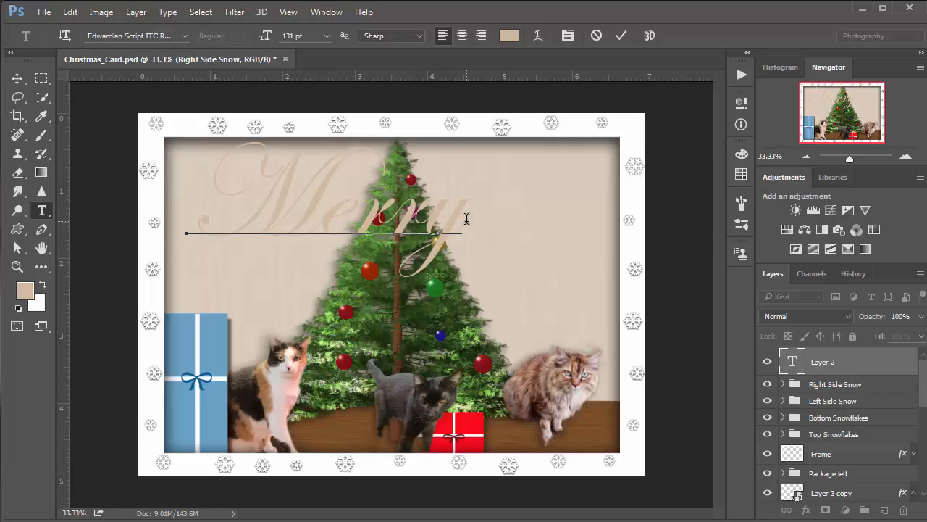
Reduce the "Merry" text to 60 pt so it fits on the wall beside the tree
drag(468, 217, 213, 220)
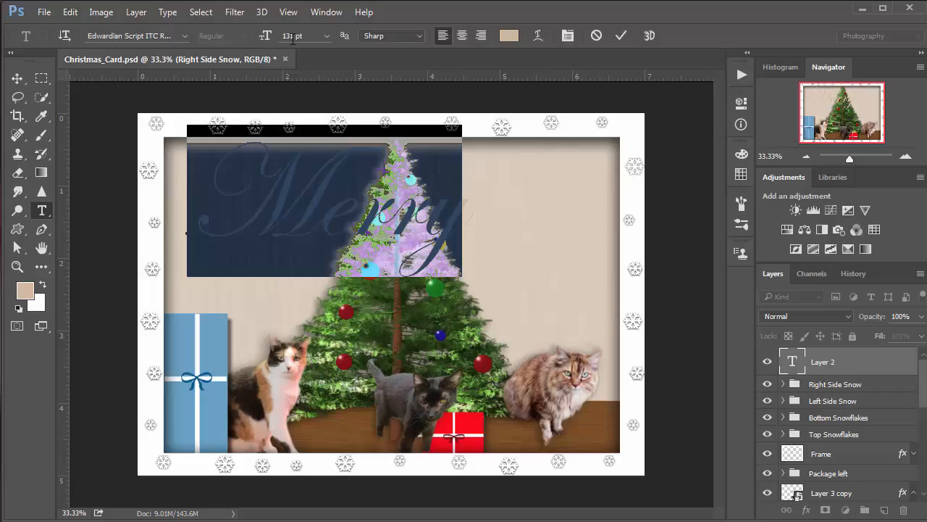
click(326, 36)
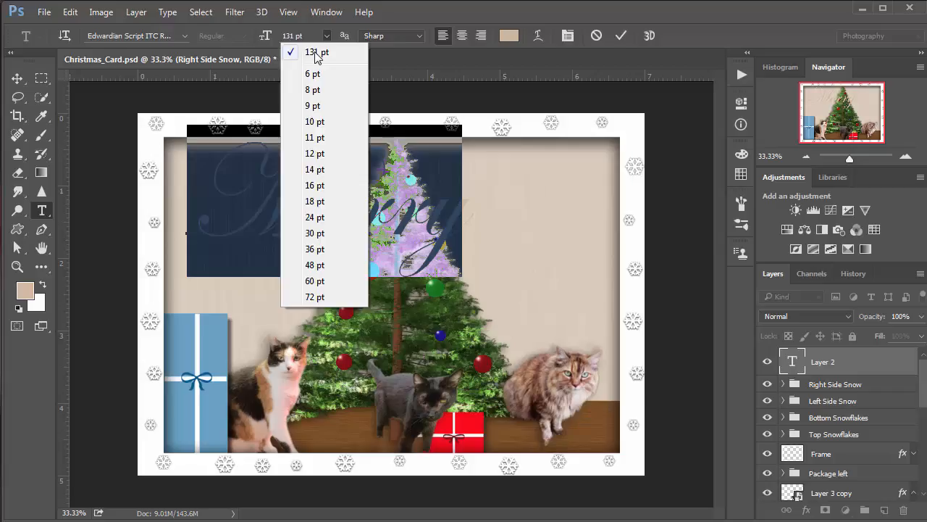
click(392, 12)
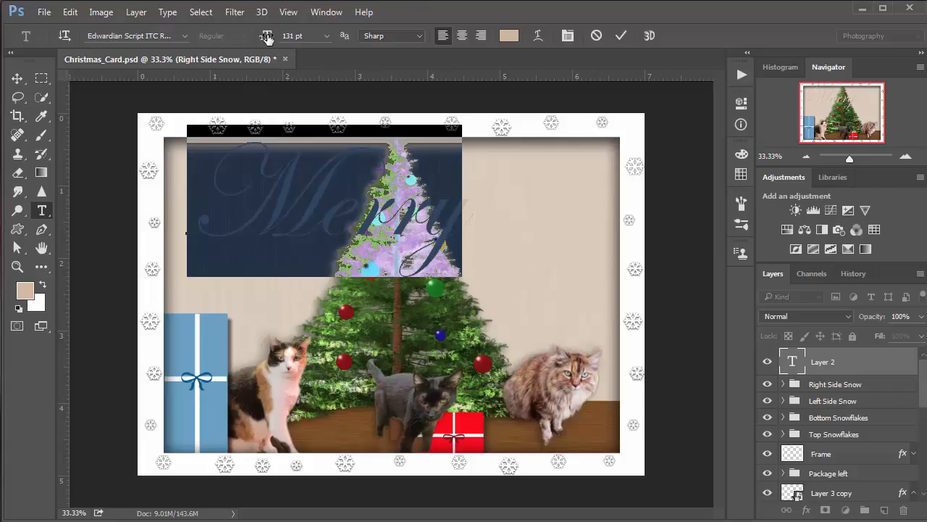
drag(263, 37, 218, 57)
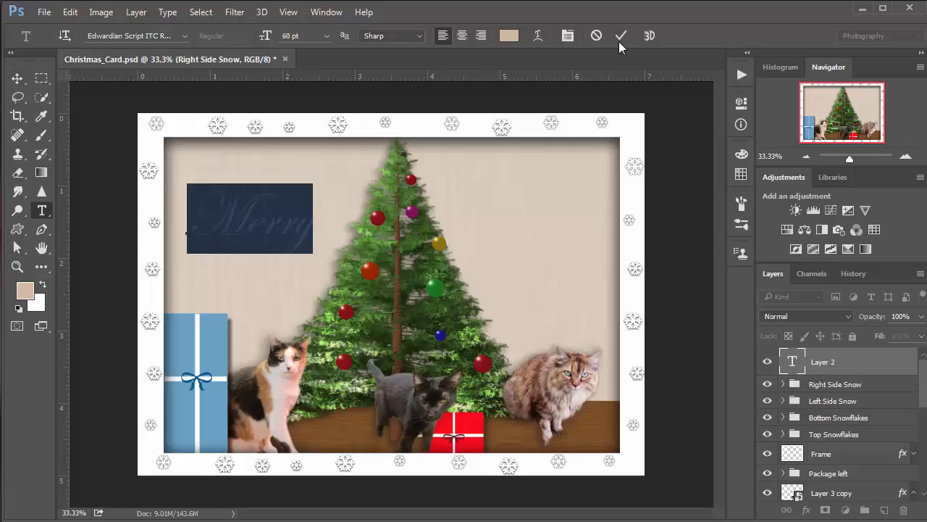
click(17, 77)
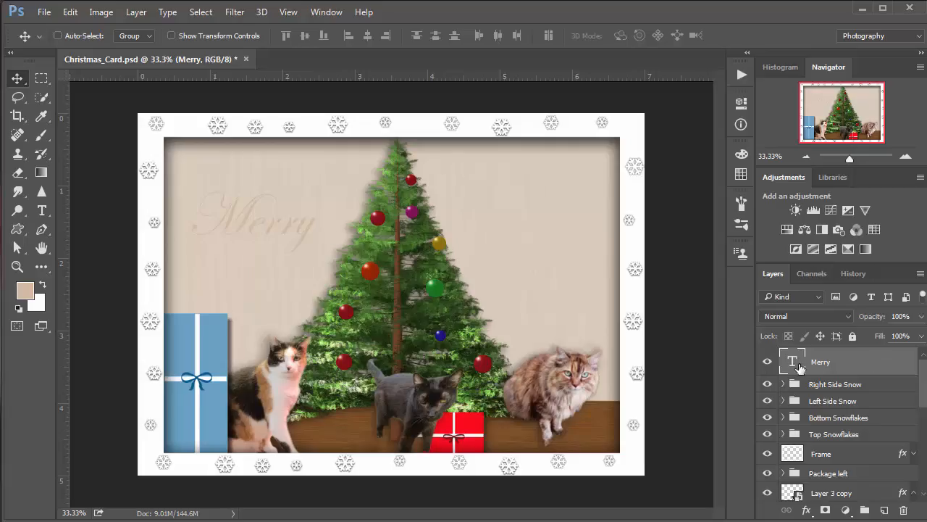
Duplicate the Merry text layer, place the copy on the wall across the tree, and change its wording to "Christmas"
key(ctrl+j)
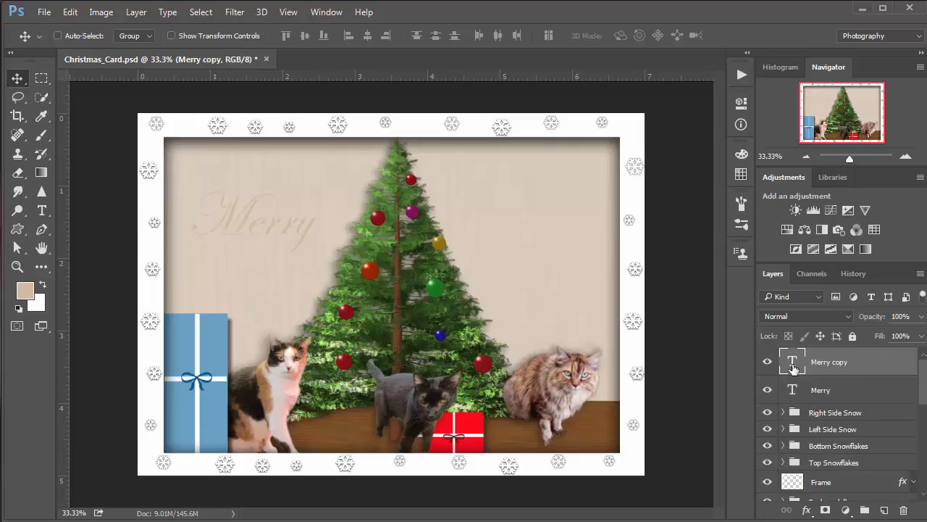
drag(290, 240, 543, 235)
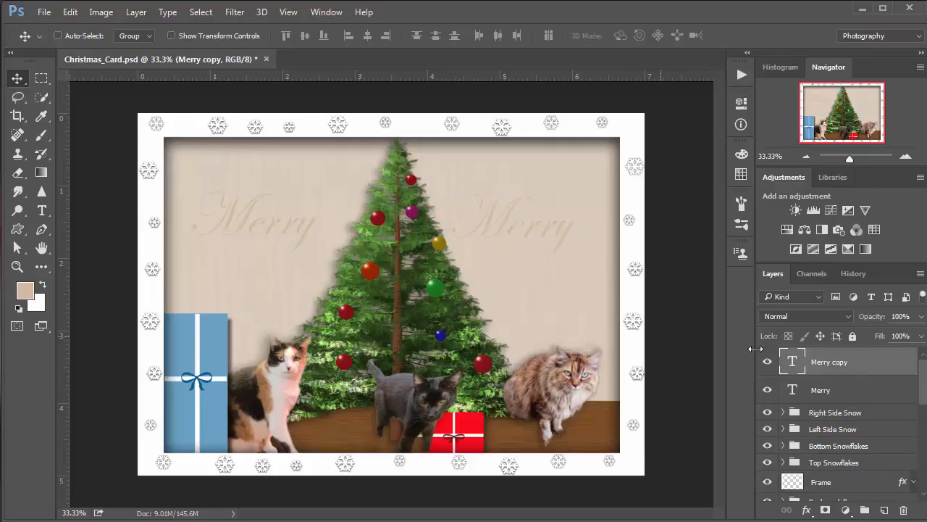
double_click(796, 365)
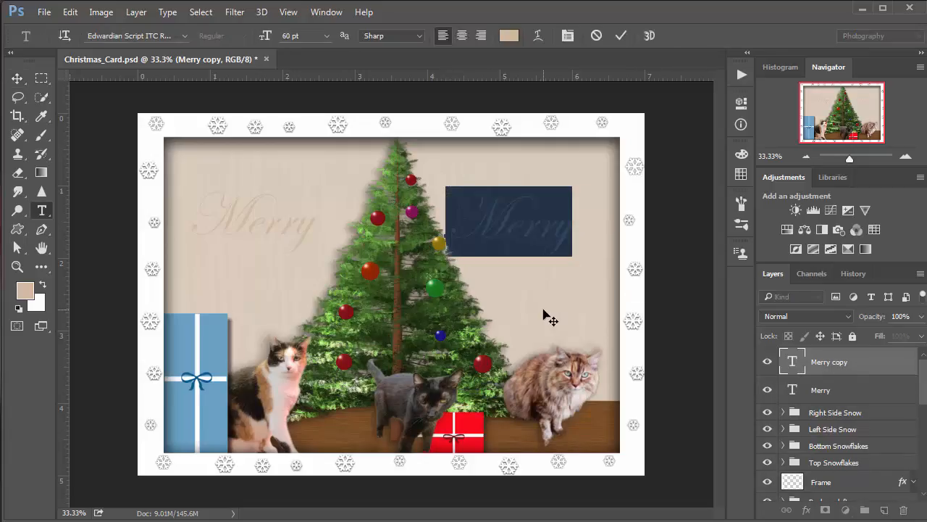
text(Chr)
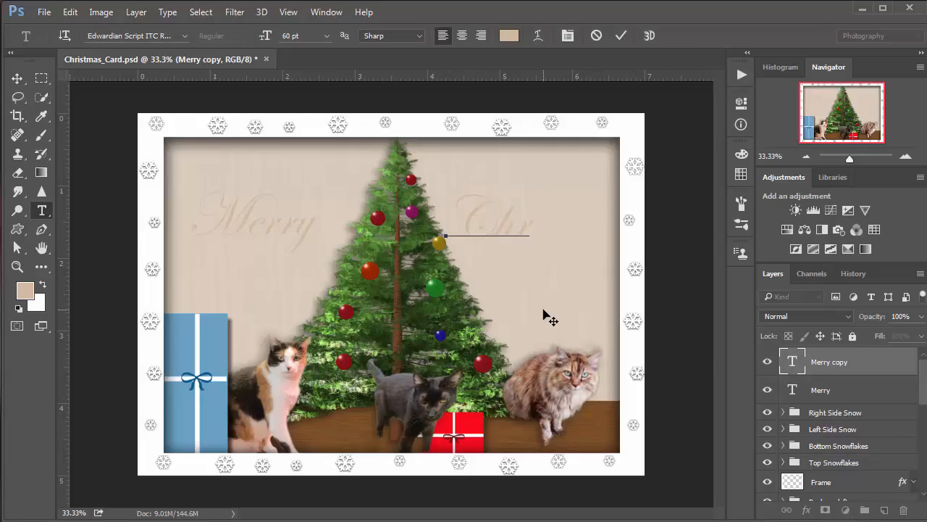
text(ist)
key(BackSpace)
key(BackSpace)
text(tmas)
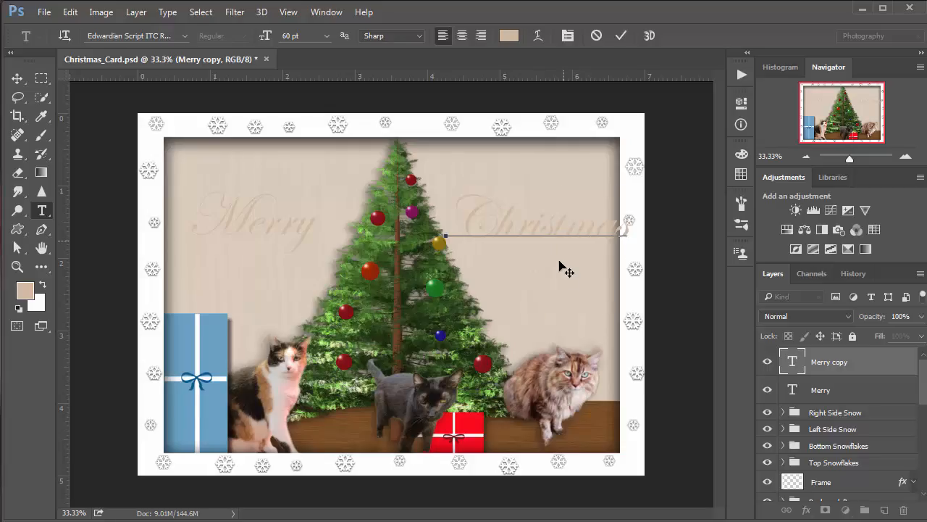
Set the "Christmas" text to 57 pt and position it higher on the wall, inside the frame
drag(560, 272, 531, 248)
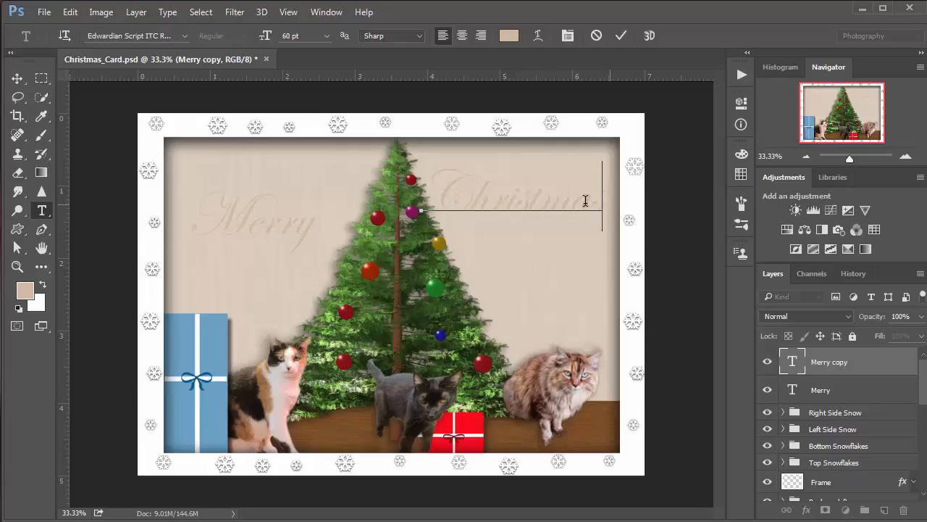
drag(586, 200, 345, 126)
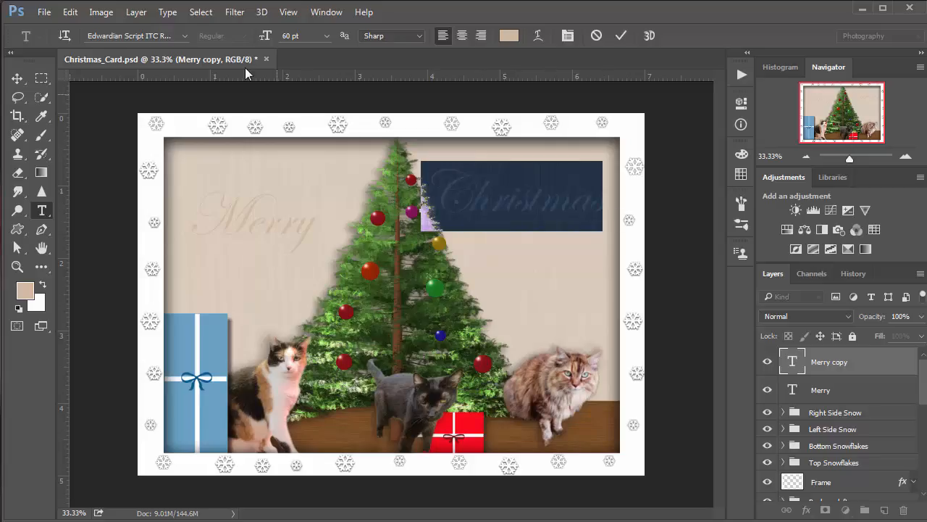
drag(267, 38, 264, 38)
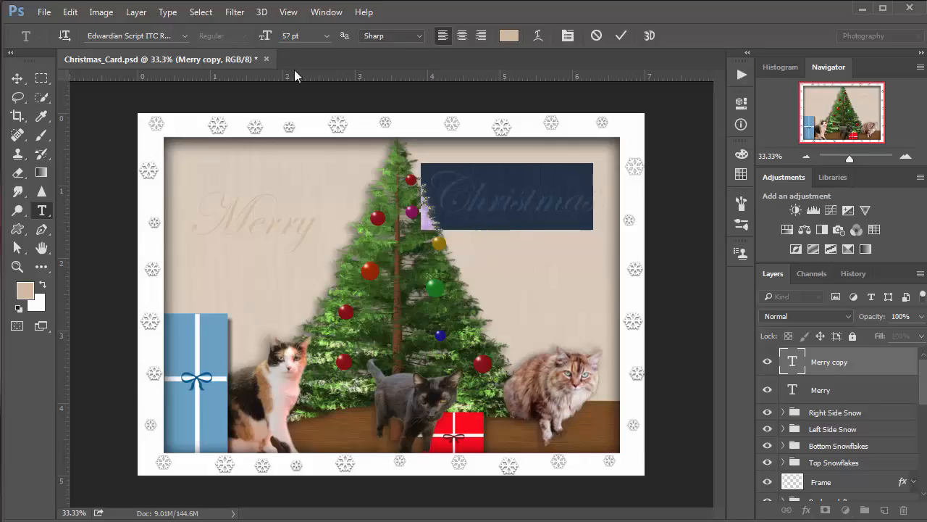
click(16, 78)
drag(511, 211, 518, 208)
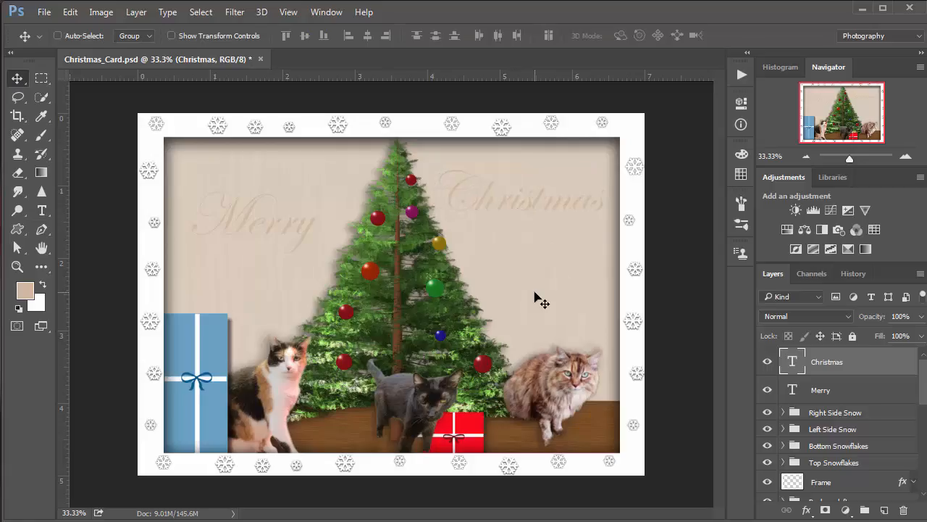
Add an exclamation mark after "Christmas" and shift the text slightly up and toward the tree
double_click(793, 361)
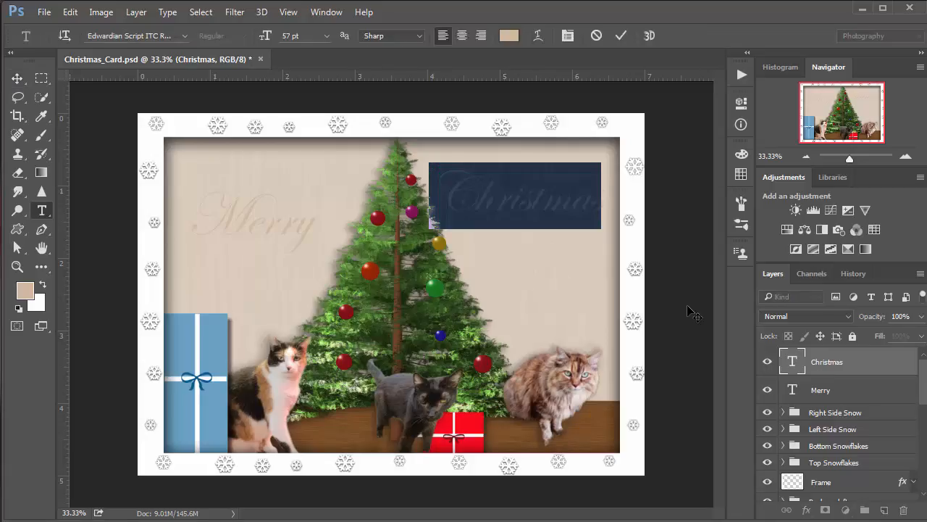
click(601, 209)
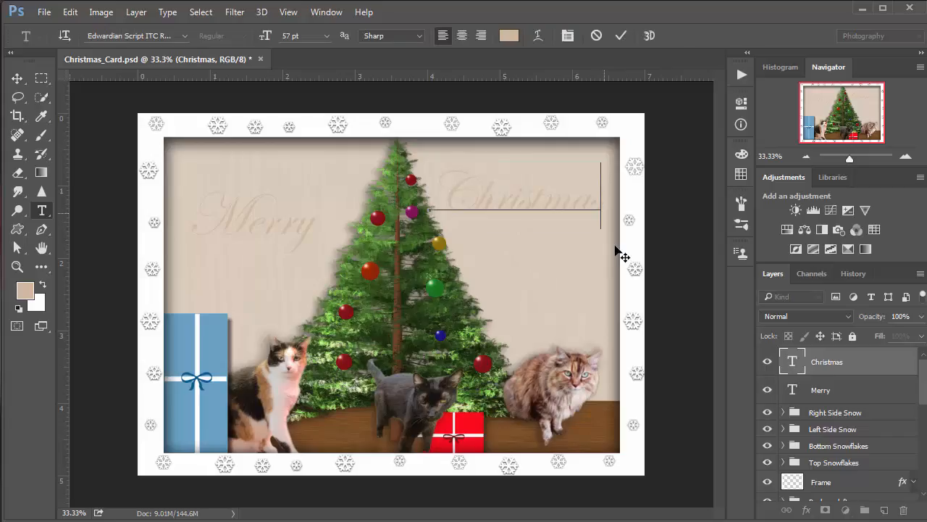
text(!)
drag(538, 253, 528, 252)
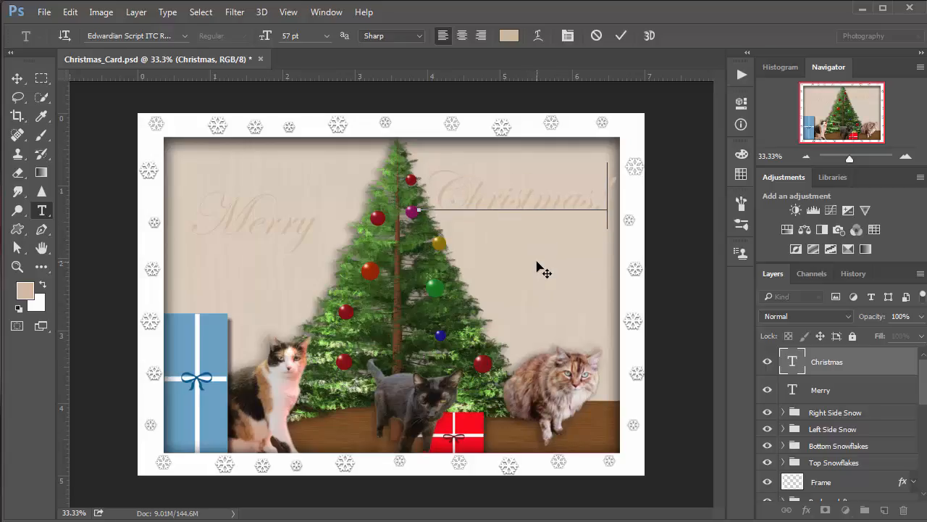
mouse_move(537, 262)
mouse_down()
mouse_move(539, 301)
mouse_move(537, 250)
mouse_up()
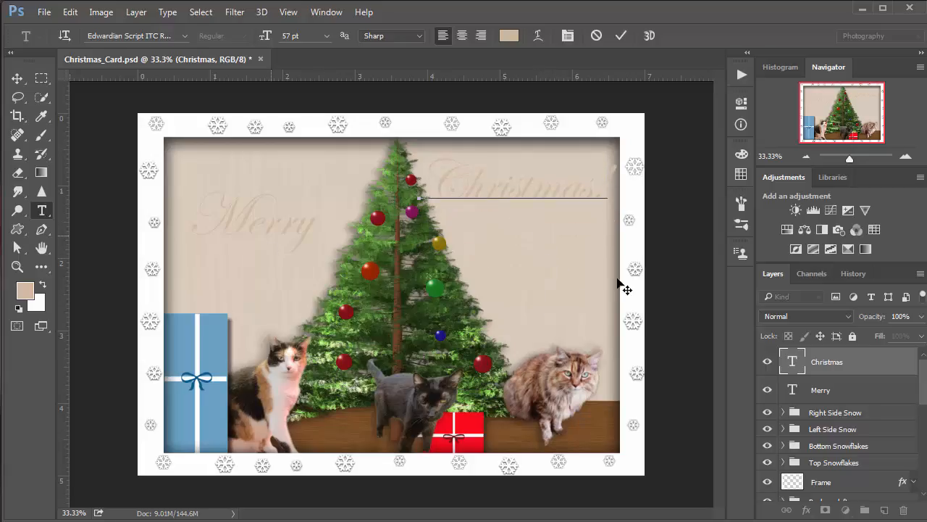
Move the "Merry" text slightly down the wall and delete the "Christmas!" text layer
click(818, 389)
key(v)
drag(283, 234, 284, 258)
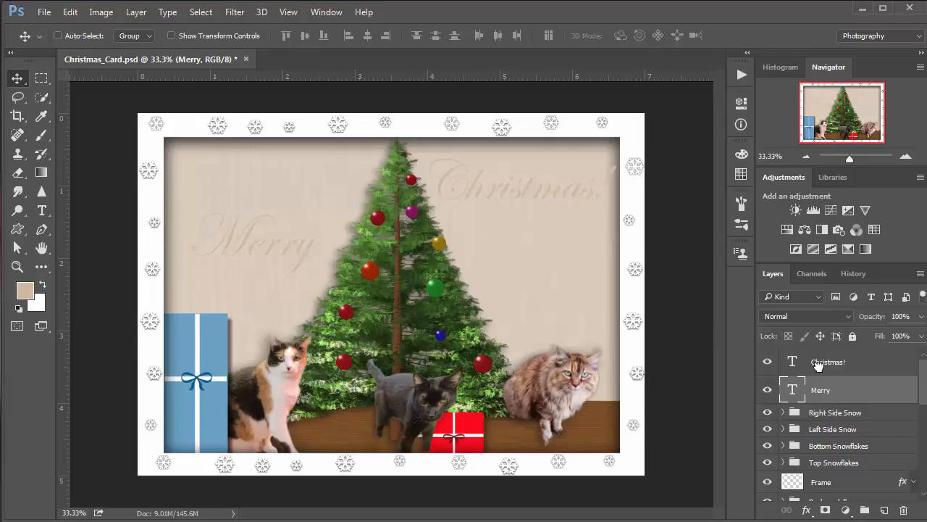
drag(817, 362, 903, 510)
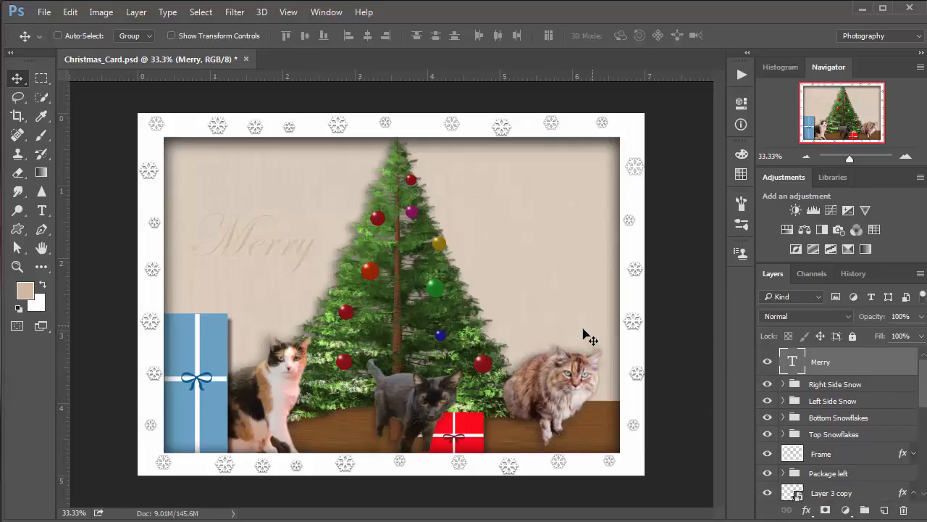
Load the "Merry" lettering as a selection and set the foreground color to red f81f09
key(ctrl)
ctrl+click(796, 363)
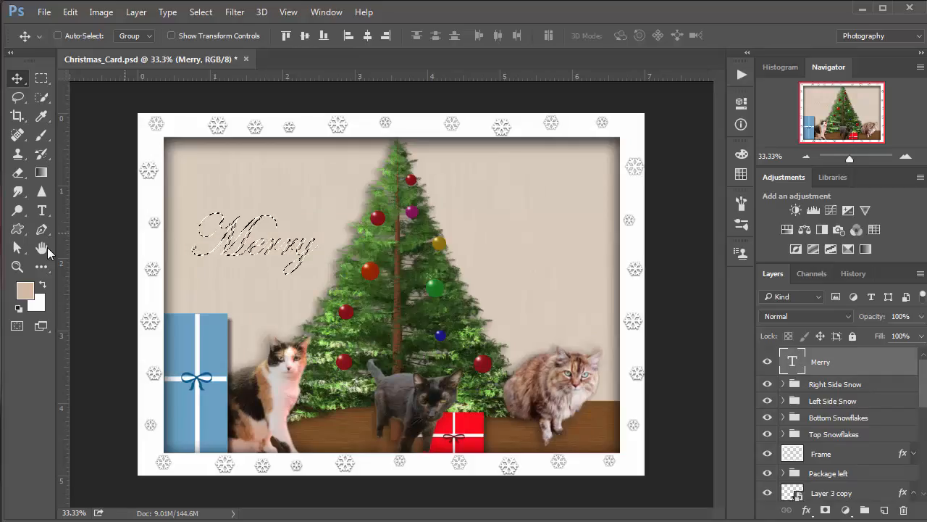
click(25, 291)
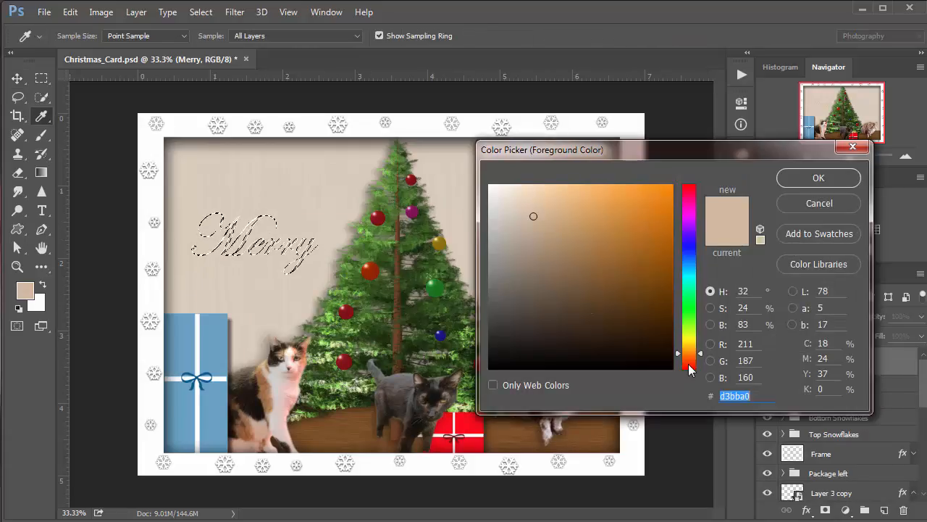
click(690, 367)
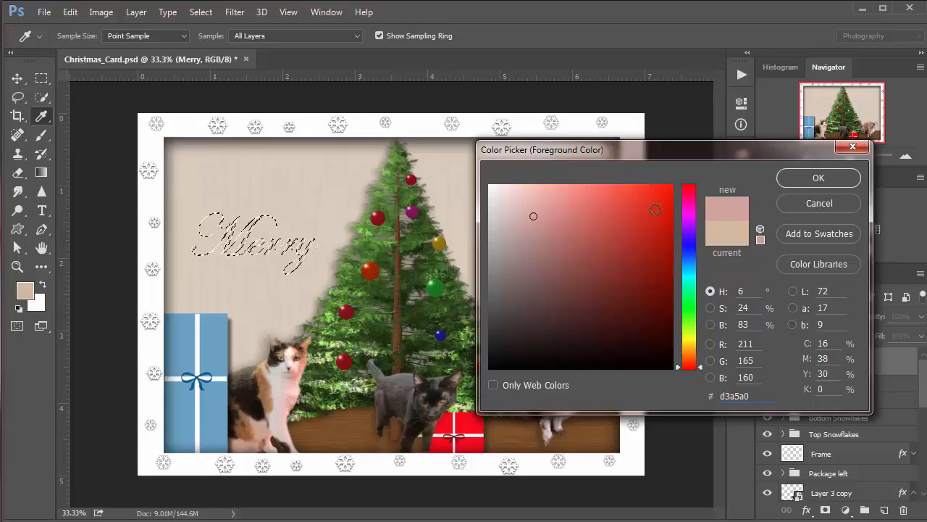
click(667, 189)
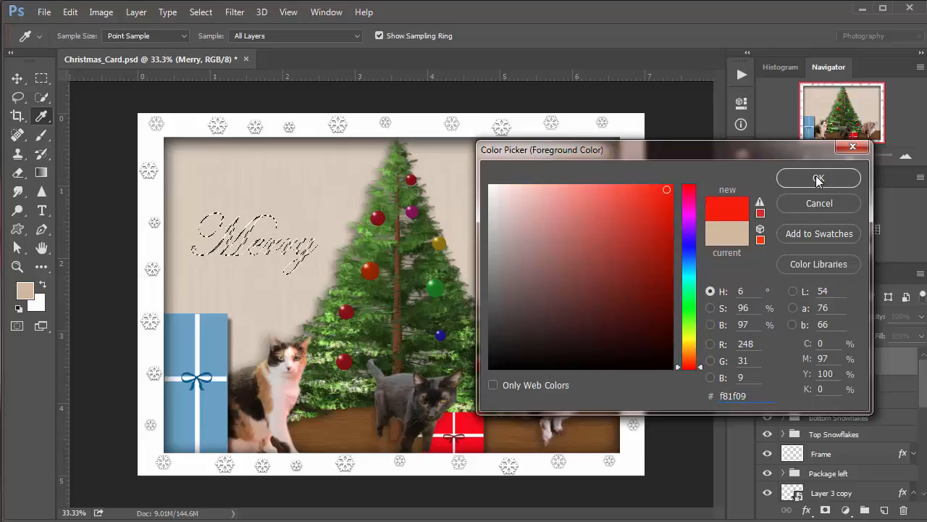
click(818, 181)
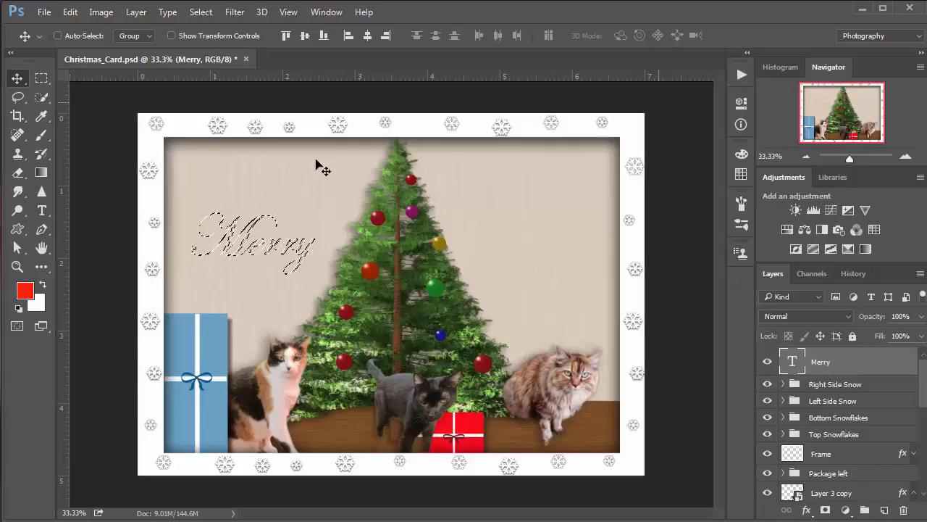
Change the text color of "Merry" to bright red fc0315 and commit the edit
double_click(791, 363)
click(509, 37)
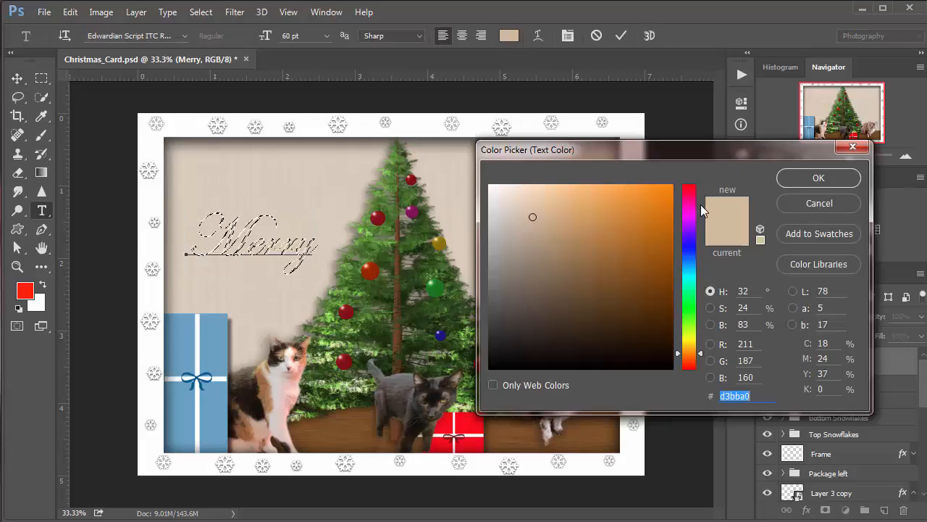
click(693, 188)
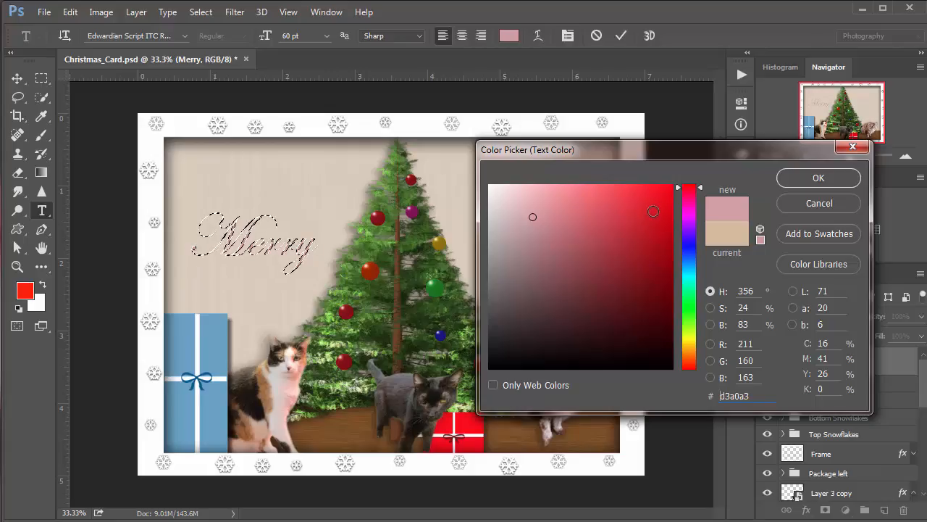
click(653, 211)
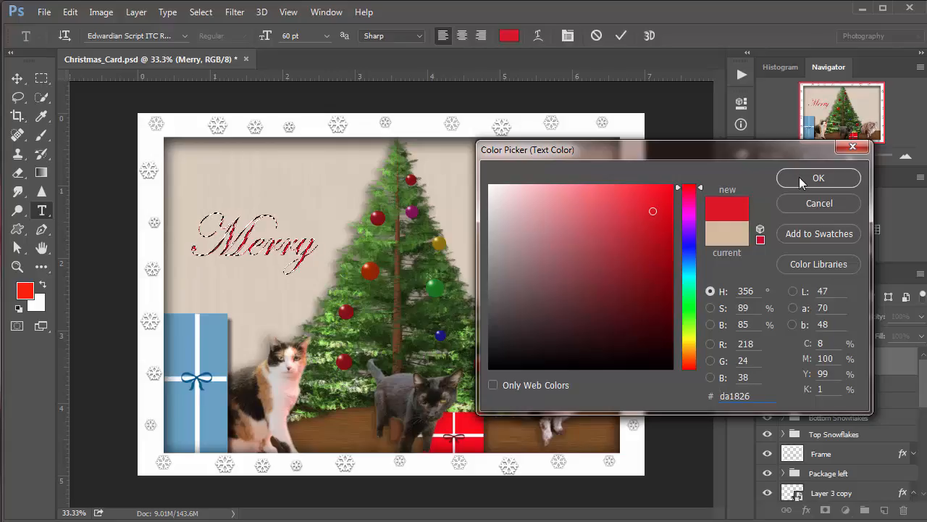
click(653, 249)
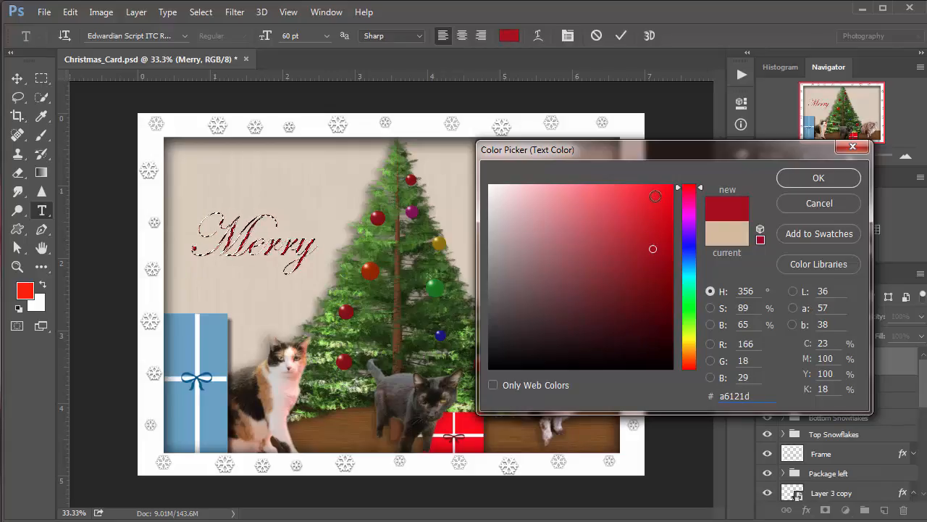
click(655, 196)
click(591, 217)
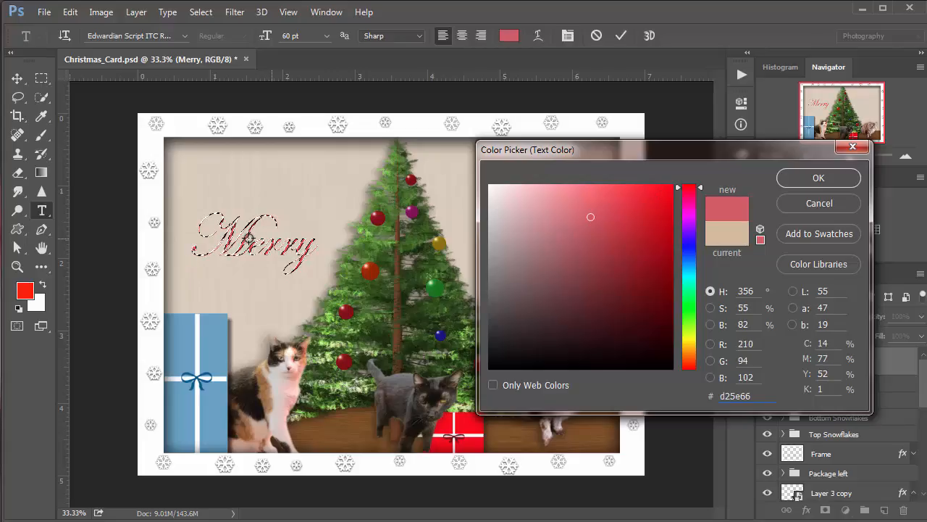
click(637, 235)
click(648, 283)
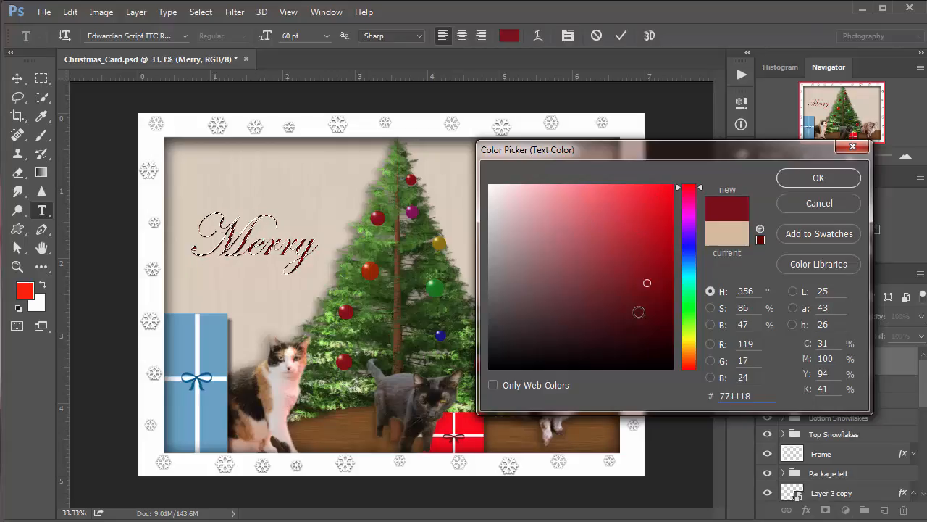
click(640, 246)
click(658, 208)
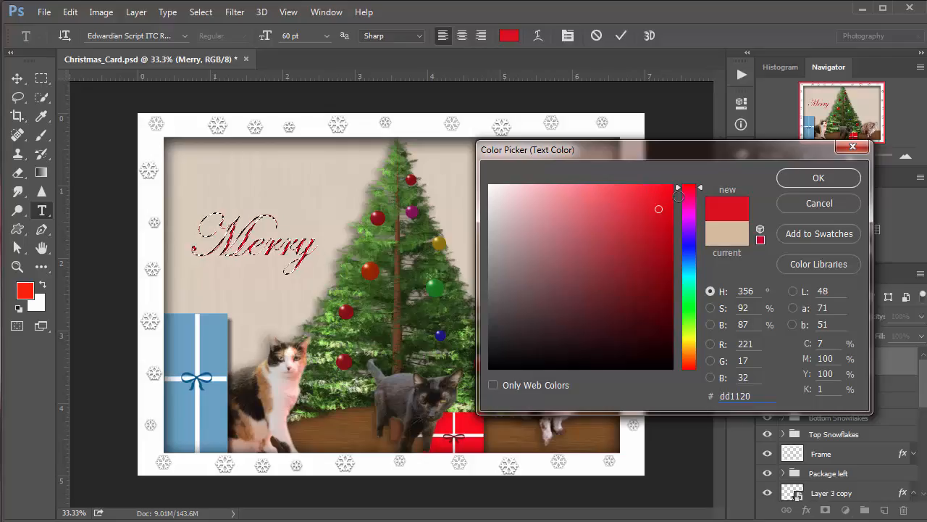
click(671, 187)
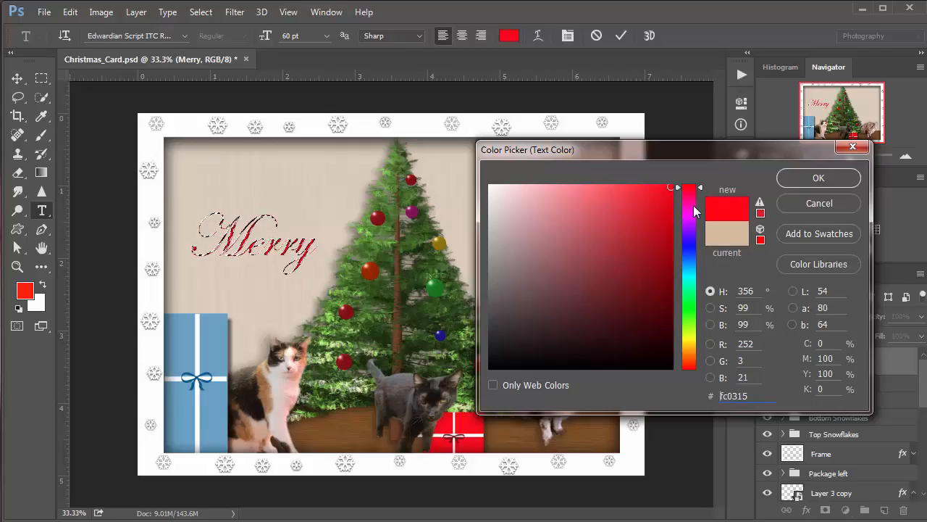
click(800, 179)
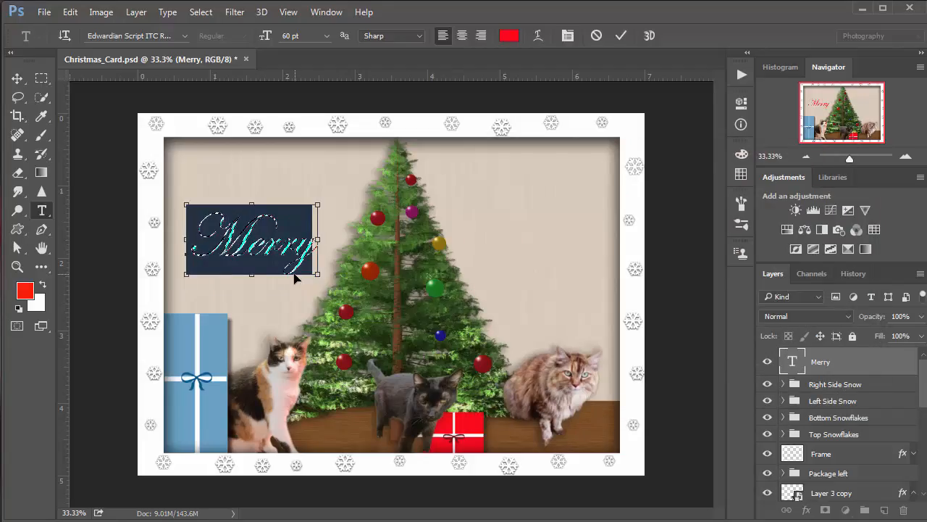
click(17, 78)
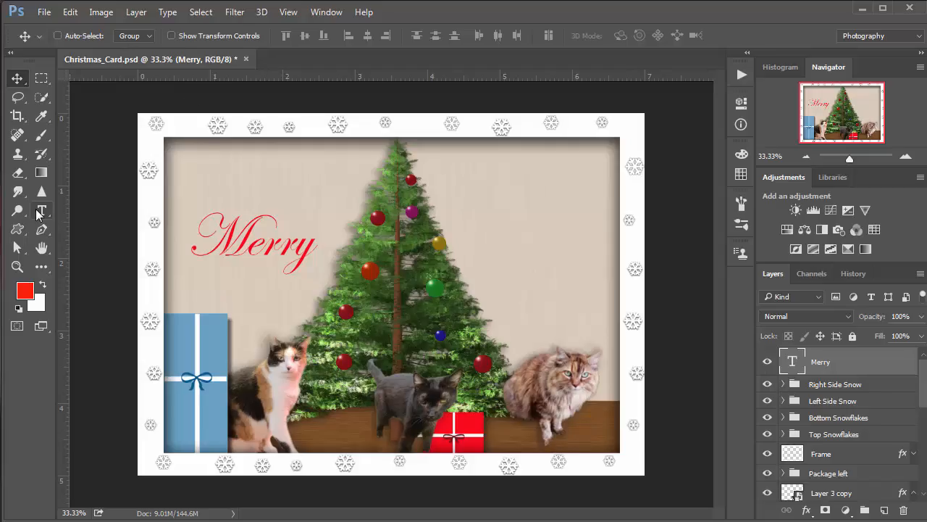
Duplicate the "Merry" text layer and shift the original beneath the copy slightly down to offset the two
double_click(794, 364)
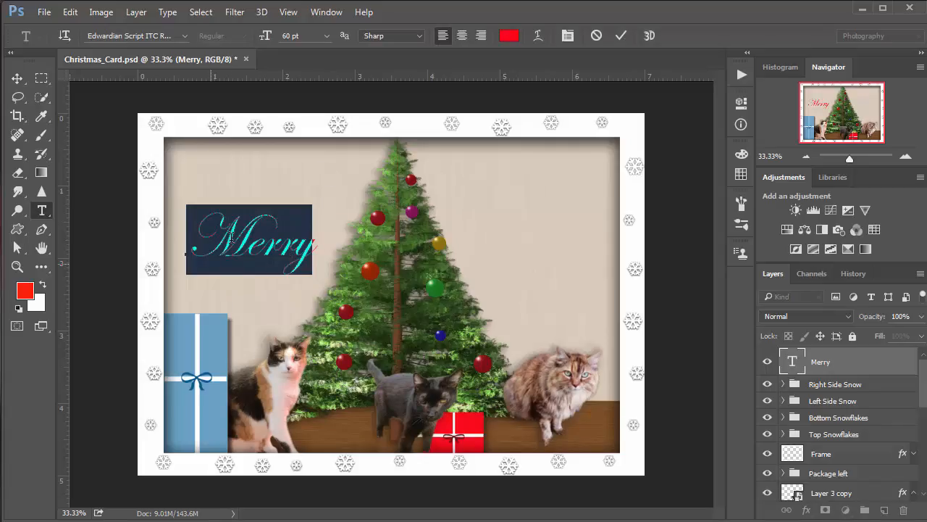
click(18, 80)
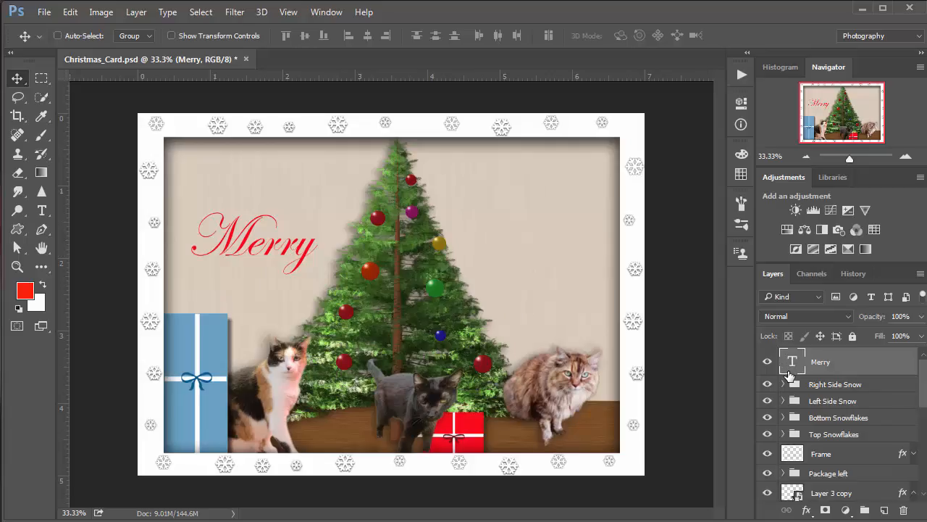
key(ctrl+j)
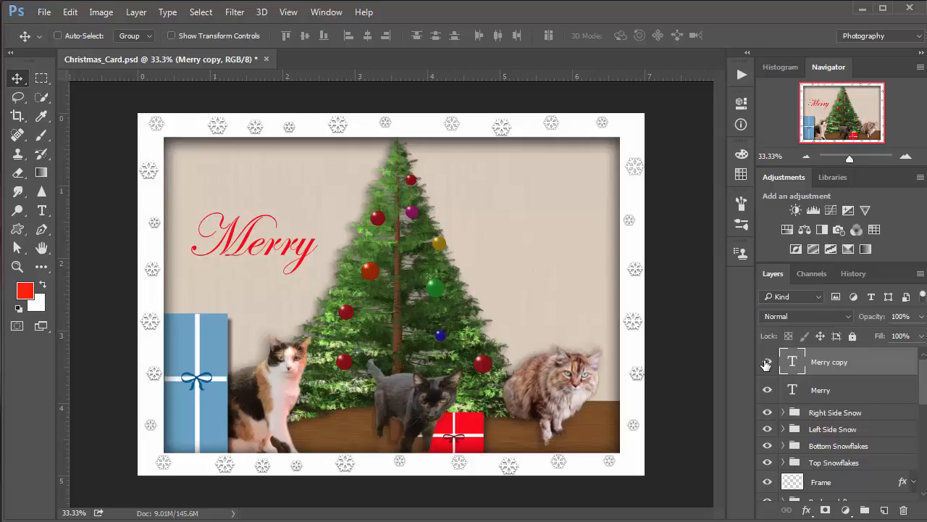
click(765, 365)
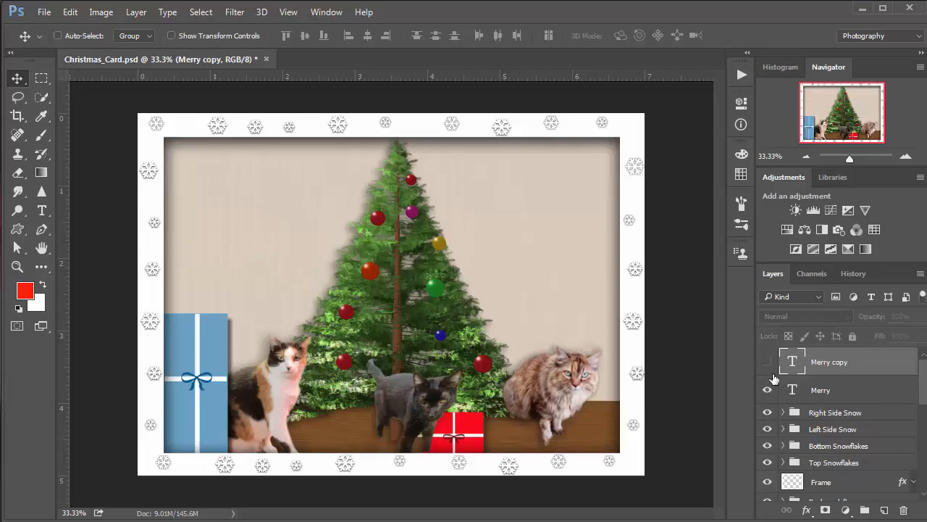
click(766, 365)
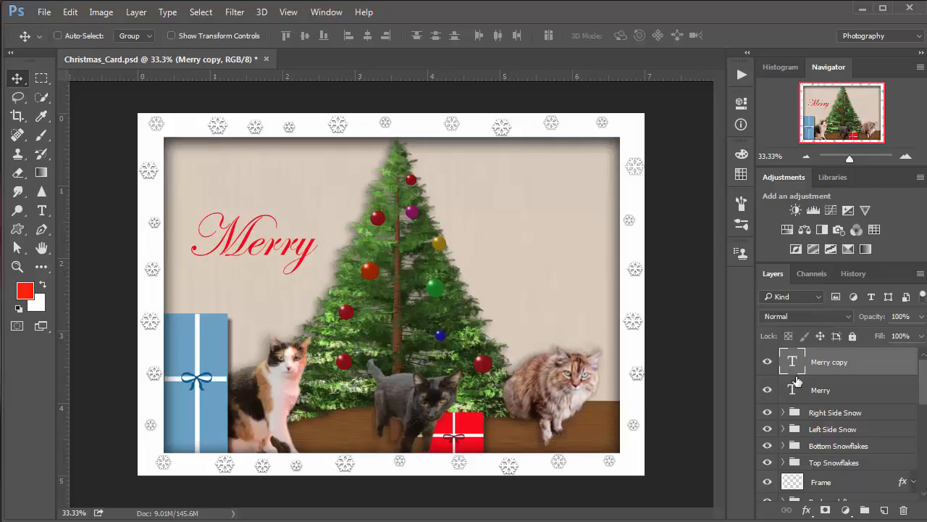
click(799, 392)
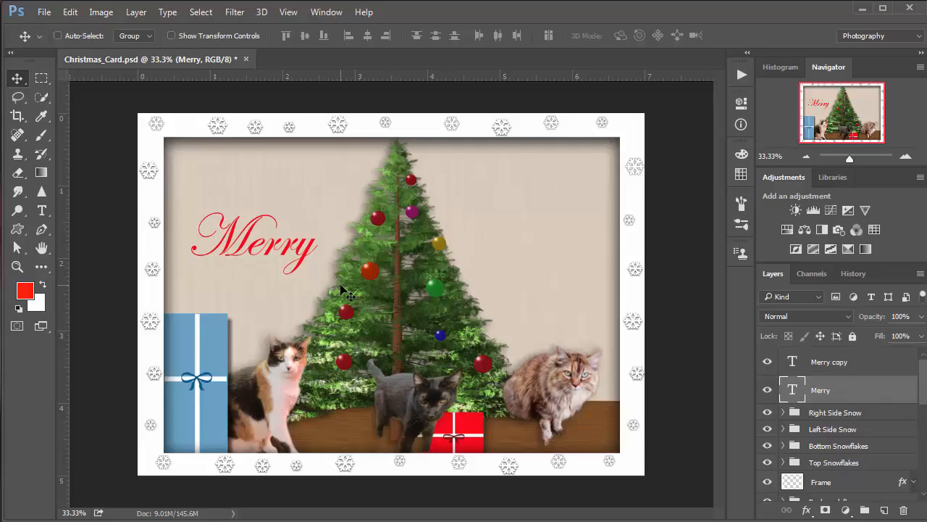
drag(342, 289, 304, 287)
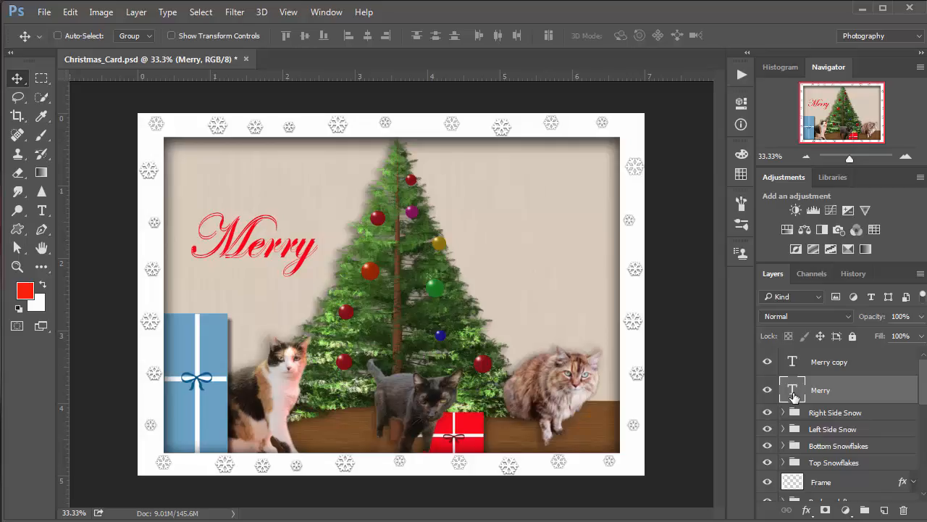
Swap the foreground and background colors, and set the foreground to dark green 325d18 based on a tree sample
click(42, 285)
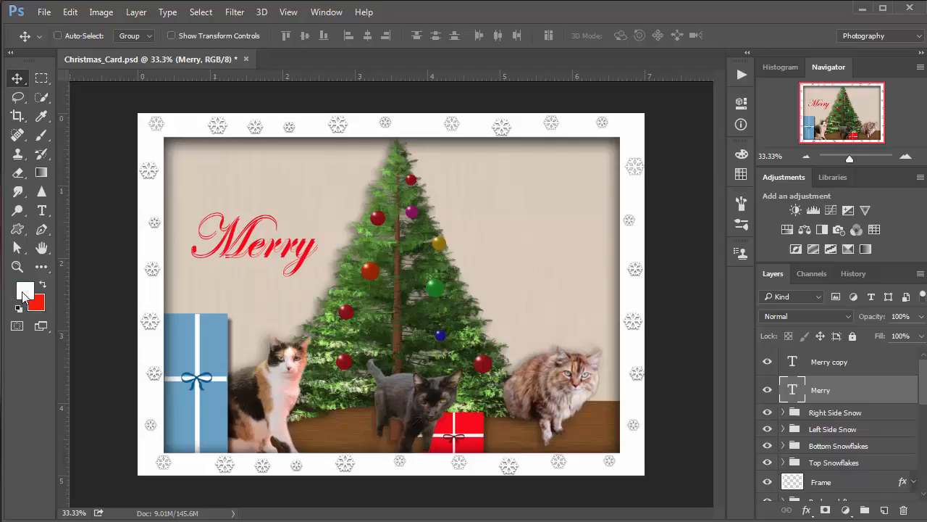
click(26, 295)
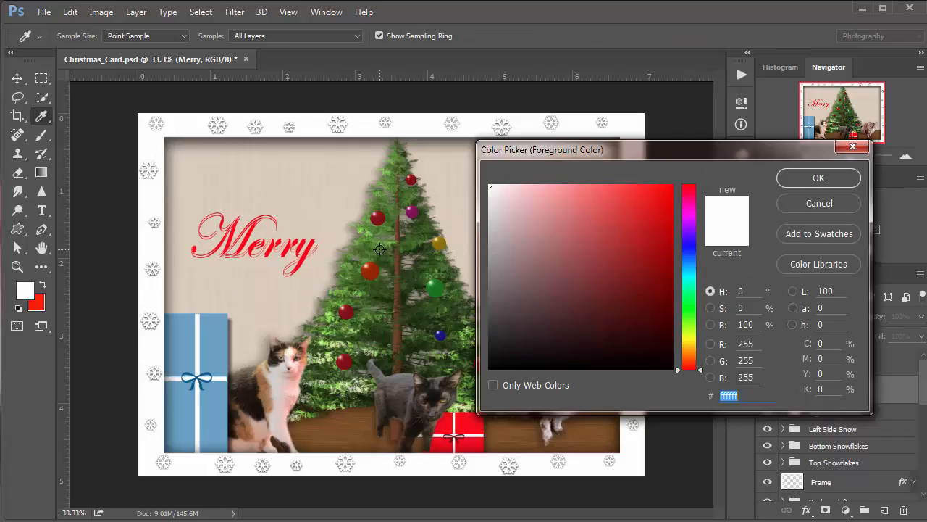
click(380, 249)
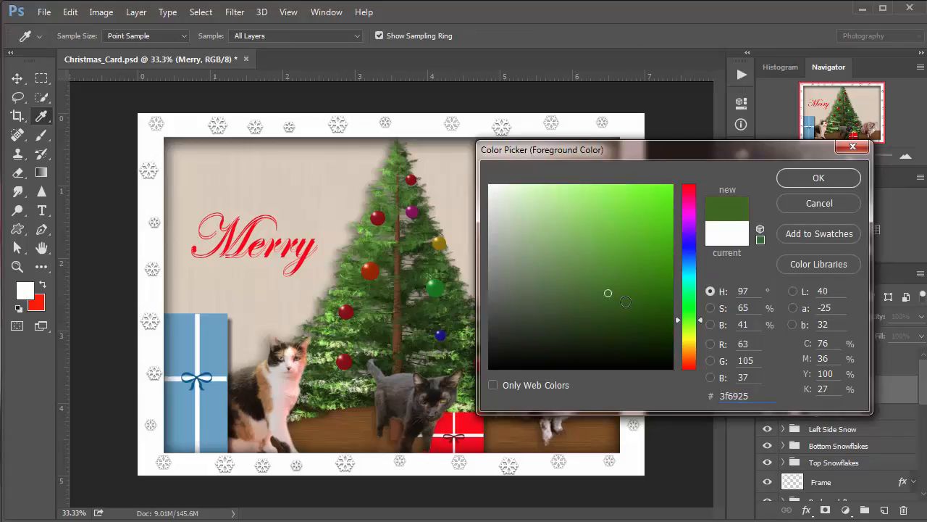
click(626, 301)
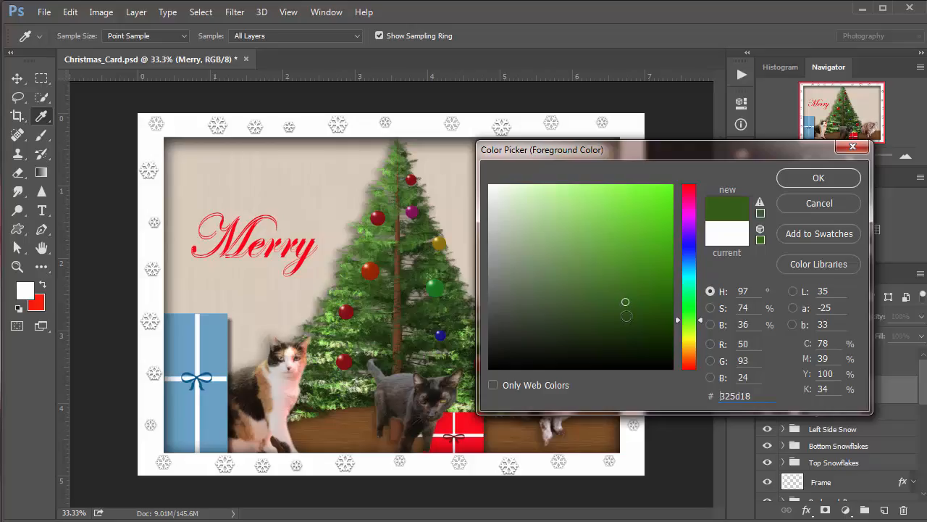
click(816, 178)
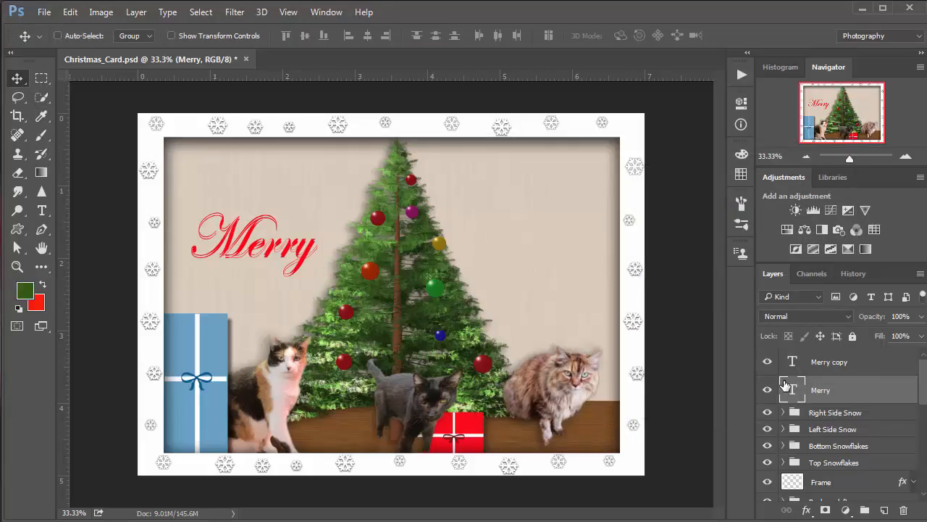
Change the text color of the lower "Merry" layer to dark green 2d4b12 and commit the edit
double_click(793, 390)
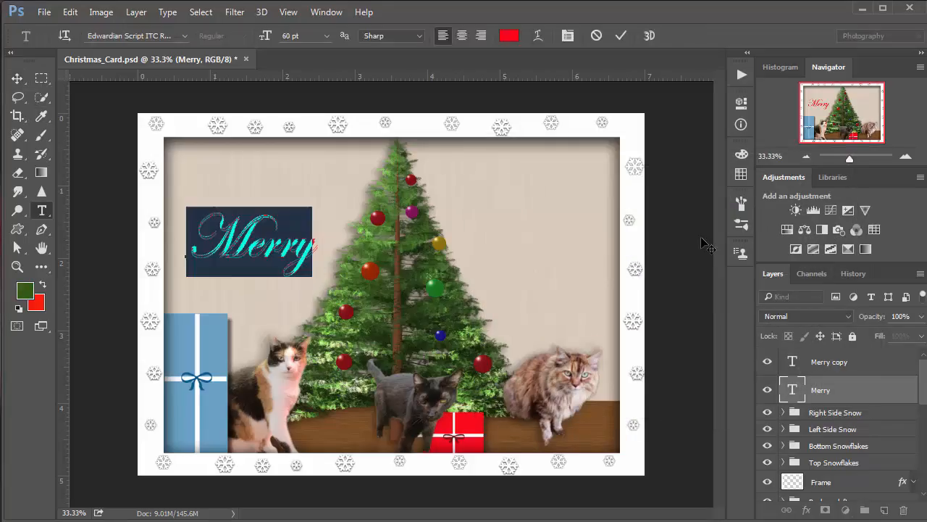
click(509, 36)
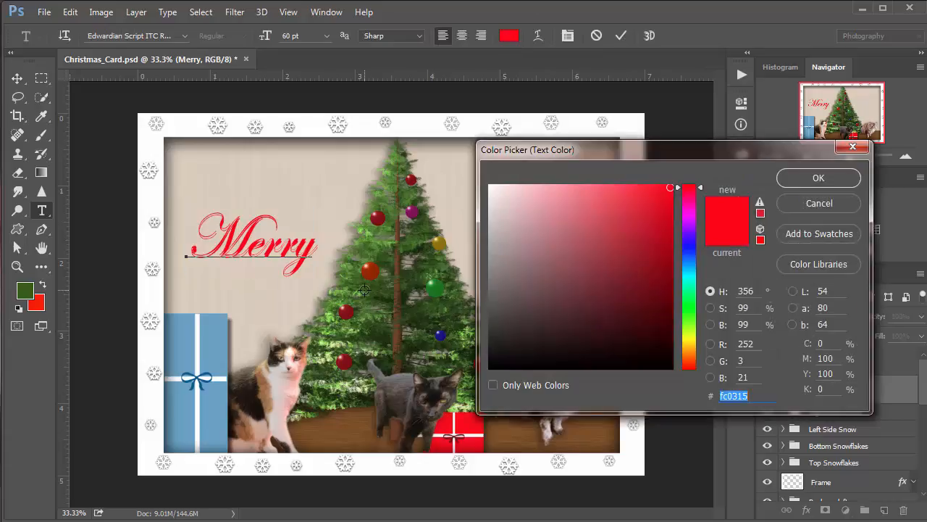
click(364, 290)
click(629, 315)
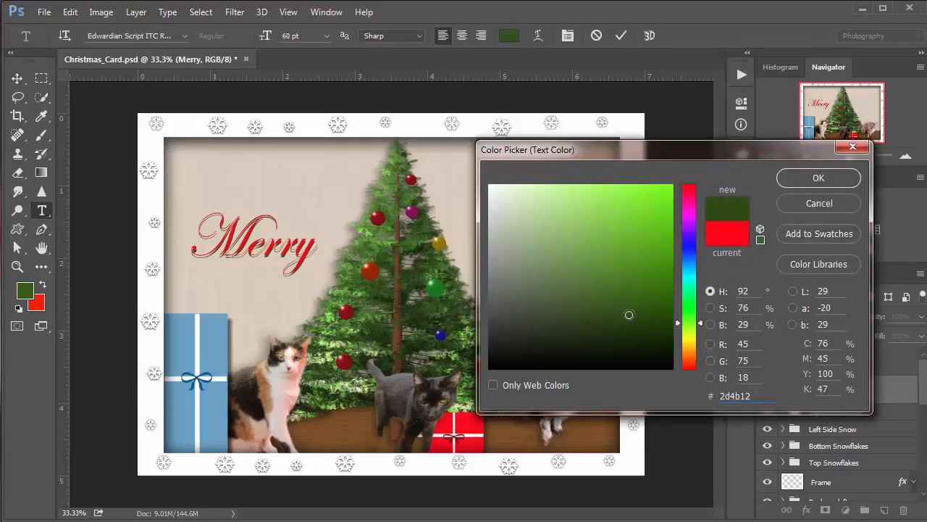
click(809, 177)
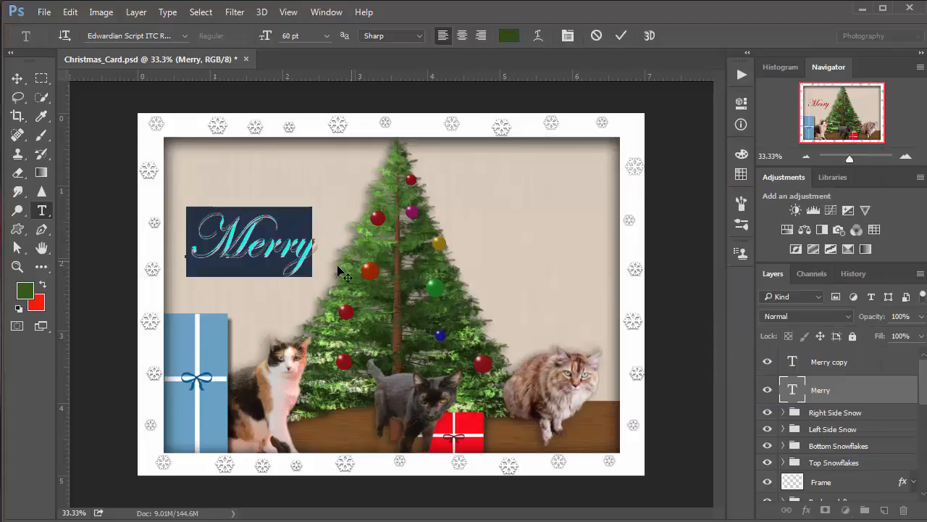
click(15, 79)
Nudge the green "Merry" layer until it forms a thin offset edge behind the red lettering
mouse_move(289, 273)
mouse_down()
mouse_move(286, 253)
mouse_move(279, 264)
mouse_up()
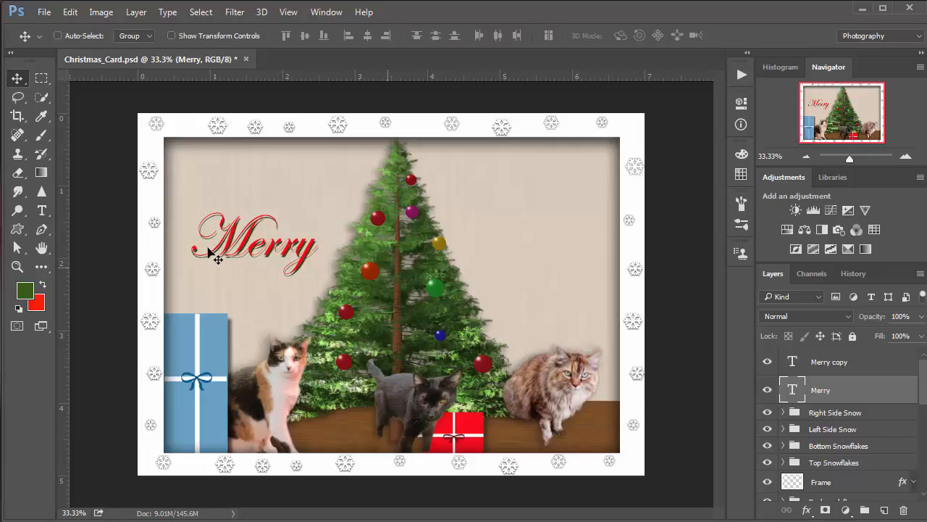
ctrl+click(274, 261)
ctrl+click(274, 261)
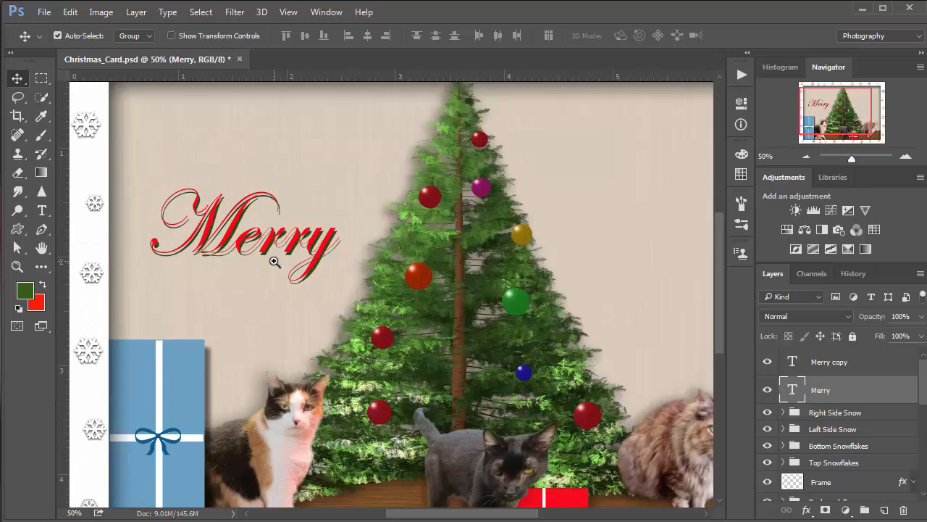
ctrl+click(275, 264)
key(Left)
key(Left)
key(Left)
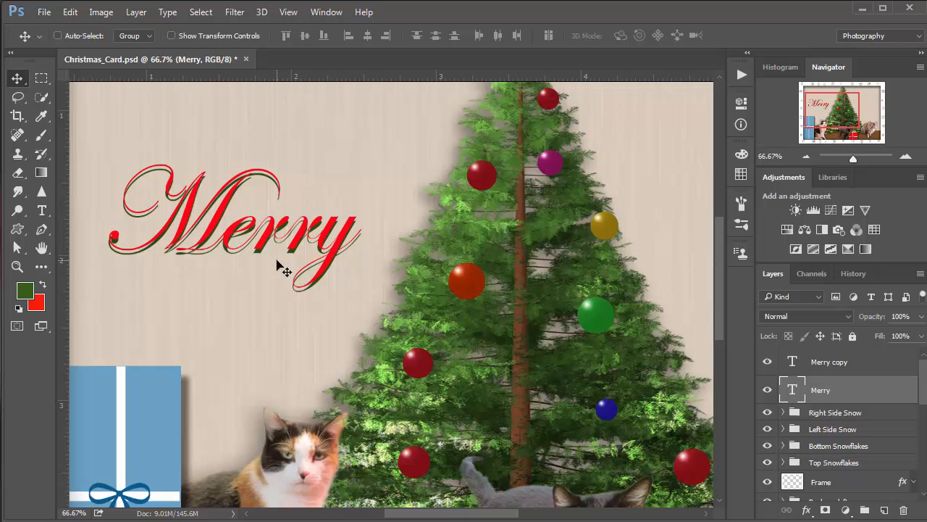
key(Up)
key(Up)
key(Up)
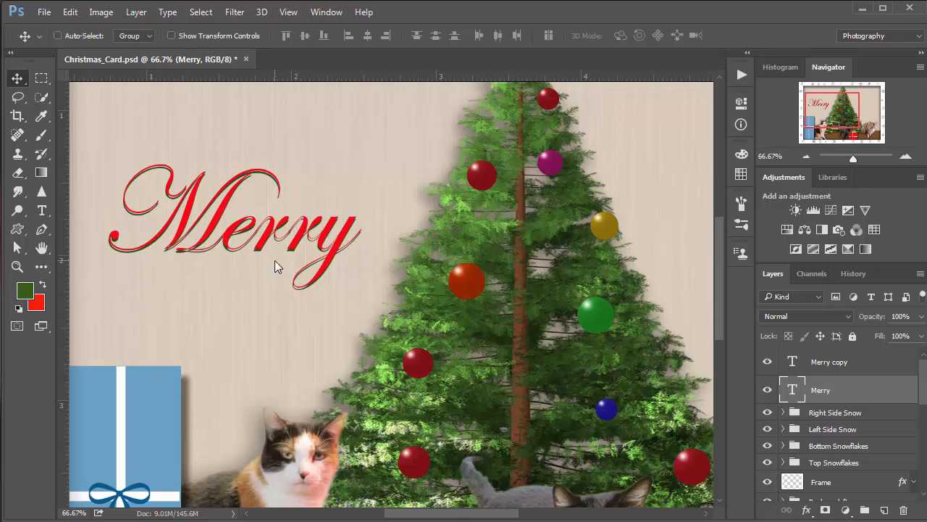
key(Up)
key(Up)
key(Right)
key(Right)
key(Right)
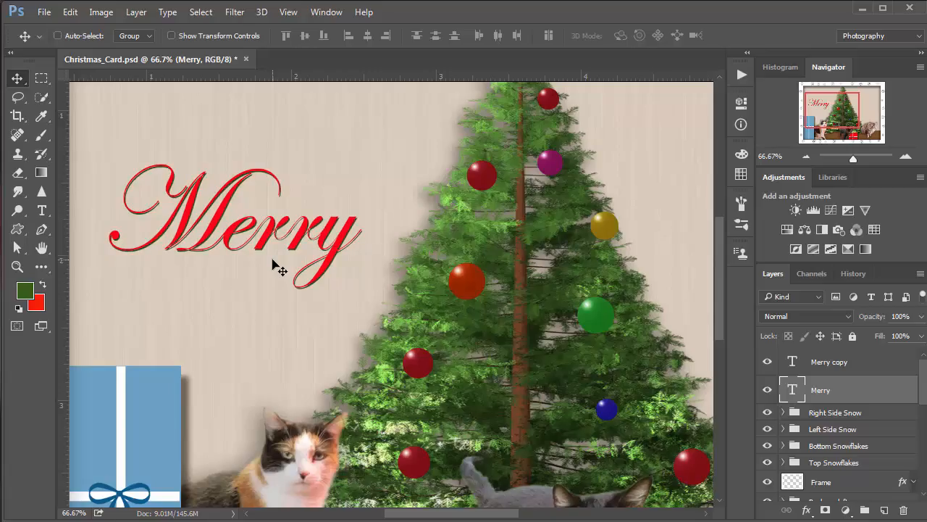
key(Right)
key(Down)
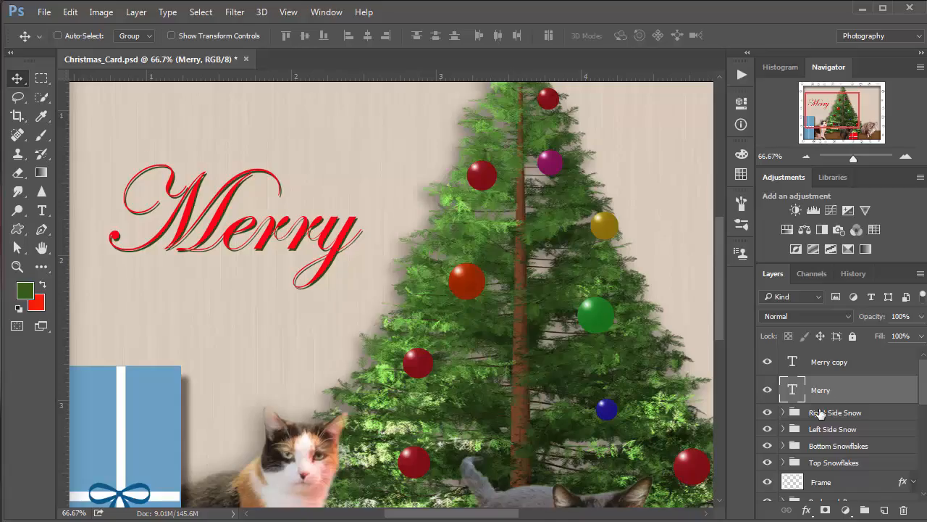
Add a drop shadow to the green "Merry" layer with 84% opacity, 8 px distance and 18 px size, and check the layer's effect
right_click(866, 392)
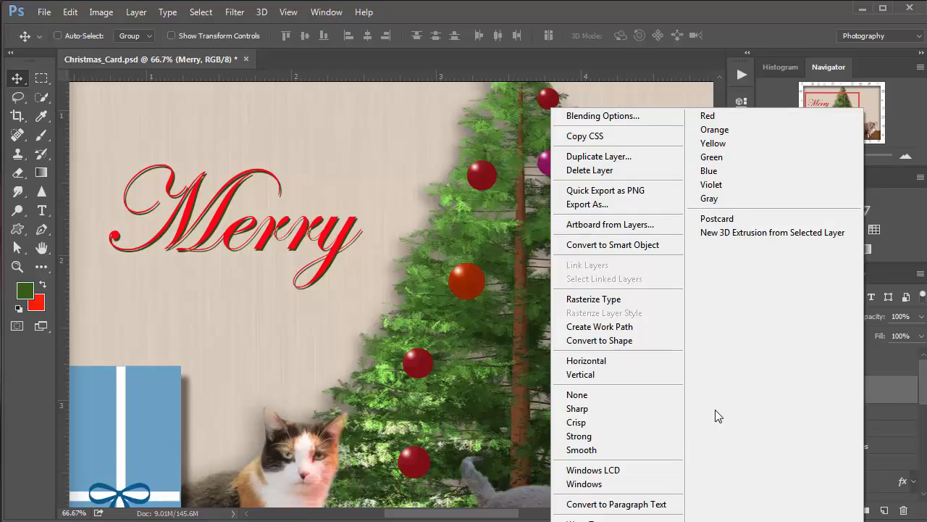
click(894, 392)
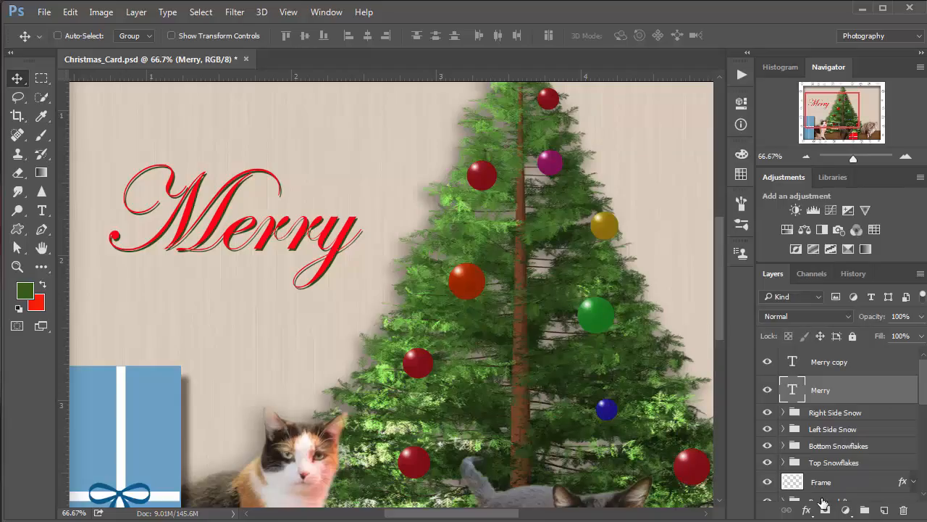
click(806, 512)
click(844, 500)
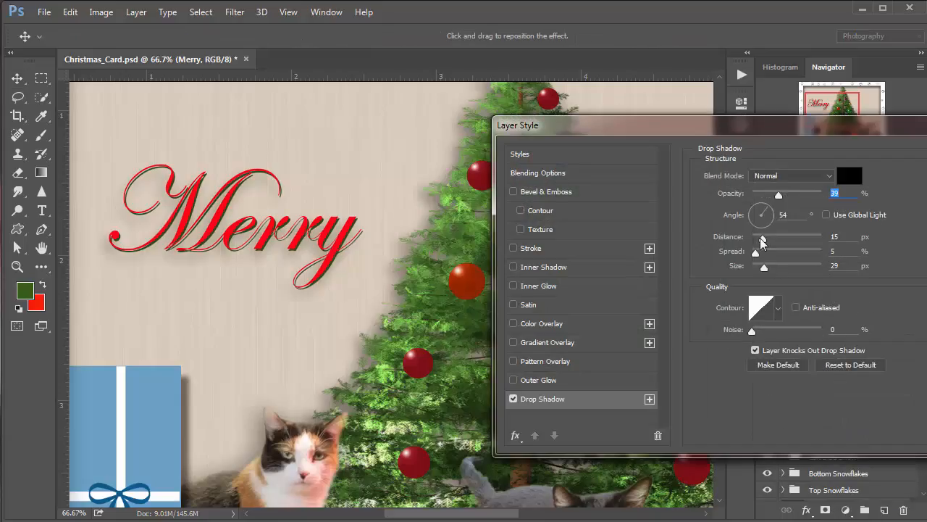
drag(764, 243, 759, 268)
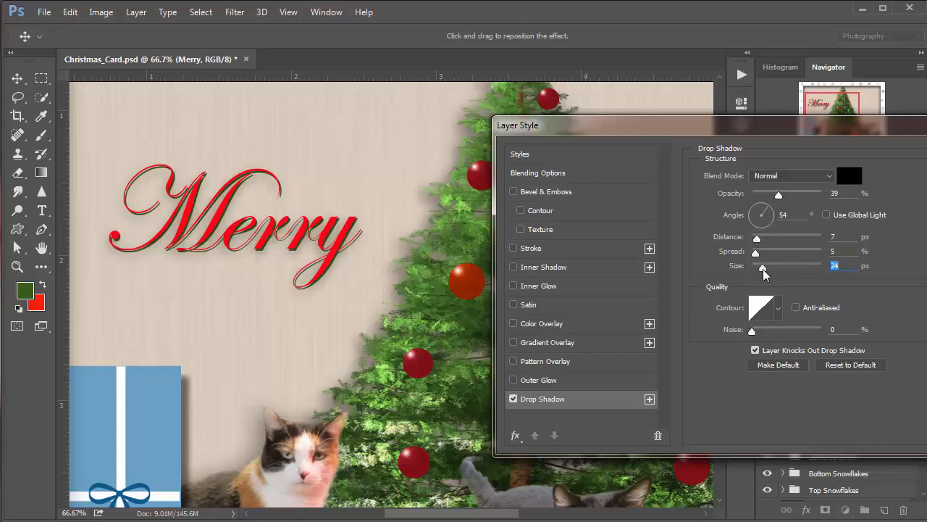
drag(763, 268, 760, 239)
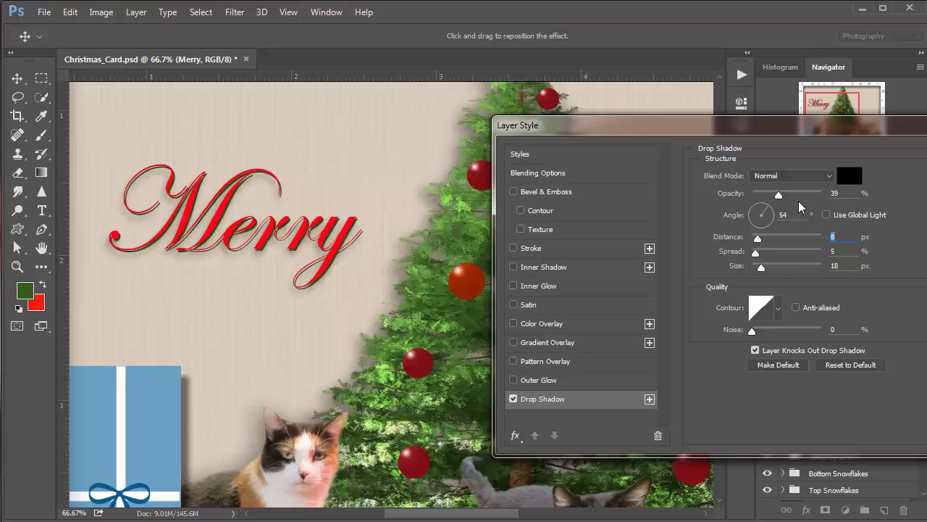
click(802, 194)
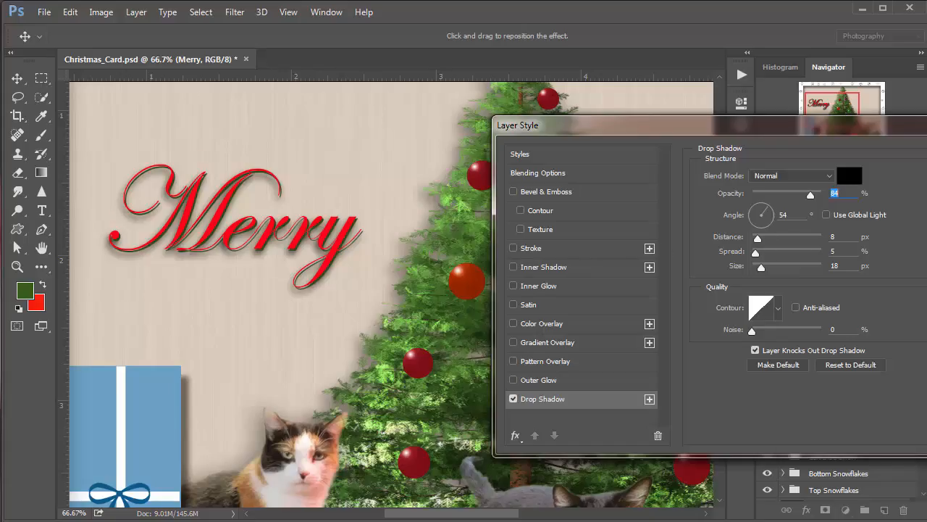
drag(907, 124, 801, 104)
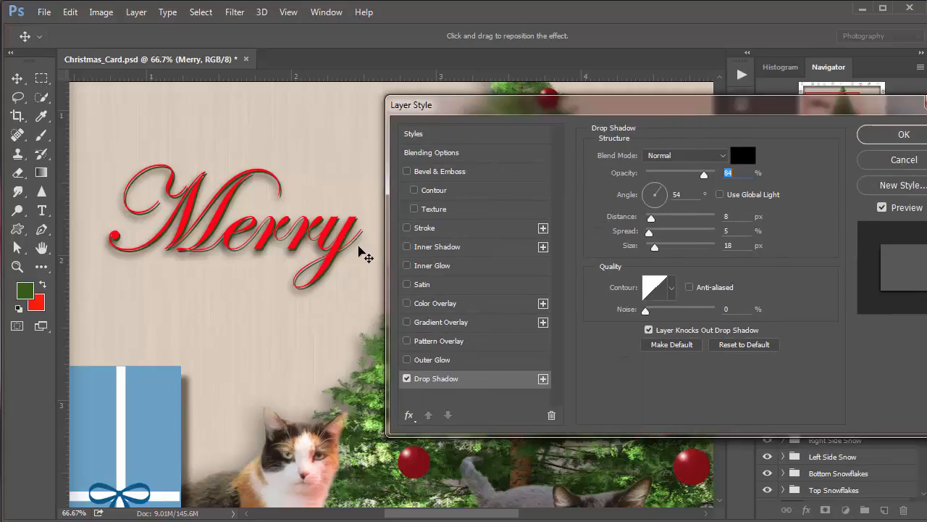
click(904, 136)
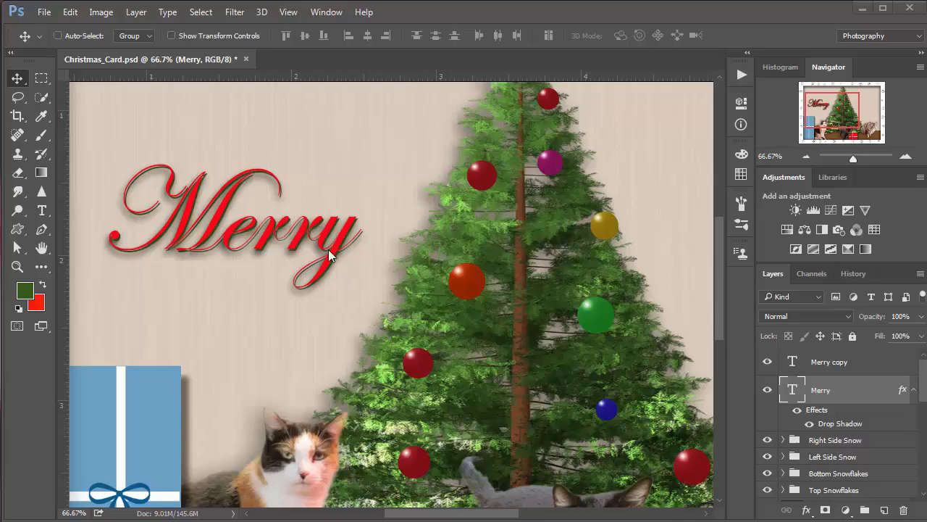
click(768, 395)
click(768, 395)
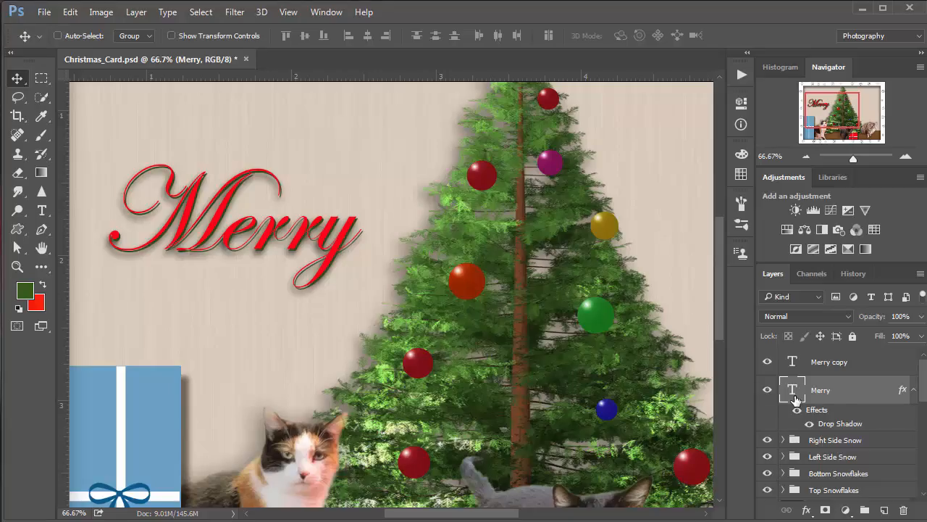
Lighten the text color of the lower "Merry" layer to green 406a1b
double_click(794, 396)
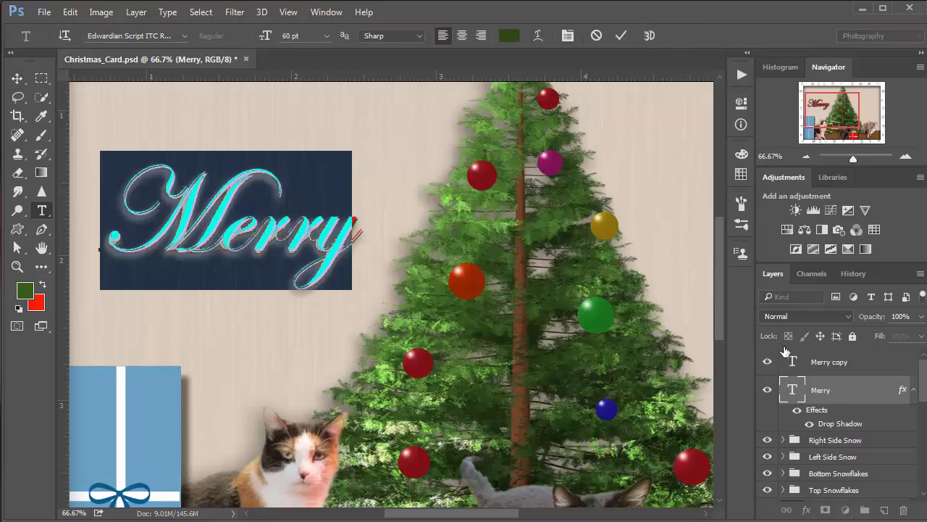
click(510, 37)
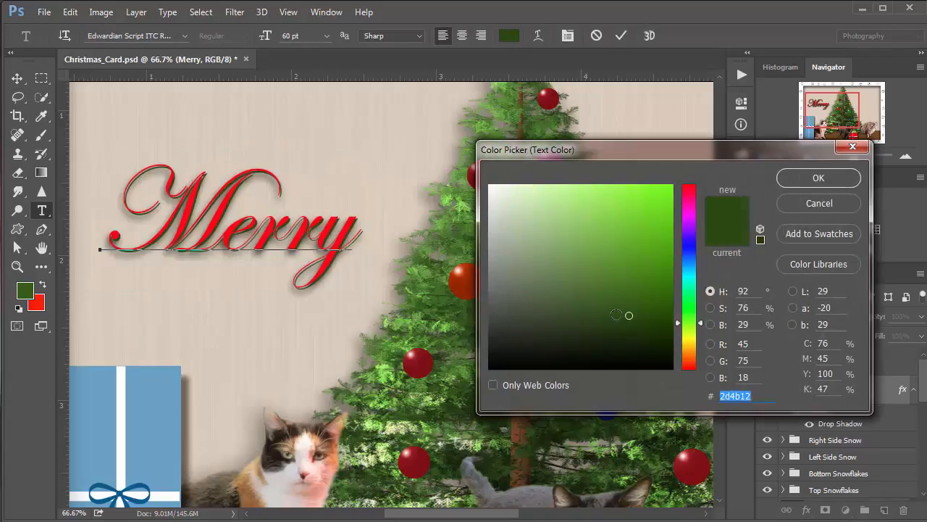
click(626, 292)
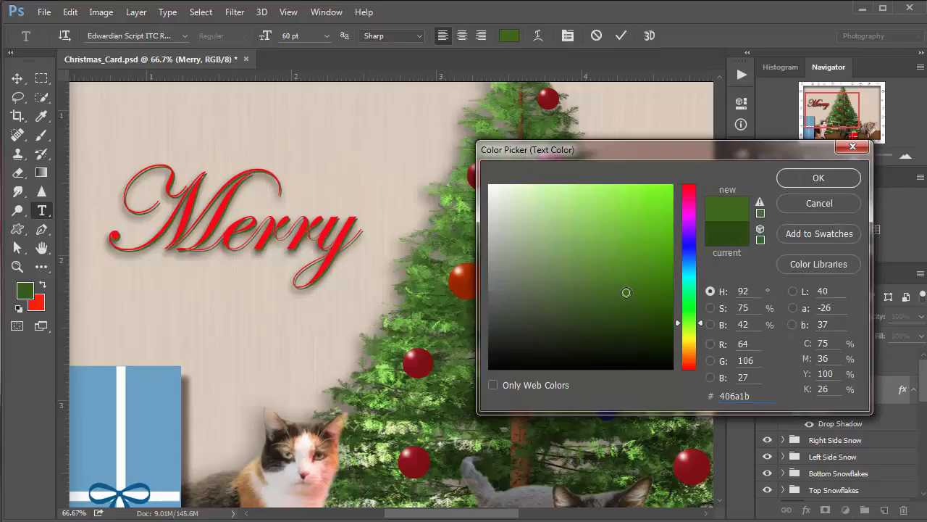
click(792, 180)
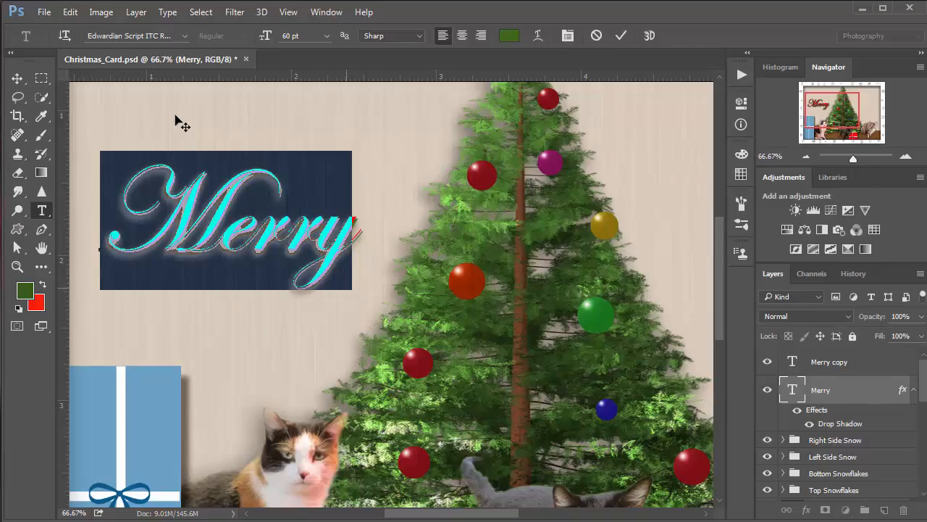
Commit the green text color edit on the lower "Merry" layer
click(18, 78)
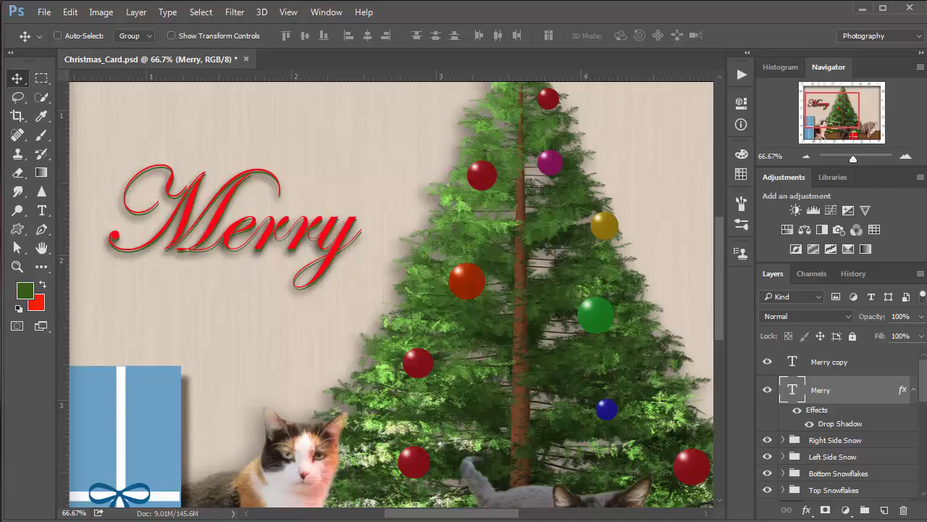
Try to rasterize the type of the red "Merry copy" layer
click(846, 363)
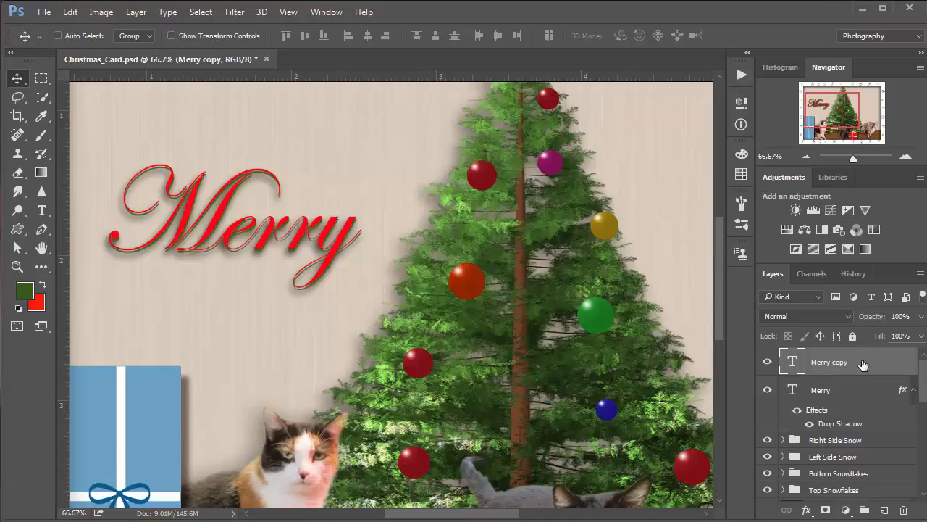
right_click(863, 364)
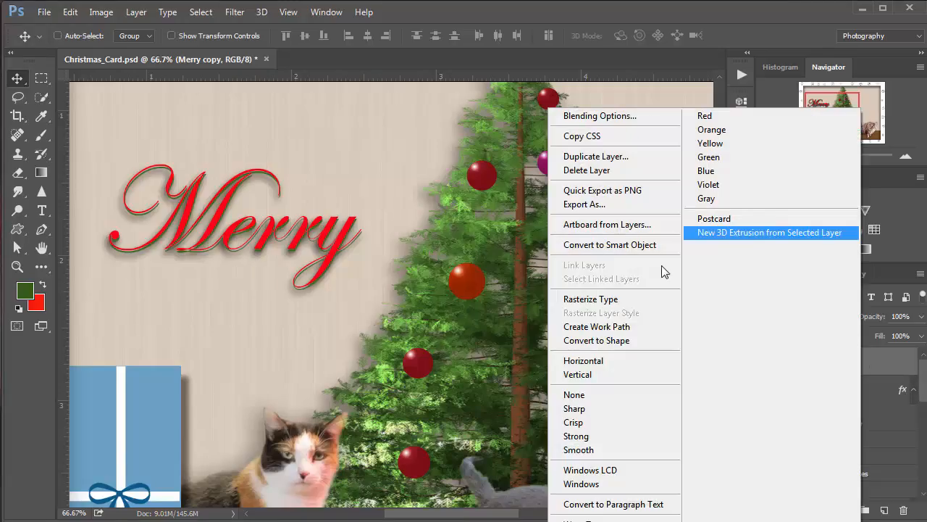
click(620, 299)
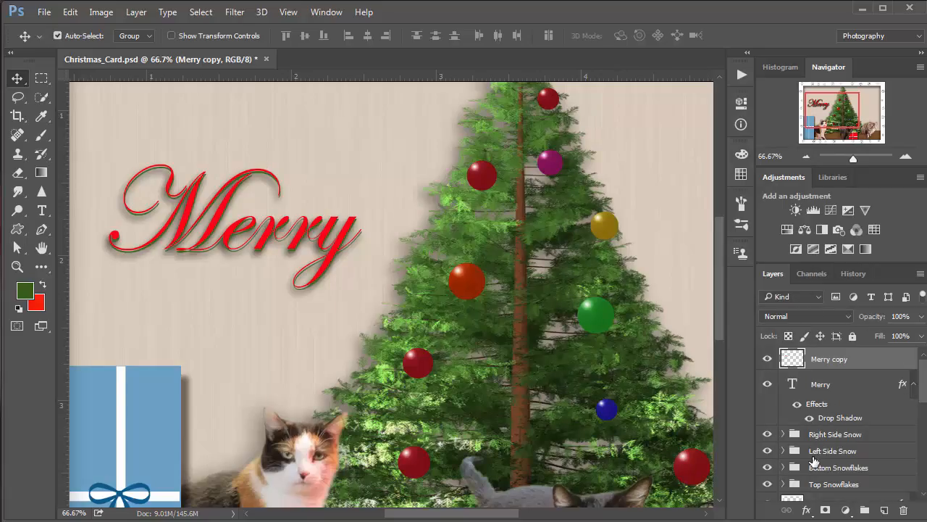
key(ctrl+z)
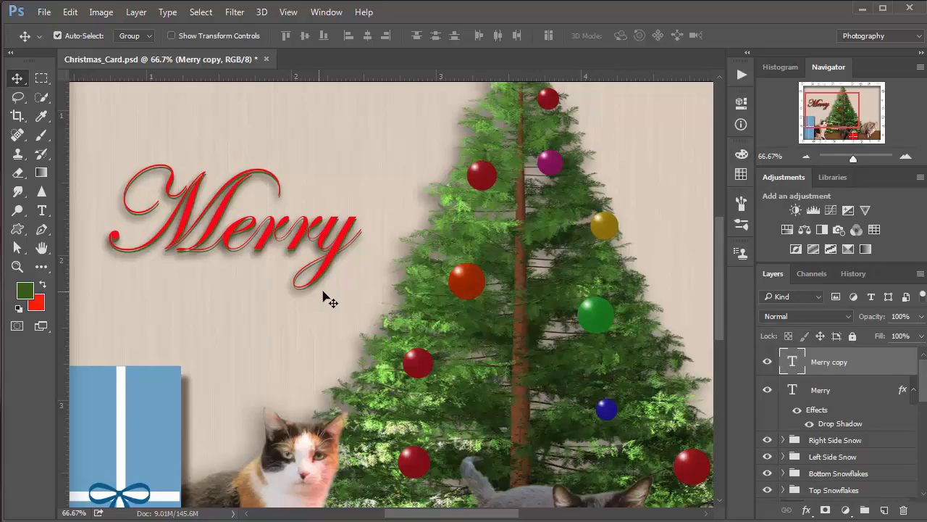
Stretch both "Merry" text layers together to about 146% height and move the lettering slightly higher on the card
shift+click(831, 394)
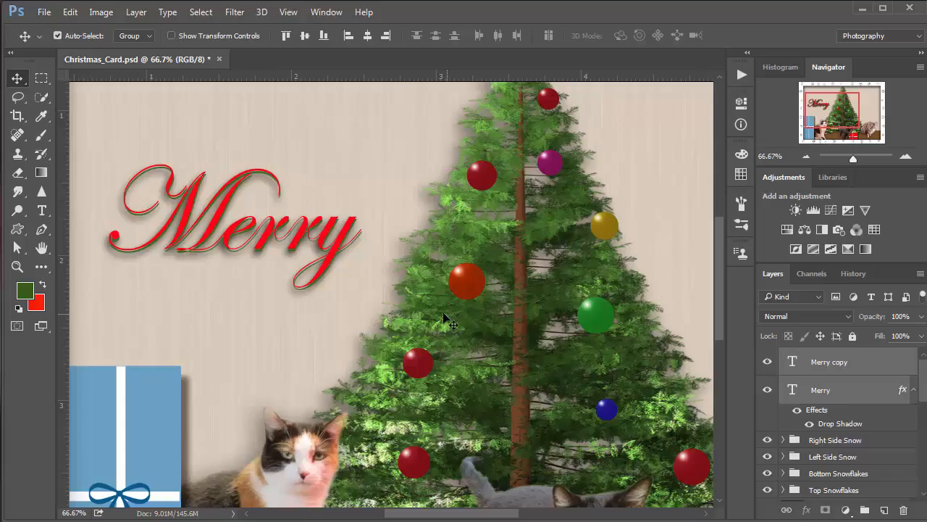
key(ctrl+t)
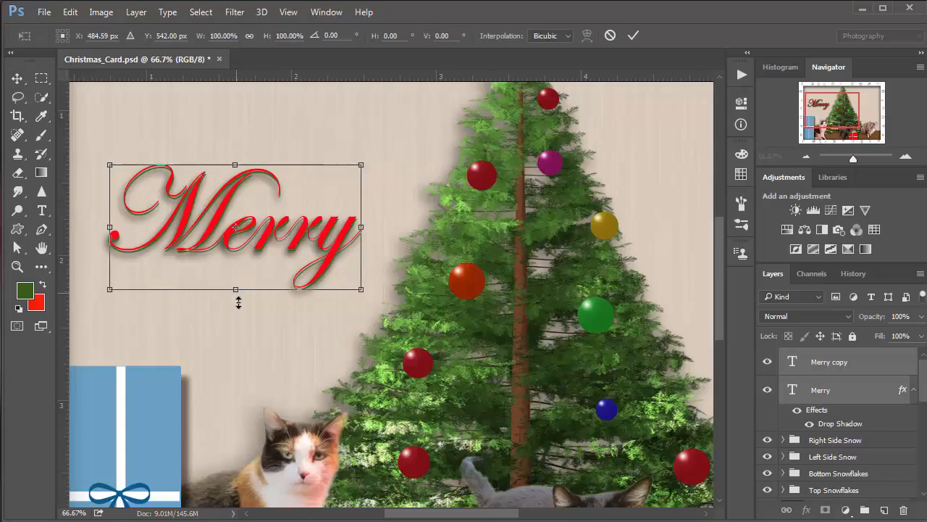
drag(239, 302, 234, 348)
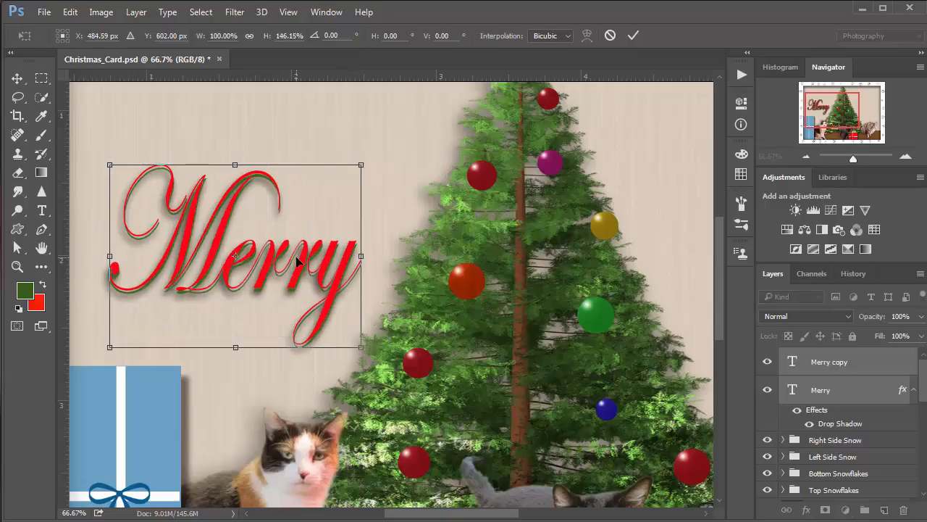
key(Return)
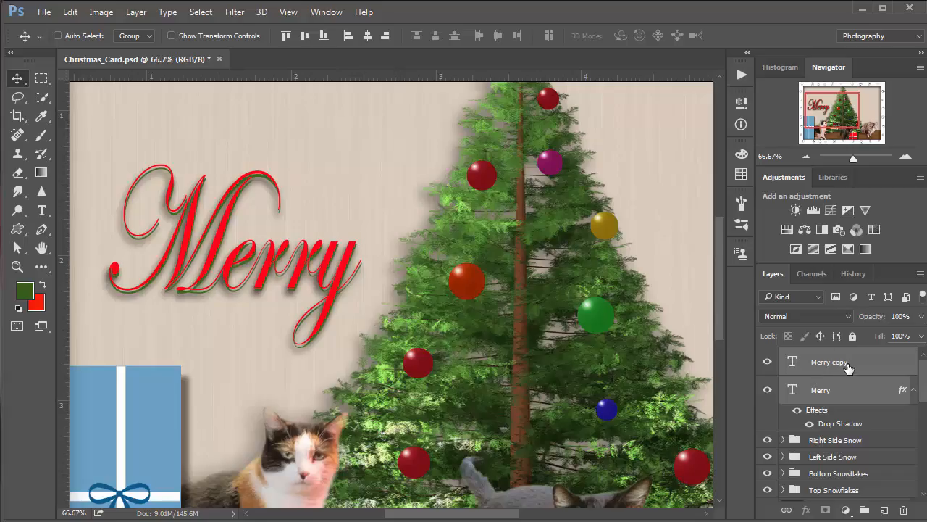
key(ctrl+0)
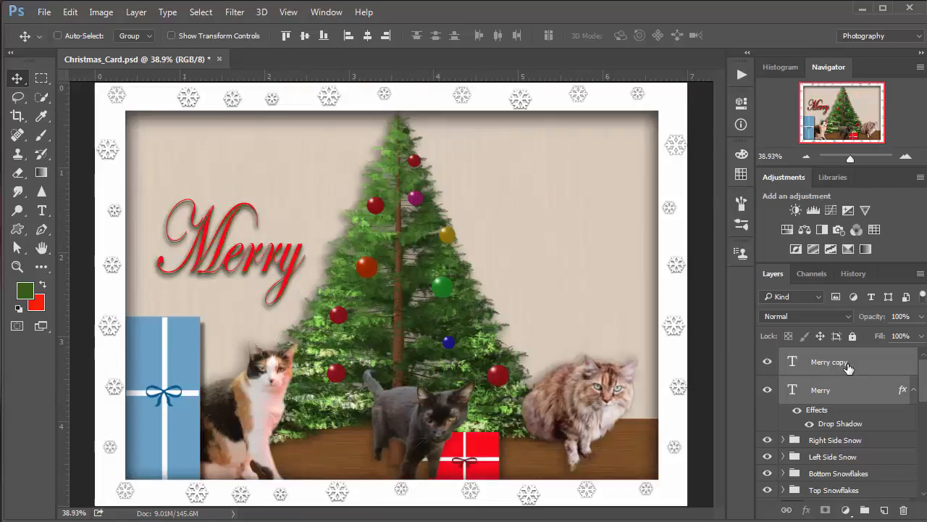
drag(253, 277, 253, 265)
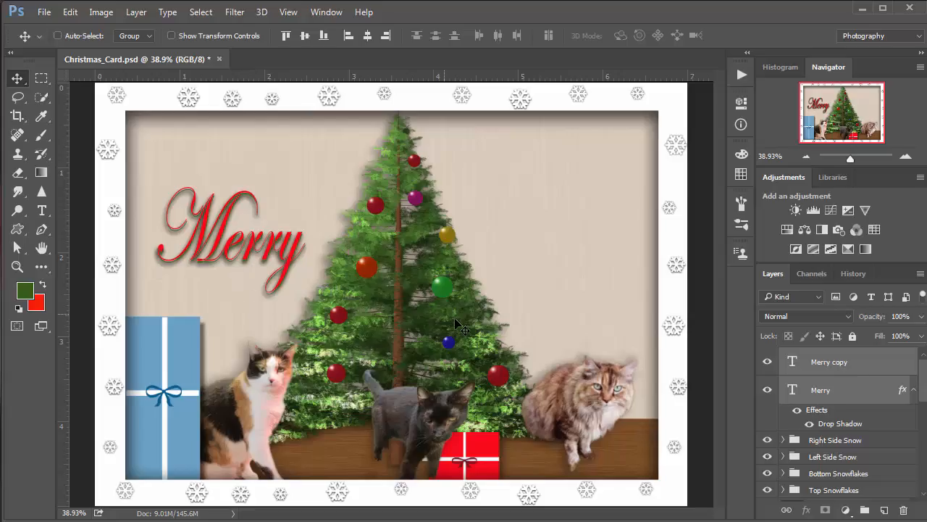
Try rasterizing both "Merry" text layers and merging the red copy with the green layer
right_click(846, 362)
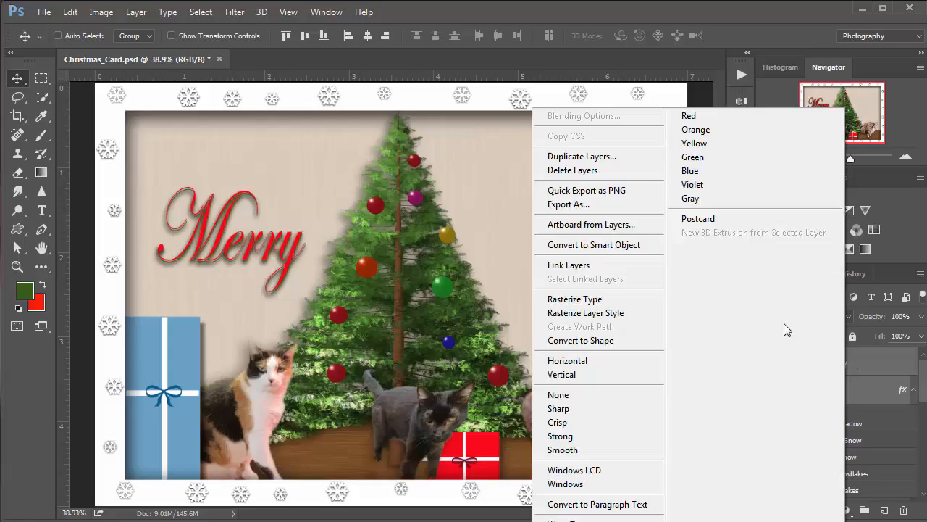
click(612, 303)
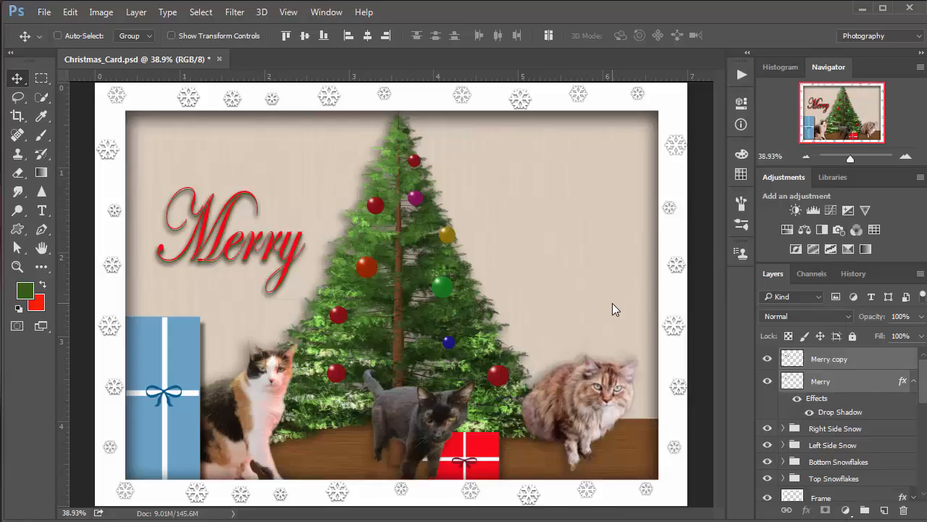
click(828, 365)
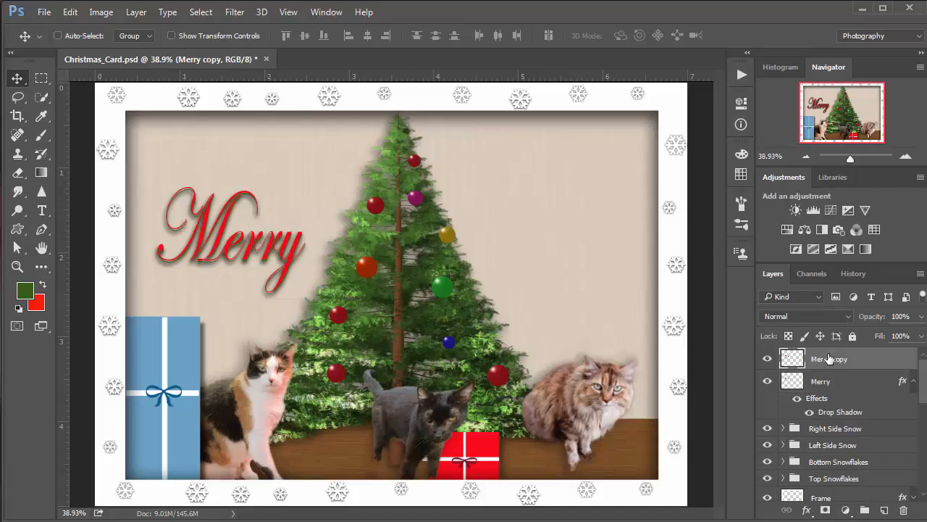
key(ctrl)
key(ctrl+z)
Move the merged "Merry" lettering as a trial, and undo back to the two separate layers
drag(303, 285, 305, 262)
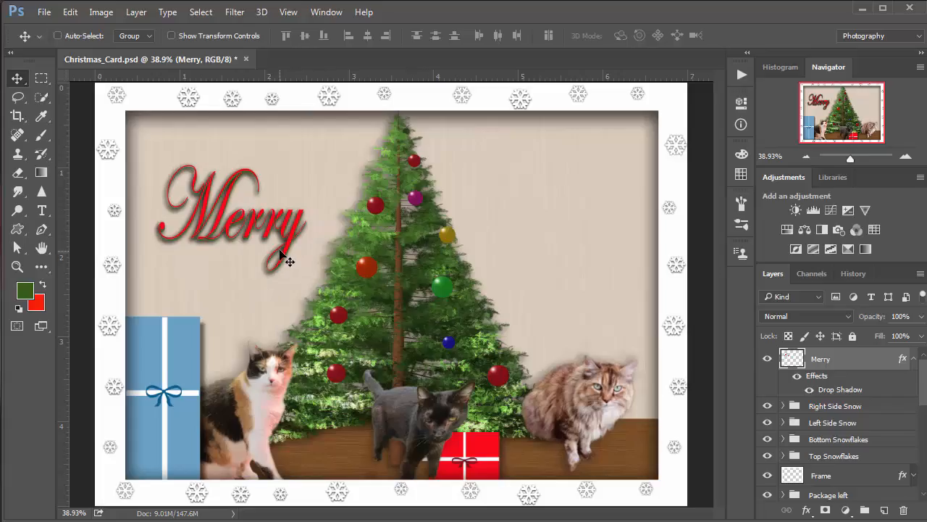
mouse_move(300, 234)
mouse_down()
mouse_move(311, 236)
mouse_move(305, 227)
mouse_up()
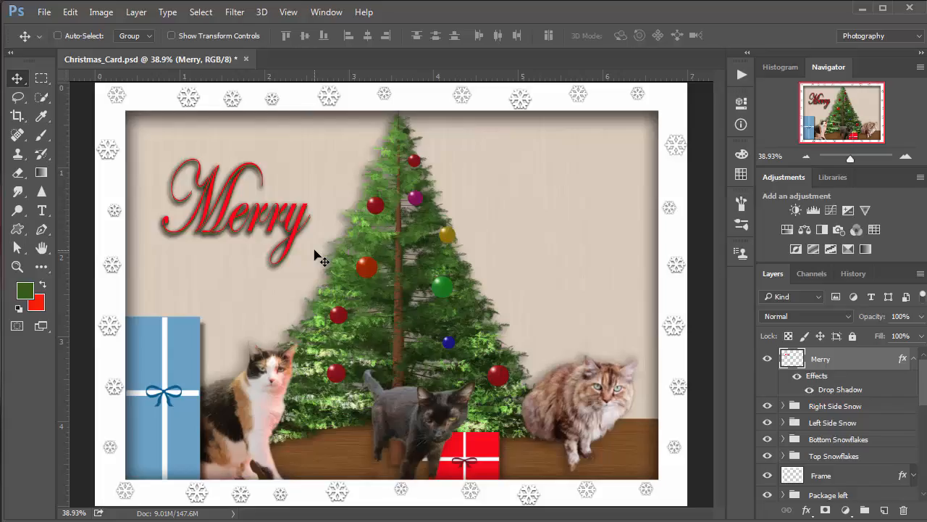
key(ctrl)
key(ctrl+z)
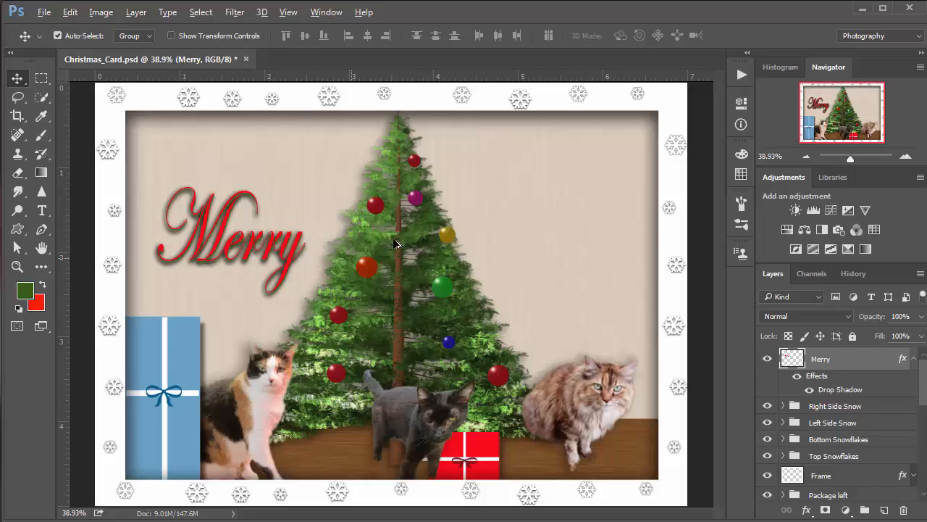
key(ctrl+j)
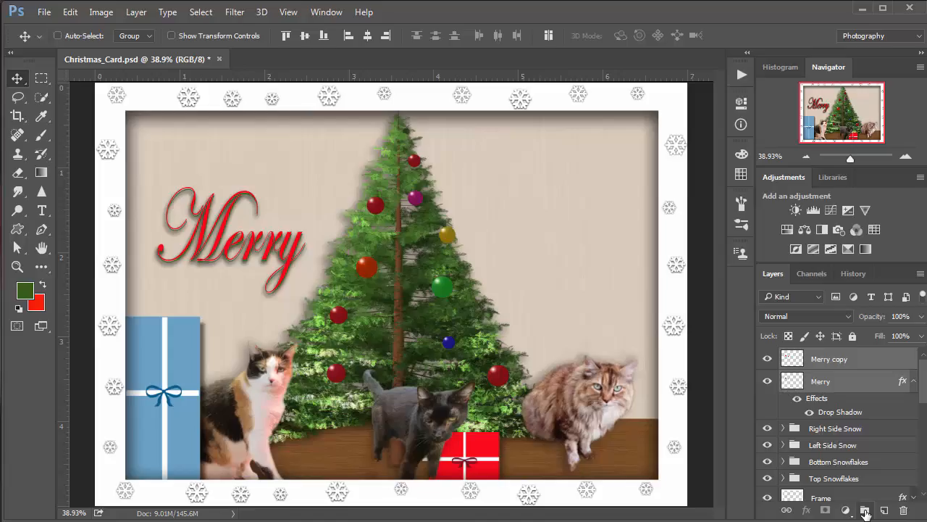
Group the two rasterized "Merry" layers and name the group "Text"
click(865, 513)
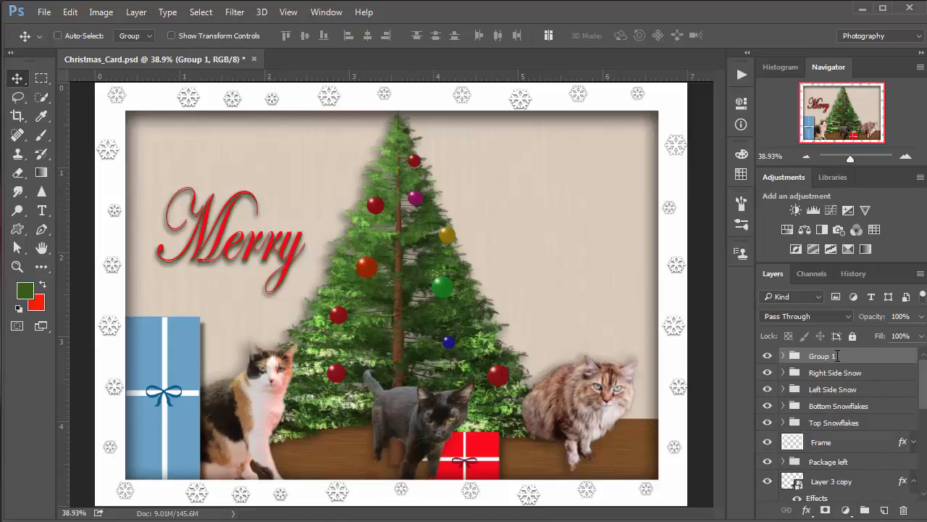
double_click(837, 355)
text(Text)
key(Return)
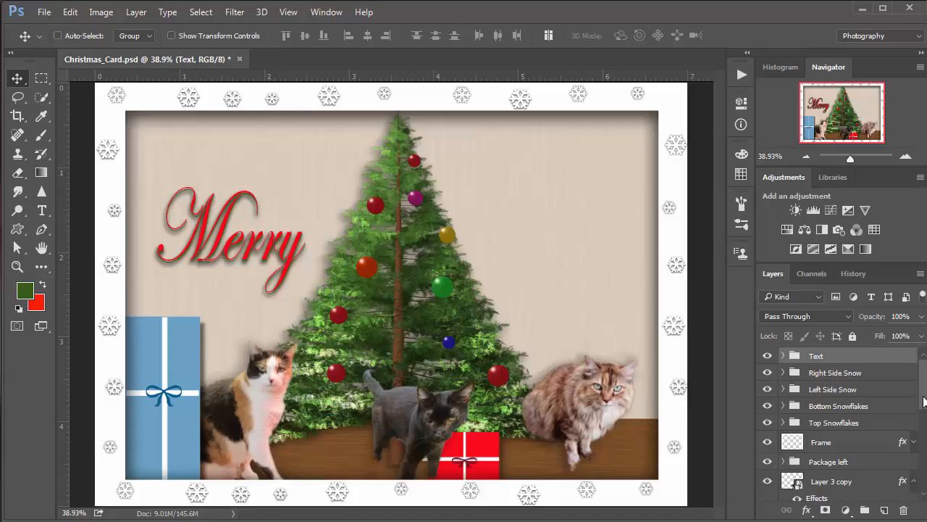
drag(925, 400, 925, 398)
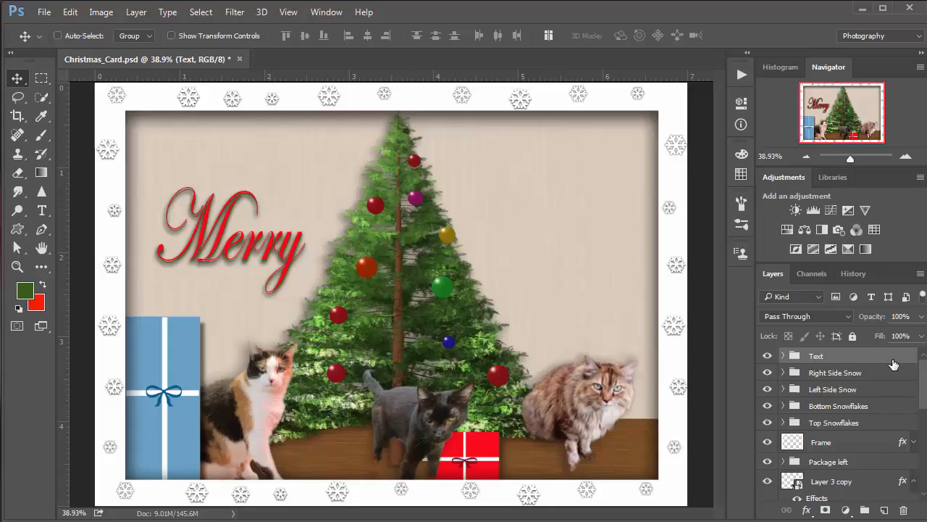
Revert the document history to the Move state preceding the Rasterize Type entry
click(855, 274)
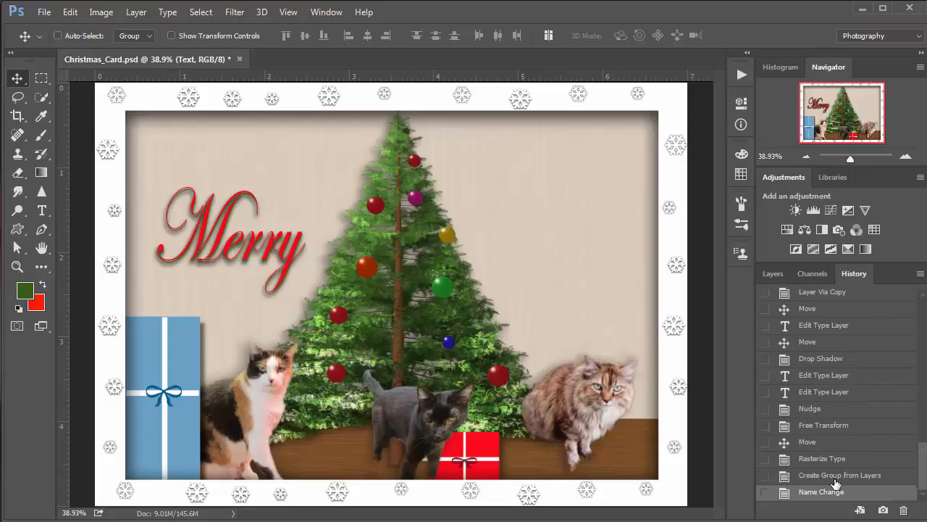
click(817, 444)
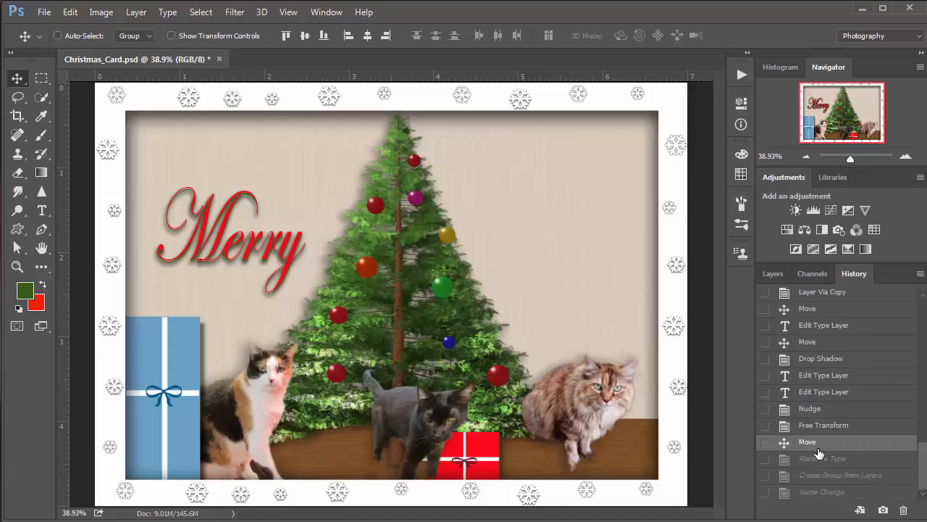
click(772, 273)
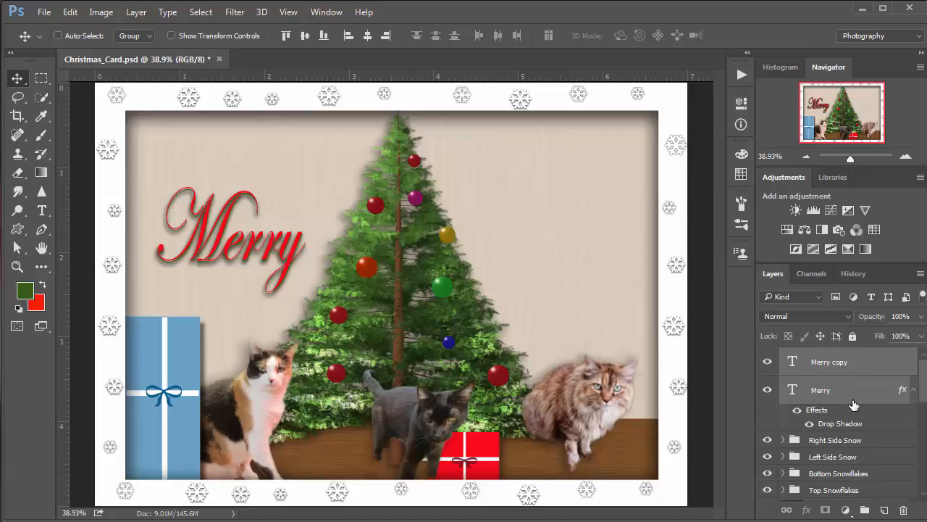
Create a layer group named "Text" above the "Merry copy" layer
click(862, 361)
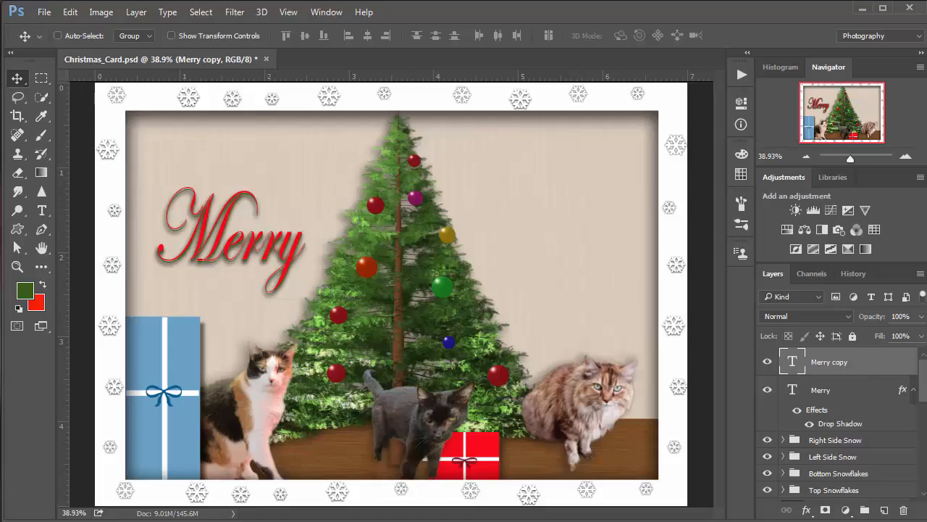
click(864, 510)
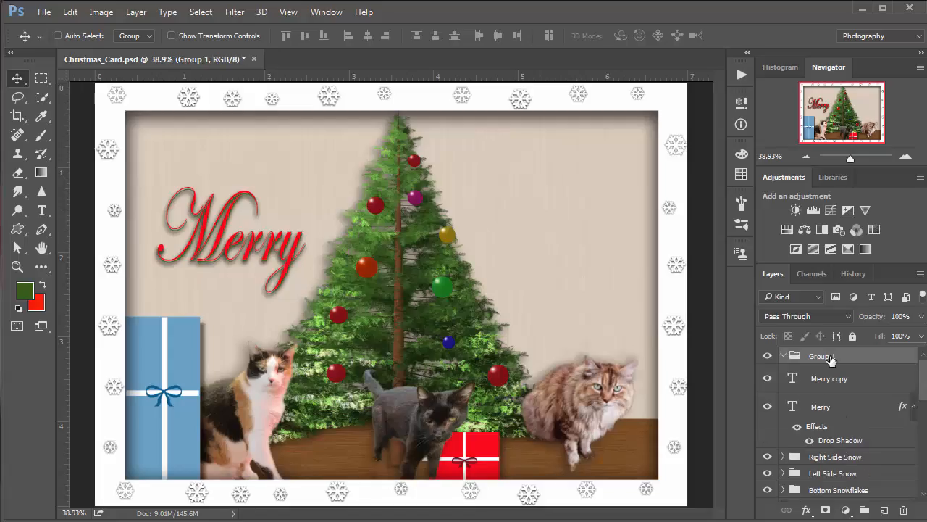
double_click(831, 357)
text(Text)
key(Return)
Place both "Merry" text layers in the Text group with the red copy above the green one, checking the group's visibility
click(828, 390)
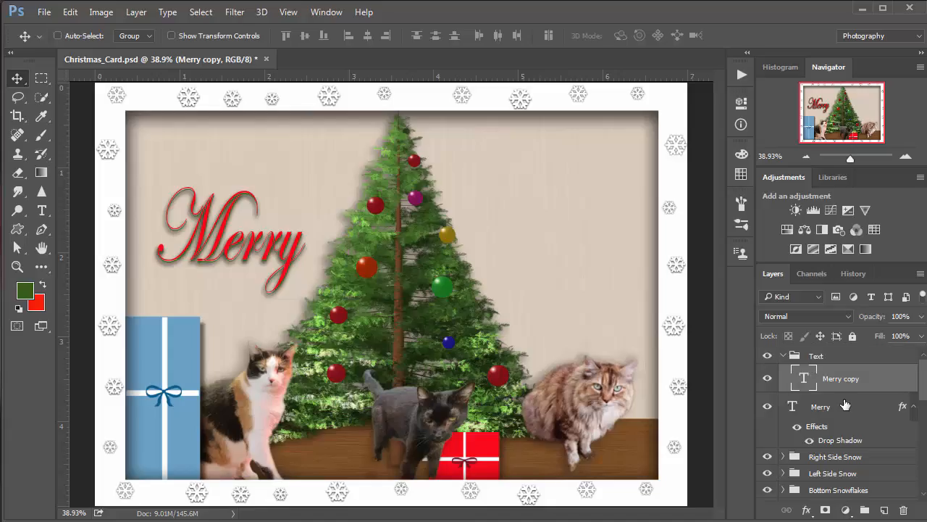
drag(845, 406, 833, 359)
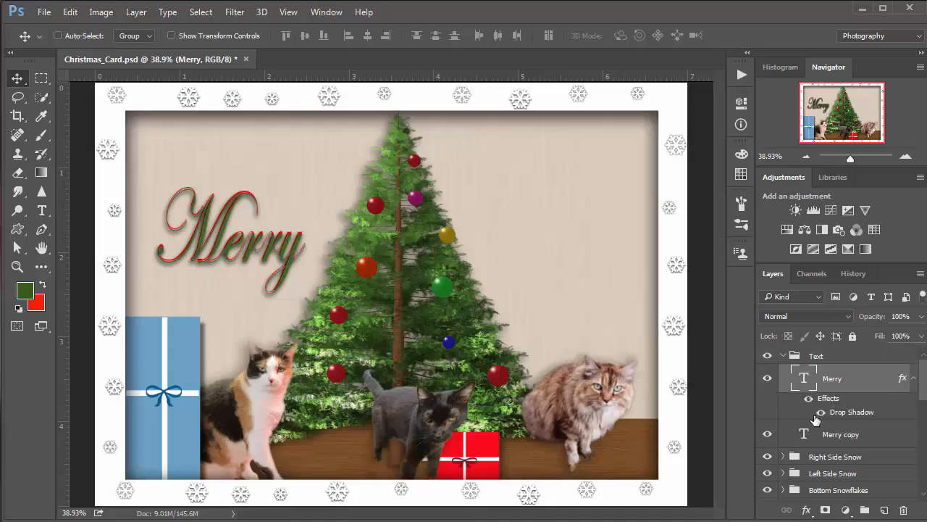
click(768, 355)
click(768, 355)
click(768, 356)
click(768, 355)
drag(839, 438, 846, 365)
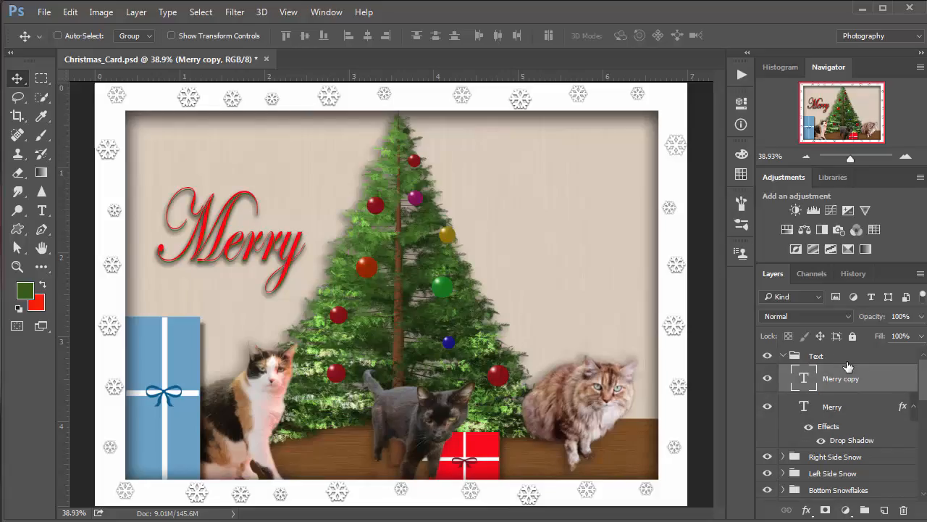
Rename the Text group as "Merry Text" and collapse it
click(841, 409)
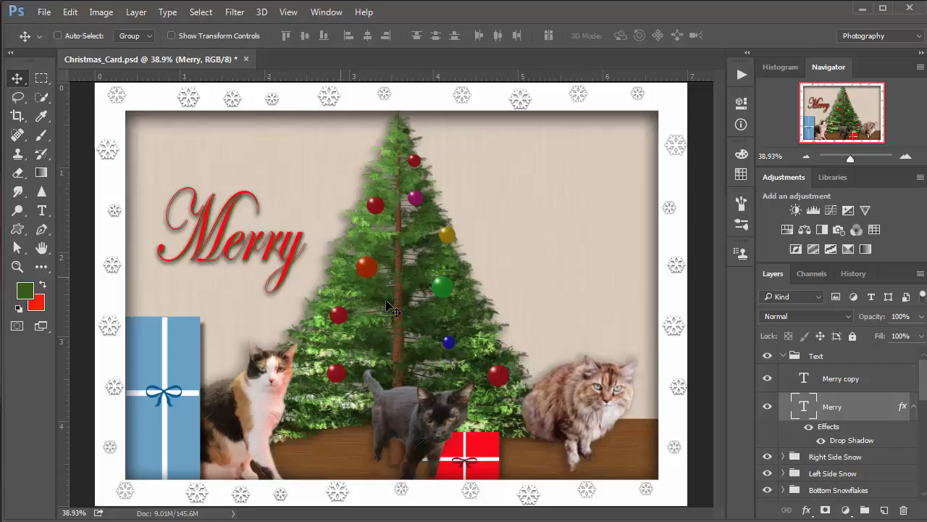
click(828, 361)
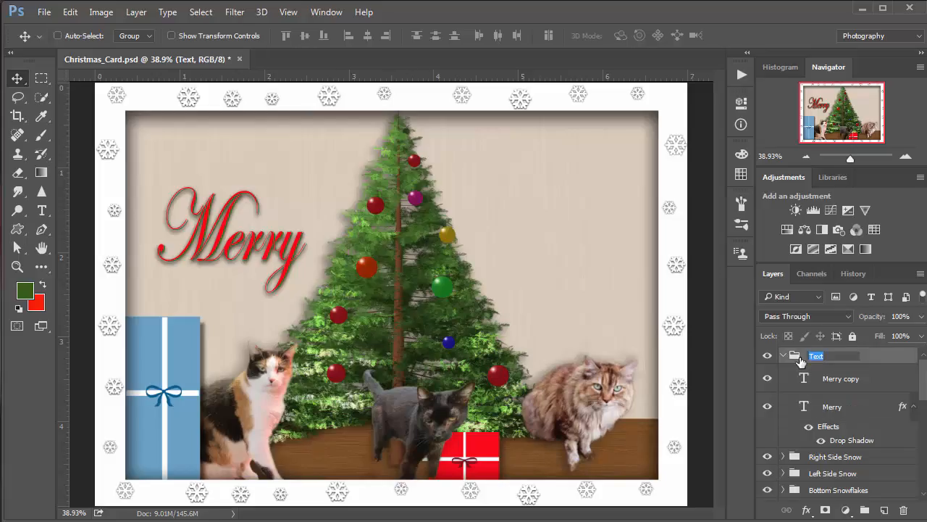
double_click(816, 355)
click(809, 355)
text(Merry)
click(891, 360)
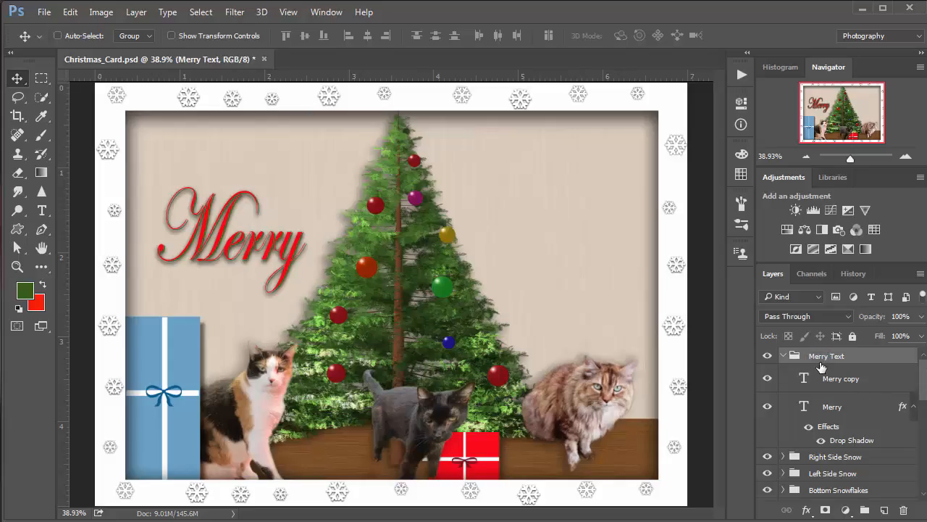
click(783, 356)
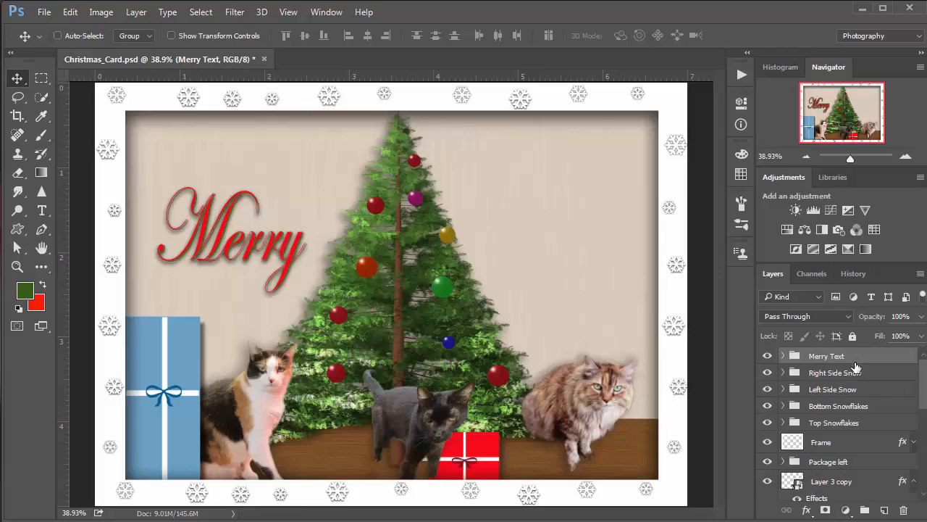
Duplicate the Merry Text group and rename the duplicate as "Christmas Text"
key(ctrl+j)
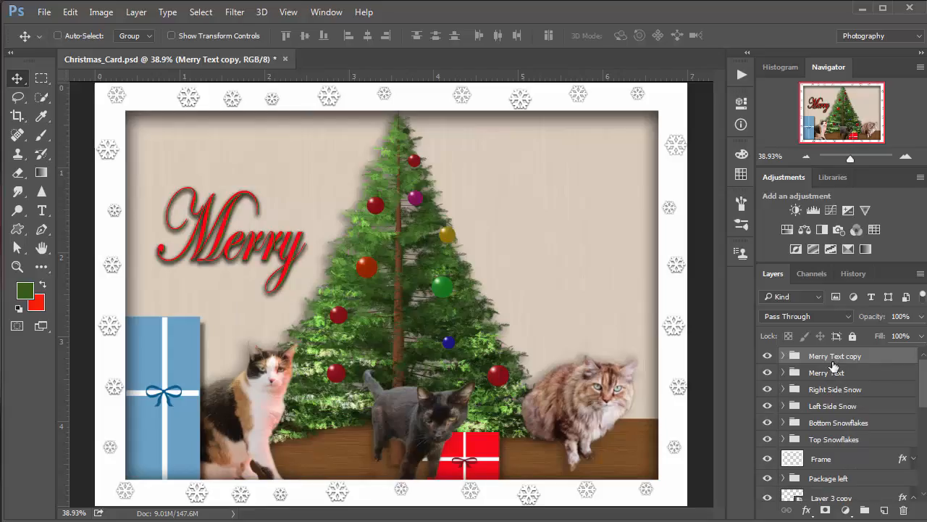
double_click(828, 356)
drag(828, 355, 807, 358)
text(Christmas)
key(BackSpace)
key(BackSpace)
key(BackSpace)
key(BackSpace)
key(Return)
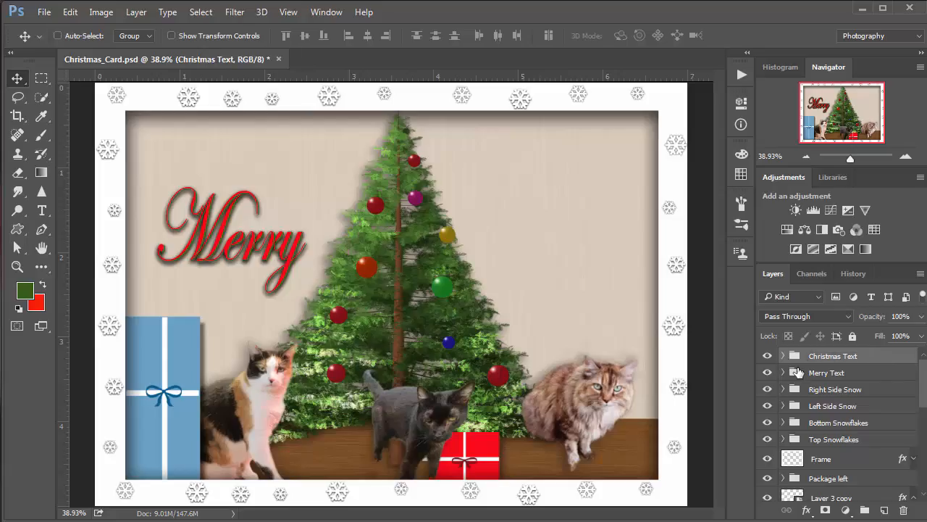
Replace the wording of the red "Merry copy" text in the Christmas Text group with "Christmas"
click(782, 355)
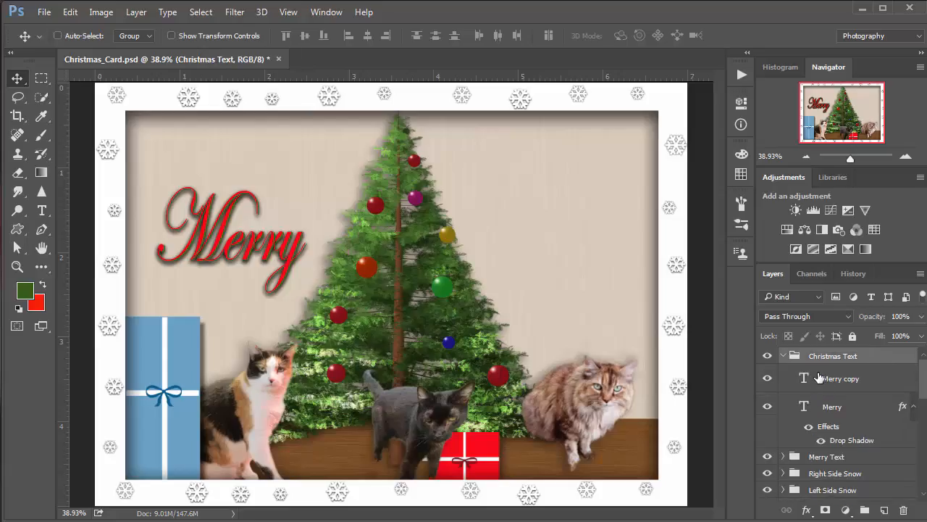
click(828, 381)
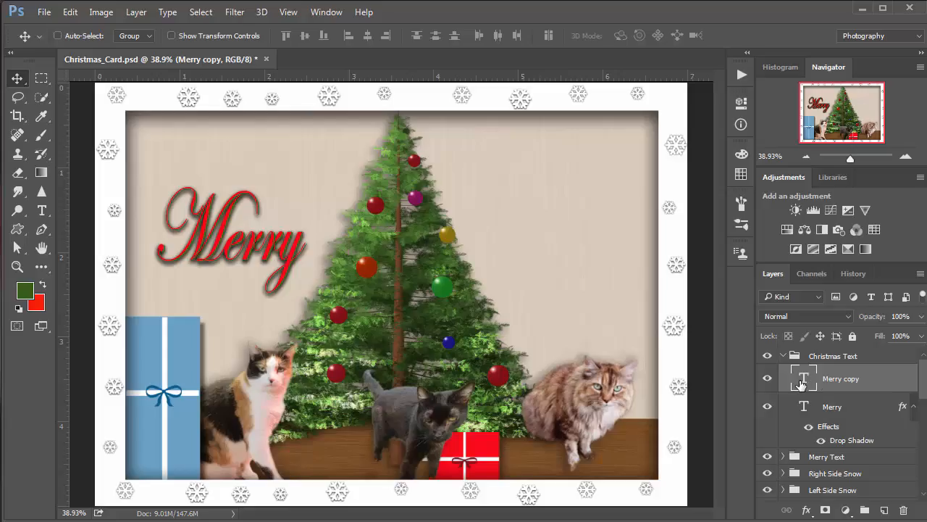
double_click(802, 382)
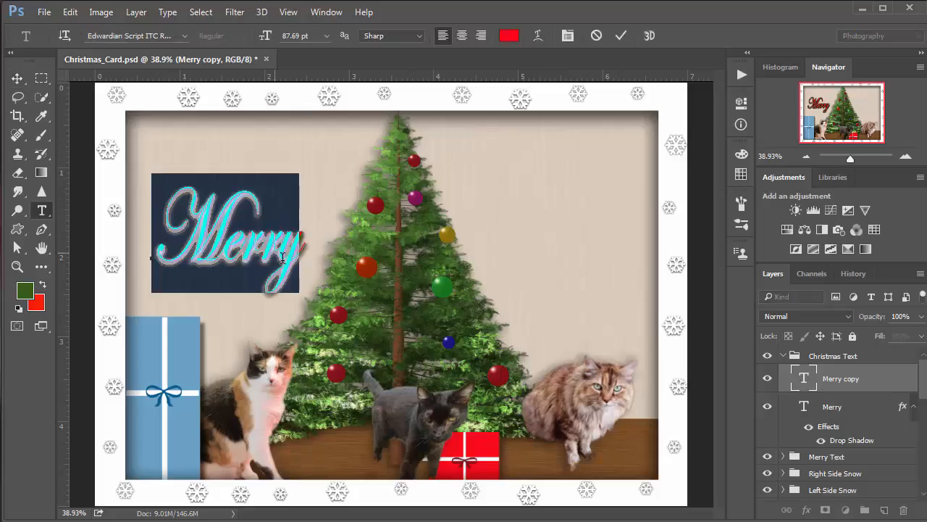
text(Christm)
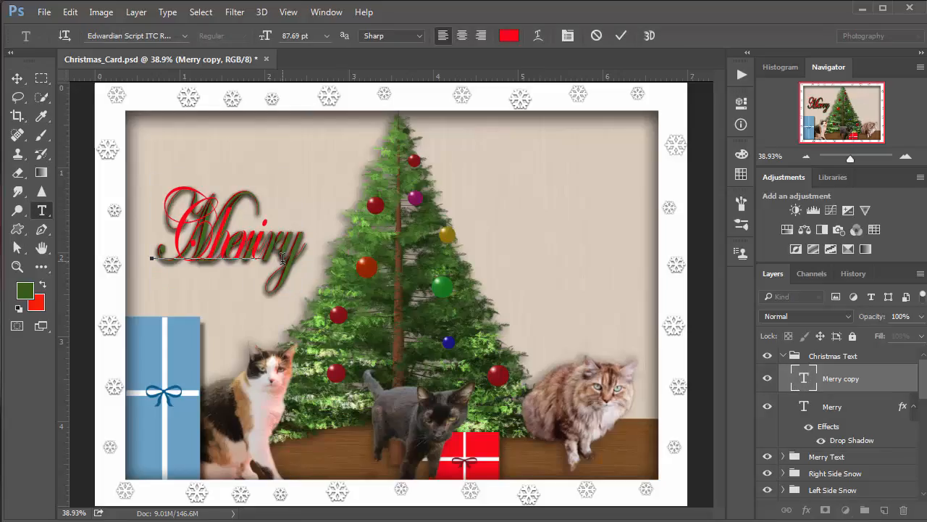
text(as)
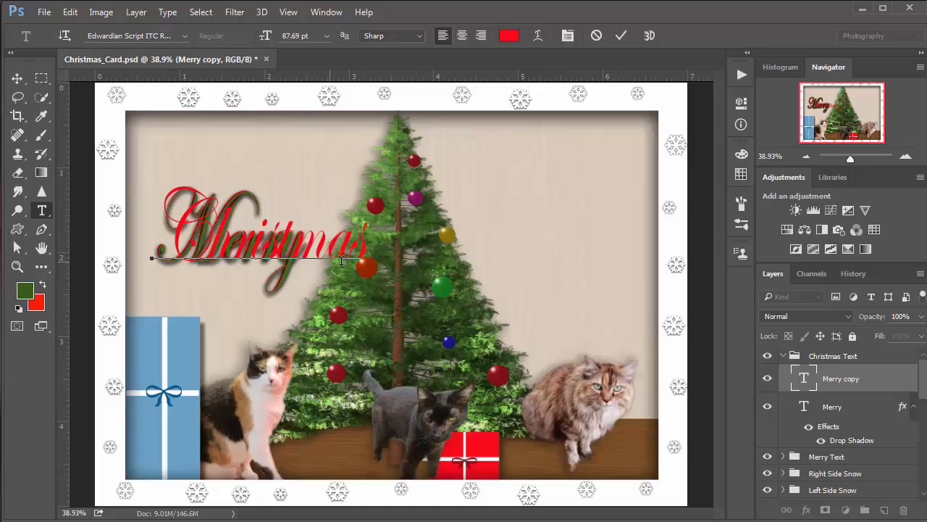
key(ctrl+a)
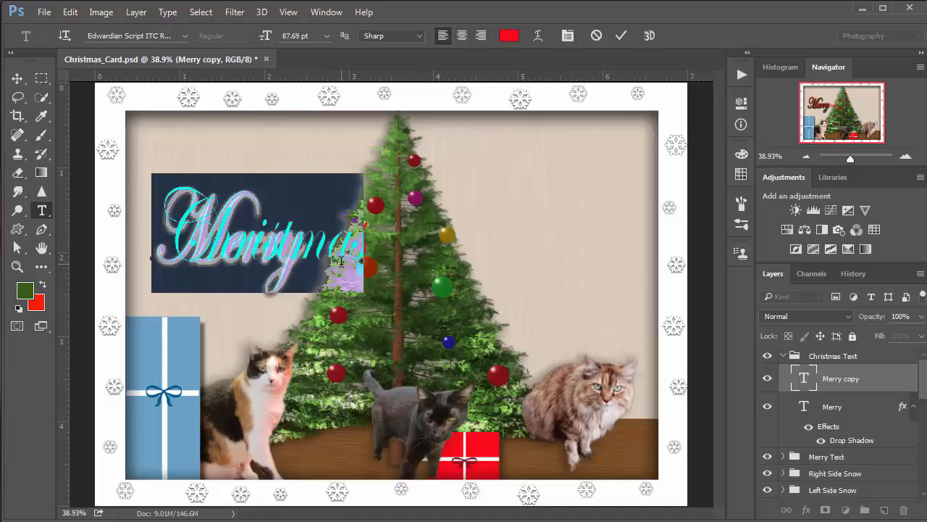
click(17, 77)
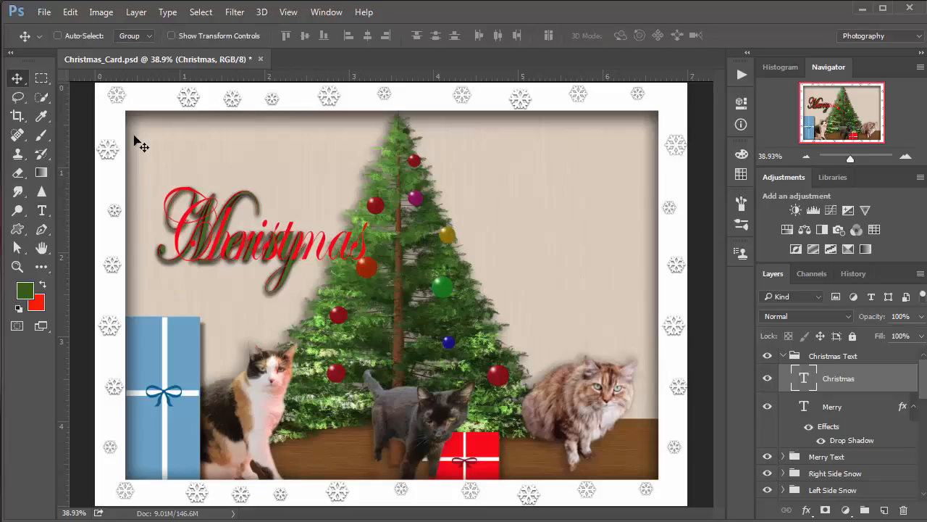
Move the red "Christmas" text to the upper wall right of the tree and add an exclamation mark at its end
drag(308, 256, 571, 191)
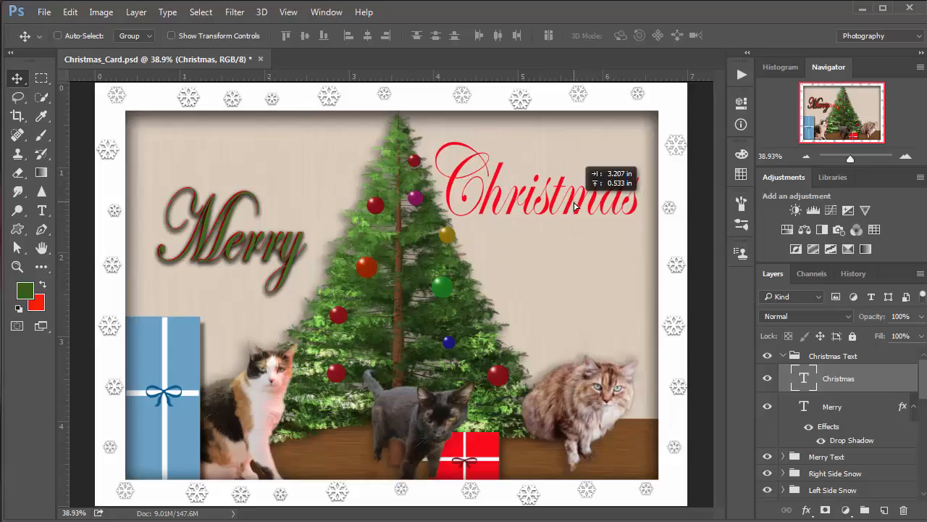
double_click(806, 380)
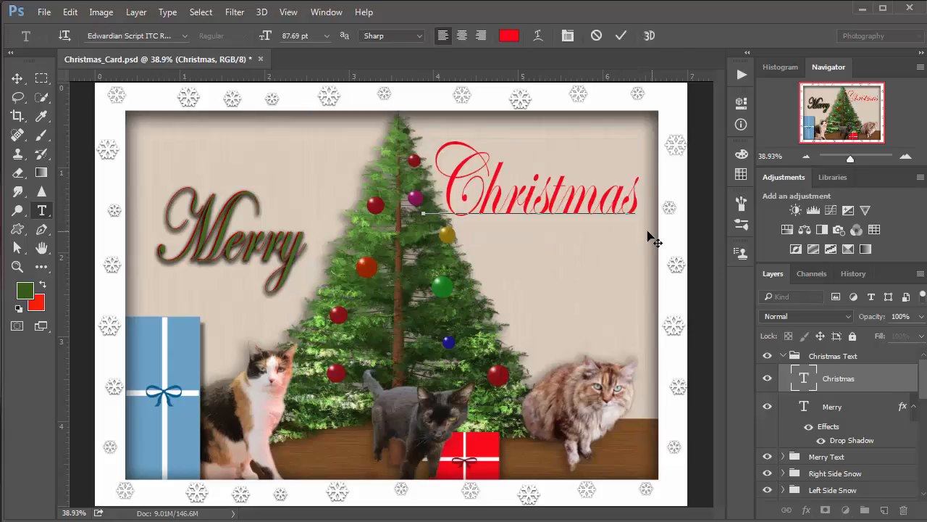
click(636, 231)
text(!)
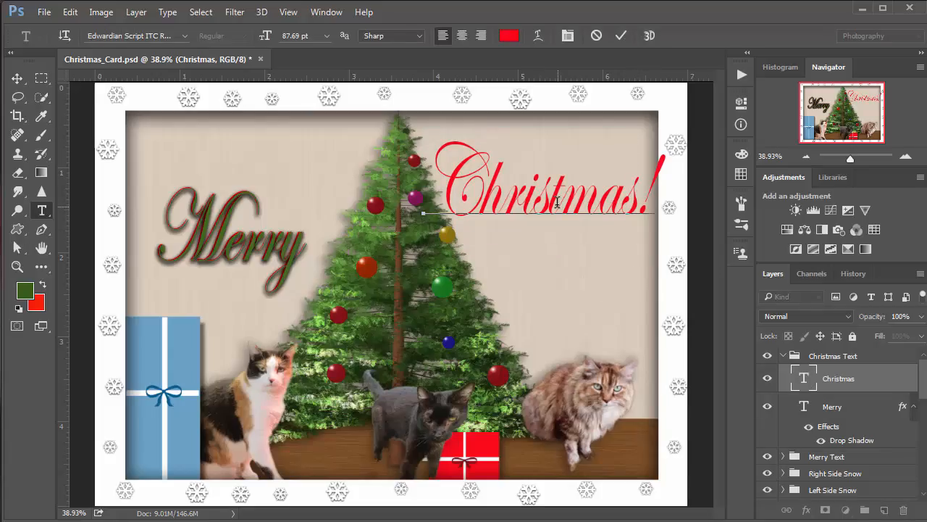
mouse_move(555, 255)
mouse_down()
mouse_move(537, 234)
mouse_move(546, 244)
mouse_up()
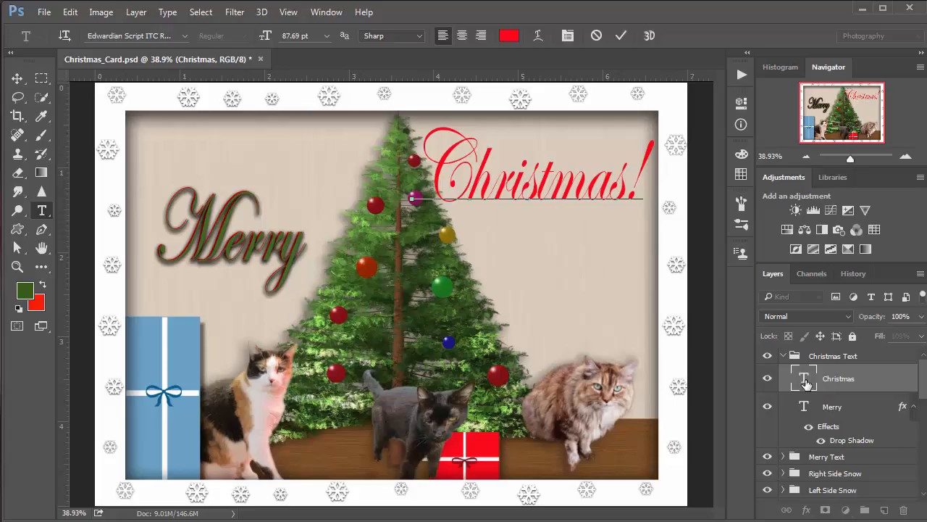
click(16, 78)
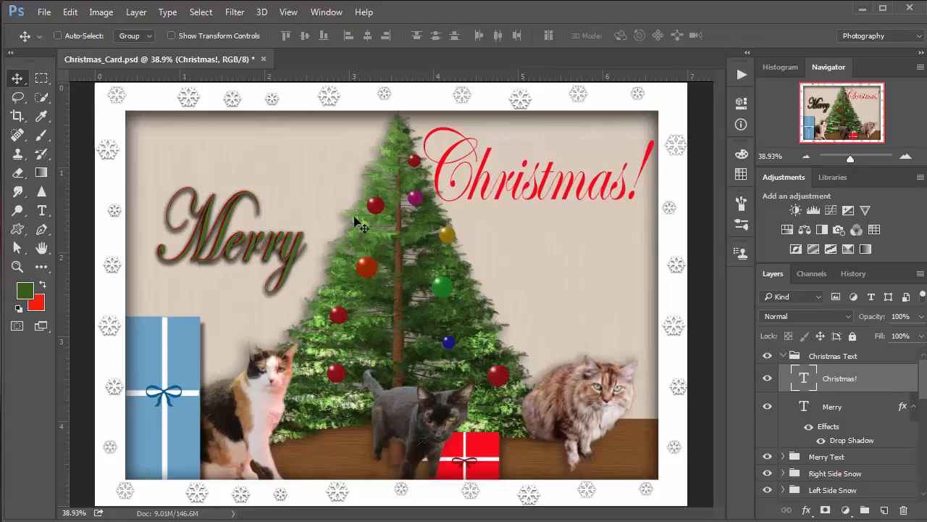
Replace the wording of the green "Merry" text in the Christmas Text group with "Christmas!"
double_click(805, 408)
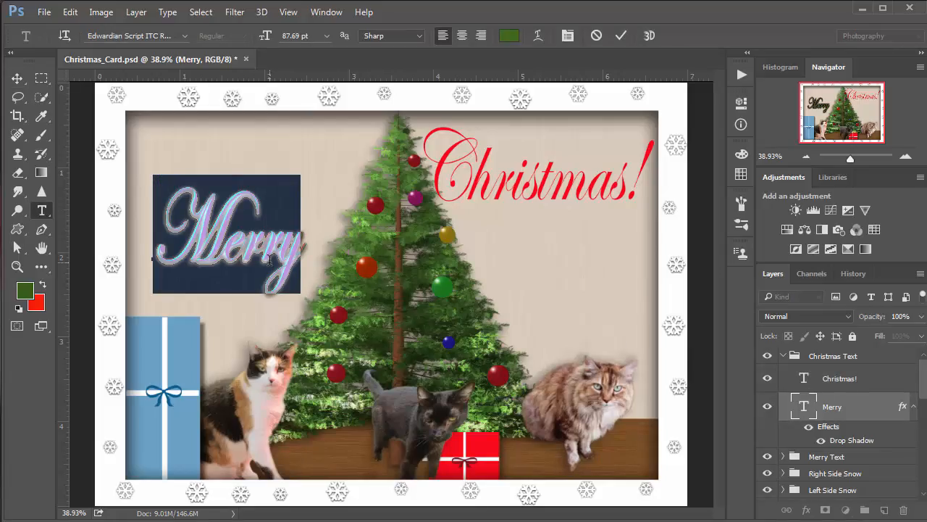
text(Chris)
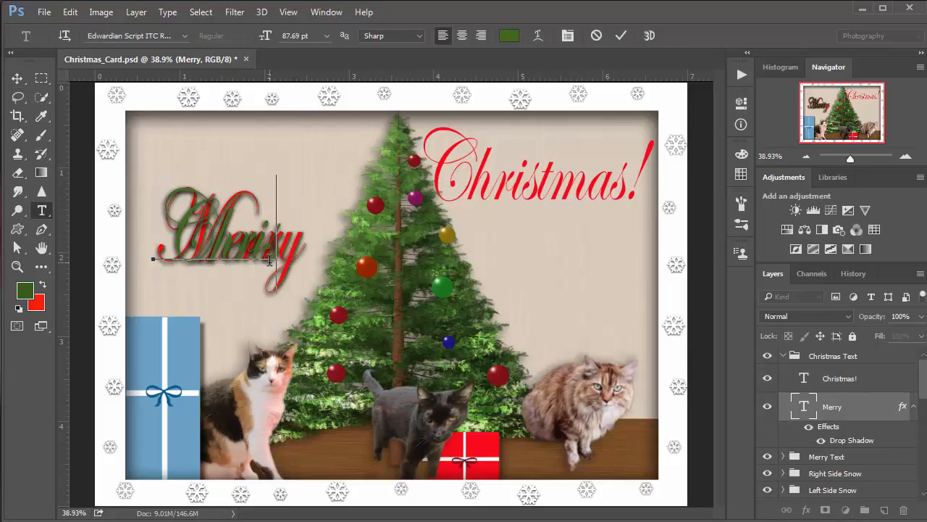
text(tmas)
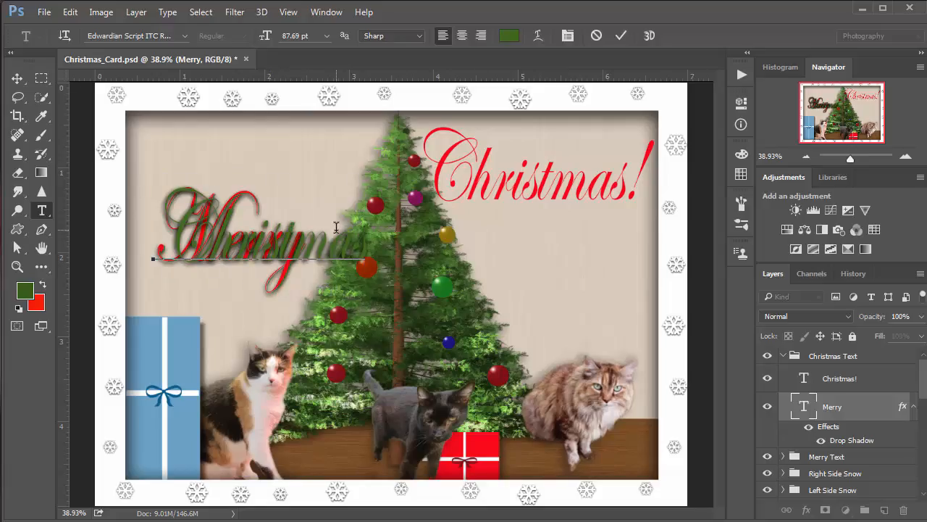
text(!)
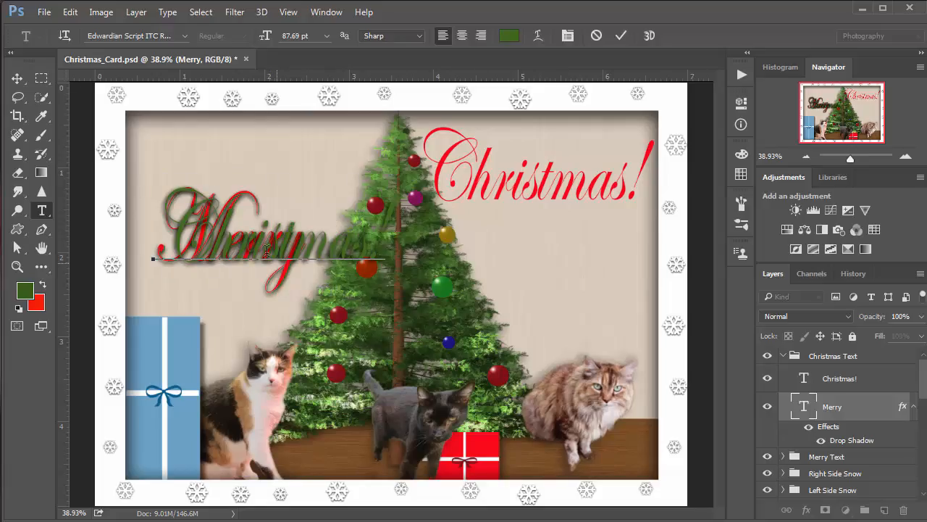
click(17, 78)
Align the green "Christmas!" text slightly offset behind the red one with its drop shadow hidden, and turn the shadow back on
drag(274, 262, 517, 249)
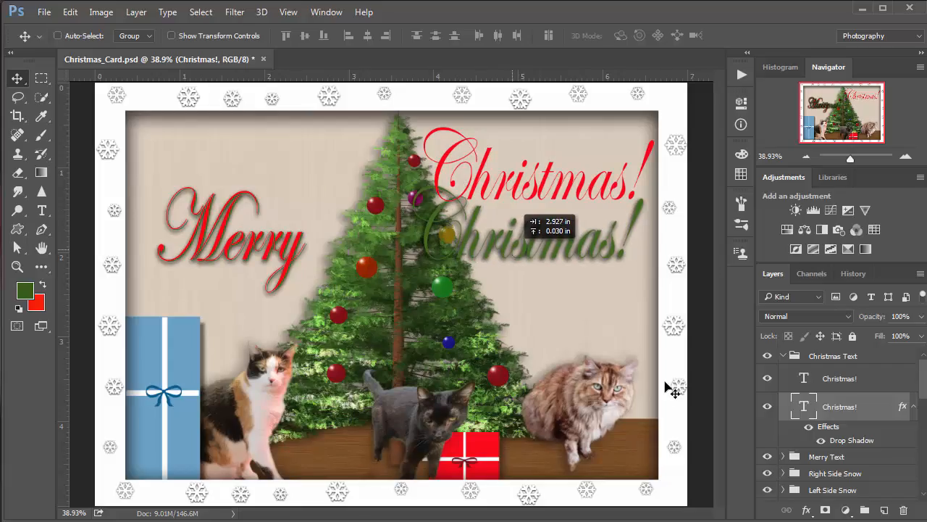
click(821, 439)
drag(566, 273, 573, 215)
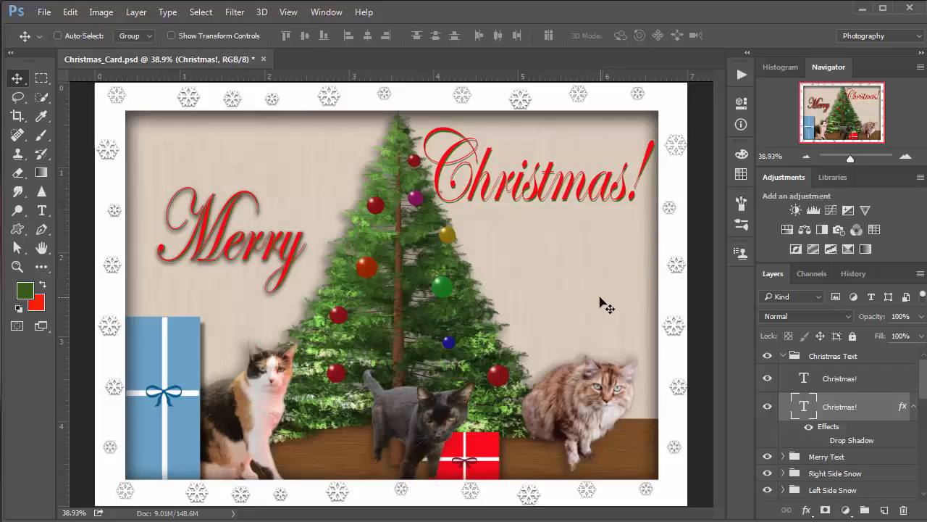
click(822, 441)
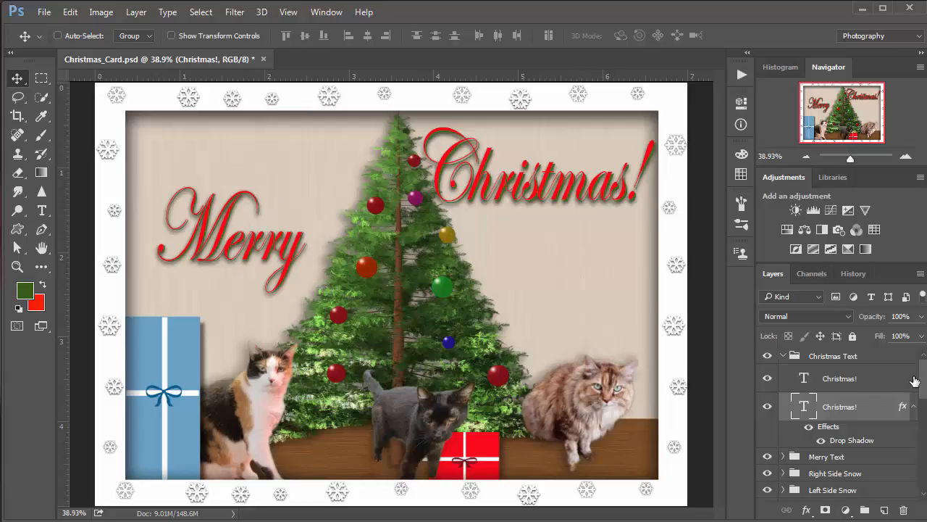
Create a new layer directly above the "Floor and wall" group
scroll(851, 477, down, 10)
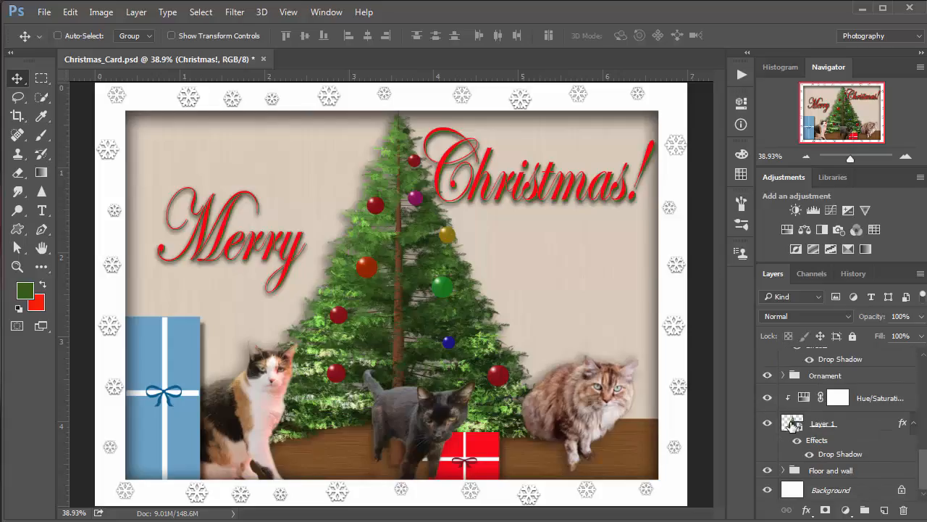
click(791, 423)
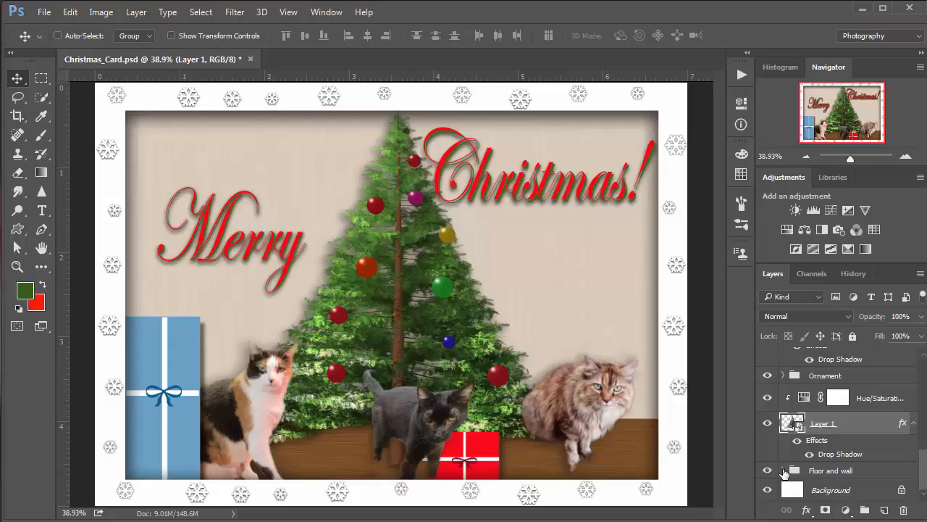
click(832, 473)
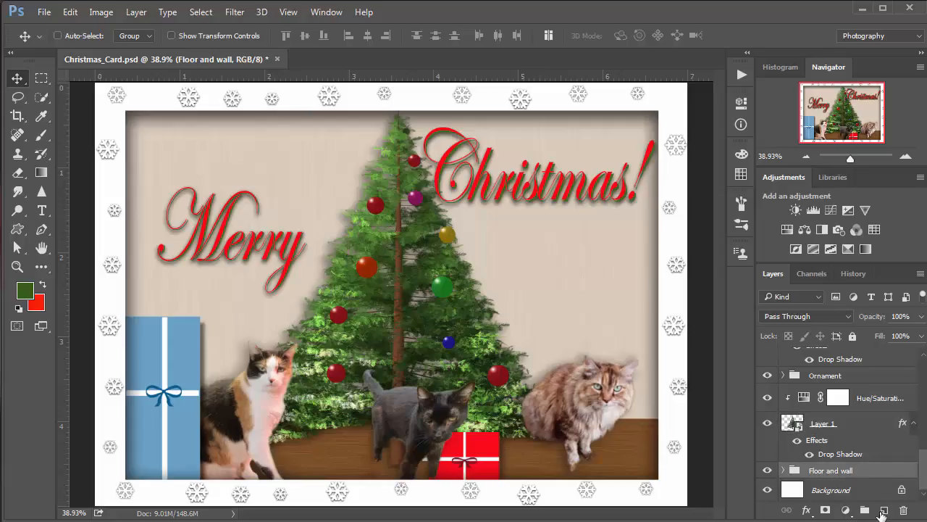
click(884, 511)
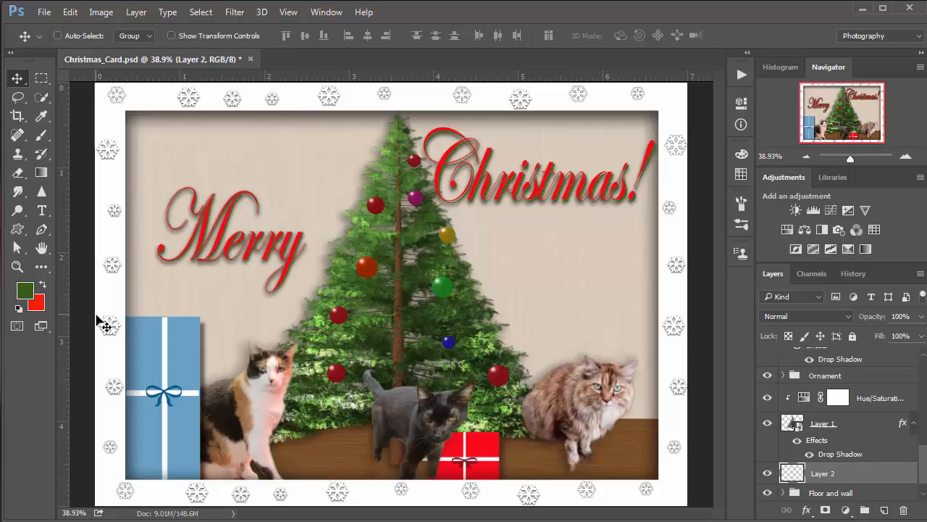
Paint soft black shadows on the floor beneath the tree, cats and red gift with a brush at 13% opacity
key(d)
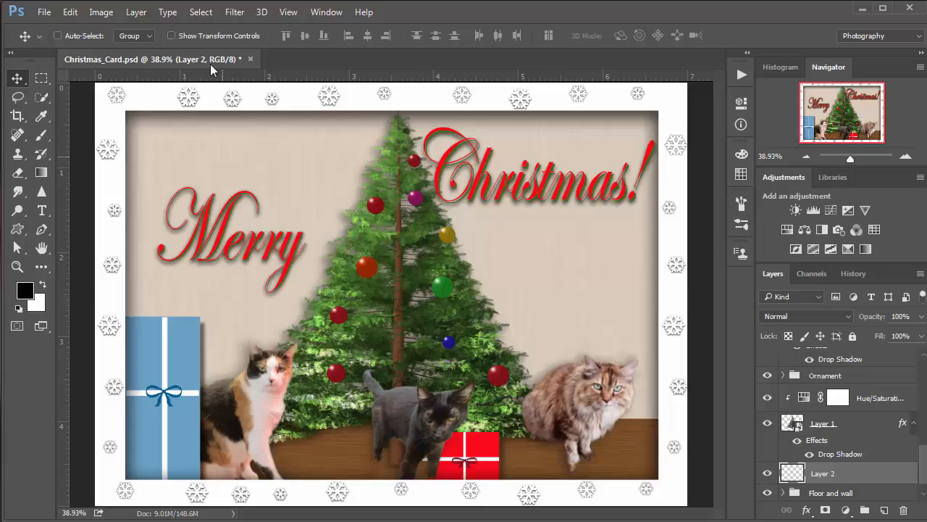
click(41, 136)
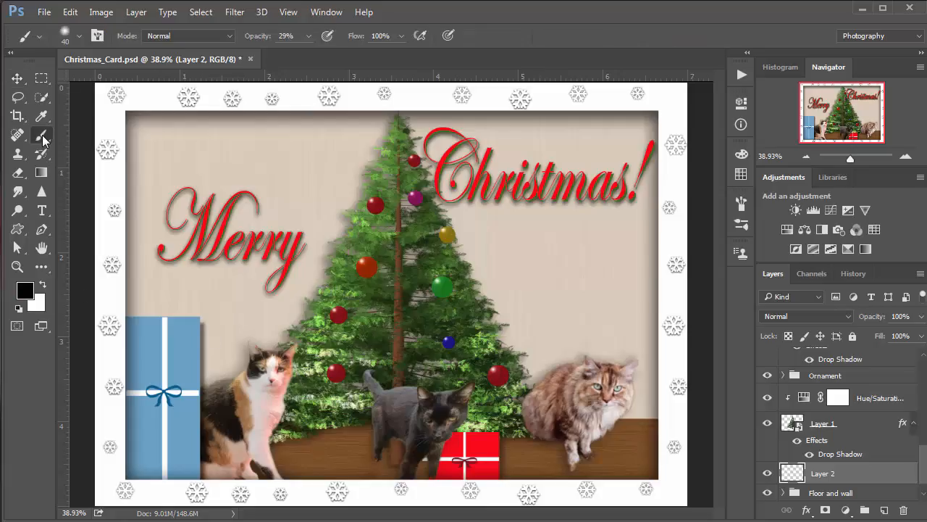
click(307, 36)
drag(308, 54, 296, 52)
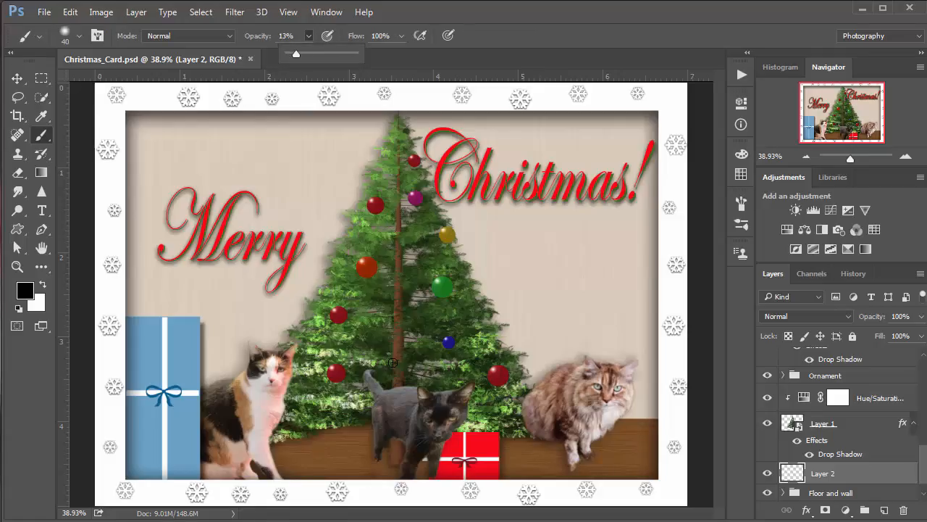
key(bracketright)
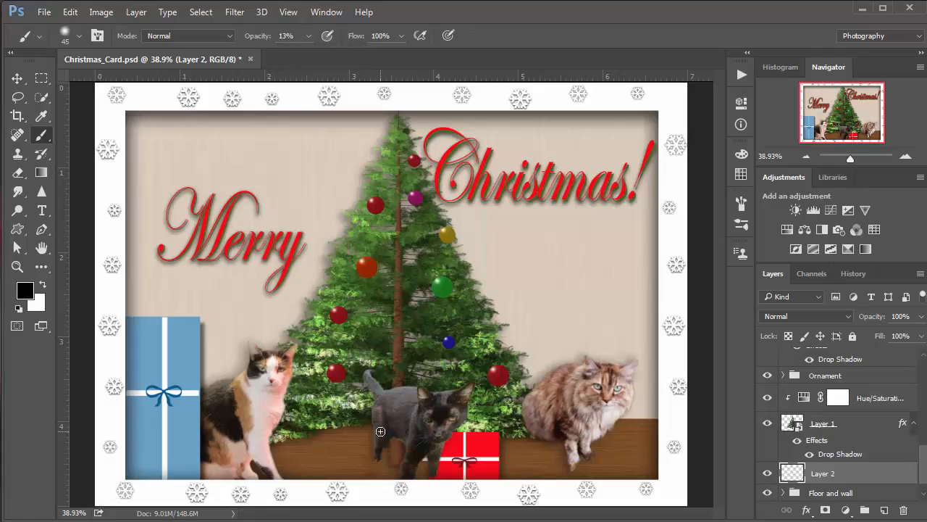
key(bracketright)
key(bracketright)
key(bracketright)
mouse_move(380, 426)
mouse_down()
mouse_move(324, 429)
mouse_move(358, 427)
mouse_move(326, 432)
mouse_move(348, 435)
mouse_up()
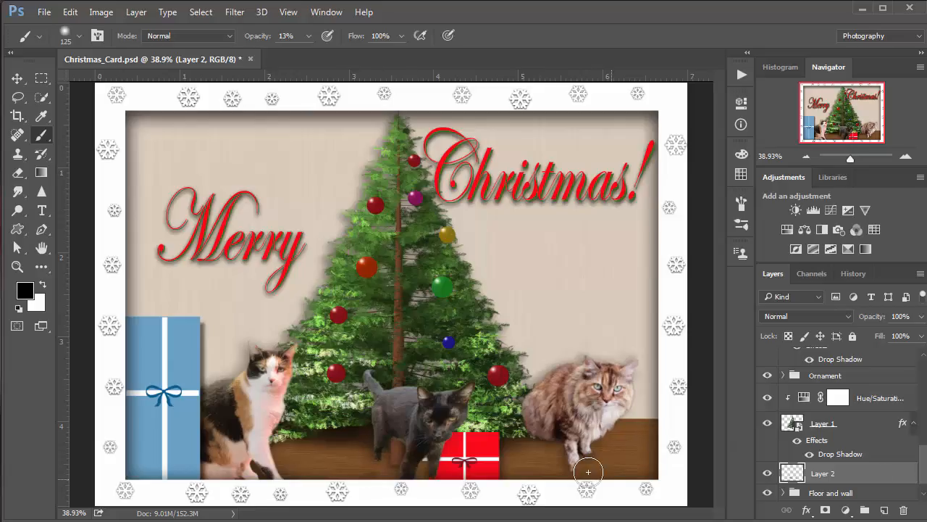
key(bracketleft)
key(bracketleft)
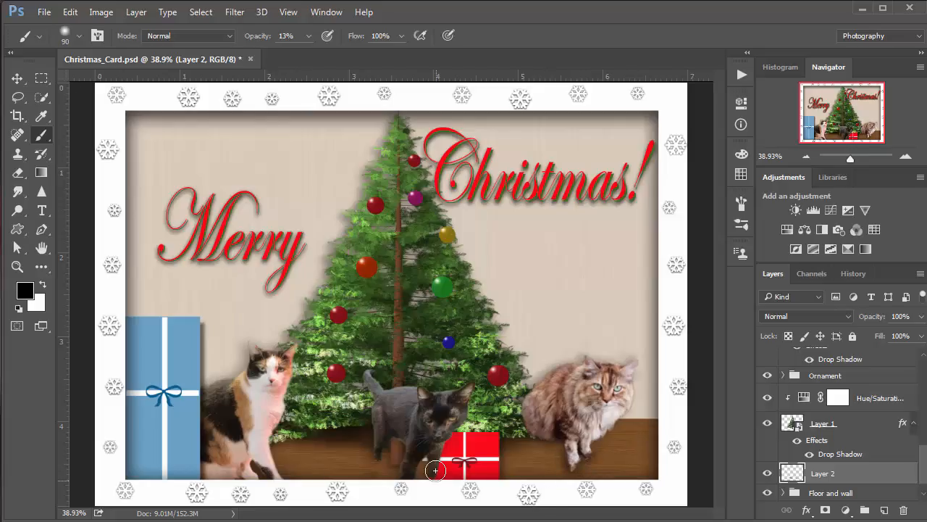
key(bracketleft)
Soften the painted floor shadows near the long-haired cat's paws and beside the black cat with the Eraser at 4% opacity
click(18, 174)
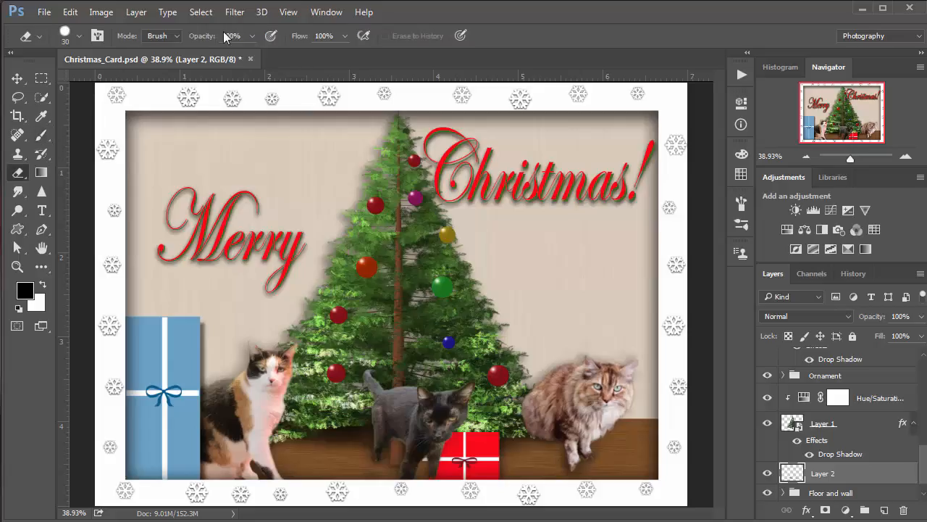
click(252, 36)
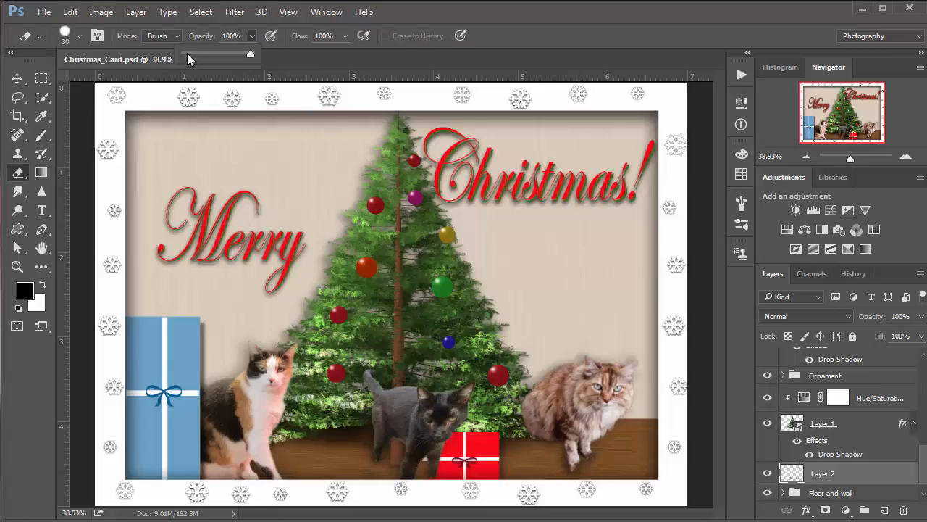
click(187, 54)
key(bracketright)
key(bracketright)
key(bracketright)
key(bracketright)
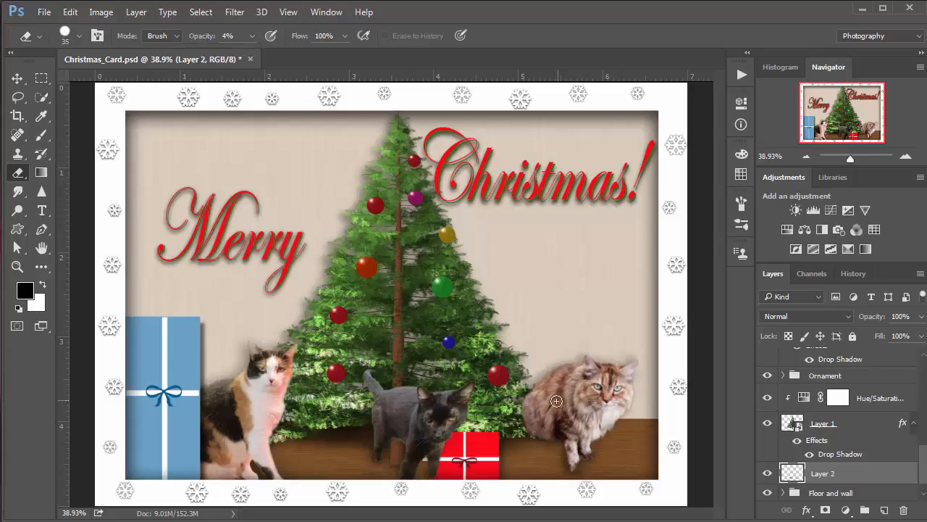
mouse_move(585, 463)
mouse_down()
mouse_move(561, 455)
mouse_move(575, 485)
mouse_move(554, 463)
mouse_move(560, 487)
mouse_move(563, 472)
mouse_move(590, 481)
mouse_up()
mouse_move(378, 476)
mouse_down()
mouse_move(384, 486)
mouse_move(363, 450)
mouse_move(367, 478)
mouse_move(357, 450)
mouse_up()
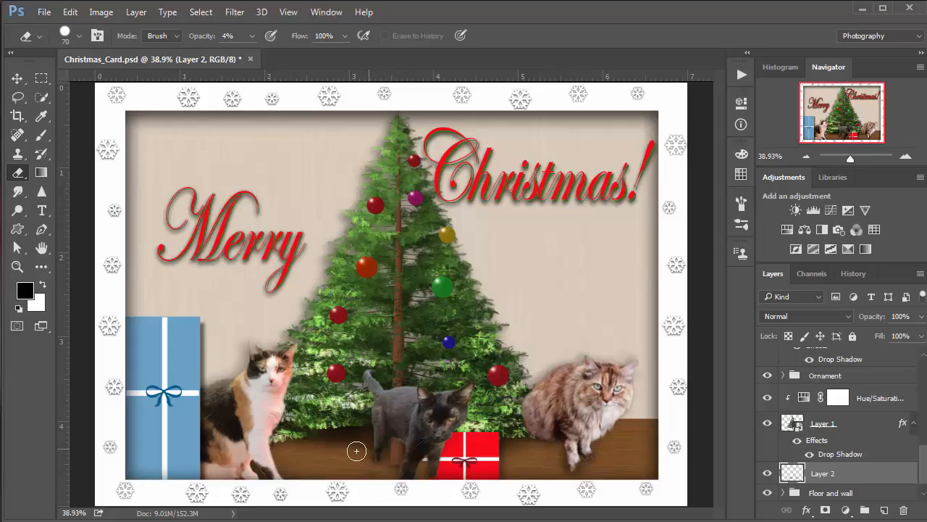